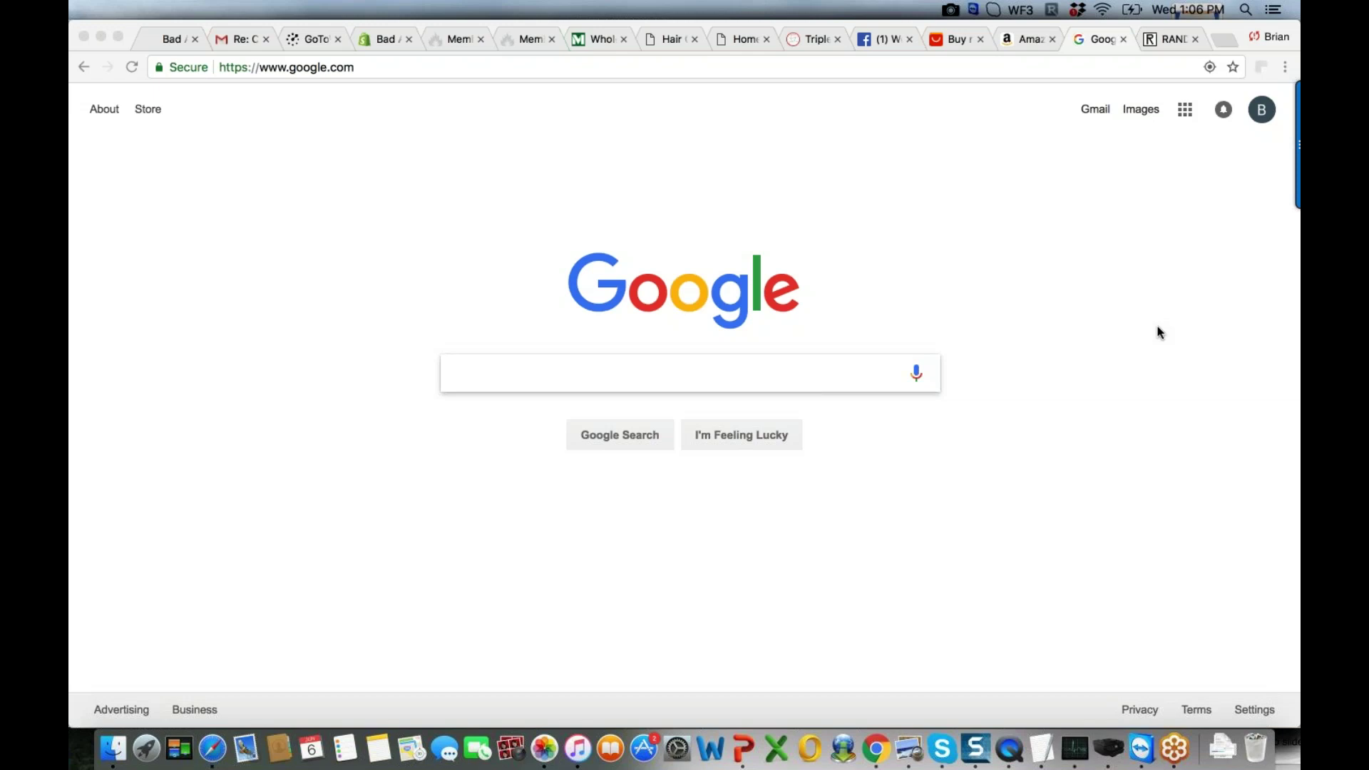
# Switch to the Municipal Supply & Sign Company website and review the home page's hero banner, product category tiles and wall art section
pyautogui.click(601, 41)
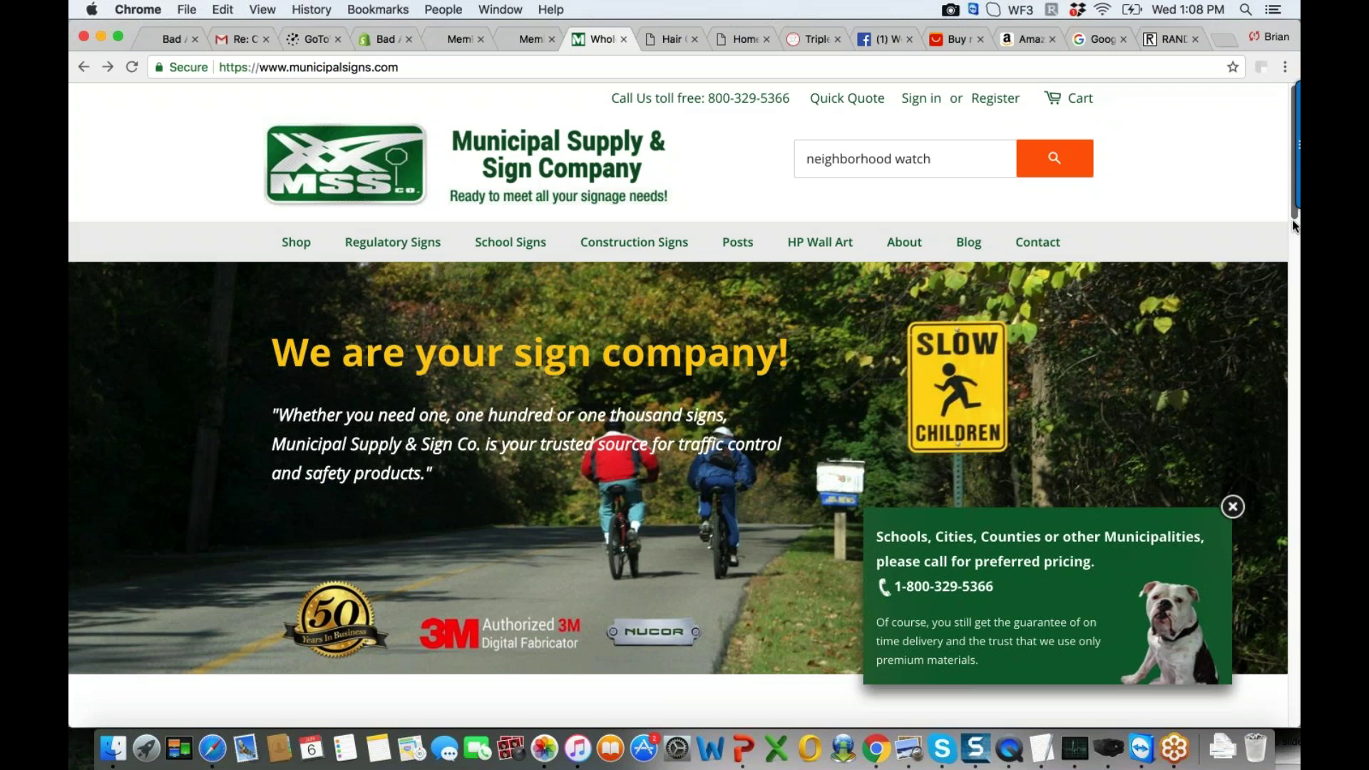
pyautogui.scroll(-2, 1293, 226)
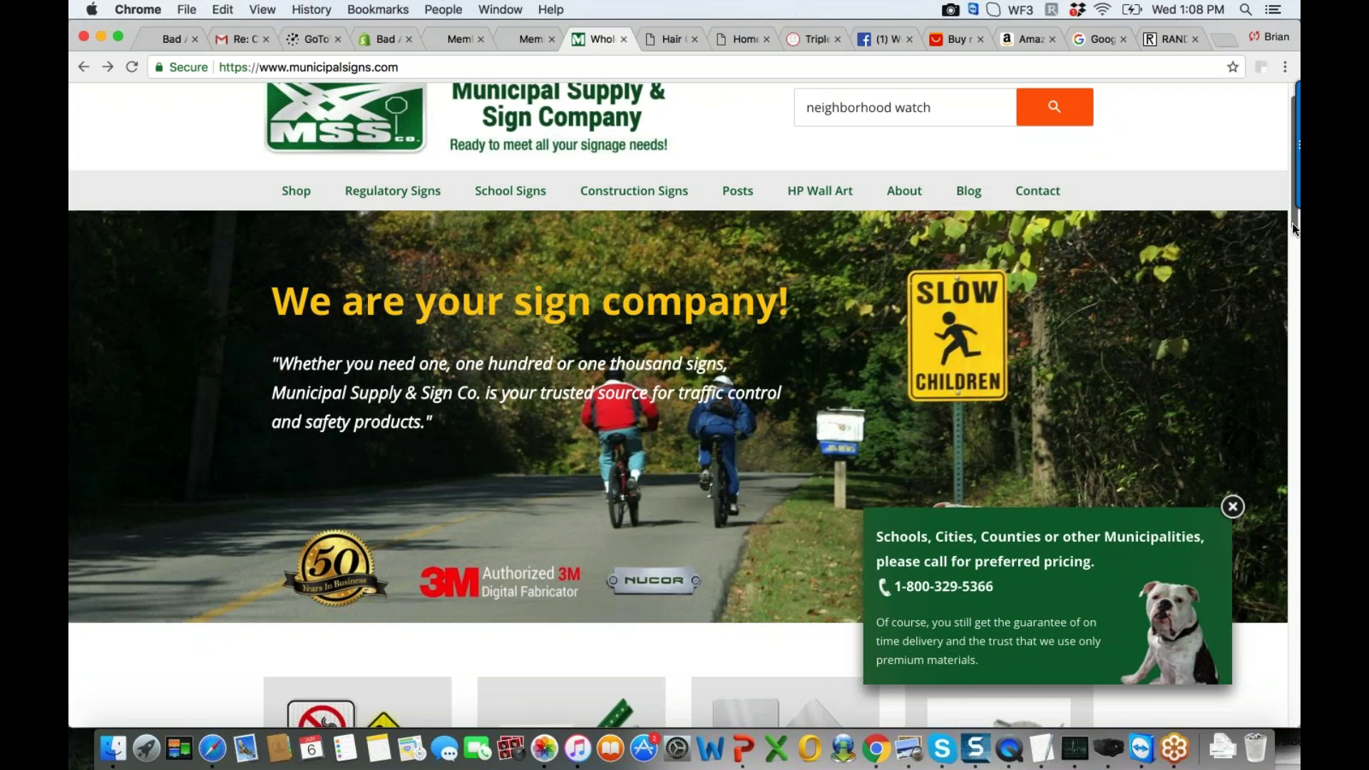
pyautogui.scroll(2, 1292, 227)
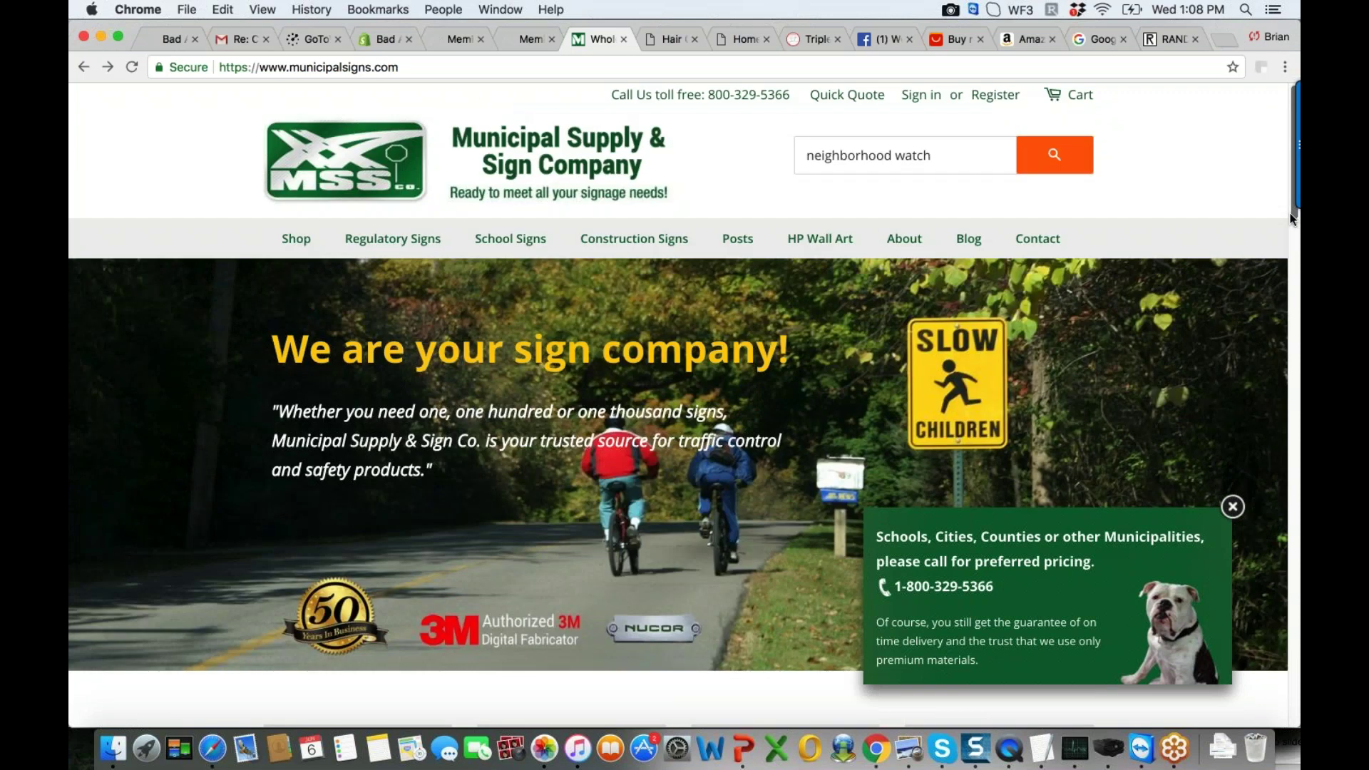
pyautogui.scroll(-10, 1292, 218)
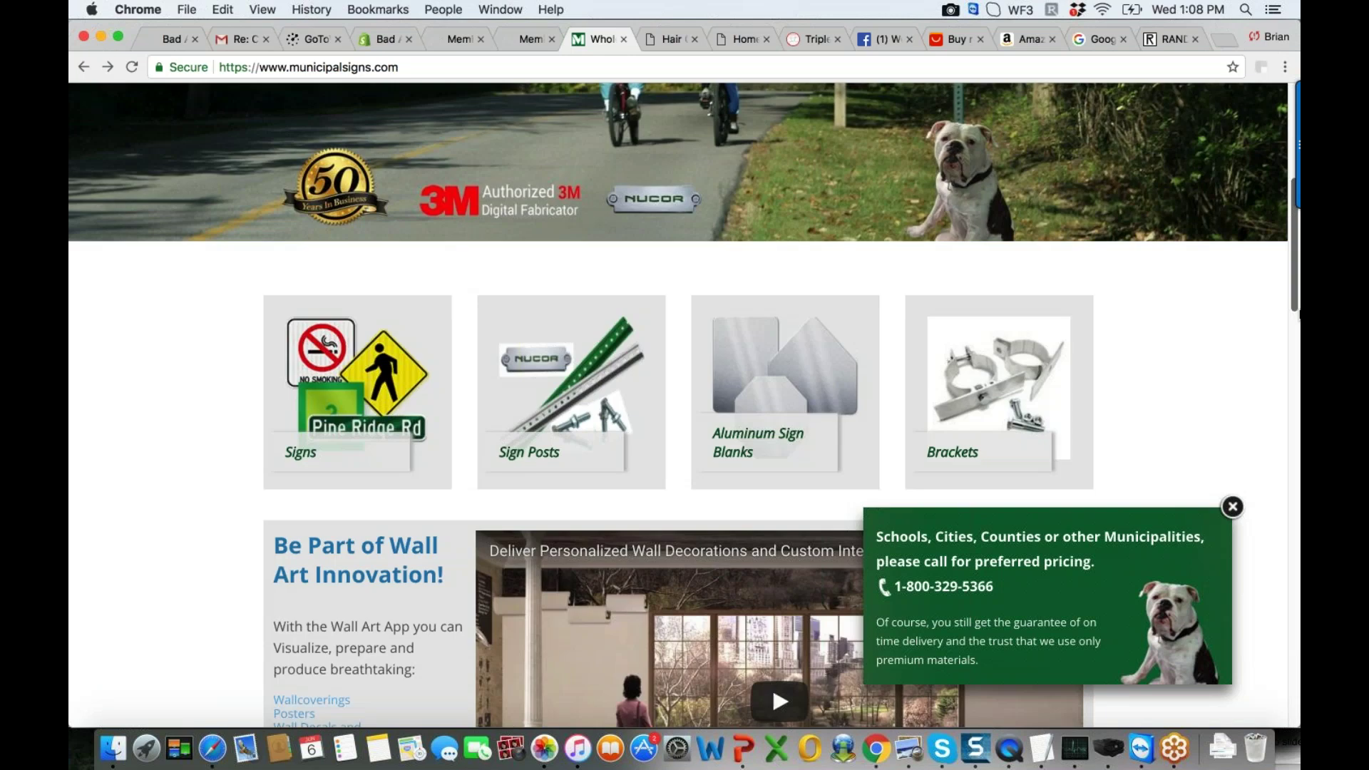
pyautogui.moveTo(1297, 314); pyautogui.dragTo(1293, 327)
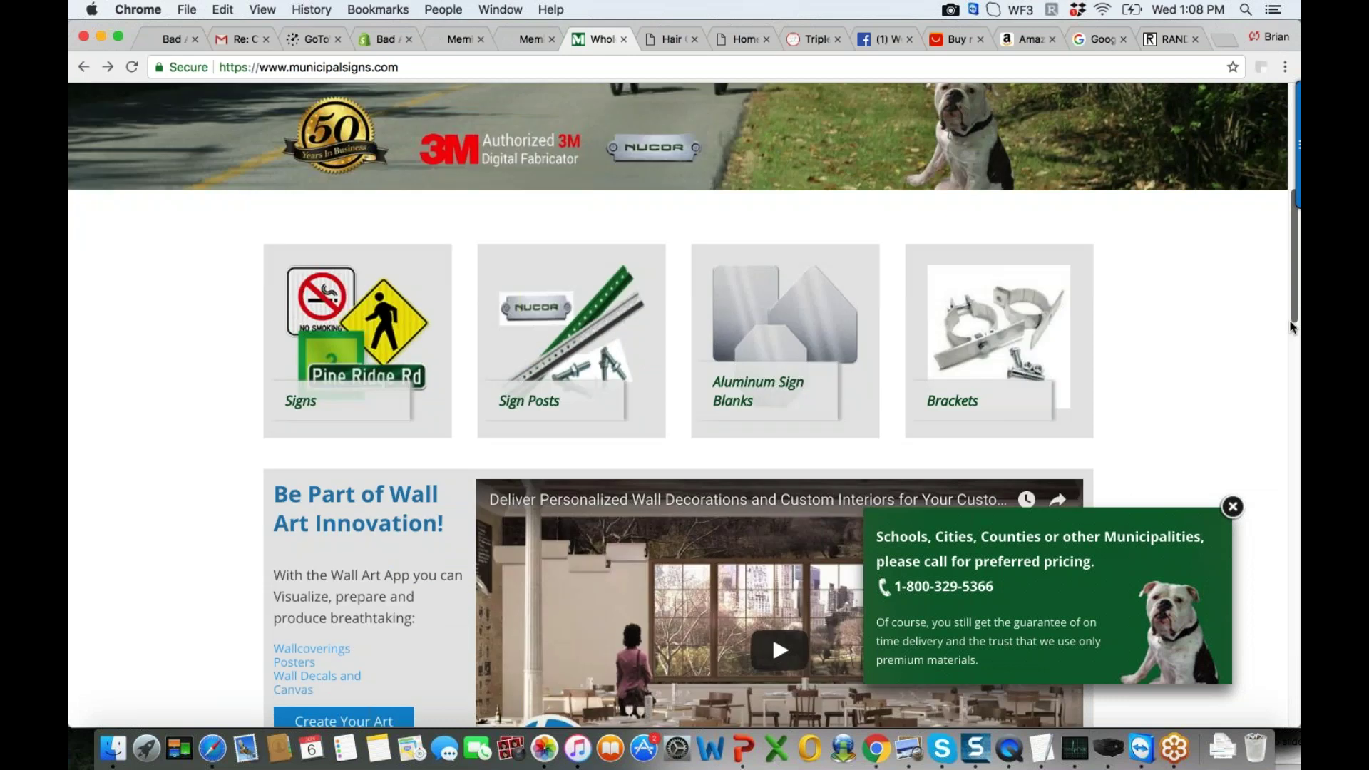
pyautogui.moveTo(1292, 327); pyautogui.dragTo(1296, 371)
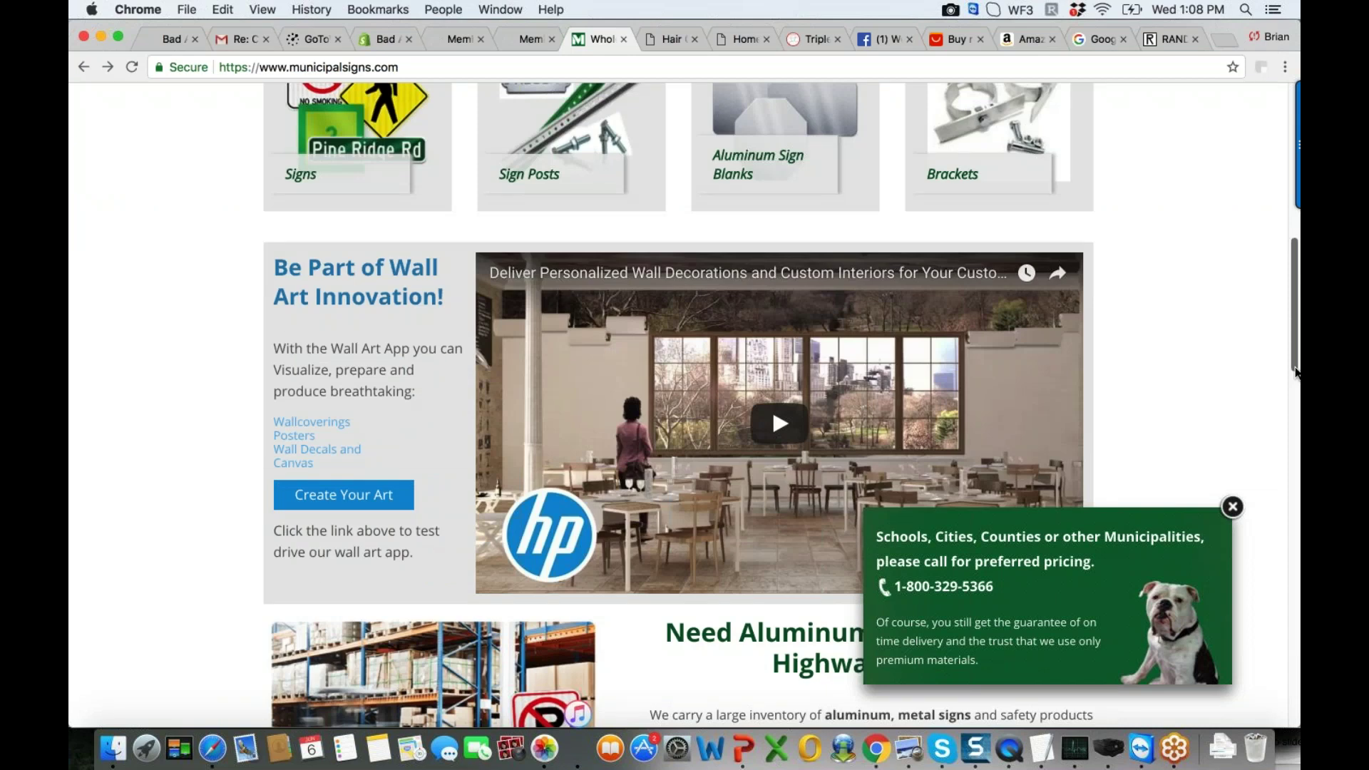
pyautogui.scroll(-1, 1297, 372)
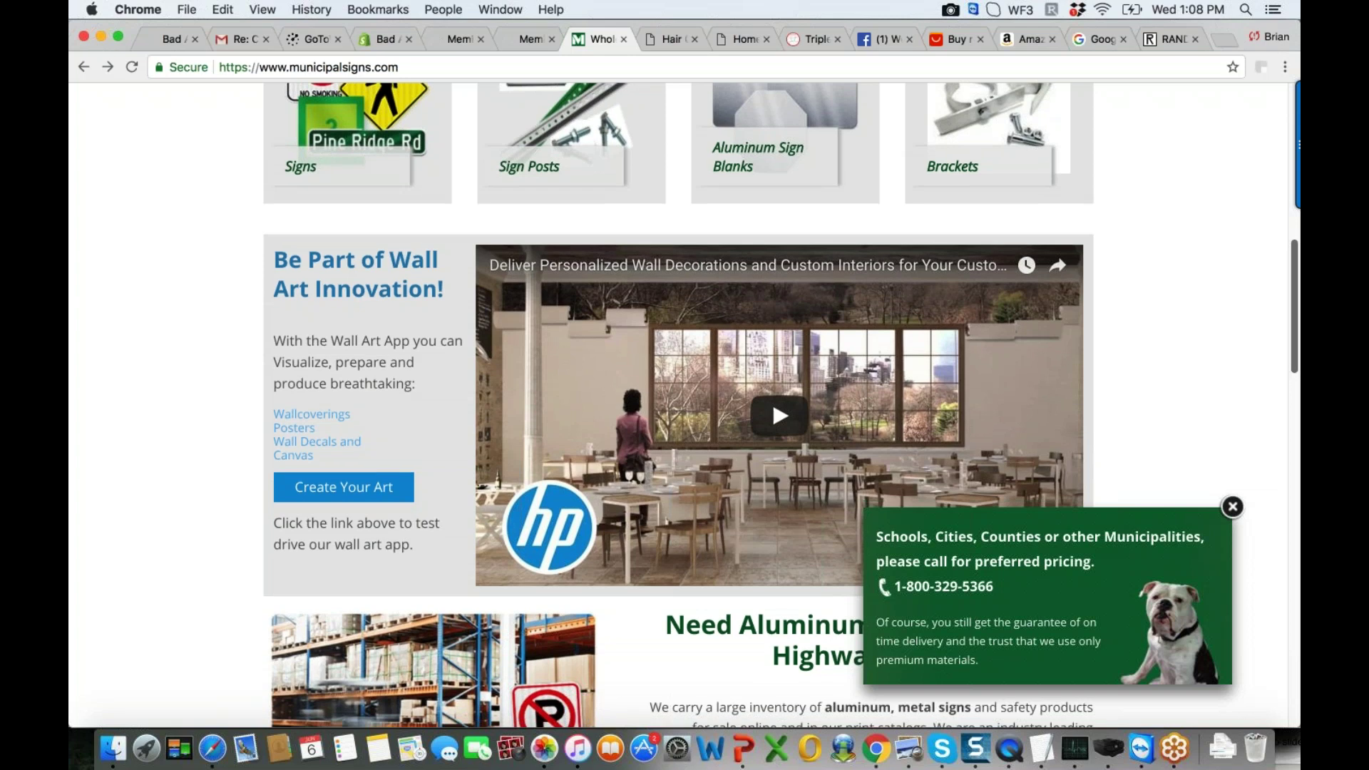
pyautogui.scroll(-1, 713, 399)
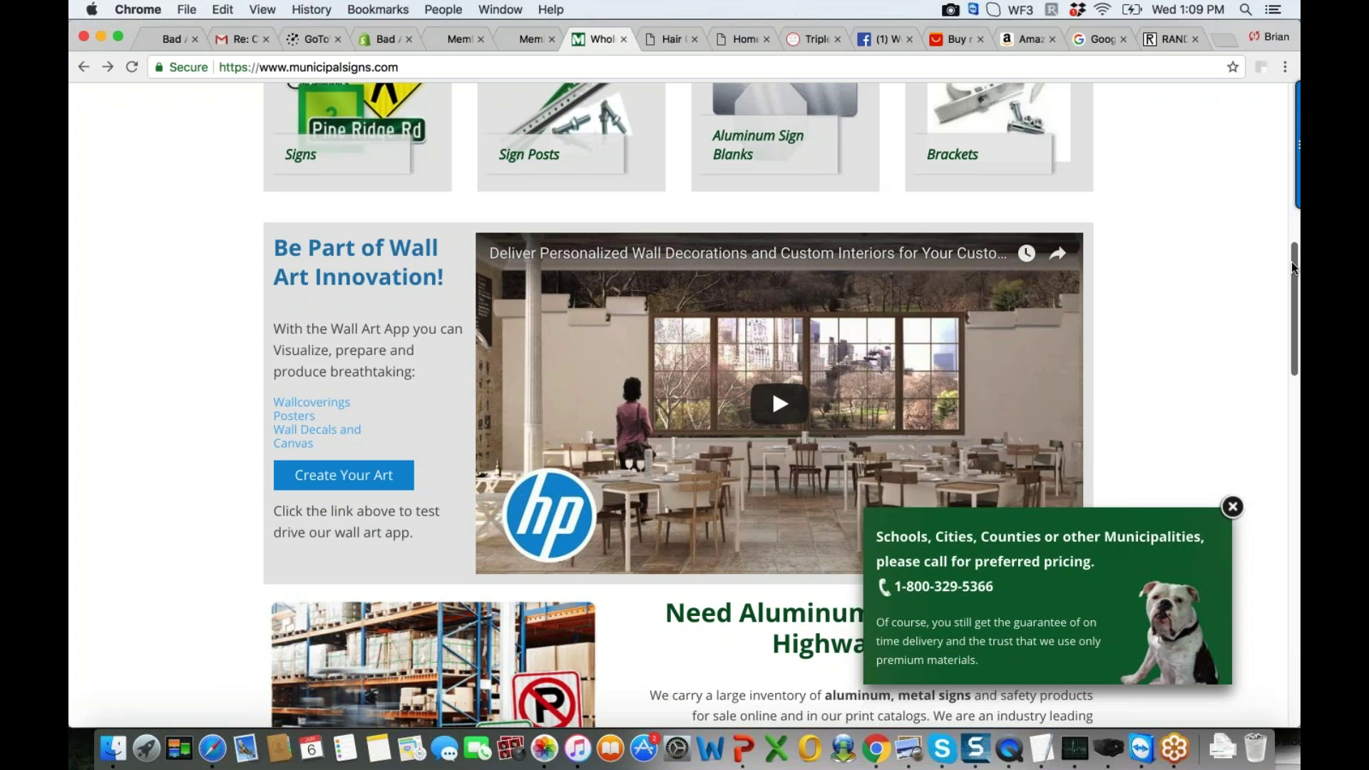
pyautogui.scroll(1, 1290, 242)
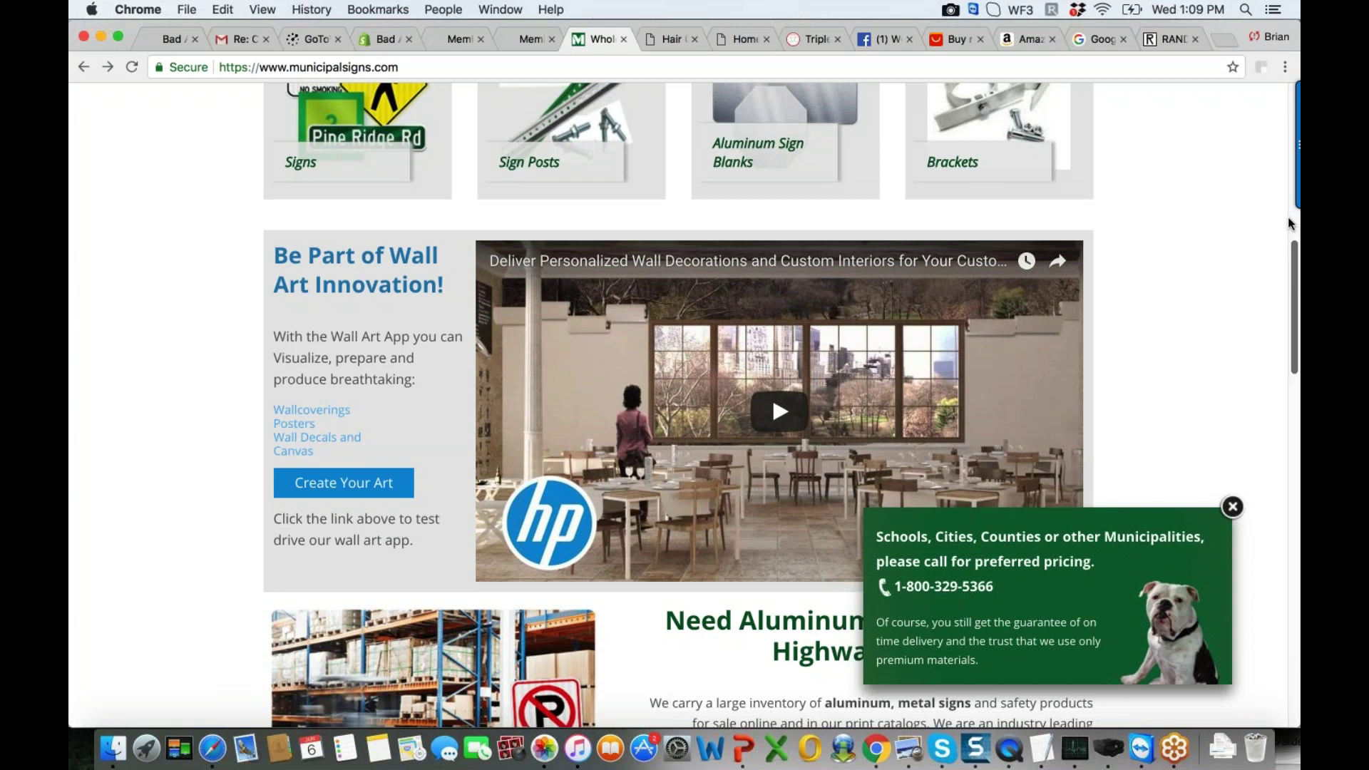
pyautogui.scroll(1, 1287, 242)
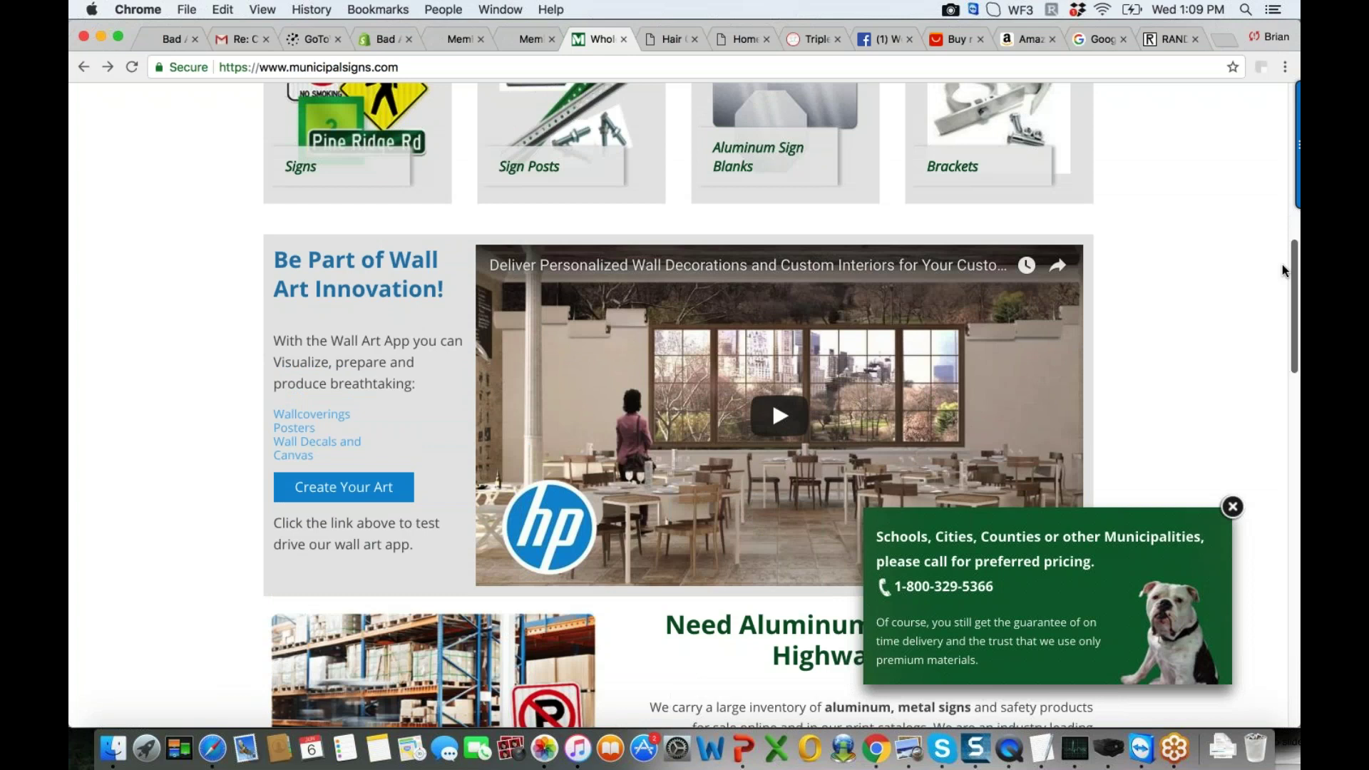
pyautogui.scroll(-1, 1282, 264)
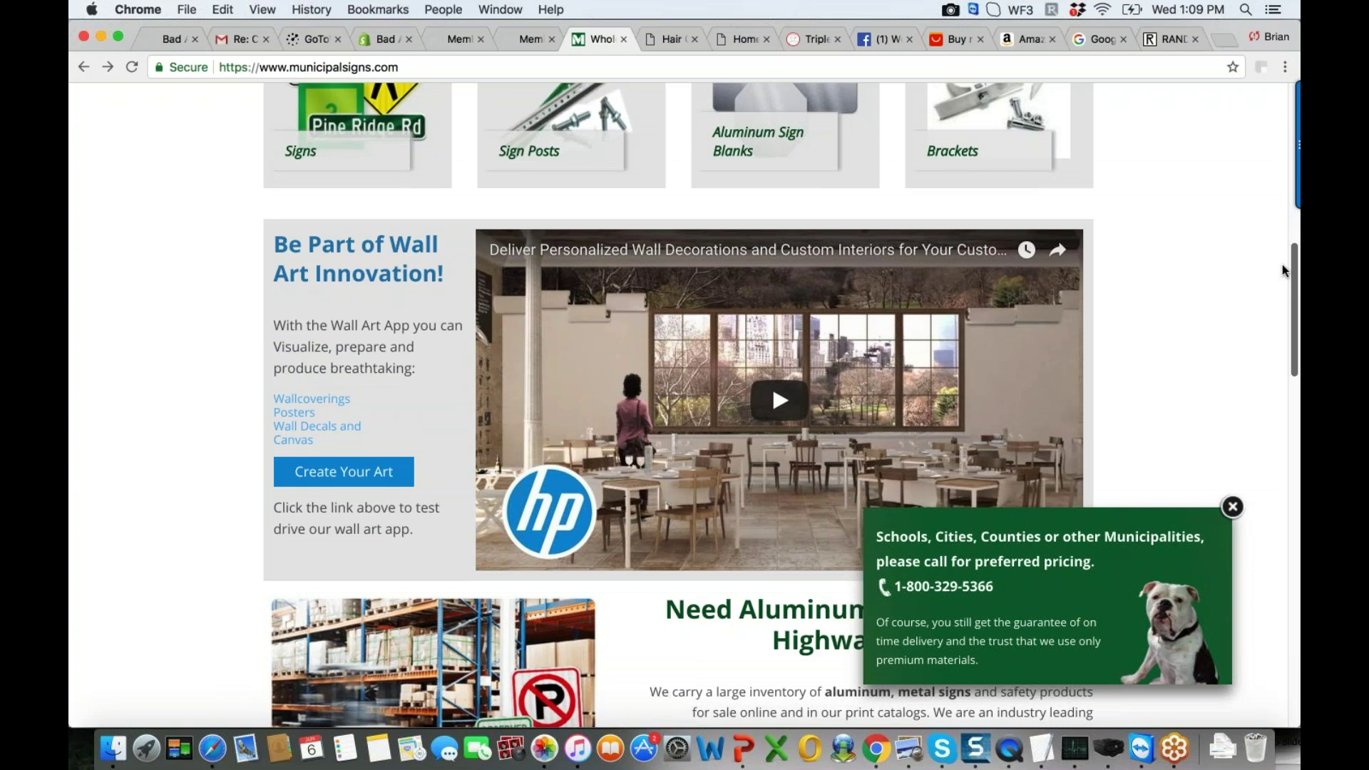
# Examine the home page's aluminum metal signs text, best seller categories and featured products, and return to the header
pyautogui.moveTo(1295, 265); pyautogui.dragTo(1288, 338)
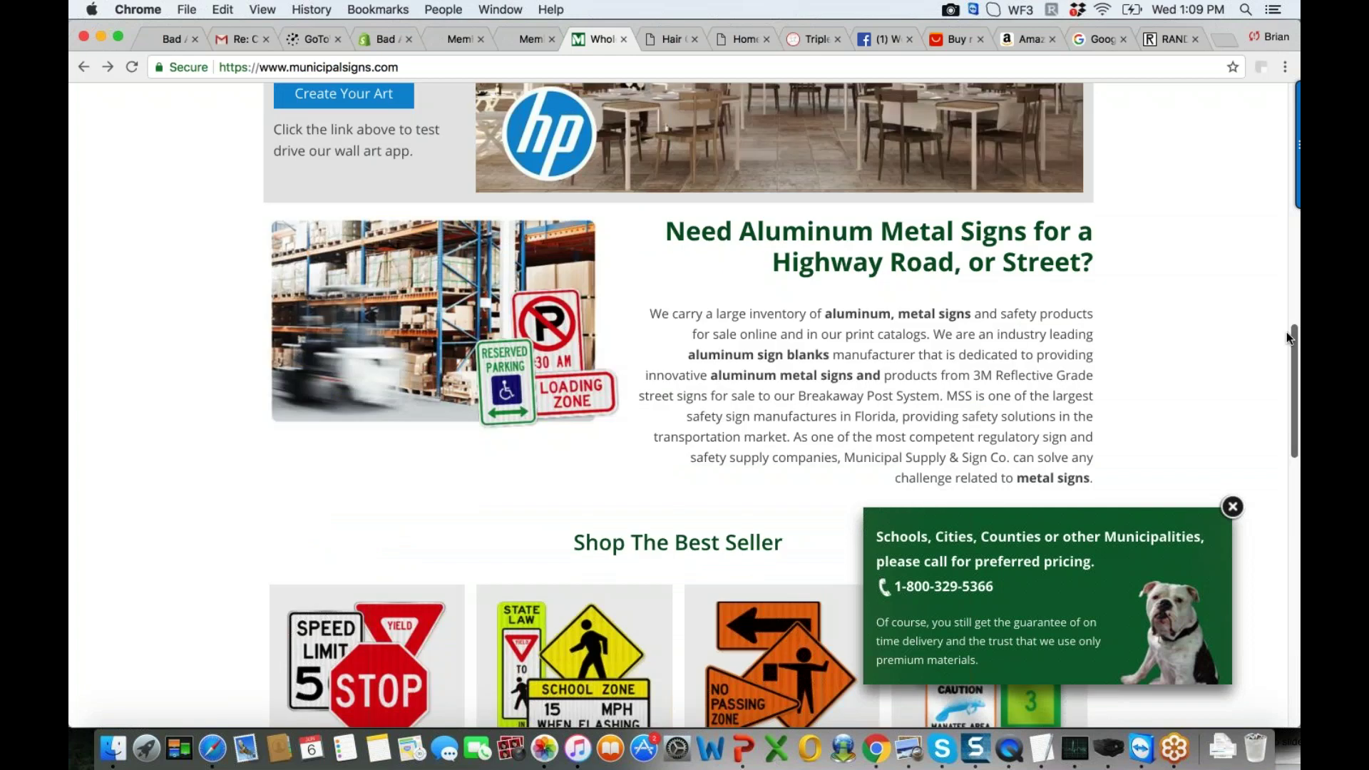
pyautogui.scroll(-2, 1287, 331)
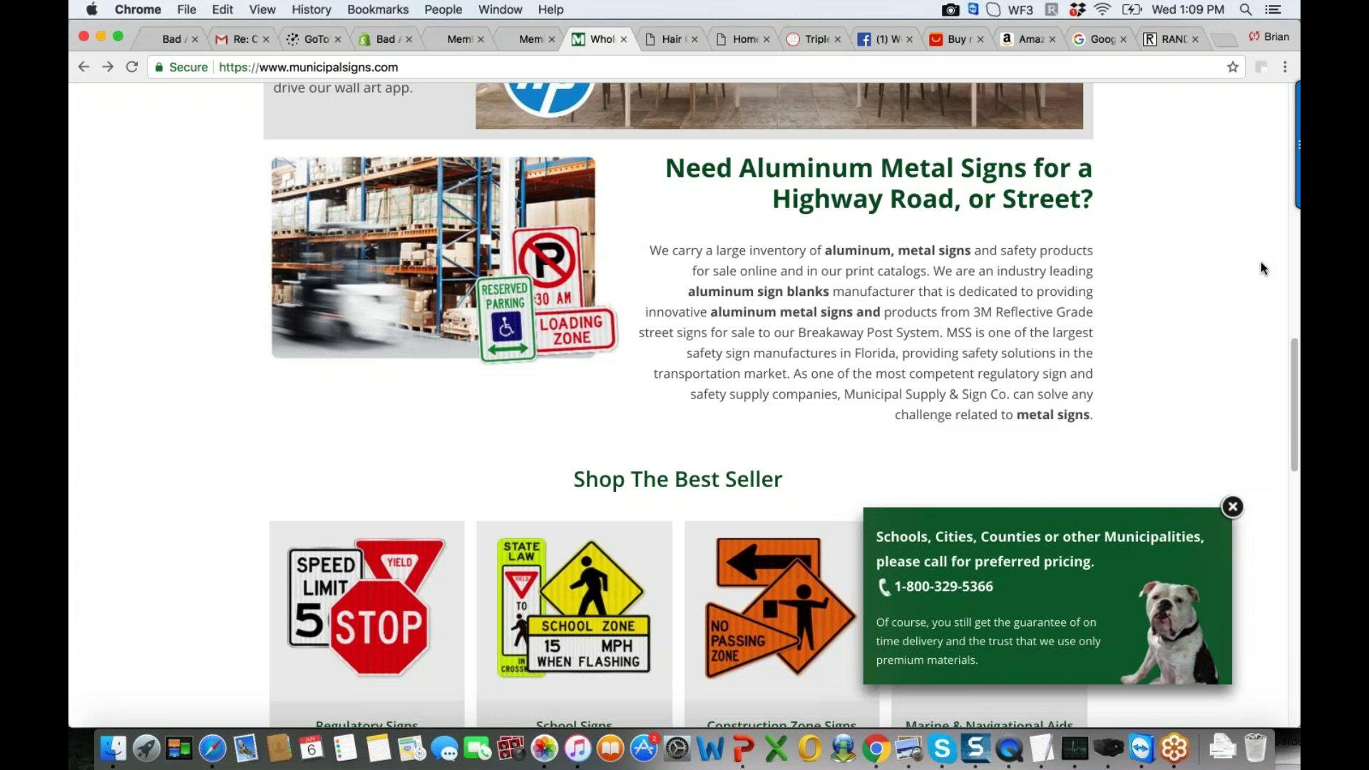
pyautogui.scroll(1, 1263, 268)
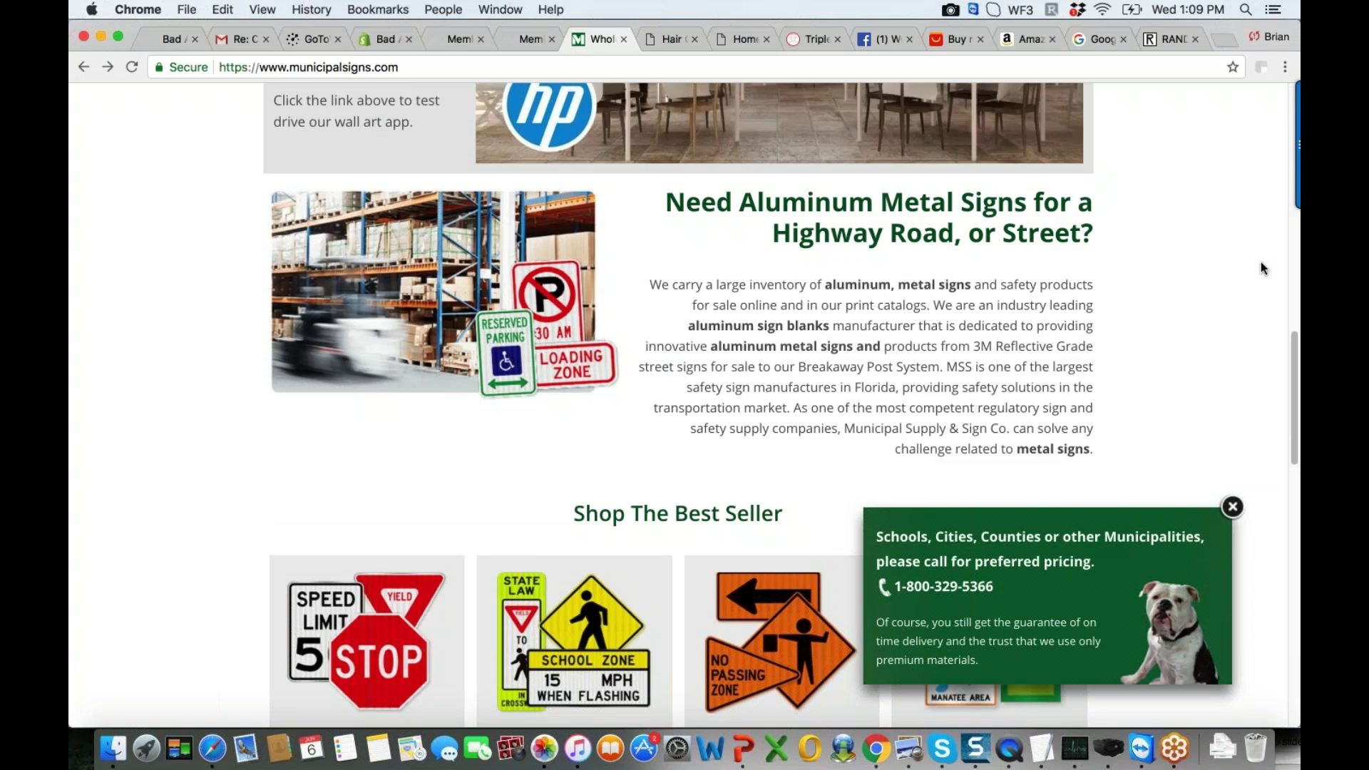
pyautogui.scroll(20, 1261, 263)
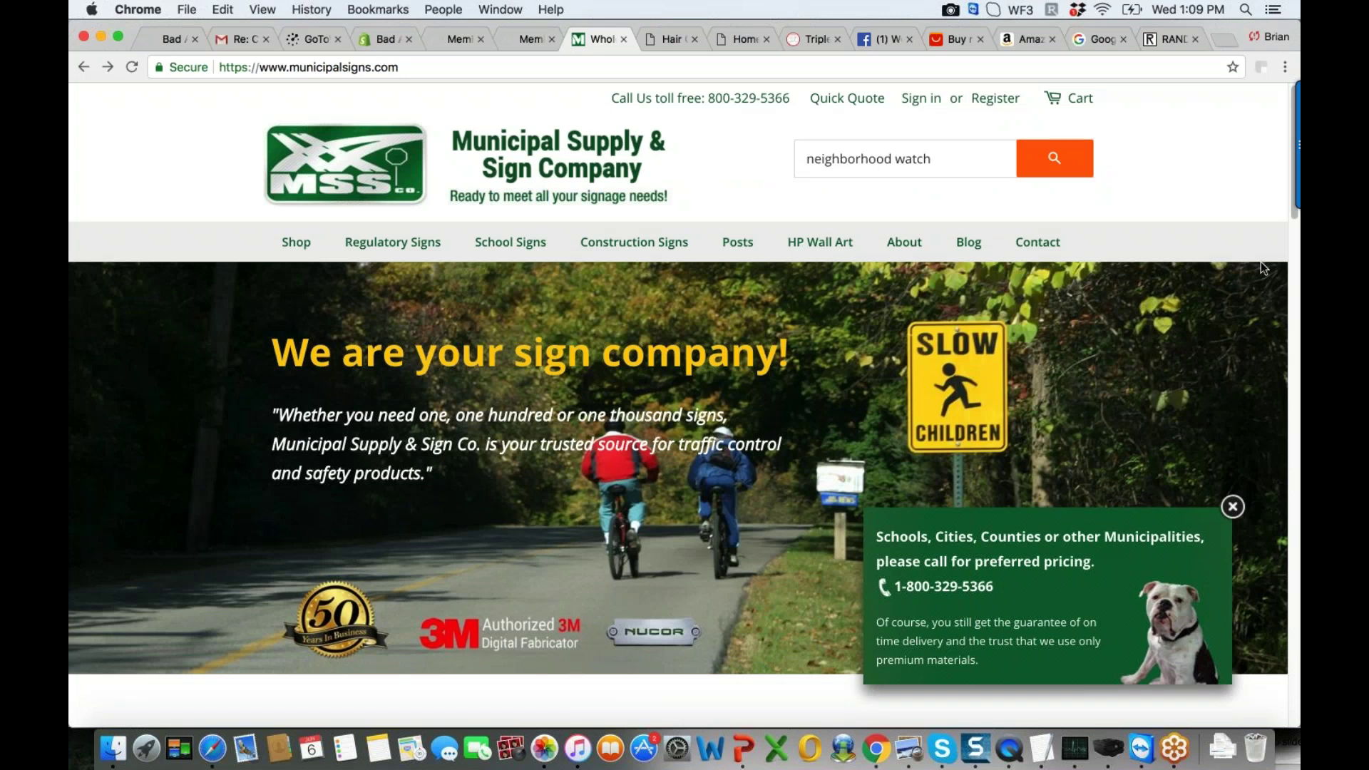
pyautogui.scroll(-1, 1261, 263)
pyautogui.scroll(-10, 1263, 268)
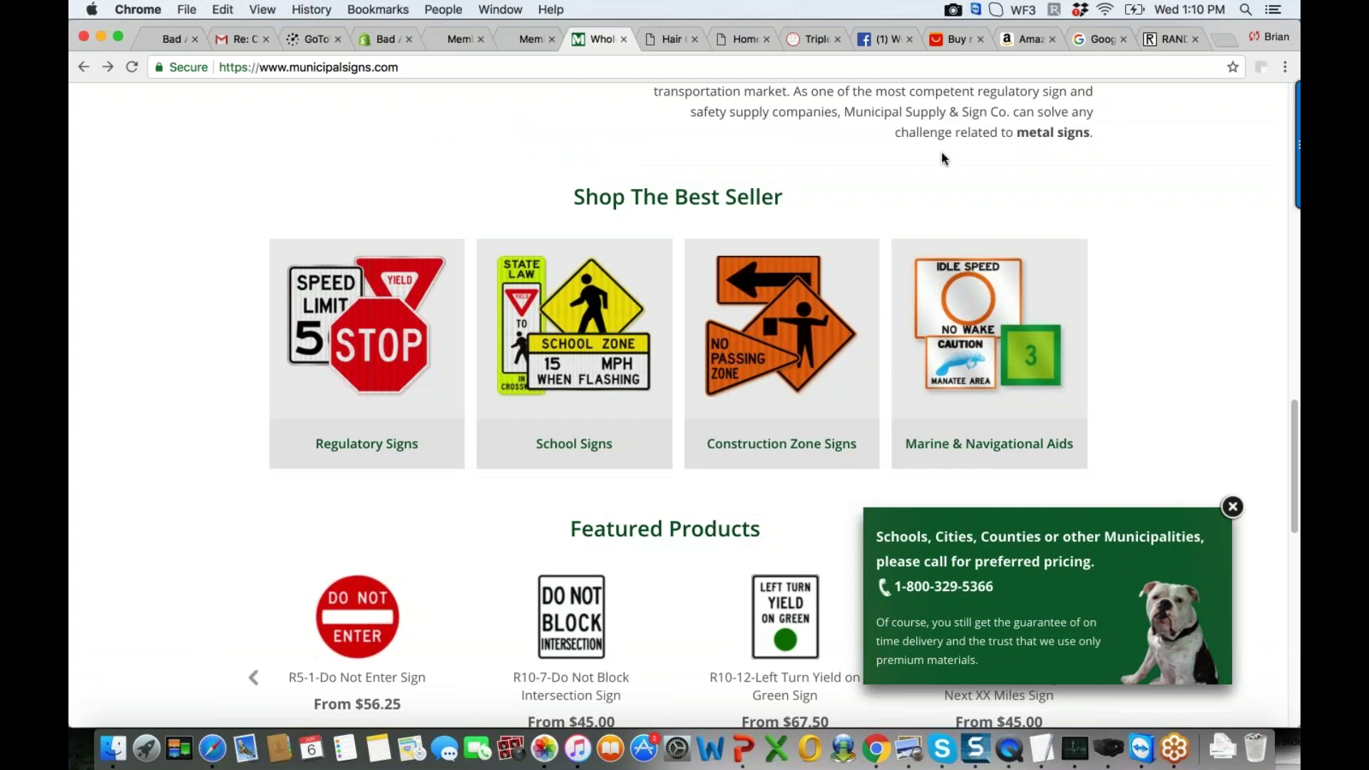
pyautogui.scroll(-1, 942, 153)
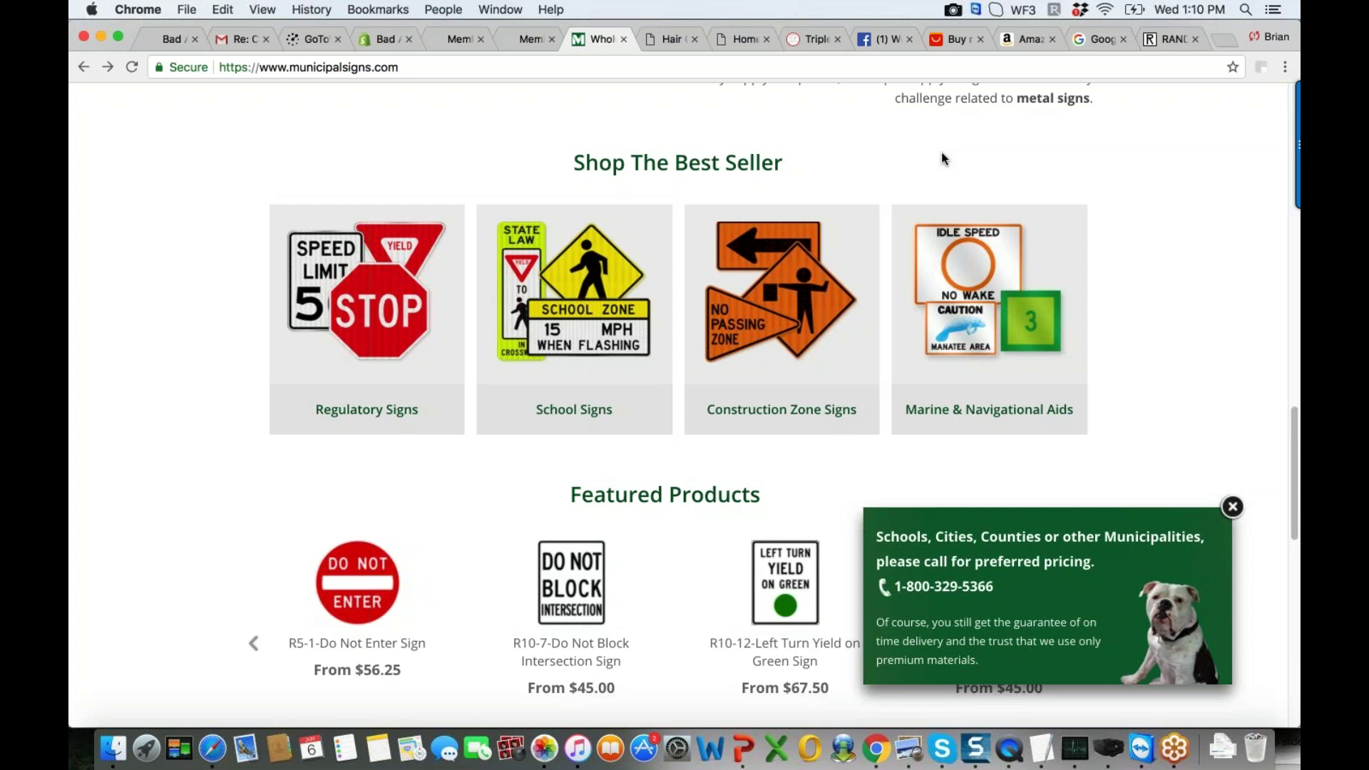
pyautogui.scroll(-7, 941, 152)
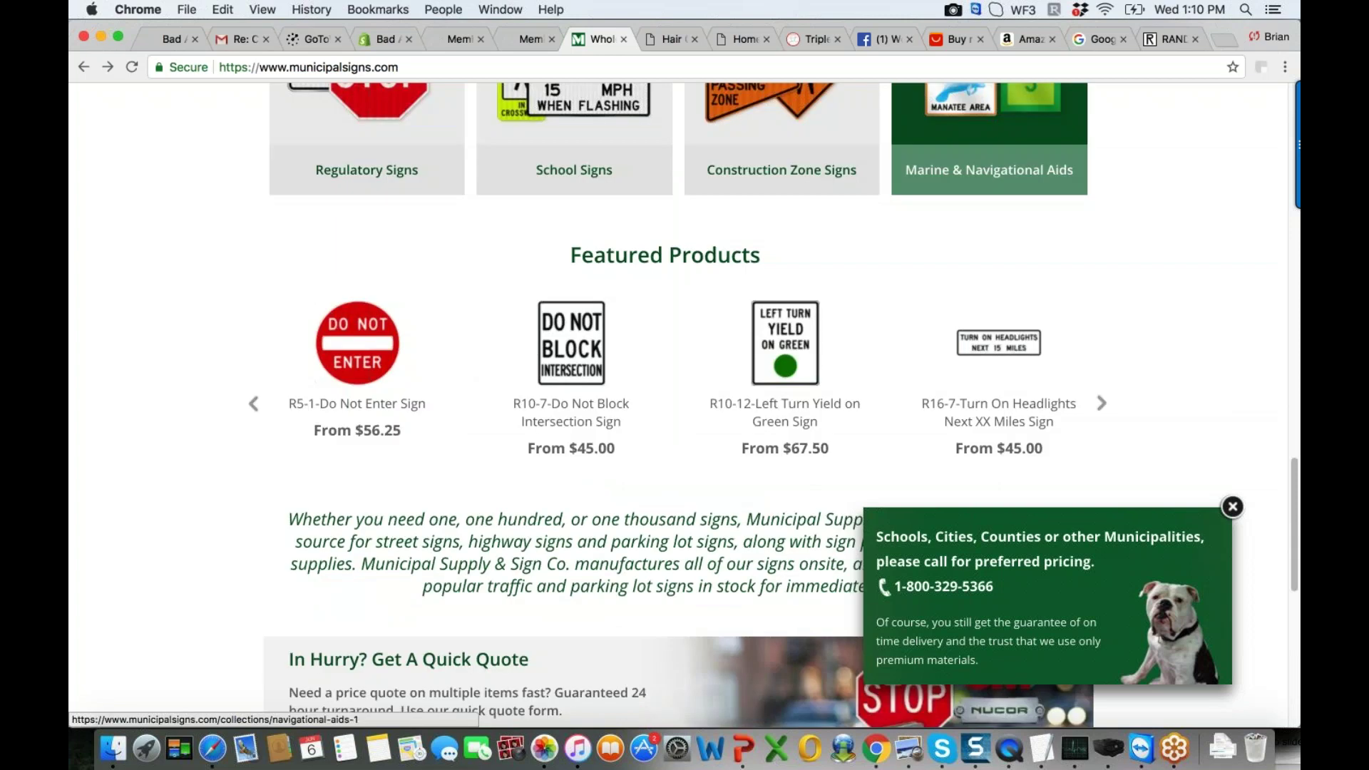
pyautogui.scroll(1, 942, 152)
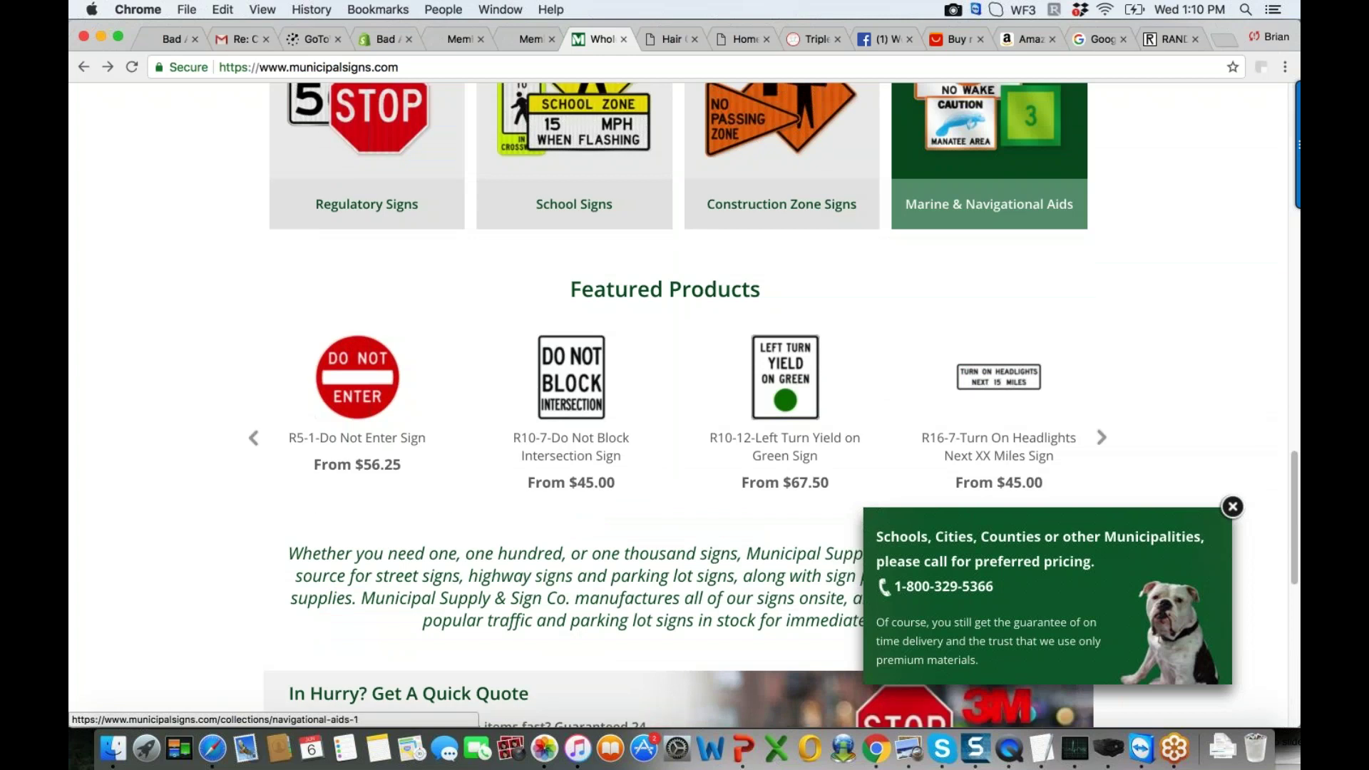
pyautogui.scroll(20, 996, 201)
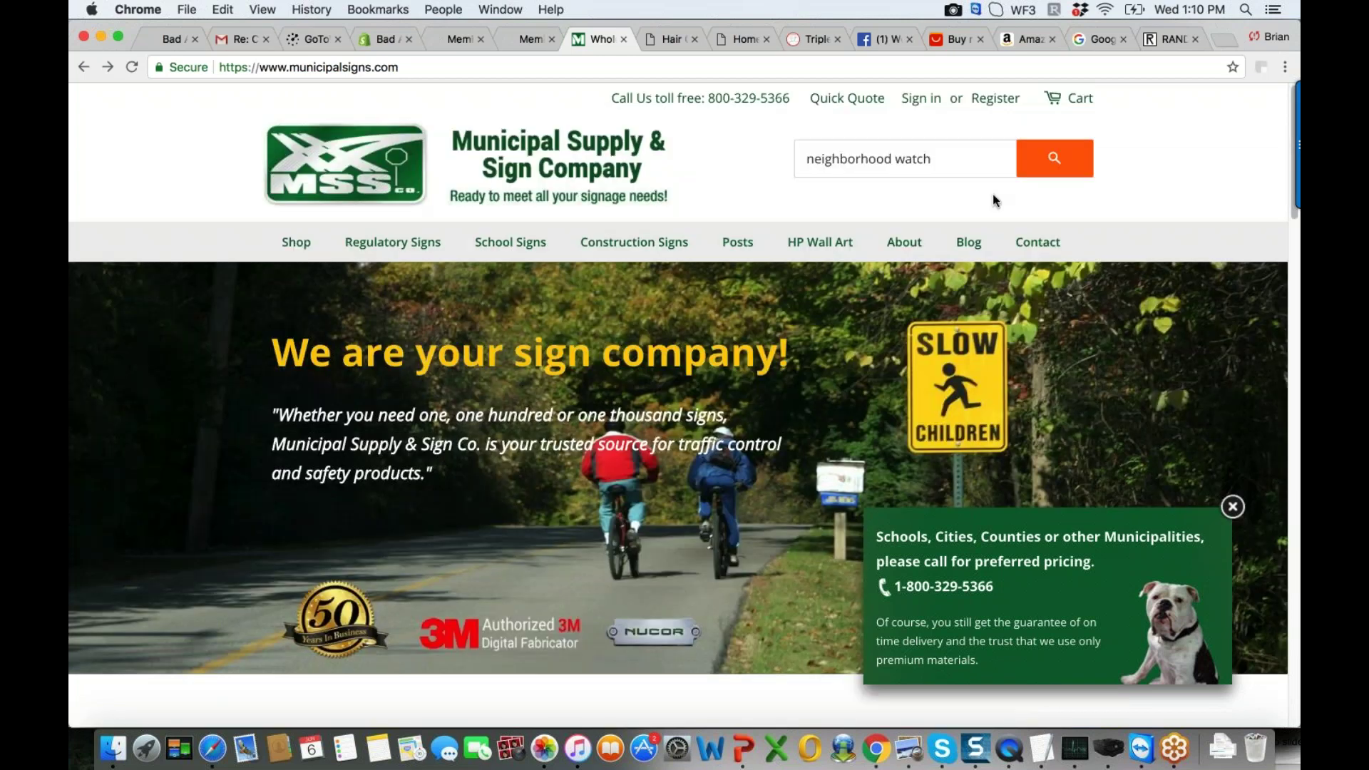
# Search the store for "neighborhood watch" and open the $25.50 Neighborhood Watch sign's product page
pyautogui.click(1052, 161)
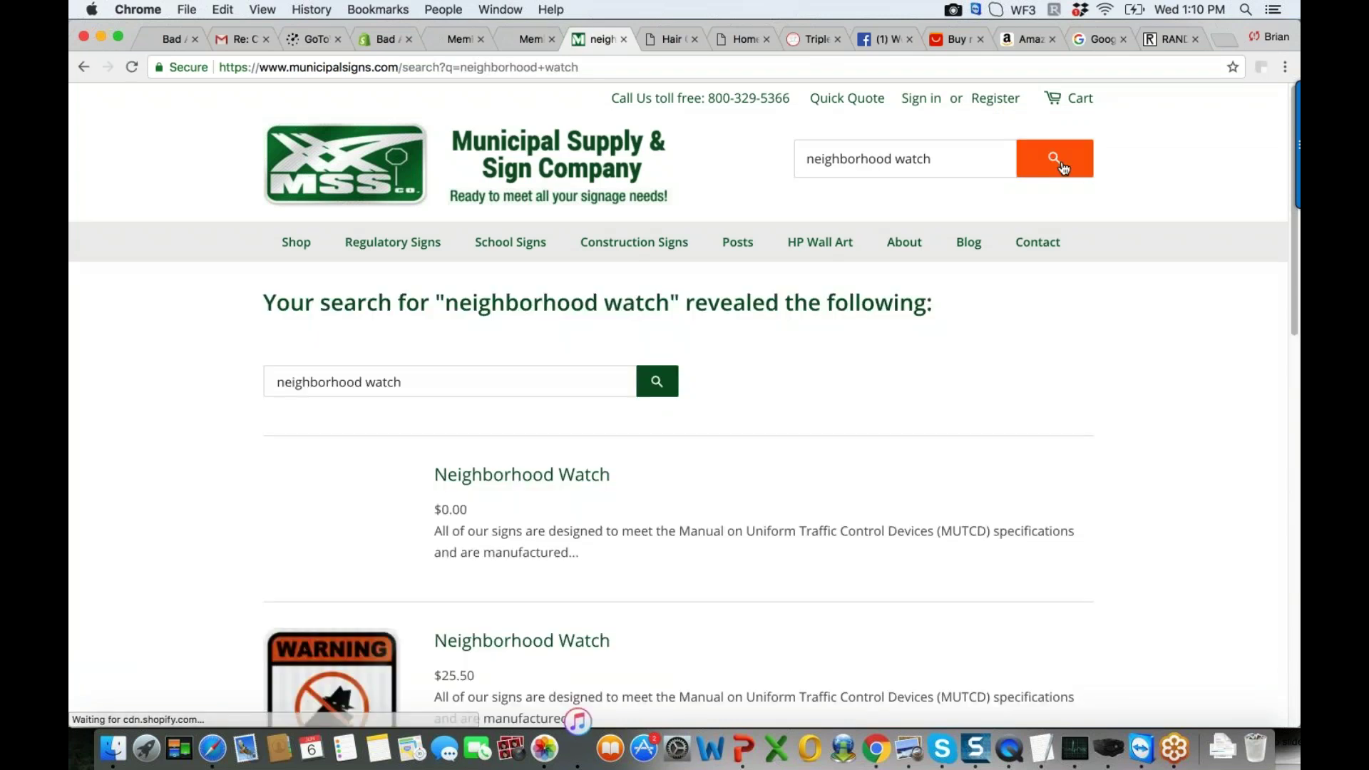
pyautogui.scroll(-3, 1296, 295)
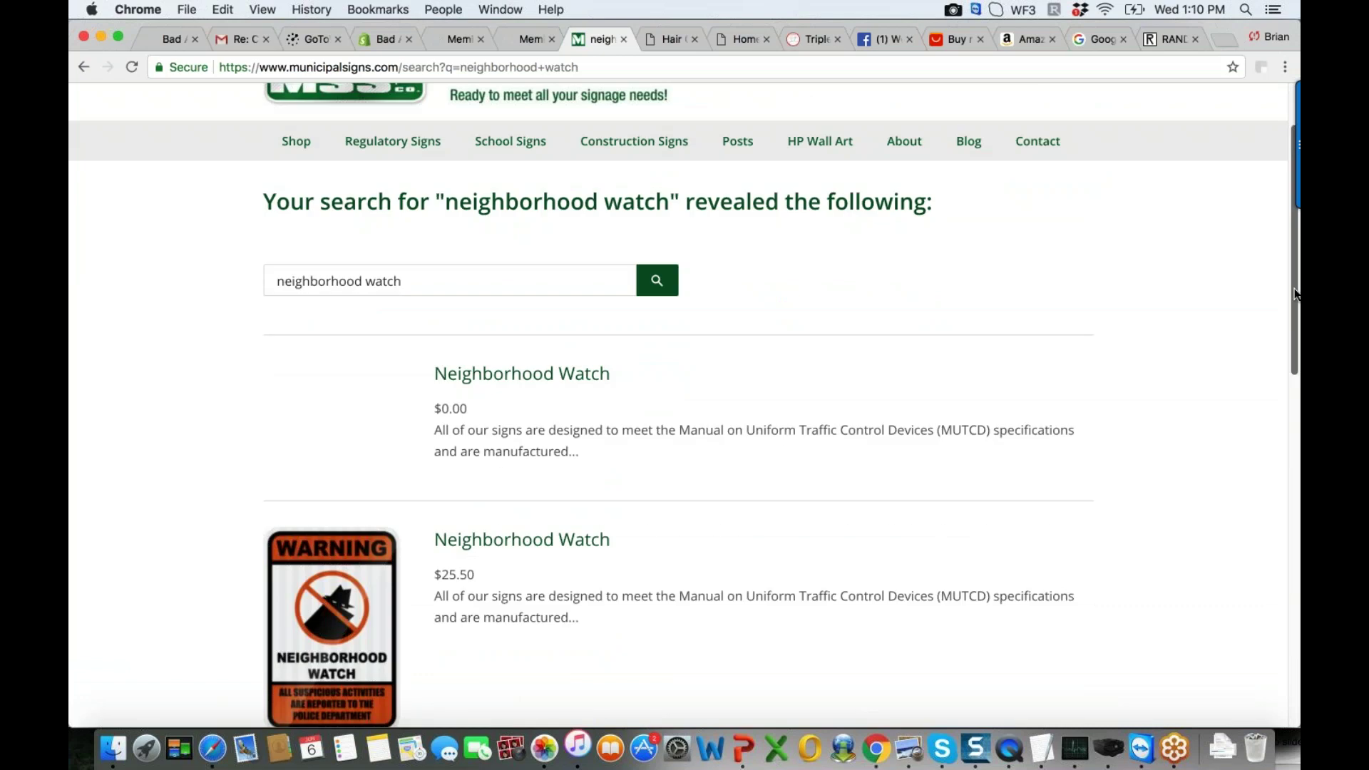
pyautogui.moveTo(1296, 295); pyautogui.dragTo(1299, 457)
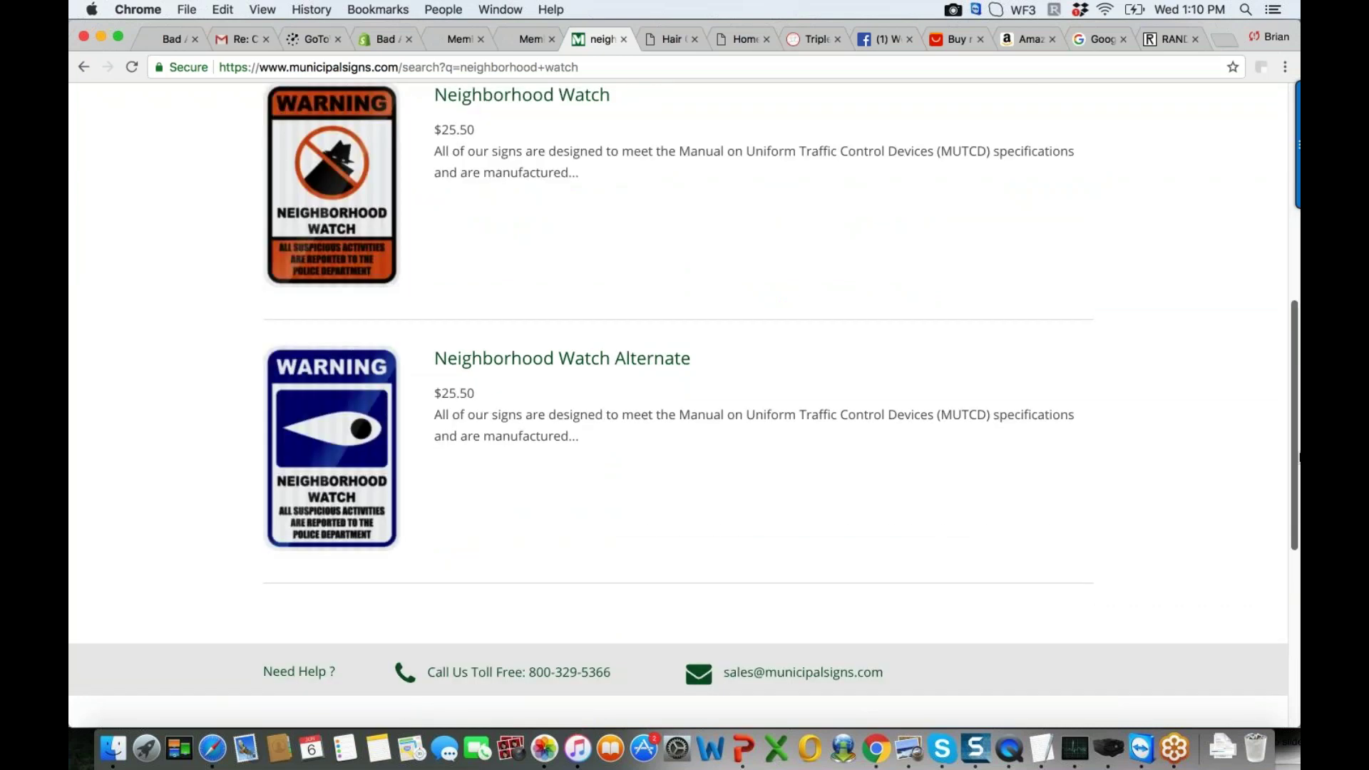
pyautogui.scroll(2, 533, 227)
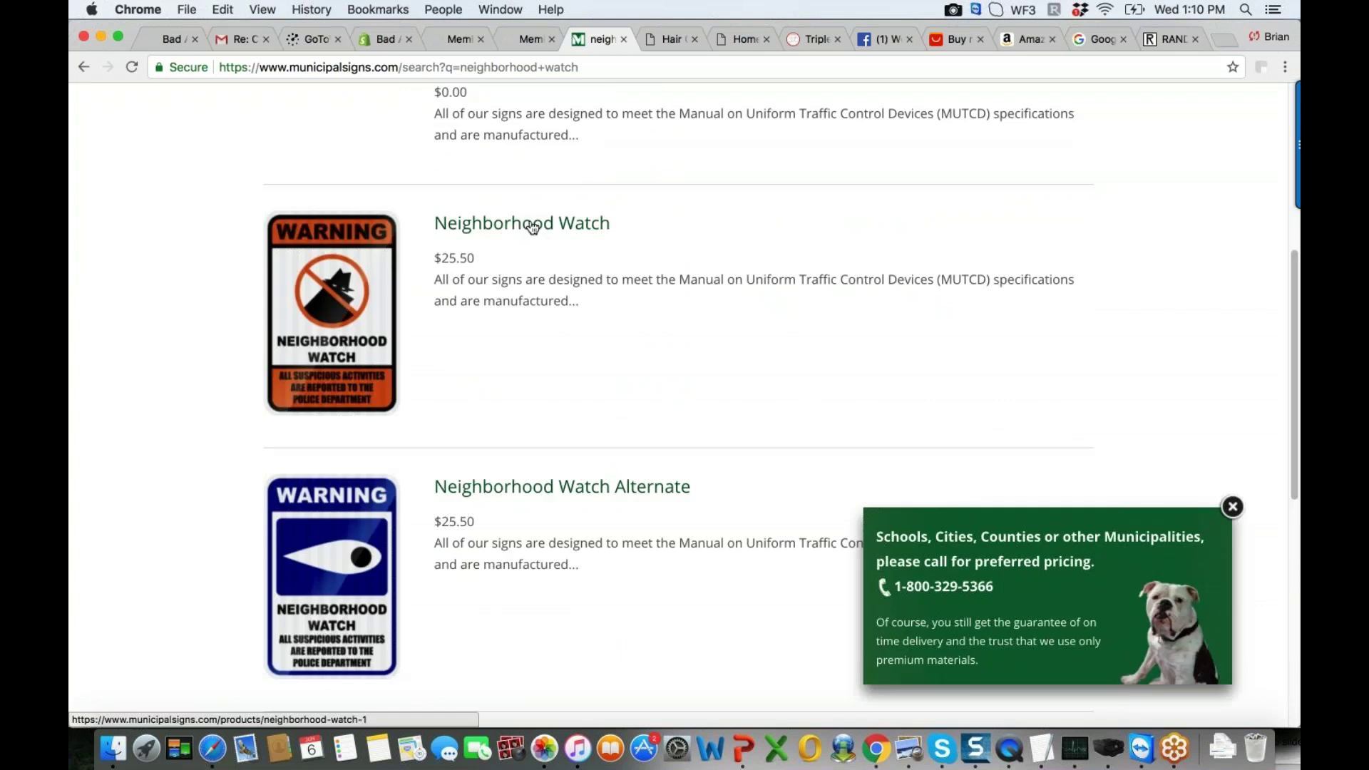
pyautogui.click(532, 227)
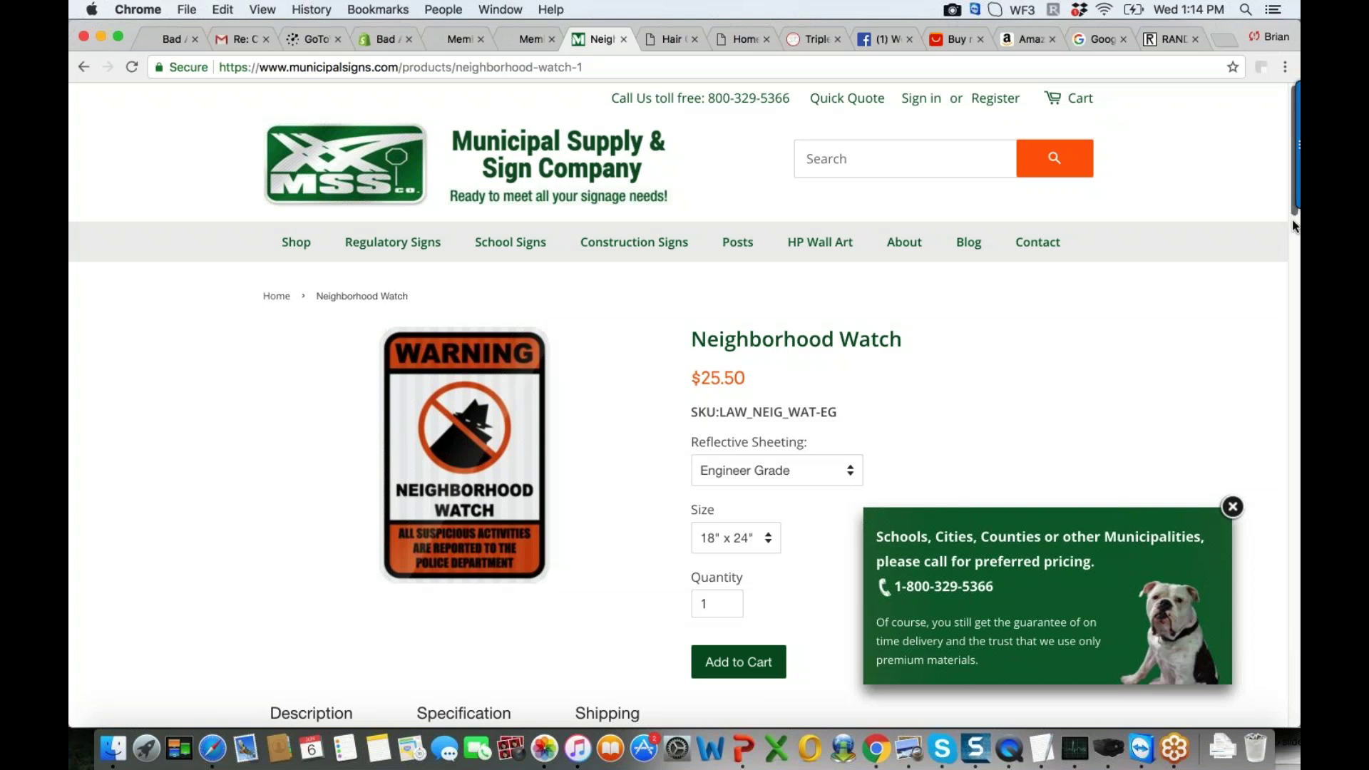
# Examine the Neighborhood Watch product page, including its image, purchase options and the description below them
pyautogui.scroll(-3, 1295, 225)
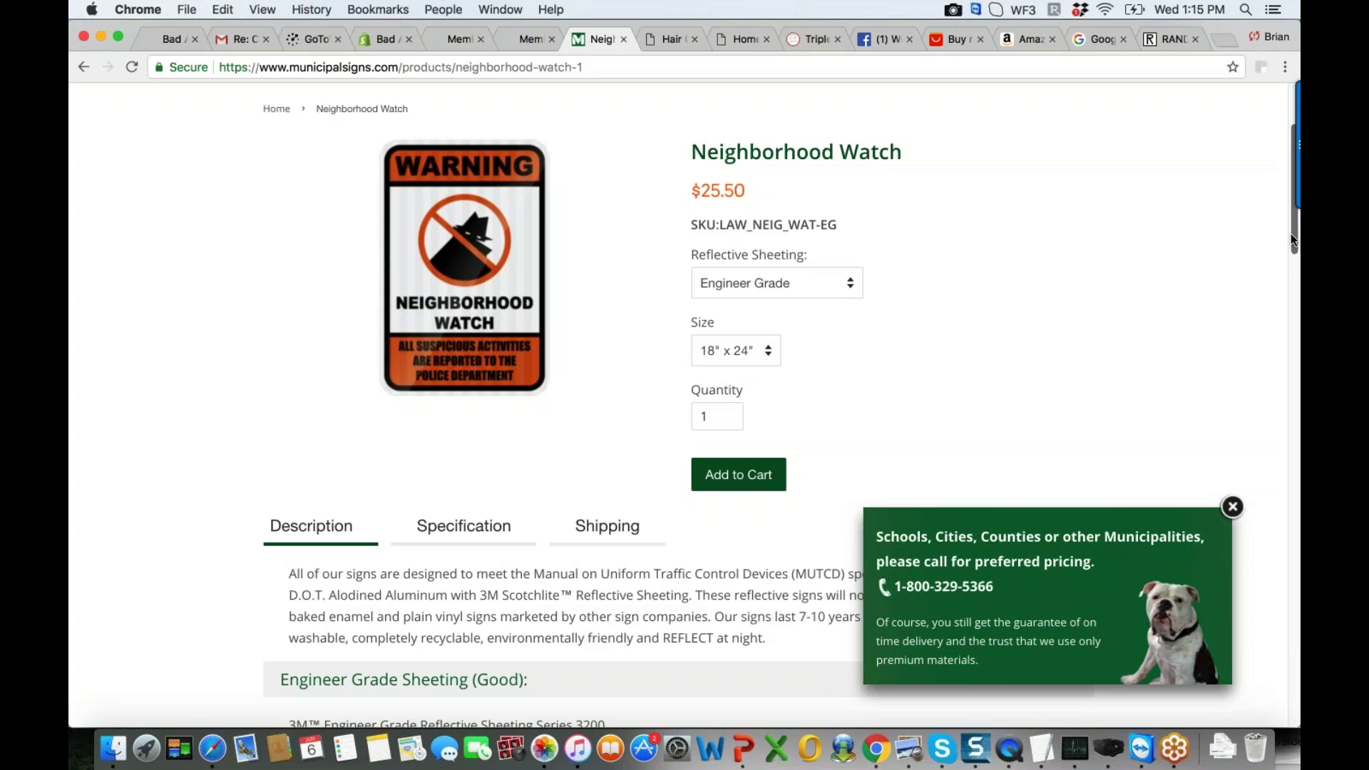
pyautogui.scroll(-1, 1291, 238)
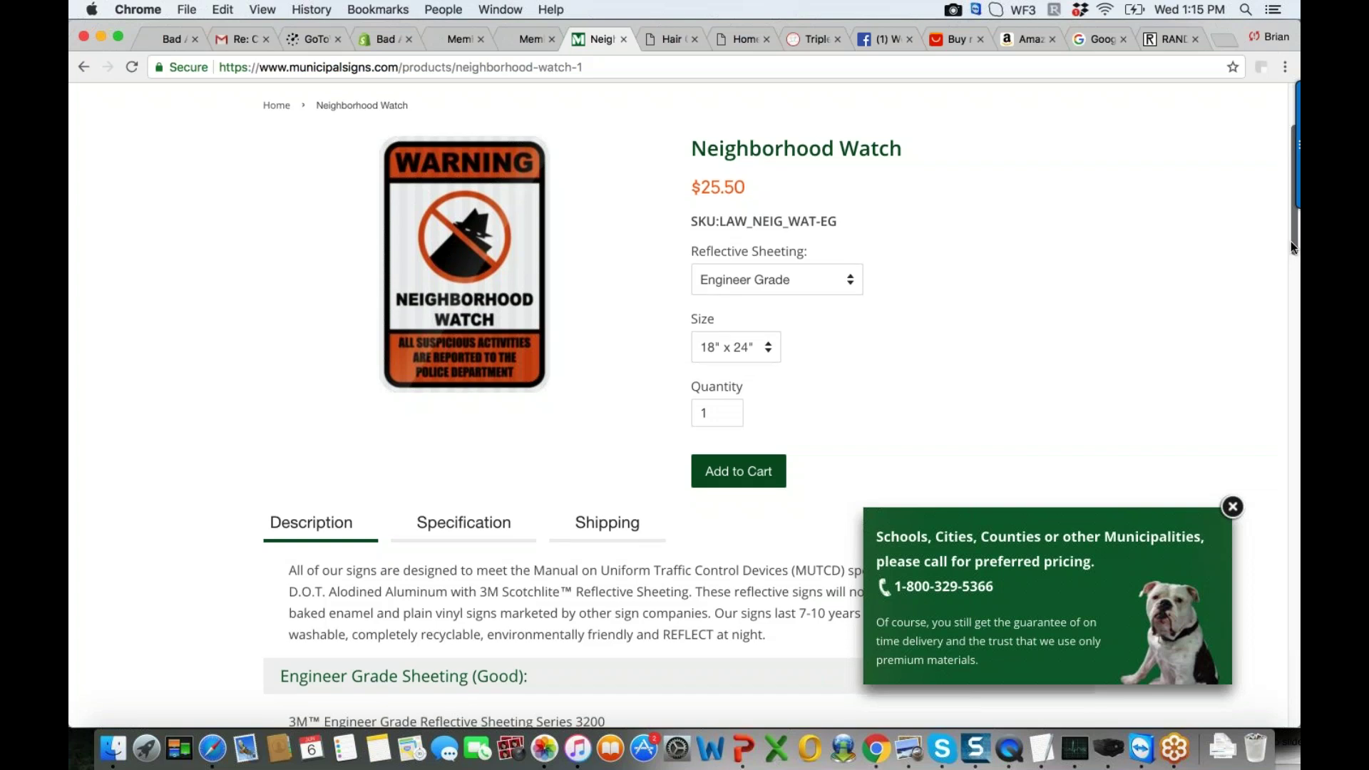
pyautogui.moveTo(1291, 241); pyautogui.dragTo(1287, 216)
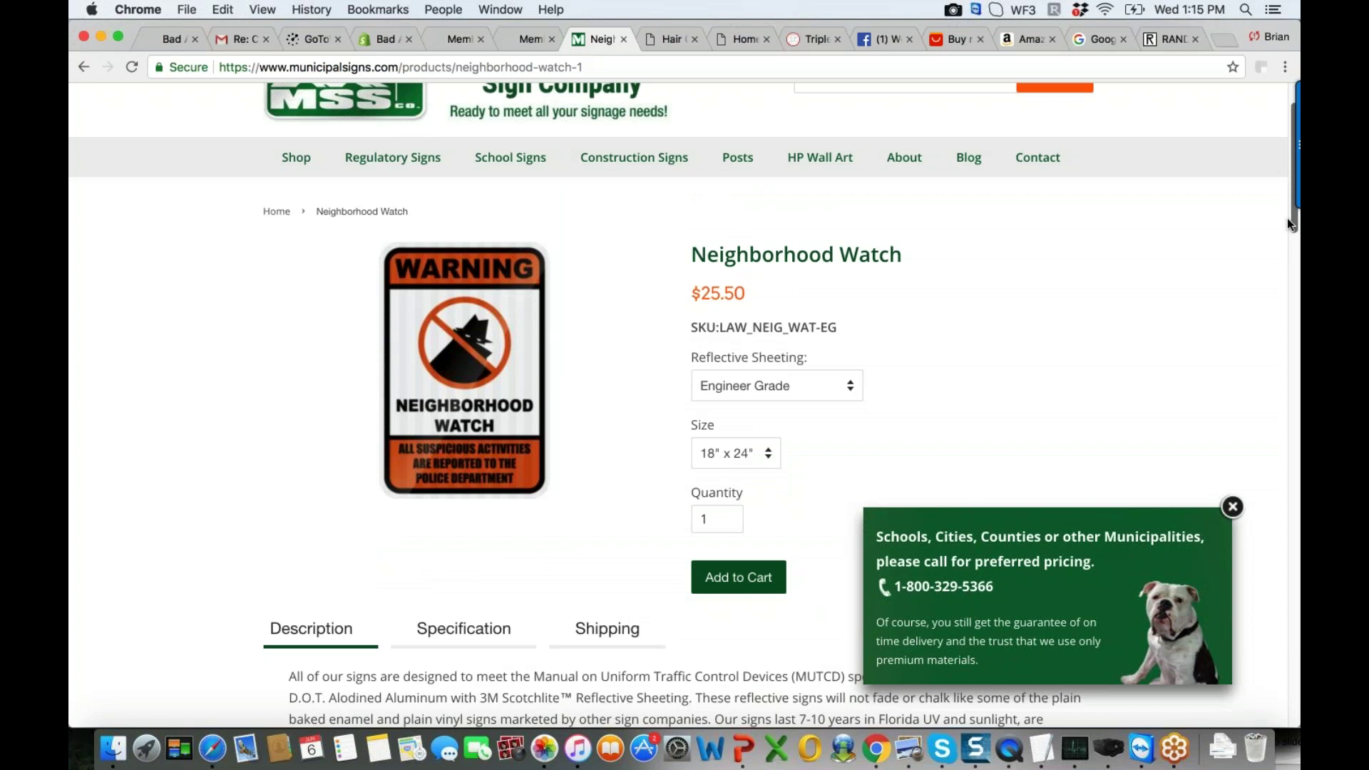
pyautogui.scroll(-2, 1286, 217)
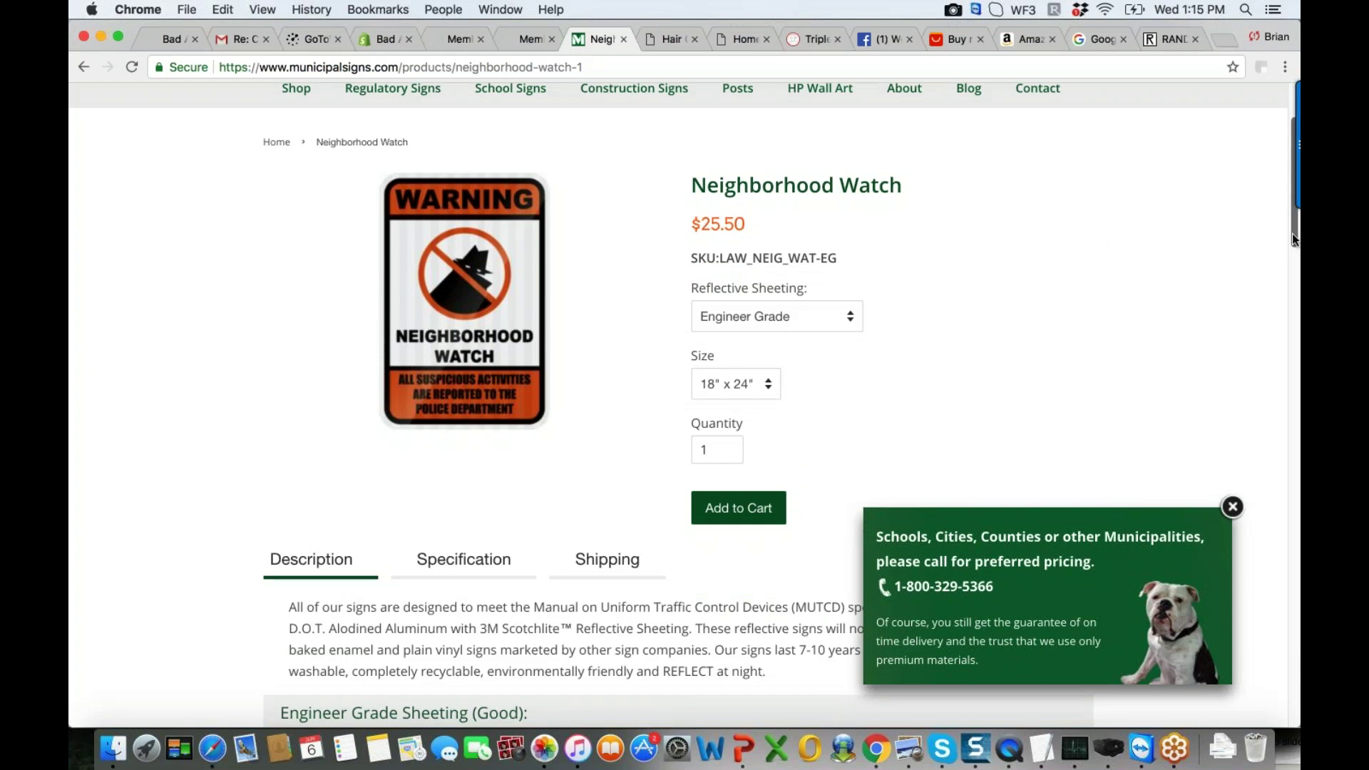
pyautogui.scroll(-1, 1293, 239)
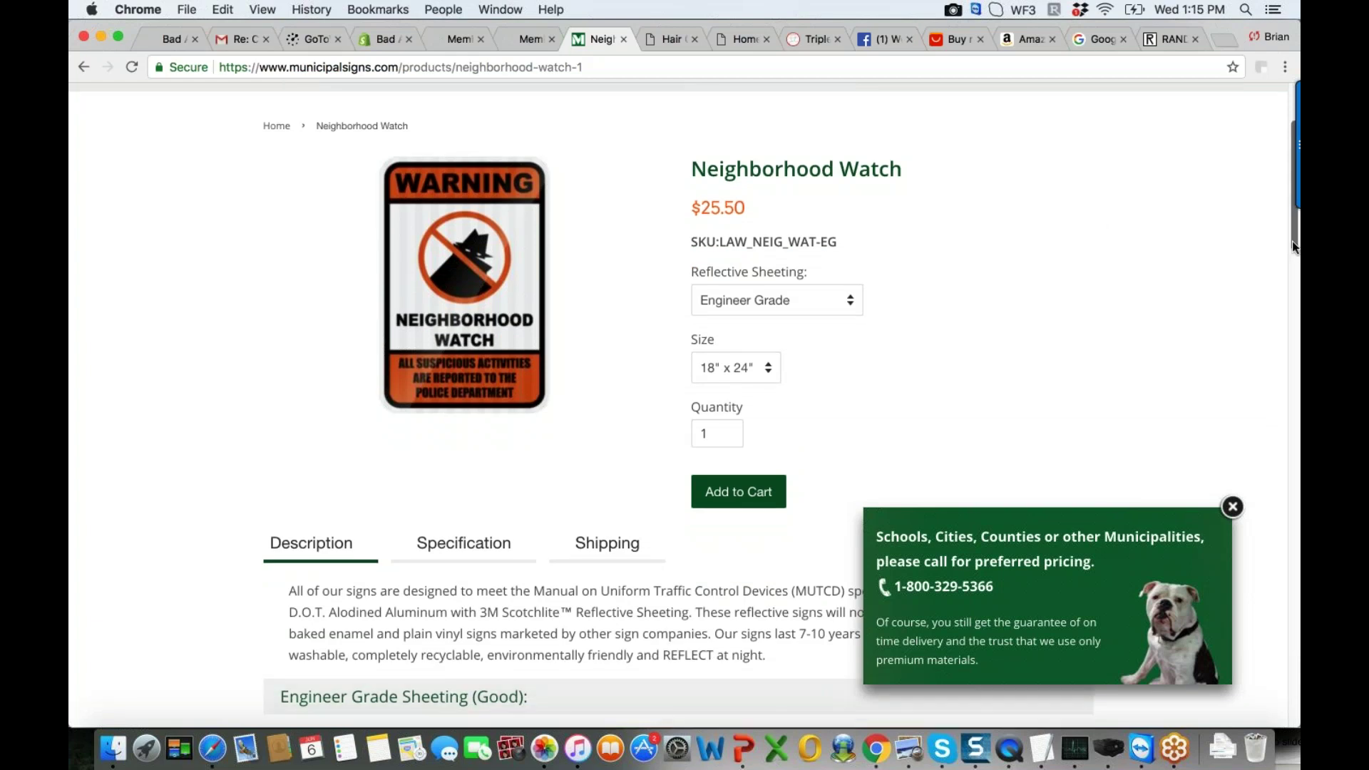
pyautogui.scroll(-3, 1292, 241)
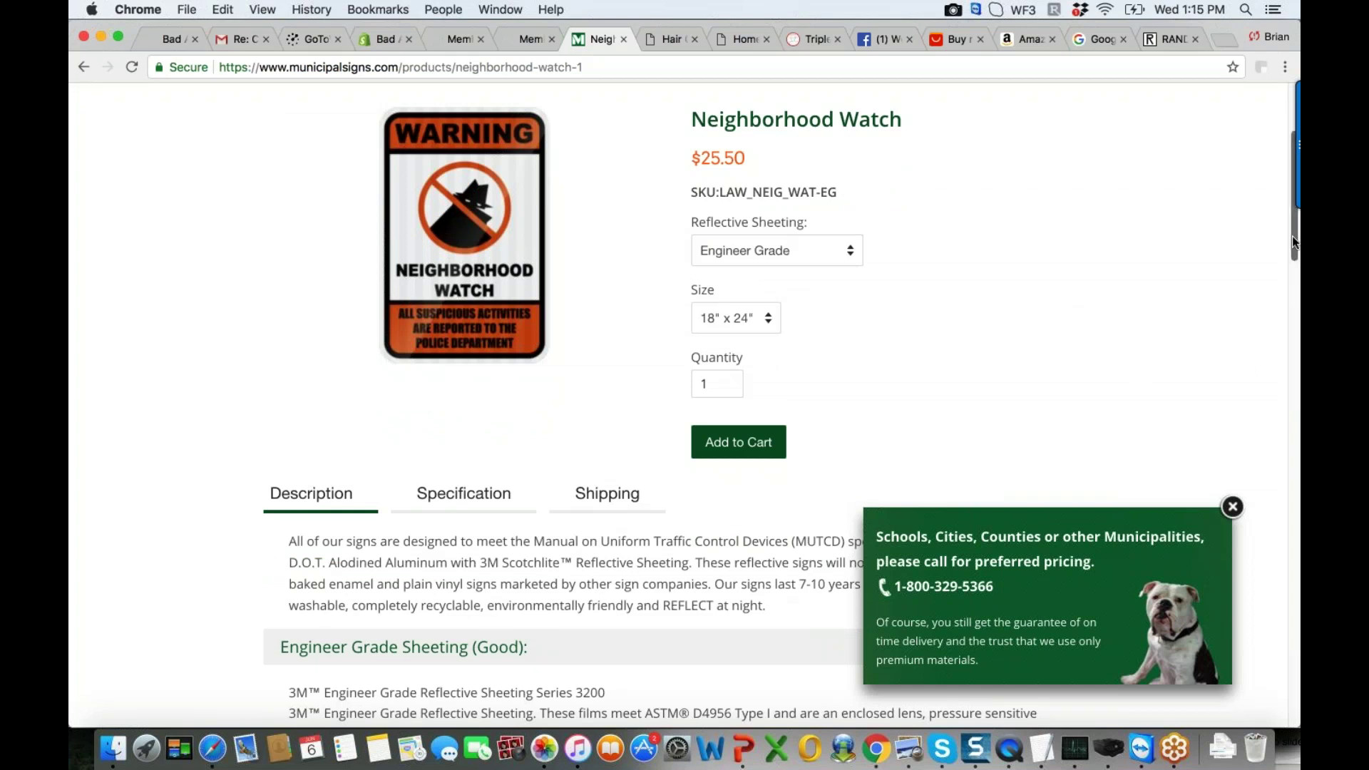
pyautogui.moveTo(1294, 240); pyautogui.dragTo(1293, 248)
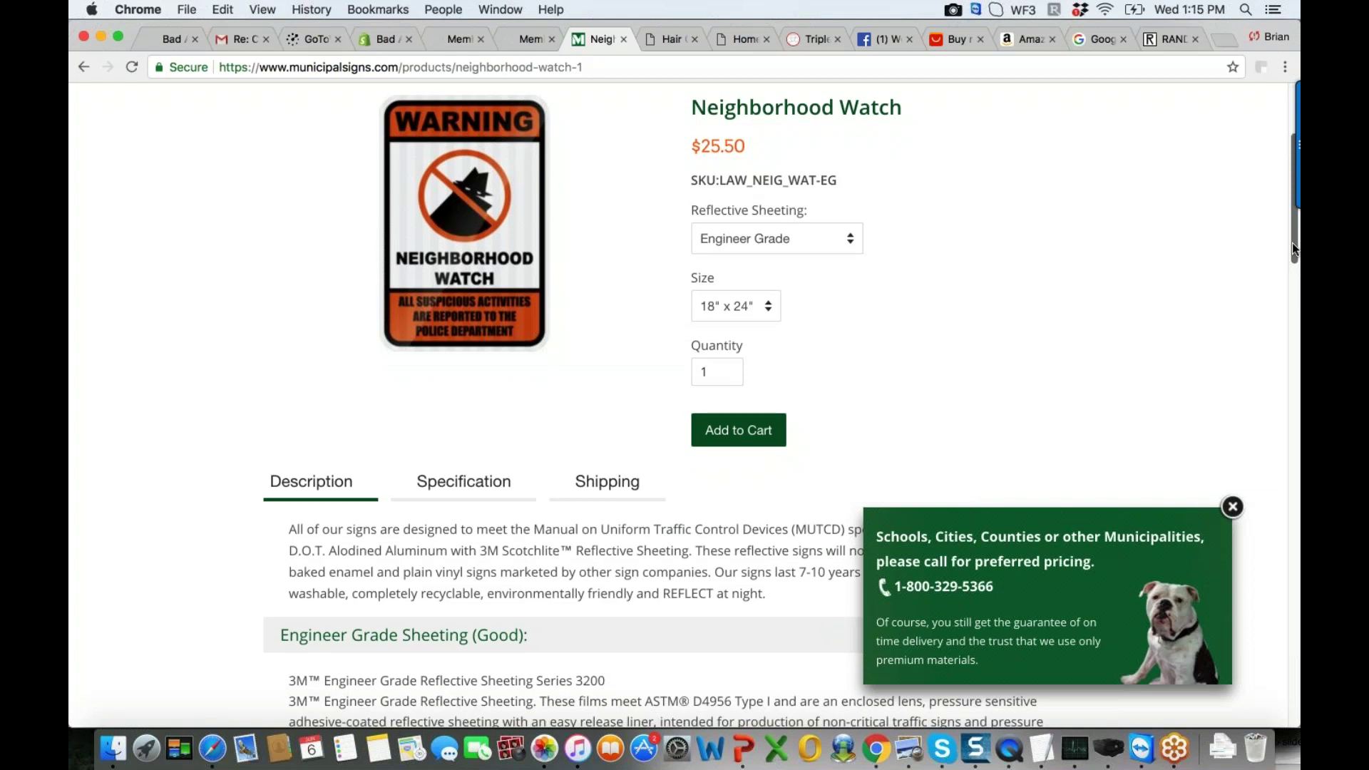
pyautogui.moveTo(1293, 247); pyautogui.dragTo(1296, 240)
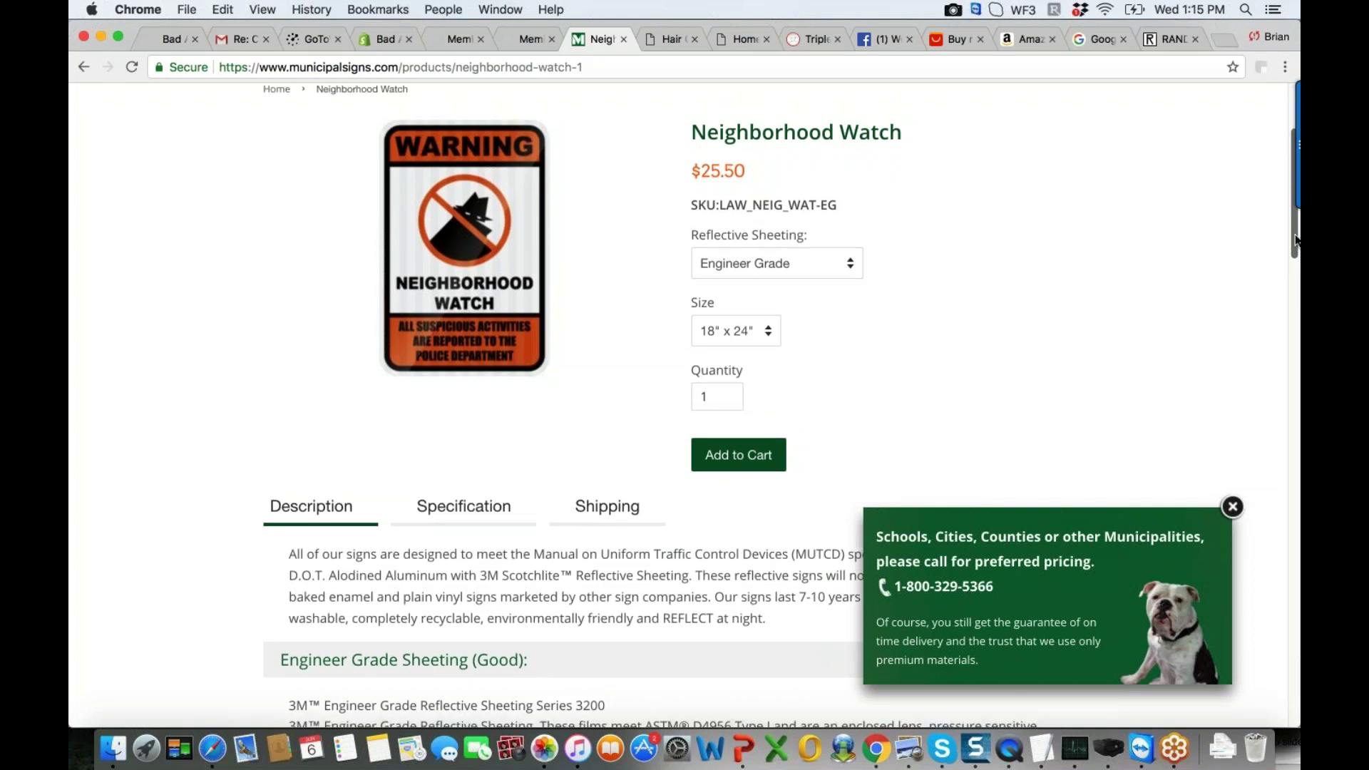
pyautogui.moveTo(1295, 241); pyautogui.dragTo(1280, 218)
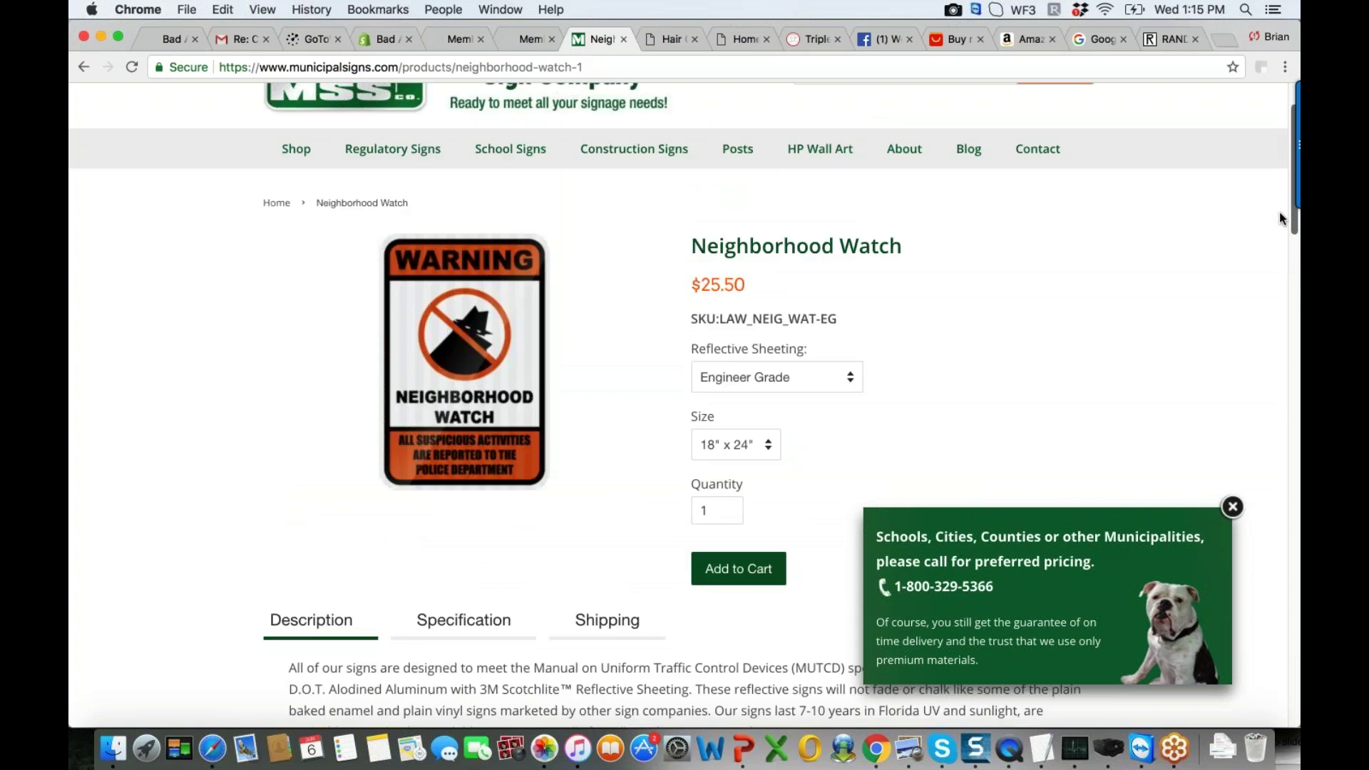
pyautogui.scroll(3, 1280, 218)
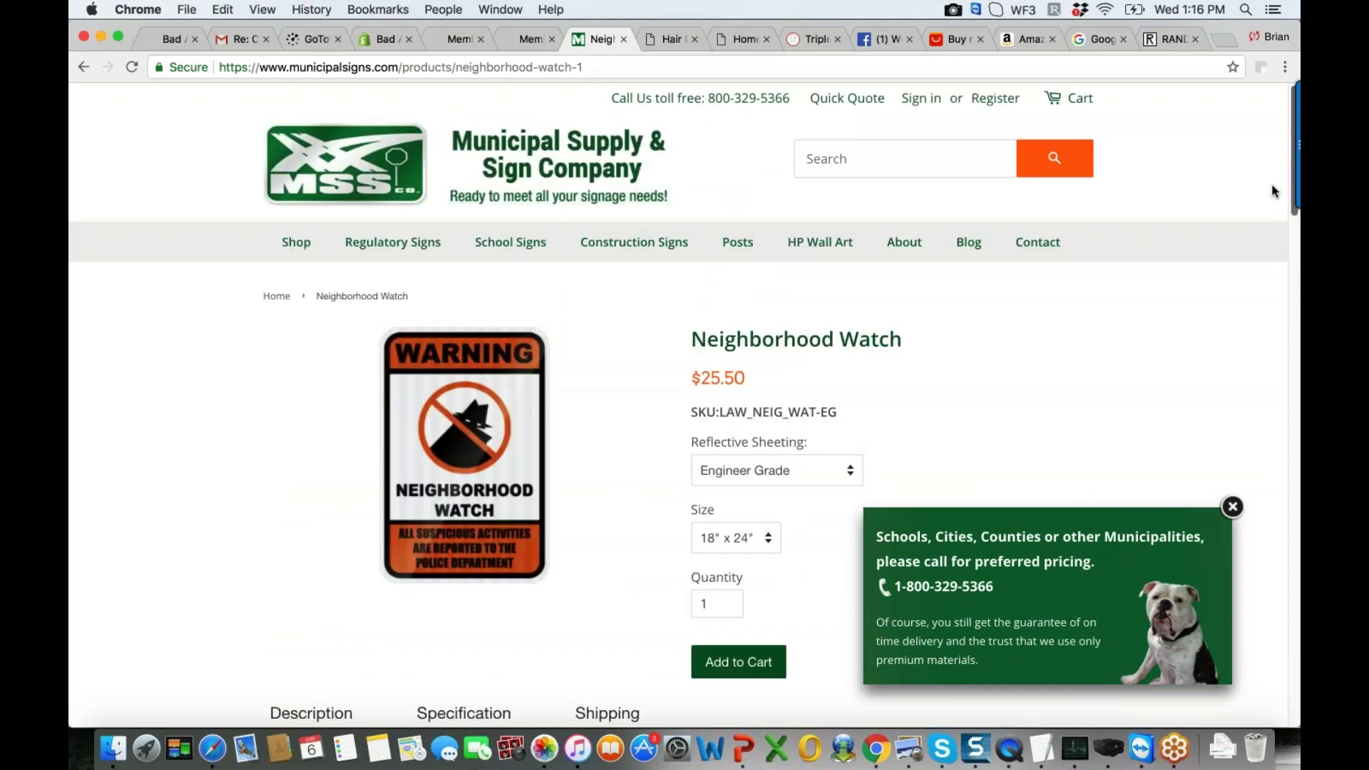
# Finish reviewing the Neighborhood Watch product page and go back through the search results to the store's home page
pyautogui.scroll(-3, 1275, 191)
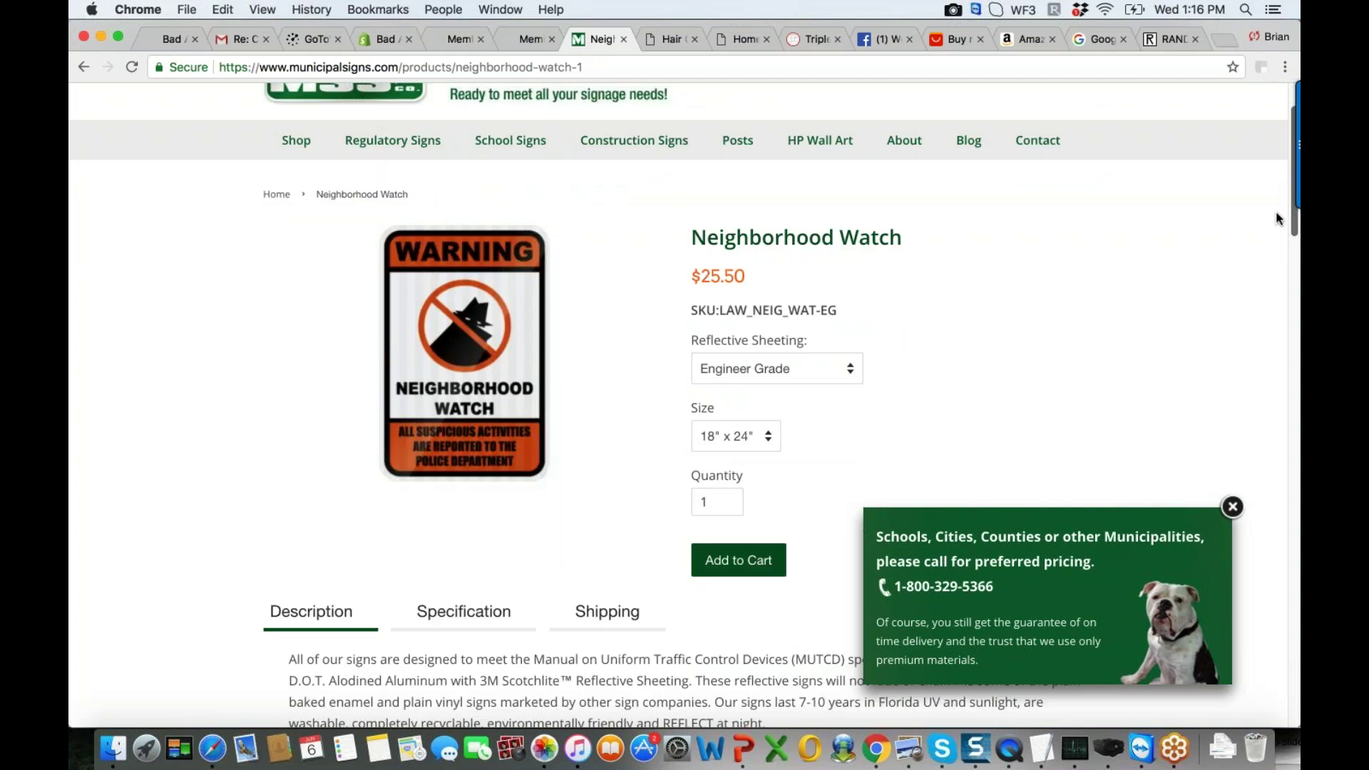
pyautogui.scroll(-1, 1278, 219)
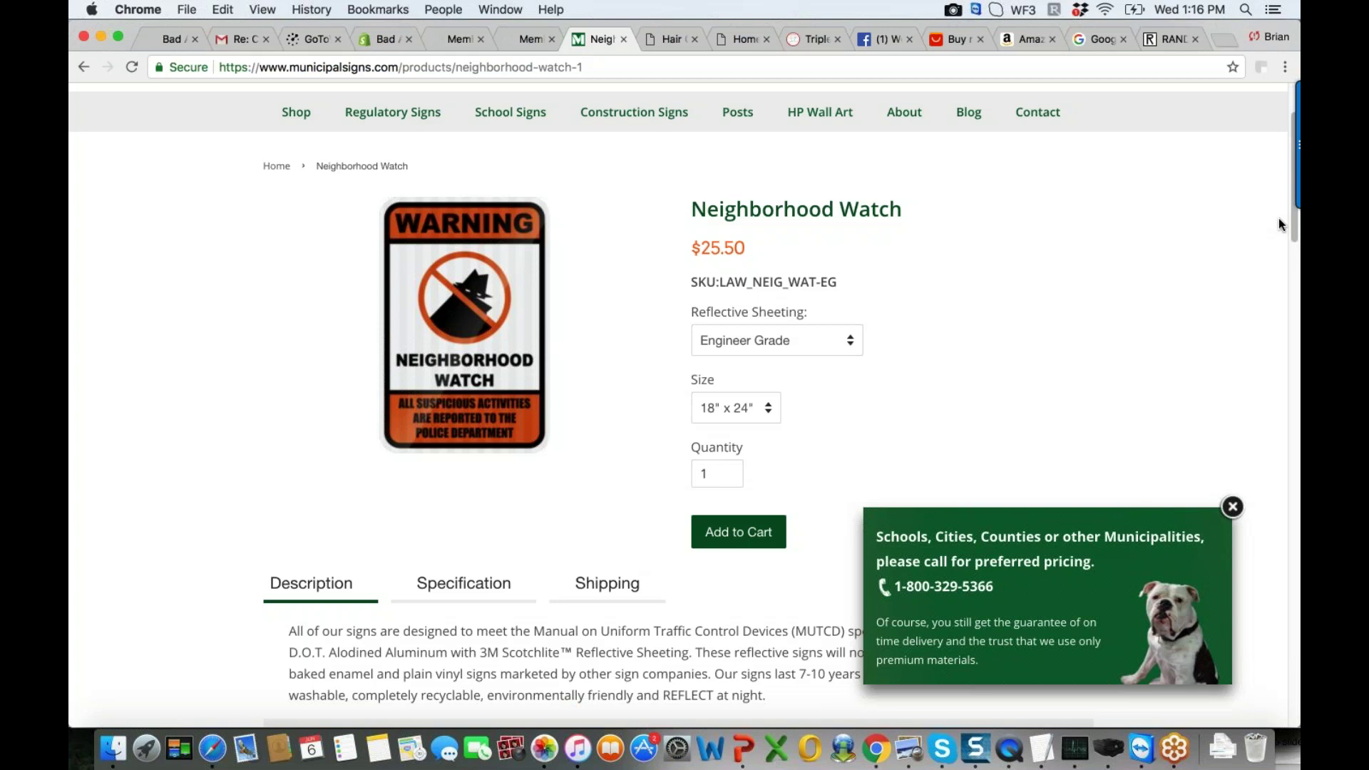
pyautogui.moveTo(1296, 230); pyautogui.dragTo(1292, 225)
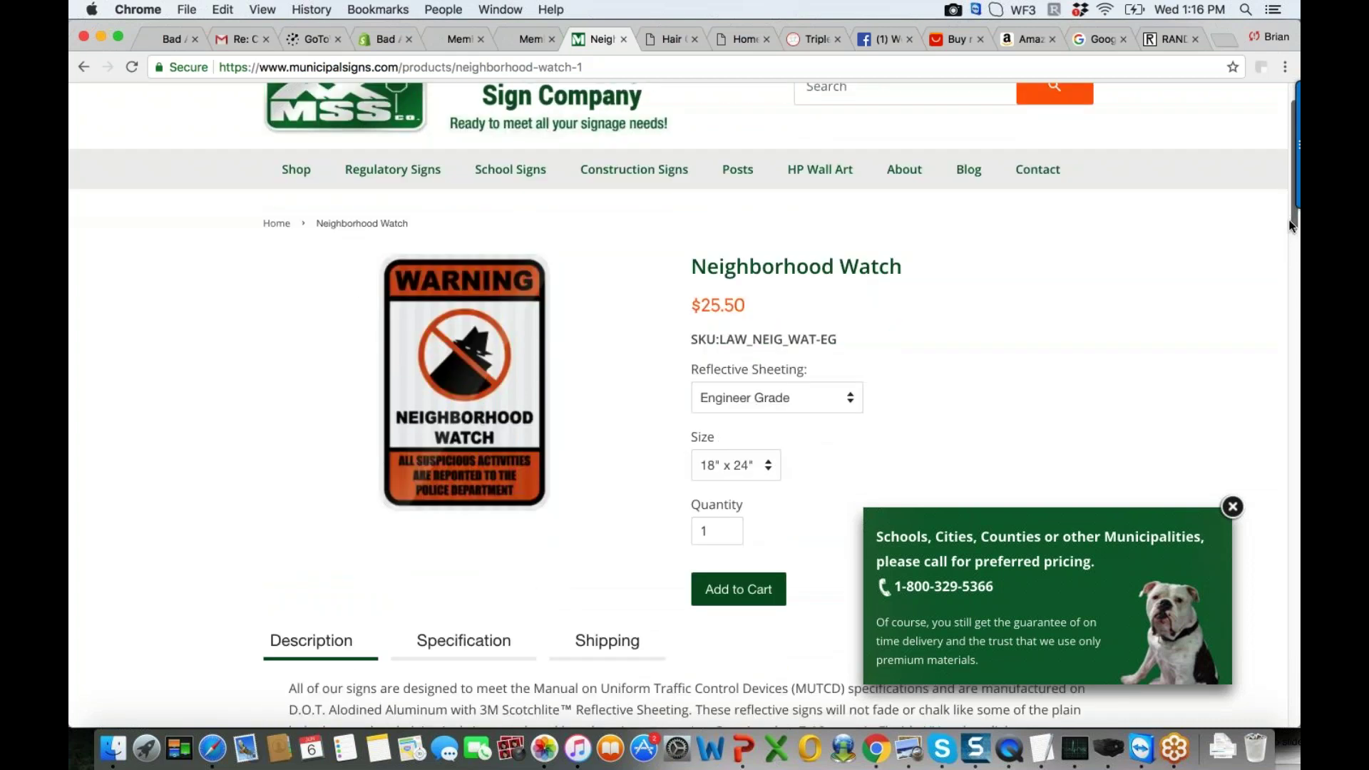
pyautogui.scroll(-1, 1292, 225)
pyautogui.click(83, 68)
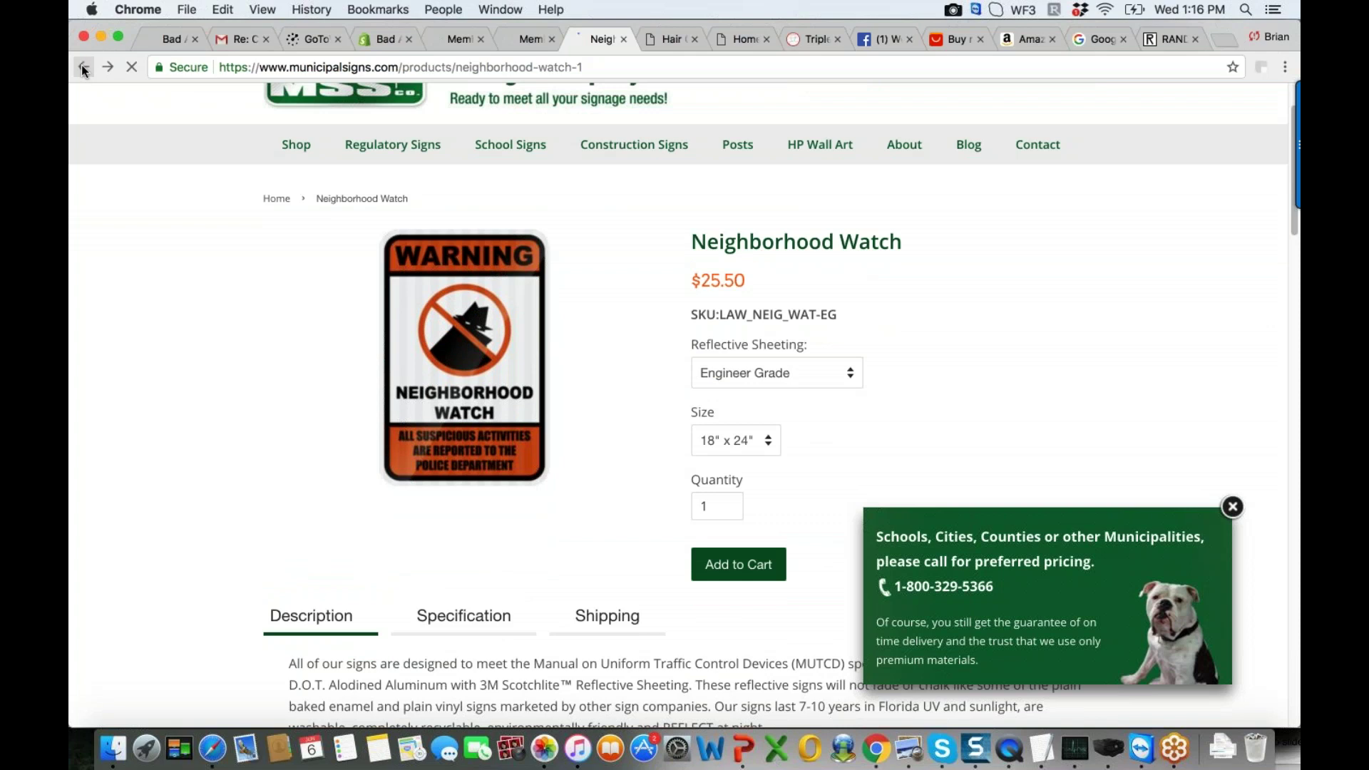
pyautogui.moveTo(1296, 278); pyautogui.dragTo(1296, 265)
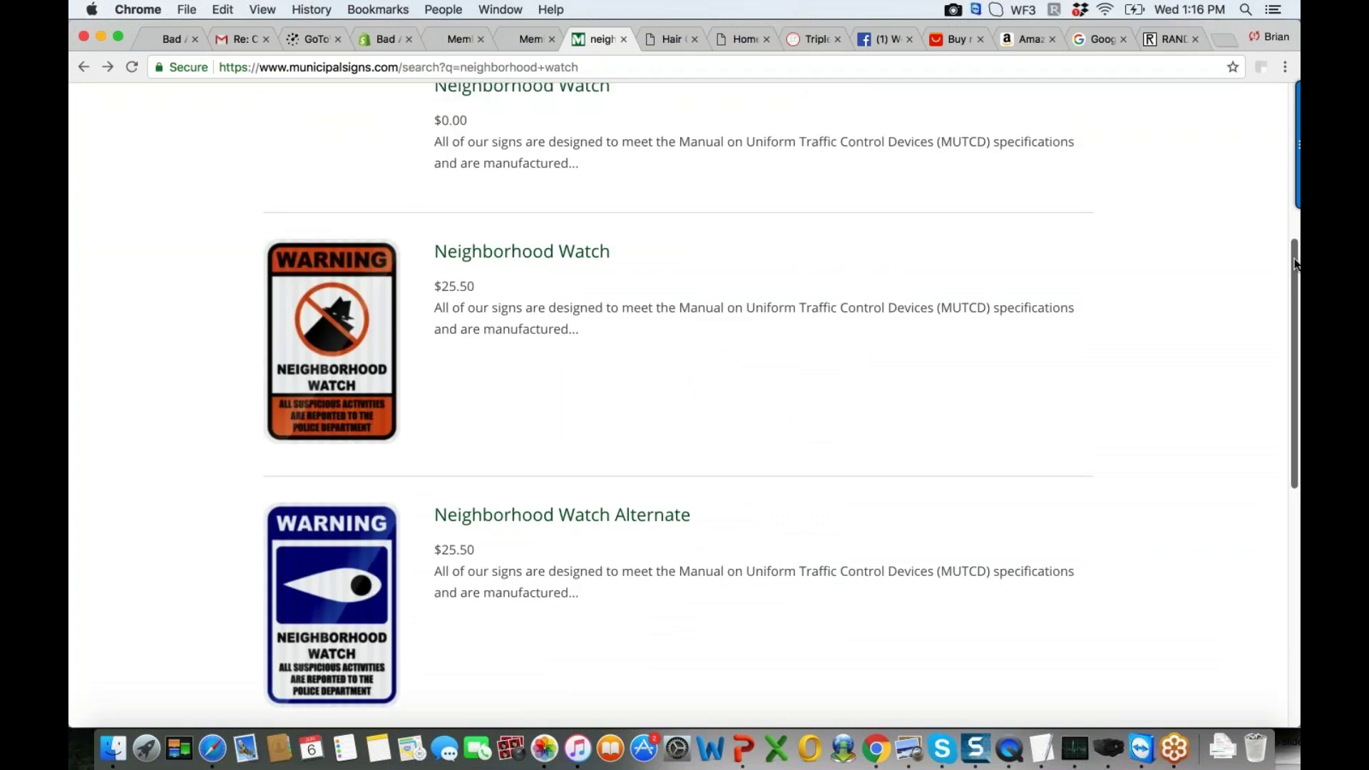
pyautogui.scroll(5, 132, 130)
pyautogui.press('super+bracketleft')
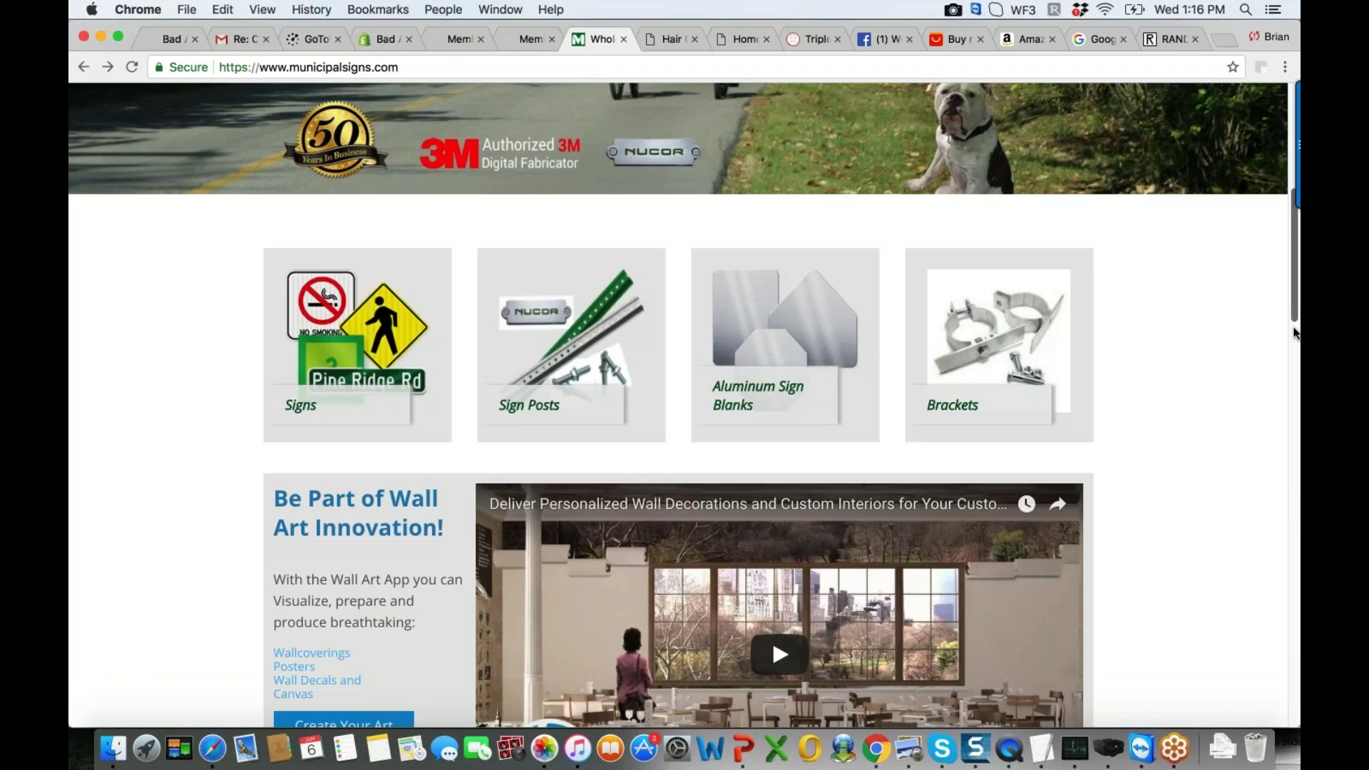
# Open the Marine & Navigational Aids category from the home page's best seller section
pyautogui.scroll(-3, 1295, 333)
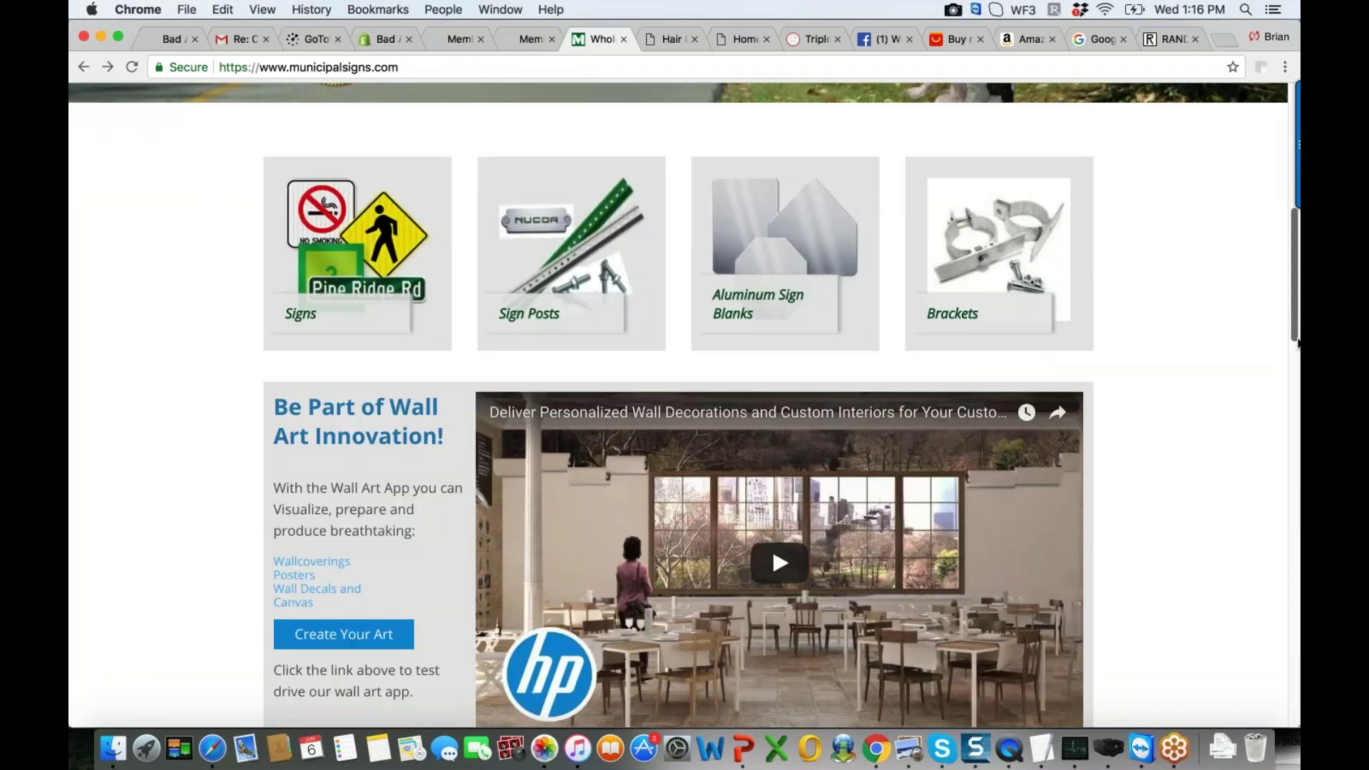
pyautogui.moveTo(1298, 343); pyautogui.dragTo(1298, 526)
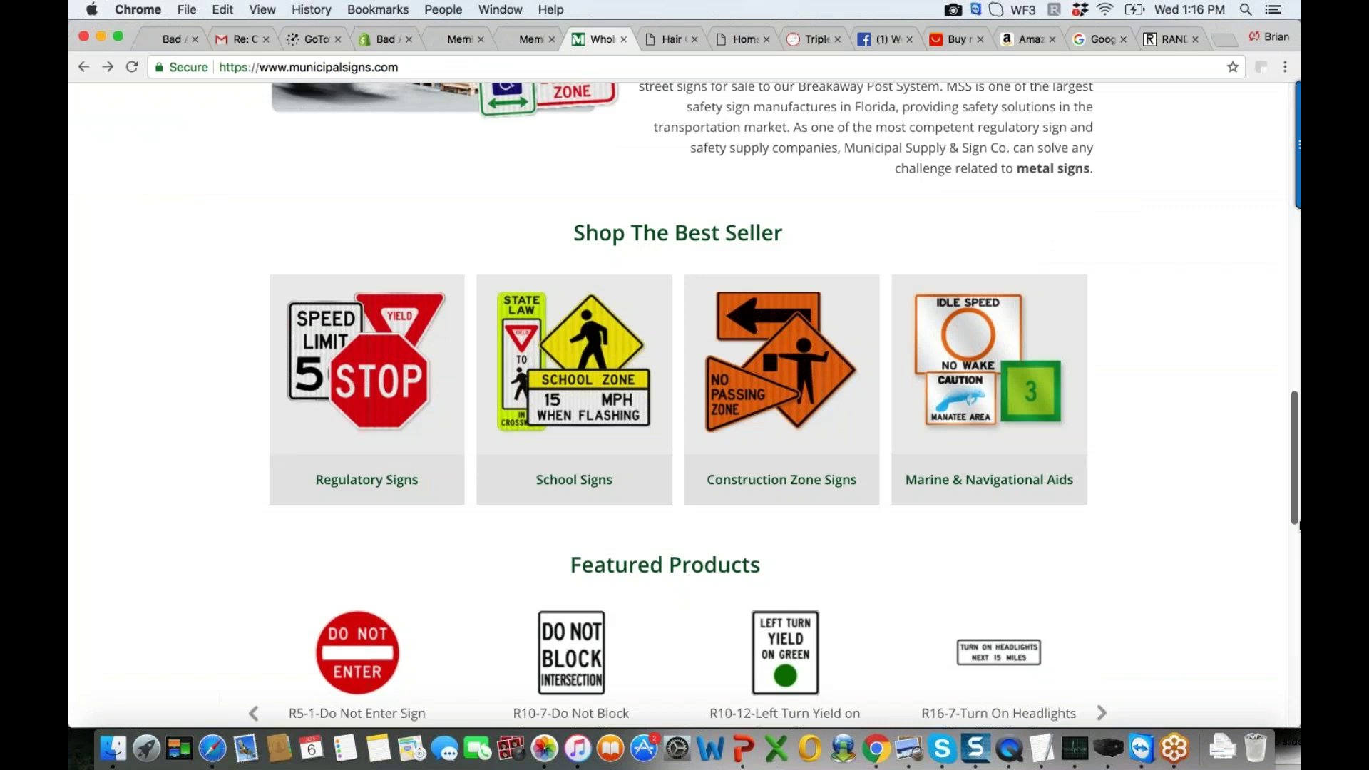
pyautogui.scroll(-2, 732, 413)
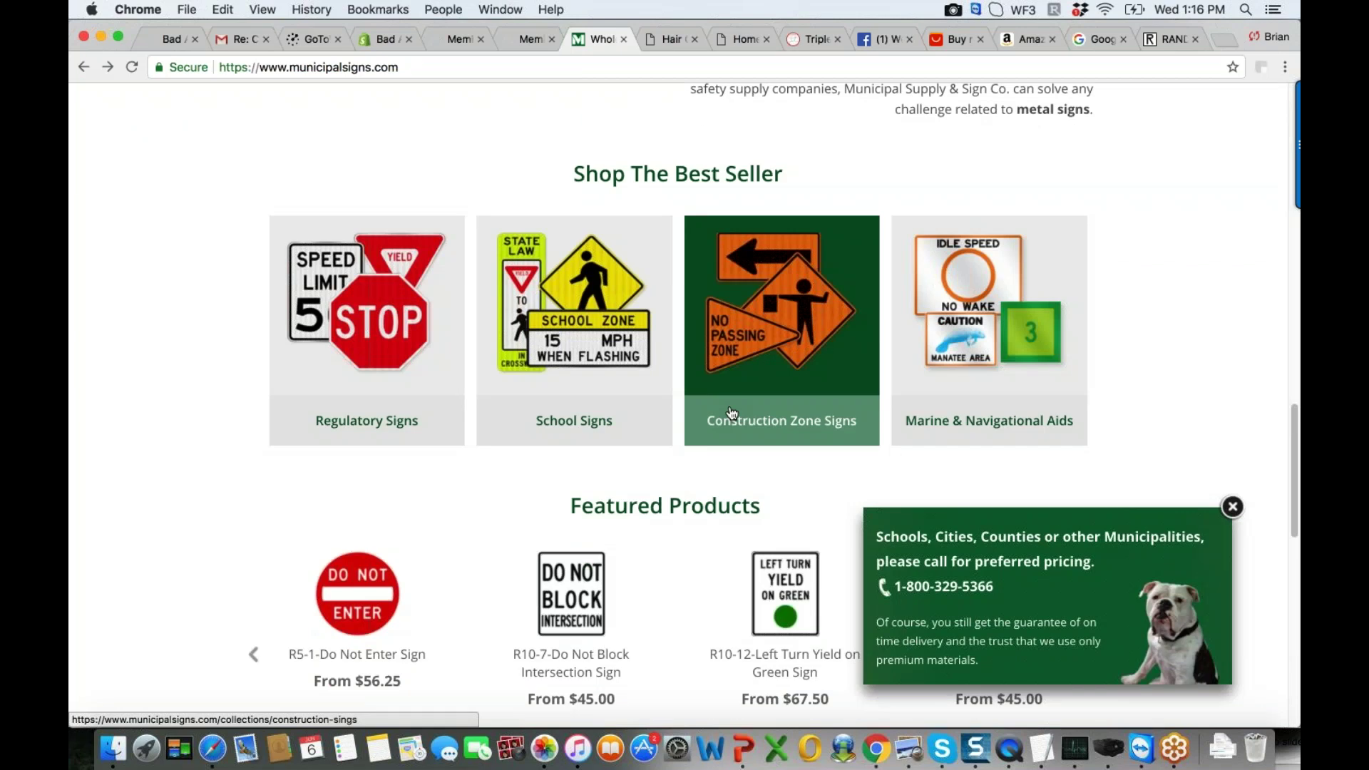
pyautogui.click(989, 336)
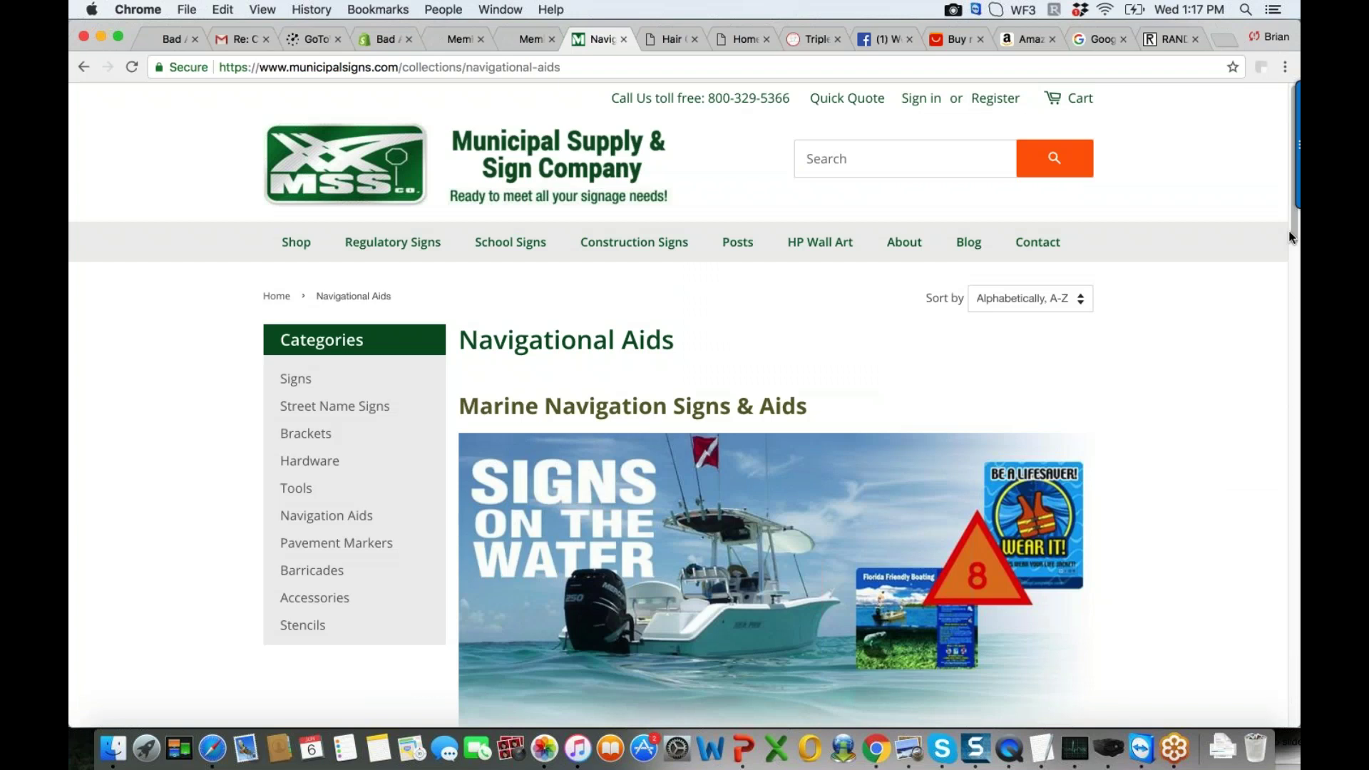
# Examine the Navigational Aids page, including its boating banner, symbol meaning table and marine sign listing
pyautogui.scroll(-10, 1291, 236)
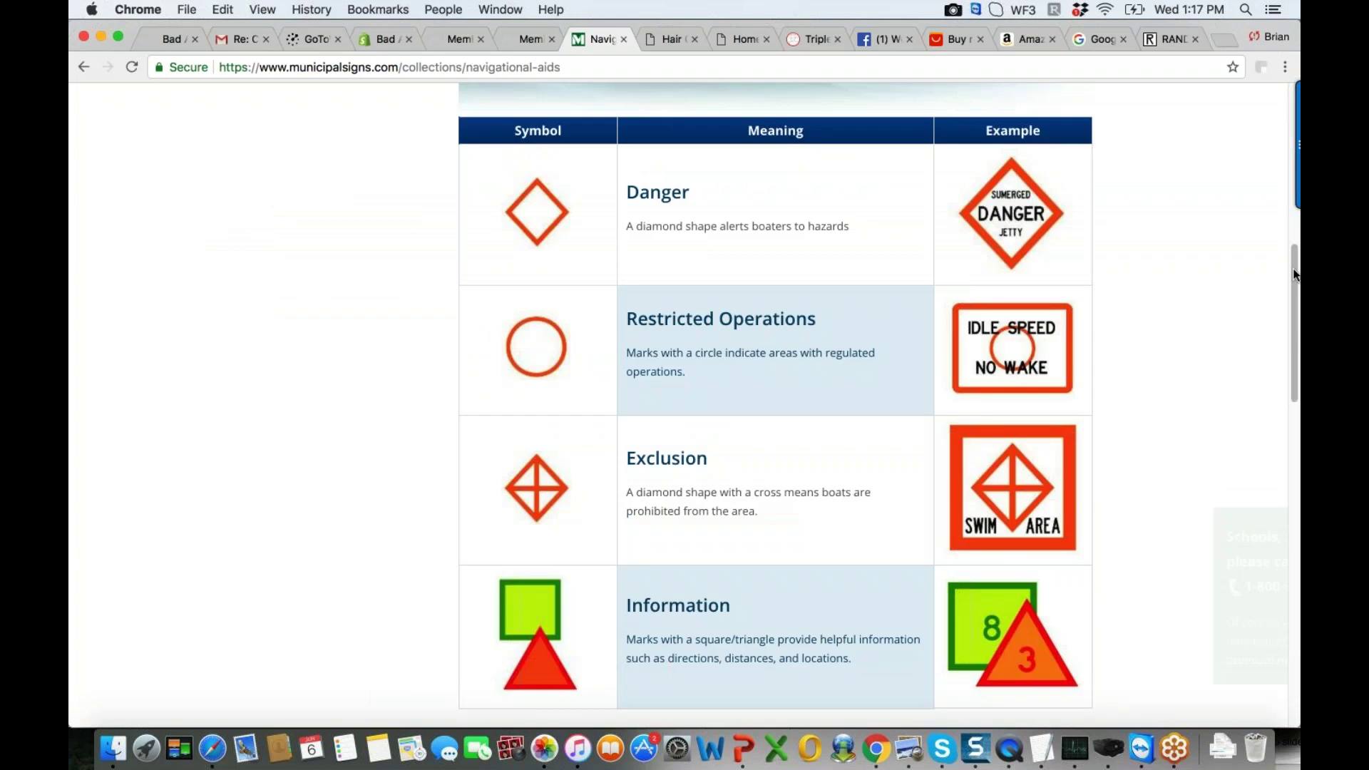
pyautogui.scroll(-8, 1293, 268)
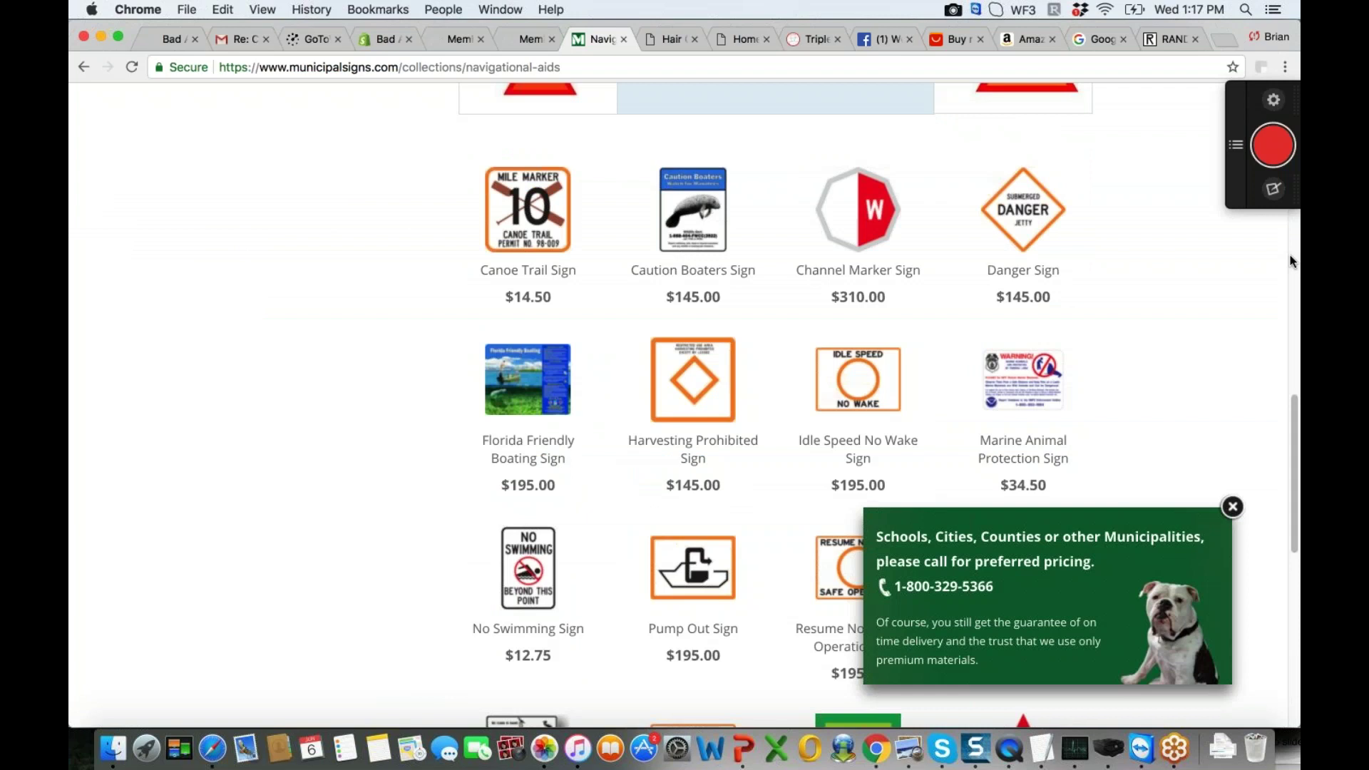
pyautogui.scroll(8, 1290, 249)
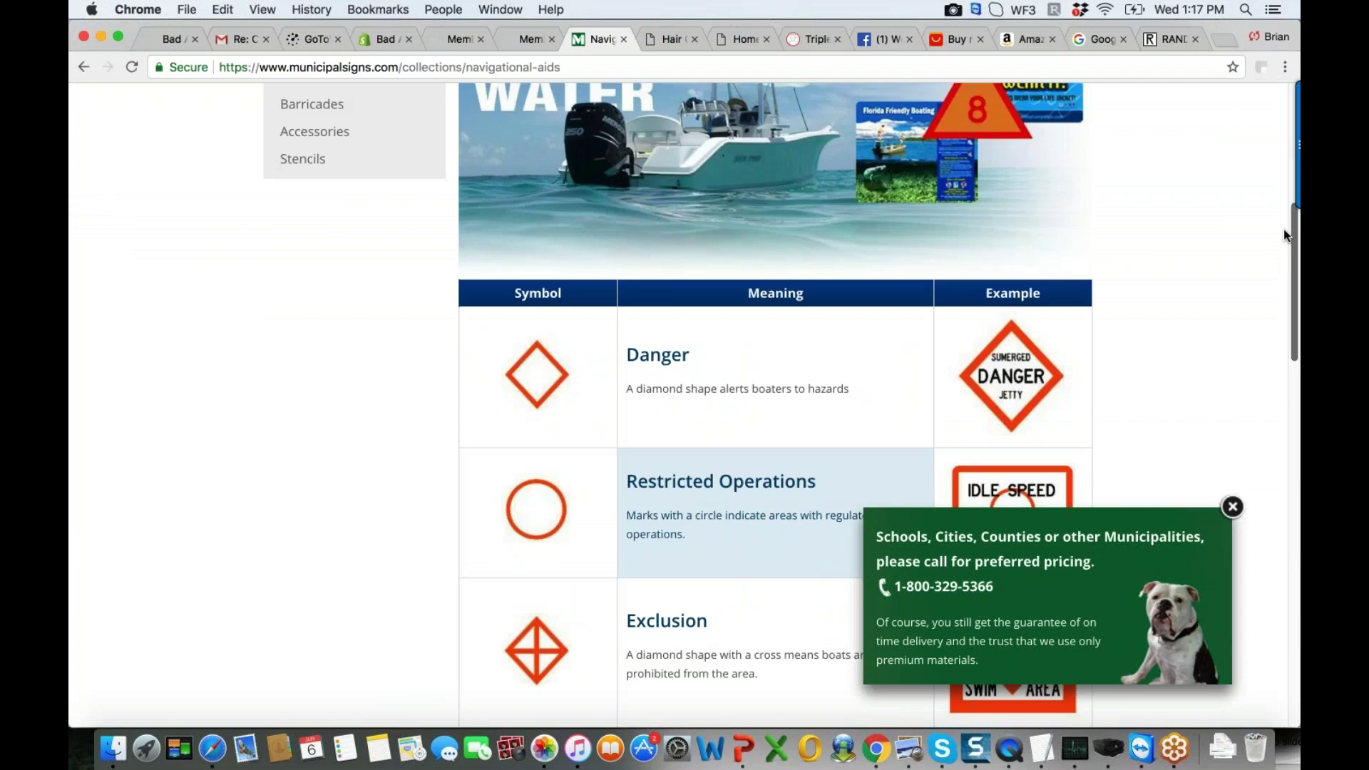
pyautogui.scroll(-3, 1283, 229)
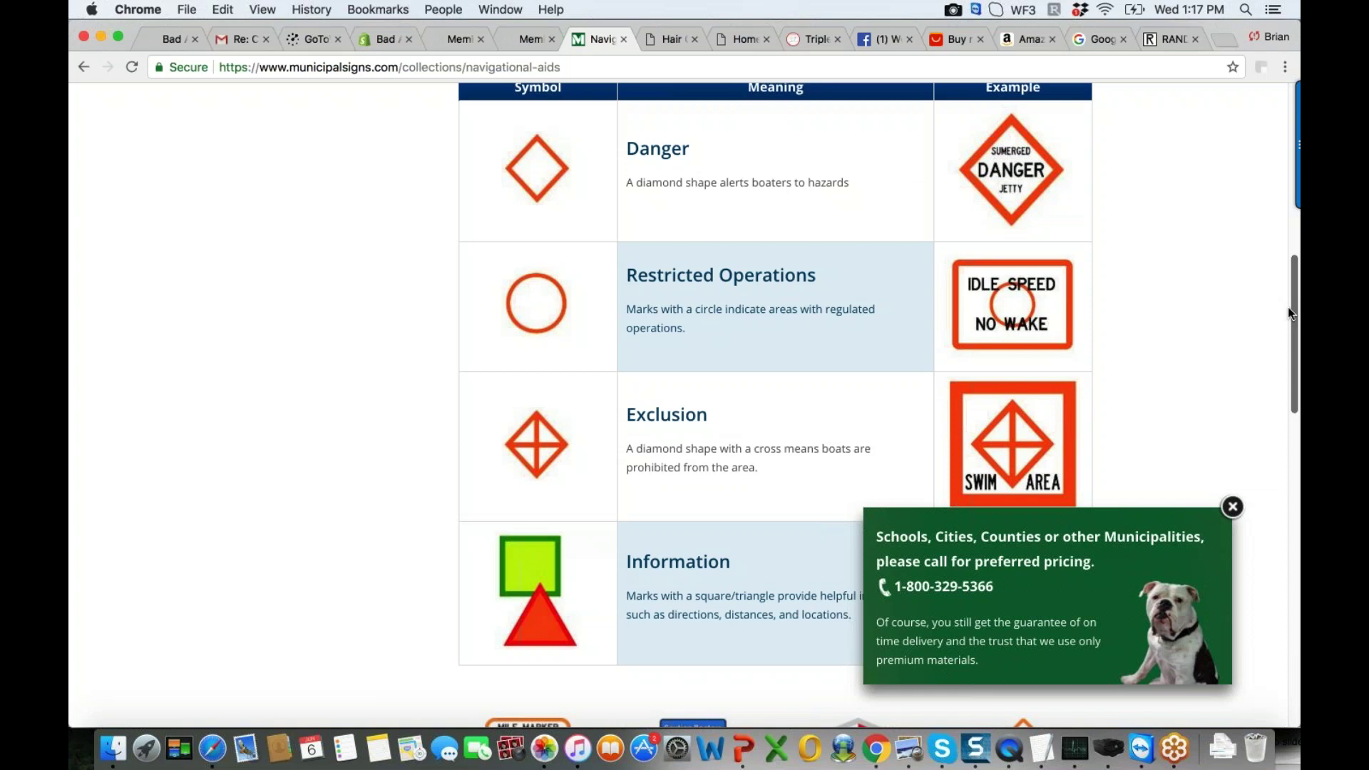
pyautogui.moveTo(1289, 311); pyautogui.dragTo(1287, 463)
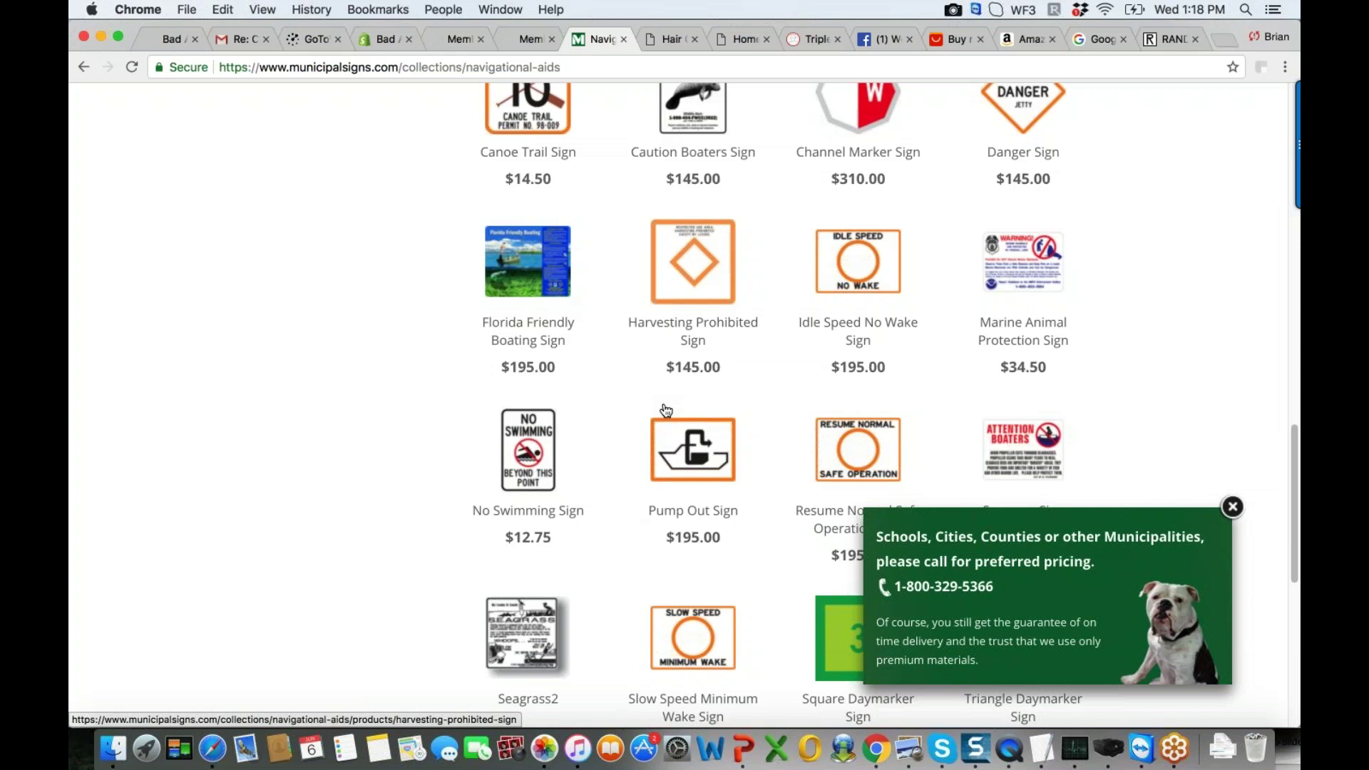
# Compare the symbol meaning table with the marine sign products listed below it, down to the last row
pyautogui.click(1295, 266)
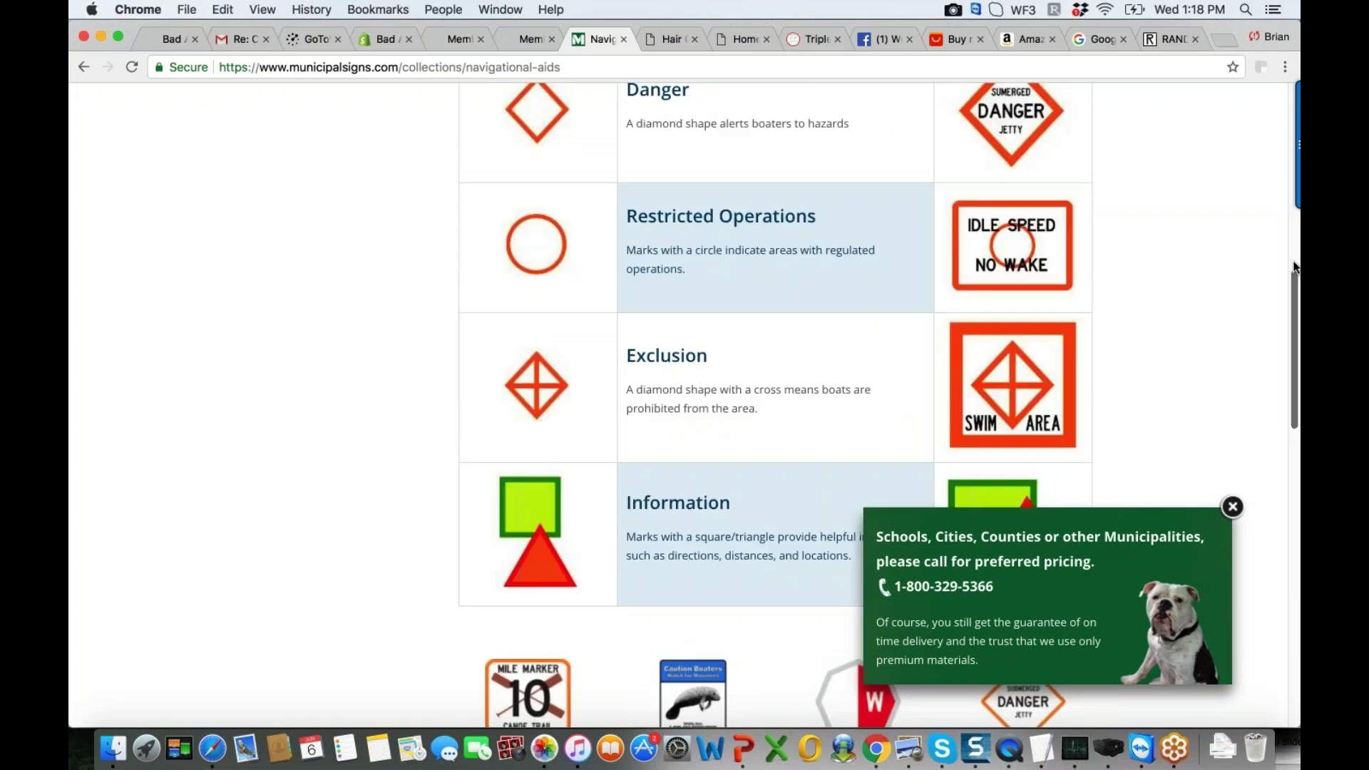
pyautogui.scroll(-2, 1293, 292)
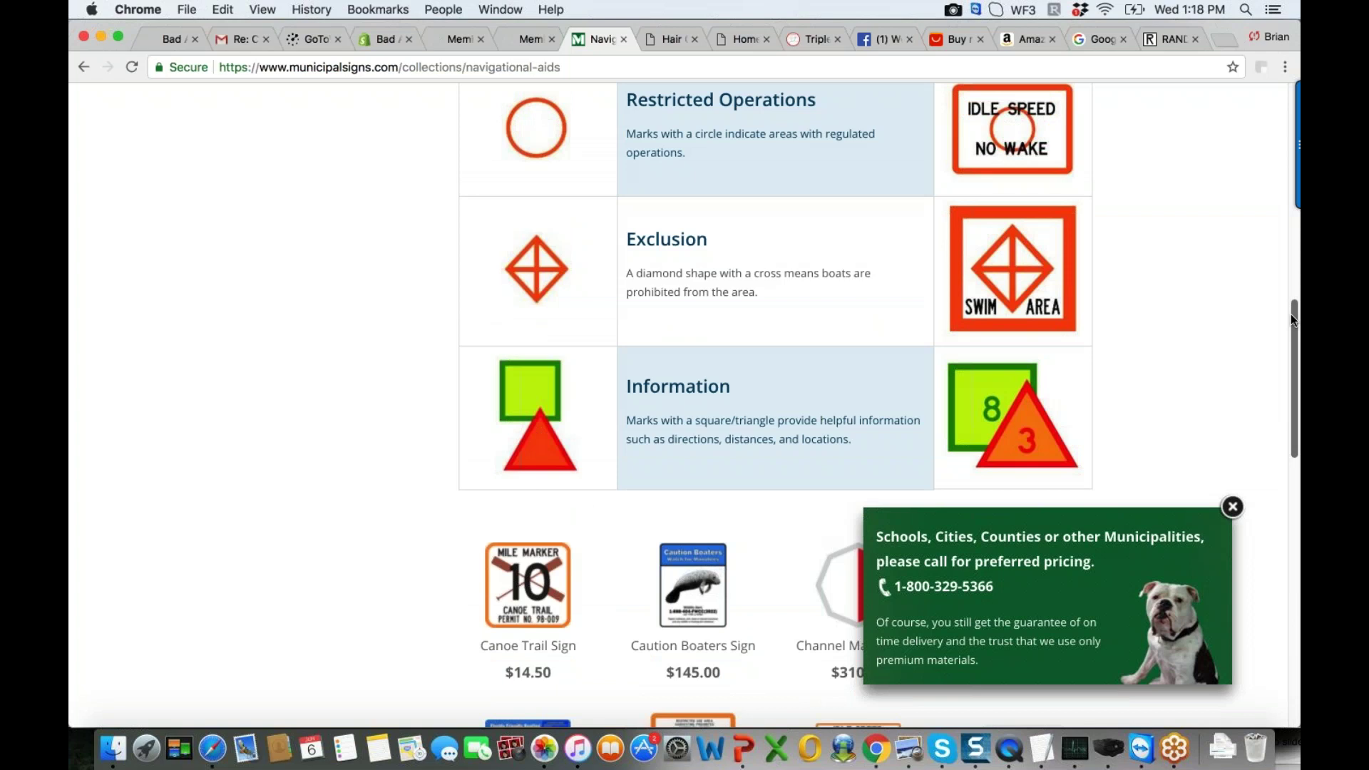
pyautogui.moveTo(1292, 319); pyautogui.dragTo(1288, 444)
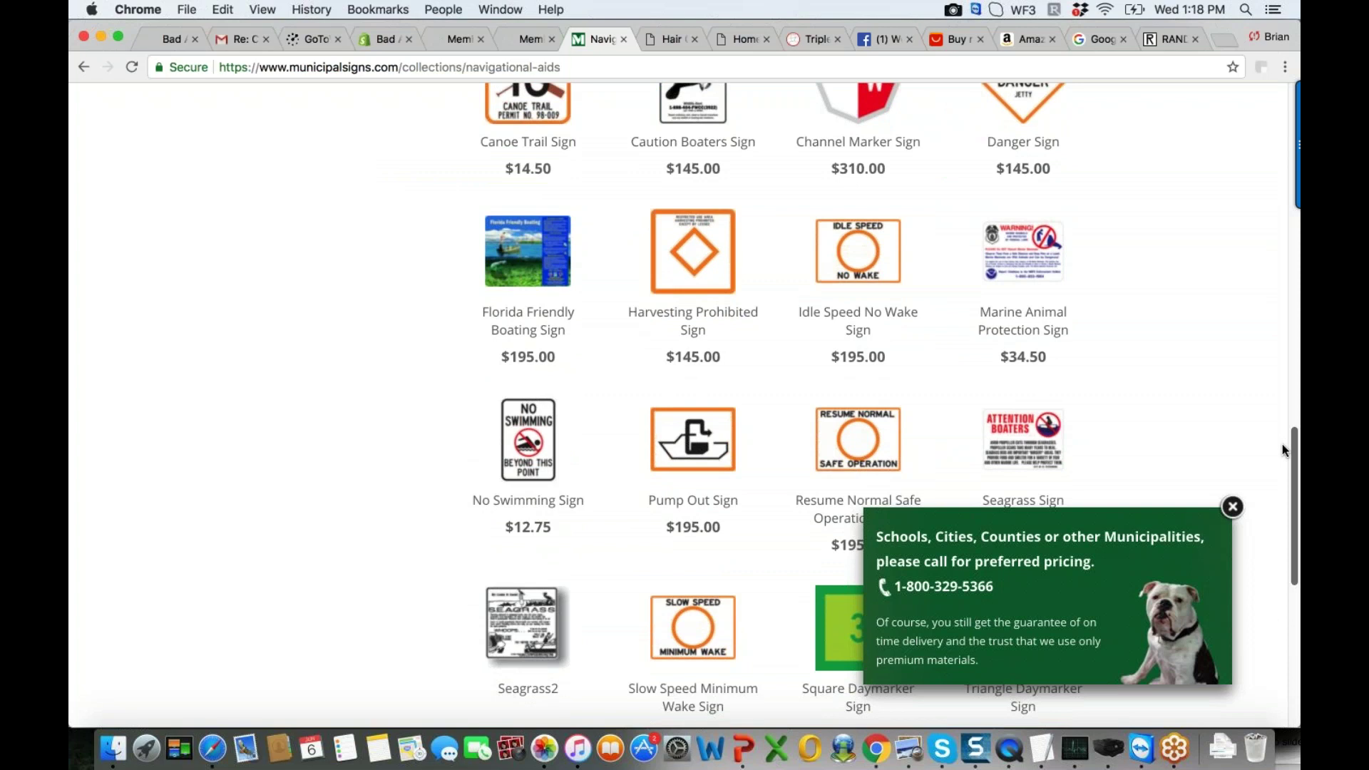
pyautogui.moveTo(1282, 445); pyautogui.dragTo(1283, 450)
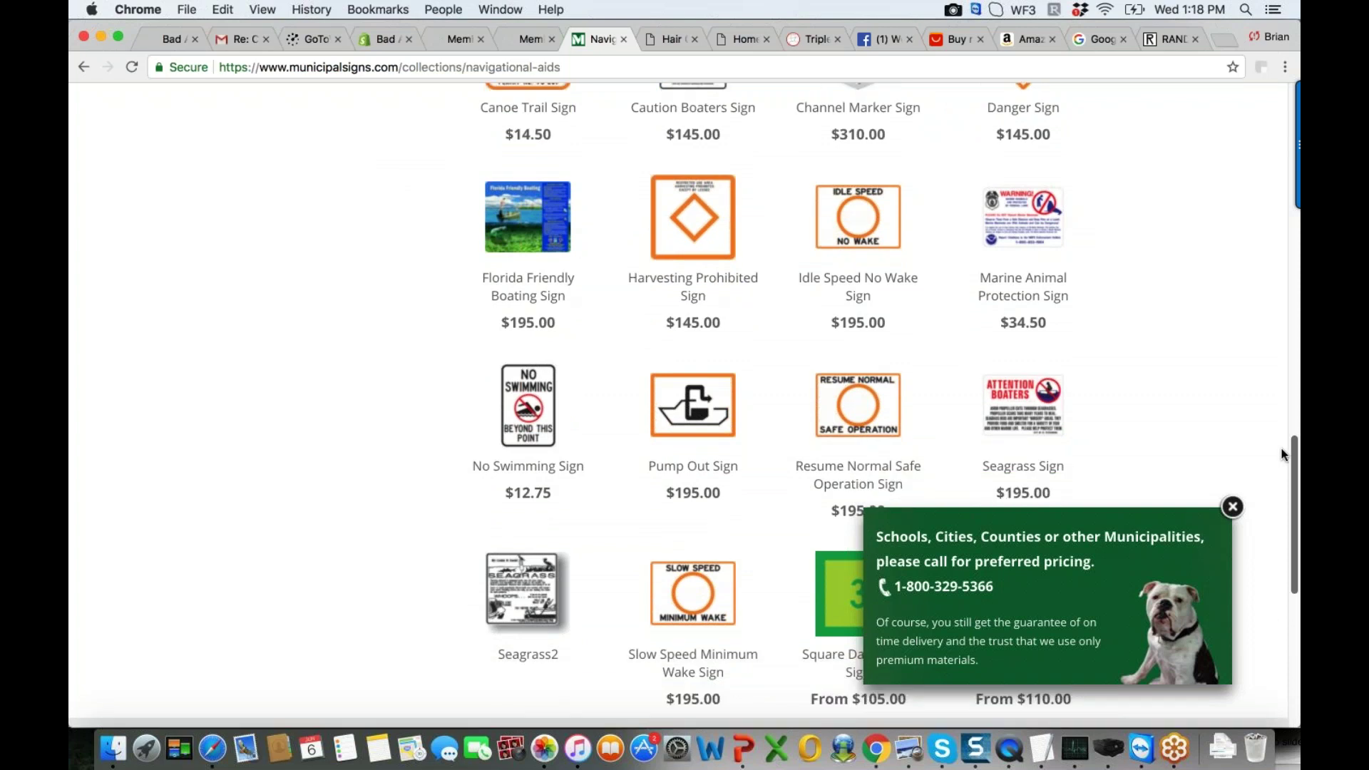
pyautogui.scroll(-2, 1284, 455)
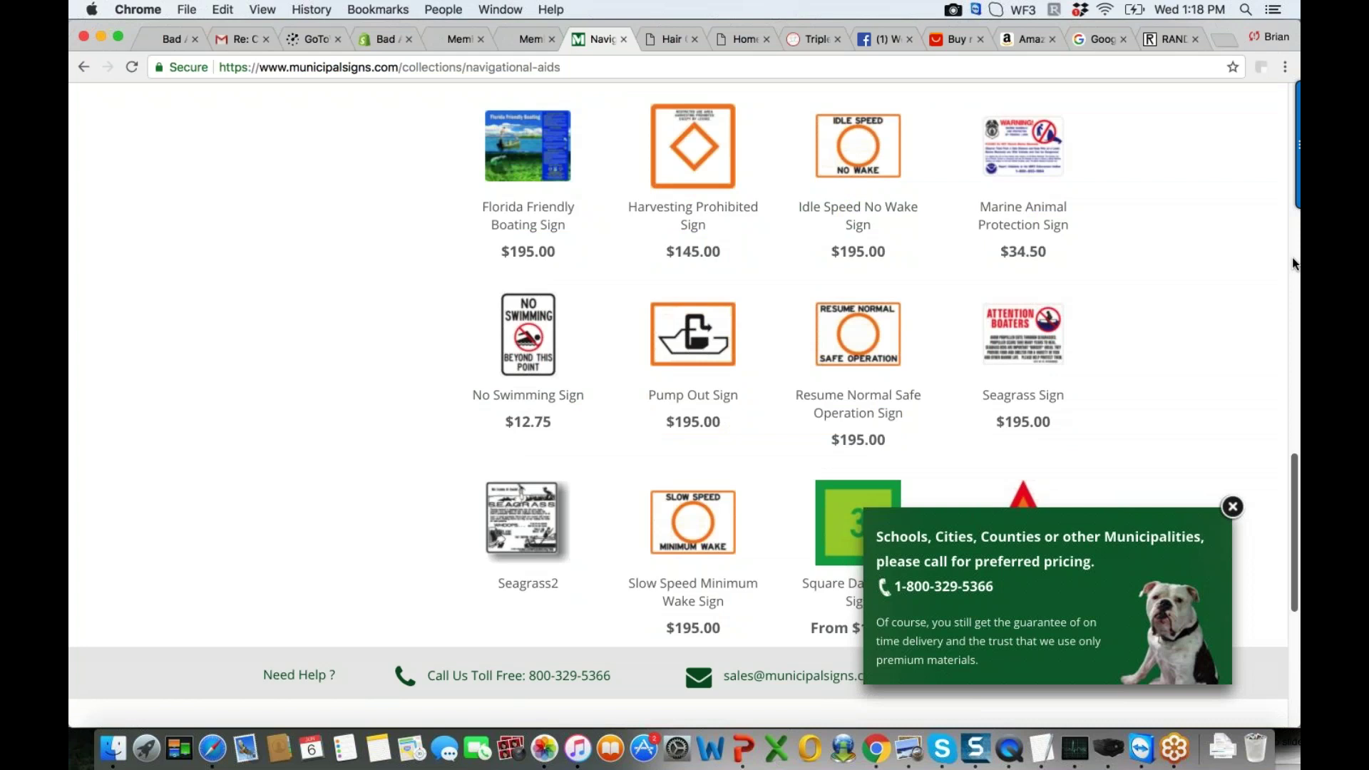
pyautogui.scroll(3, 1295, 264)
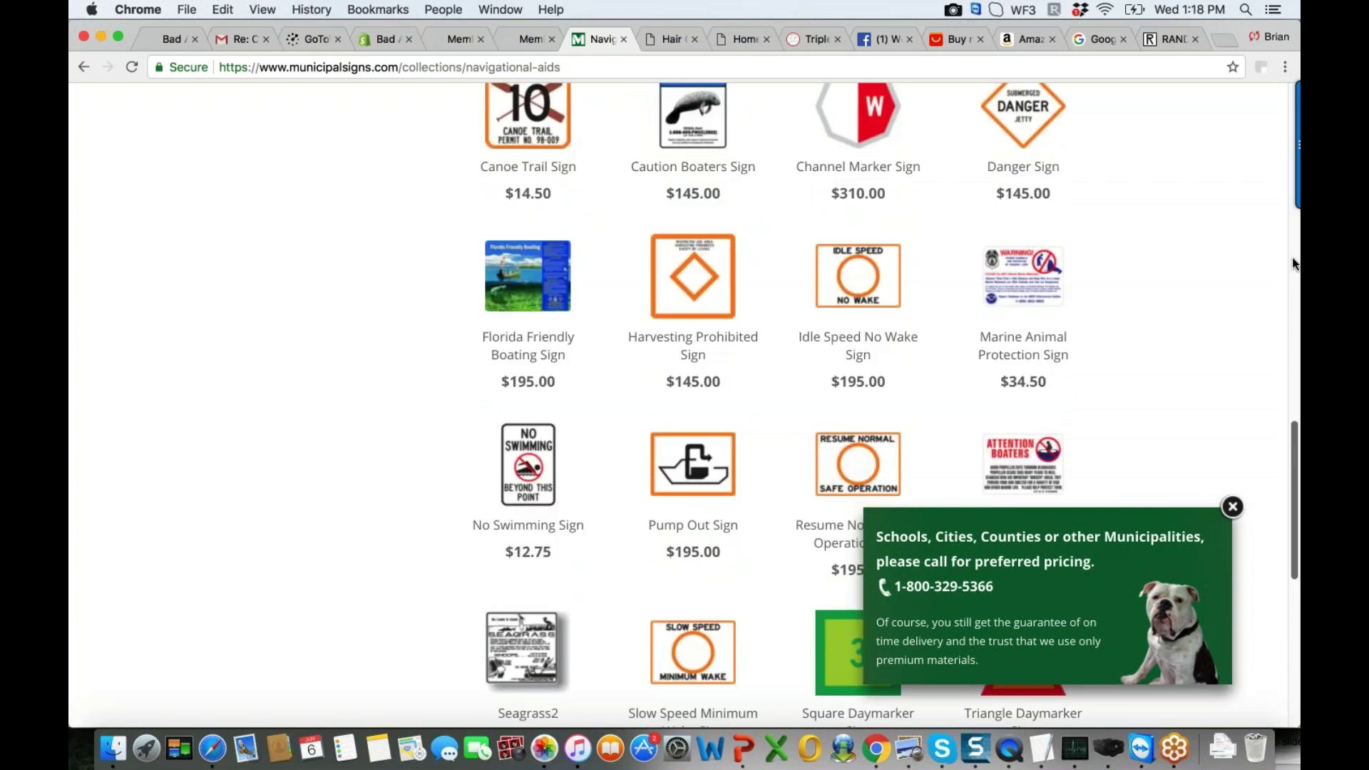
pyautogui.scroll(4, 1295, 264)
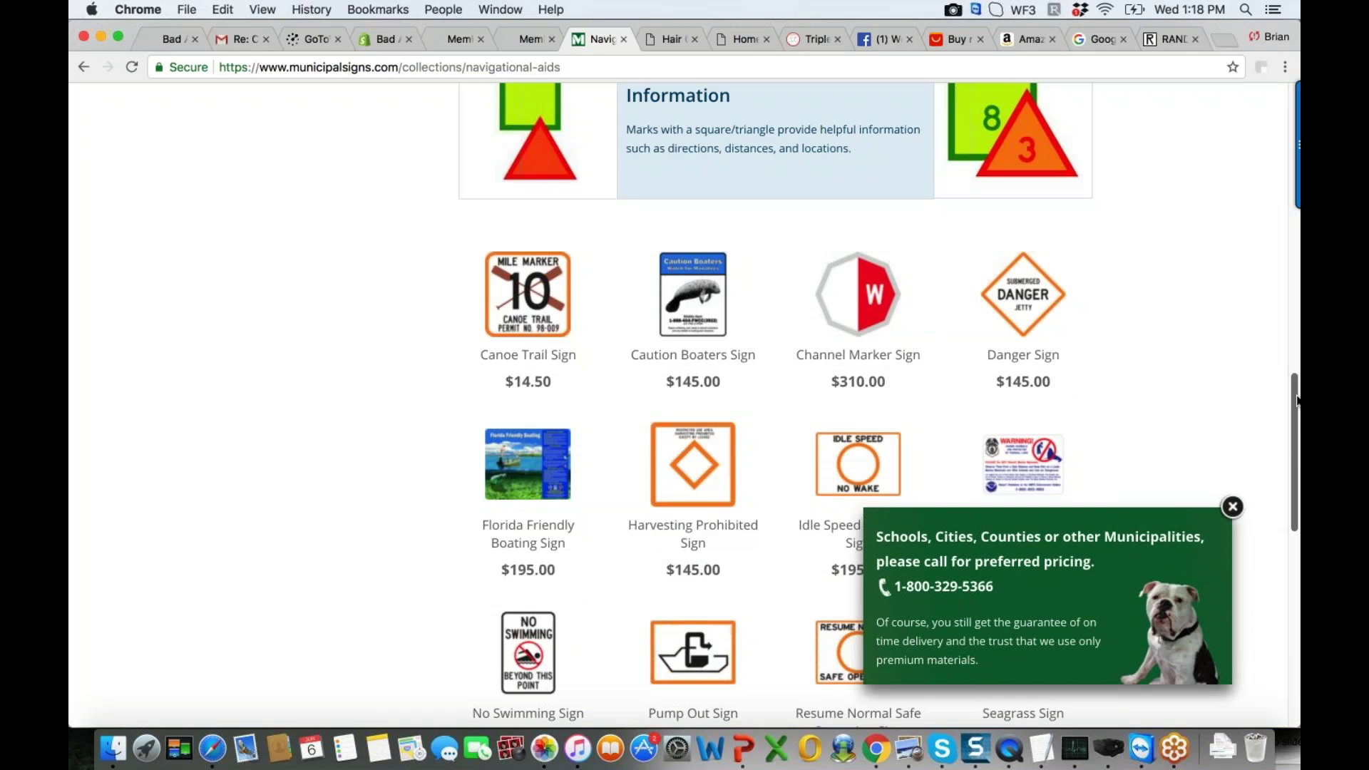
# Examine the images, names and prices in the marine sign product grid, from Canoe Trail Sign to Pump Out Sign
pyautogui.moveTo(1297, 401); pyautogui.dragTo(1299, 419)
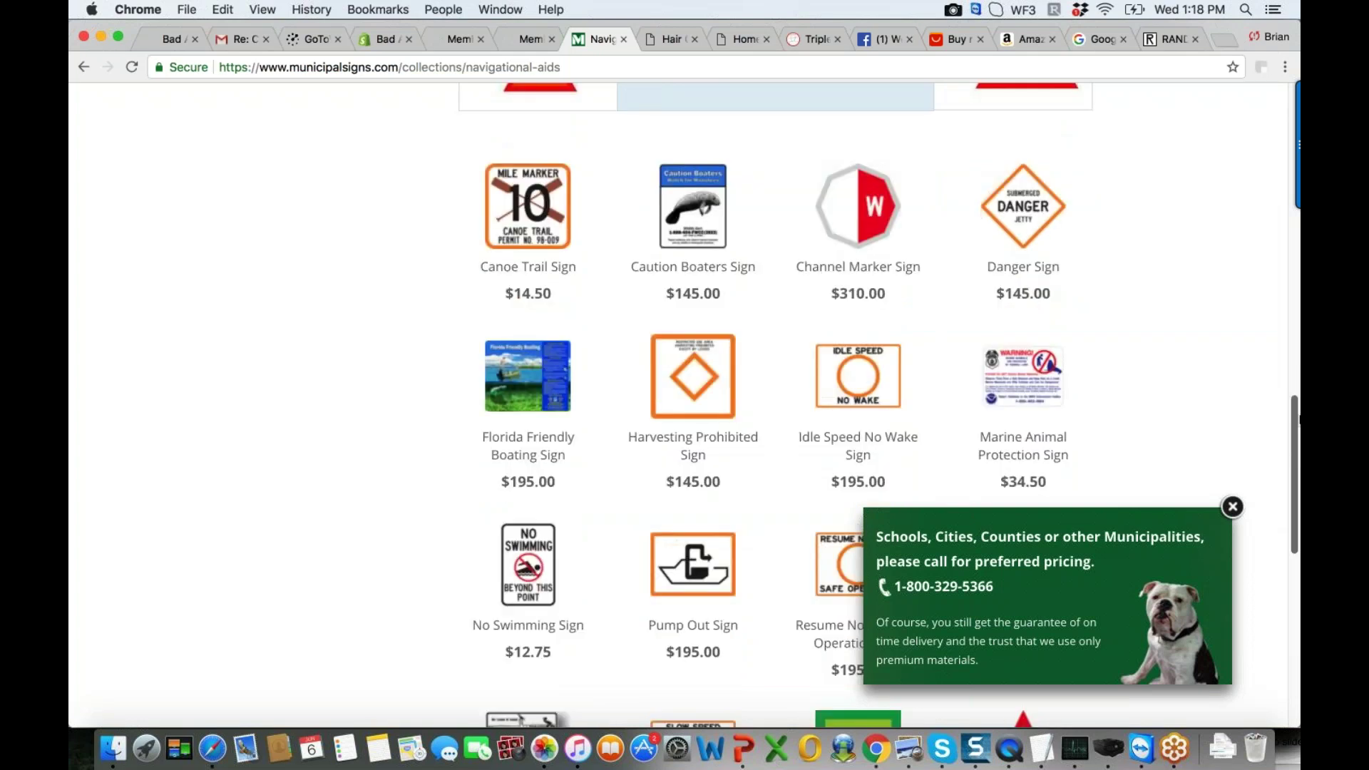
pyautogui.scroll(-1, 1283, 421)
pyautogui.scroll(1, 1286, 418)
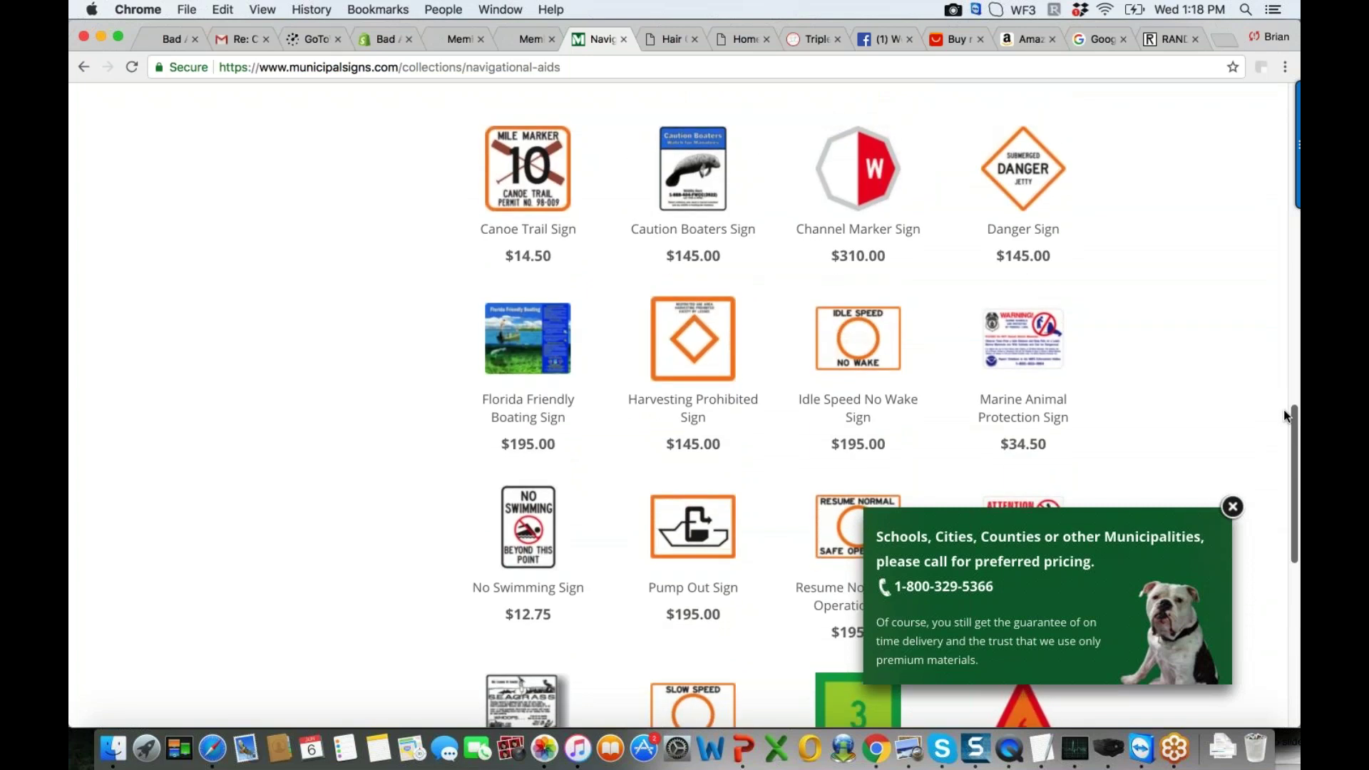
pyautogui.scroll(1, 1283, 409)
pyautogui.scroll(-1, 1284, 414)
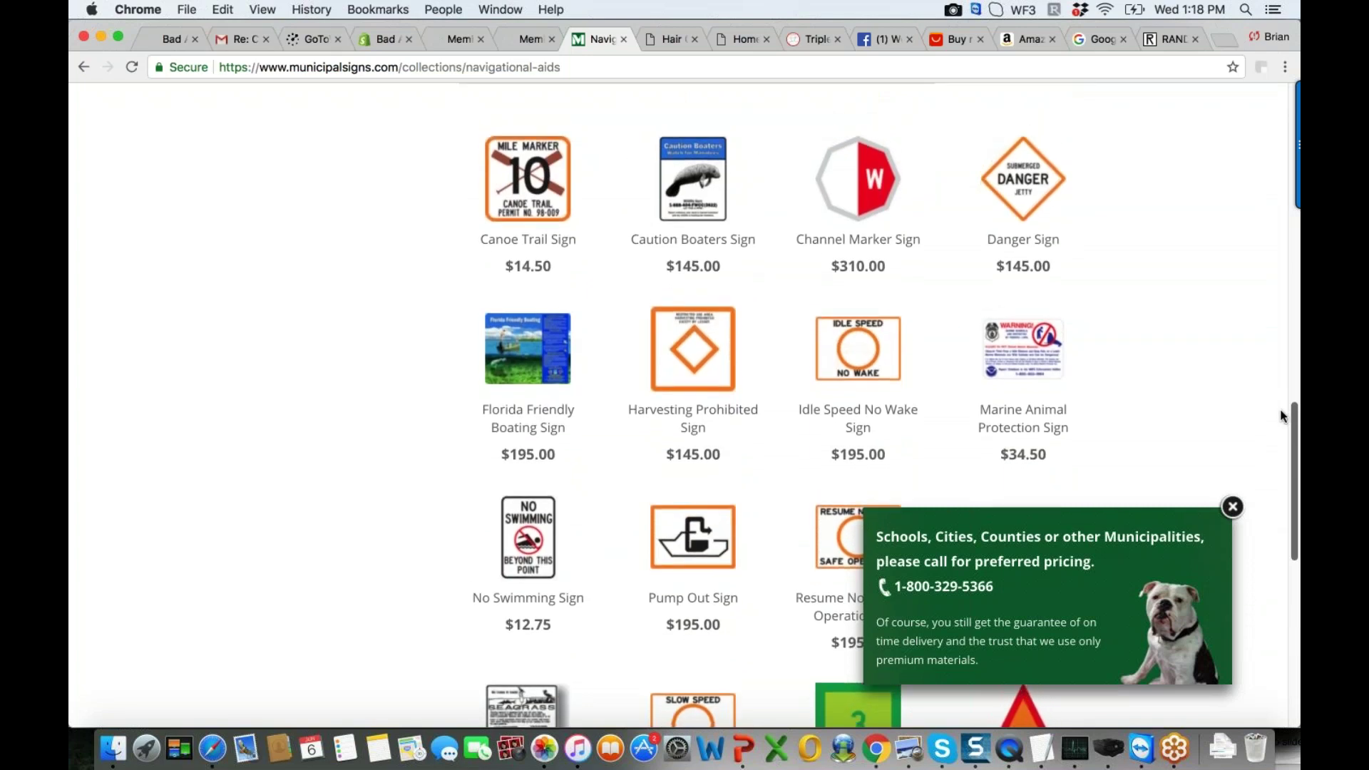
pyautogui.scroll(-1, 1284, 417)
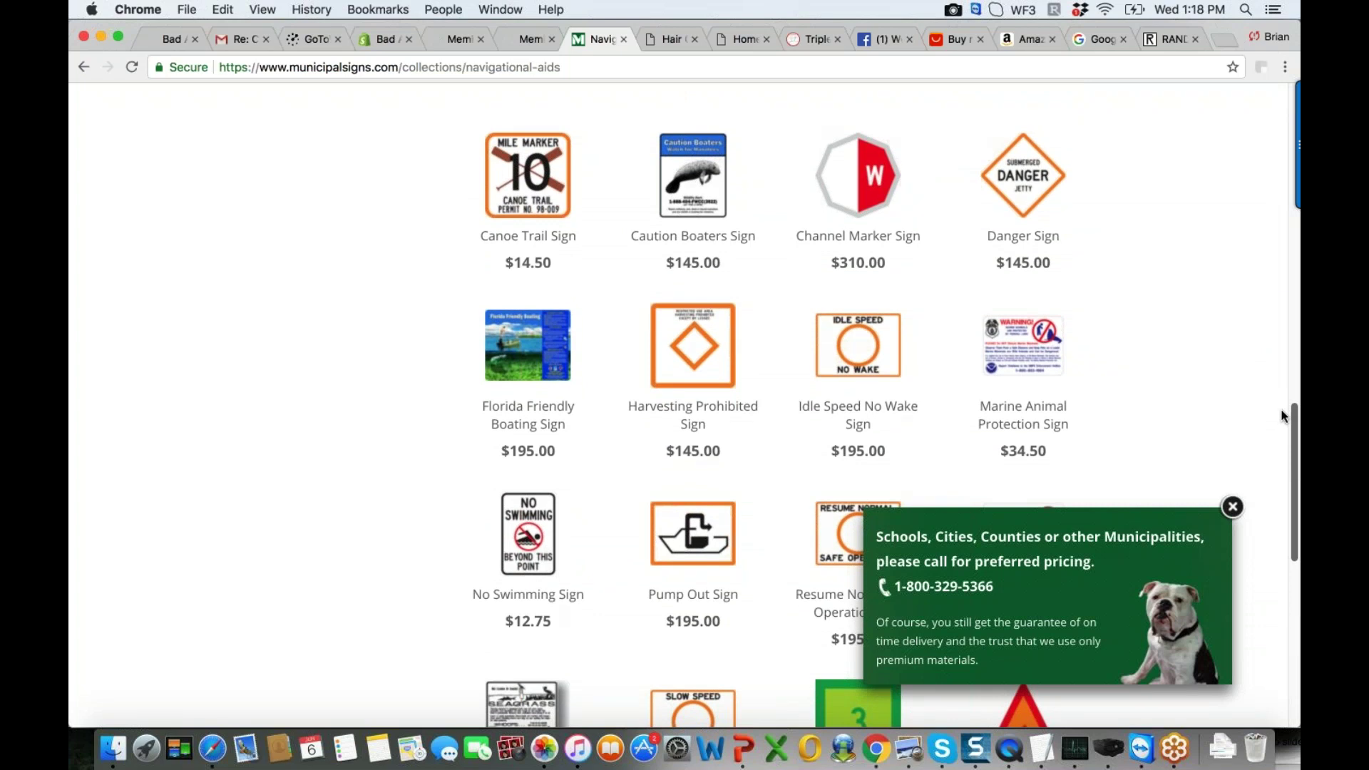
pyautogui.scroll(2, 1281, 415)
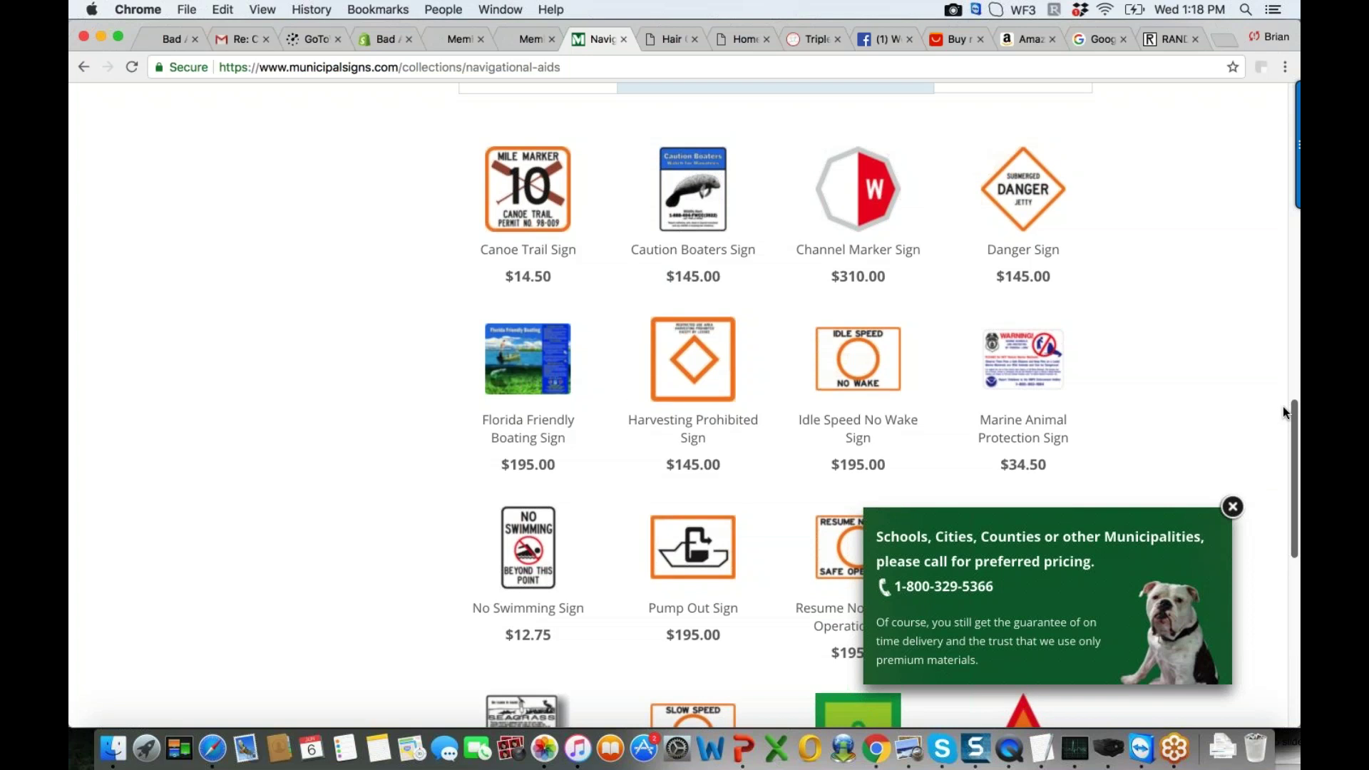
pyautogui.scroll(-3, 1284, 412)
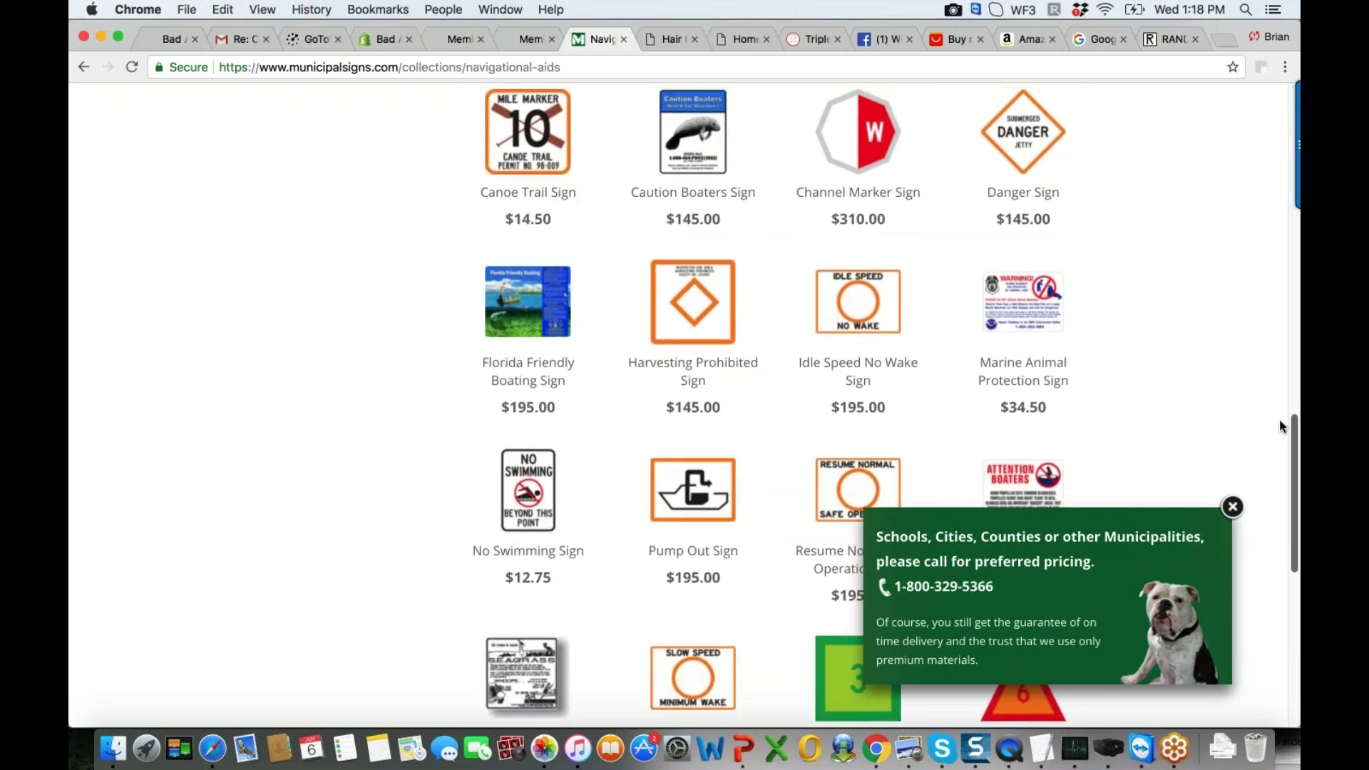
pyautogui.scroll(3, 1282, 426)
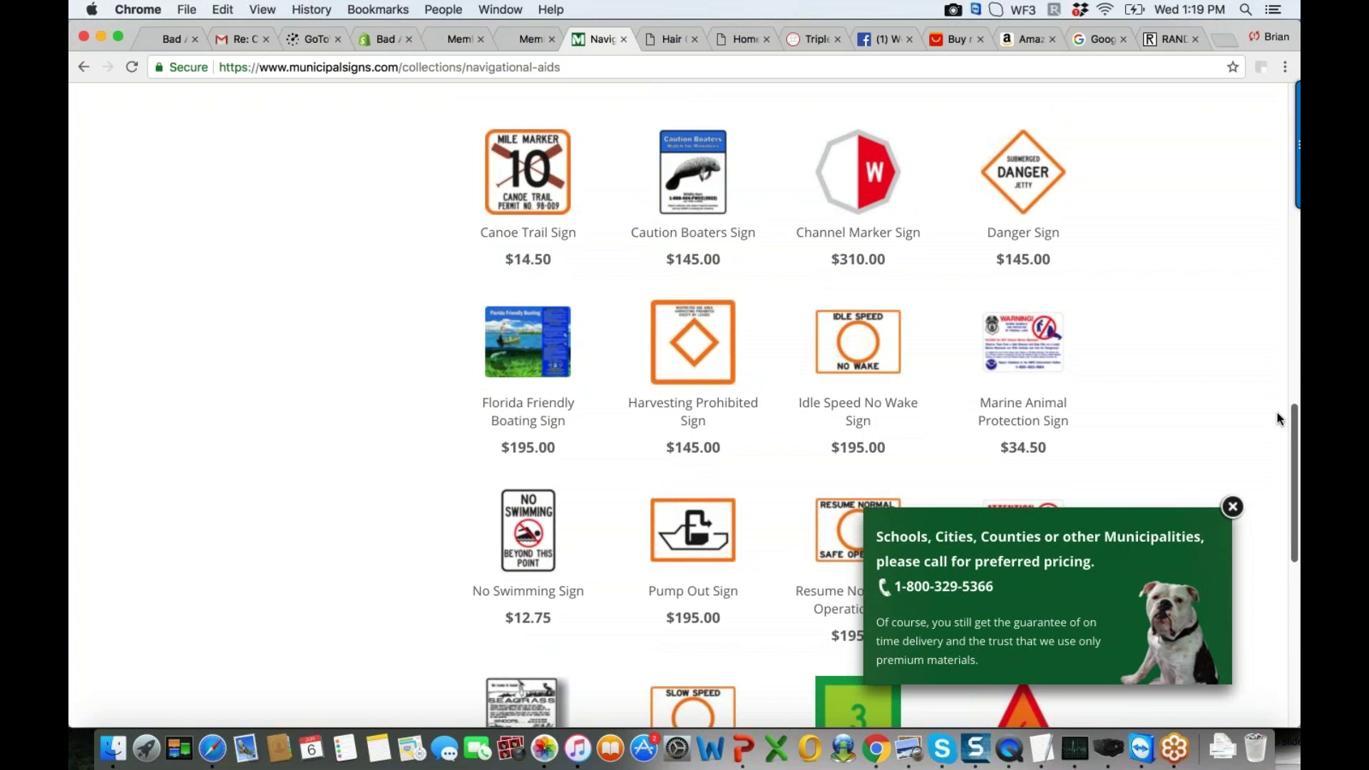
pyautogui.scroll(-1, 1281, 420)
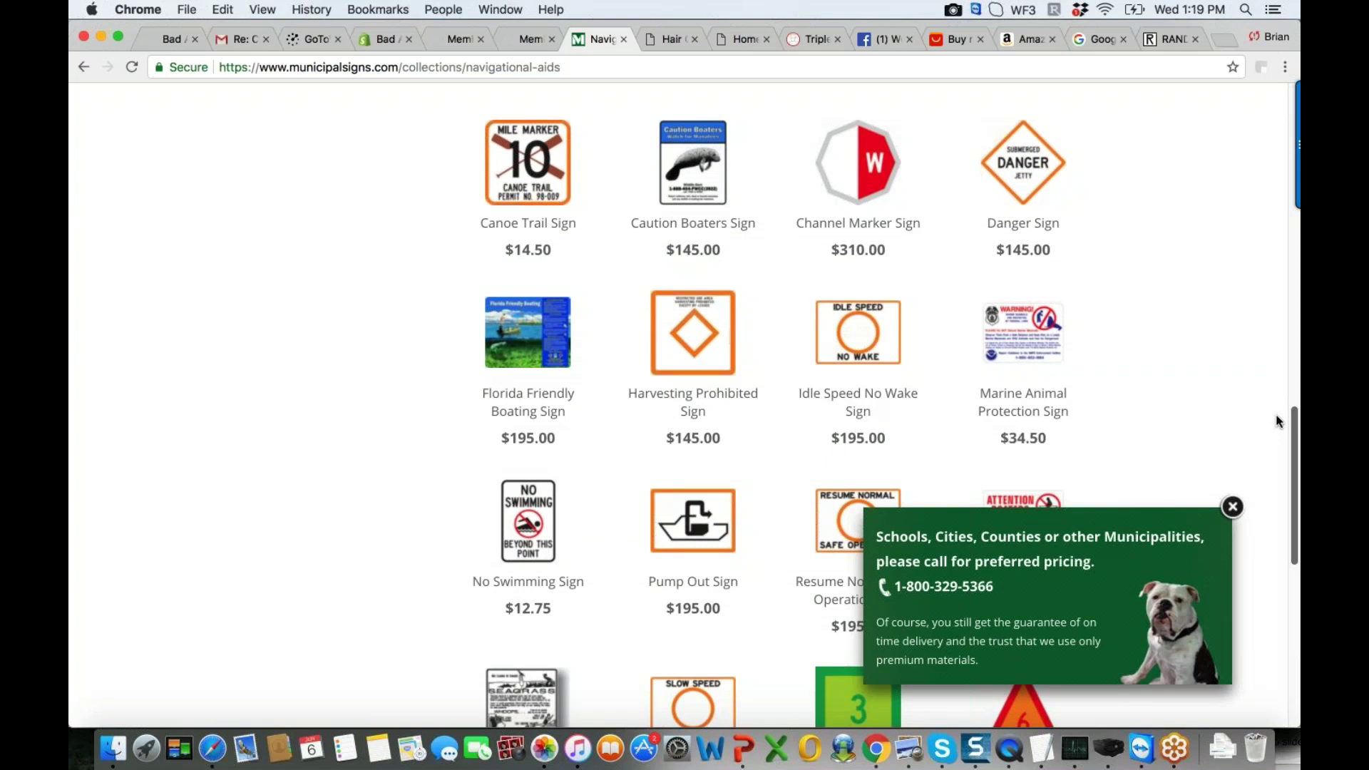
pyautogui.scroll(-1, 1279, 421)
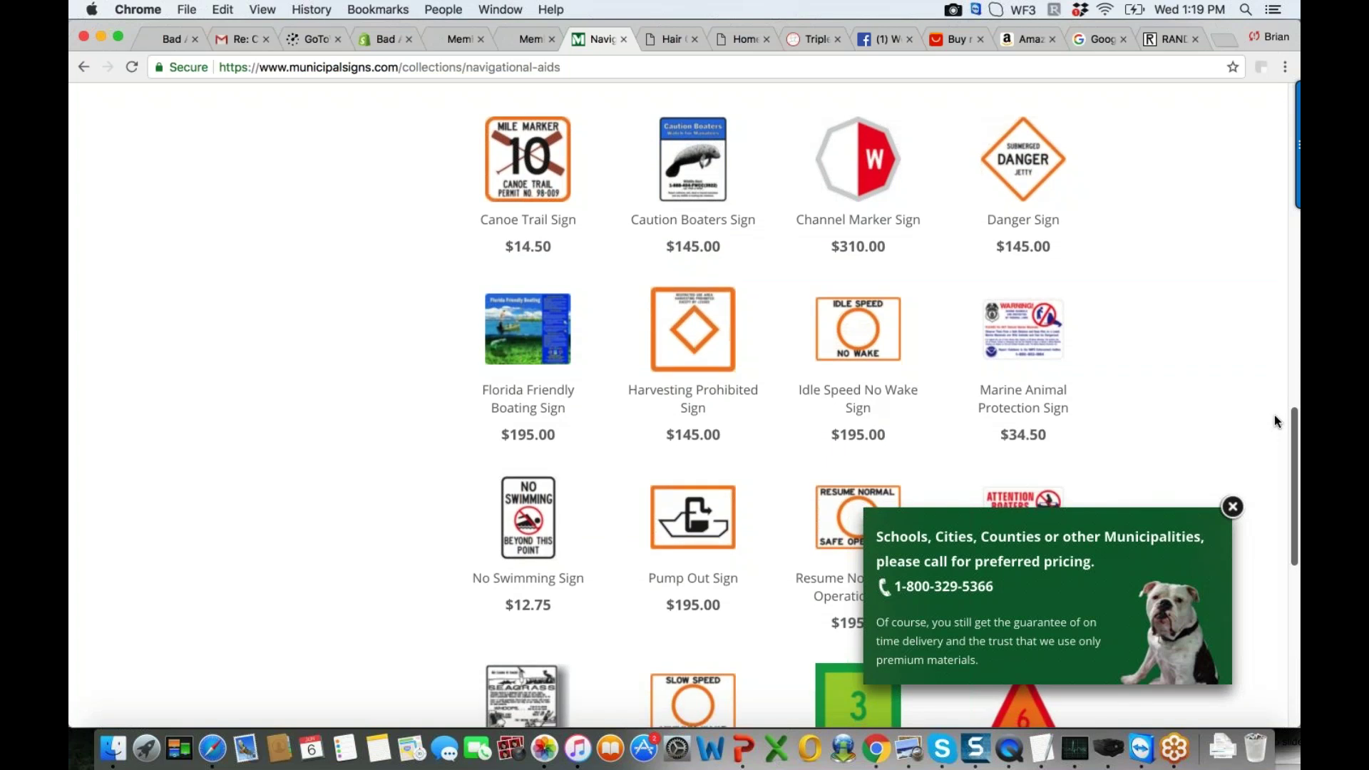
# Open the Channel Marker Sign to review its purchase options and description, and return to the Navigational Aids collection
pyautogui.scroll(2, 1274, 415)
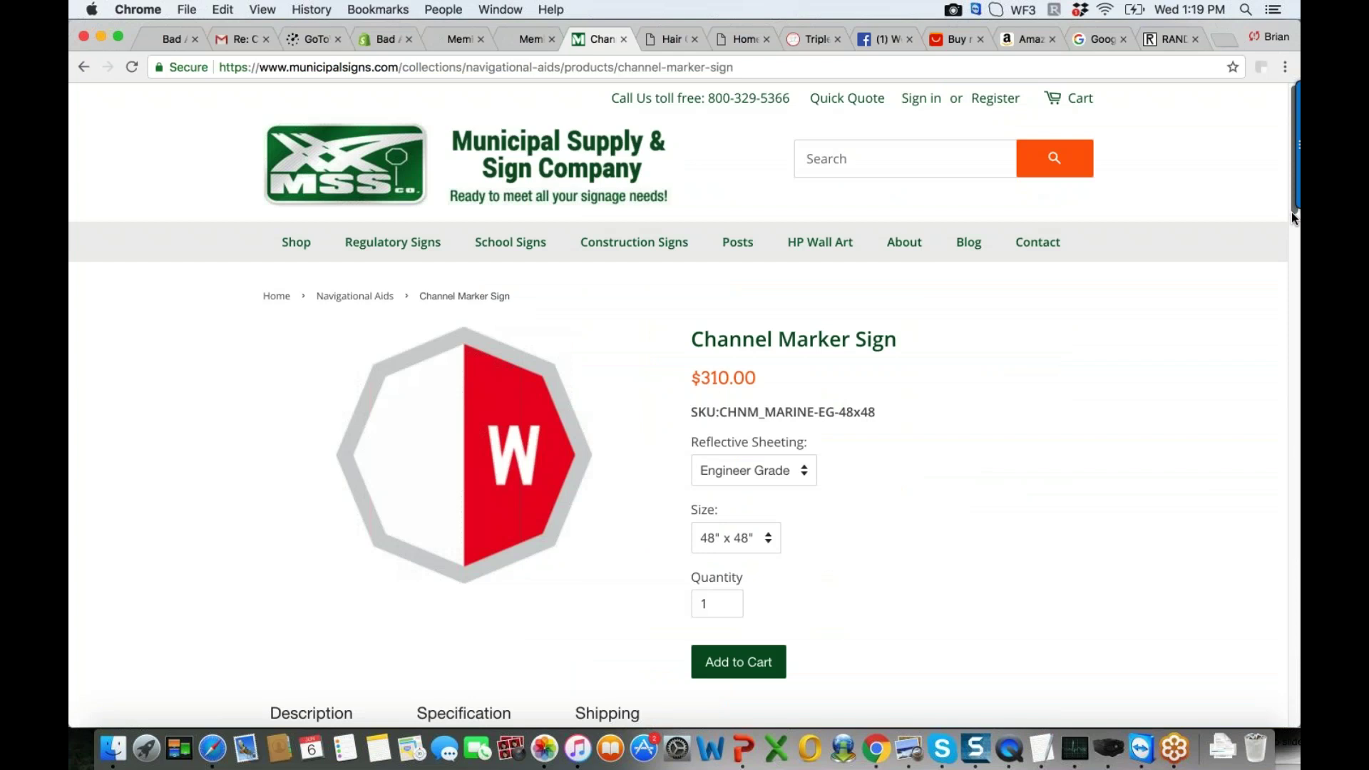
pyautogui.scroll(-1, 1294, 223)
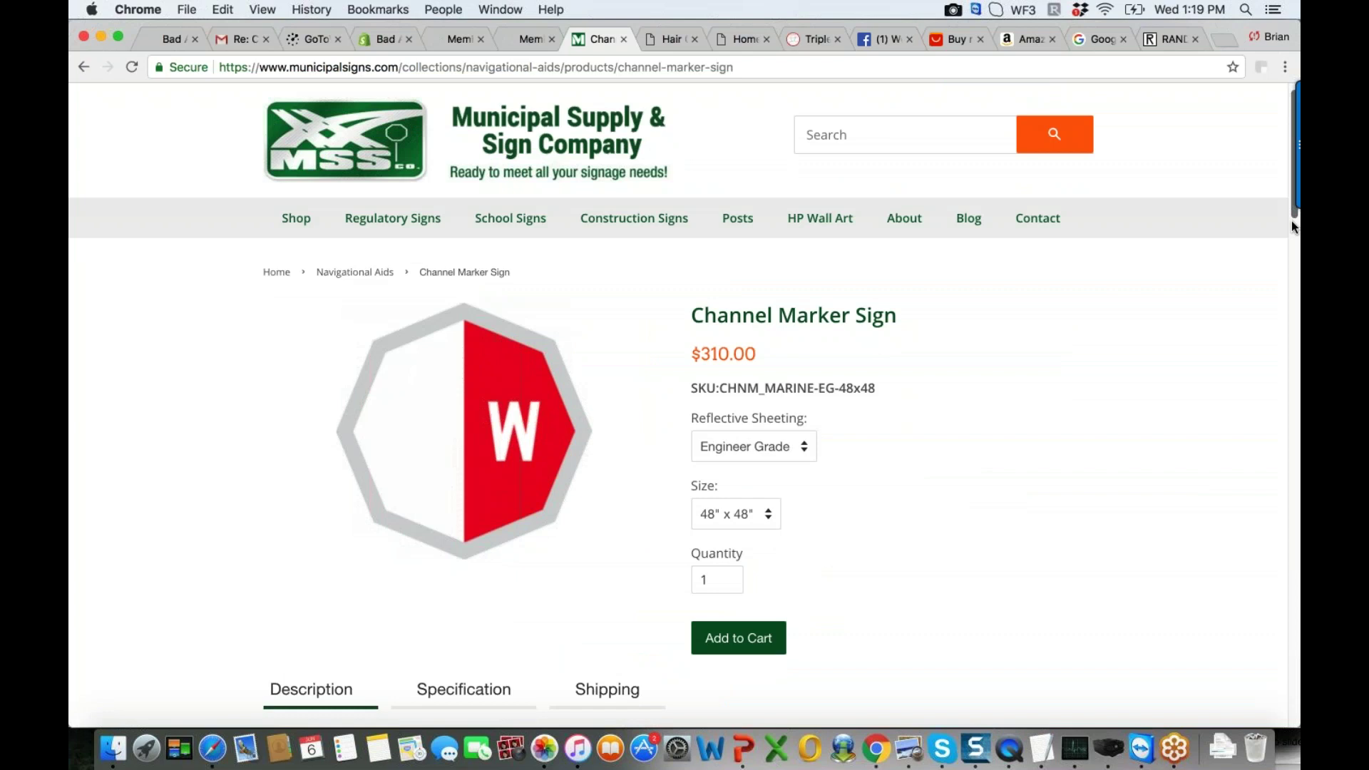
pyautogui.scroll(-5, 1292, 225)
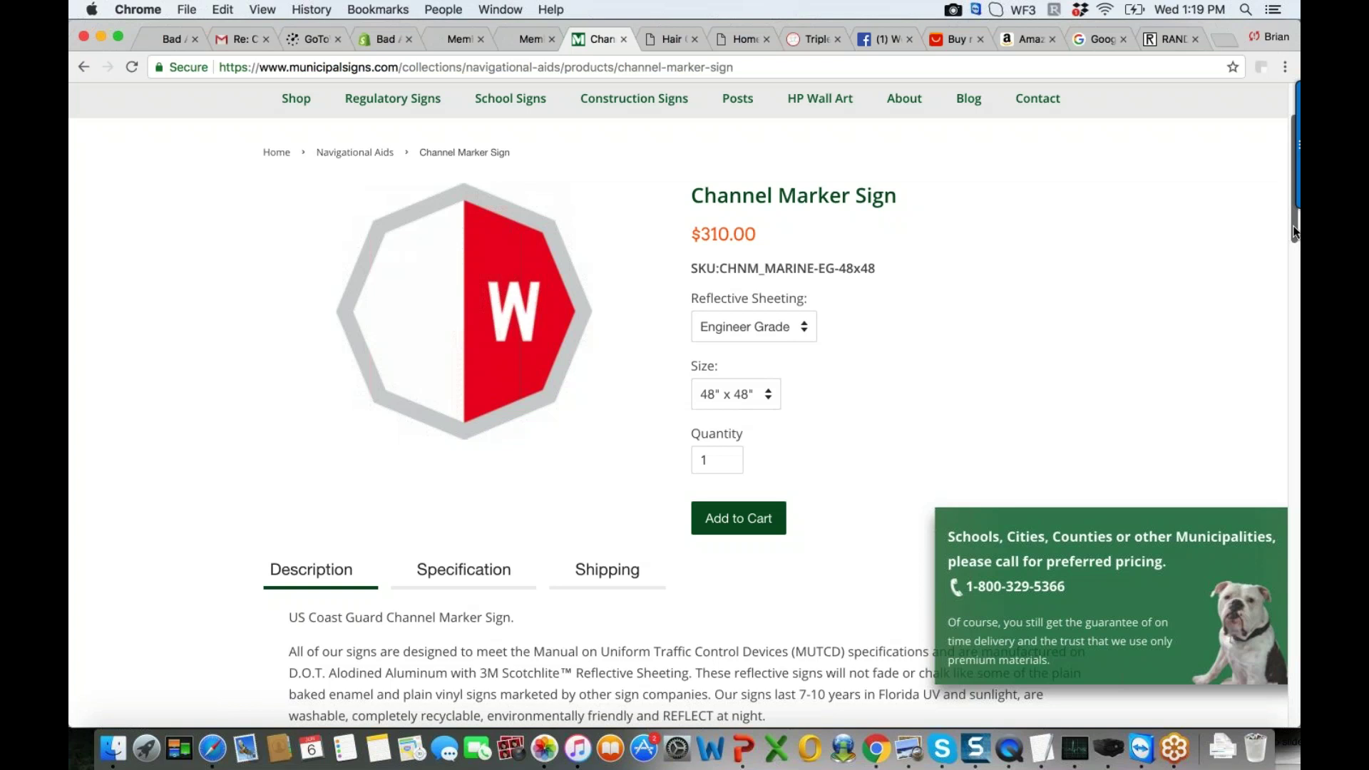
pyautogui.scroll(4, 1295, 232)
pyautogui.click(83, 67)
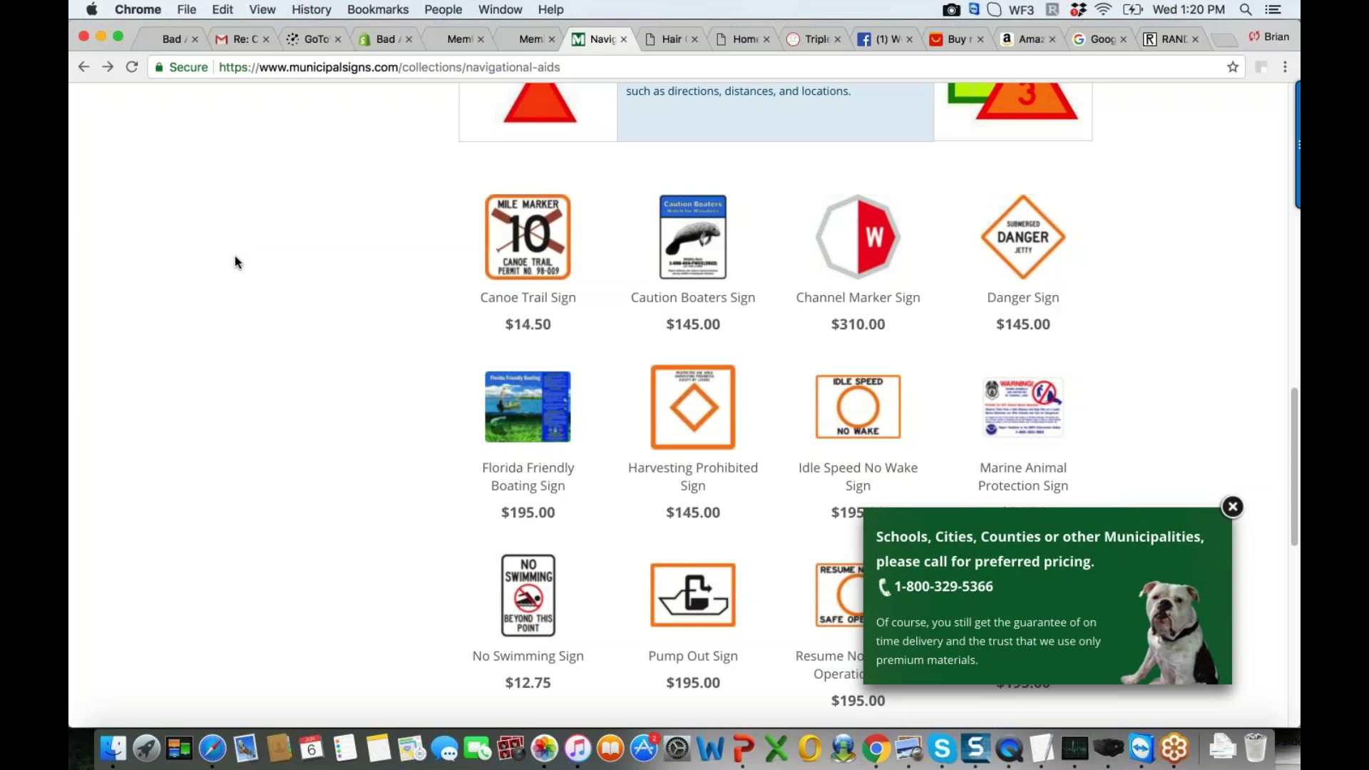
# Return to the store's home page and review its sections from the hero banner through the category tiles and wall art video to the best sellers
pyautogui.click(82, 67)
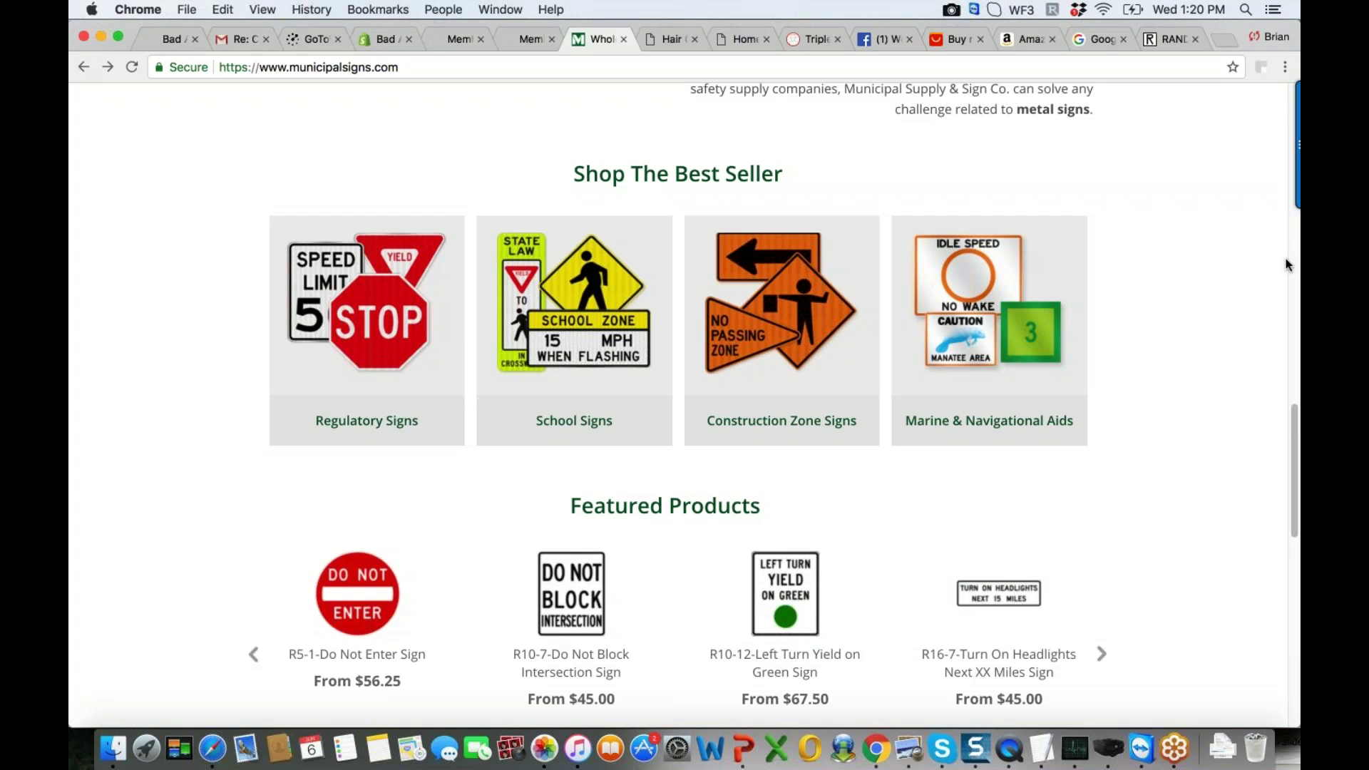
pyautogui.scroll(15, 1285, 259)
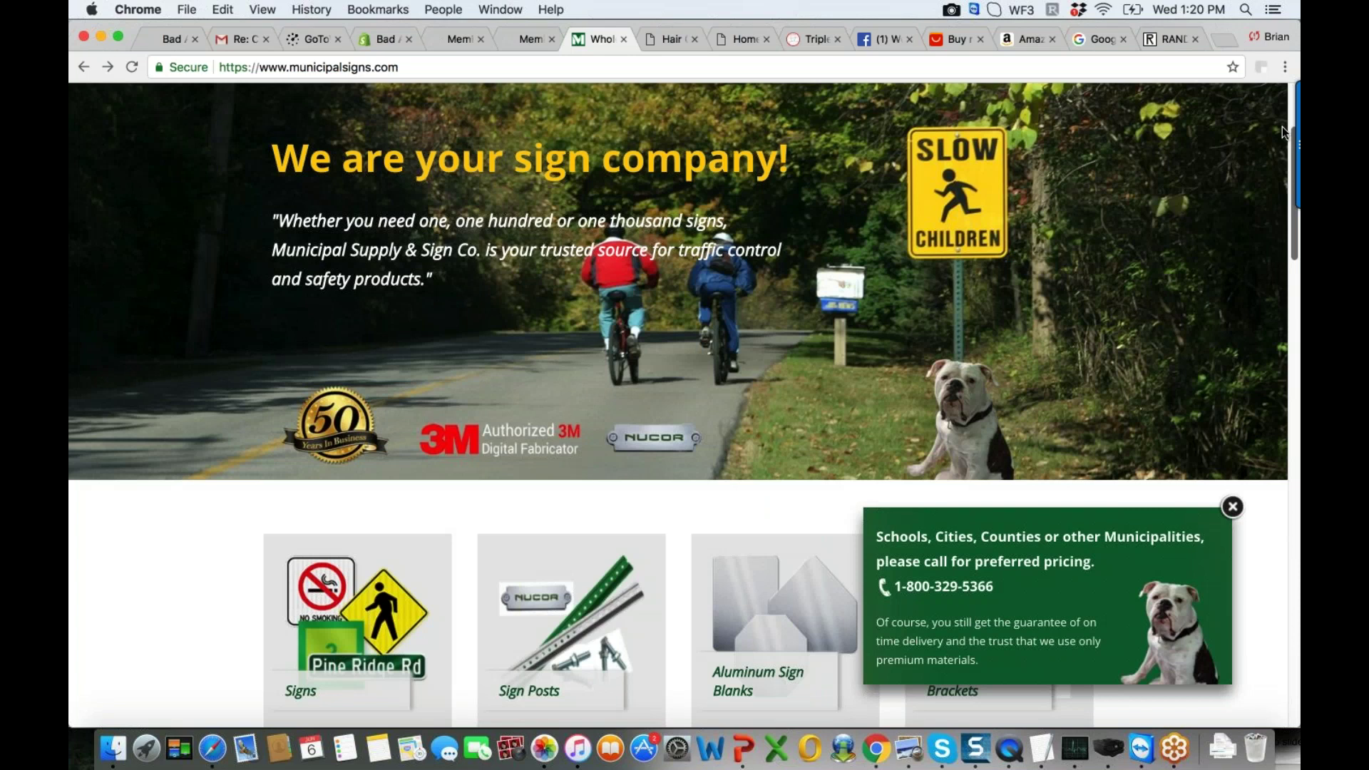
pyautogui.scroll(-5, 1283, 164)
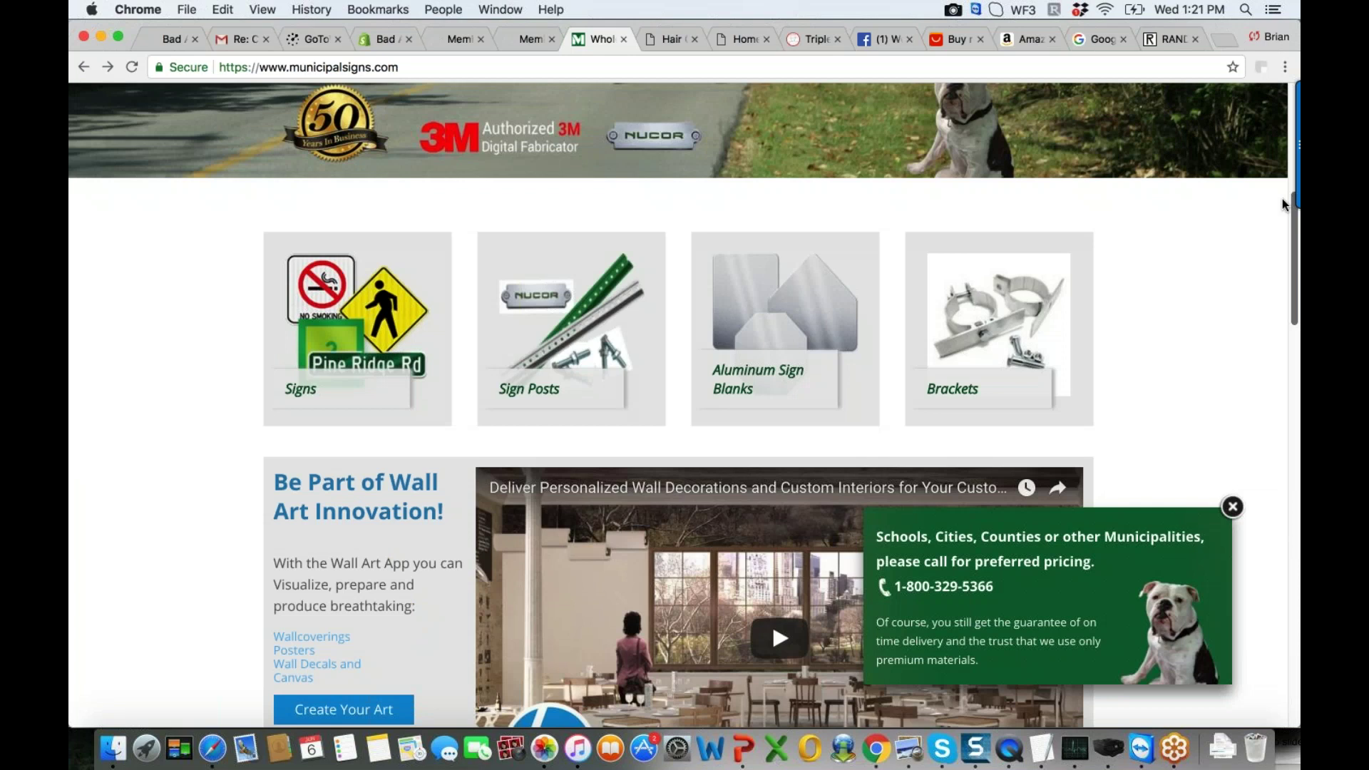
pyautogui.scroll(-1, 1282, 211)
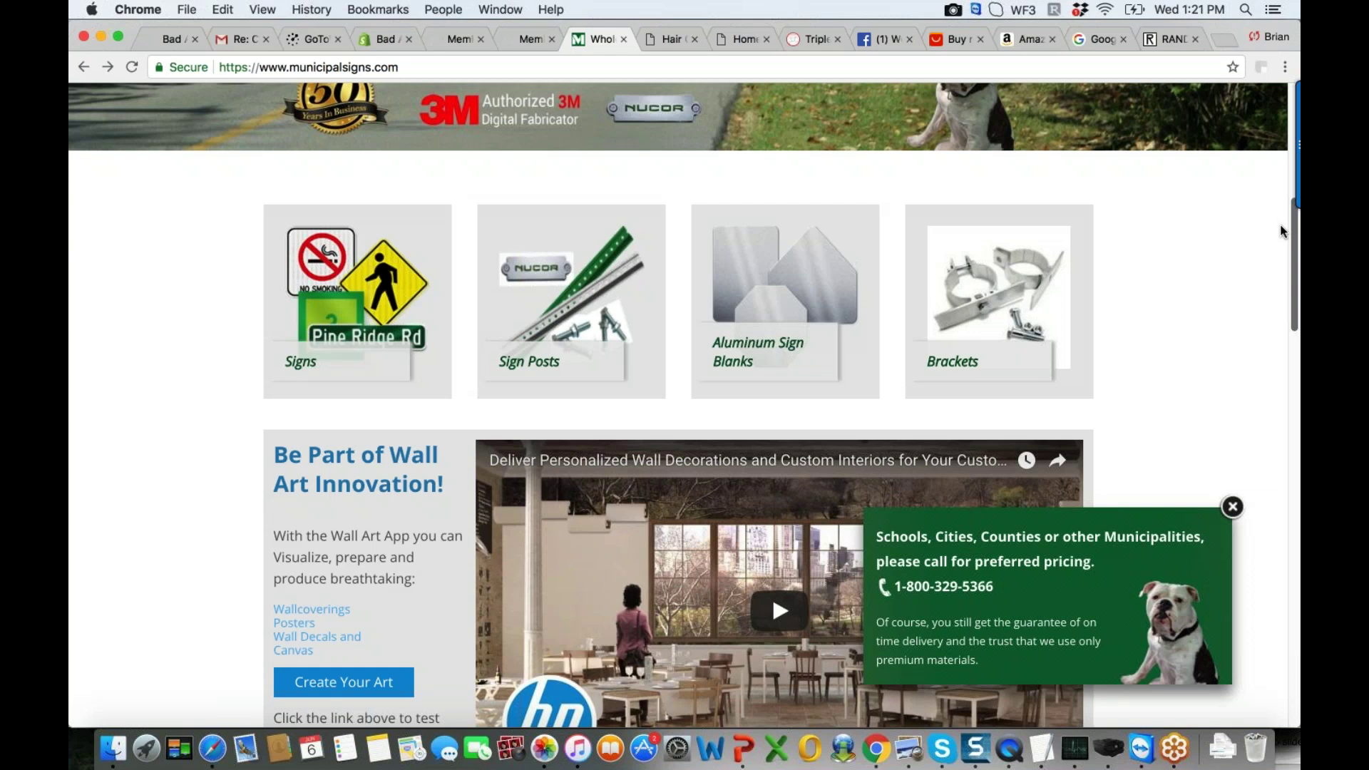
pyautogui.scroll(-15, 1281, 224)
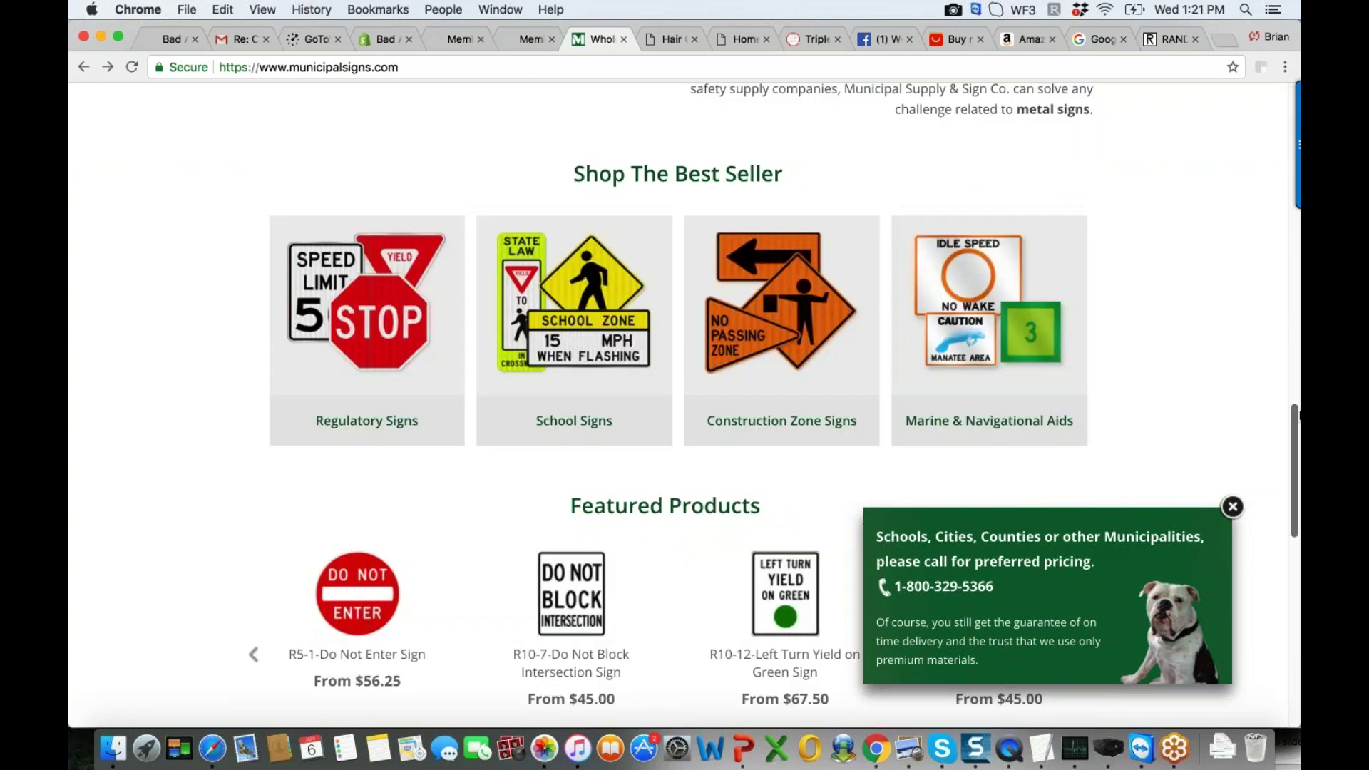
pyautogui.scroll(10, 1278, 285)
pyautogui.scroll(3, 1274, 259)
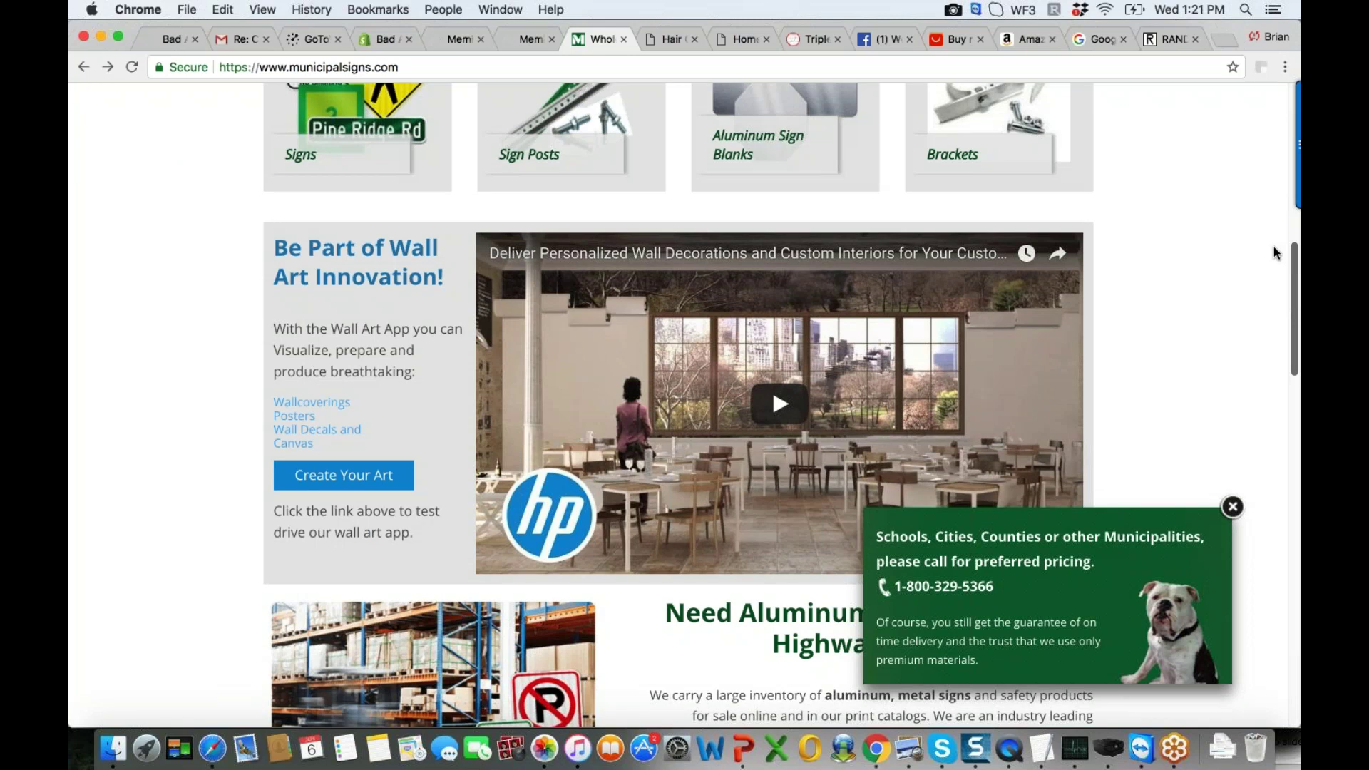
pyautogui.scroll(6, 1276, 242)
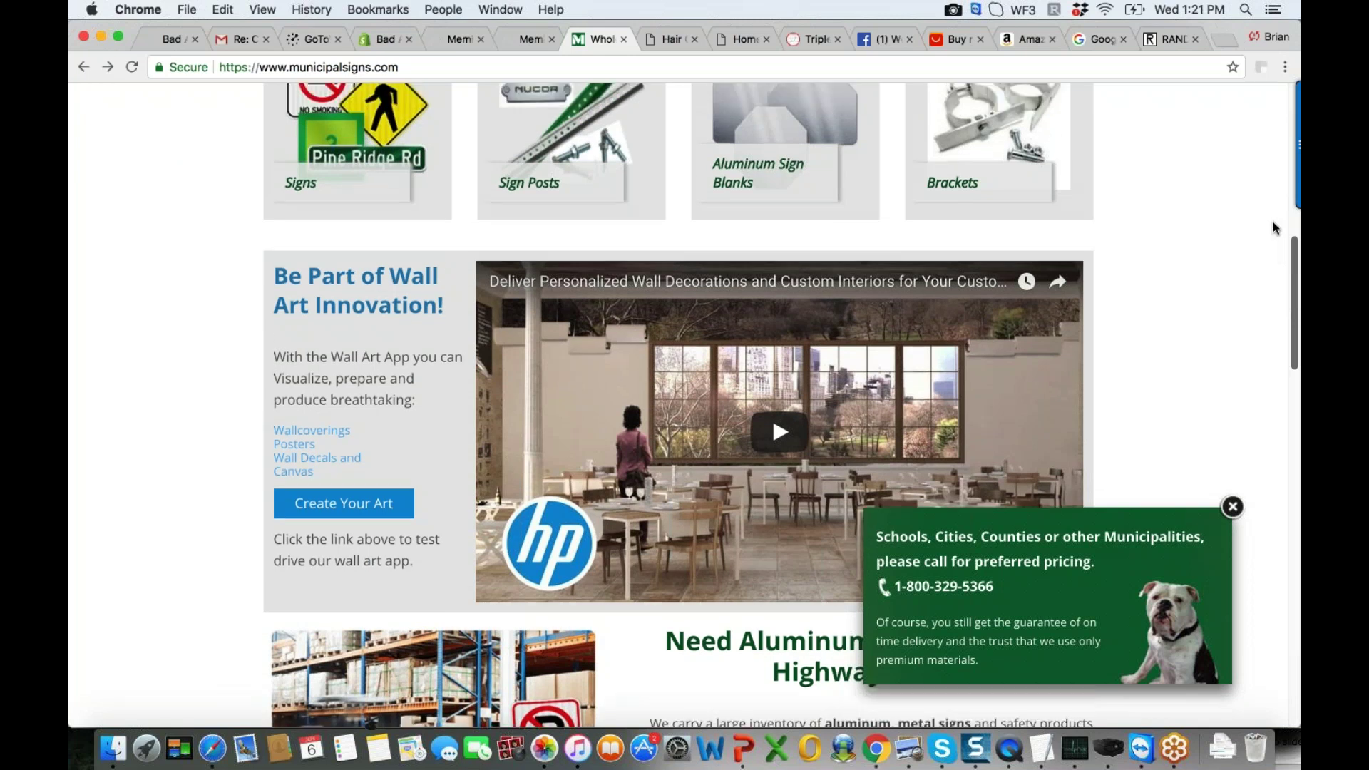
# Examine the home page's "We are your sign company!" banner, with its slogan, trust badges and bulldog image, and the category tiles beneath it
pyautogui.scroll(2, 1266, 157)
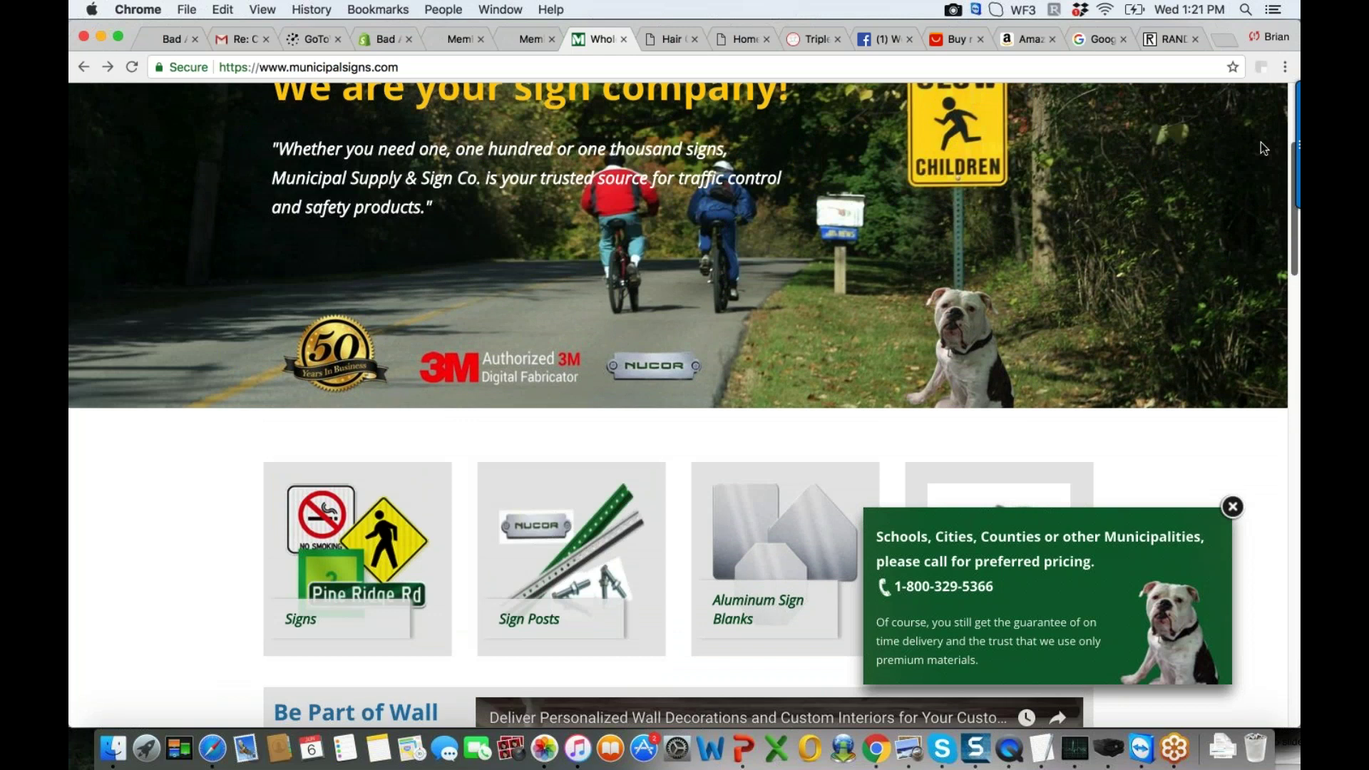
pyautogui.scroll(1, 1264, 132)
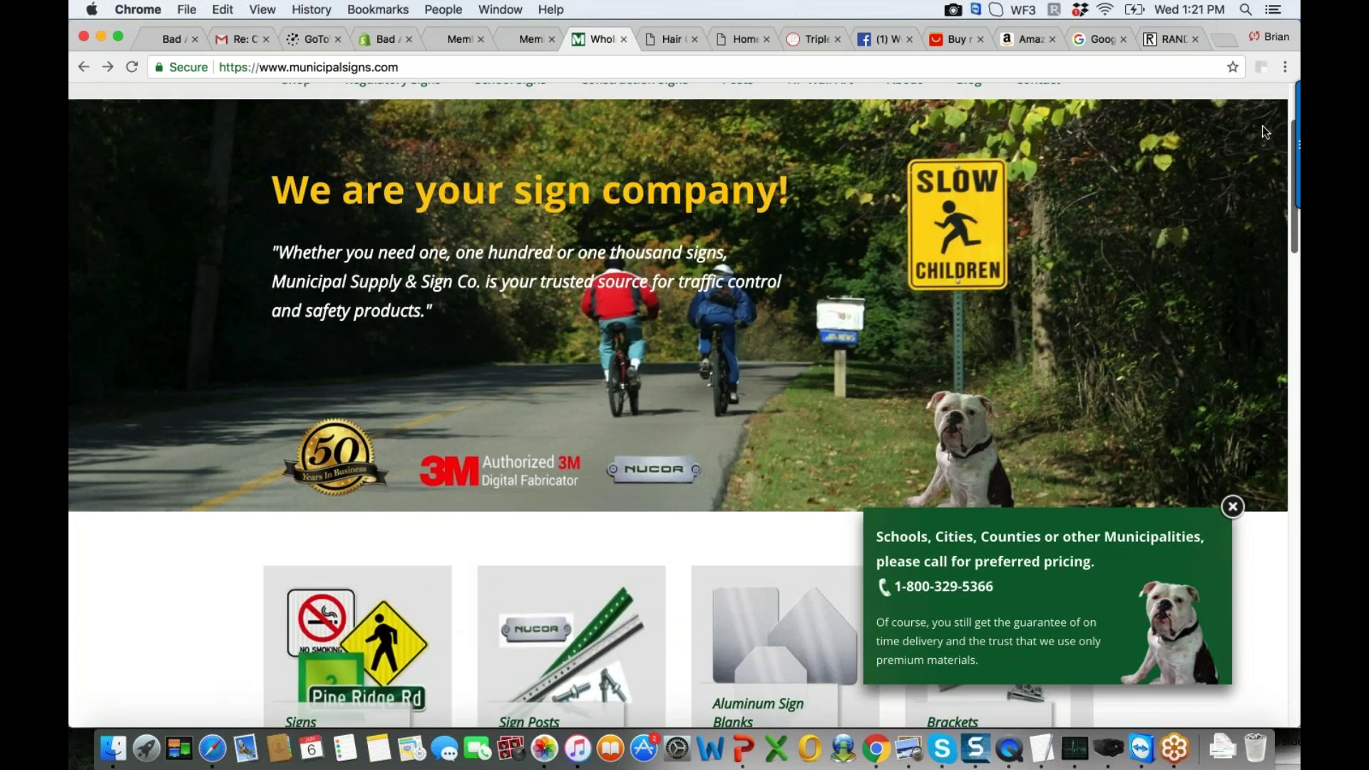
pyautogui.scroll(-1, 1263, 134)
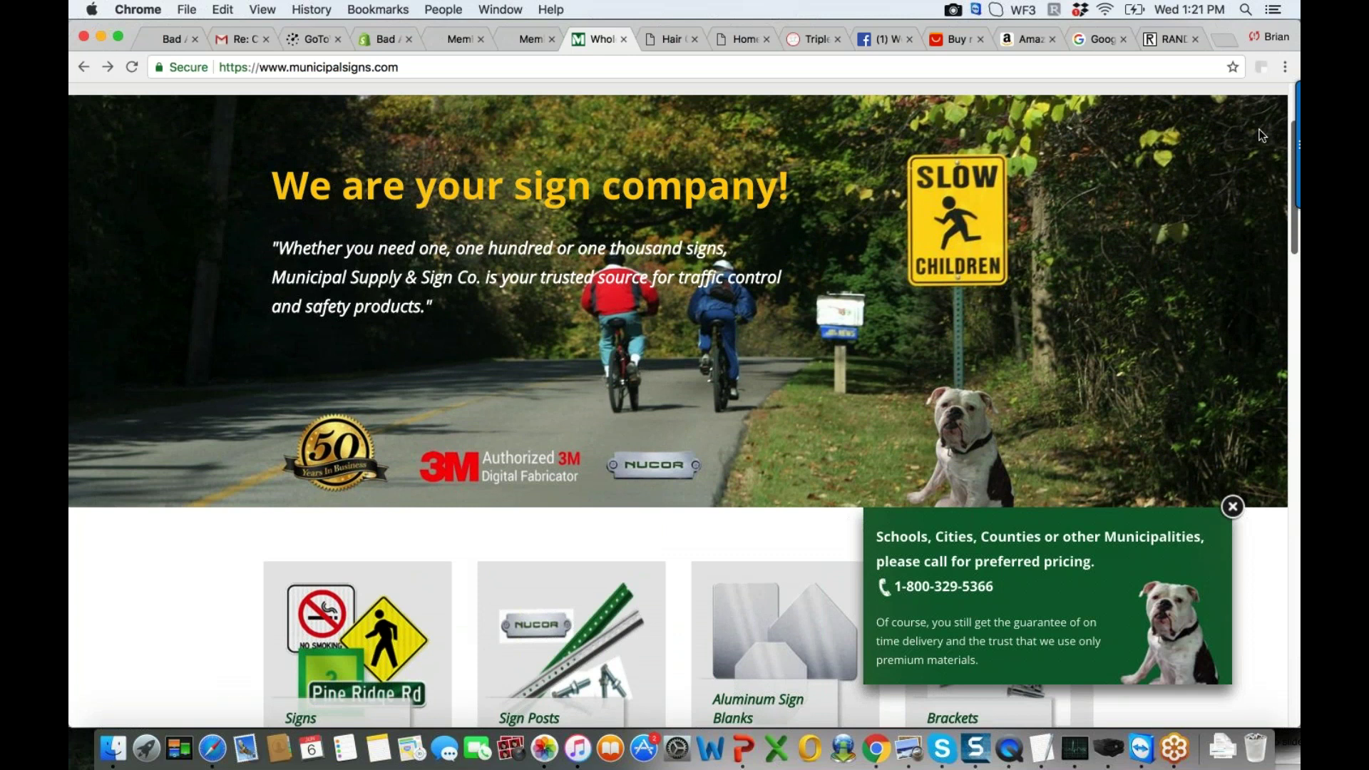
pyautogui.scroll(-5, 1266, 140)
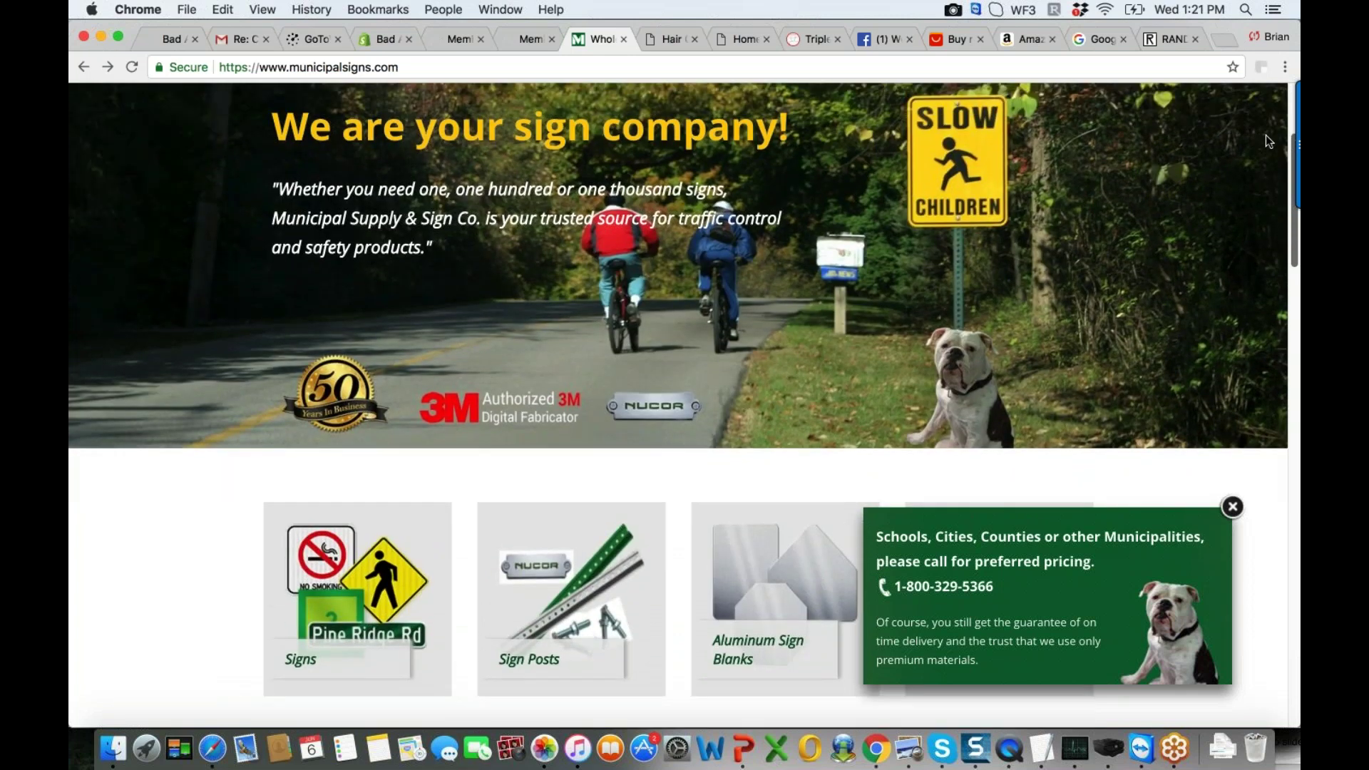
pyautogui.scroll(2, 1265, 135)
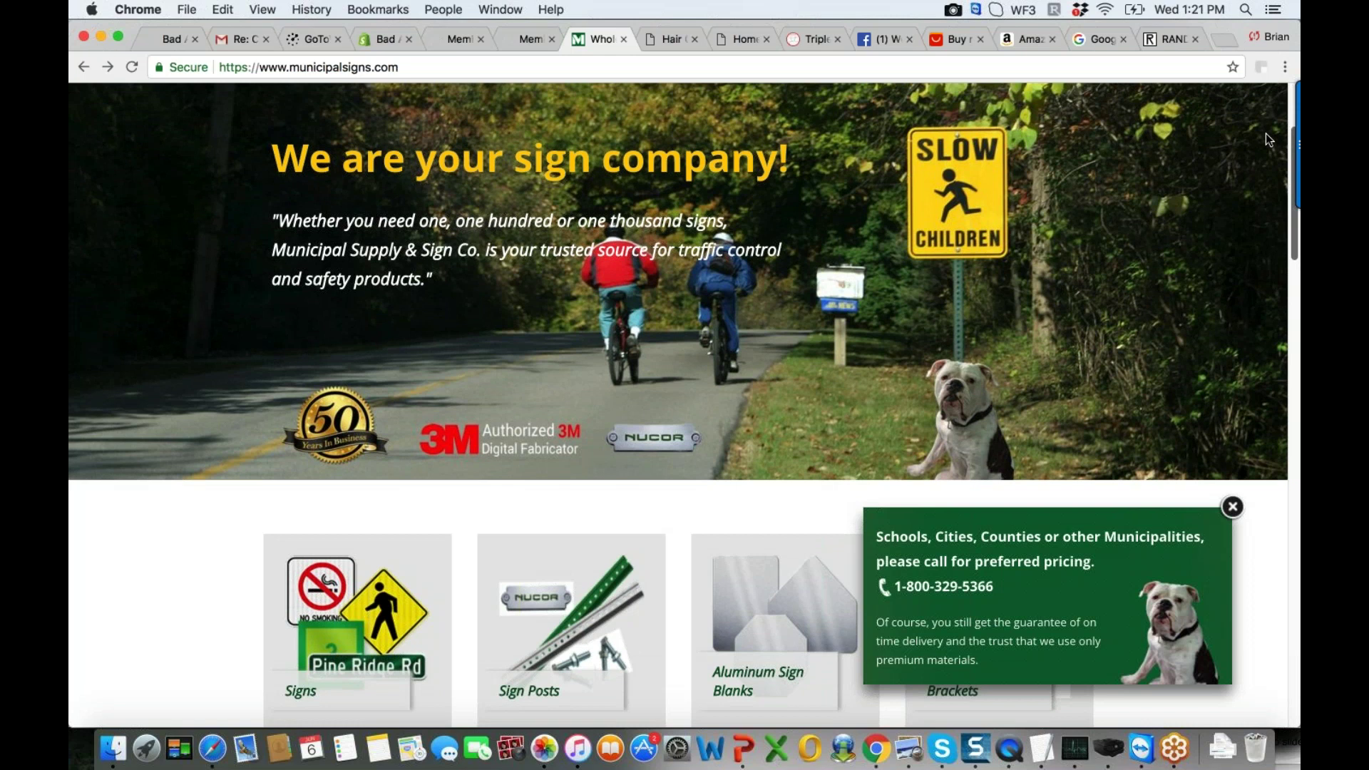
pyautogui.scroll(-1, 1265, 134)
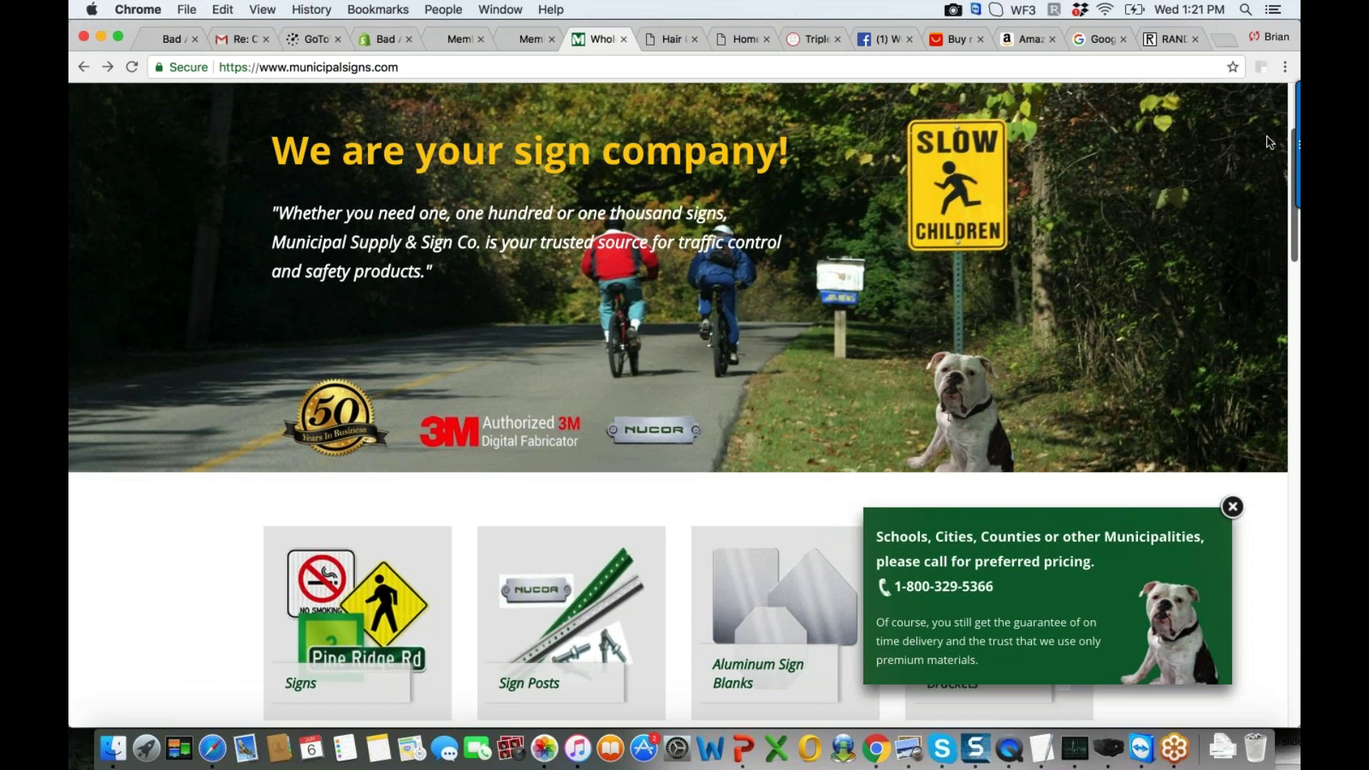
pyautogui.scroll(-1, 1268, 140)
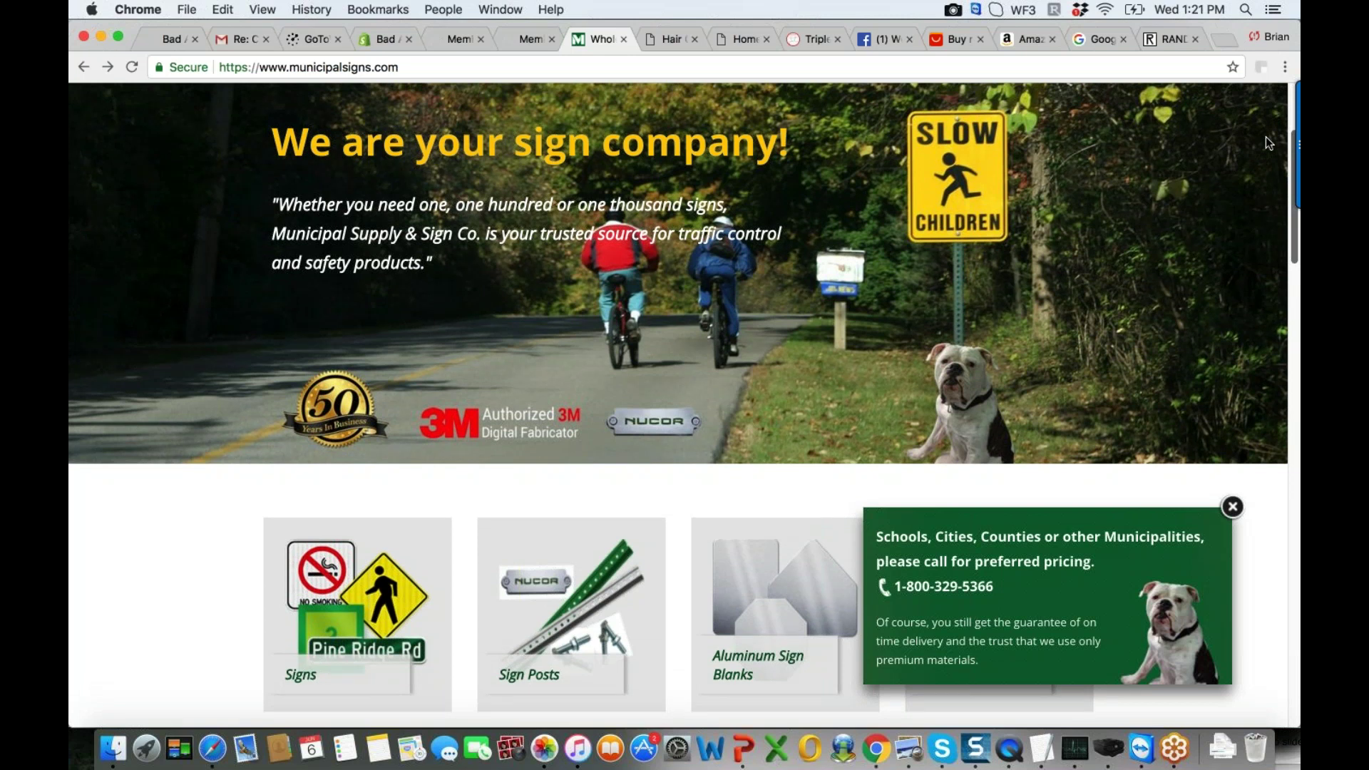
pyautogui.scroll(3, 1268, 141)
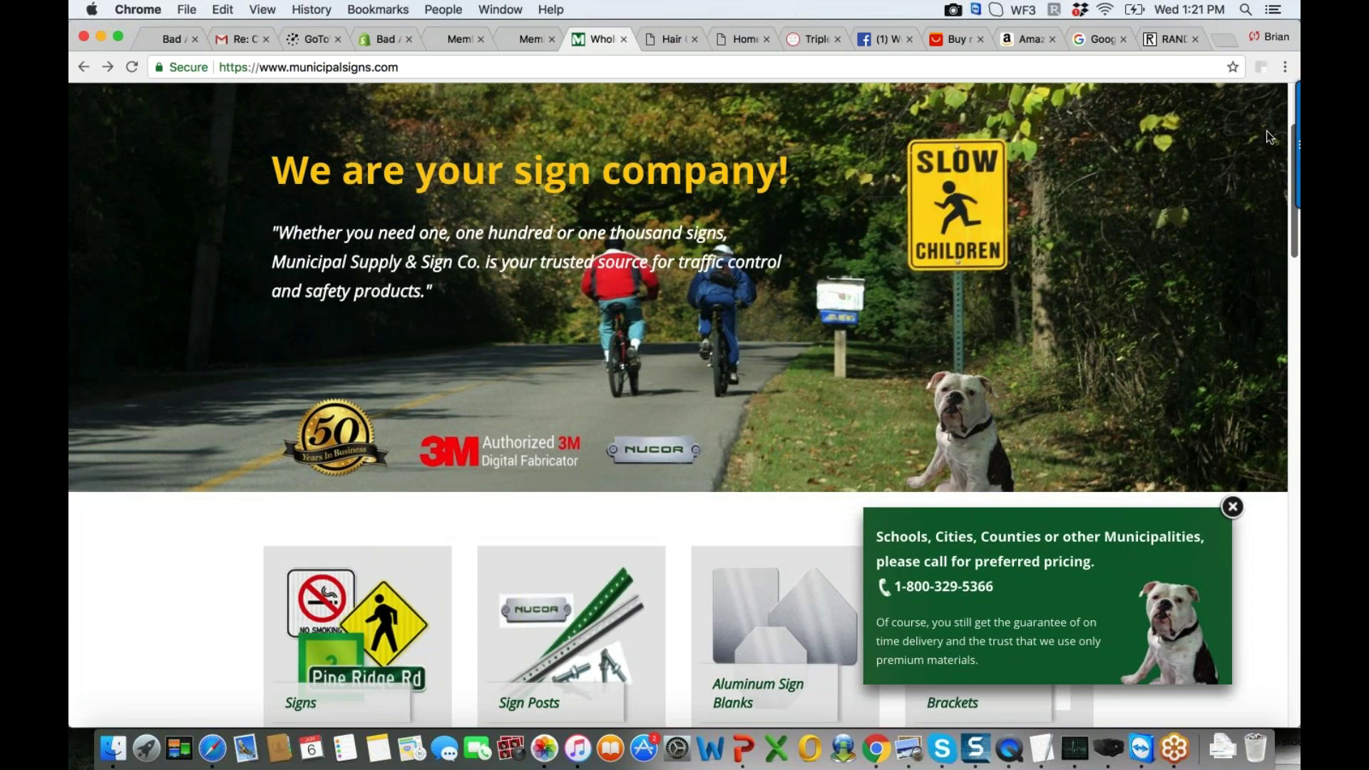
pyautogui.scroll(-1, 1268, 136)
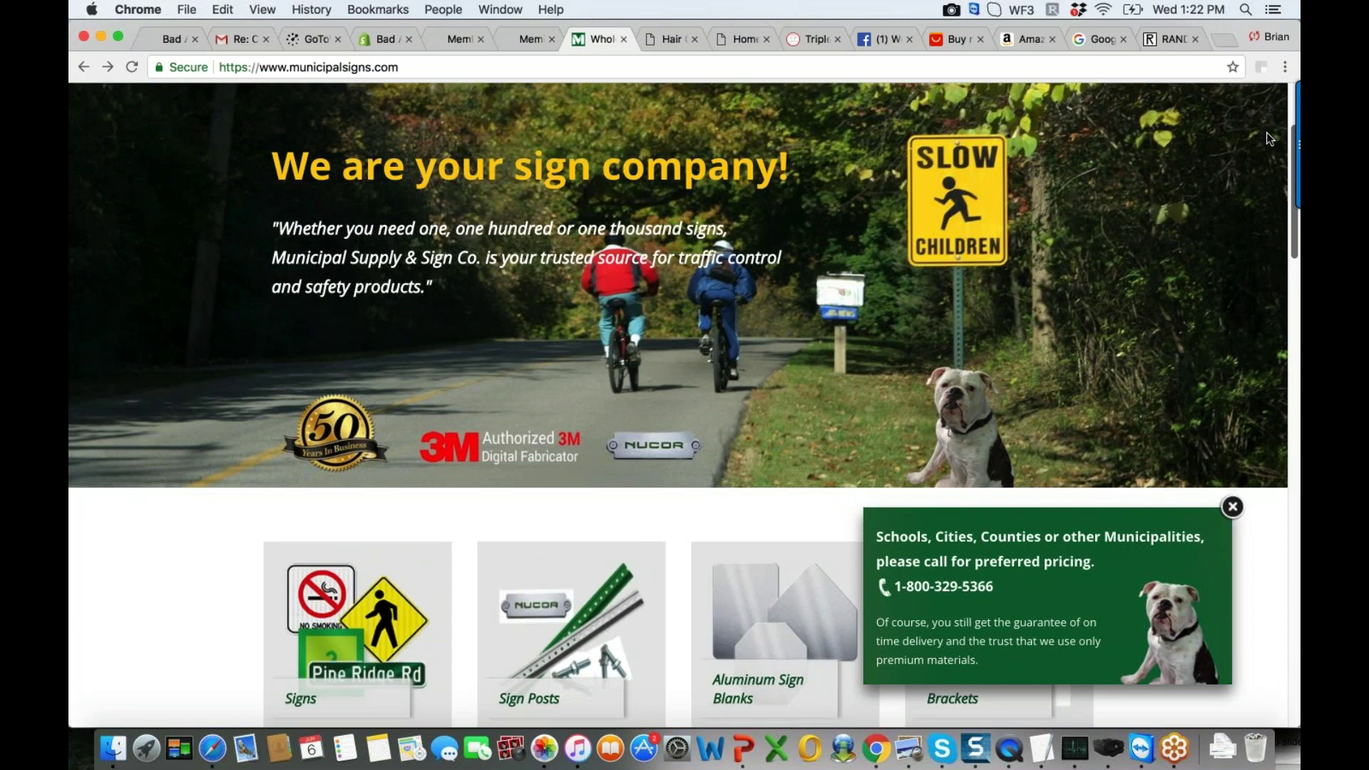
pyautogui.scroll(-1, 1269, 138)
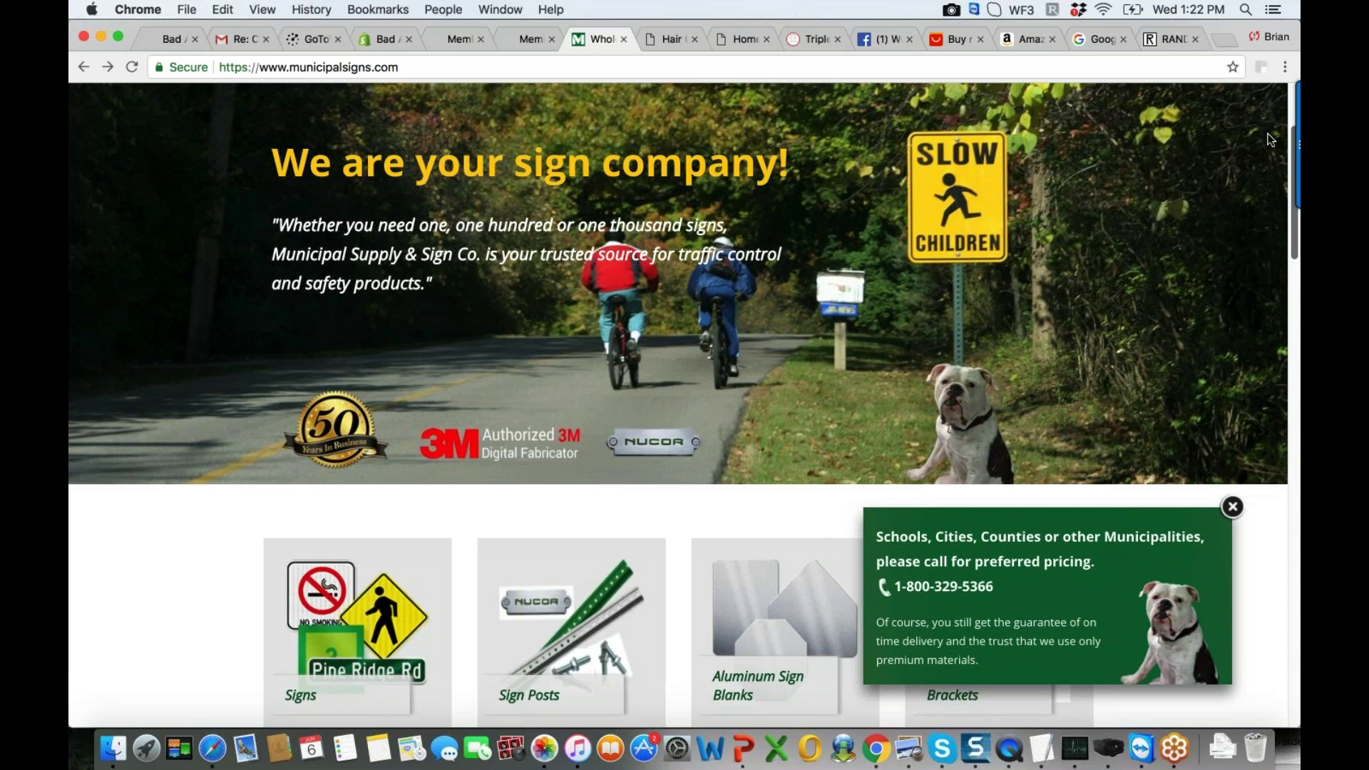
pyautogui.scroll(-1, 1270, 140)
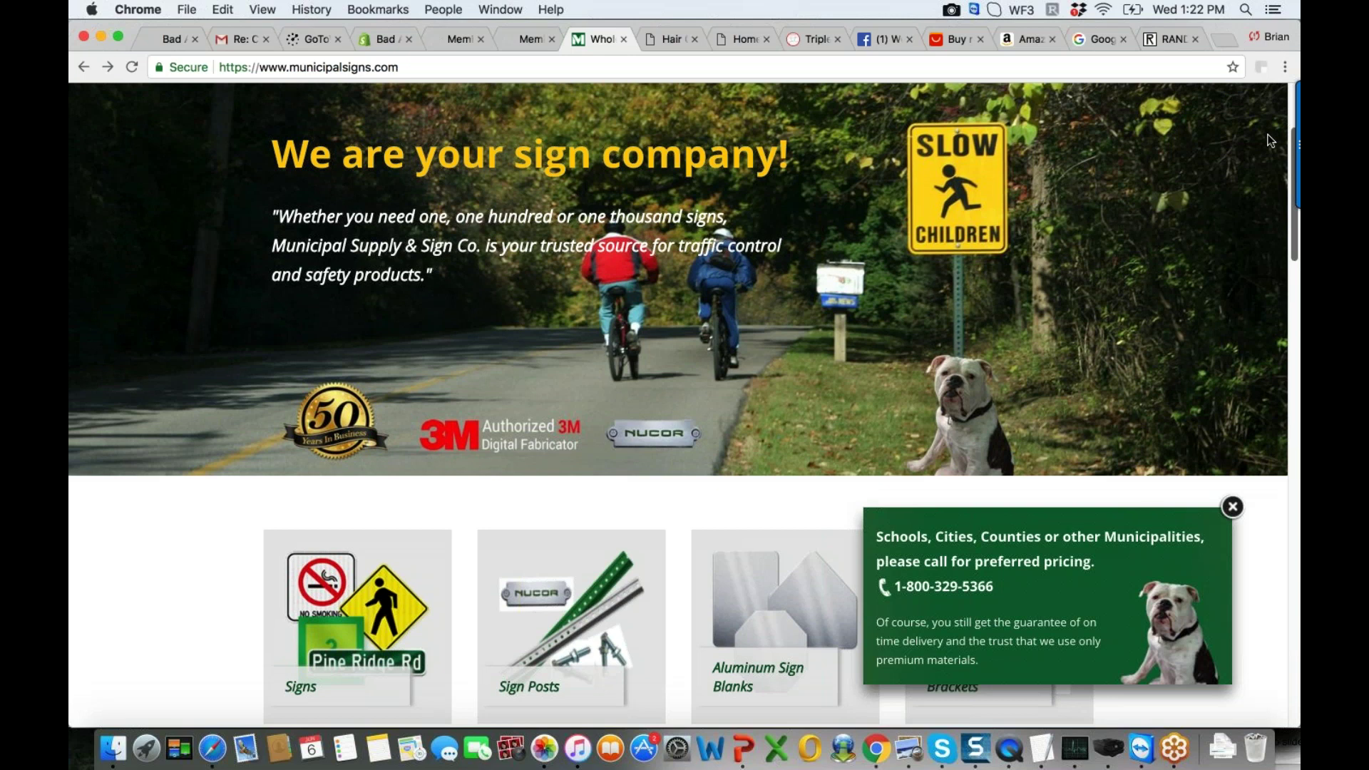
# Review the home page from the aluminum metal signs section back up to the header with its site search and navigation
pyautogui.scroll(-5, 1277, 164)
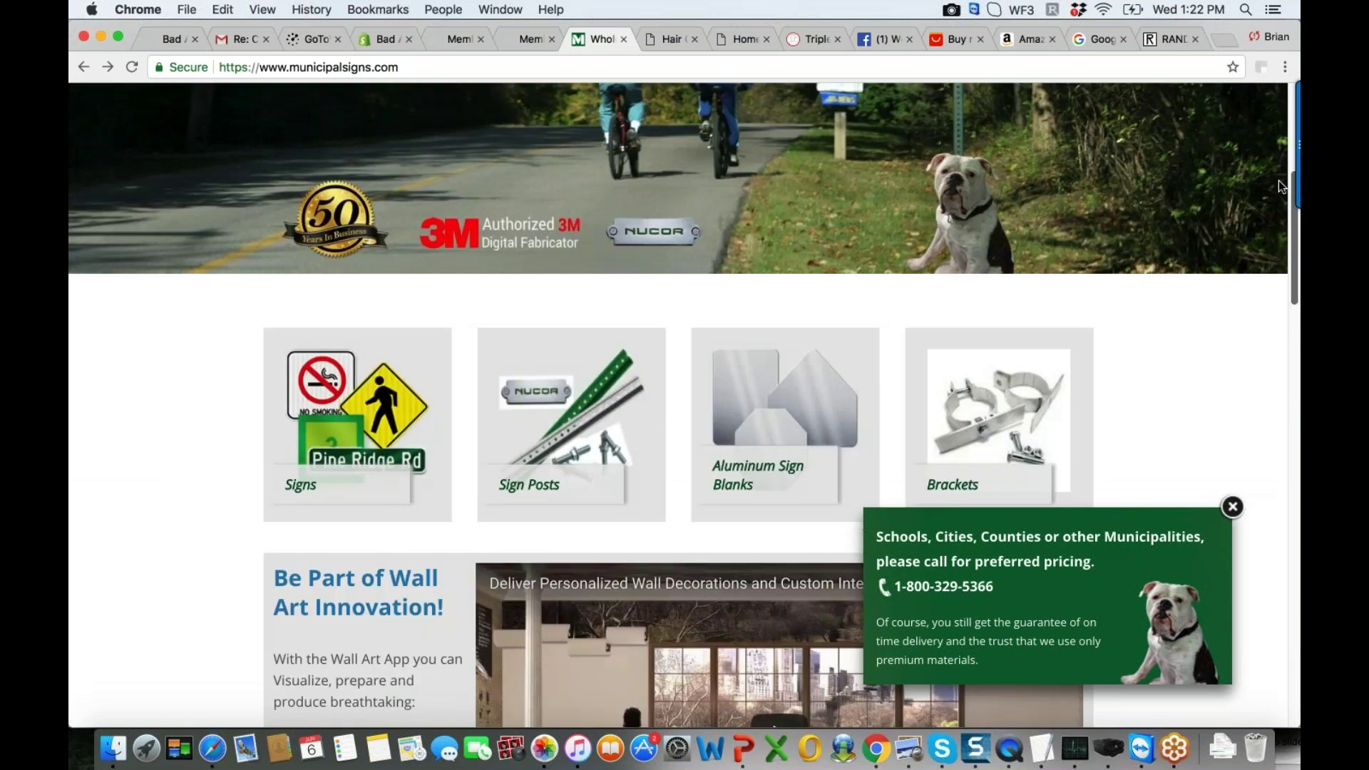
pyautogui.scroll(-10, 1279, 181)
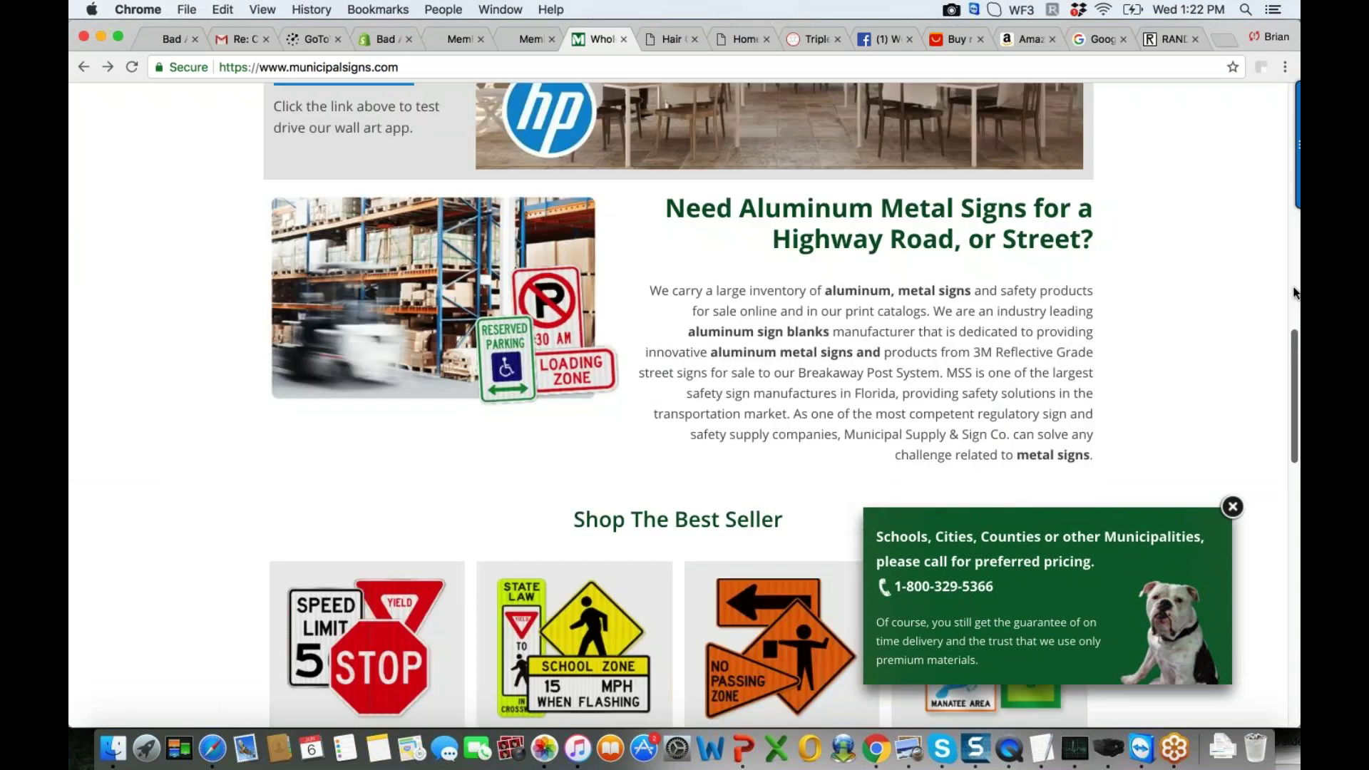
pyautogui.scroll(13, 1288, 137)
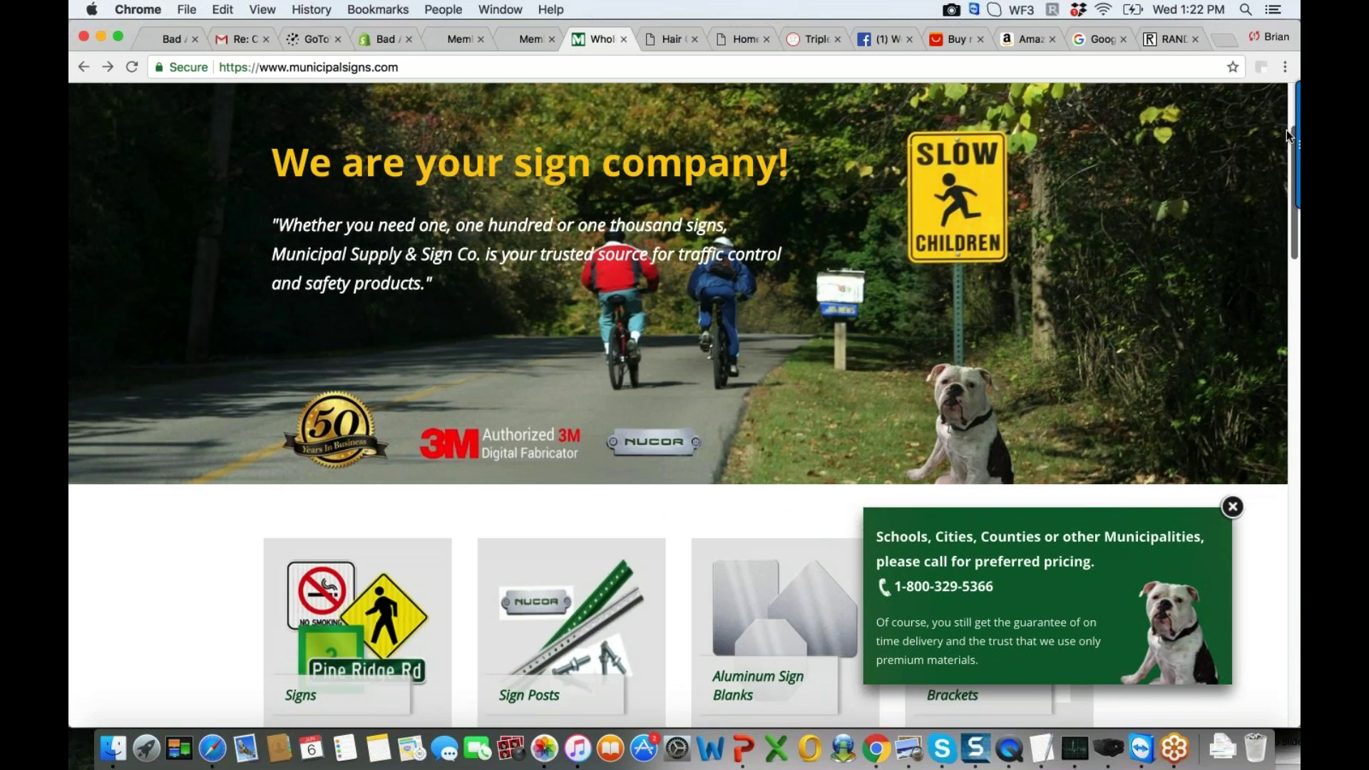
pyautogui.scroll(1, 1287, 121)
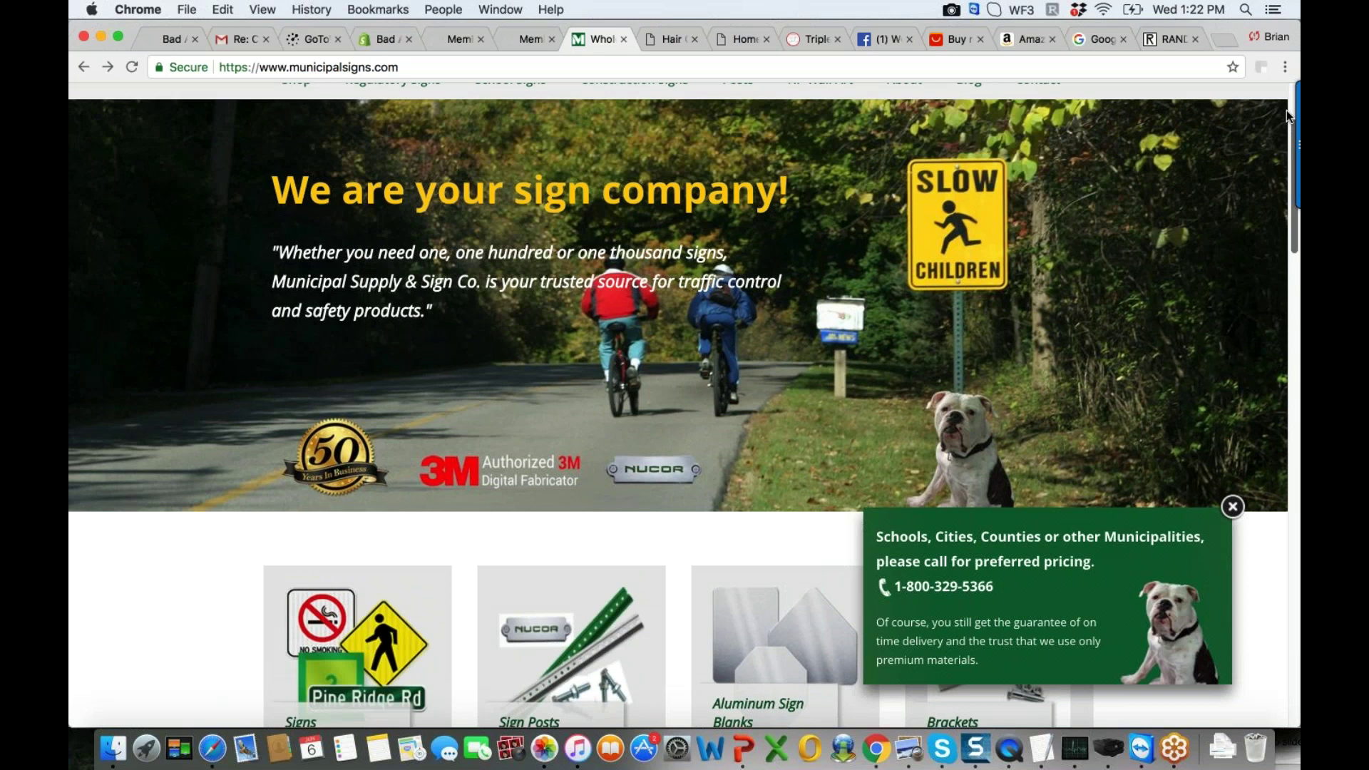
pyautogui.scroll(4, 1287, 110)
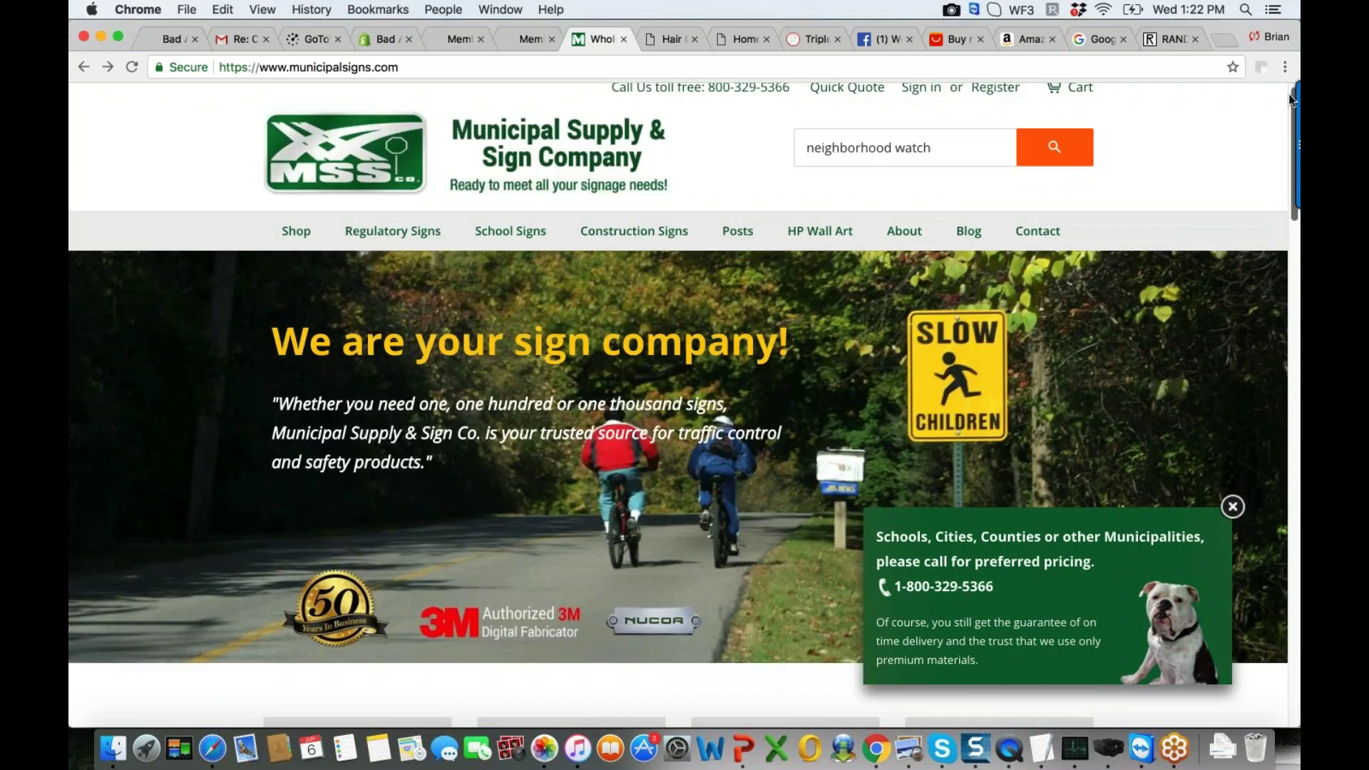
pyautogui.hotkey('ctrl', 'Tab')
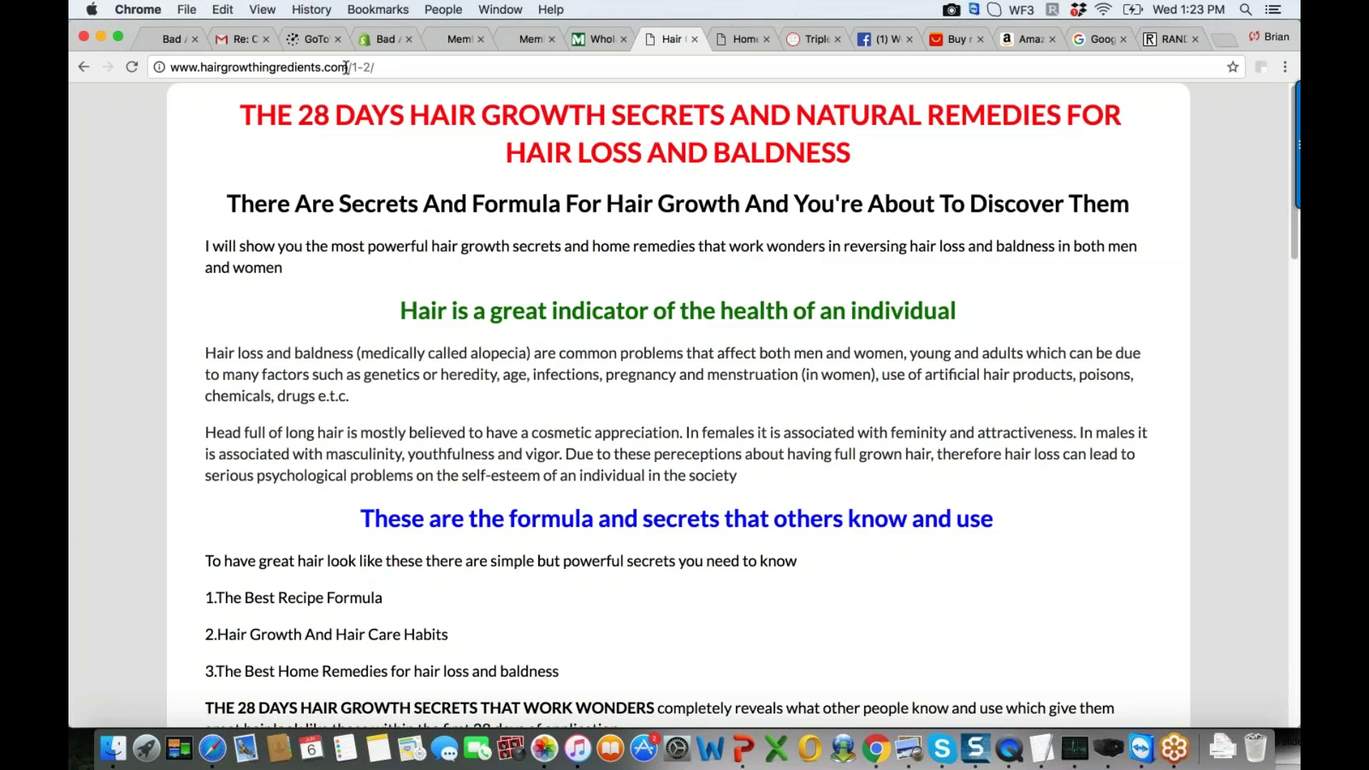
pyautogui.moveTo(347, 69); pyautogui.dragTo(385, 74)
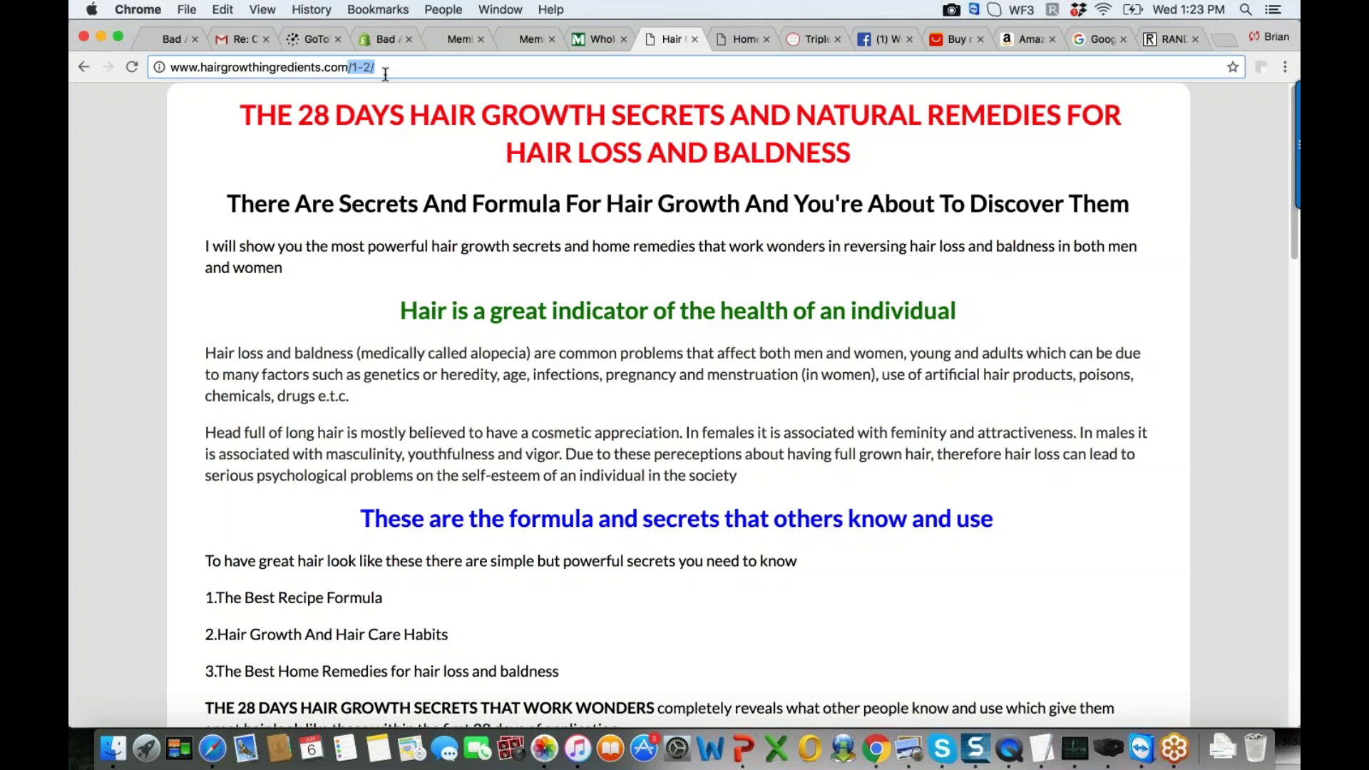
pyautogui.press('BackSpace')
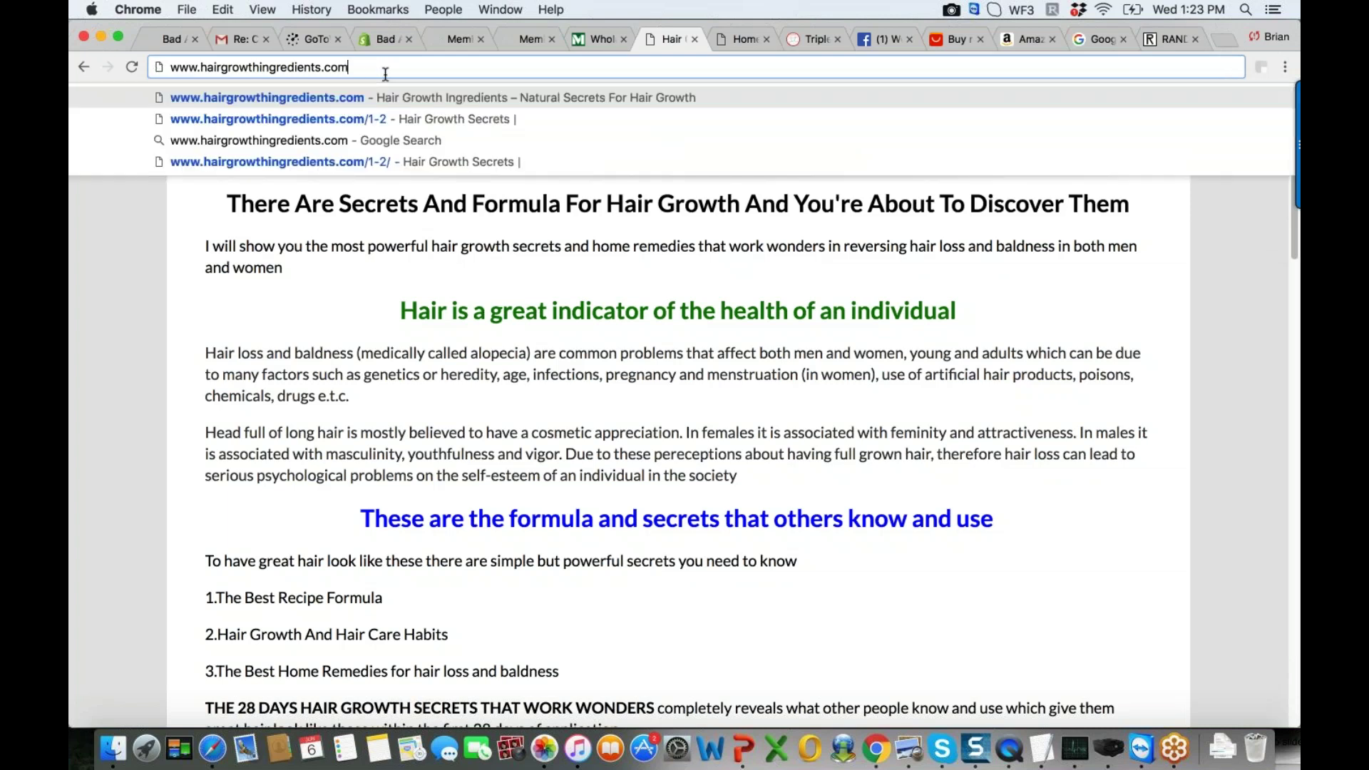
pyautogui.press('Return')
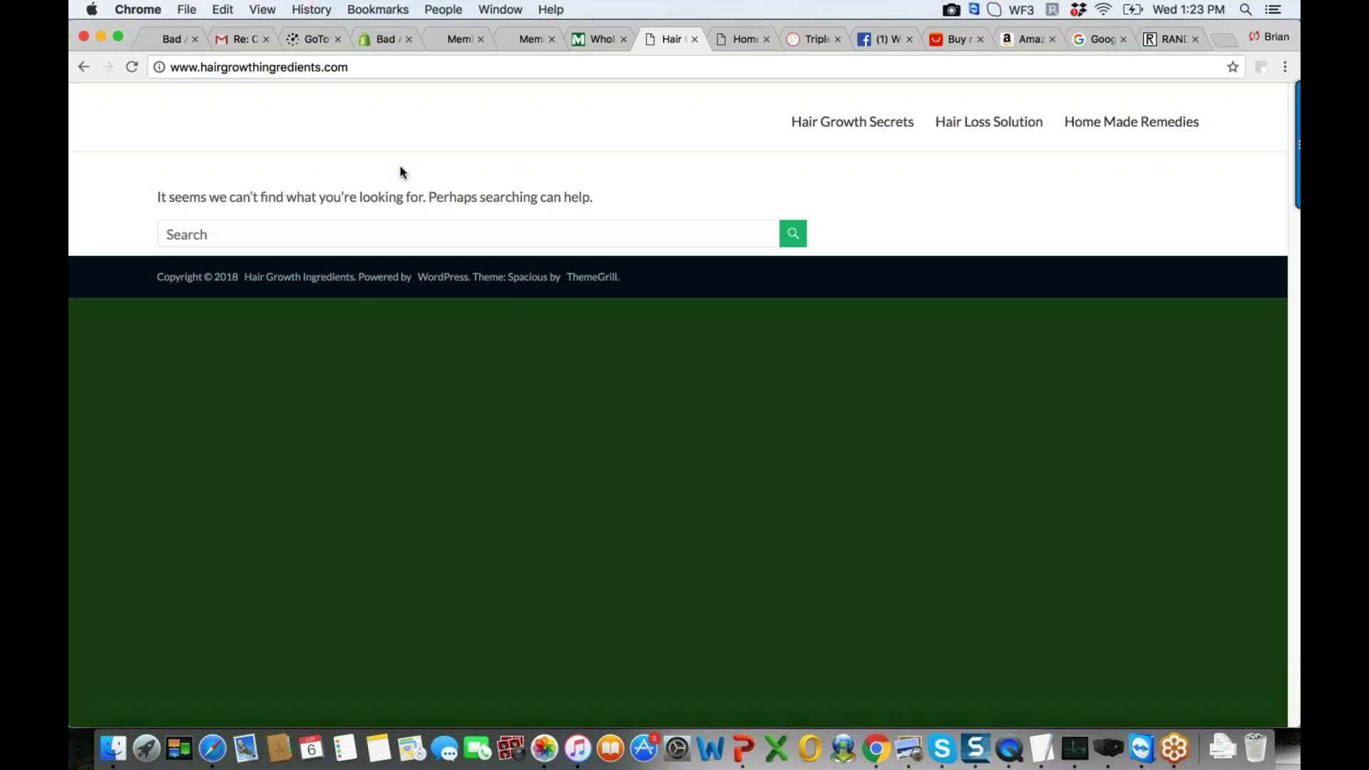
pyautogui.click(380, 70)
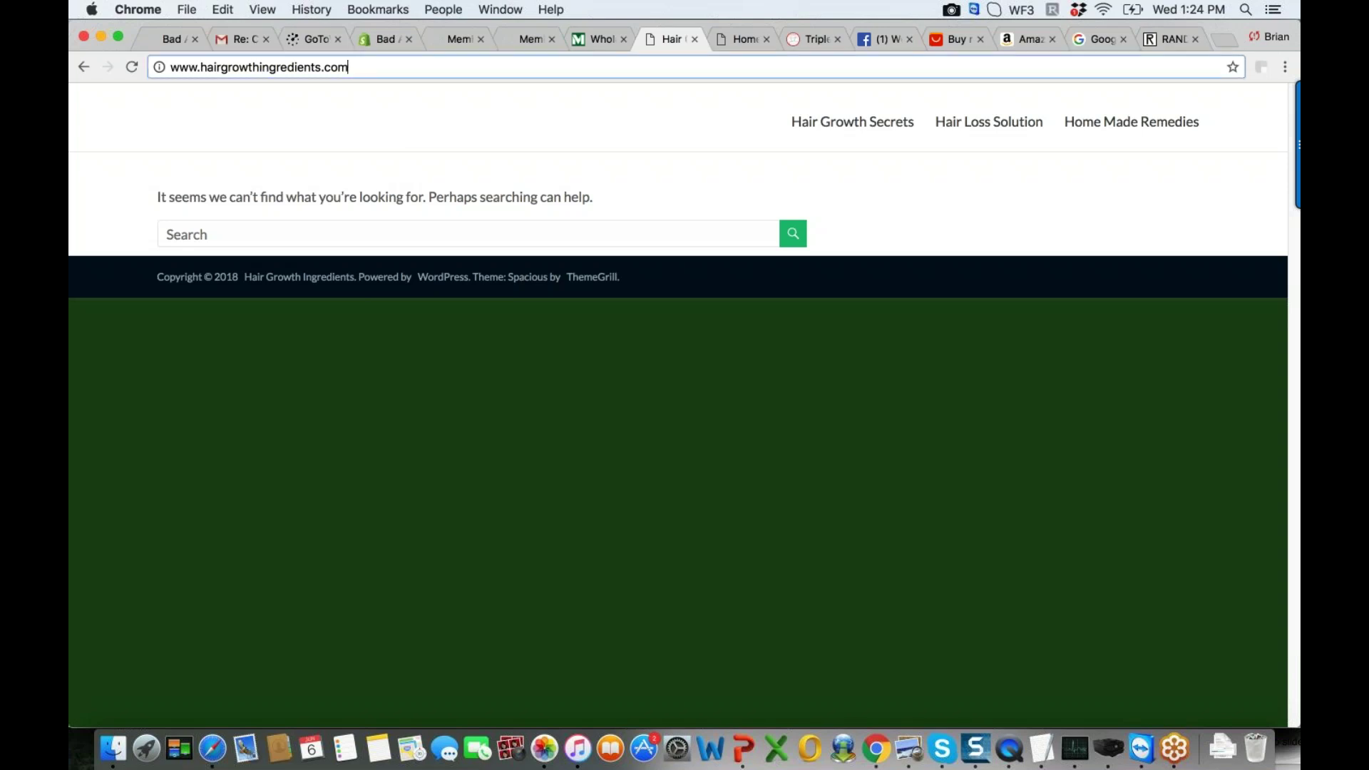
pyautogui.write('/')
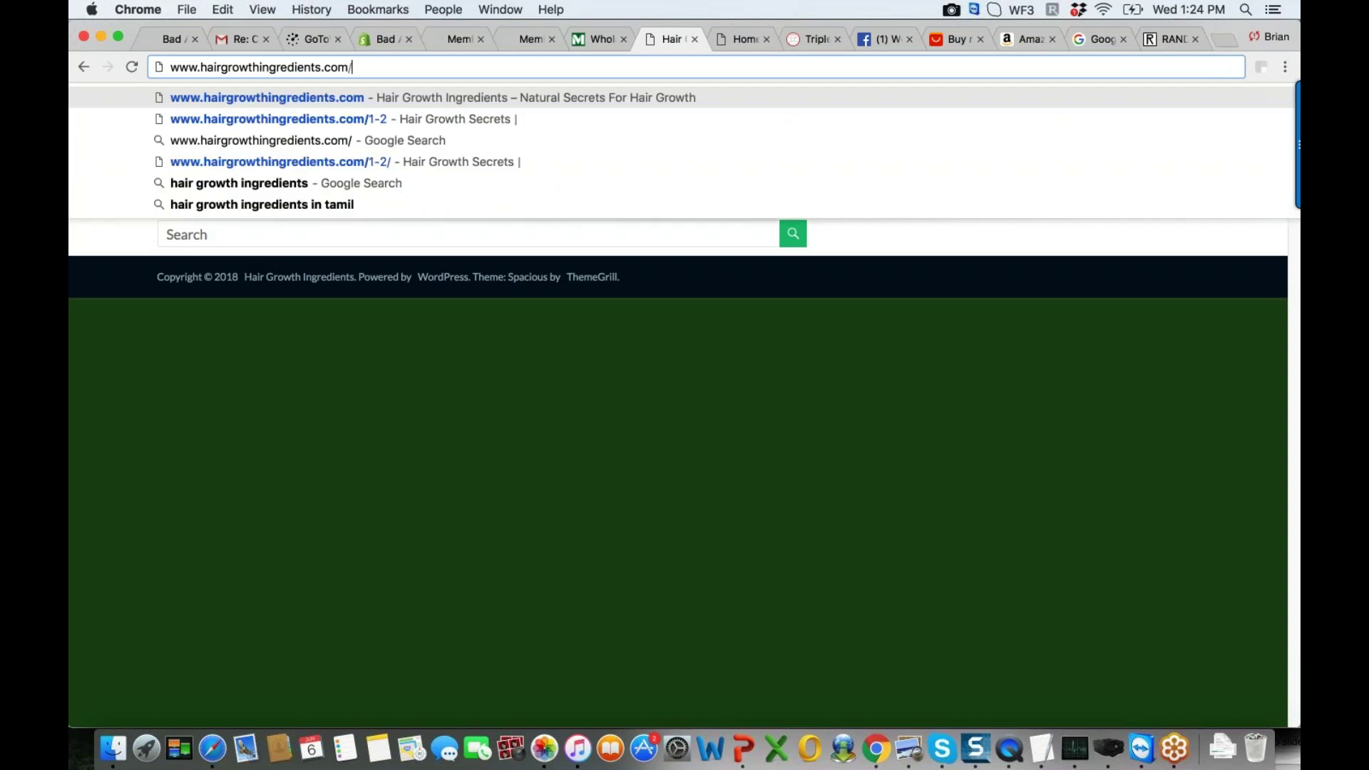
pyautogui.write('1-2')
pyautogui.press('Return')
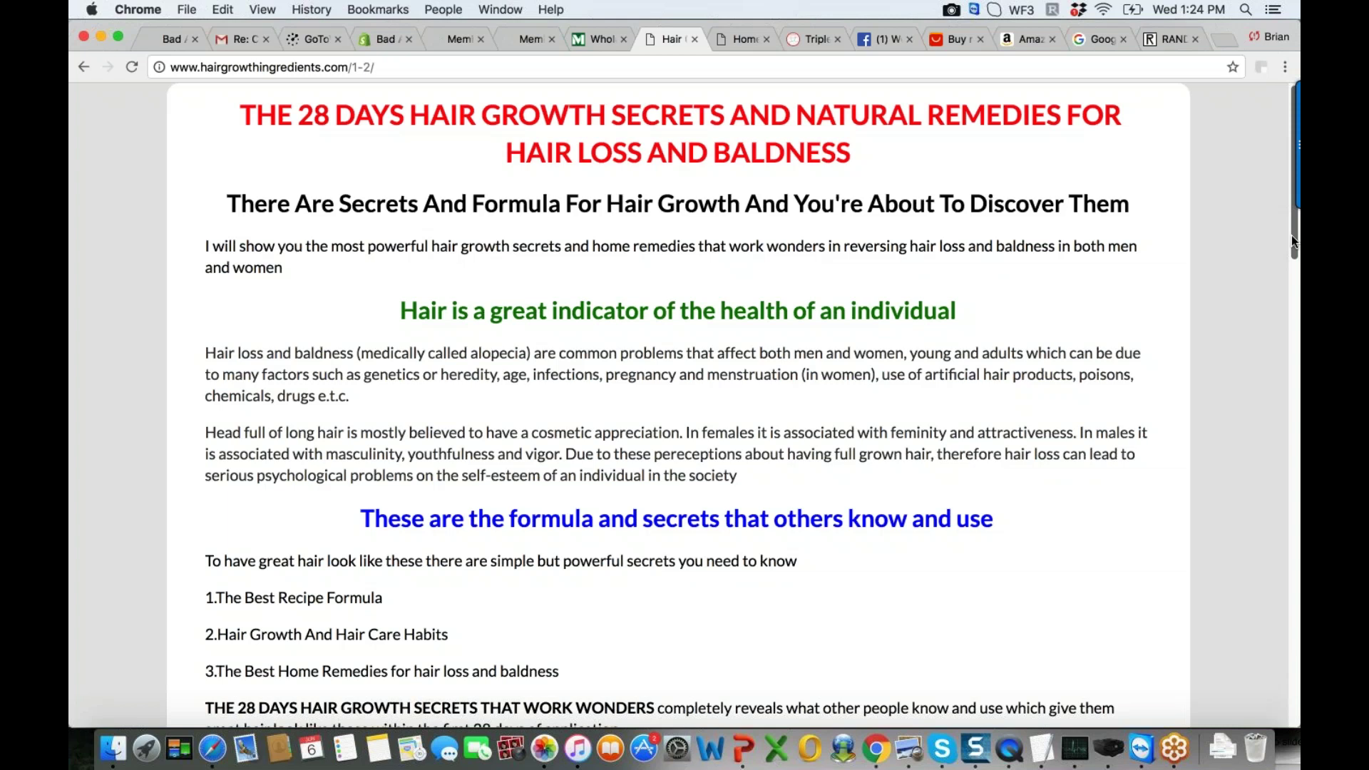
# Examine the sales page's headline, introductory sections on hair loss, and the photos of the long-haired woman and smiling man
pyautogui.moveTo(1292, 241); pyautogui.dragTo(1292, 246)
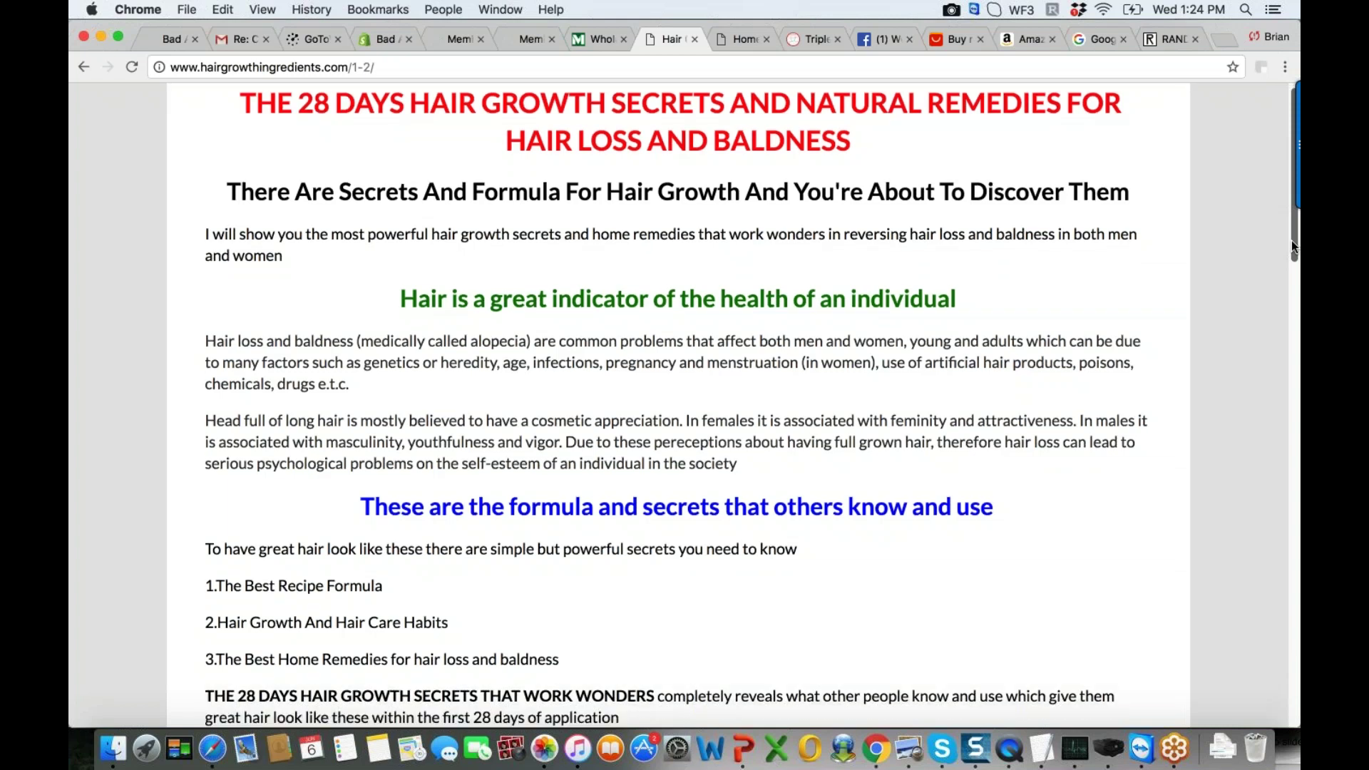
pyautogui.moveTo(1292, 246); pyautogui.dragTo(1276, 205)
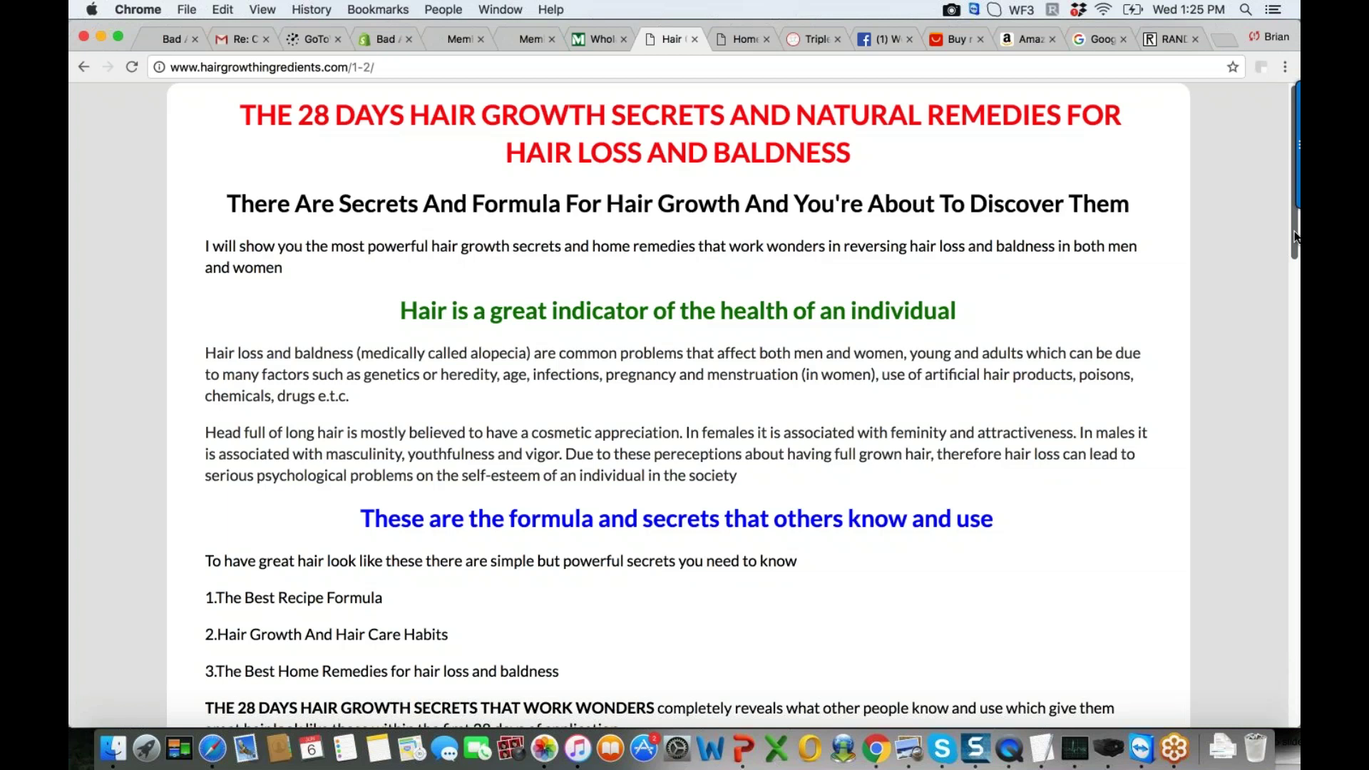
pyautogui.moveTo(1295, 237); pyautogui.dragTo(1295, 243)
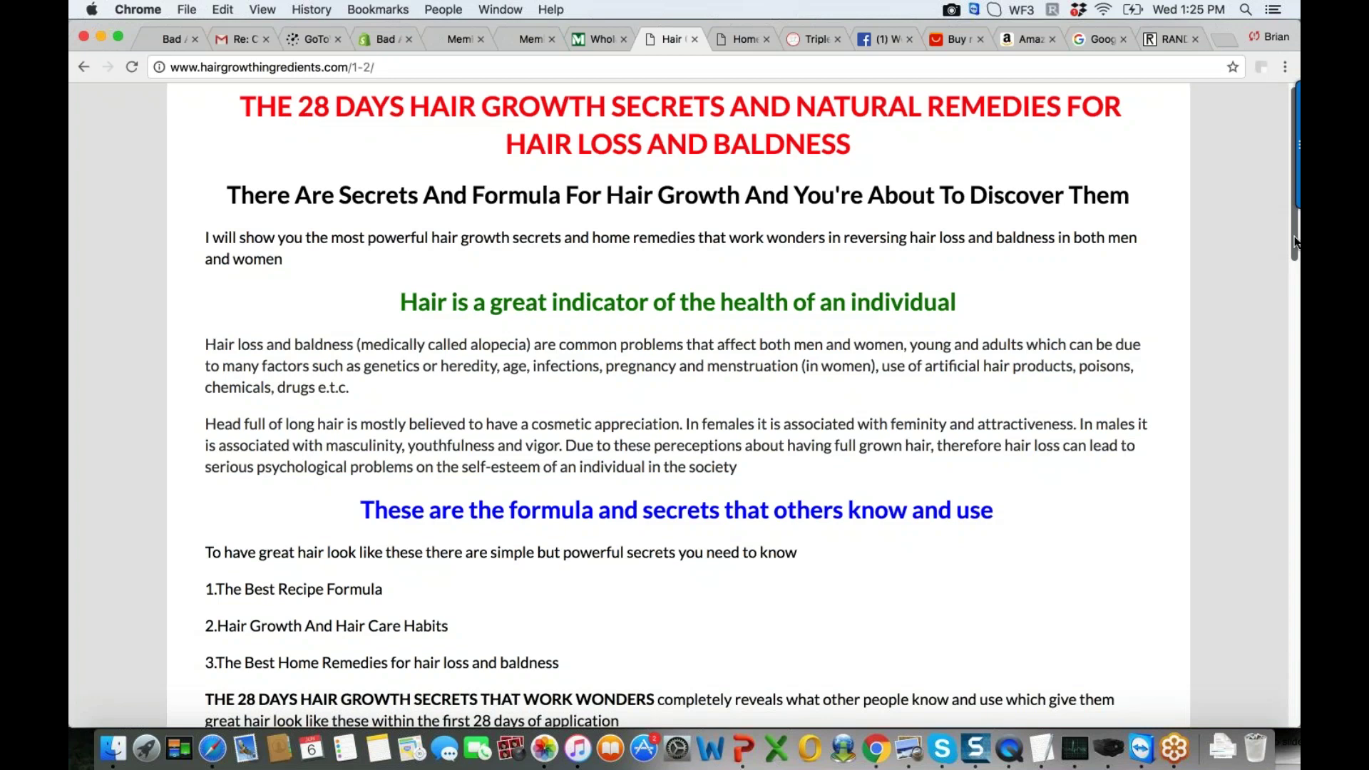
pyautogui.moveTo(1295, 242); pyautogui.dragTo(1297, 400)
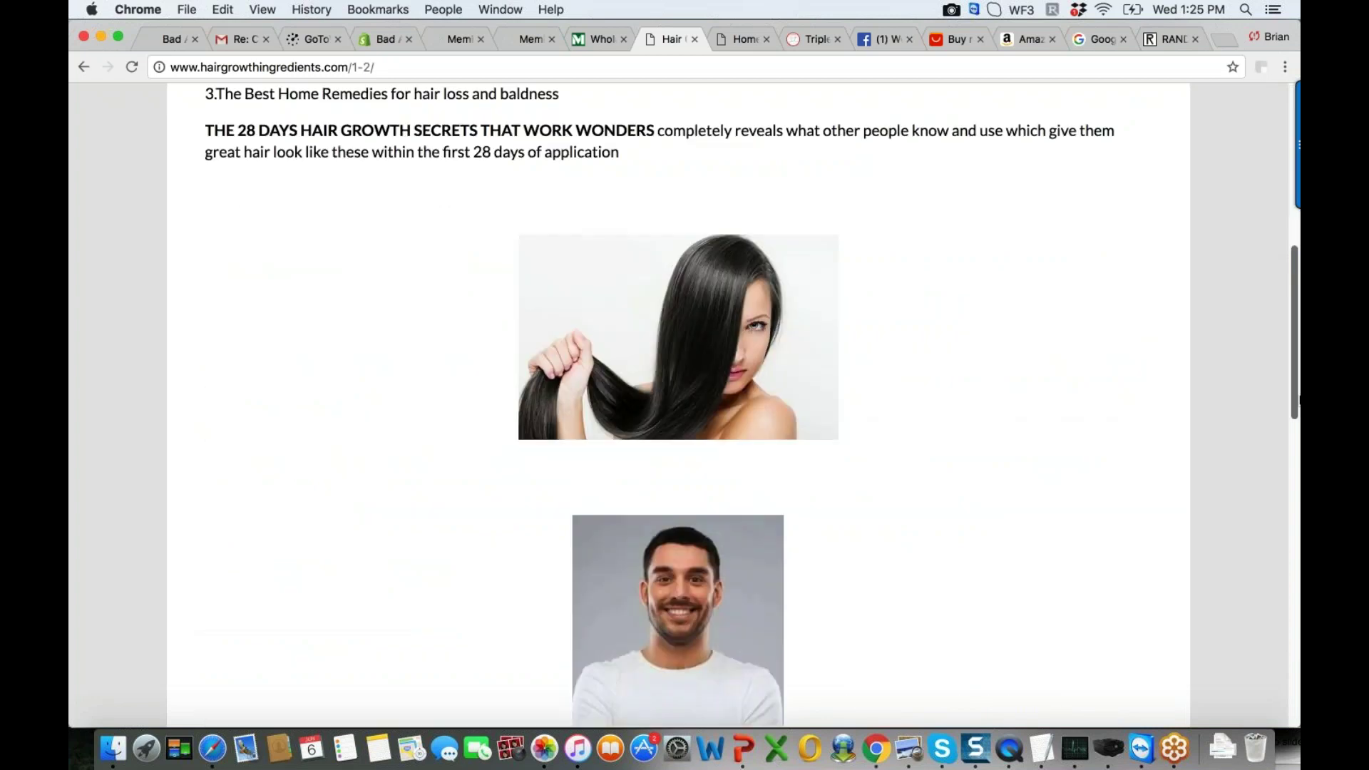
pyautogui.moveTo(1298, 401); pyautogui.dragTo(1299, 421)
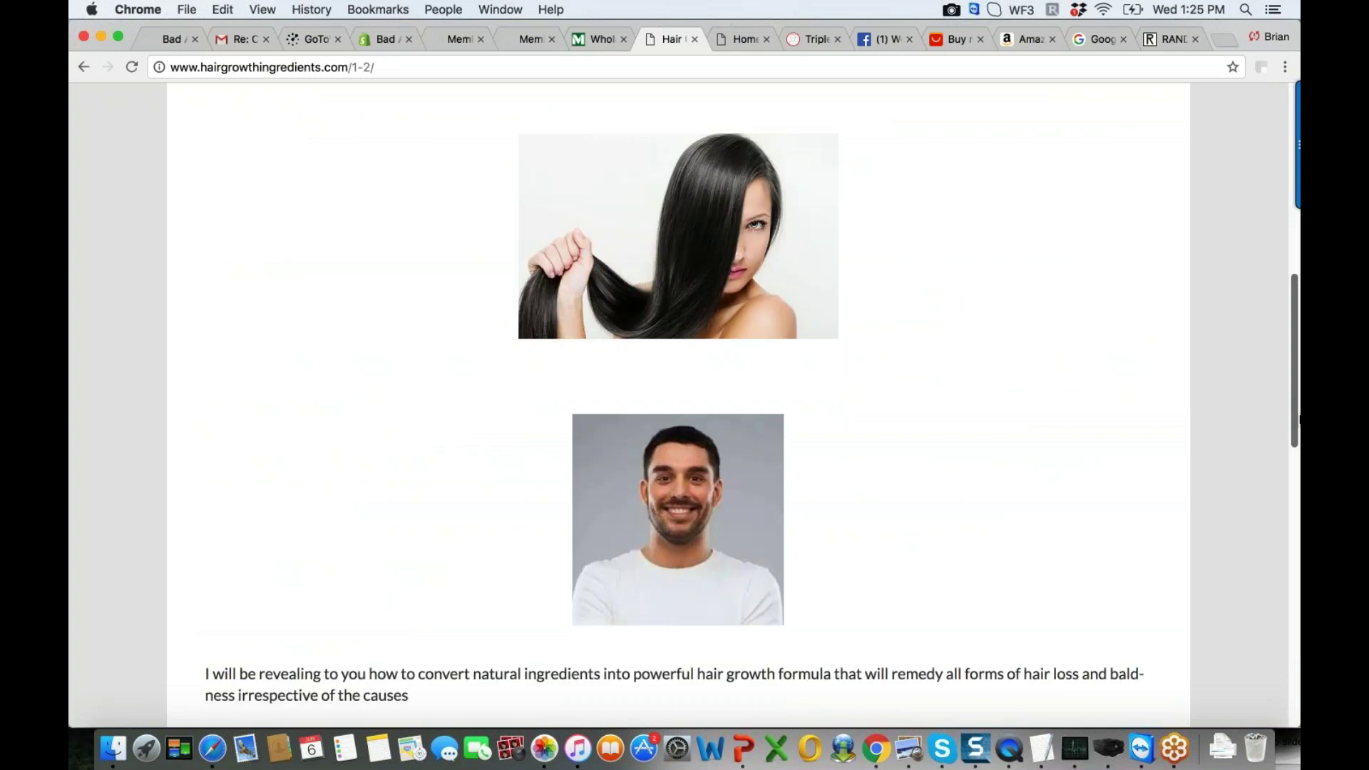
pyautogui.scroll(1, 753, 256)
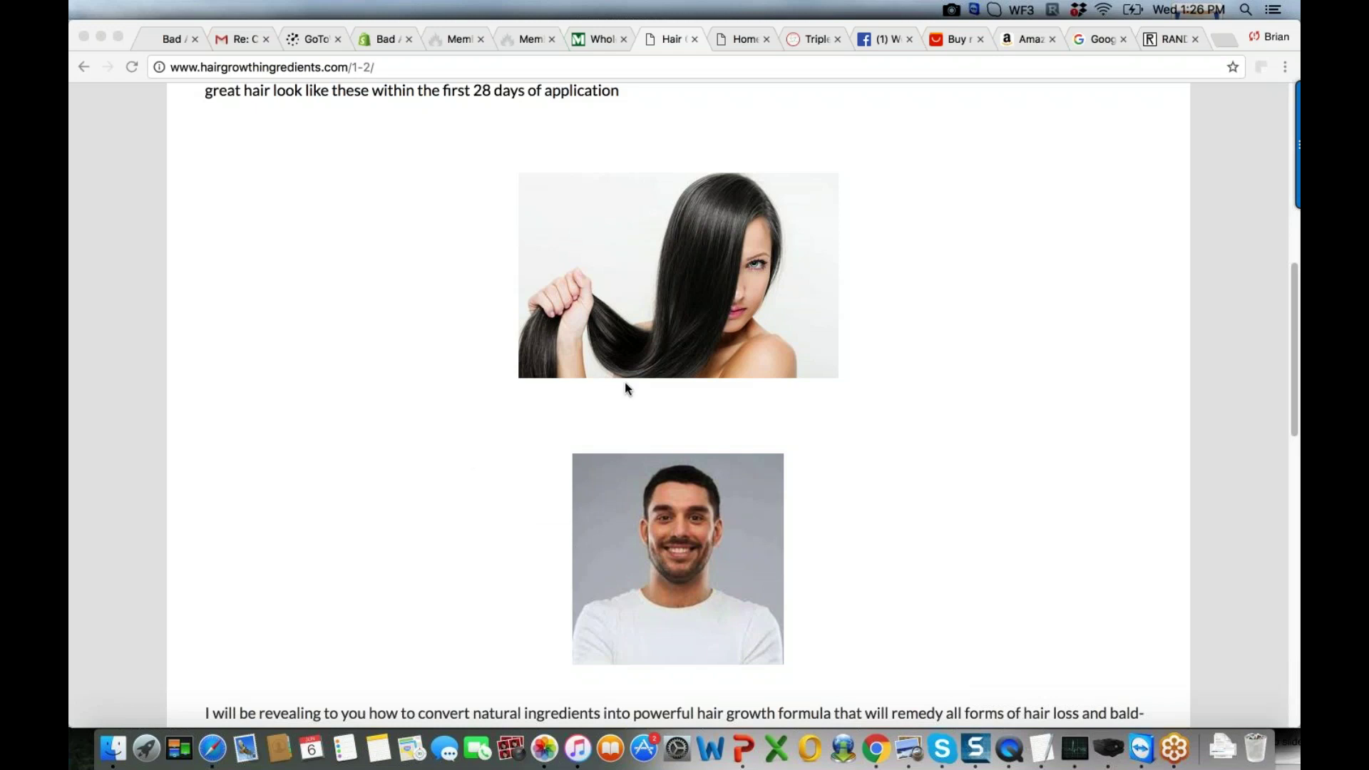
pyautogui.click(1291, 389)
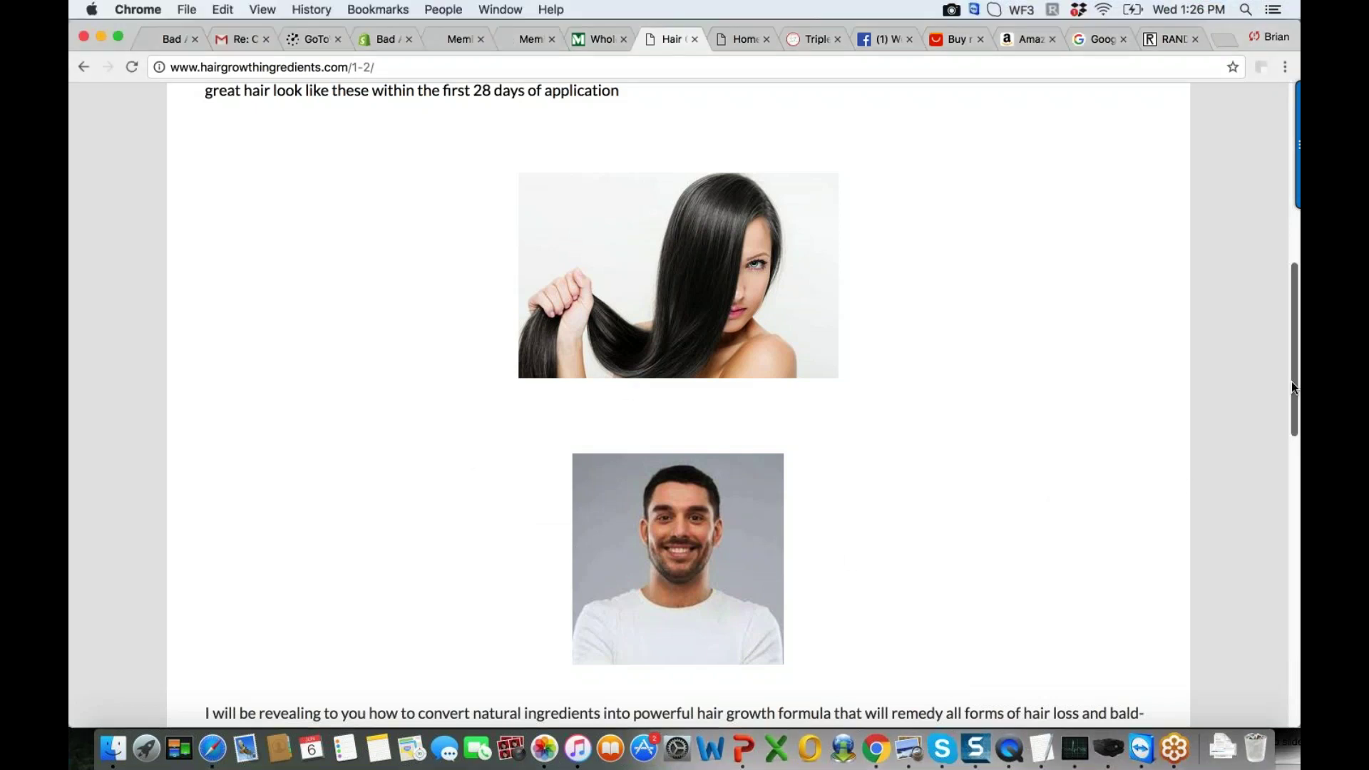
pyautogui.scroll(-1, 1284, 427)
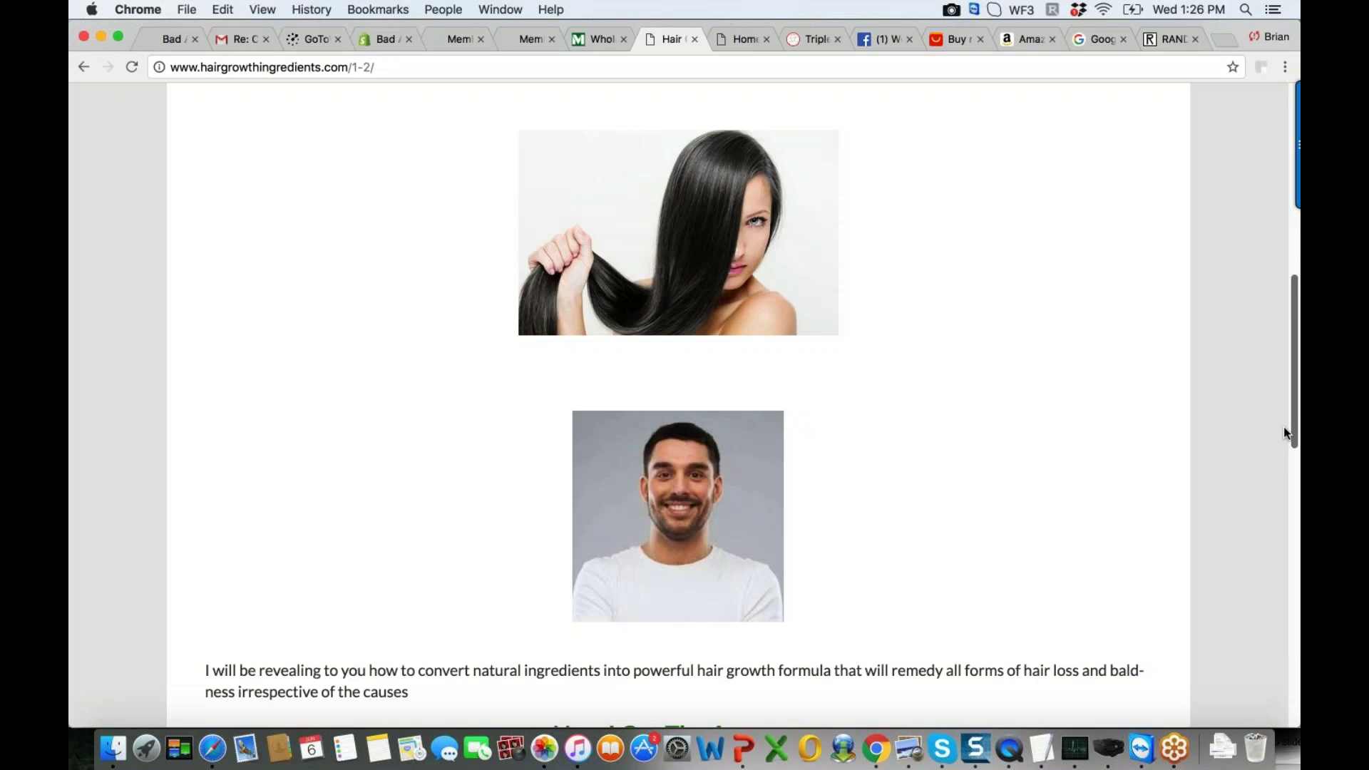
# Read the "Now I Got The Answers" section and highlight its paragraph about the customer who sent a snapshot of his bald head
pyautogui.scroll(-5, 1283, 427)
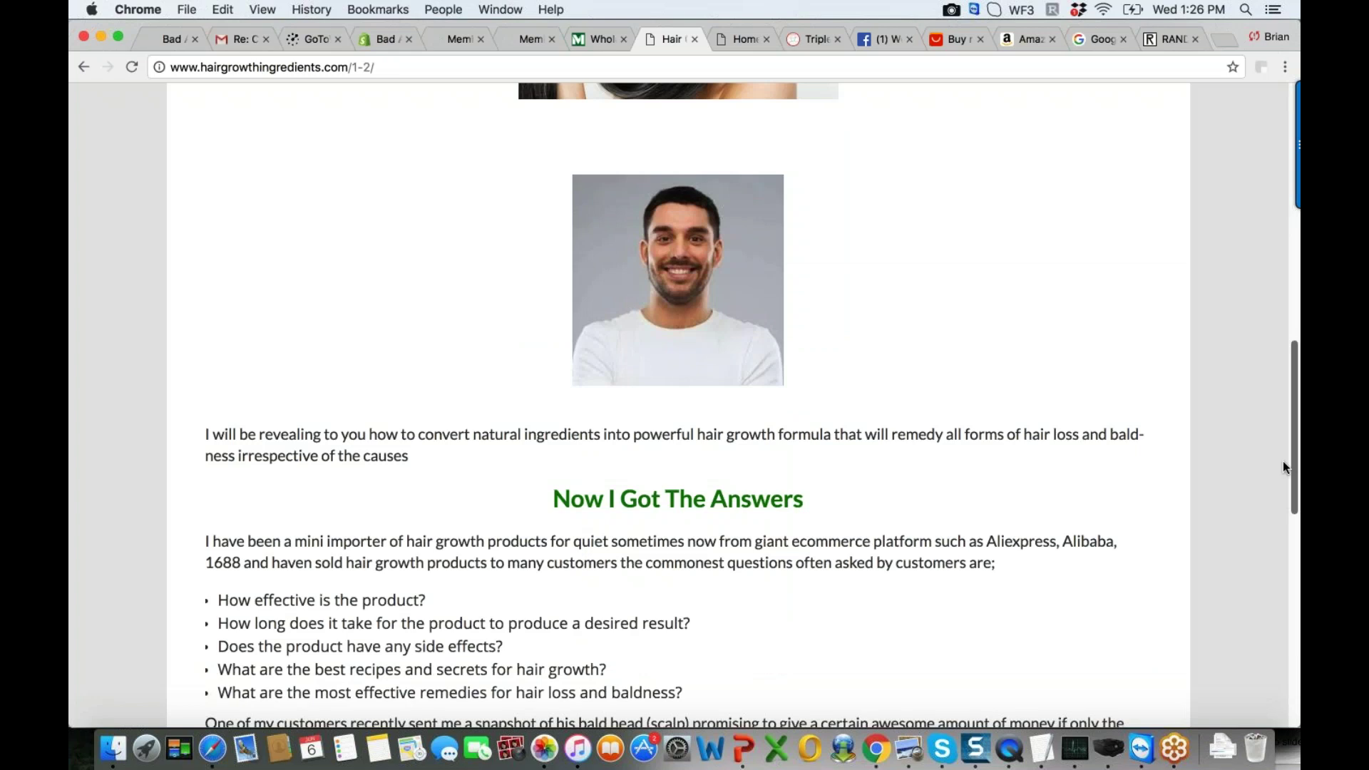
pyautogui.scroll(-5, 1283, 468)
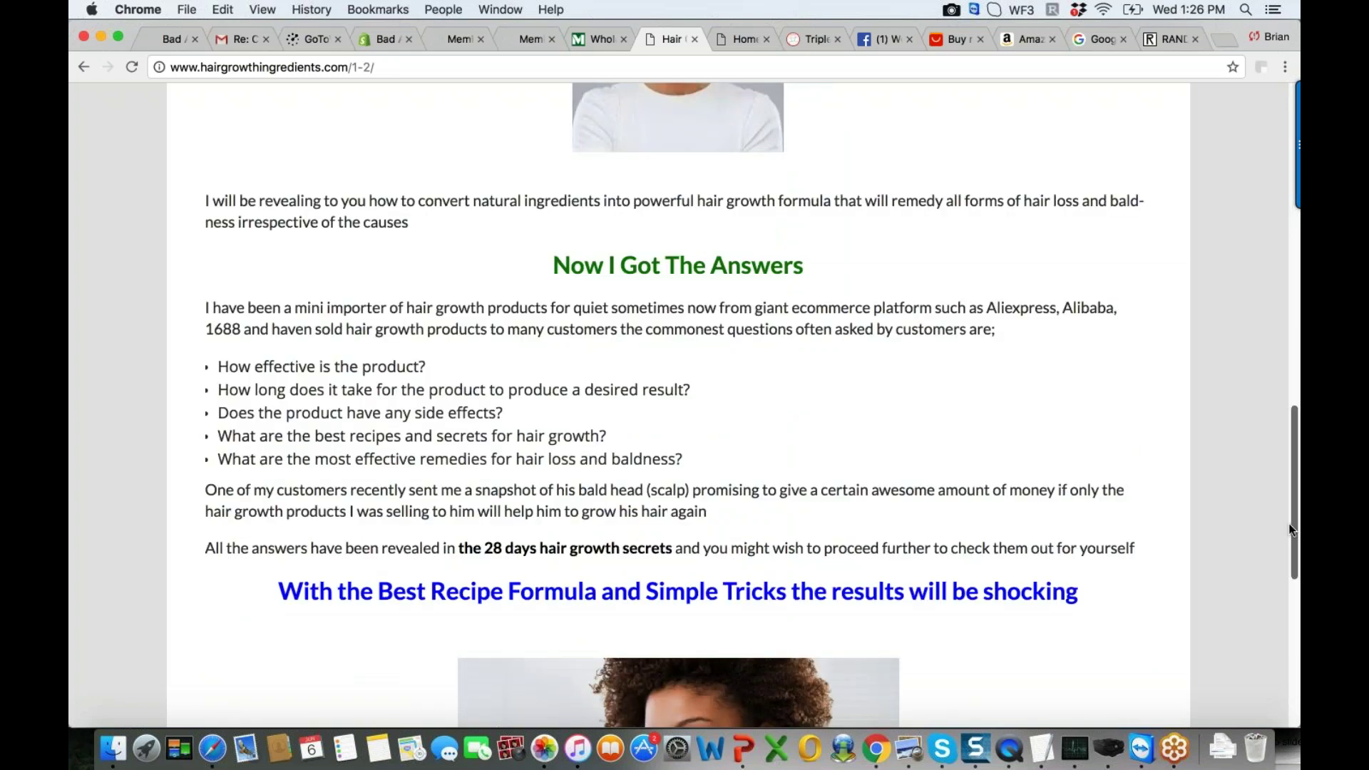
pyautogui.scroll(-4, 1292, 529)
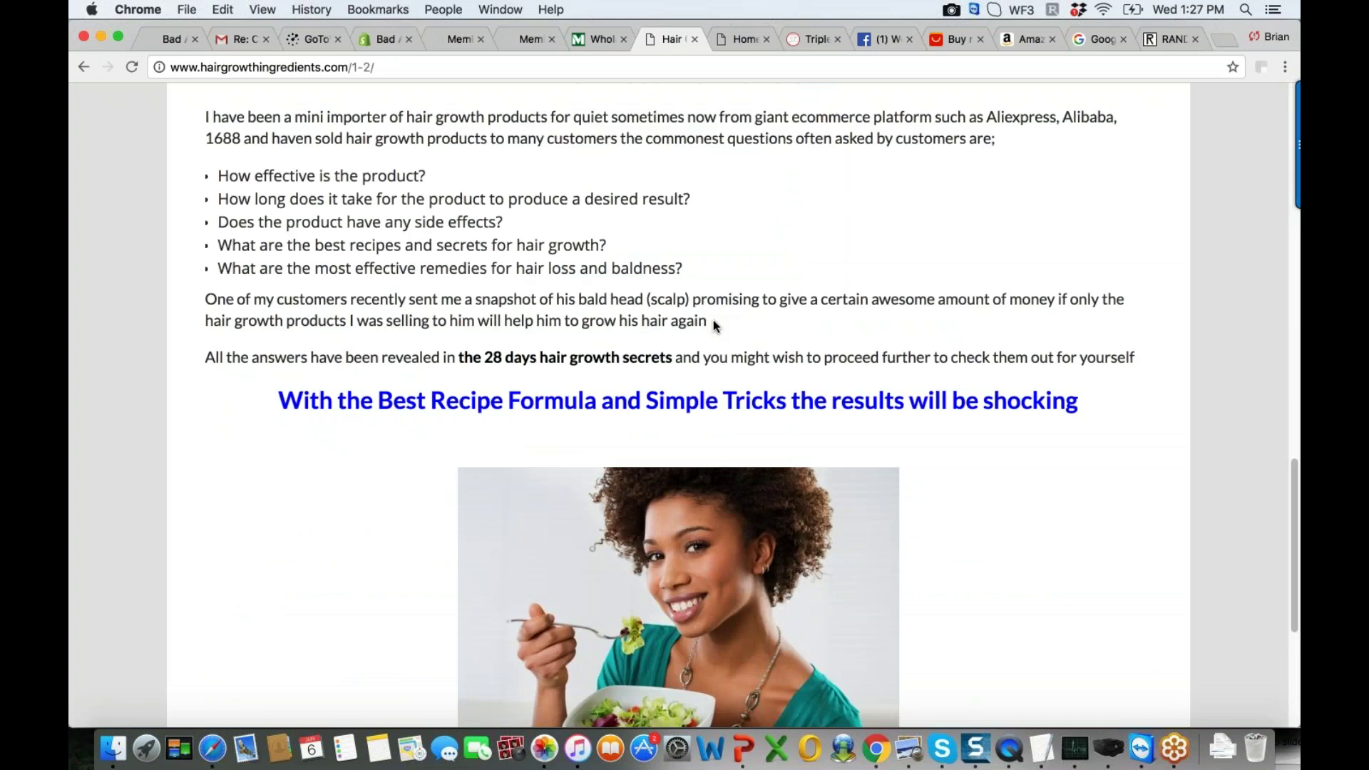
pyautogui.moveTo(714, 320); pyautogui.dragTo(231, 308)
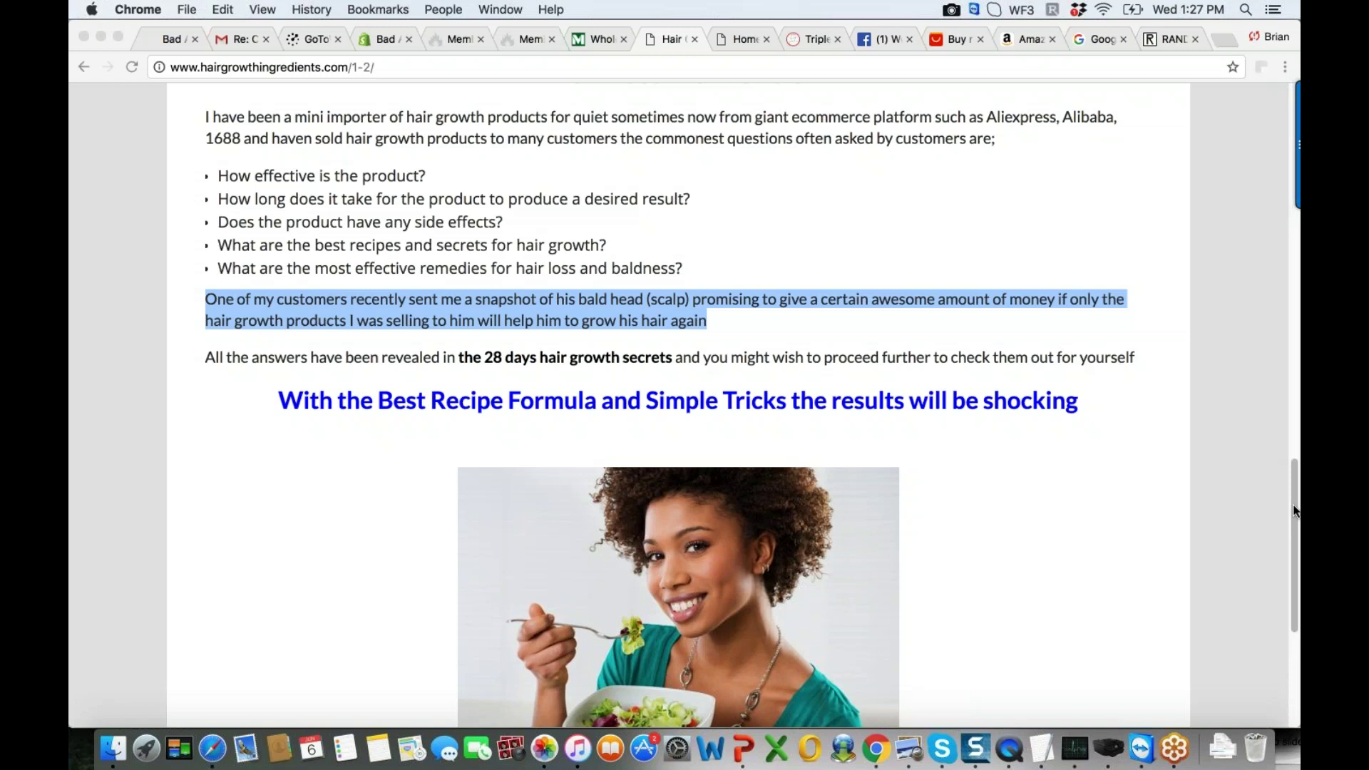
pyautogui.moveTo(1295, 510); pyautogui.dragTo(1296, 542)
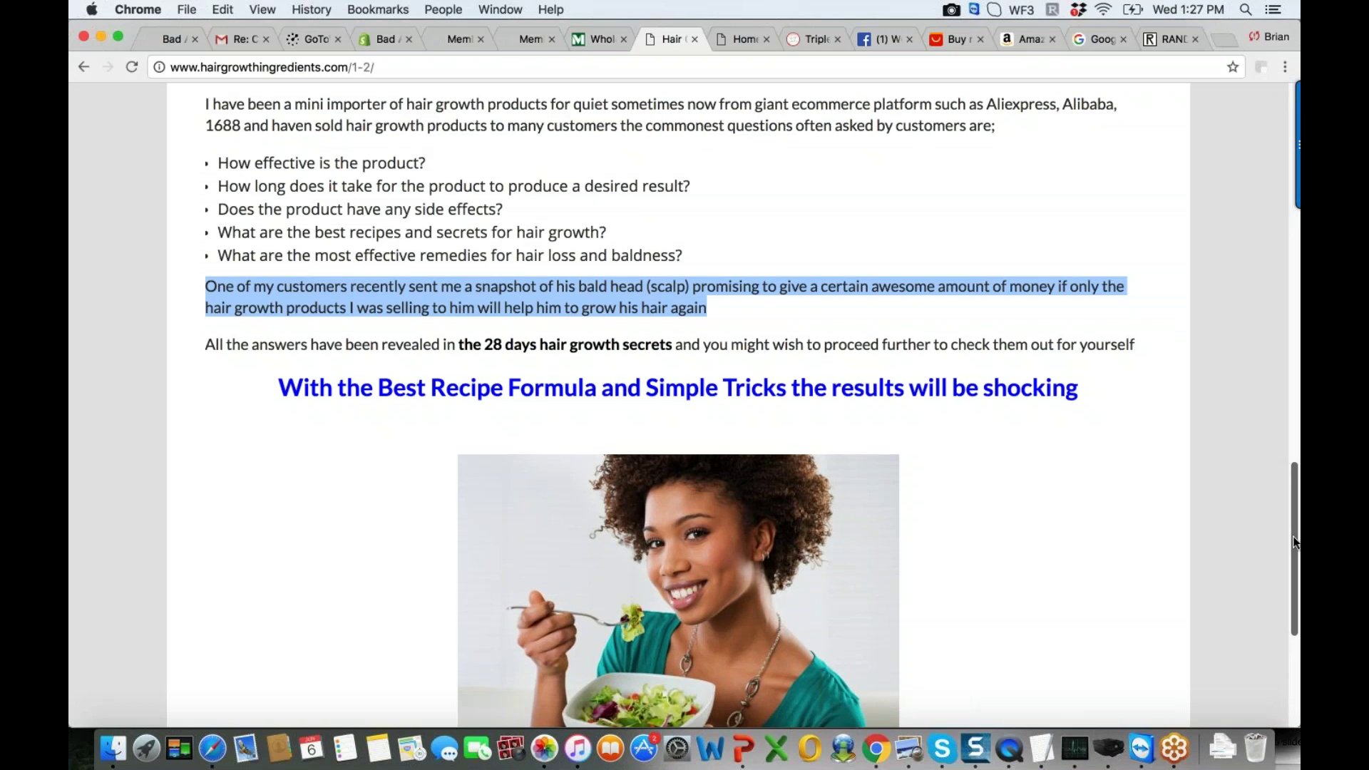
pyautogui.scroll(1, 777, 345)
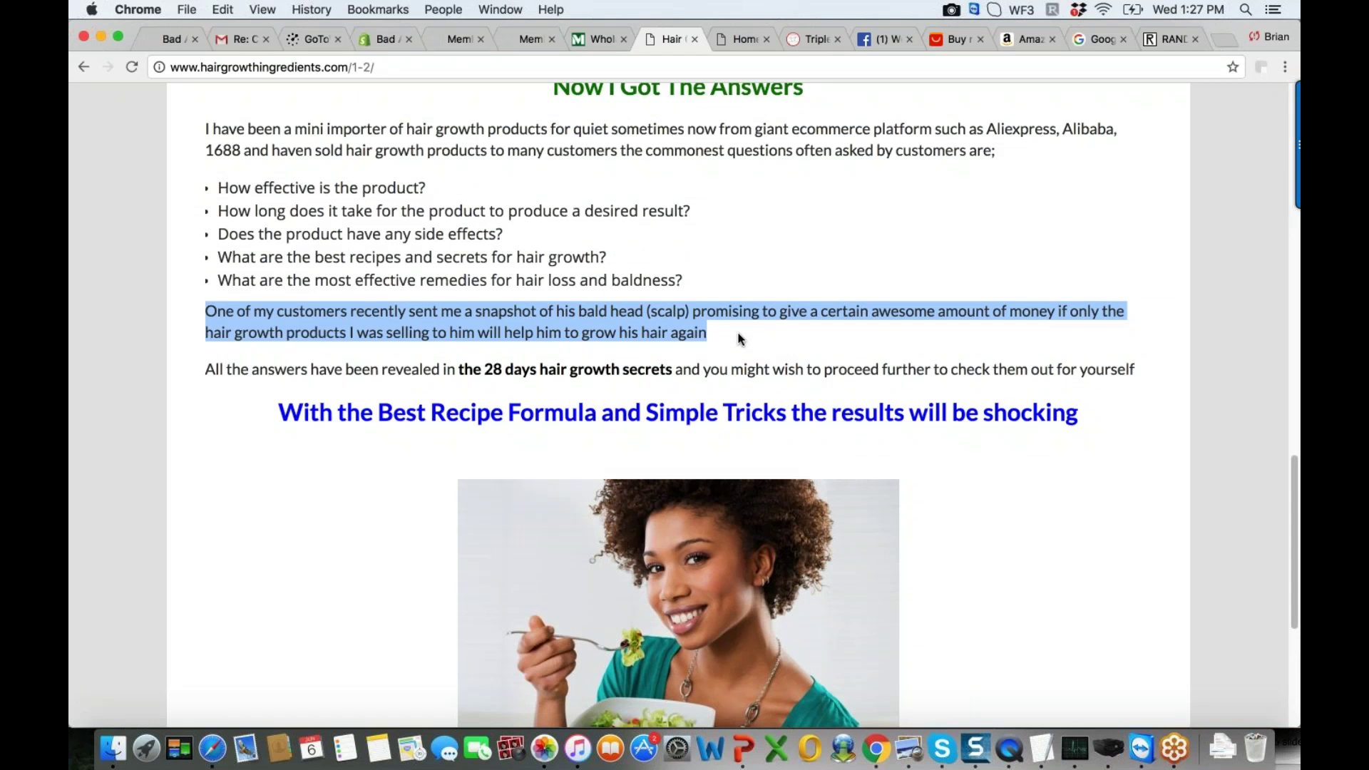
pyautogui.moveTo(738, 340); pyautogui.dragTo(207, 315)
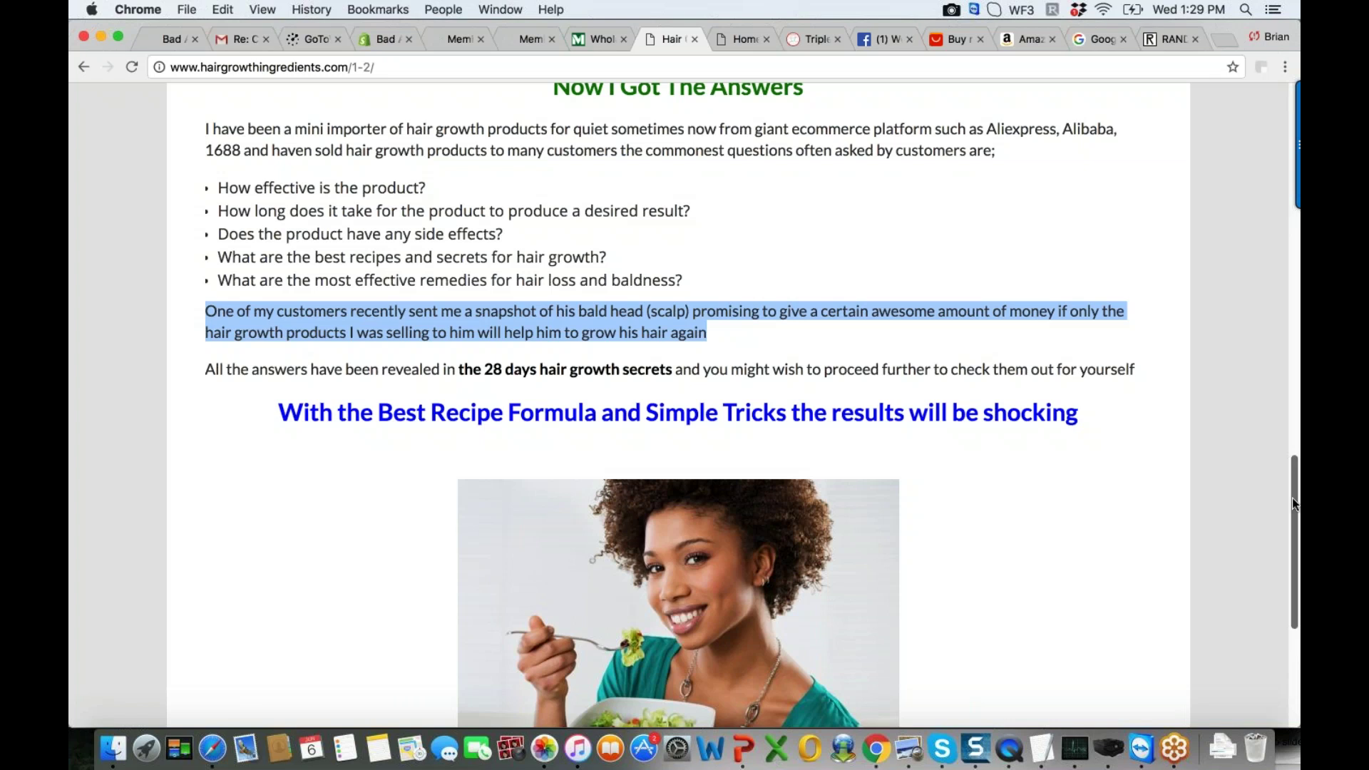
# Follow the "Click here to have access" link at the page's end, view the ebook's name and email opt-in page, and close it
pyautogui.moveTo(1292, 498); pyautogui.dragTo(1292, 525)
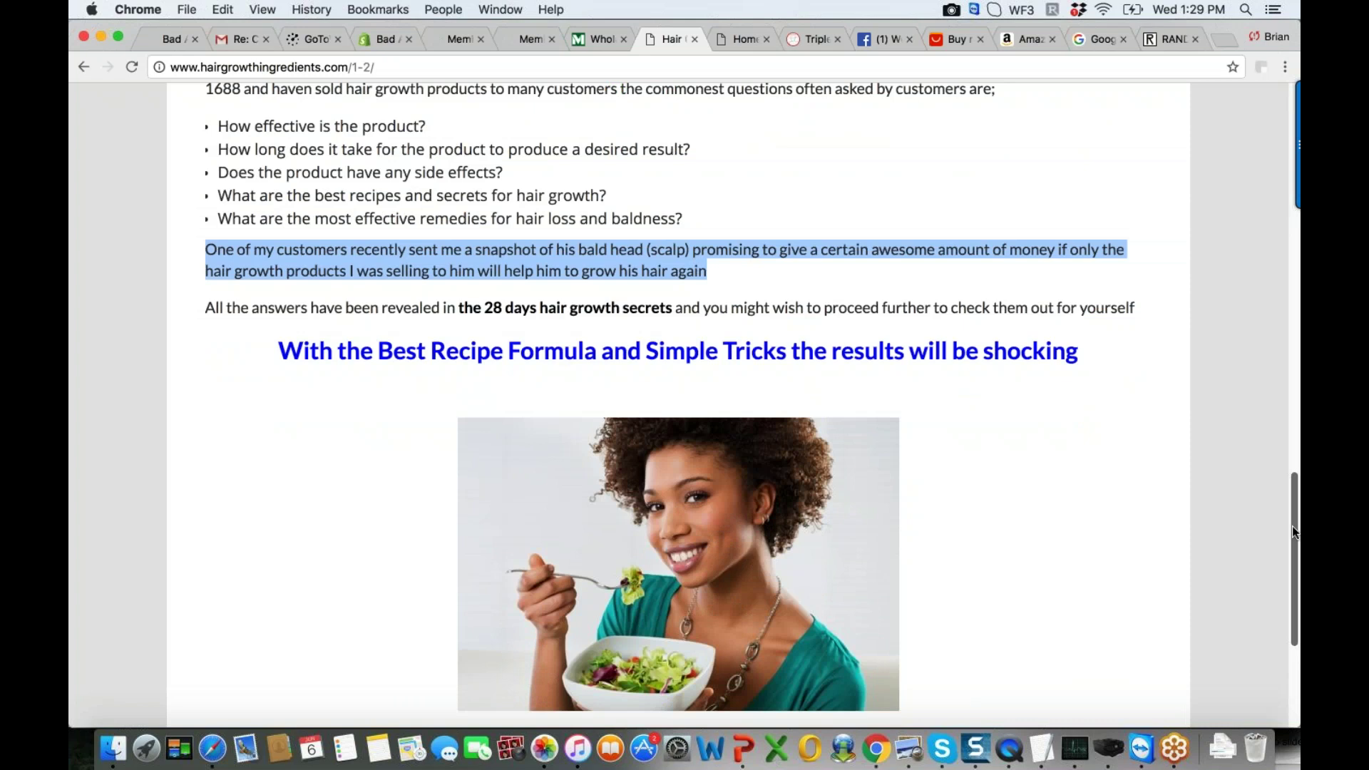
pyautogui.moveTo(1293, 527); pyautogui.dragTo(1298, 615)
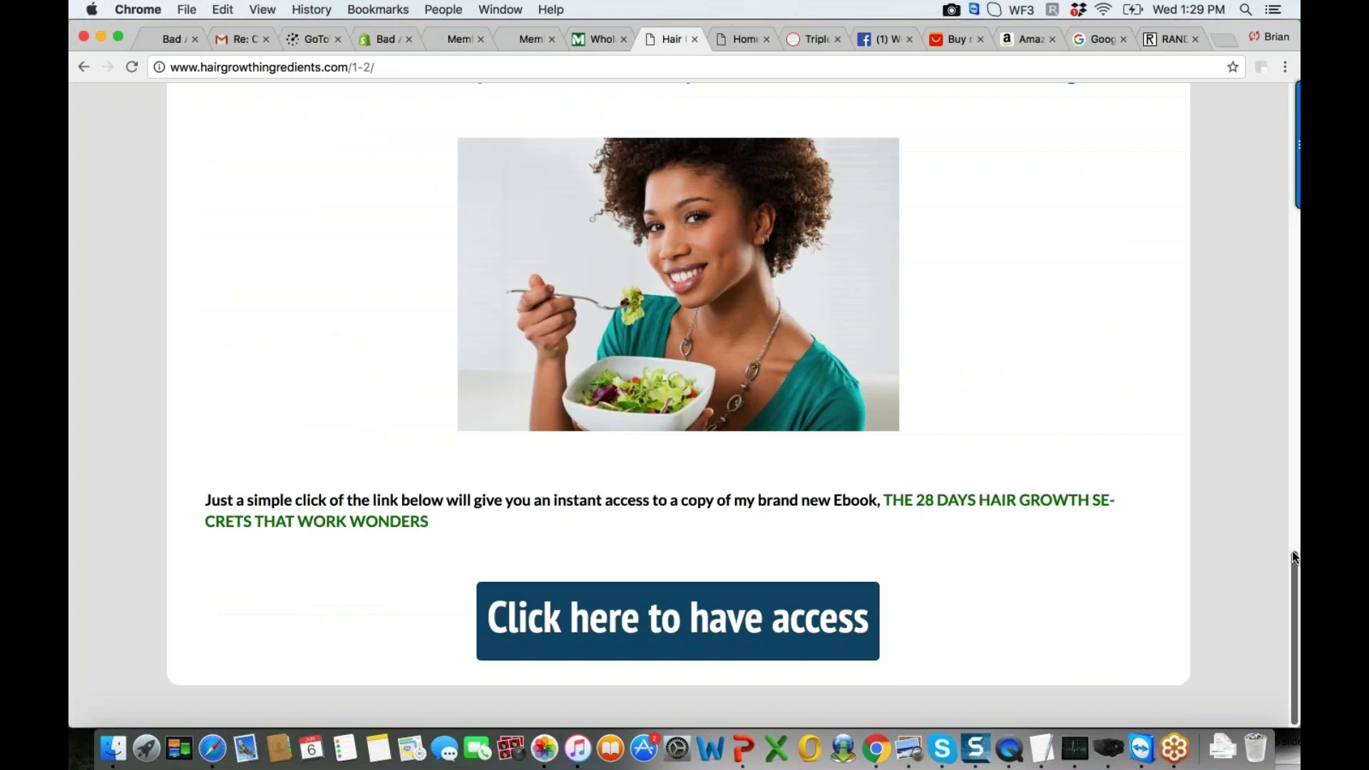
pyautogui.moveTo(1292, 551)
pyautogui.mouseDown()
pyautogui.moveTo(1291, 490)
pyautogui.moveTo(1293, 550)
pyautogui.mouseUp()
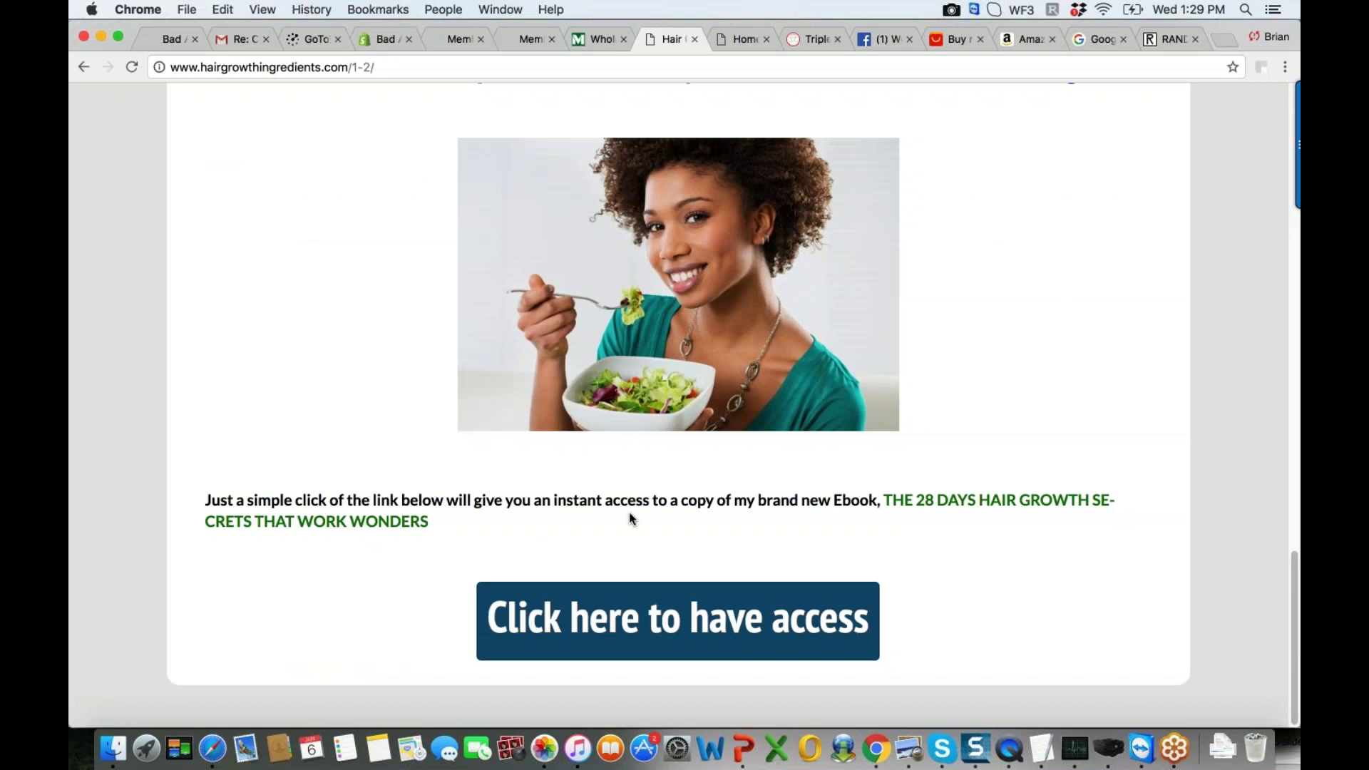
pyautogui.click(670, 623)
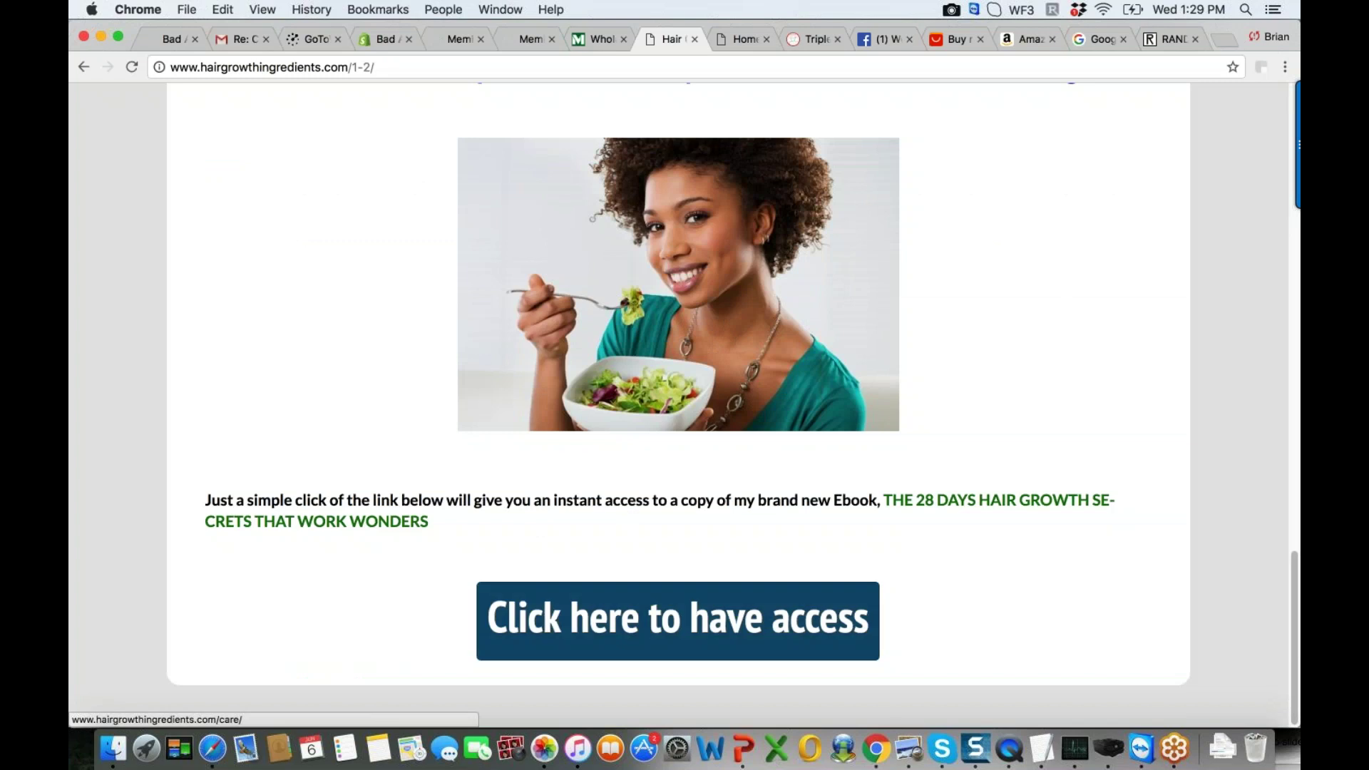
pyautogui.click(729, 631)
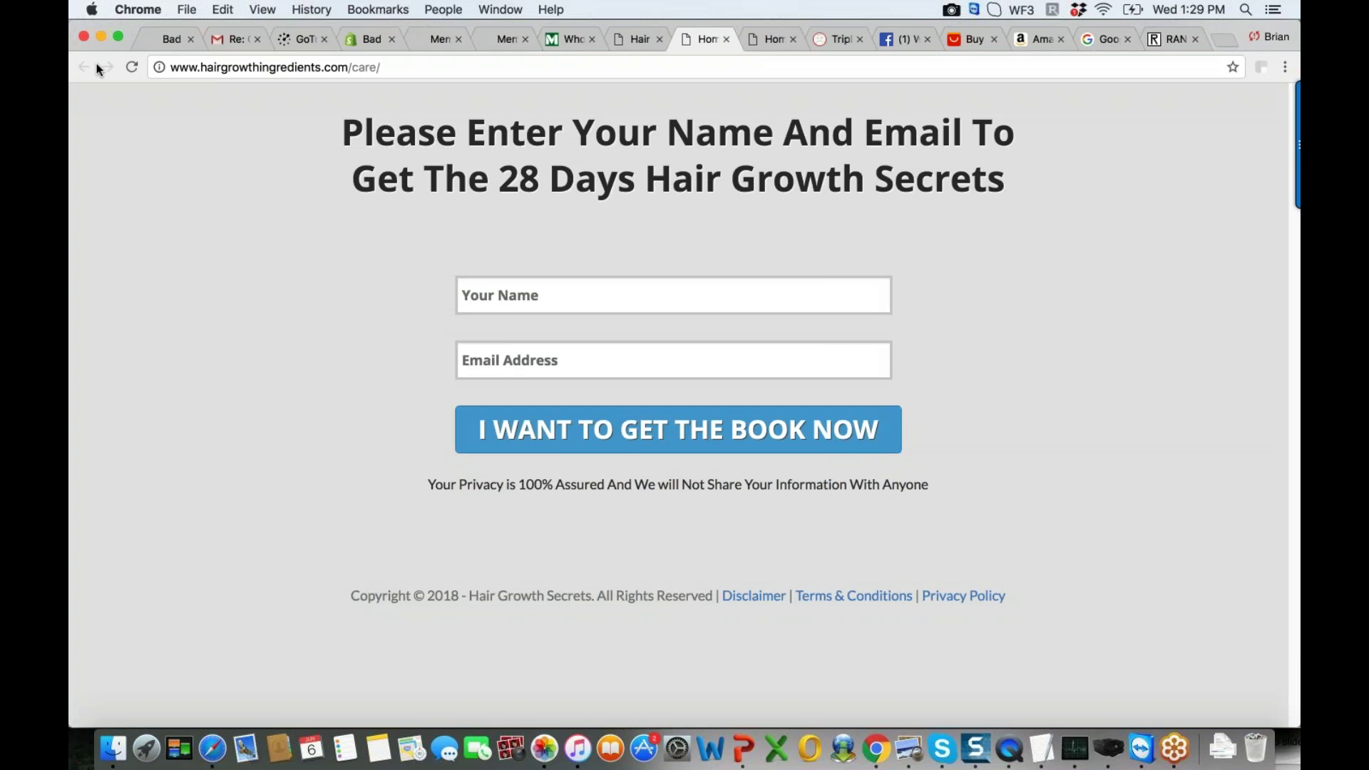
pyautogui.click(725, 40)
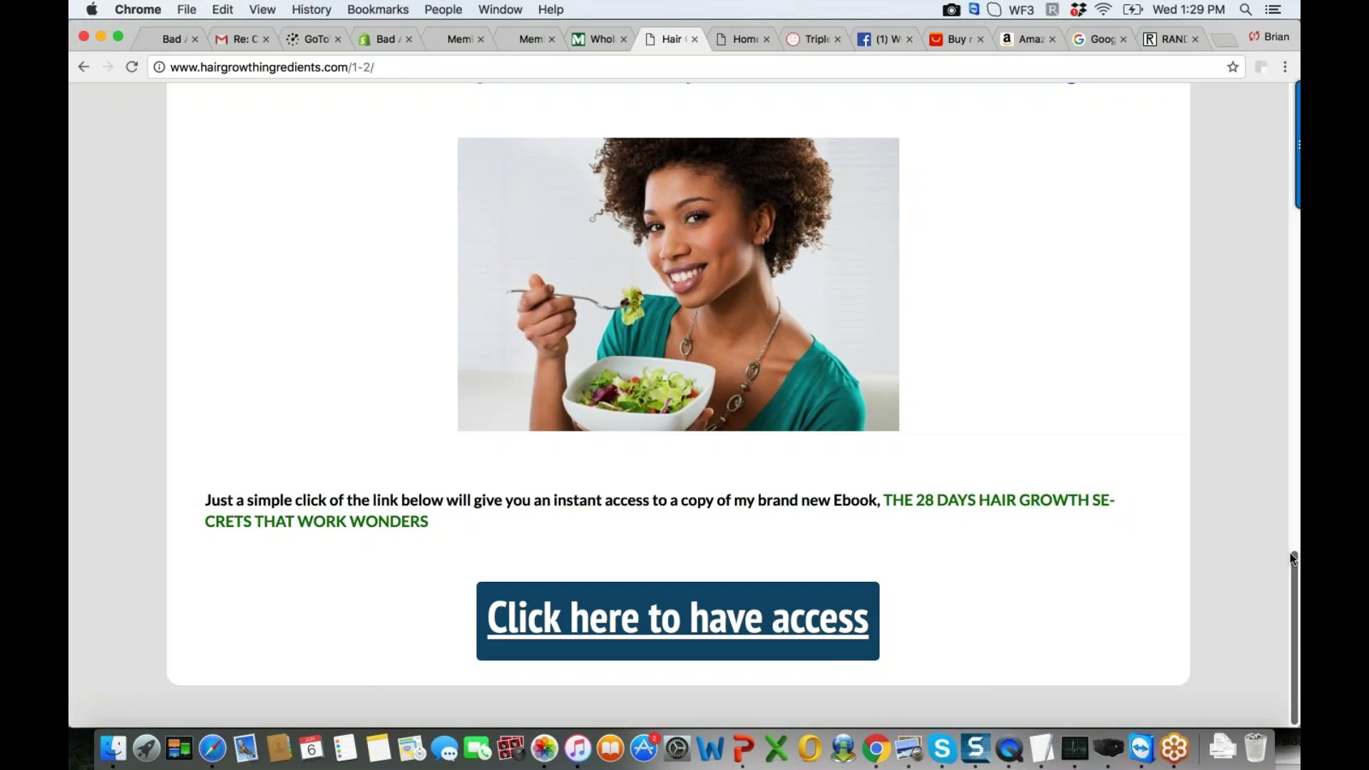
# Review the sales page's overall flow between the salad photo section and the red headline
pyautogui.moveTo(1290, 554); pyautogui.dragTo(1284, 452)
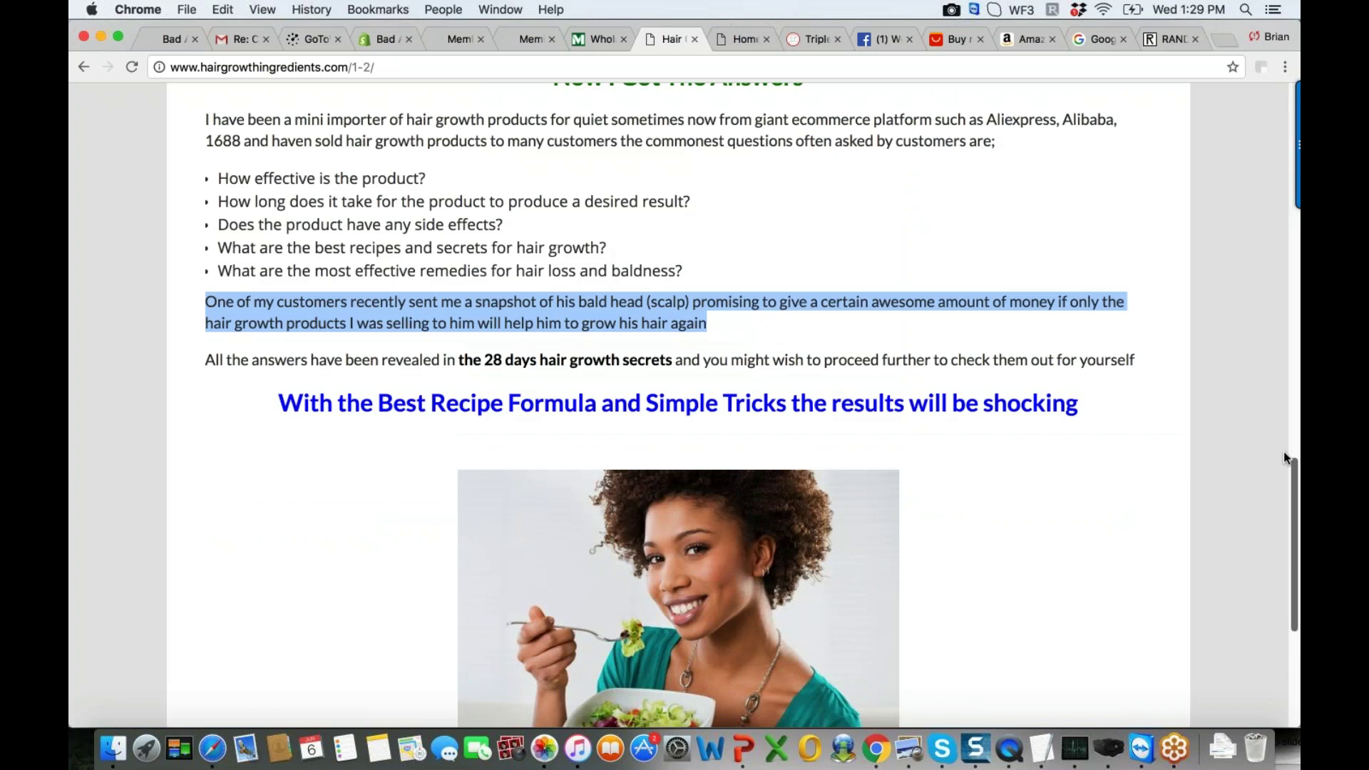
pyautogui.moveTo(1284, 453); pyautogui.dragTo(516, 145)
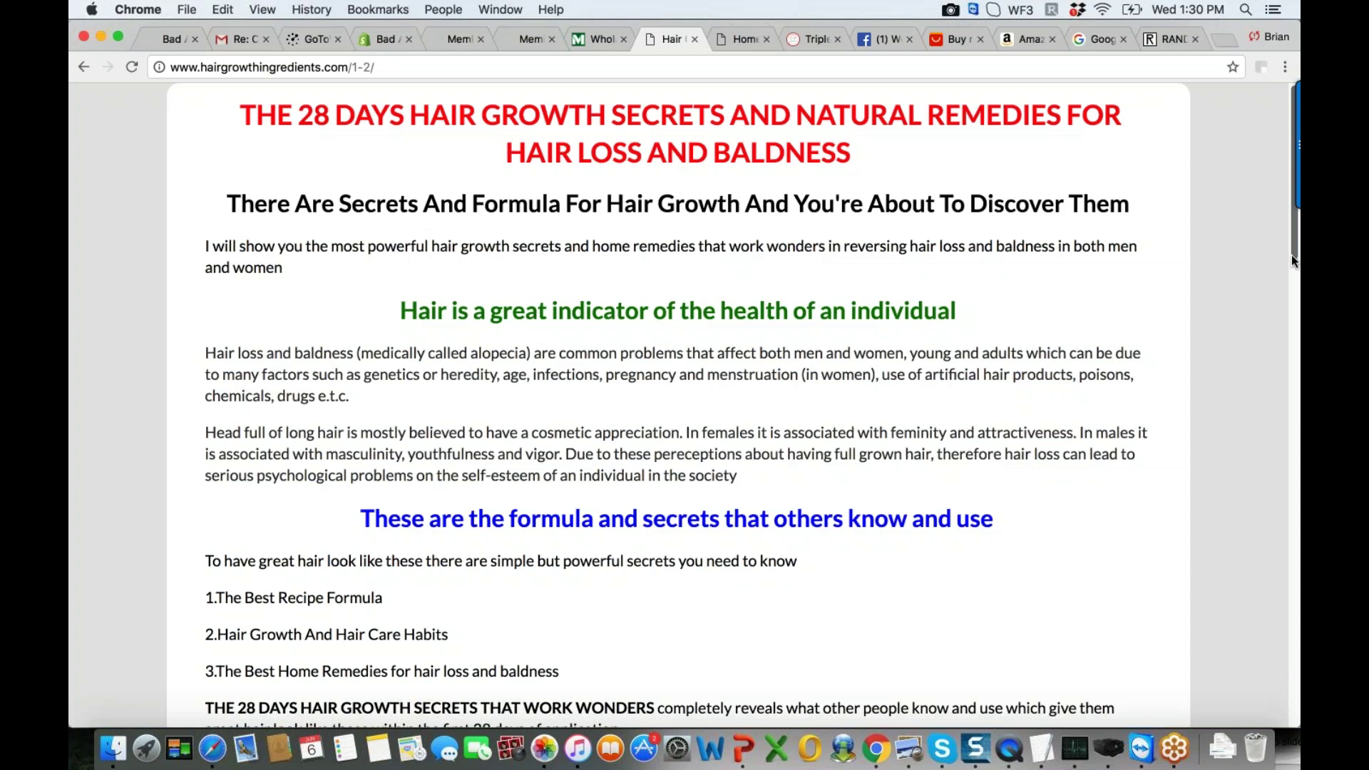
pyautogui.moveTo(1293, 259); pyautogui.dragTo(1282, 602)
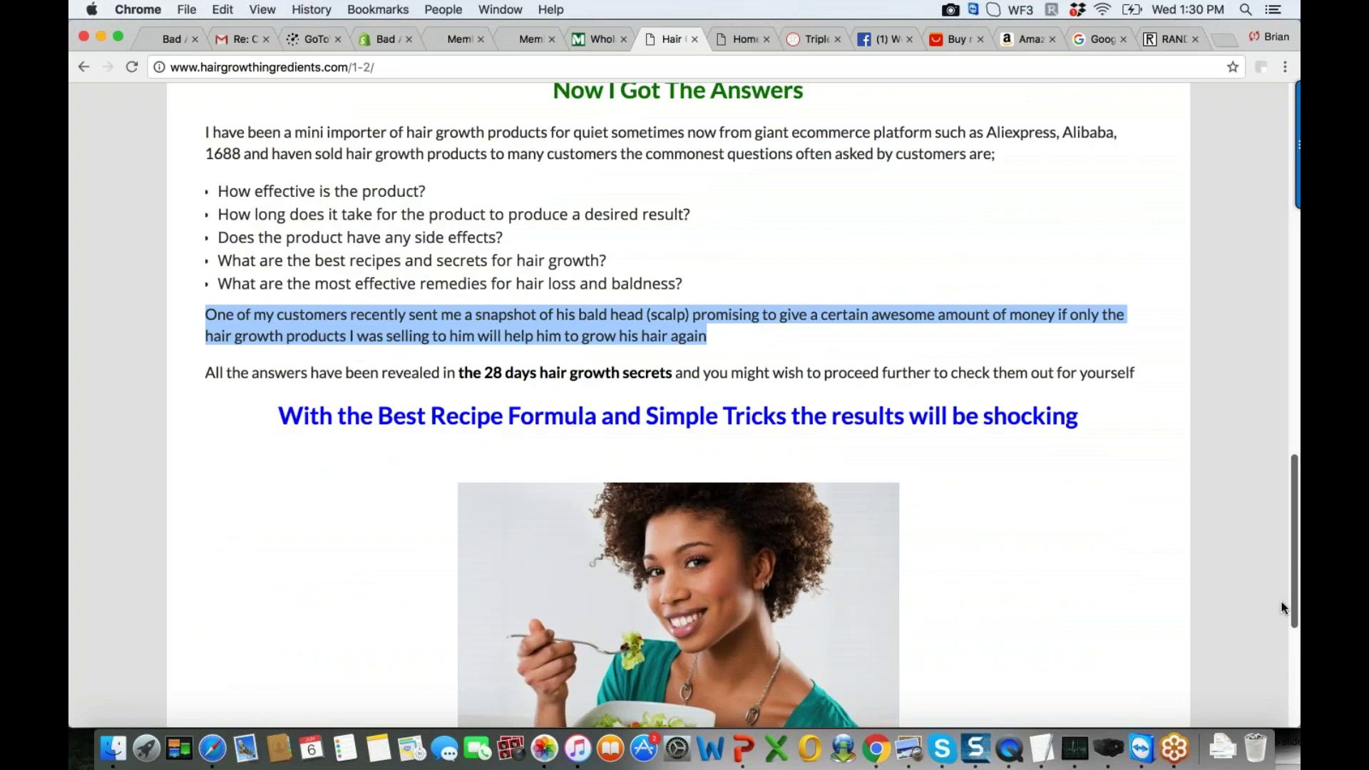
pyautogui.scroll(-2, 1282, 601)
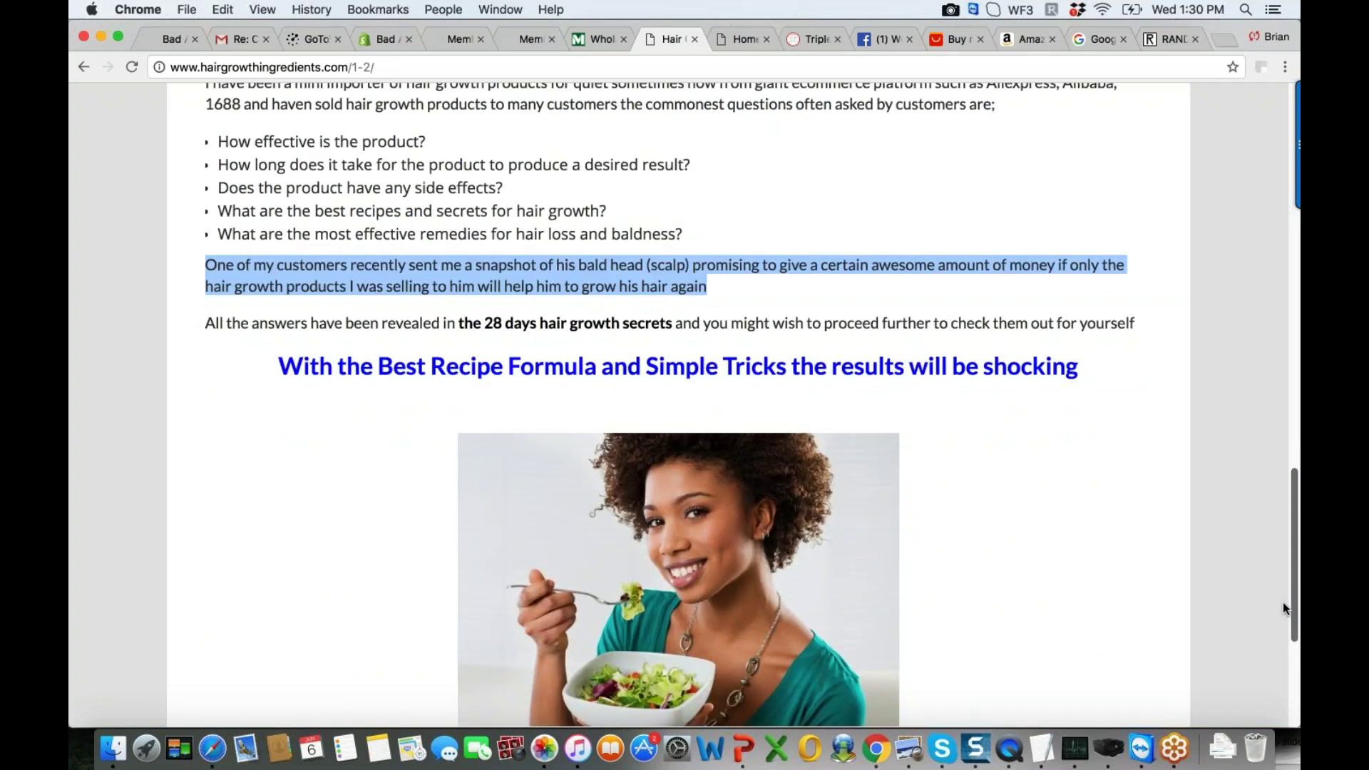
pyautogui.moveTo(1284, 608); pyautogui.dragTo(1288, 279)
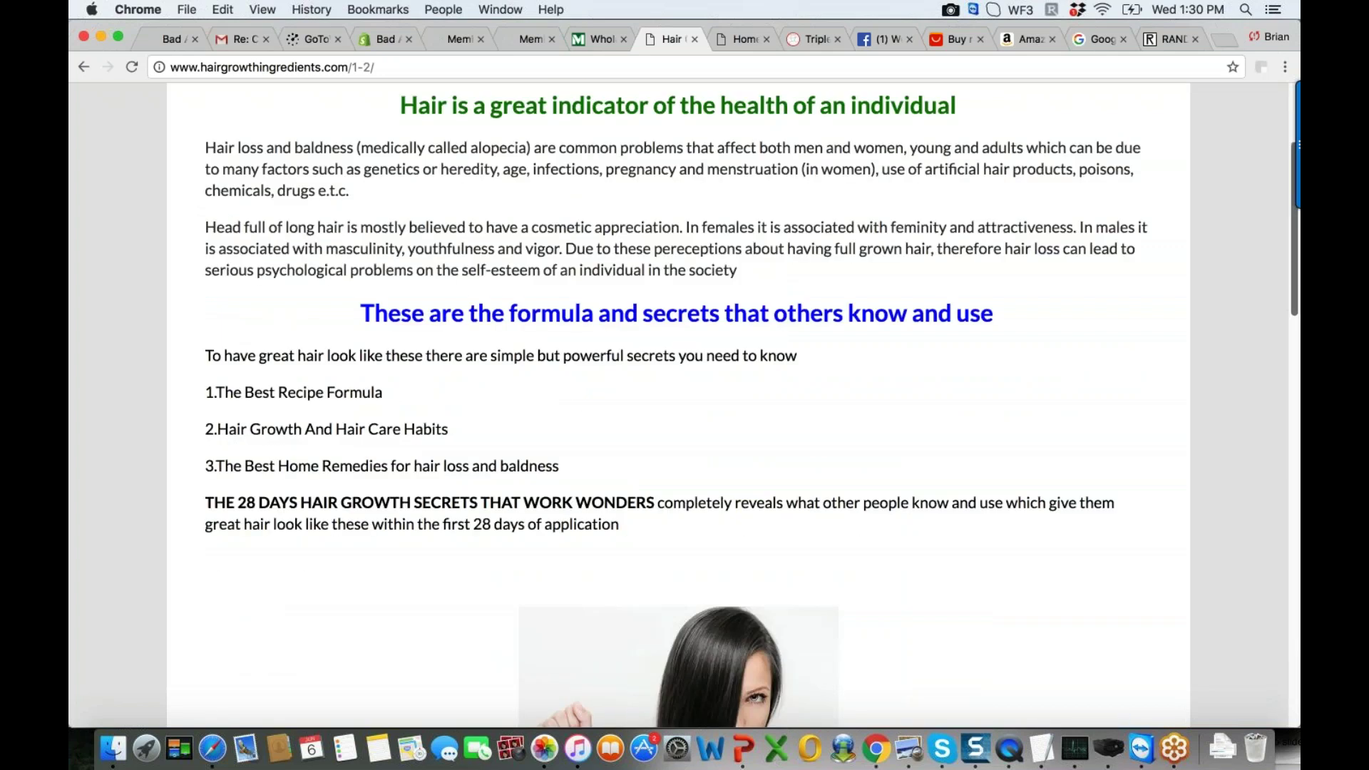
pyautogui.moveTo(1293, 272); pyautogui.dragTo(1288, 221)
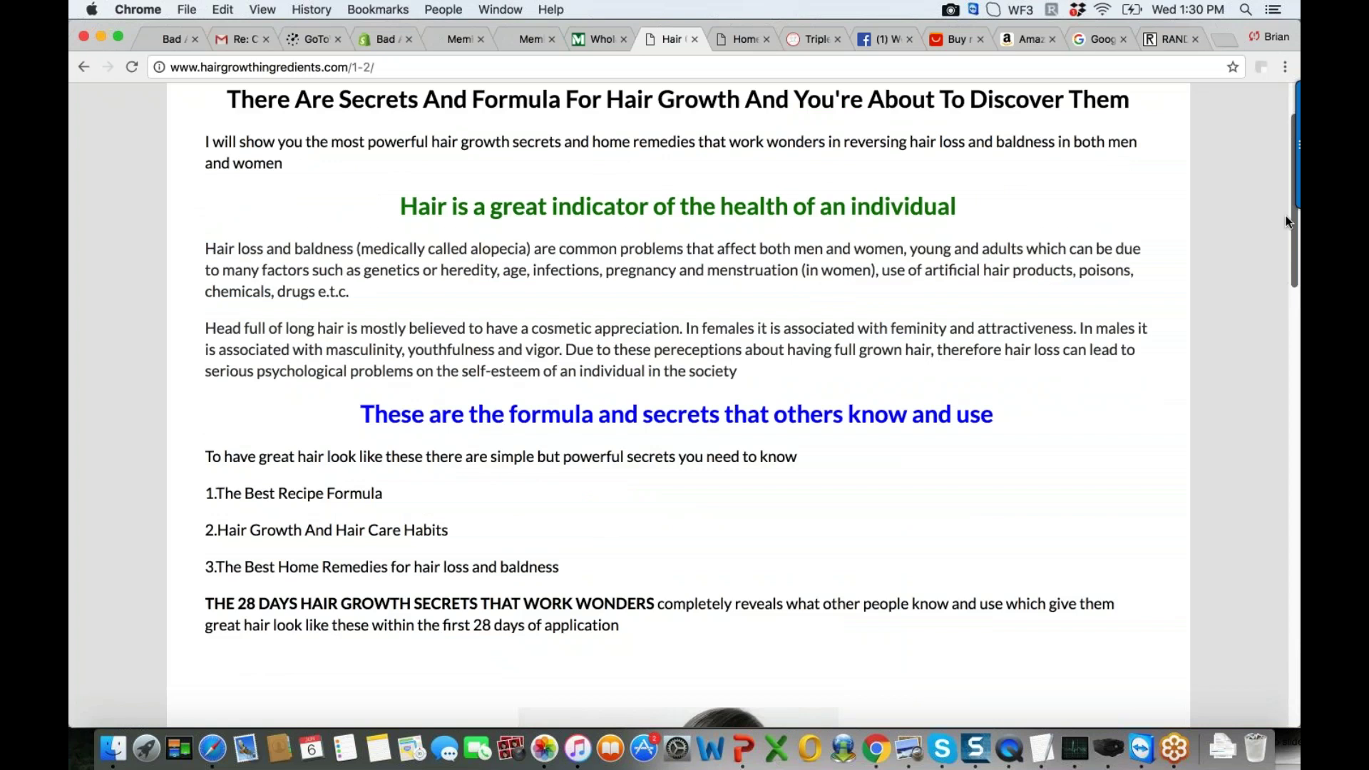
pyautogui.moveTo(1286, 215); pyautogui.dragTo(1275, 199)
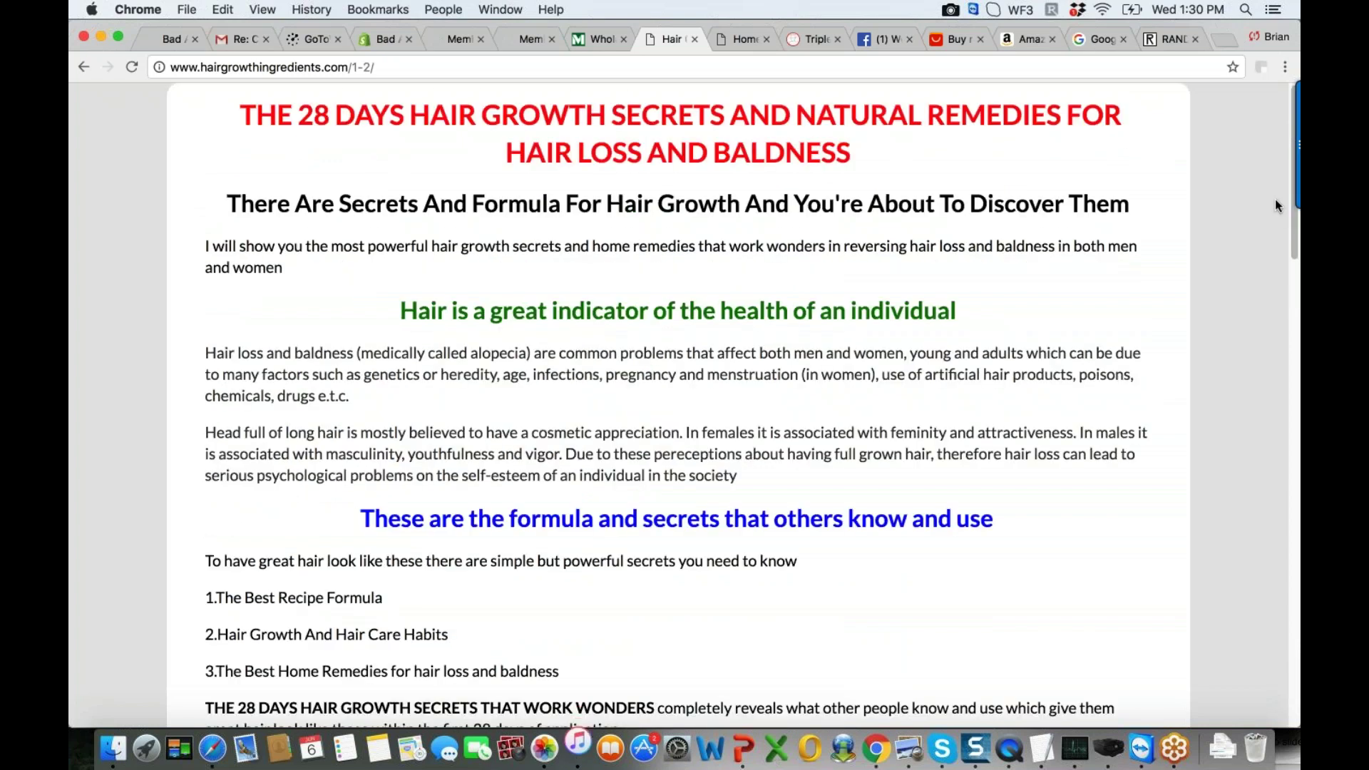
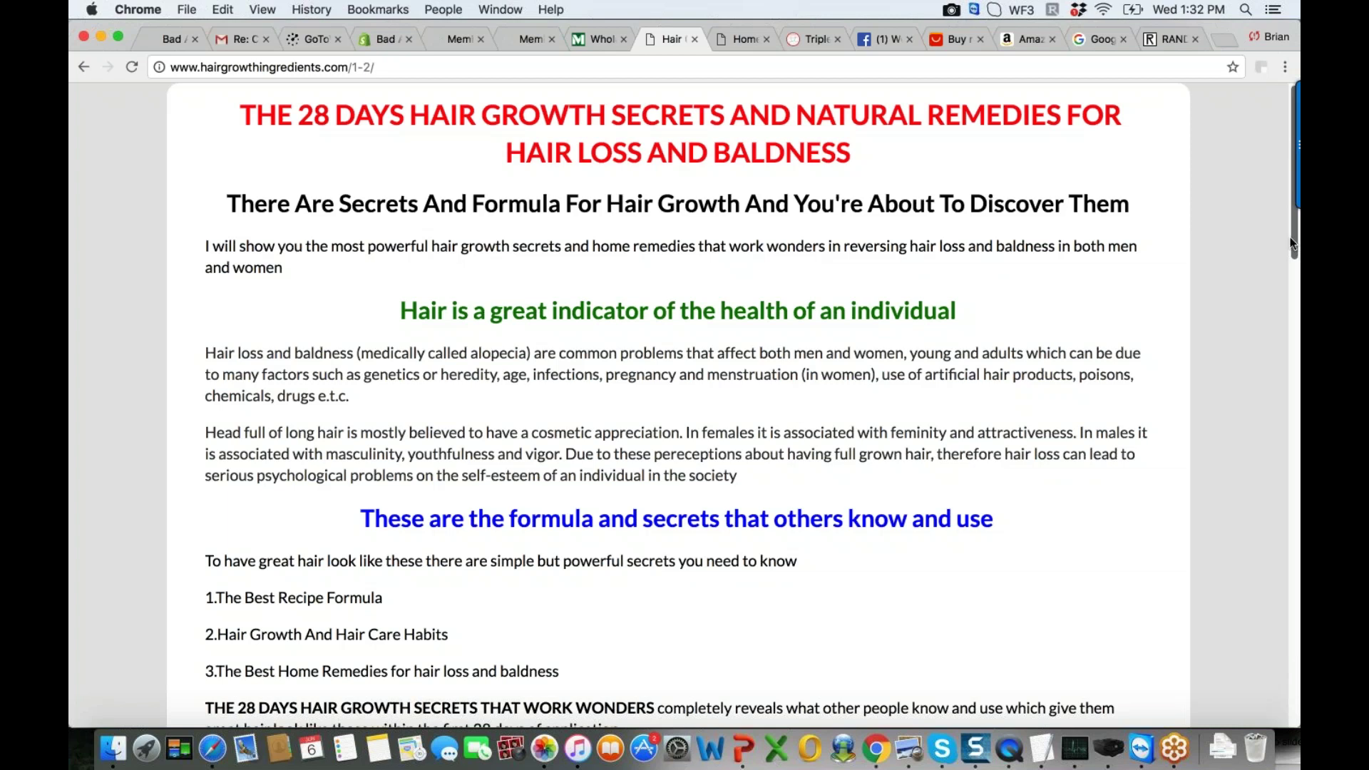
# Go over the page again from the list of three hair growth secrets through the photos to the common customer questions
pyautogui.moveTo(1291, 237); pyautogui.dragTo(1297, 329)
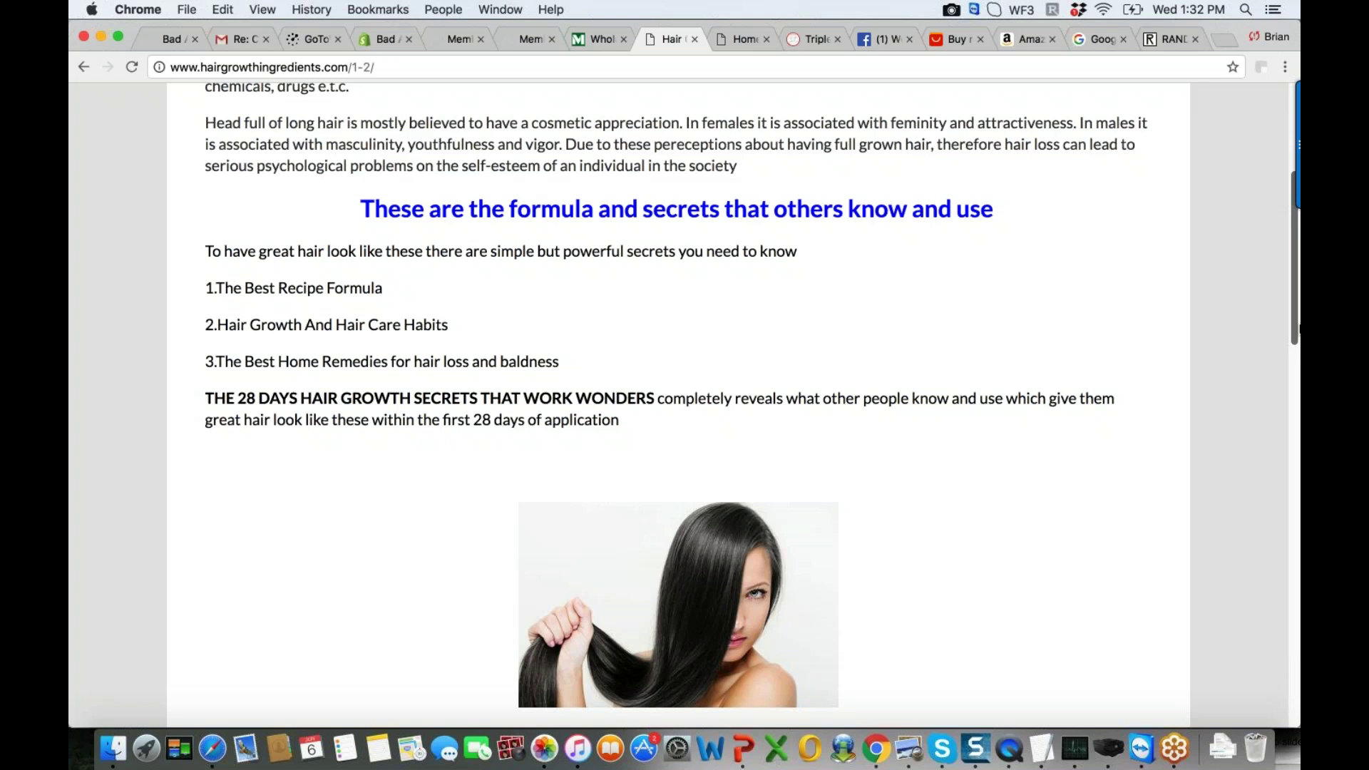
pyautogui.moveTo(1298, 328); pyautogui.dragTo(1298, 332)
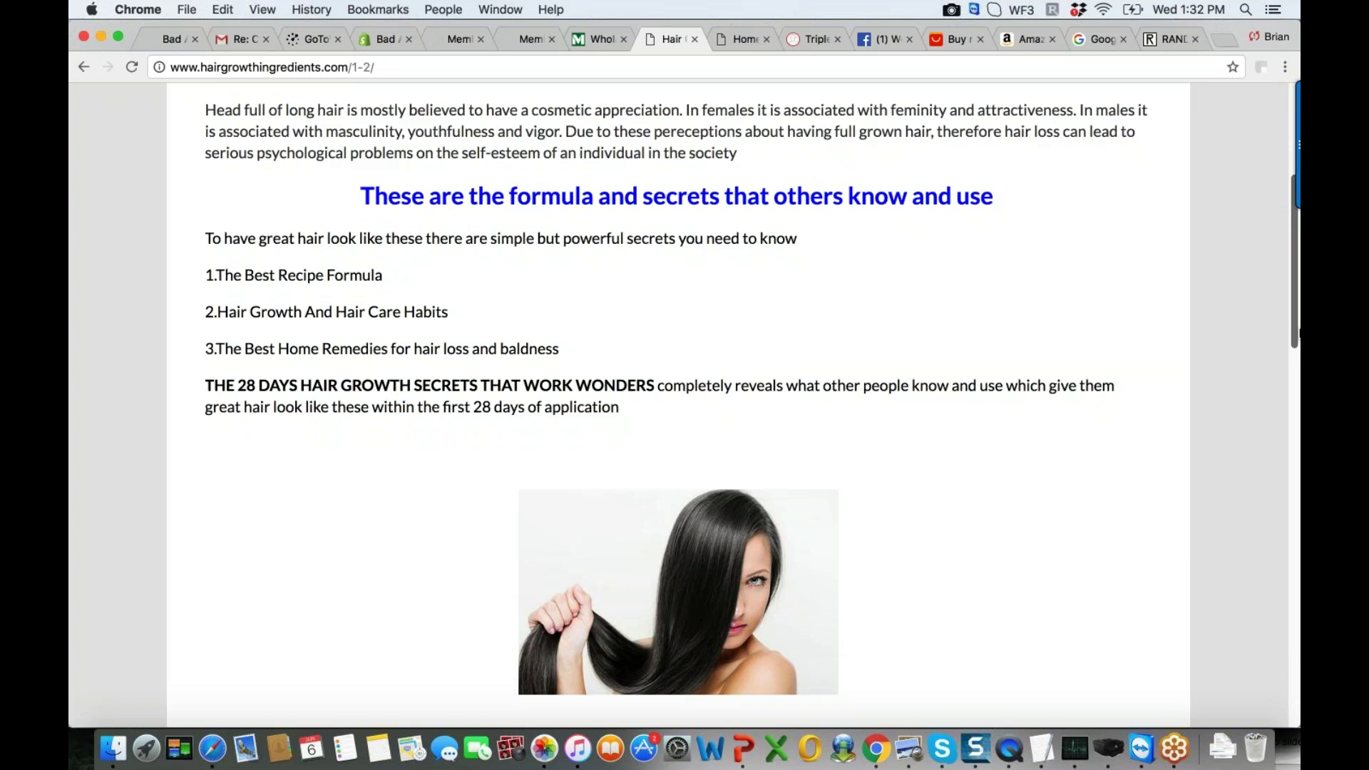
pyautogui.moveTo(1298, 332); pyautogui.dragTo(1298, 347)
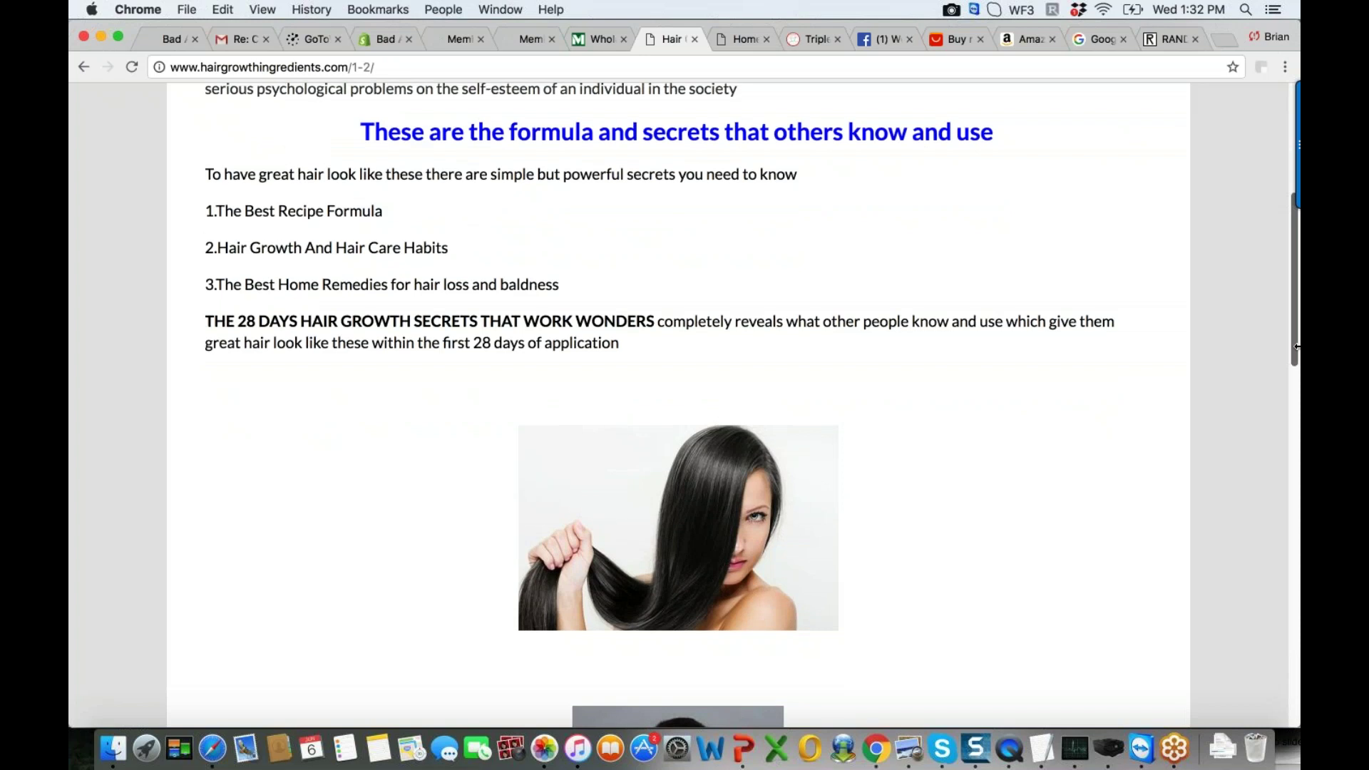
pyautogui.moveTo(1298, 346); pyautogui.dragTo(1298, 365)
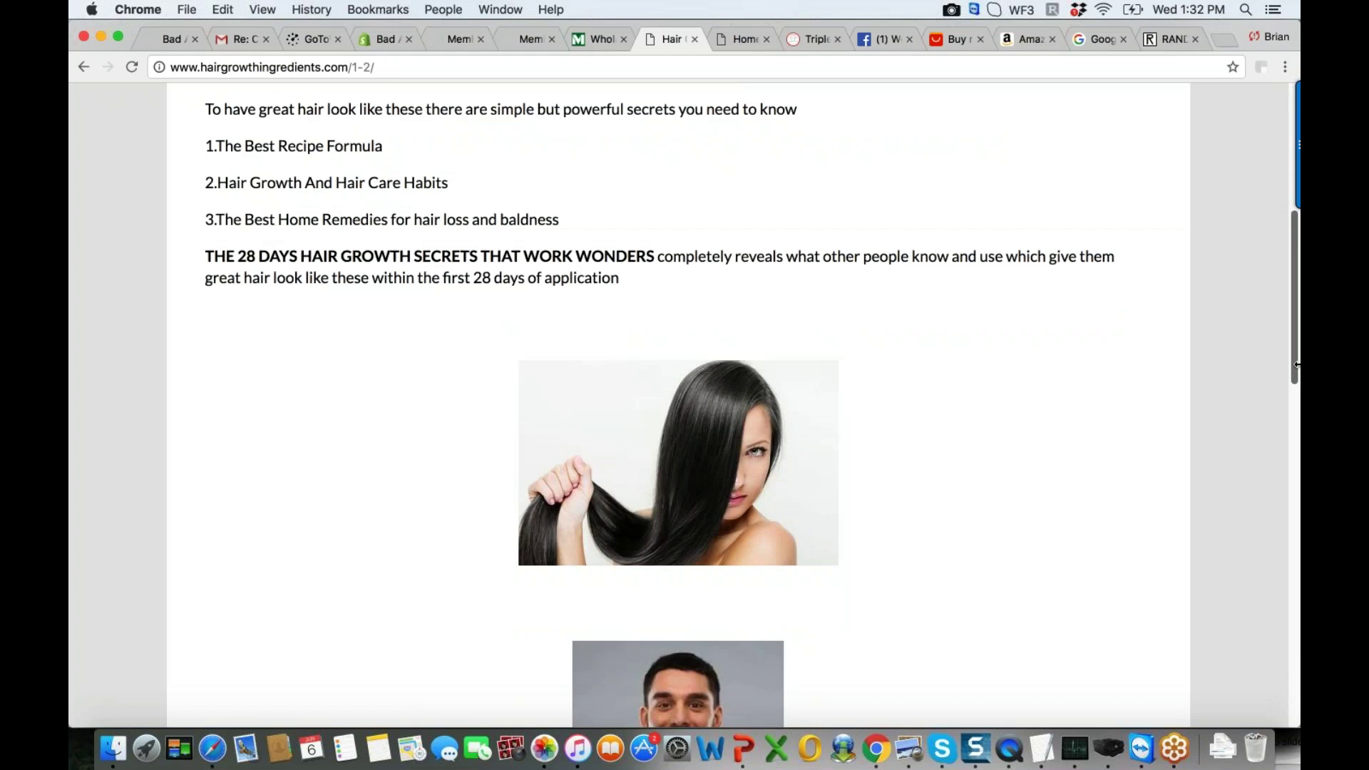
pyautogui.moveTo(1297, 364); pyautogui.dragTo(1298, 495)
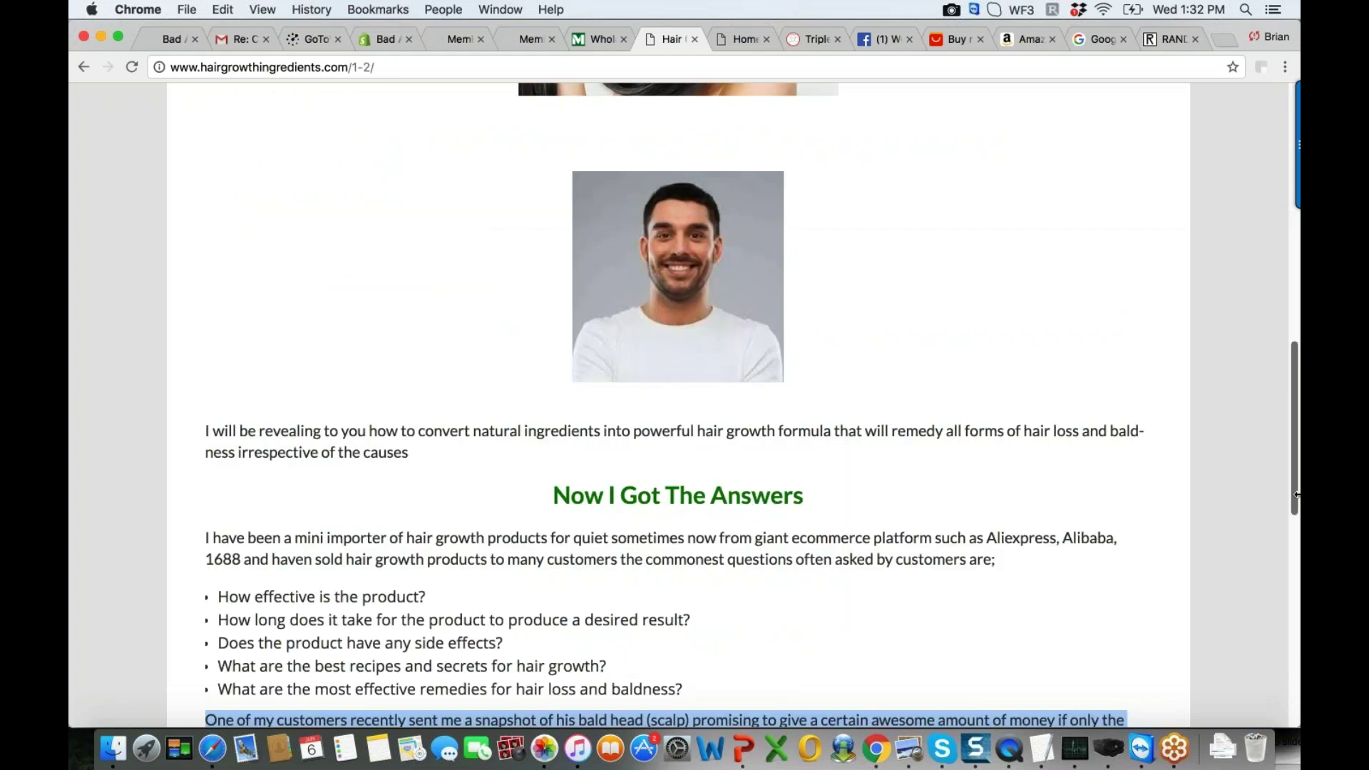
pyautogui.moveTo(1297, 495); pyautogui.dragTo(1297, 562)
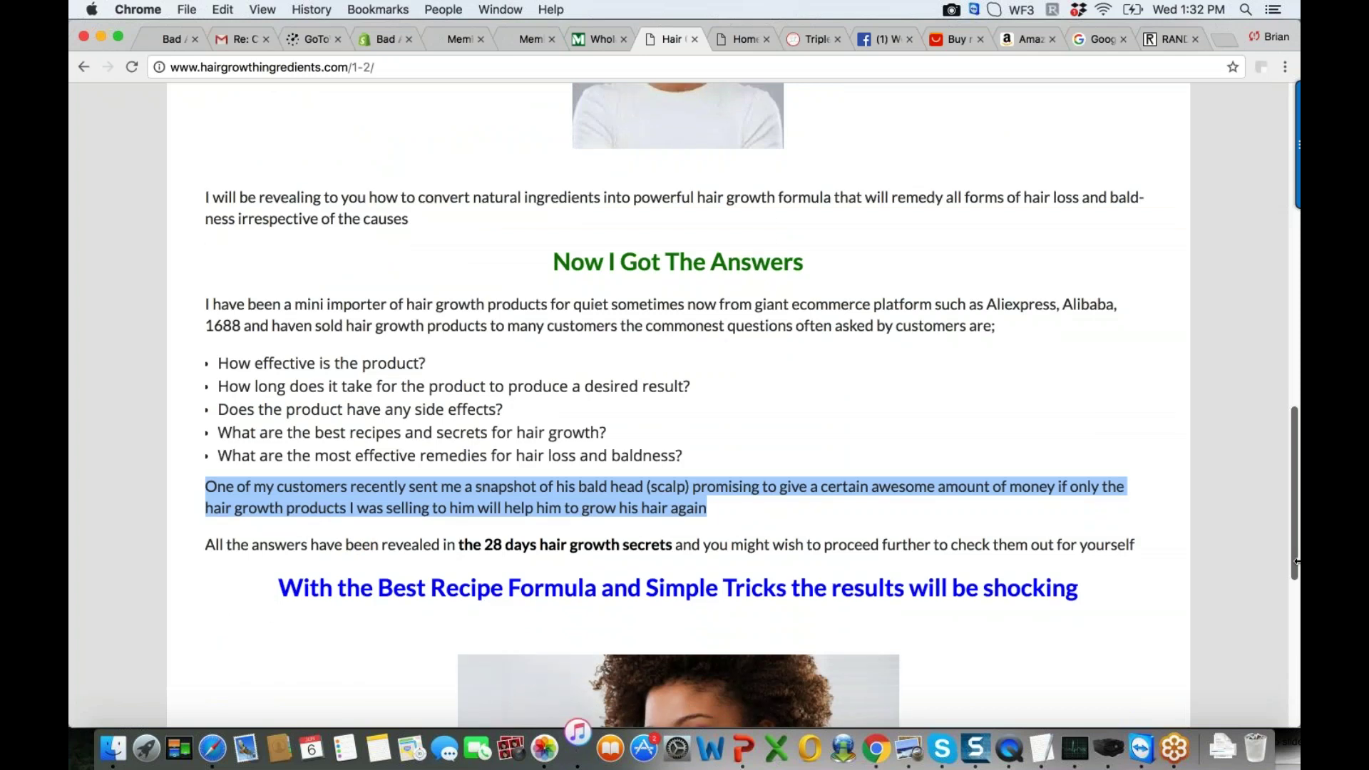
# Review the sales page again, from the common customer questions and hair growth secrets list to the ebook access link at its end
pyautogui.moveTo(1297, 561); pyautogui.dragTo(1298, 579)
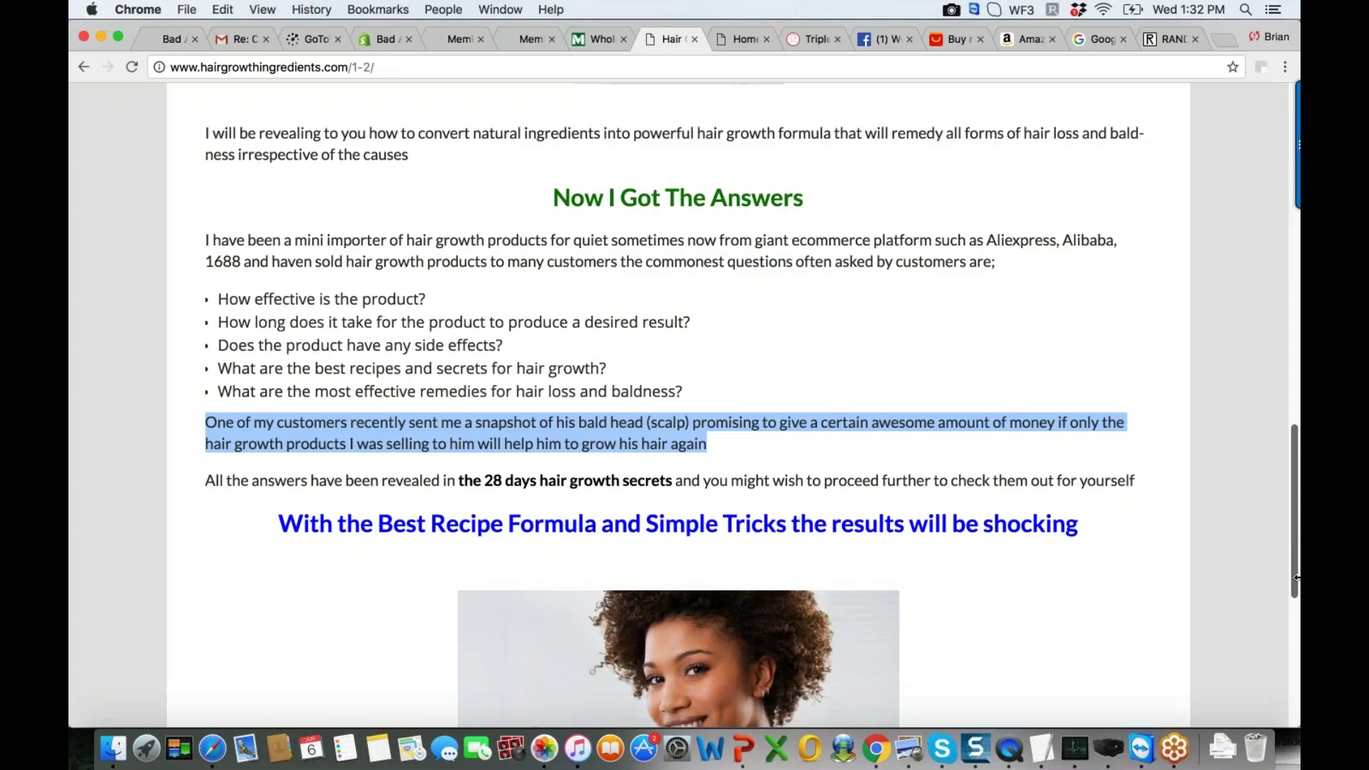
pyautogui.moveTo(1298, 578); pyautogui.dragTo(1297, 583)
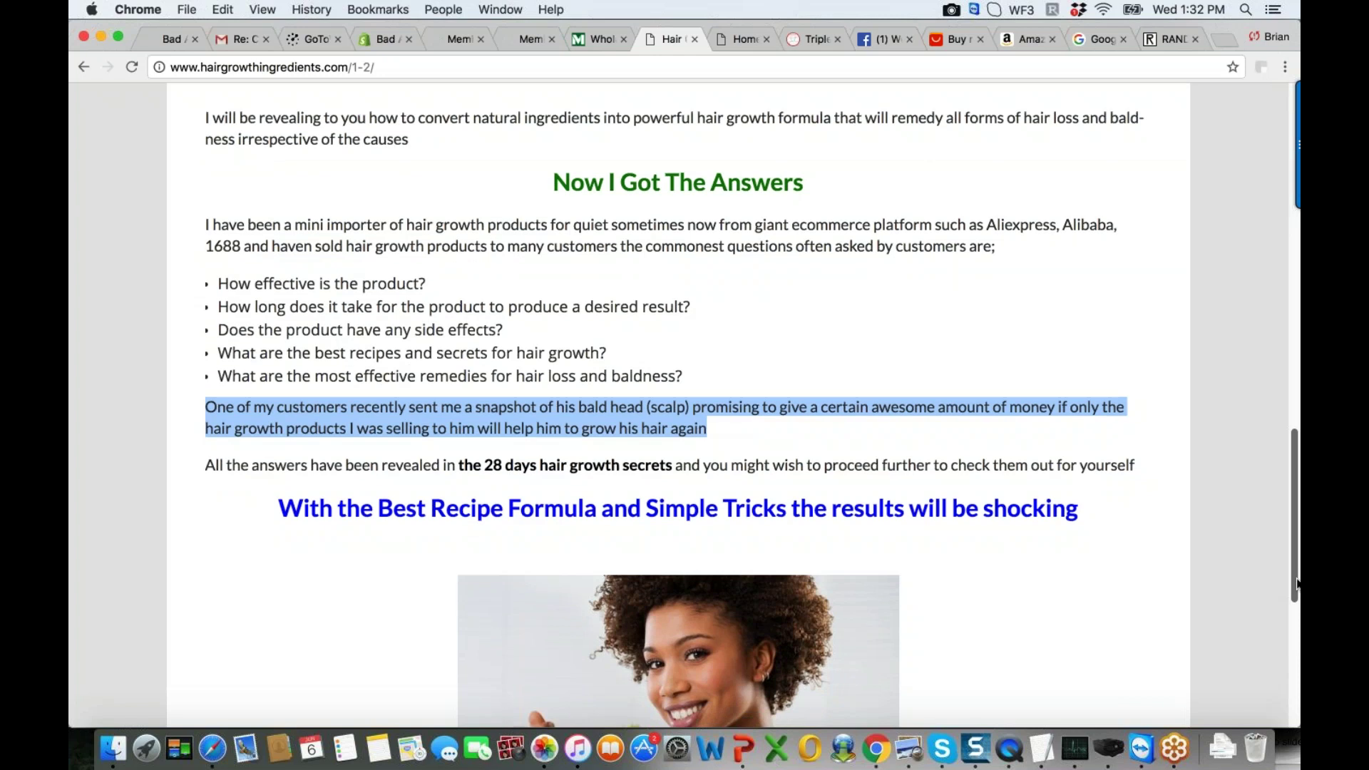
pyautogui.moveTo(1297, 583); pyautogui.dragTo(1297, 585)
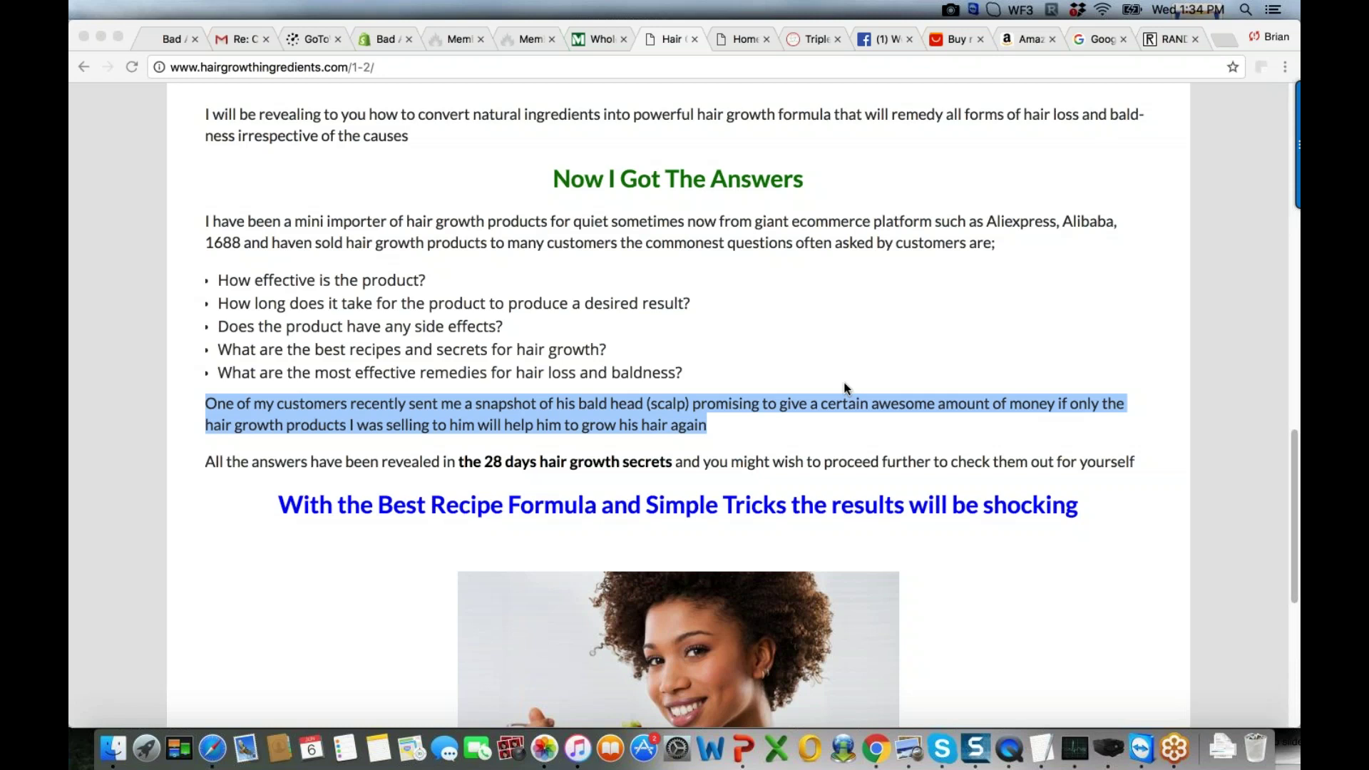
pyautogui.click(940, 419)
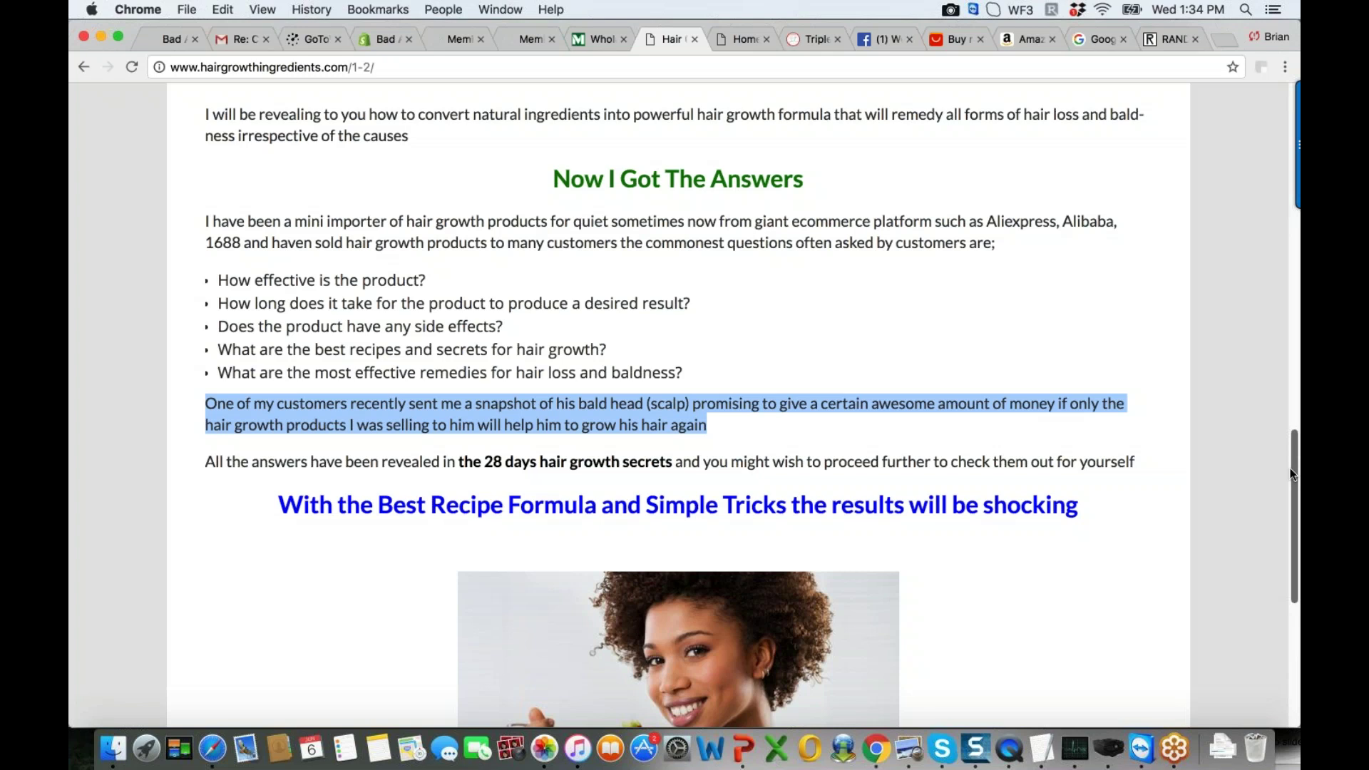
pyautogui.scroll(-1, 1290, 485)
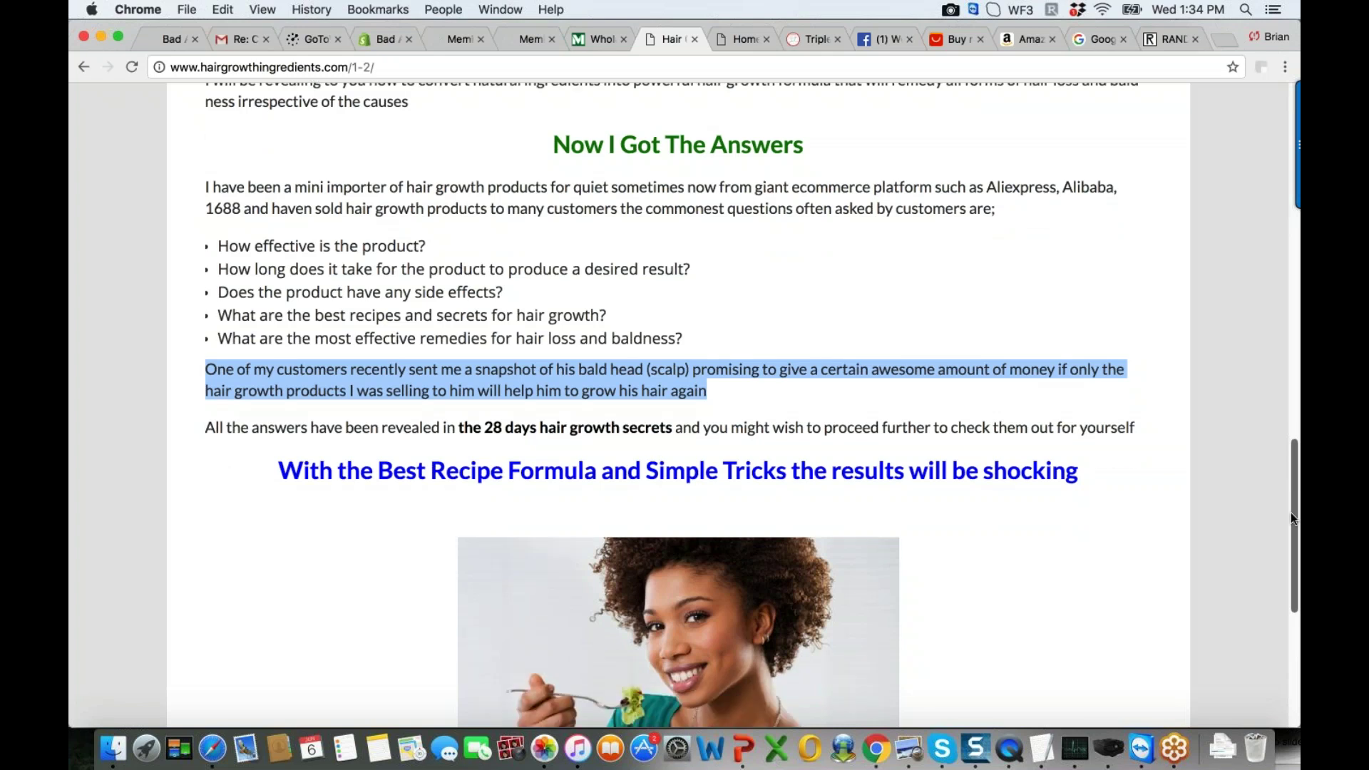
pyautogui.moveTo(1290, 512); pyautogui.dragTo(1260, 99)
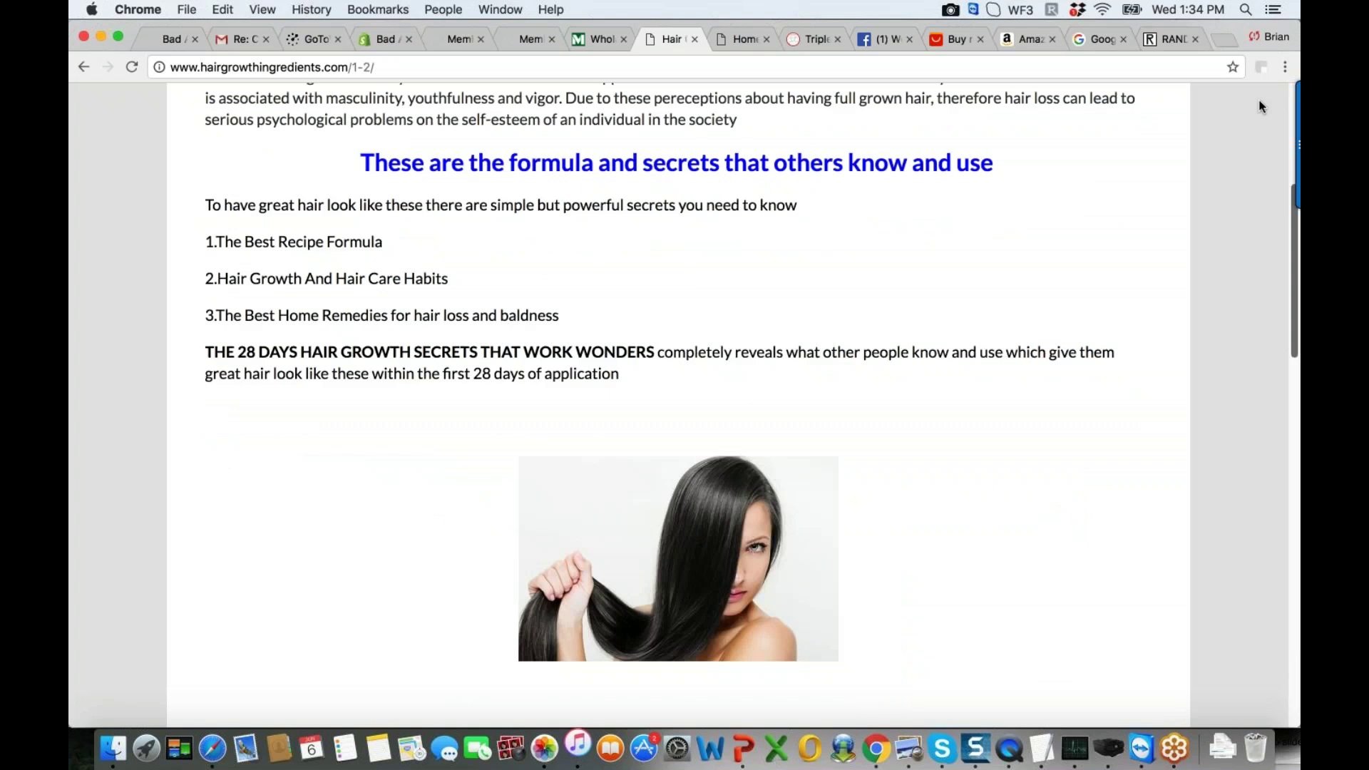
pyautogui.scroll(-1, 1263, 230)
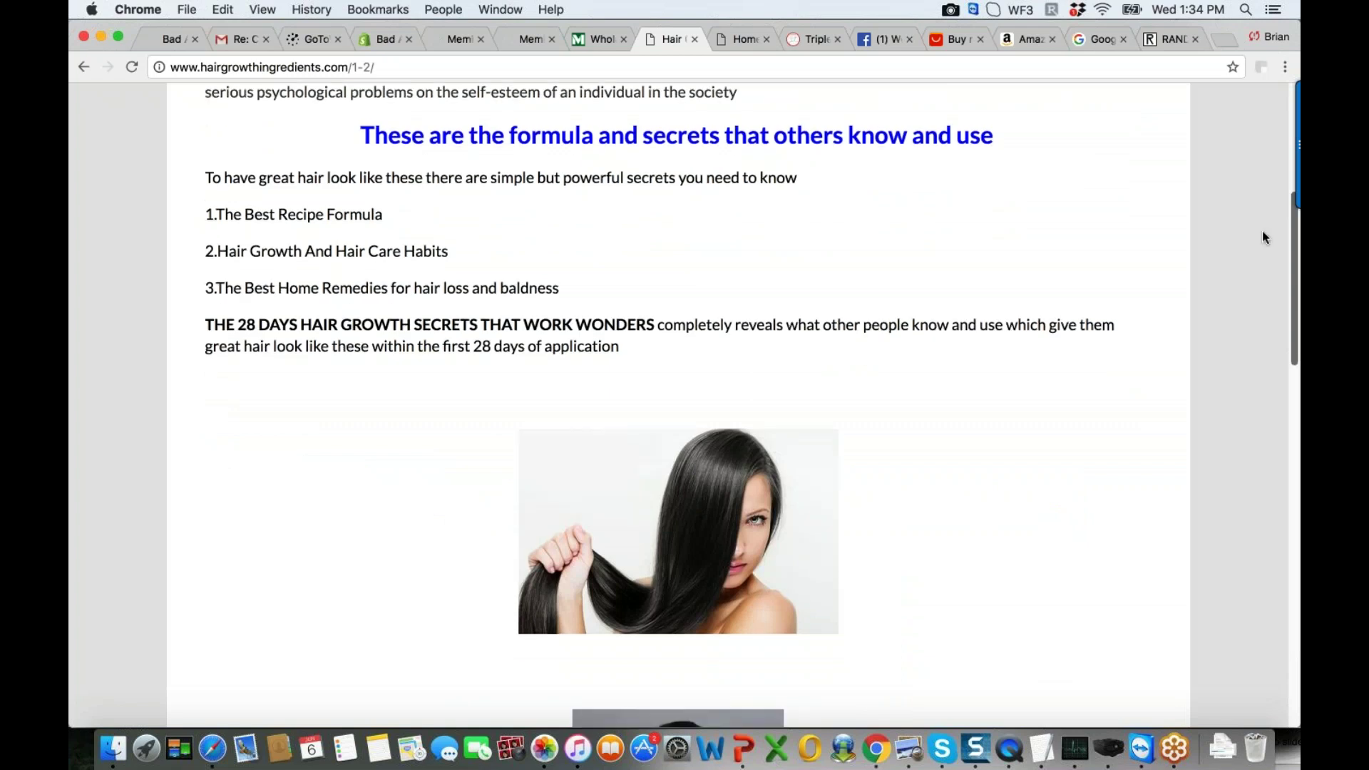
pyautogui.moveTo(1292, 238); pyautogui.dragTo(1291, 597)
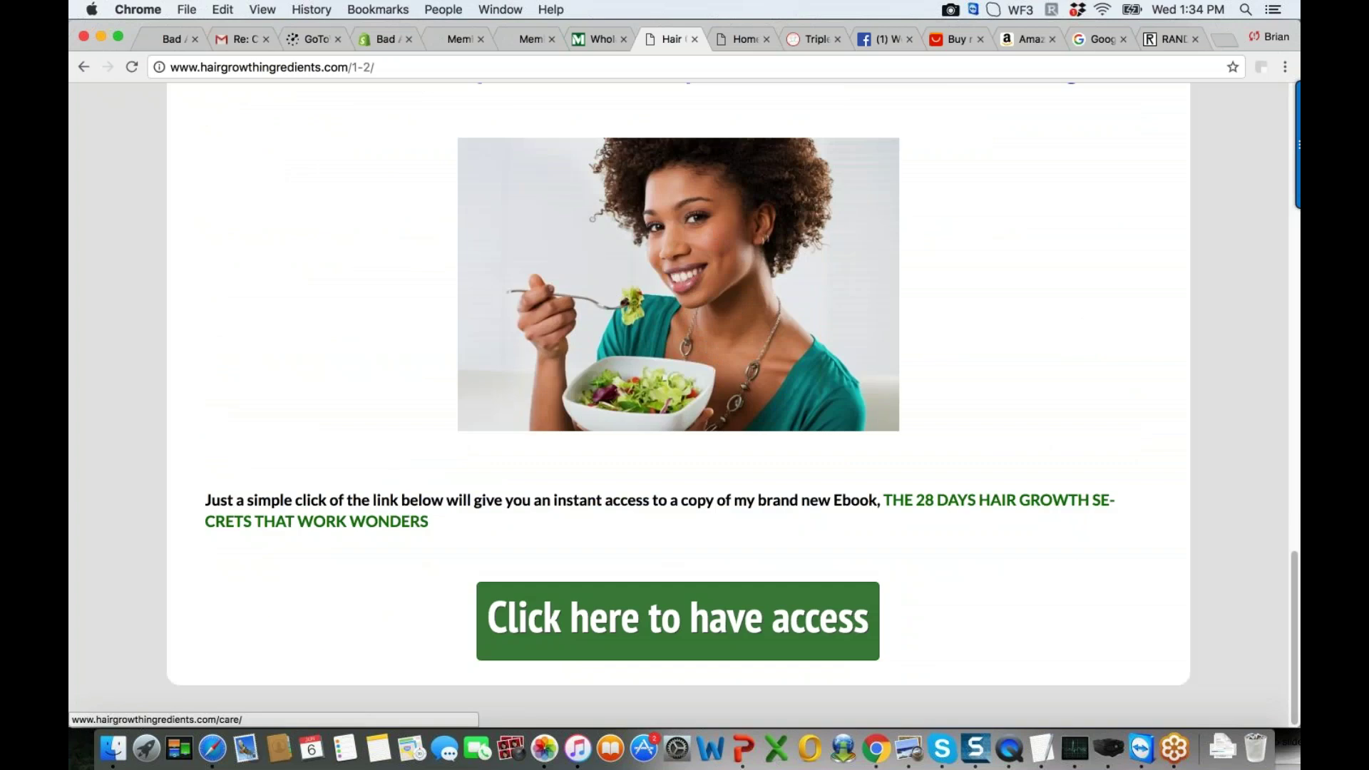
# Open the ebook opt-in page from "Click here to have access" and submit the form with the name Test and a dummy email address
pyautogui.click(678, 621)
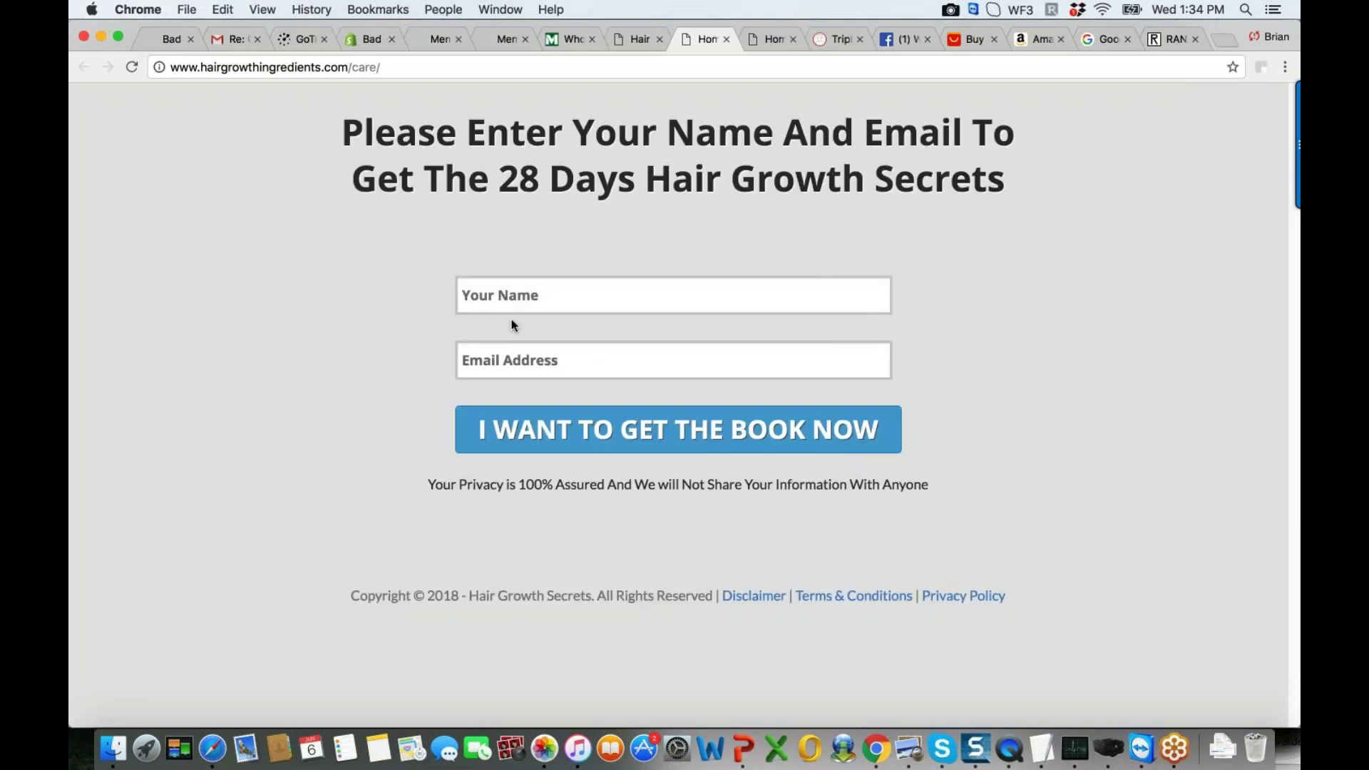
pyautogui.click(480, 295)
pyautogui.write('Test')
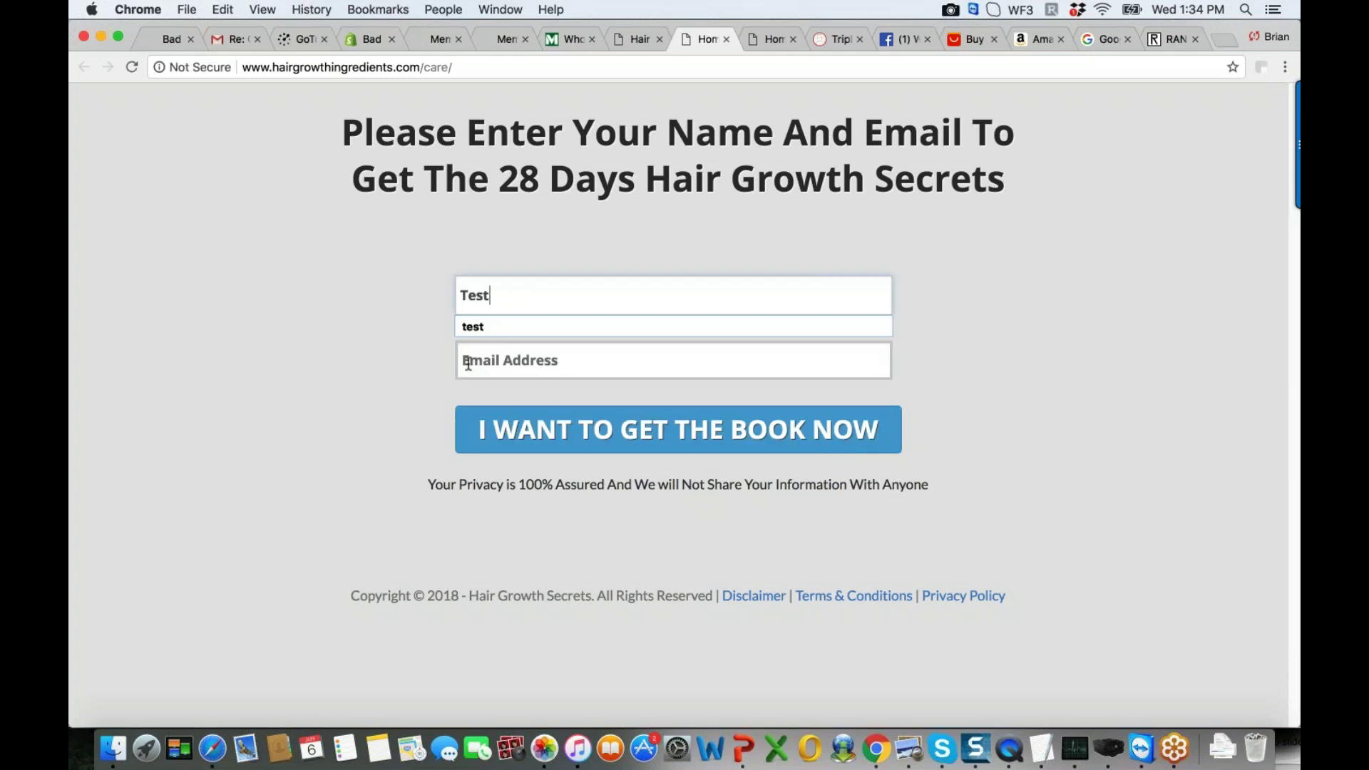
pyautogui.click(468, 363)
pyautogui.press('Escape')
pyautogui.click(476, 360)
pyautogui.write('testtesttest@testtesttest.com')
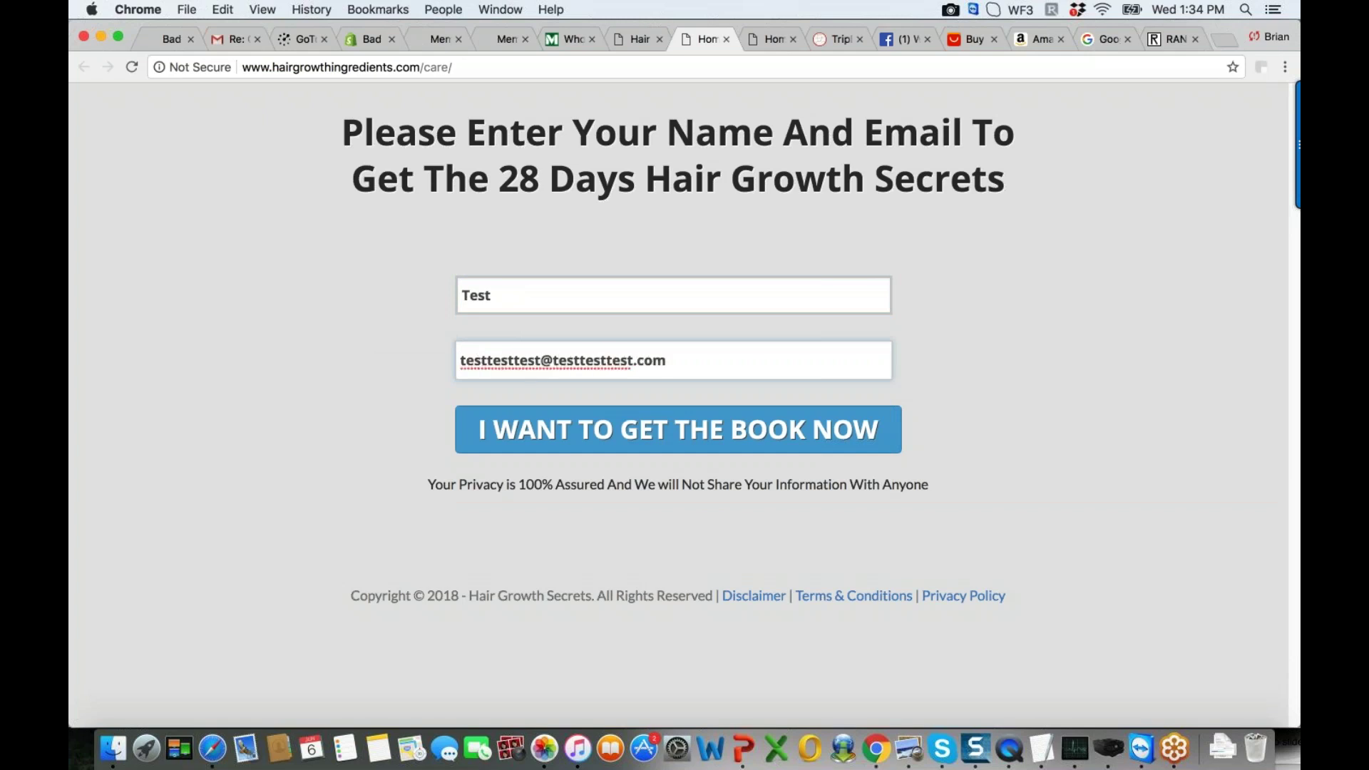
pyautogui.click(728, 440)
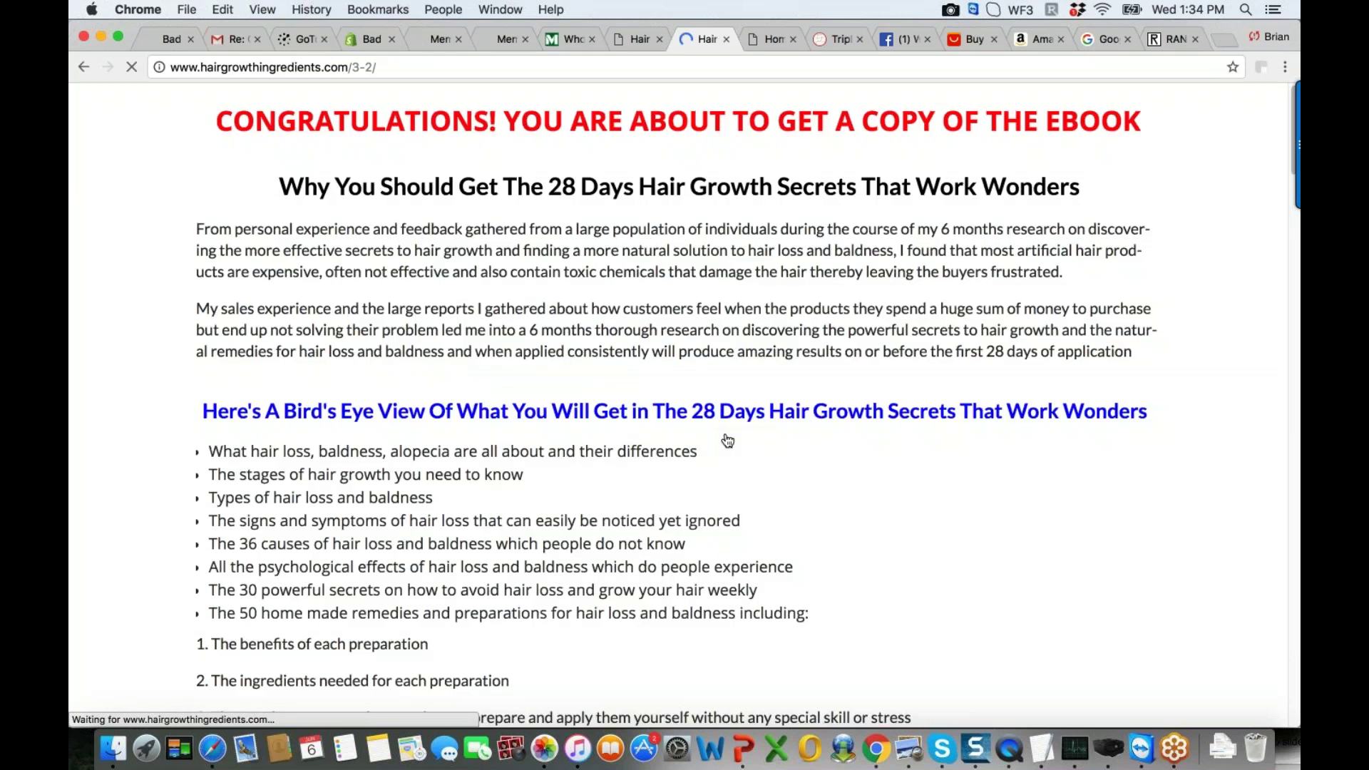
# Read the ebook offer page's home remedy advantages, book cover image and list of free special bonuses
pyautogui.scroll(-10, 727, 441)
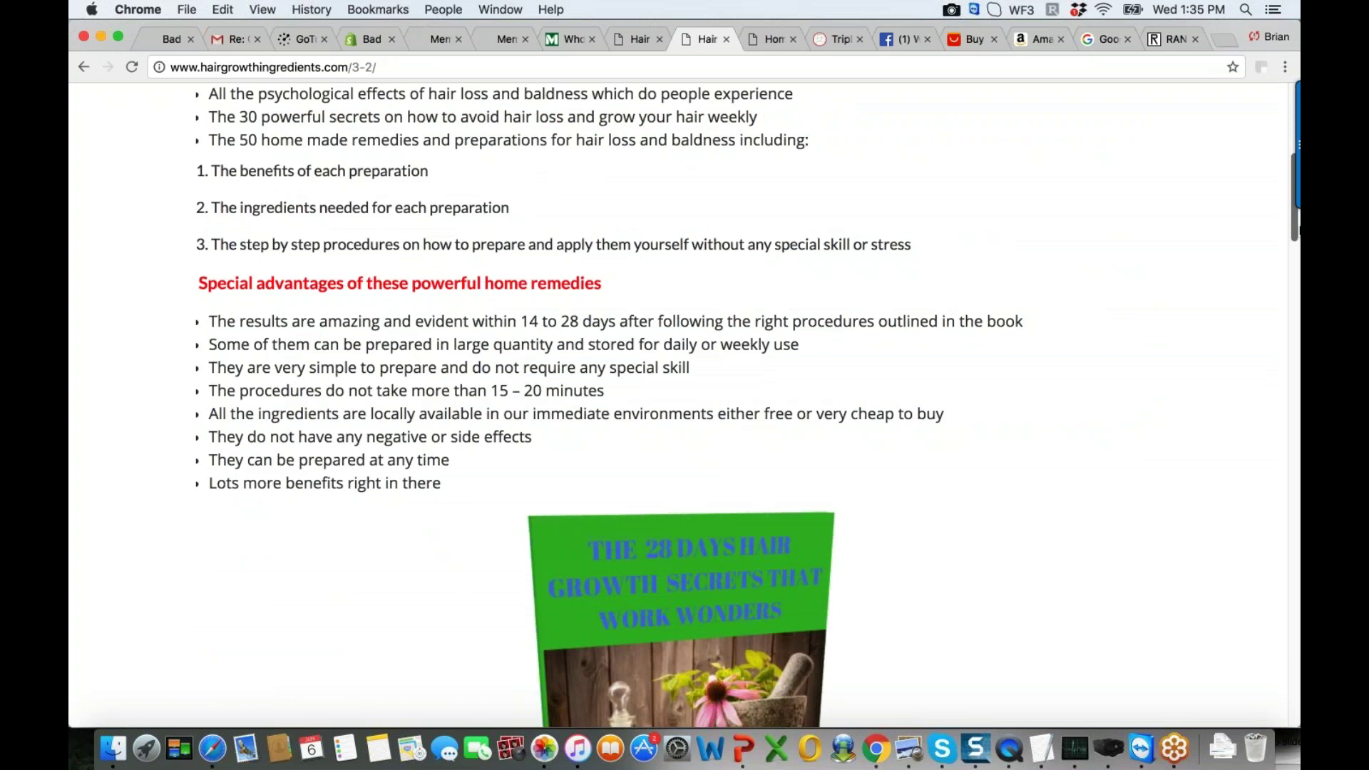
pyautogui.moveTo(1298, 228); pyautogui.dragTo(1298, 278)
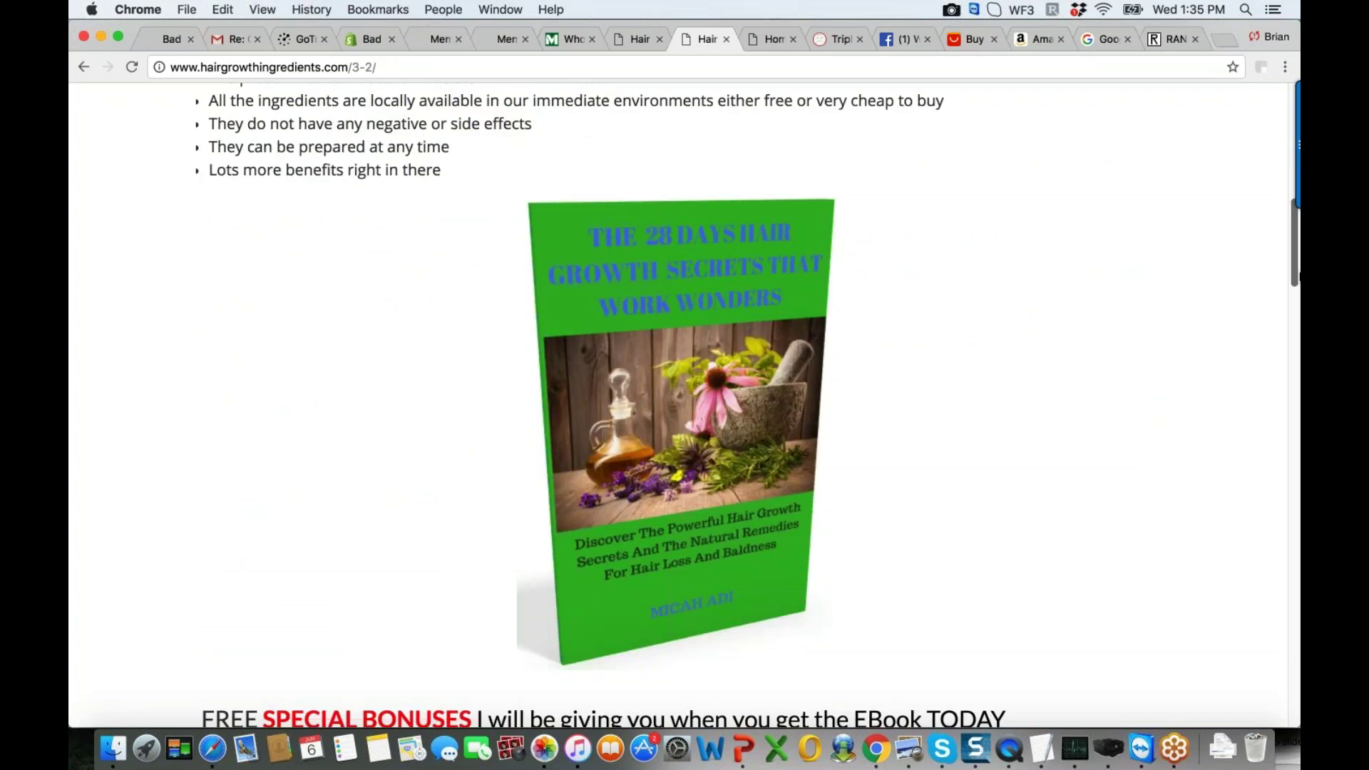
pyautogui.moveTo(1299, 278); pyautogui.dragTo(1298, 289)
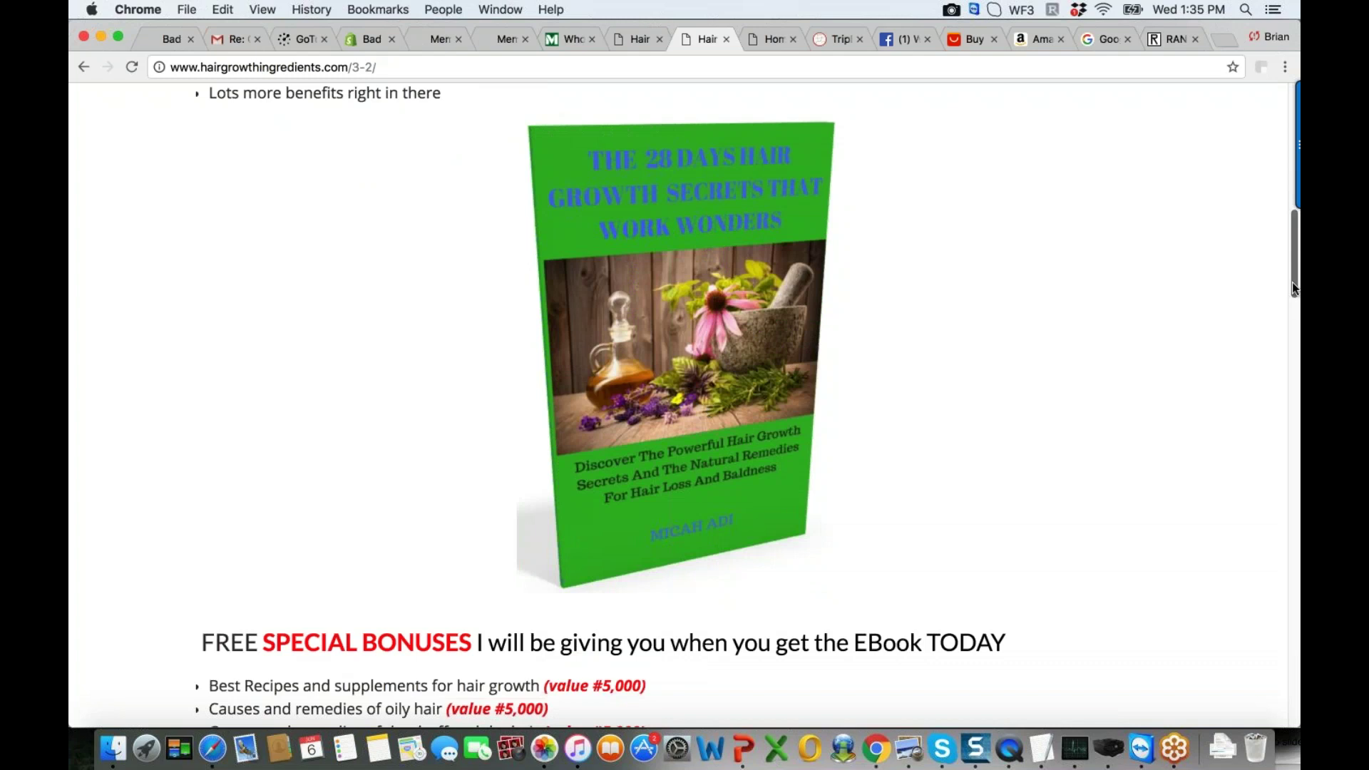
pyautogui.moveTo(1293, 288); pyautogui.dragTo(1293, 309)
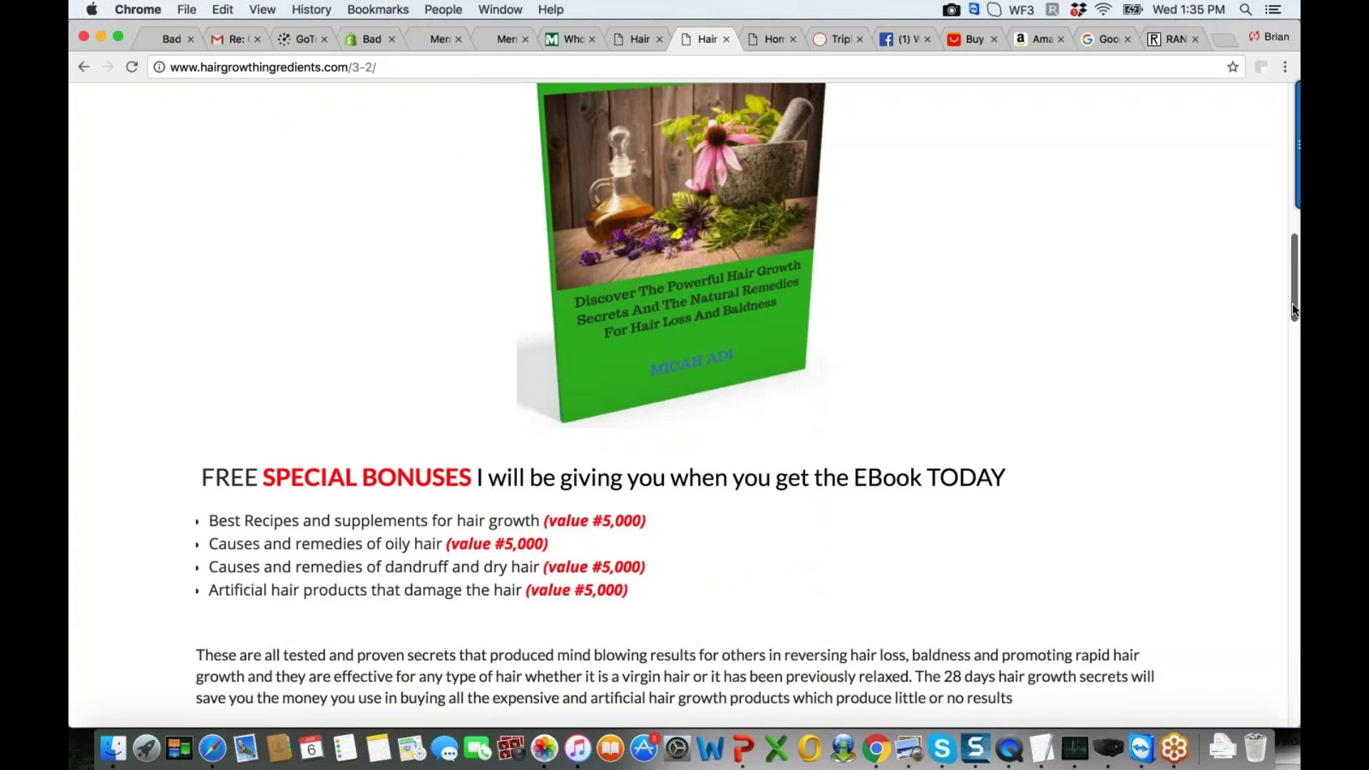
# Examine the ebook's discounted price offer and the three-step instructions for making payment by cash deposit or mobile transfer
pyautogui.moveTo(1293, 309); pyautogui.dragTo(1298, 442)
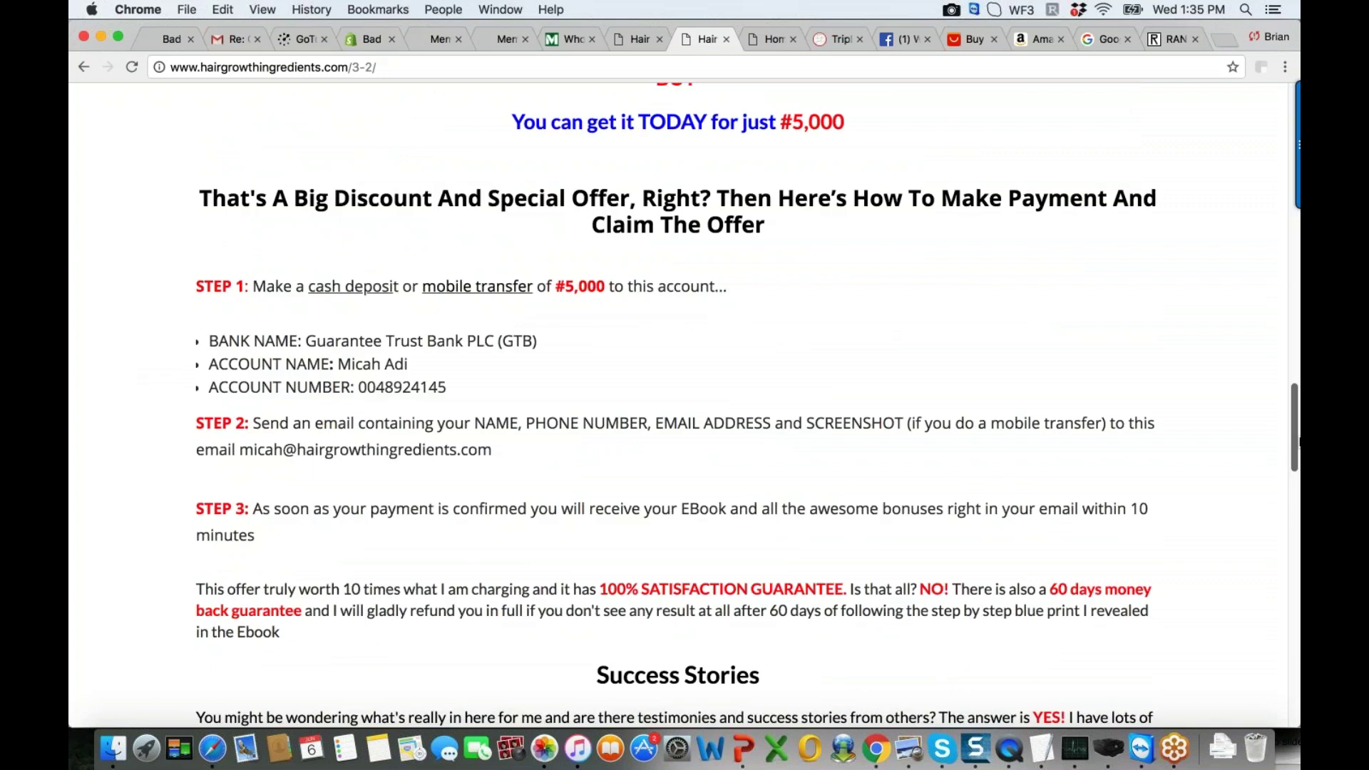
pyautogui.moveTo(1298, 442)
pyautogui.mouseDown()
pyautogui.moveTo(1299, 497)
pyautogui.moveTo(1299, 426)
pyautogui.mouseUp()
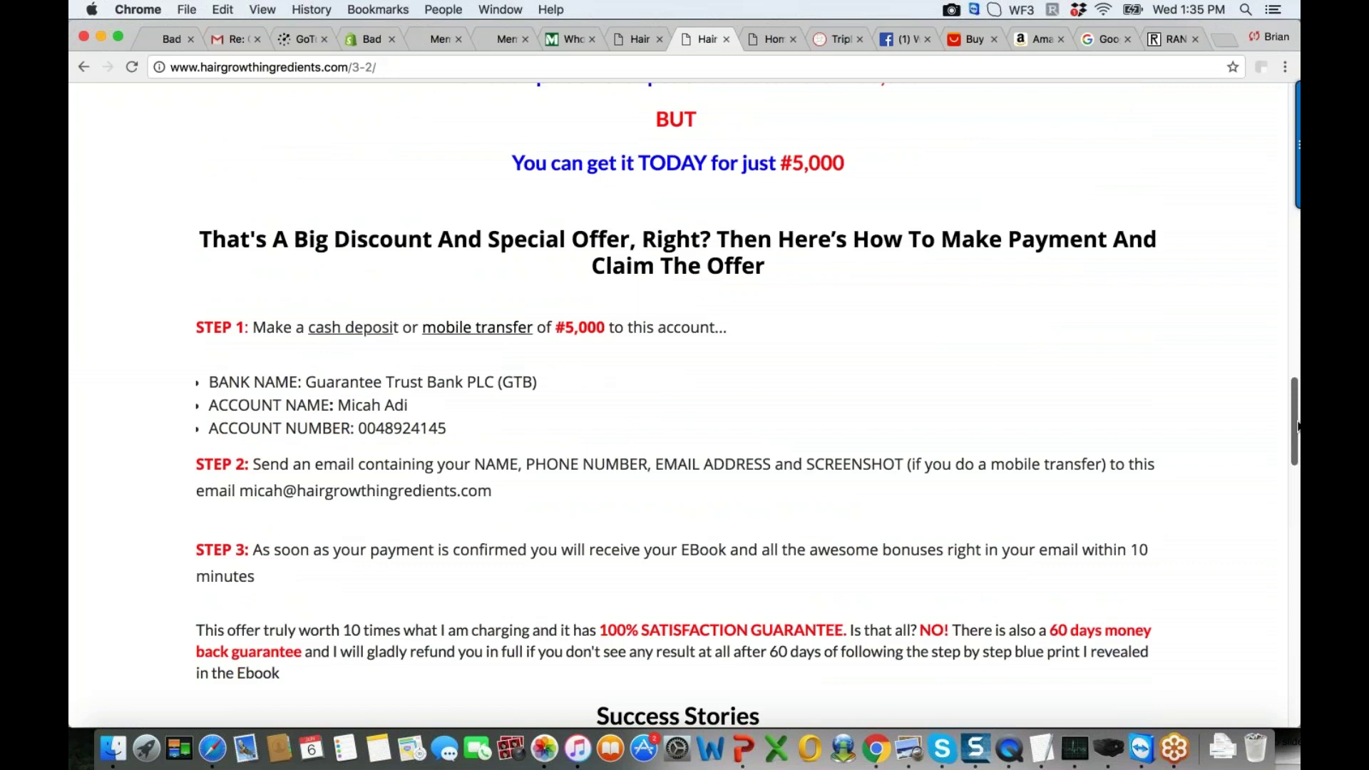
pyautogui.moveTo(1298, 427); pyautogui.dragTo(1293, 412)
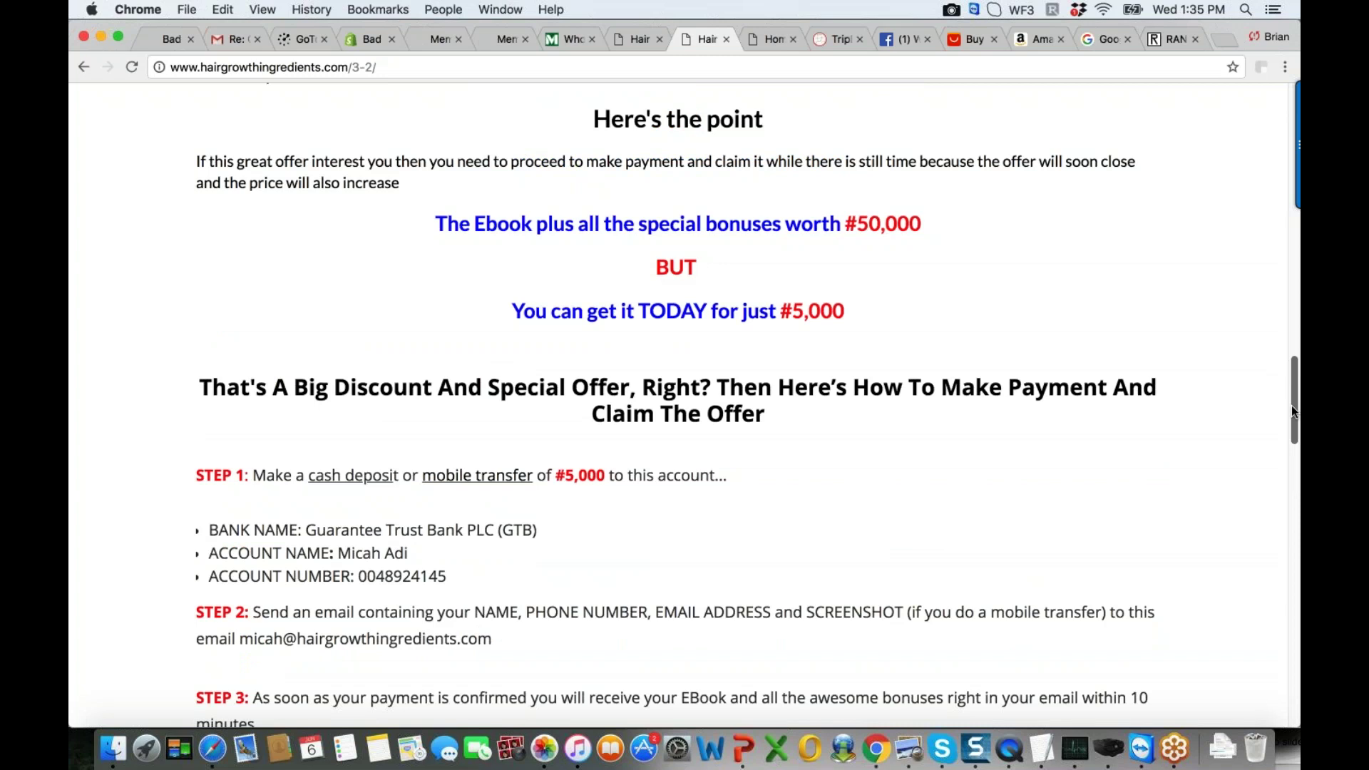
pyautogui.moveTo(1290, 406); pyautogui.dragTo(1291, 407)
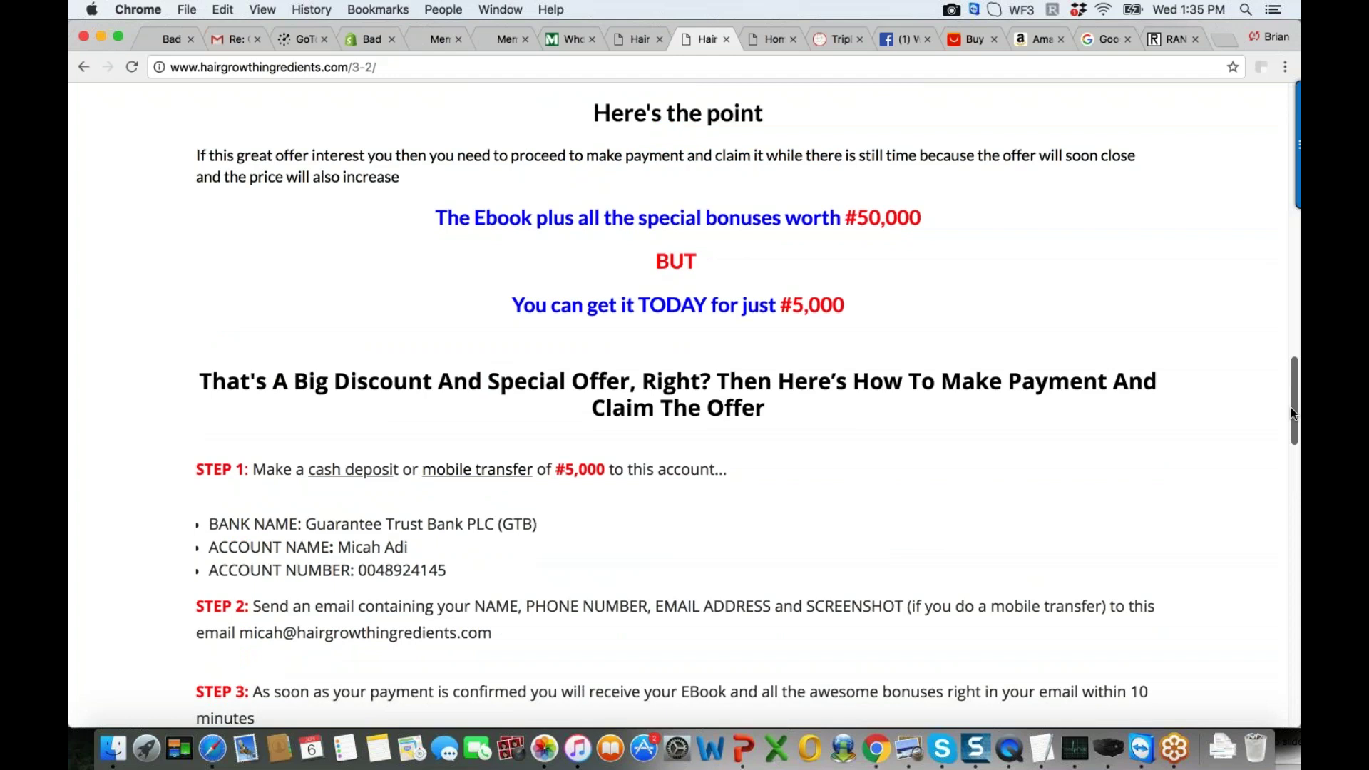
pyautogui.moveTo(1292, 414); pyautogui.dragTo(1291, 418)
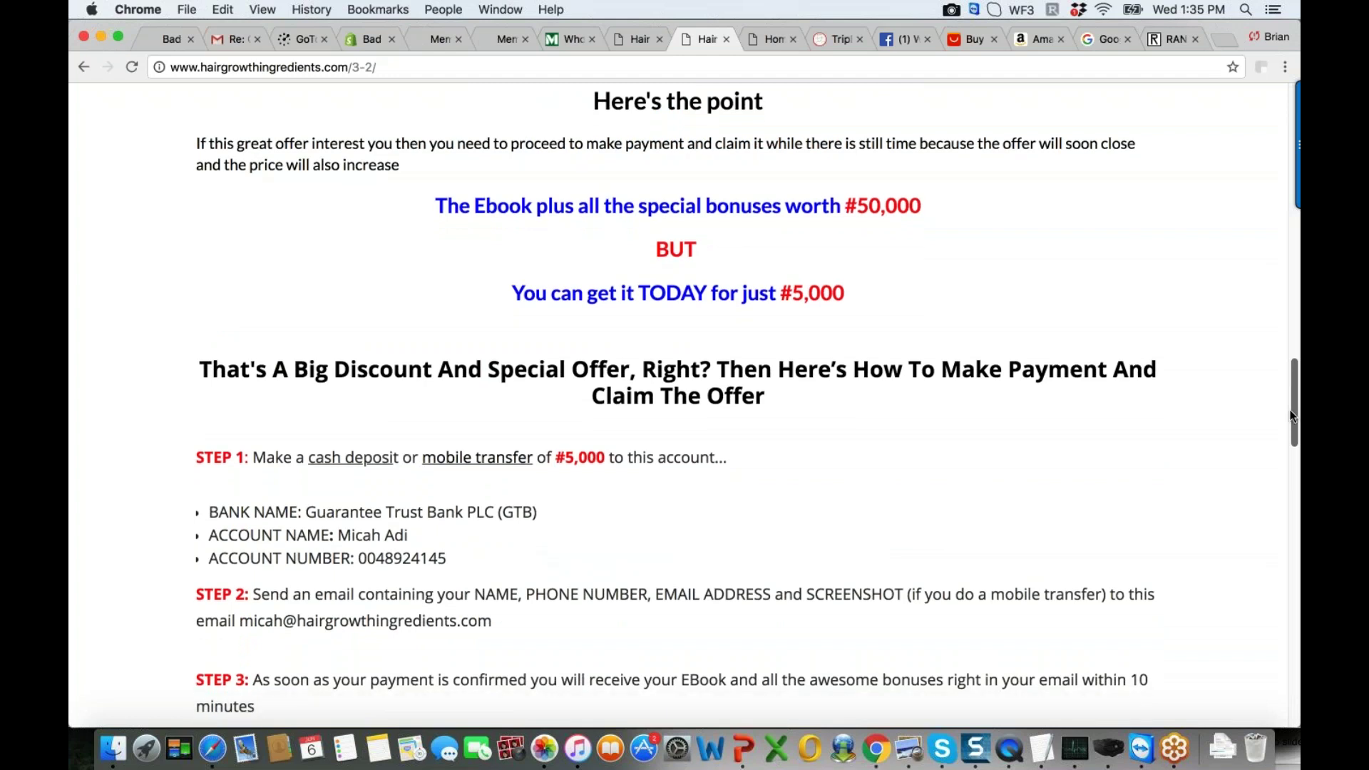
pyautogui.moveTo(1292, 416); pyautogui.dragTo(1292, 418)
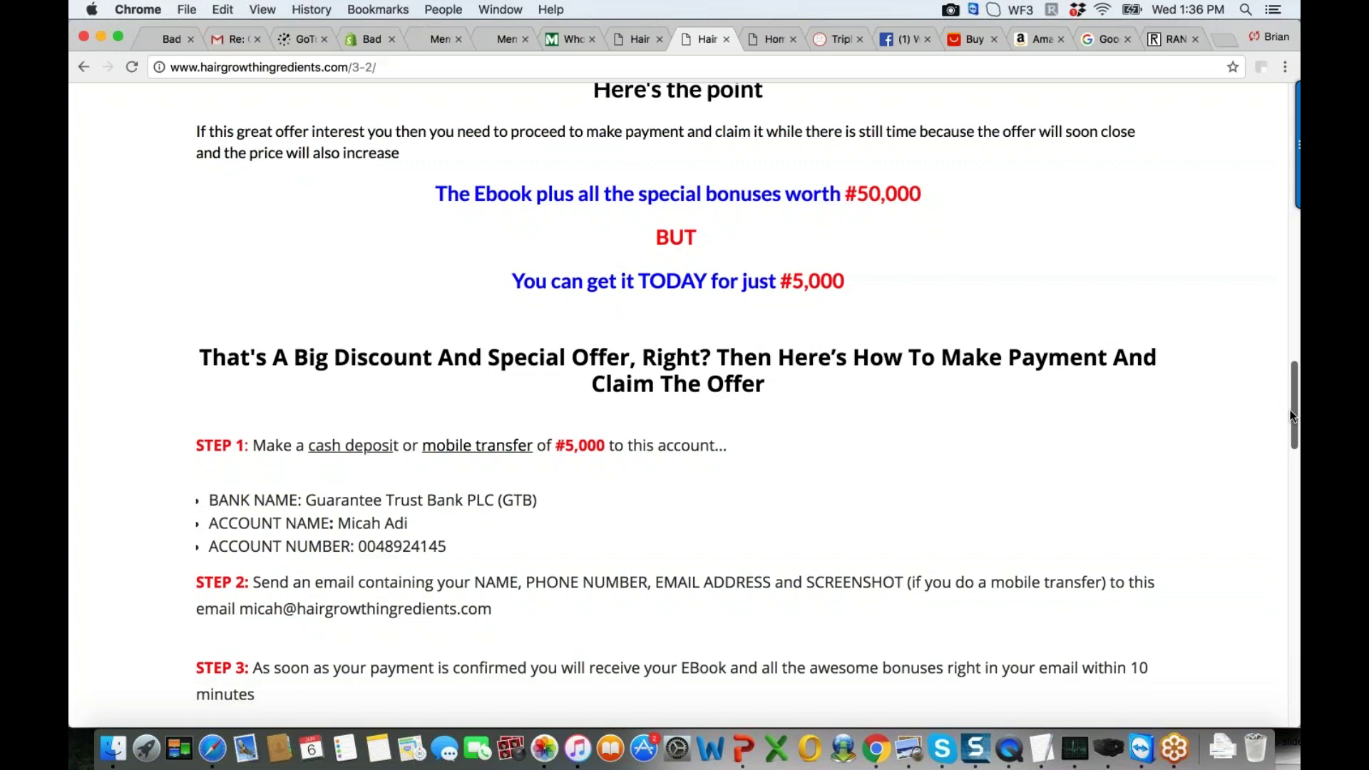
pyautogui.scroll(-1, 1291, 417)
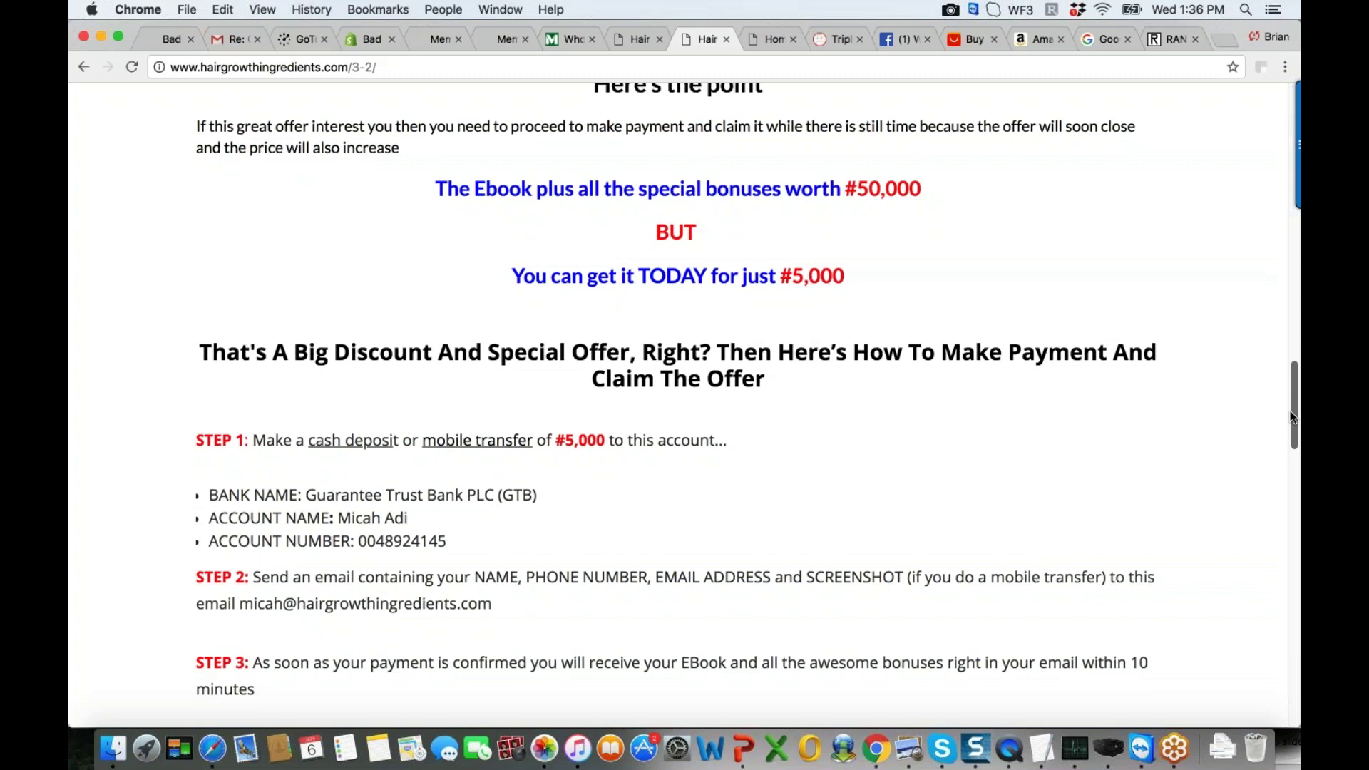
pyautogui.moveTo(1291, 417); pyautogui.dragTo(1292, 420)
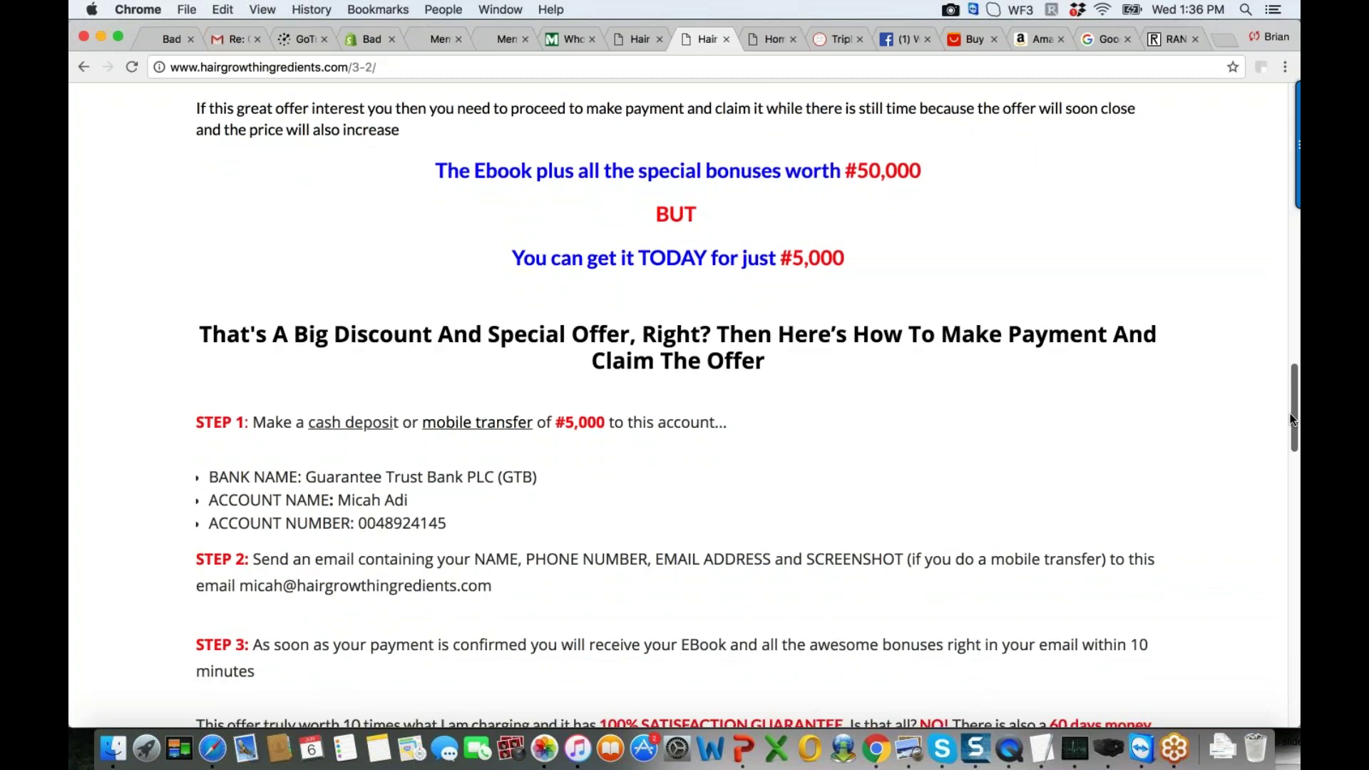
# Look over the photo testimonials under the heading "These are what others got to say"
pyautogui.moveTo(1290, 419); pyautogui.dragTo(1298, 624)
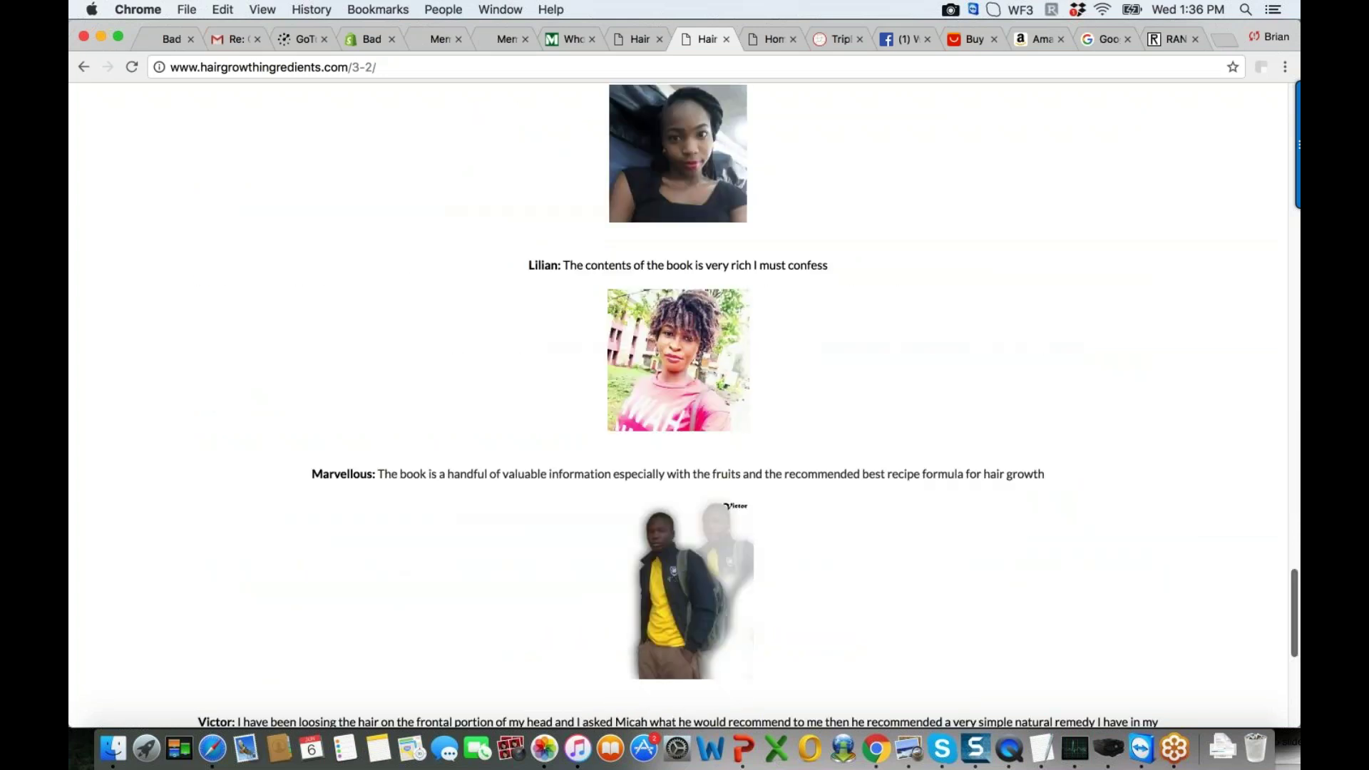
pyautogui.moveTo(1294, 617); pyautogui.dragTo(1283, 531)
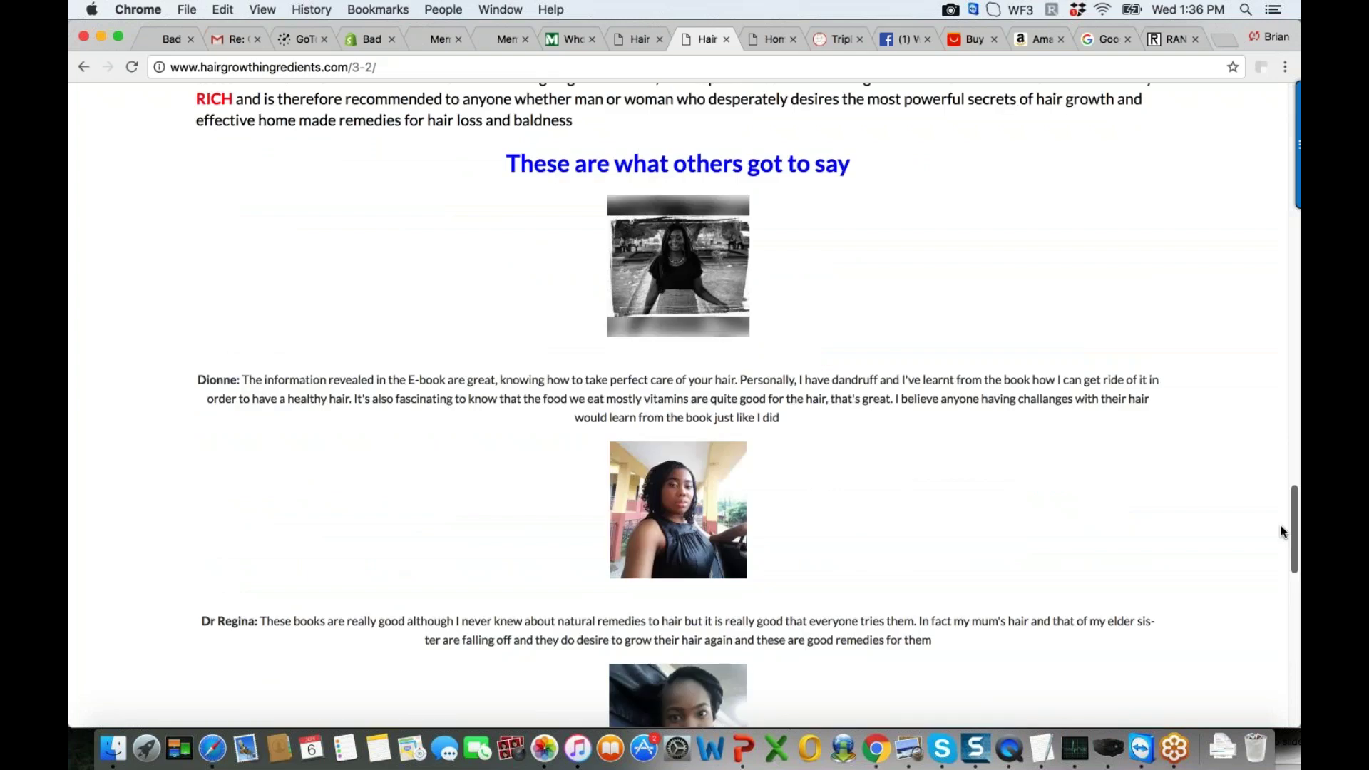
pyautogui.scroll(1, 1281, 531)
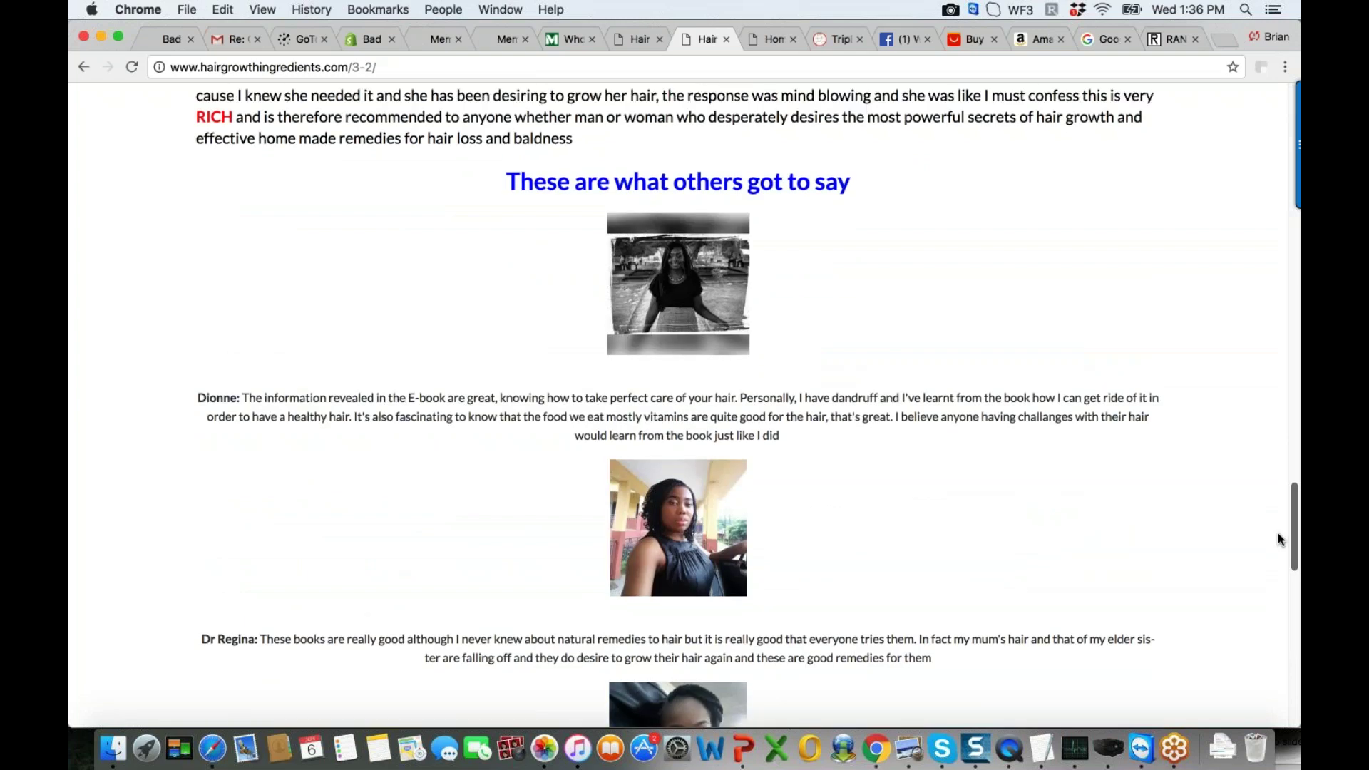
pyautogui.scroll(-1, 1278, 539)
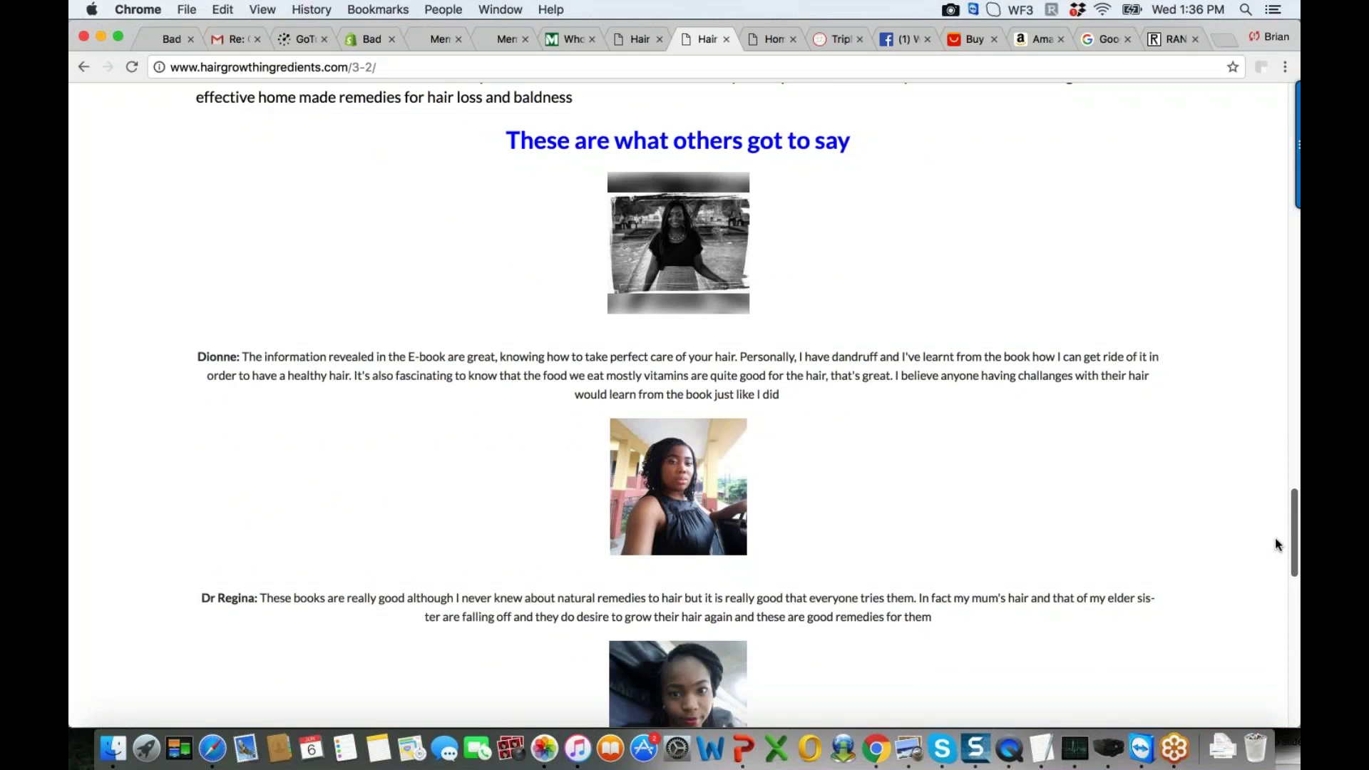
pyautogui.scroll(1, 1276, 541)
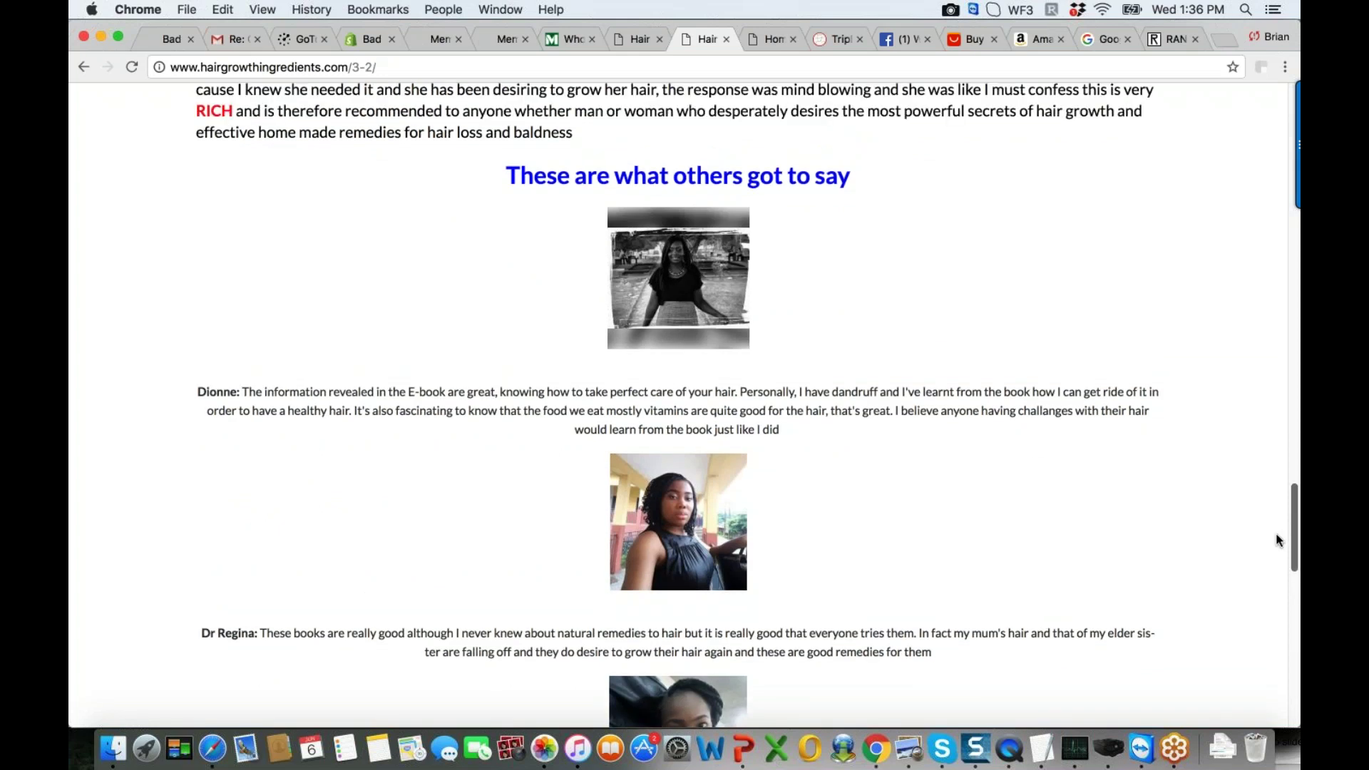
# Reread the payment steps, the money back guarantee and the Success Stories introduction
pyautogui.scroll(10, 1278, 539)
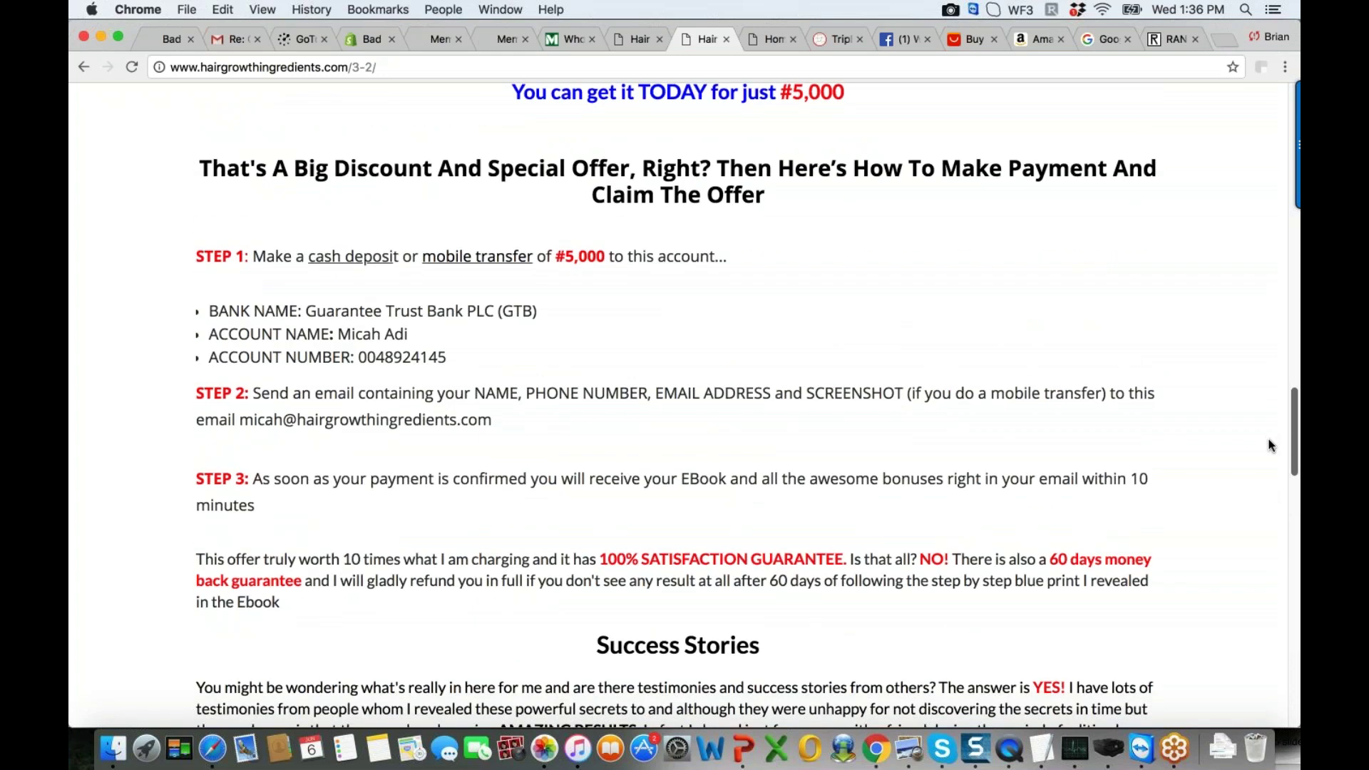
pyautogui.scroll(-1, 1272, 446)
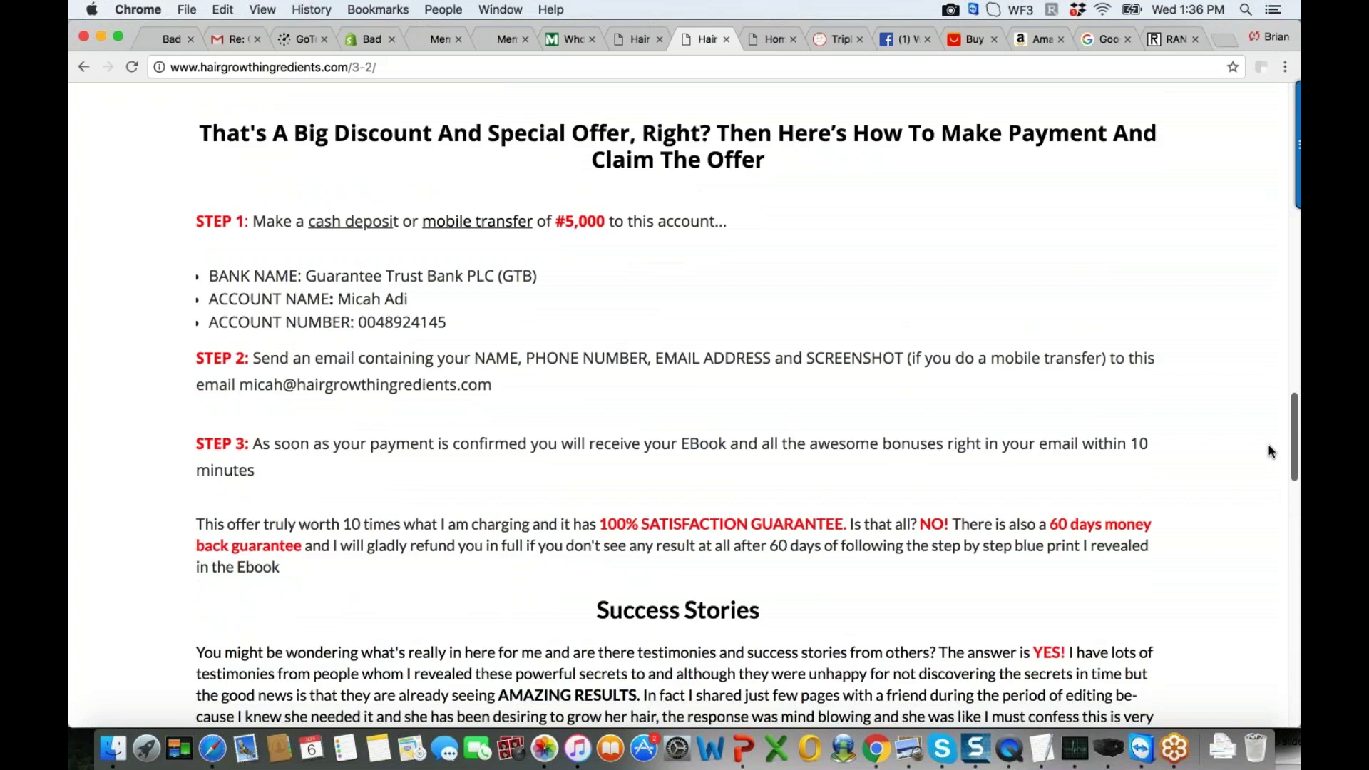
pyautogui.scroll(-1, 1270, 452)
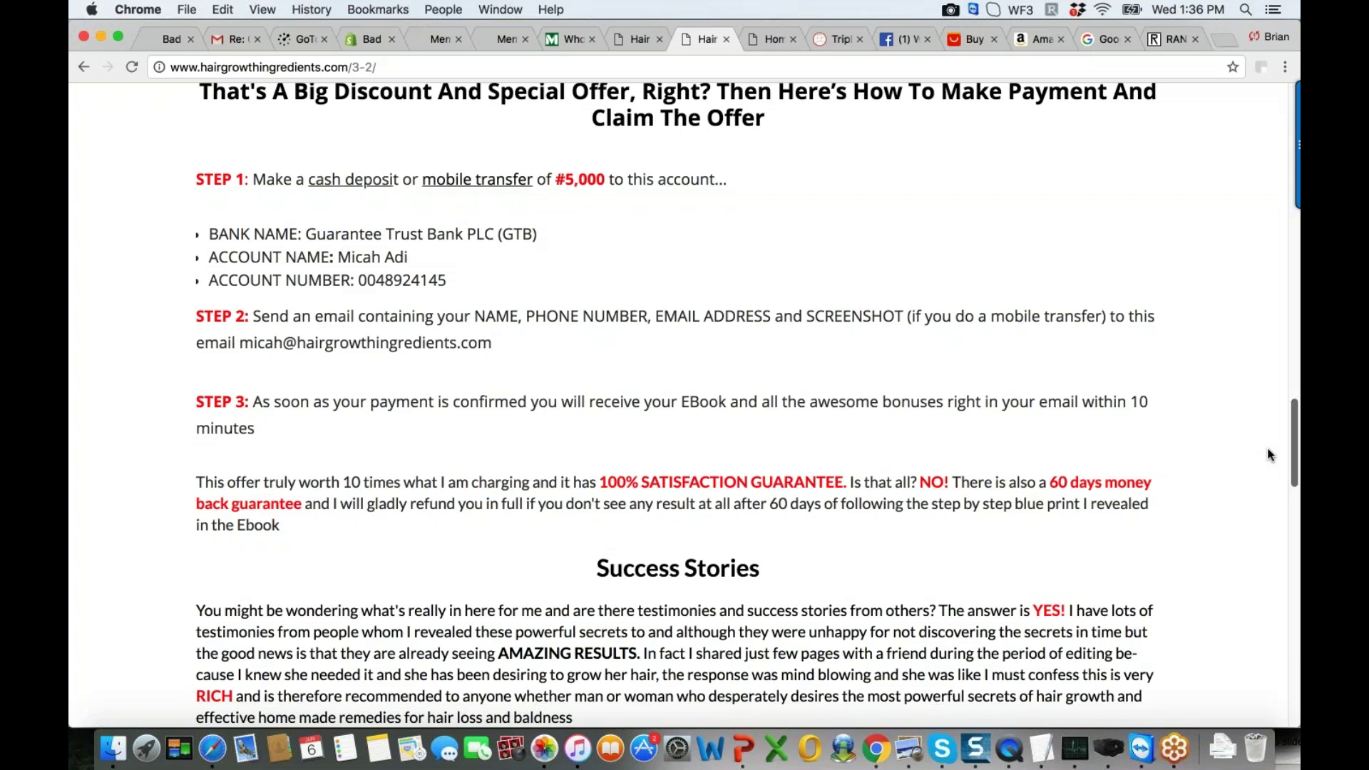
# Return to the customer testimonials and examine their individual photos and quotes about the ebook
pyautogui.scroll(-10, 1270, 454)
pyautogui.scroll(-1, 1283, 558)
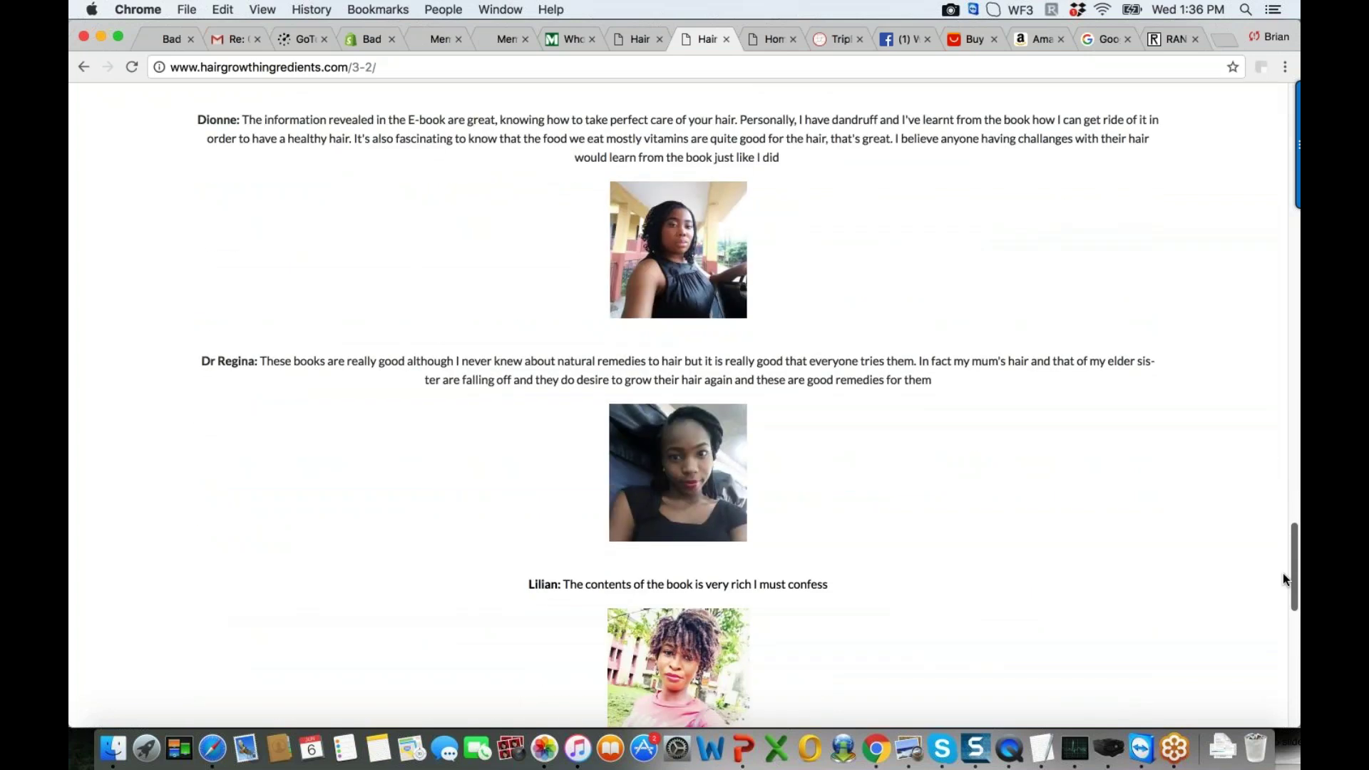
pyautogui.scroll(-1, 1284, 576)
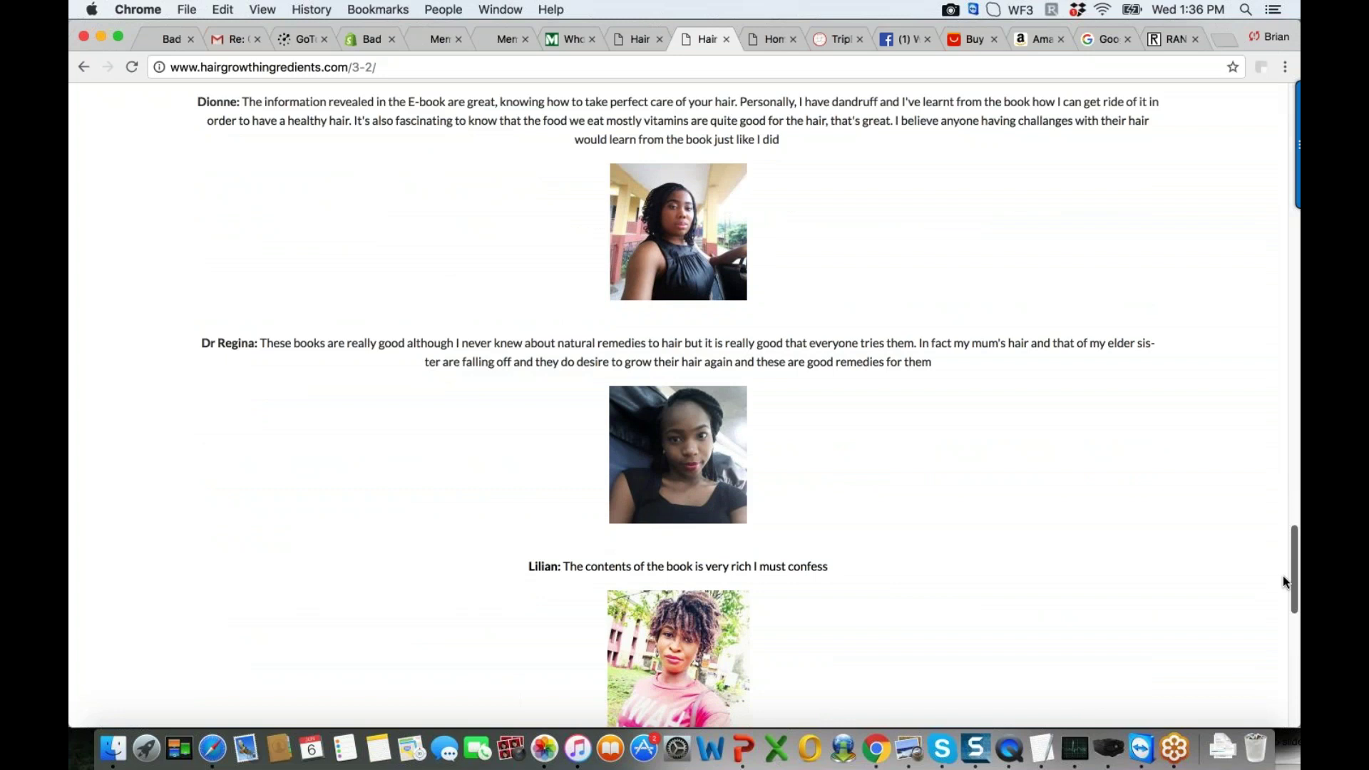
pyautogui.scroll(-1, 1282, 581)
pyautogui.scroll(1, 1284, 580)
pyautogui.scroll(1, 1284, 578)
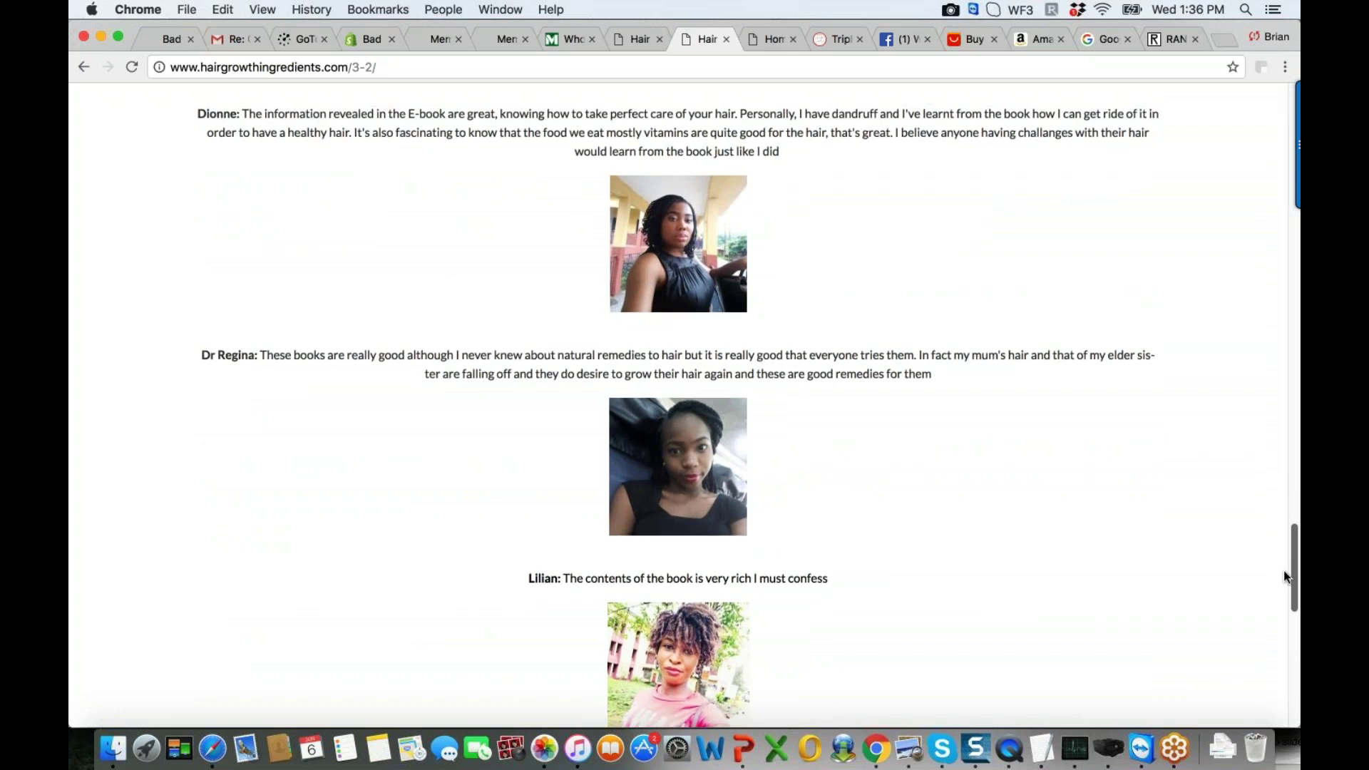
# Read the customer testimonials one by one, from the dandruff quote down to the frontal hair loss story
pyautogui.scroll(2, 1284, 576)
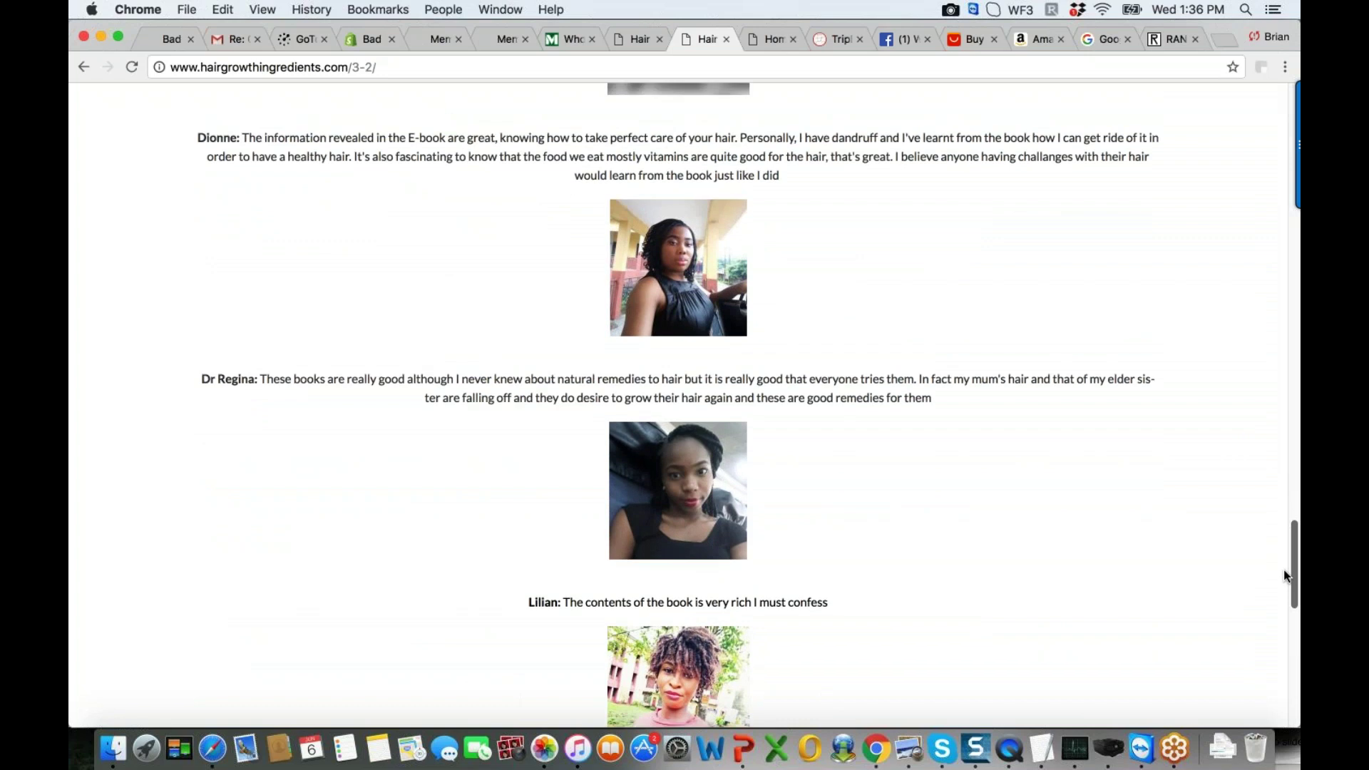
pyautogui.scroll(-4, 1284, 577)
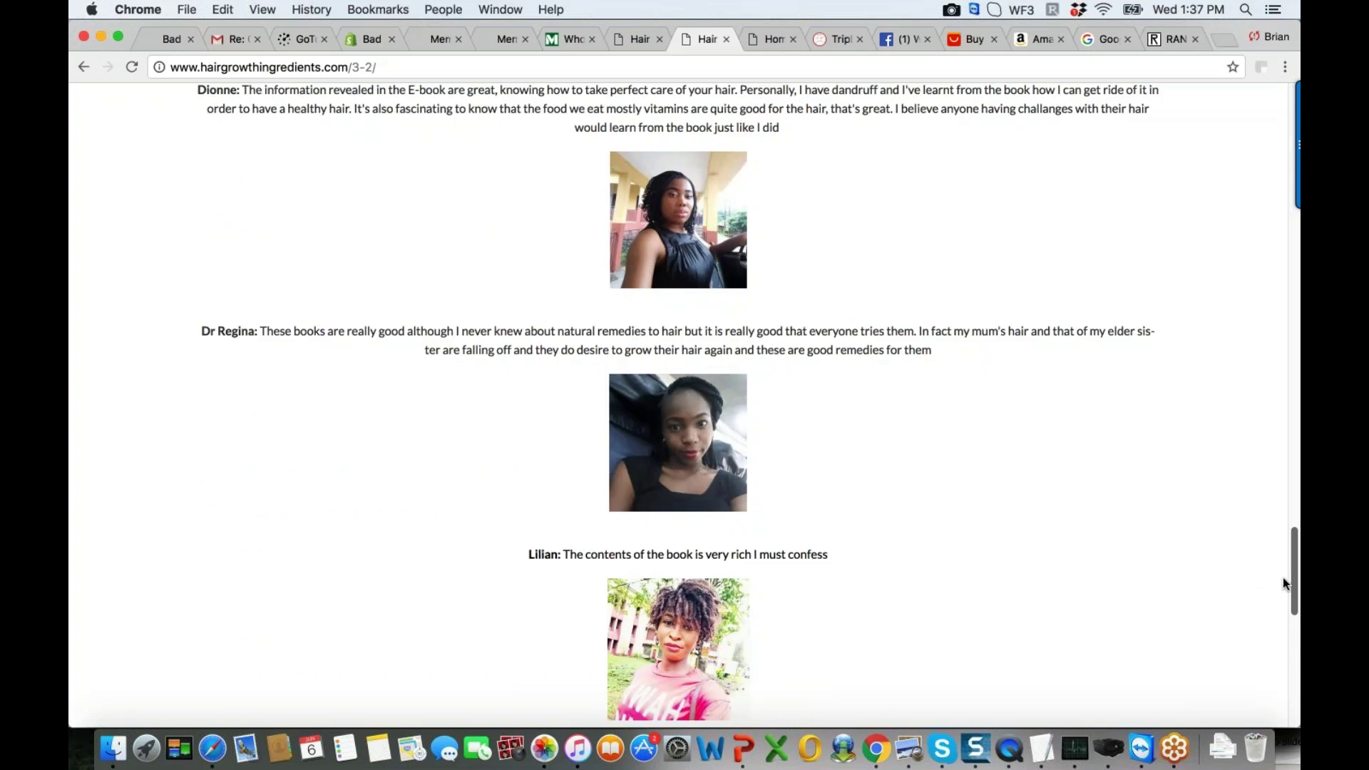
pyautogui.scroll(-1, 1284, 583)
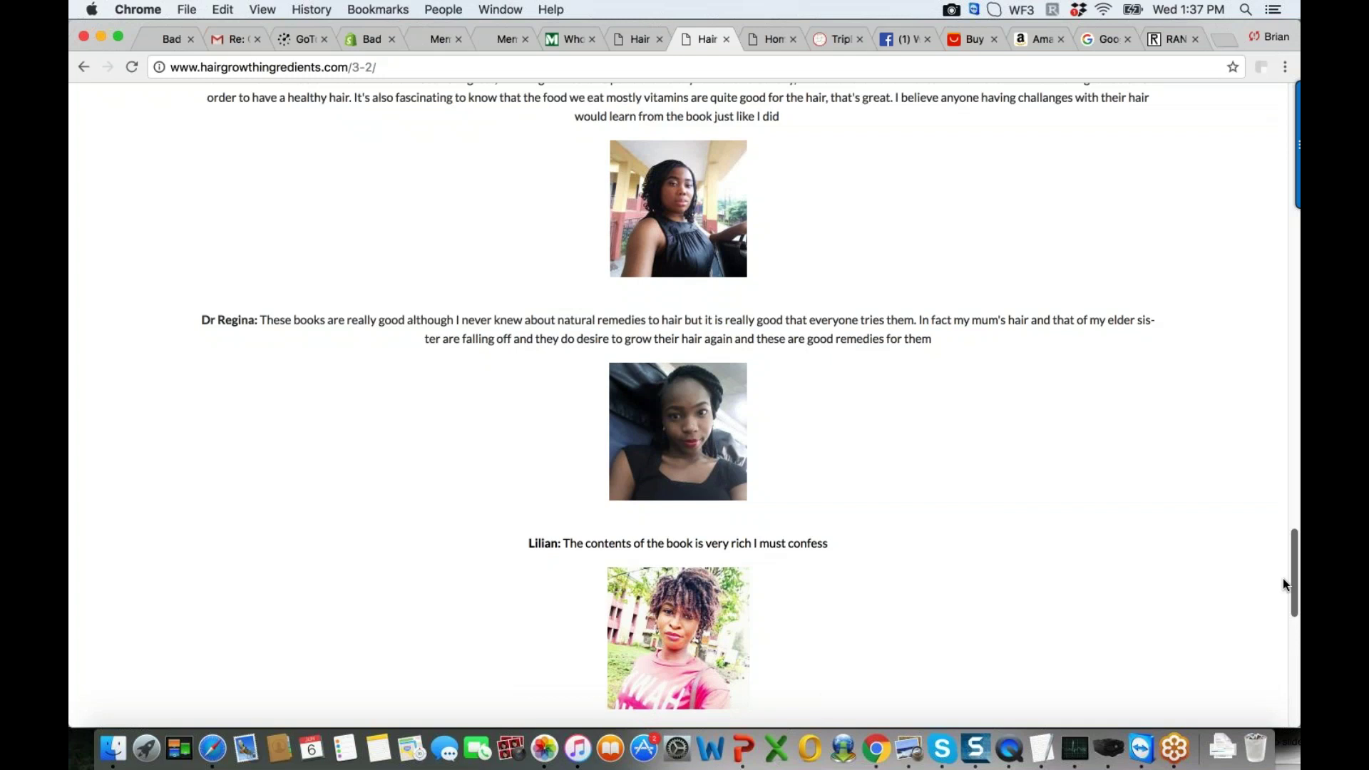
pyautogui.scroll(-1, 1284, 583)
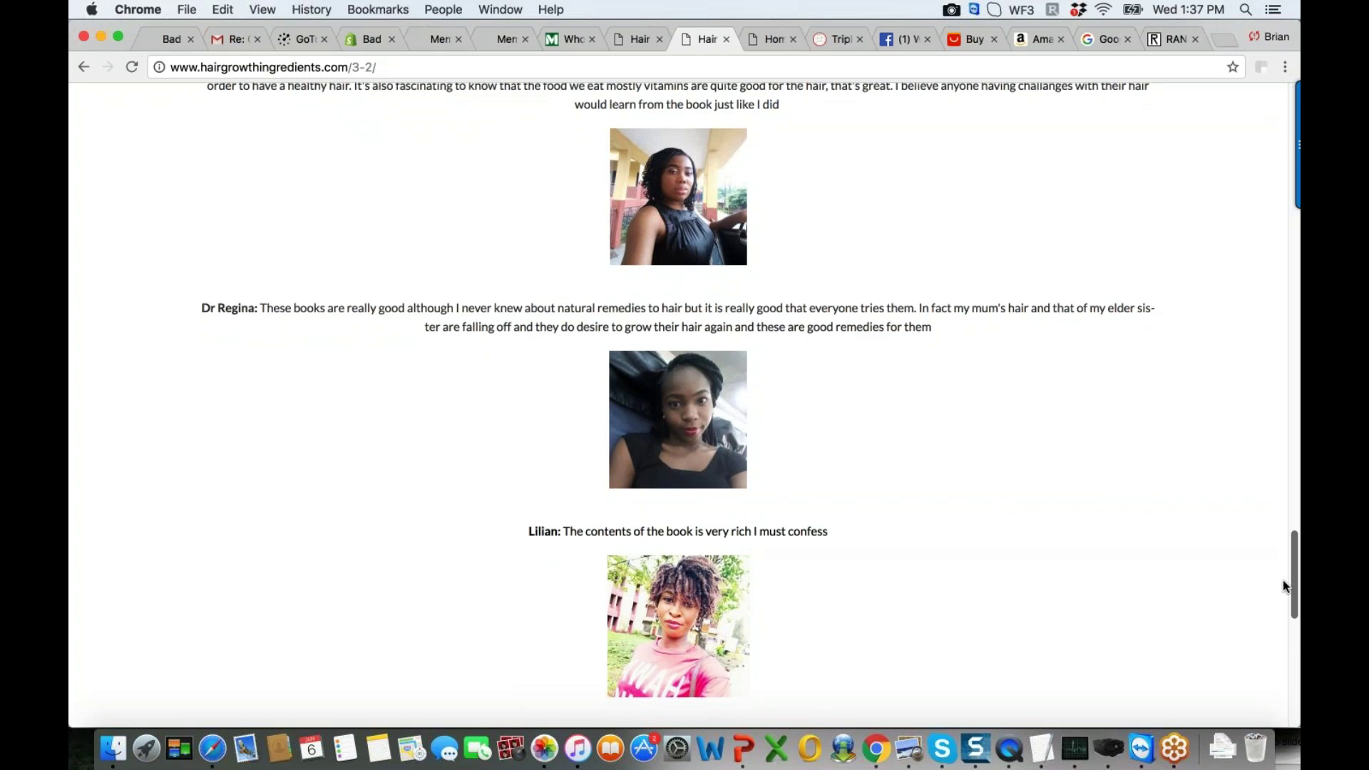
pyautogui.moveTo(1282, 579)
pyautogui.mouseDown()
pyautogui.moveTo(1282, 619)
pyautogui.moveTo(1287, 601)
pyautogui.mouseUp()
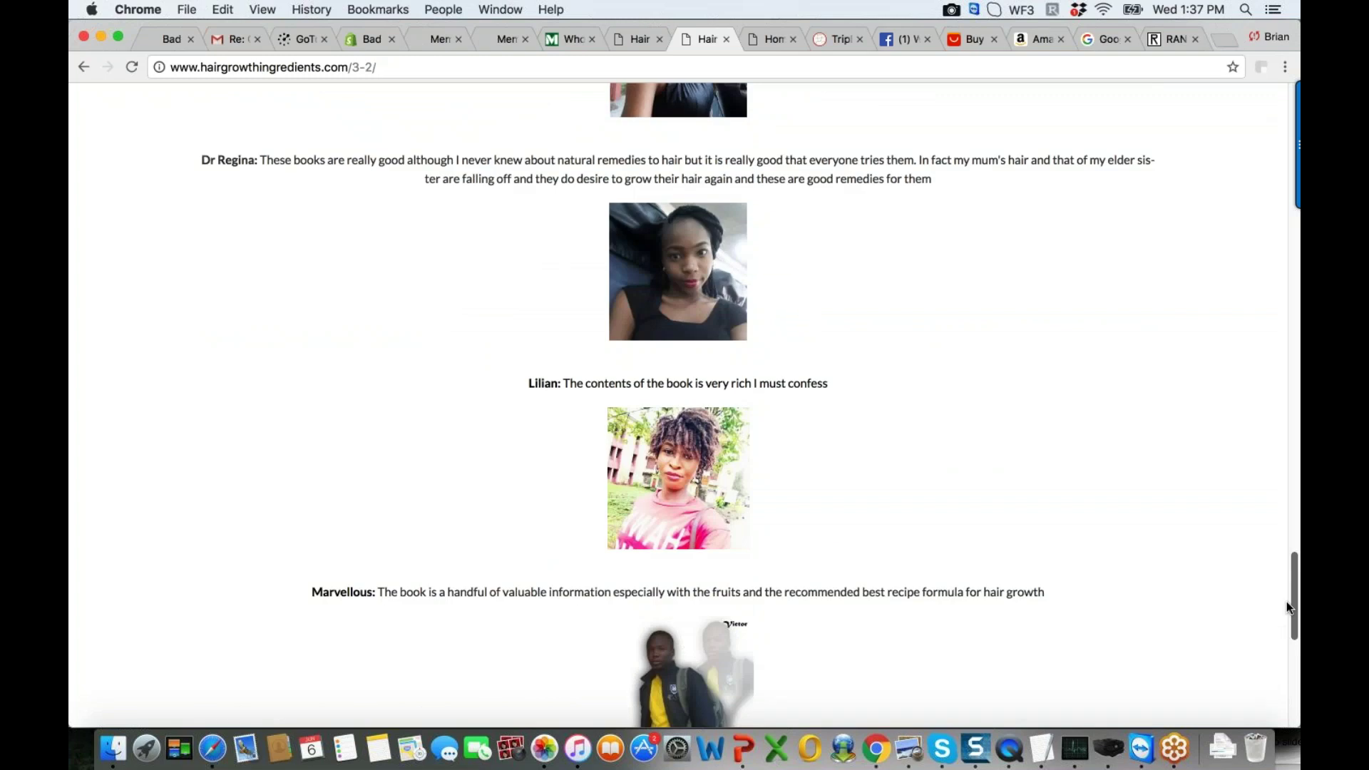
pyautogui.moveTo(1286, 602); pyautogui.dragTo(1287, 606)
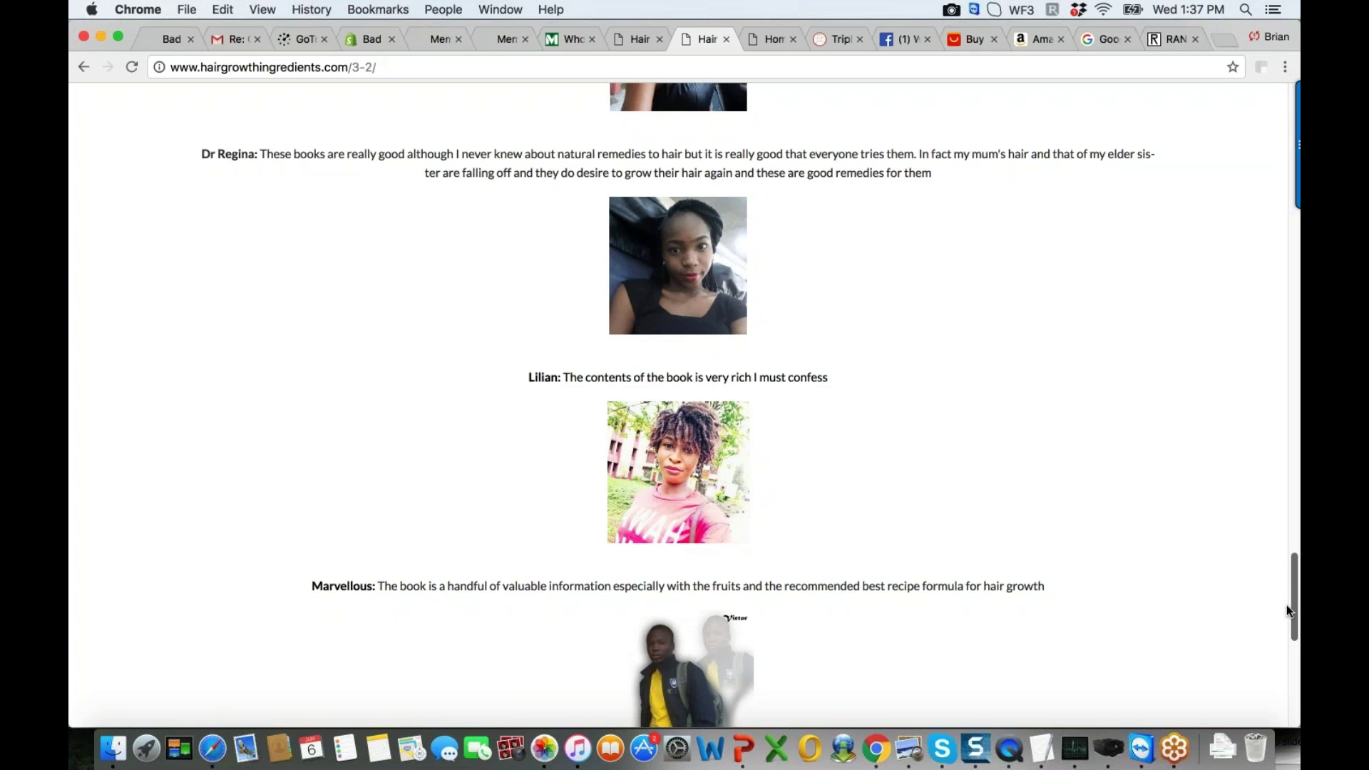
pyautogui.scroll(-1, 1286, 605)
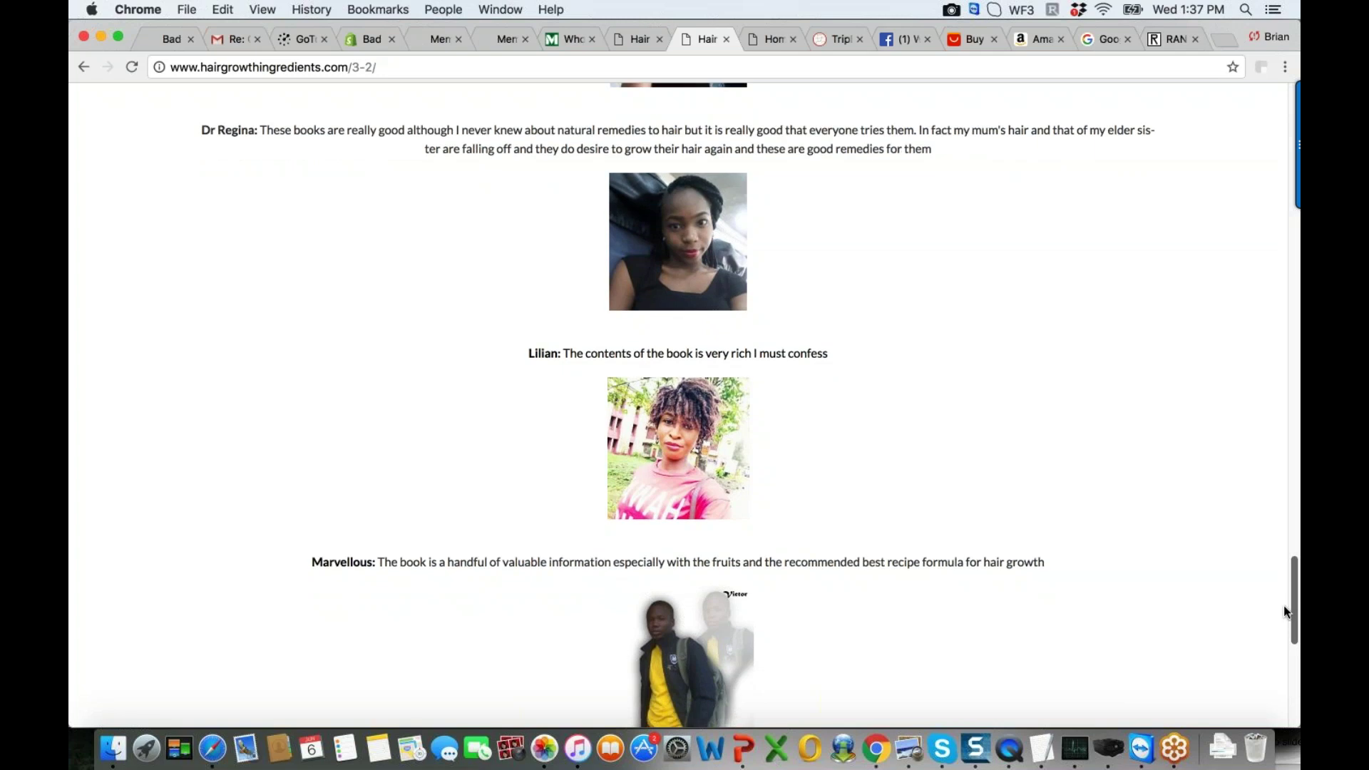
pyautogui.scroll(-1, 1285, 607)
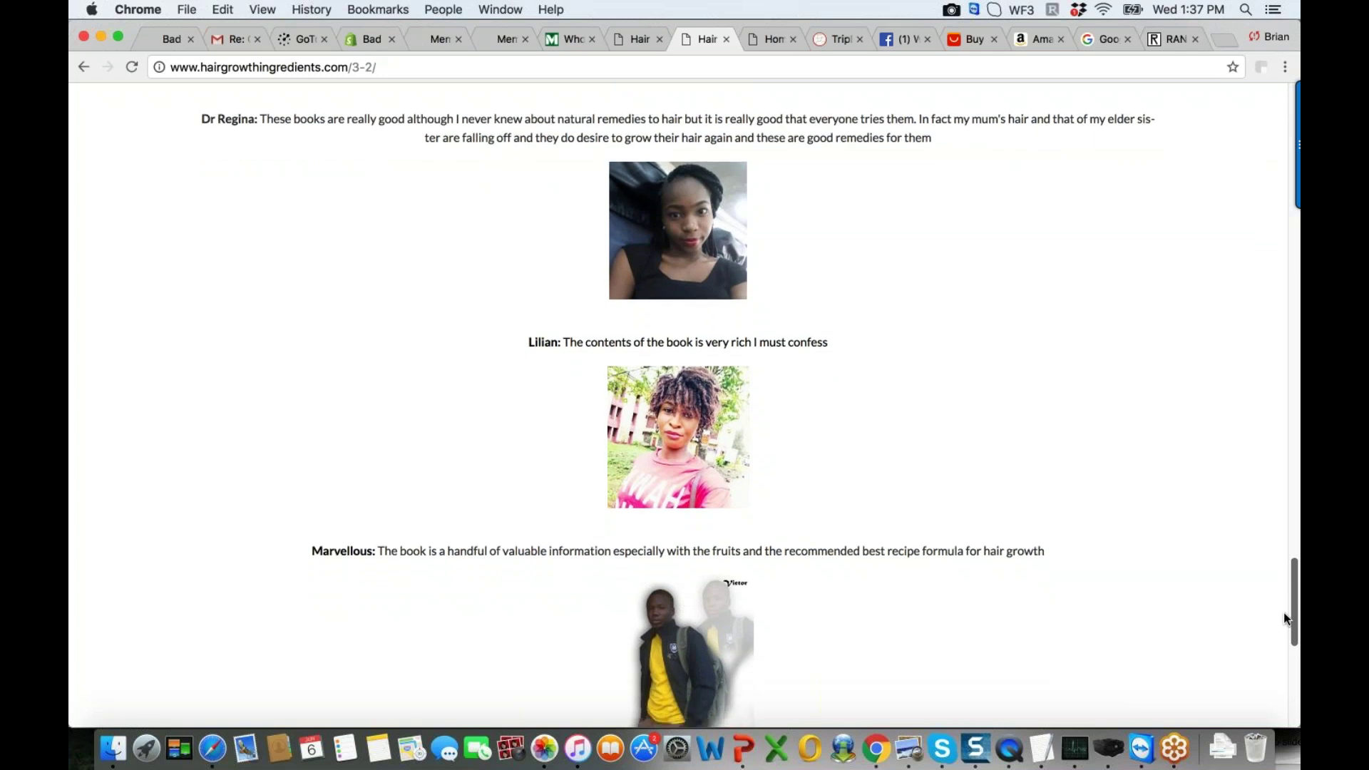
pyautogui.scroll(-2, 1286, 618)
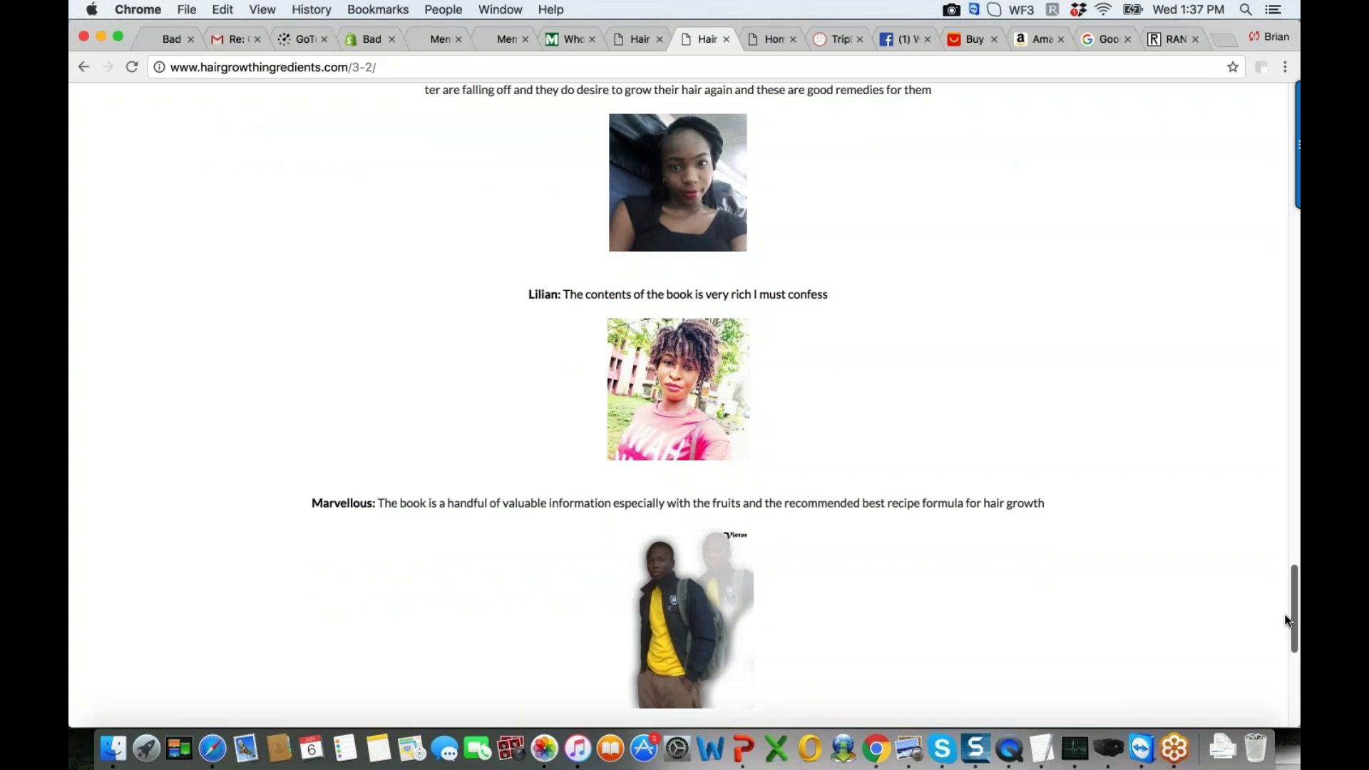
pyautogui.scroll(-2, 1288, 622)
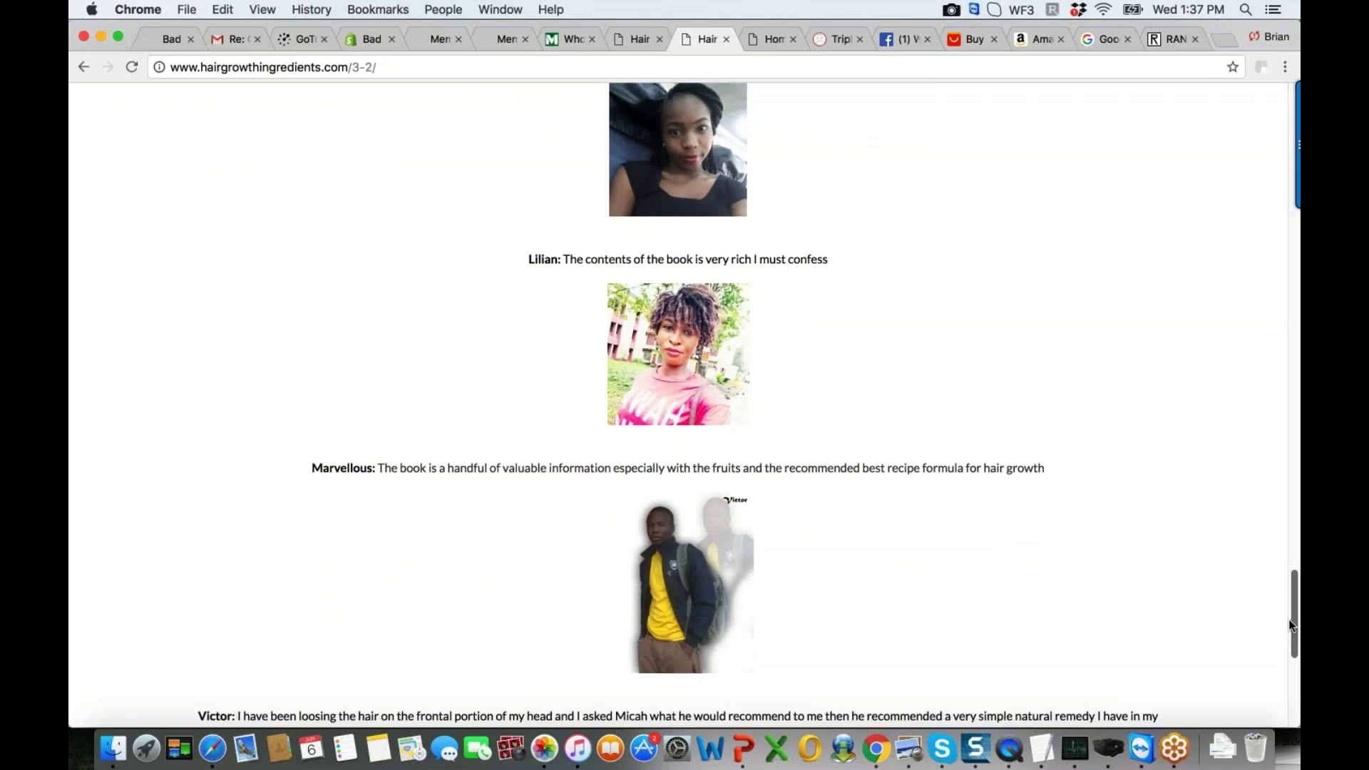
pyautogui.scroll(-1, 1292, 625)
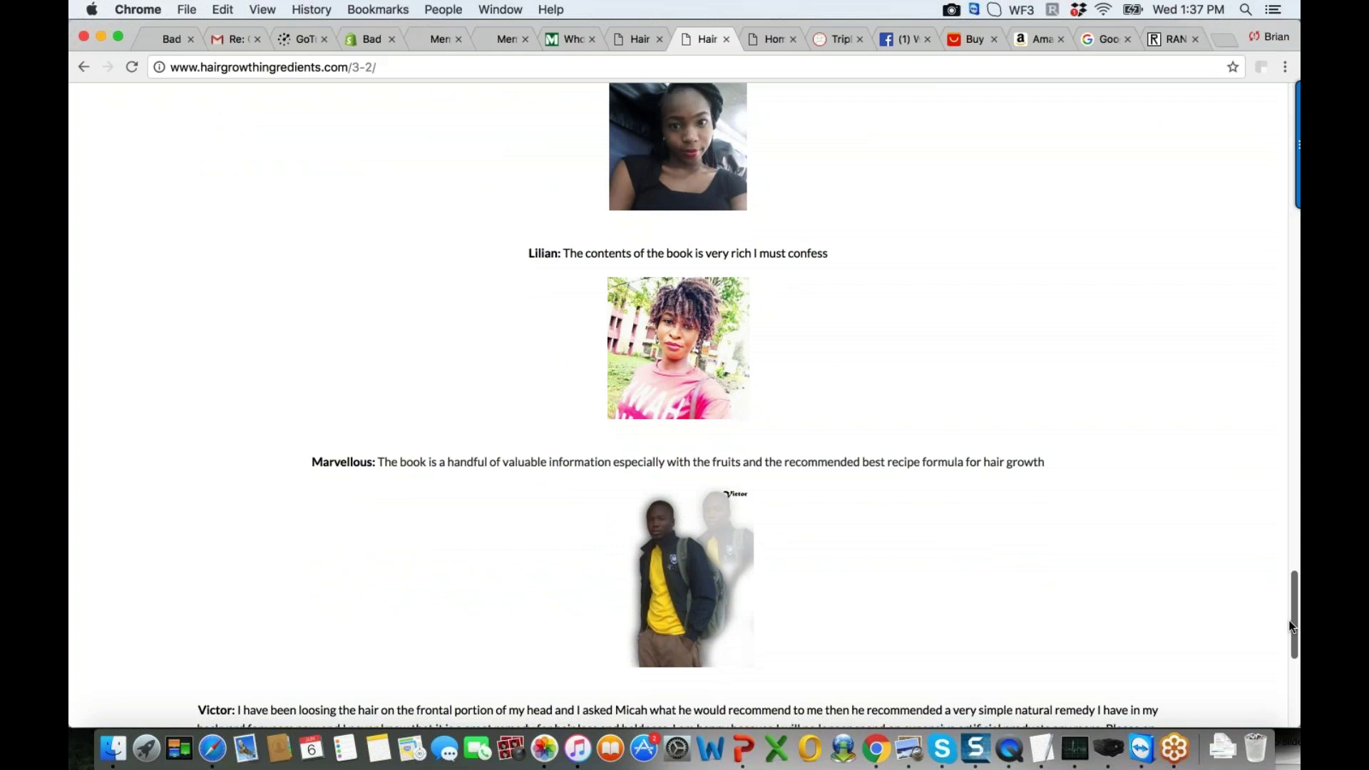
pyautogui.scroll(-2, 1291, 625)
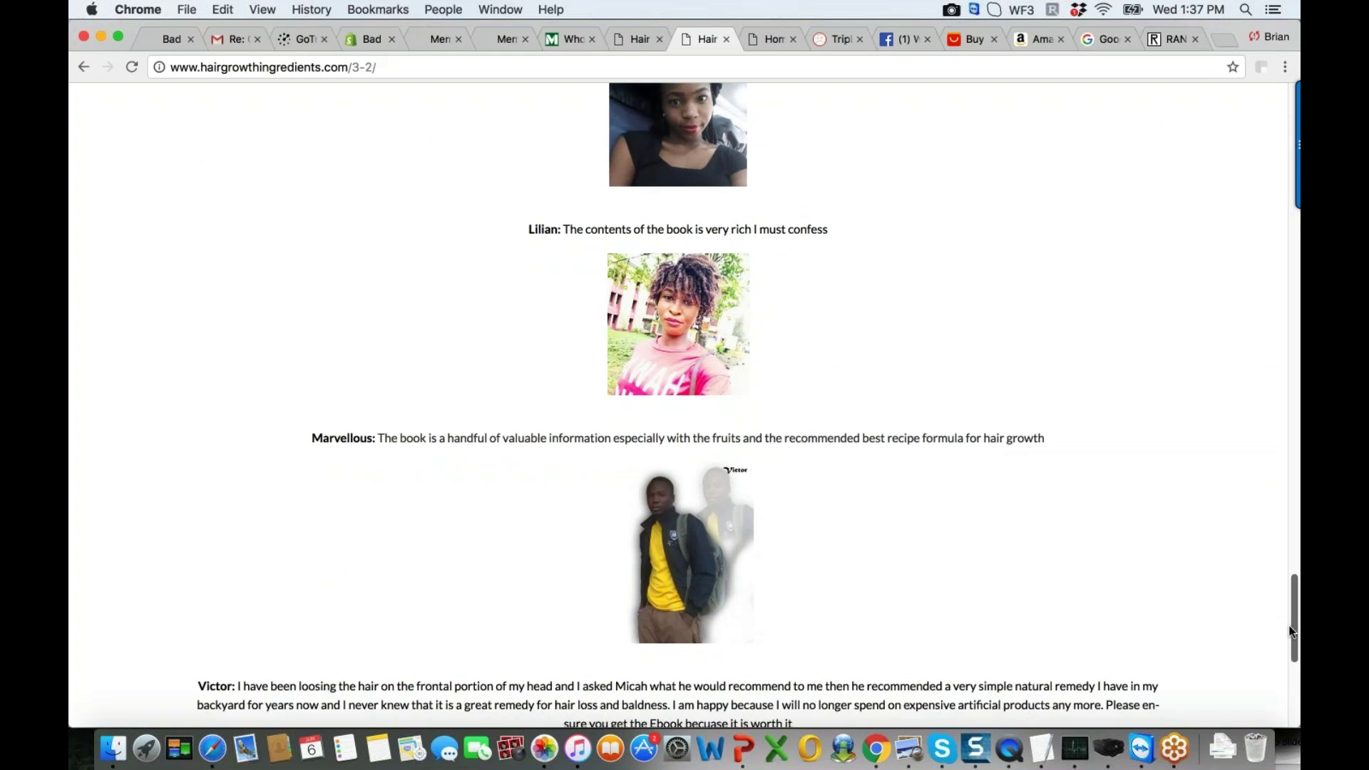
pyautogui.scroll(-2, 1290, 632)
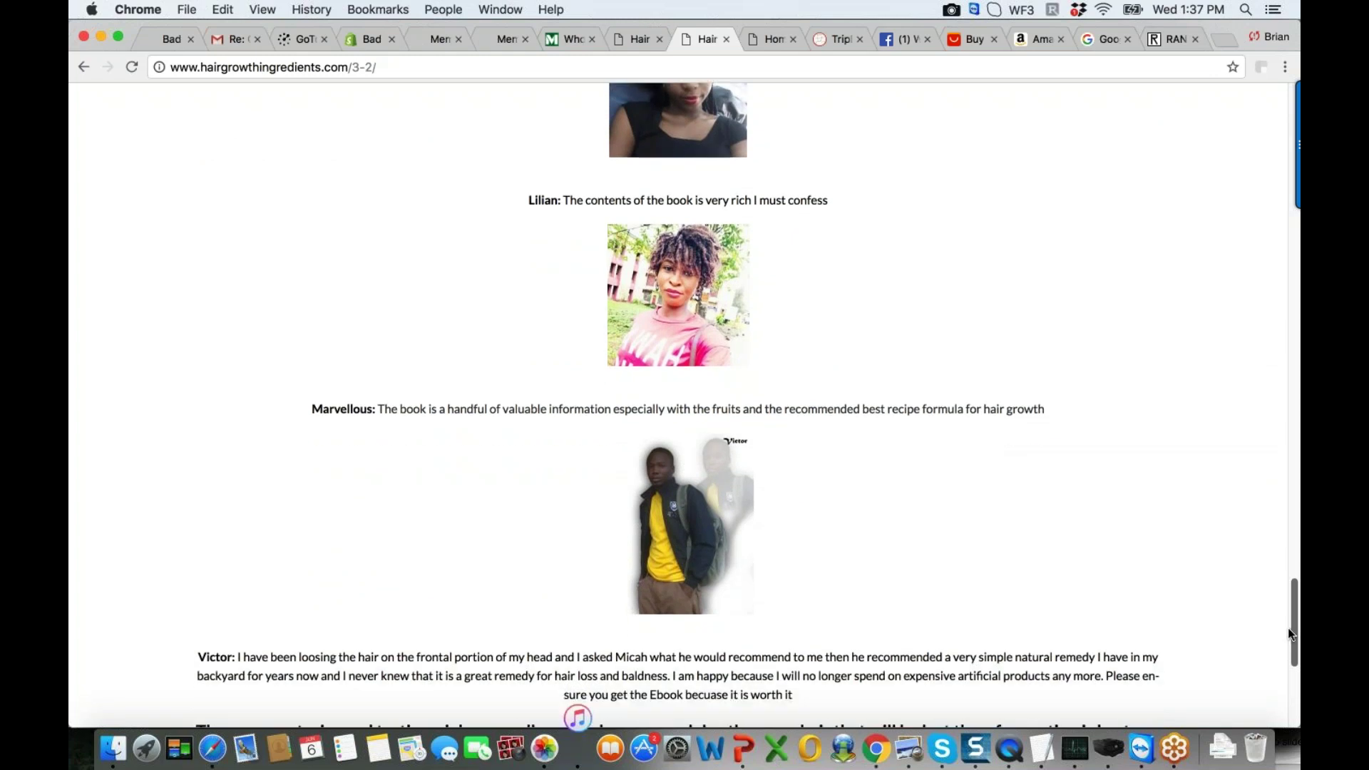
# Go back to the dandruff testimonial and compare its photo with those of the remaining reviewers
pyautogui.moveTo(1288, 627); pyautogui.dragTo(1275, 547)
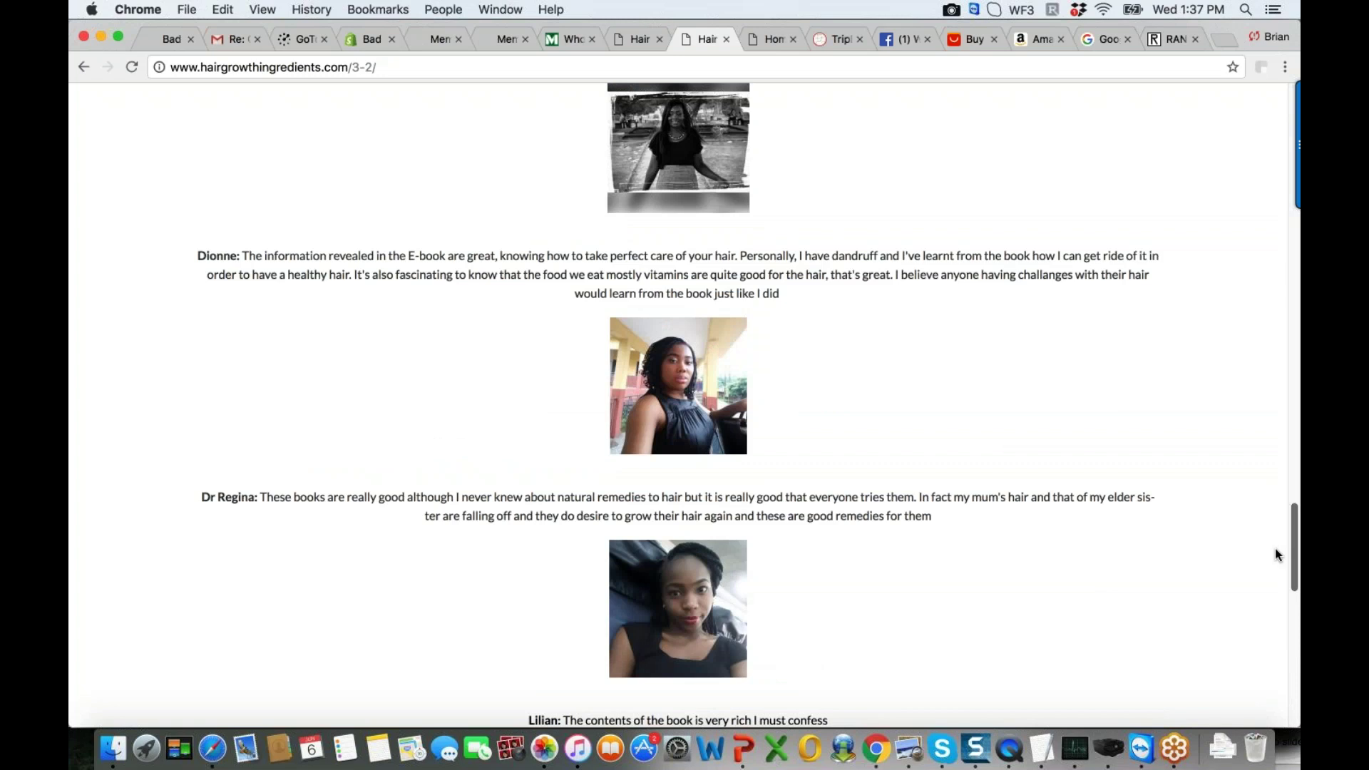
pyautogui.moveTo(1275, 554); pyautogui.dragTo(1293, 618)
pyautogui.scroll(-1, 1292, 627)
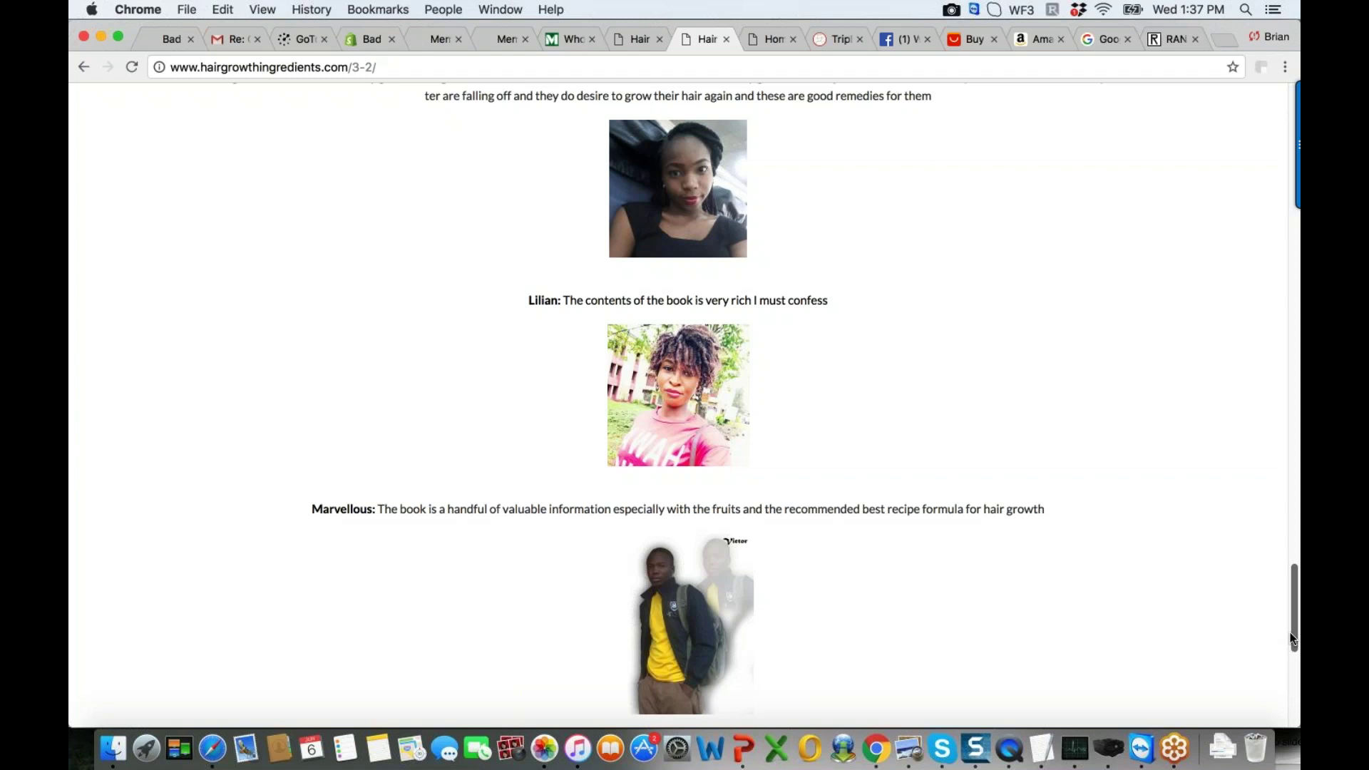
pyautogui.scroll(-3, 1283, 637)
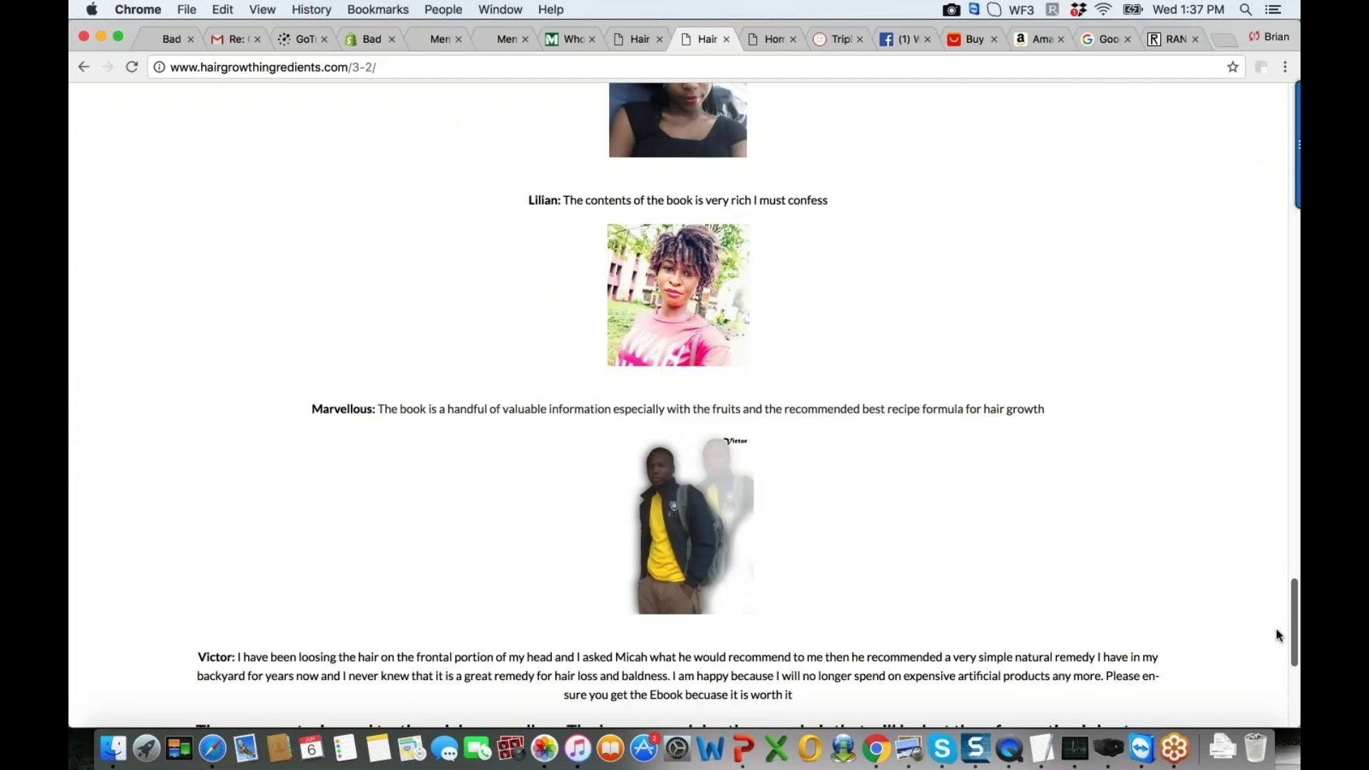
pyautogui.scroll(-1, 1278, 636)
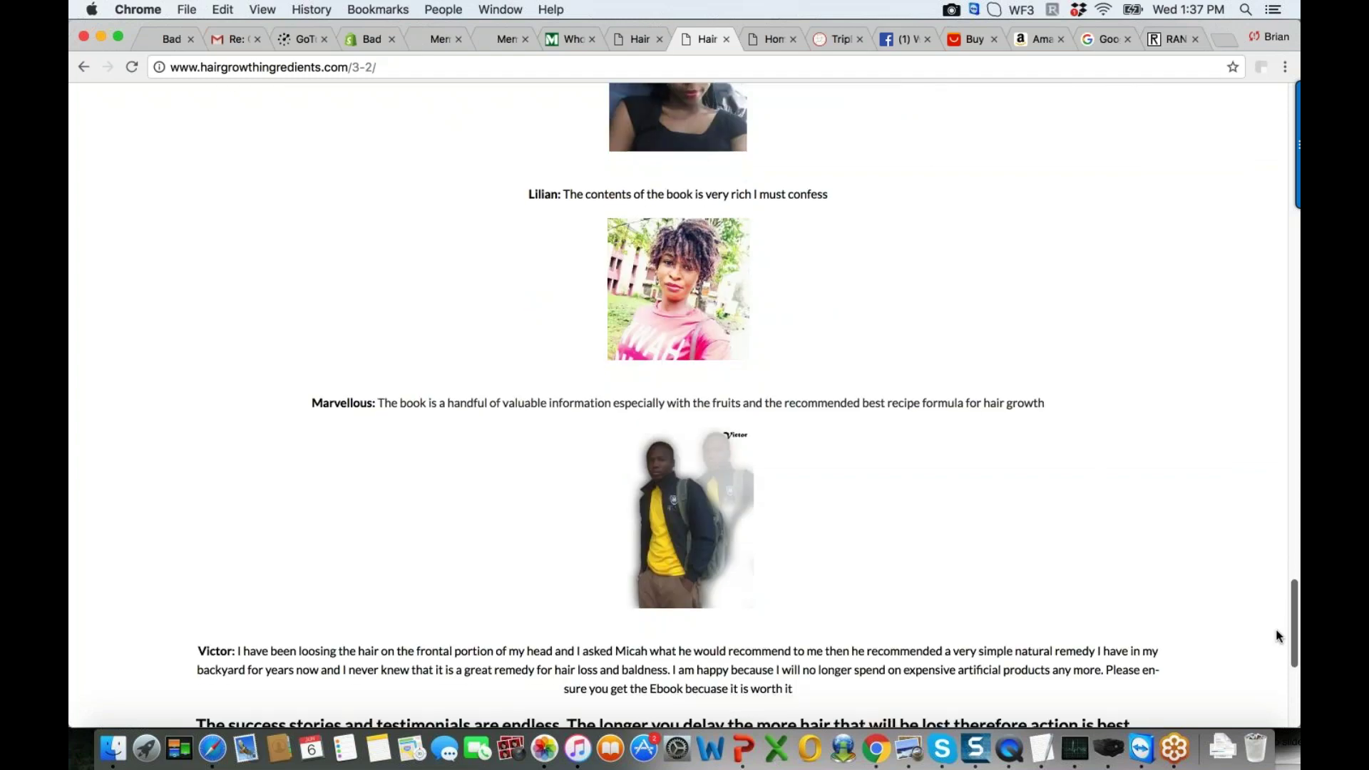
# Examine the closing call to action, the red 3-day offer deadline and the countdown timer at the end of the page
pyautogui.scroll(-3, 1278, 635)
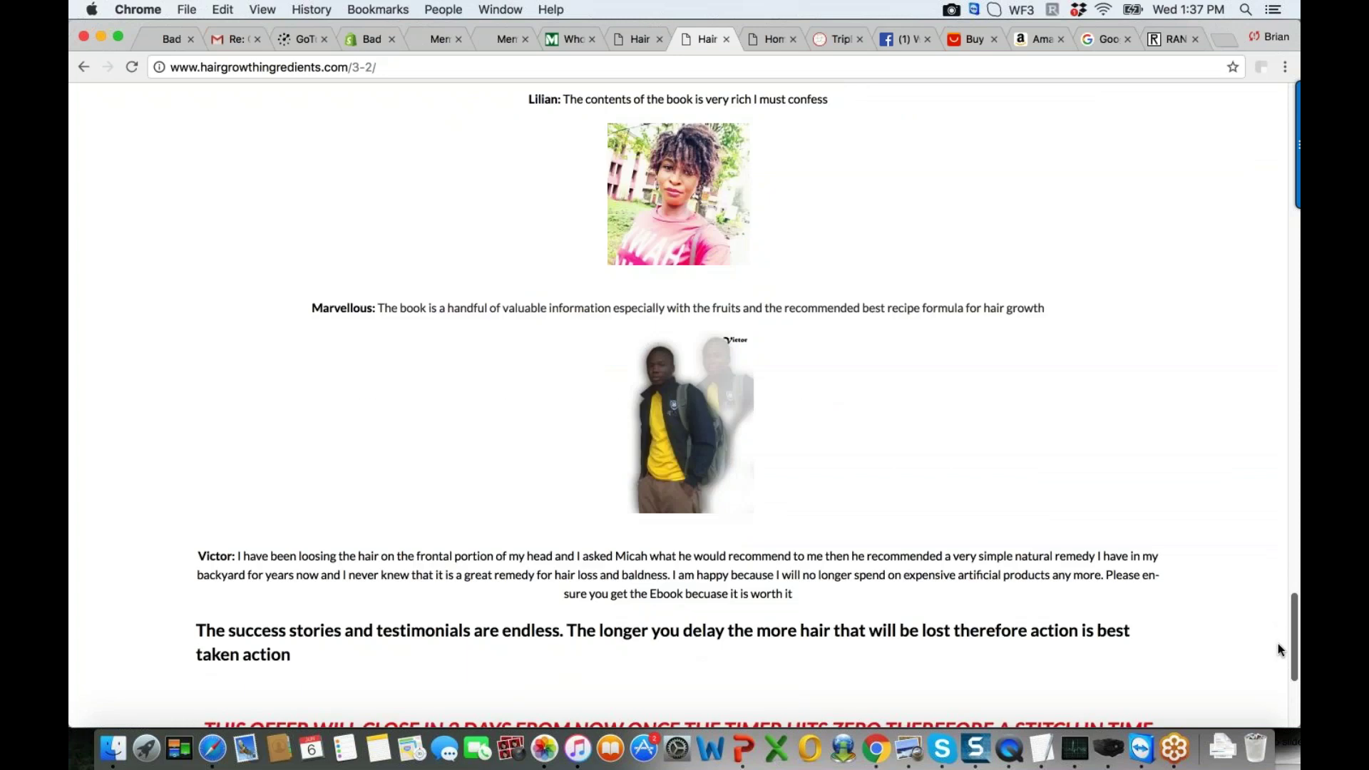
pyautogui.scroll(-3, 1278, 649)
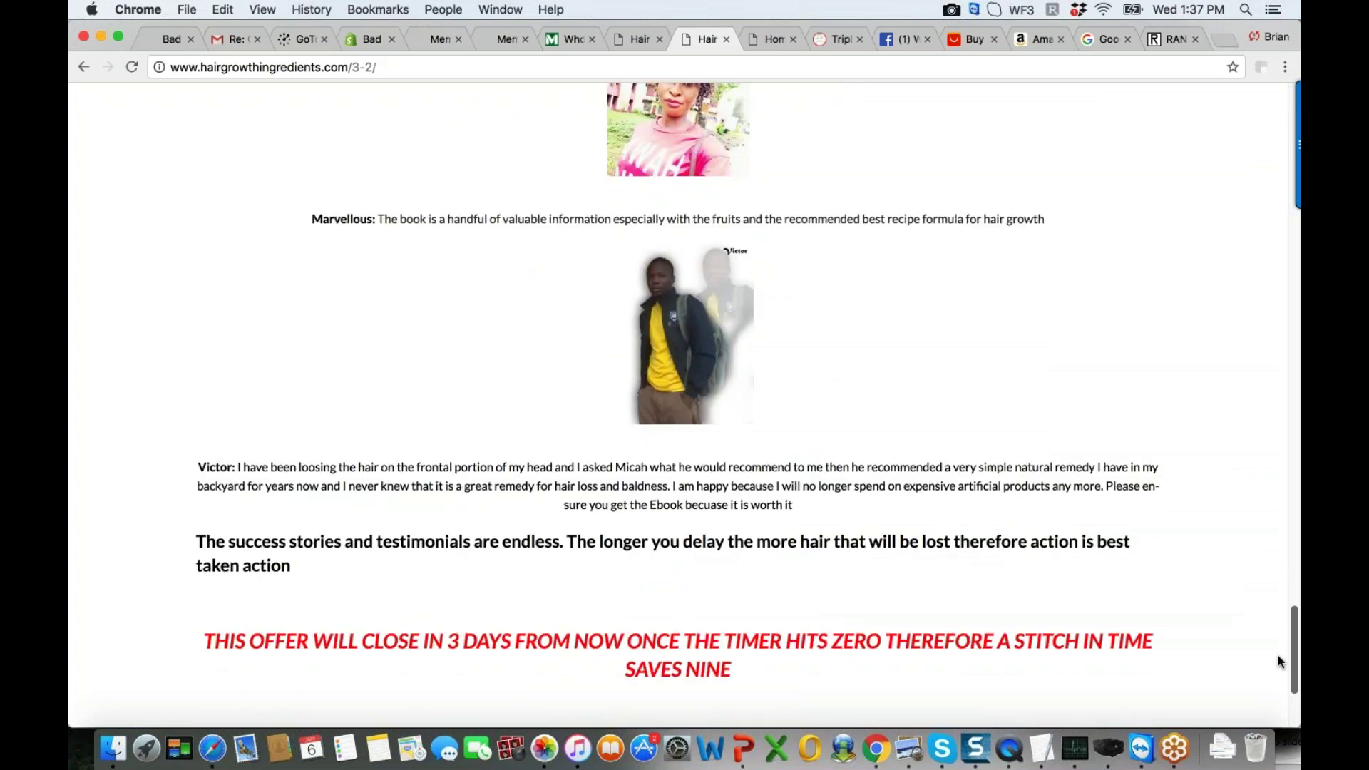
pyautogui.scroll(-1, 1278, 661)
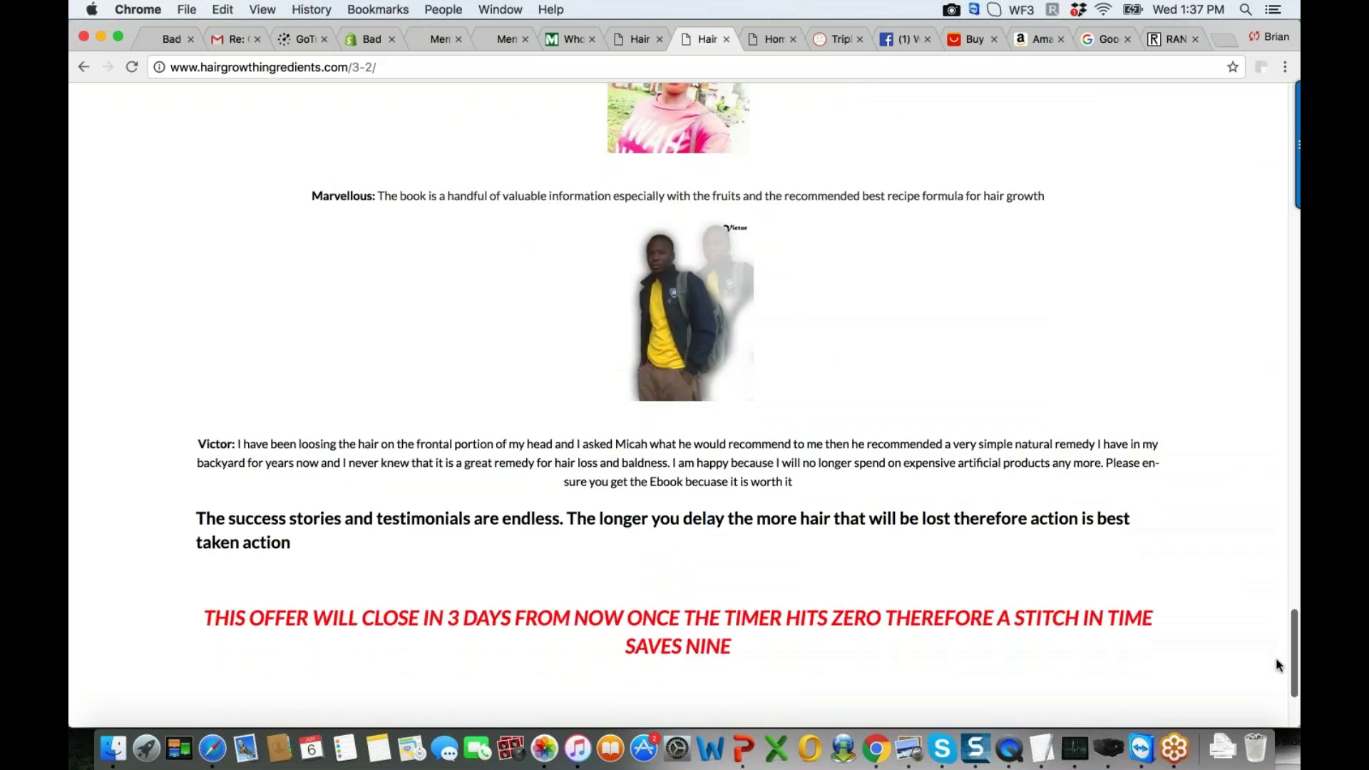
pyautogui.scroll(1, 1278, 665)
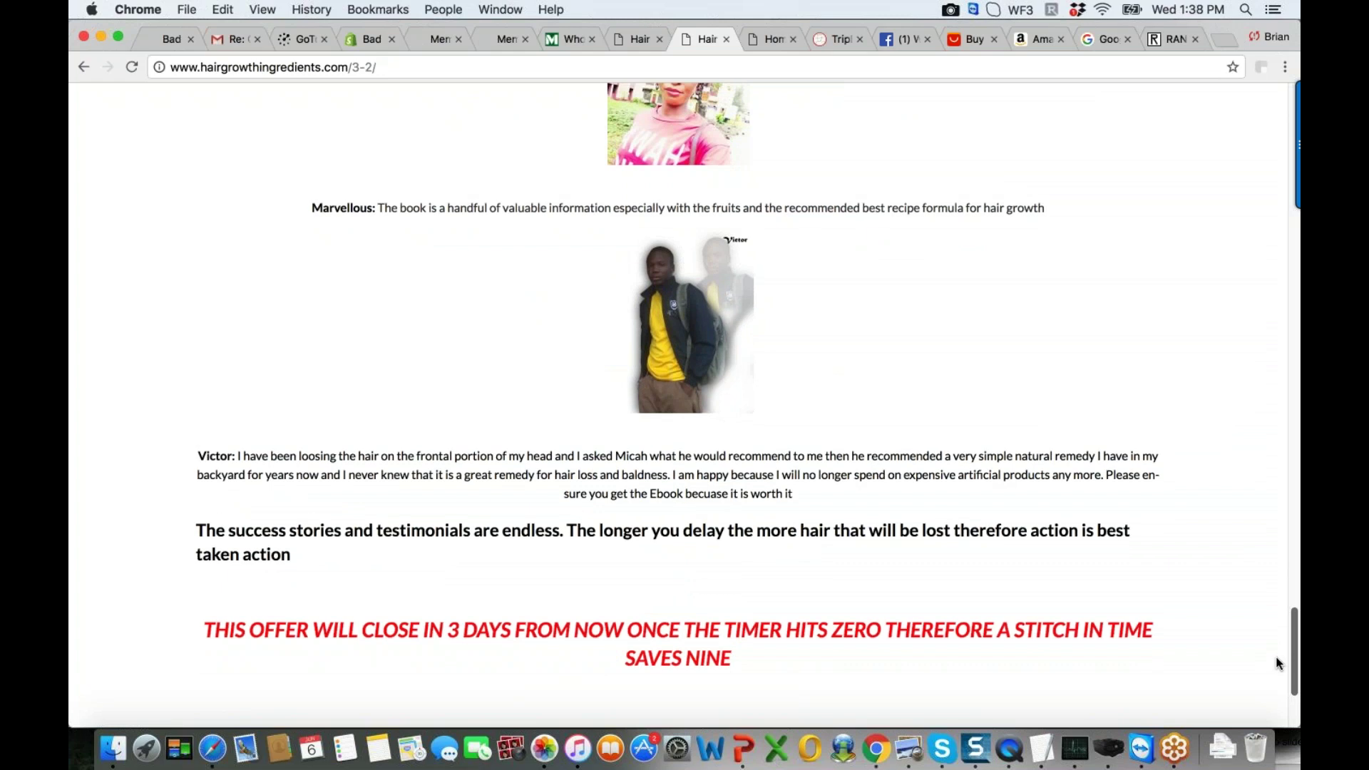
pyautogui.scroll(1, 1278, 660)
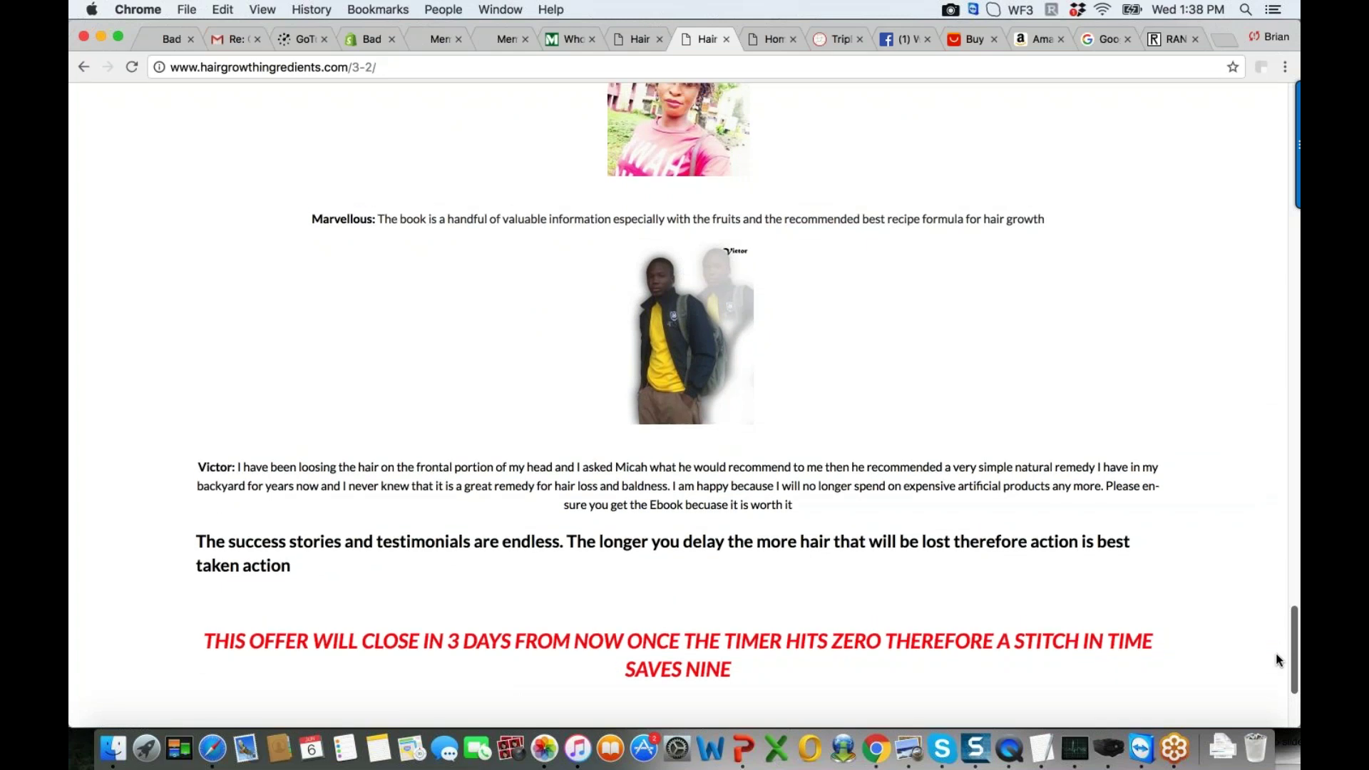
pyautogui.scroll(5, 1276, 628)
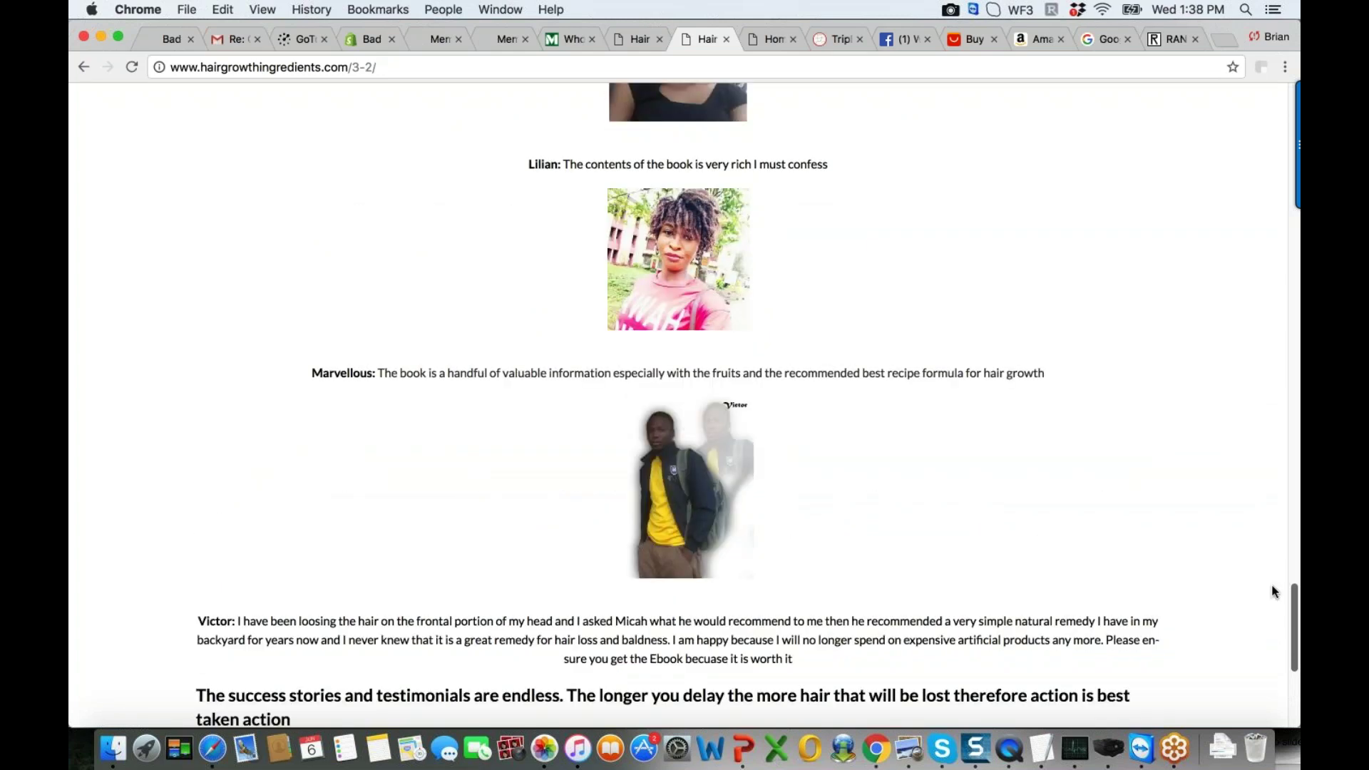
pyautogui.scroll(-9, 1275, 591)
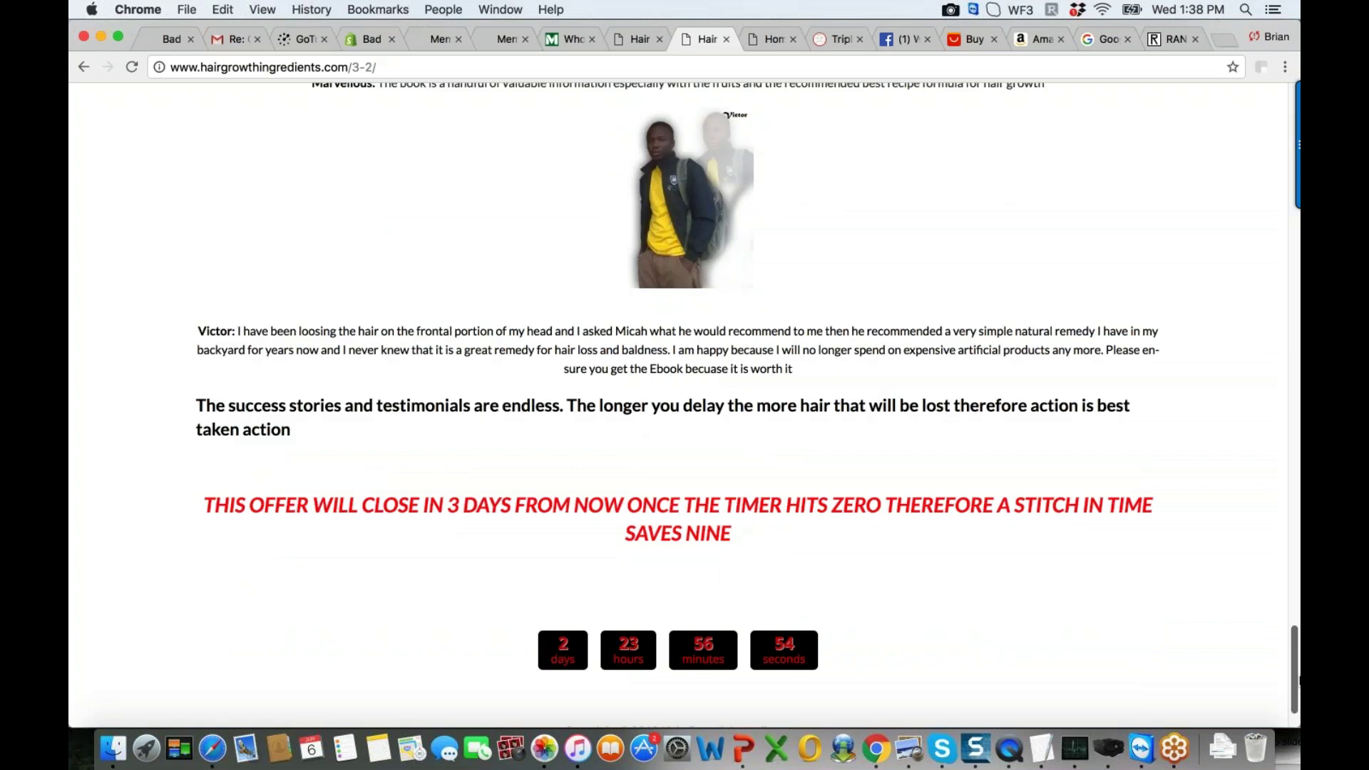
pyautogui.scroll(-2, 1298, 681)
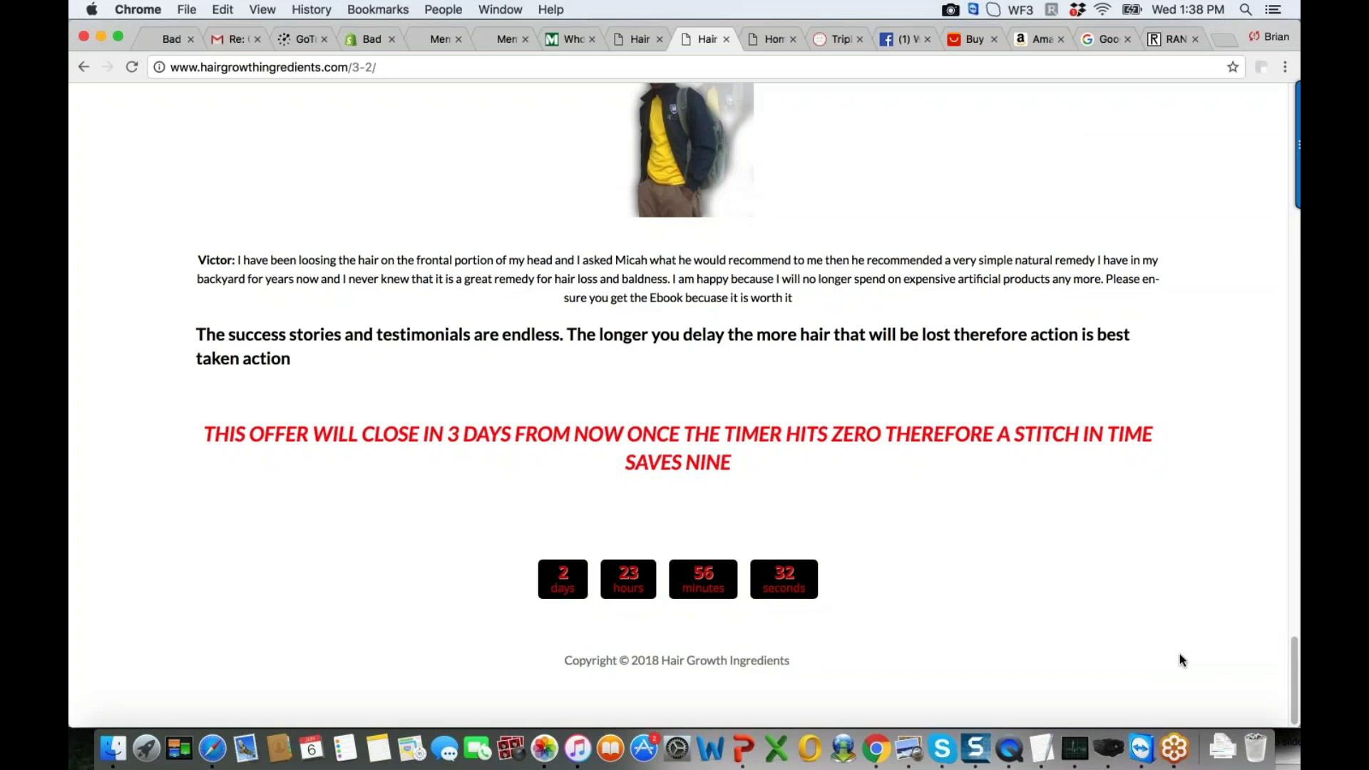
# Return to the ebook's content outline and review its cover image and the free special bonuses
pyautogui.click(1291, 622)
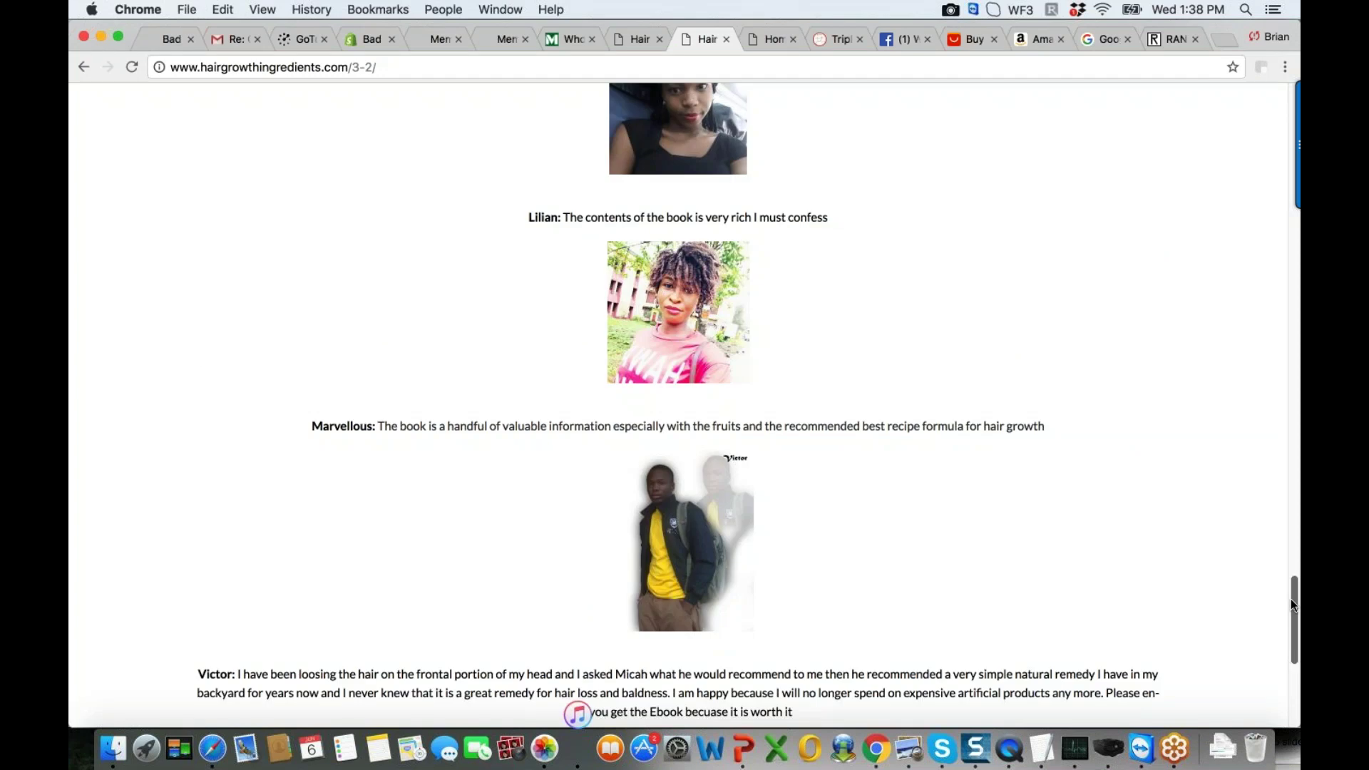
pyautogui.moveTo(1292, 603); pyautogui.dragTo(1284, 431)
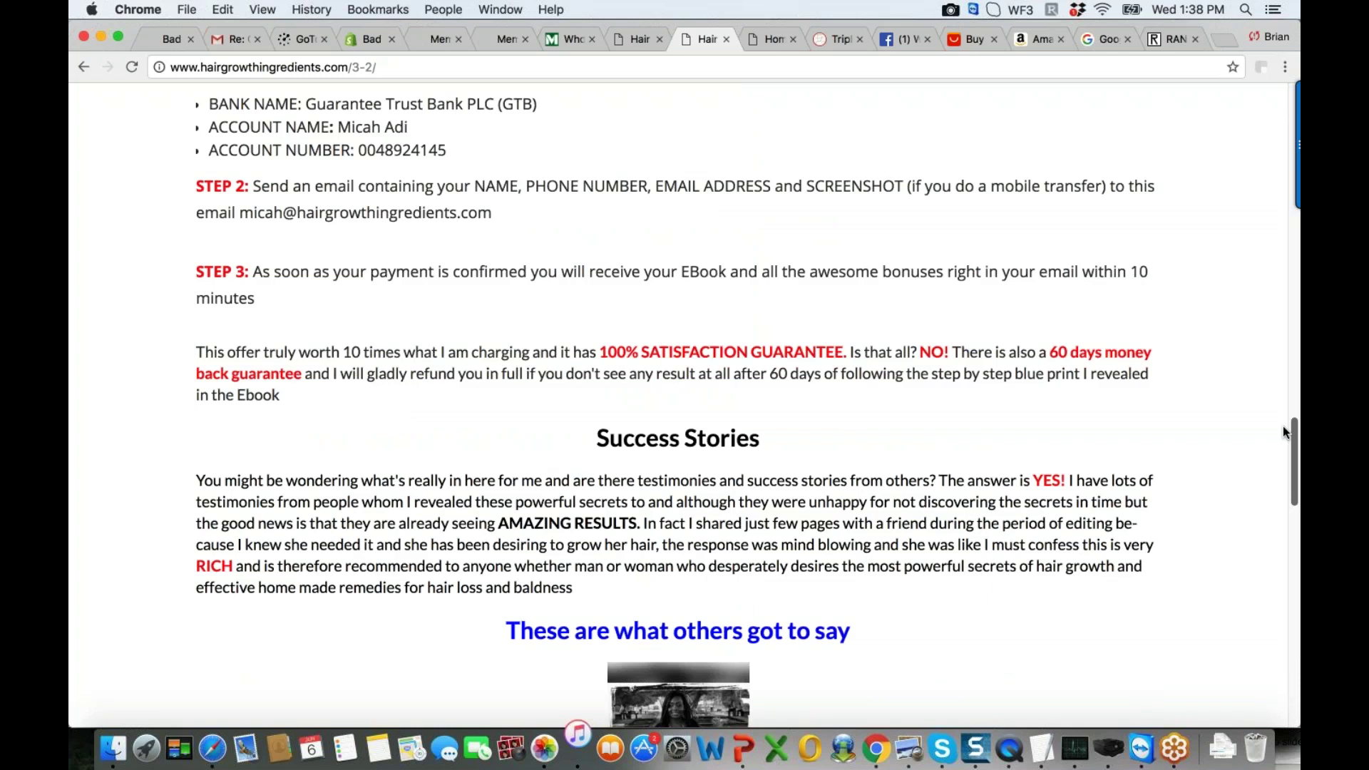
pyautogui.moveTo(1284, 427); pyautogui.dragTo(1261, 113)
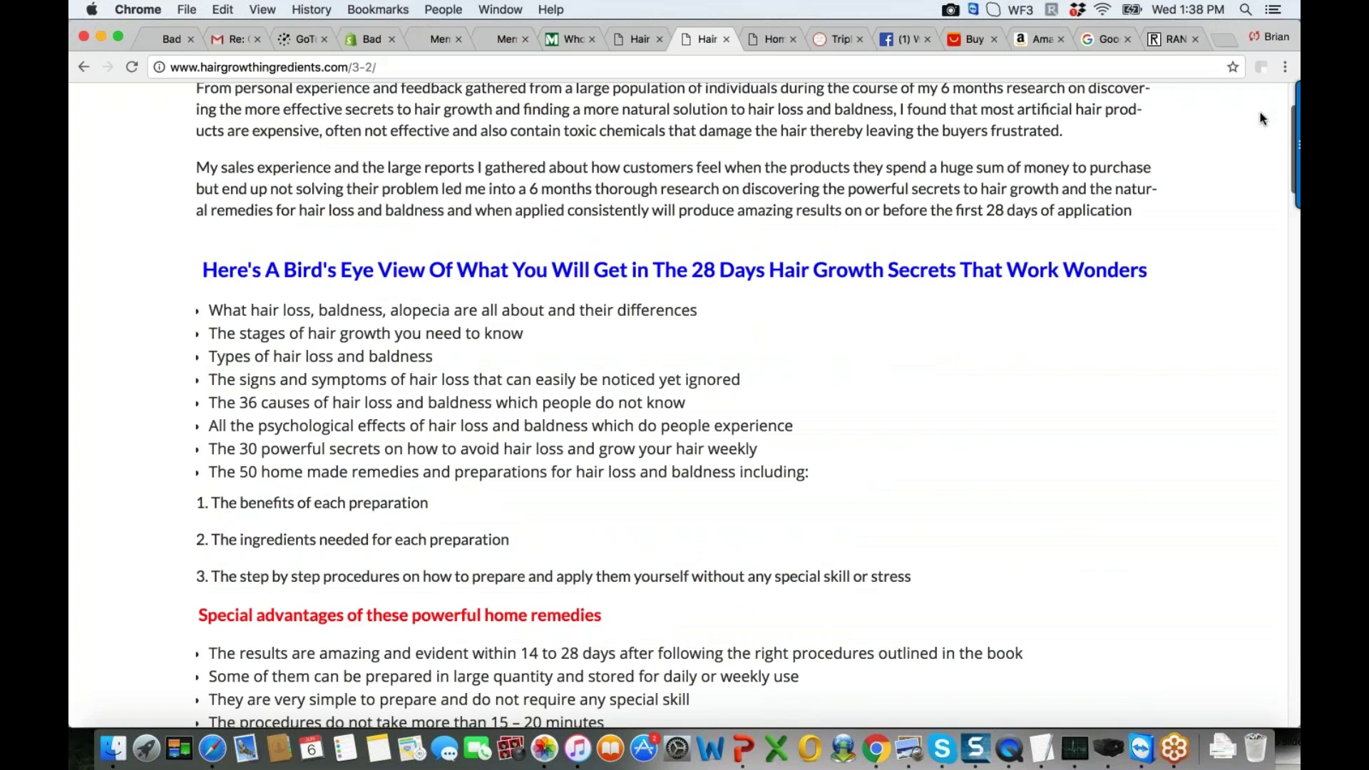
pyautogui.scroll(-10, 1261, 119)
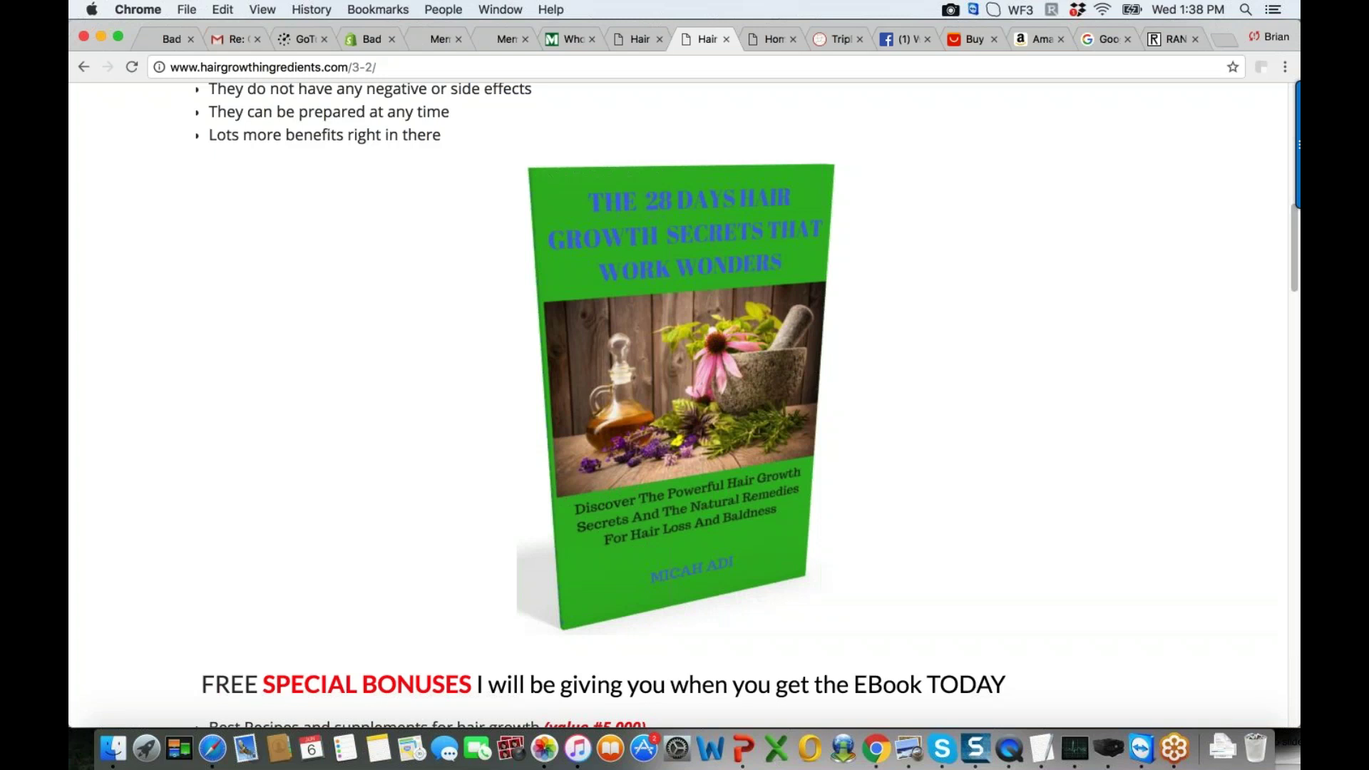
pyautogui.scroll(-6, 1288, 225)
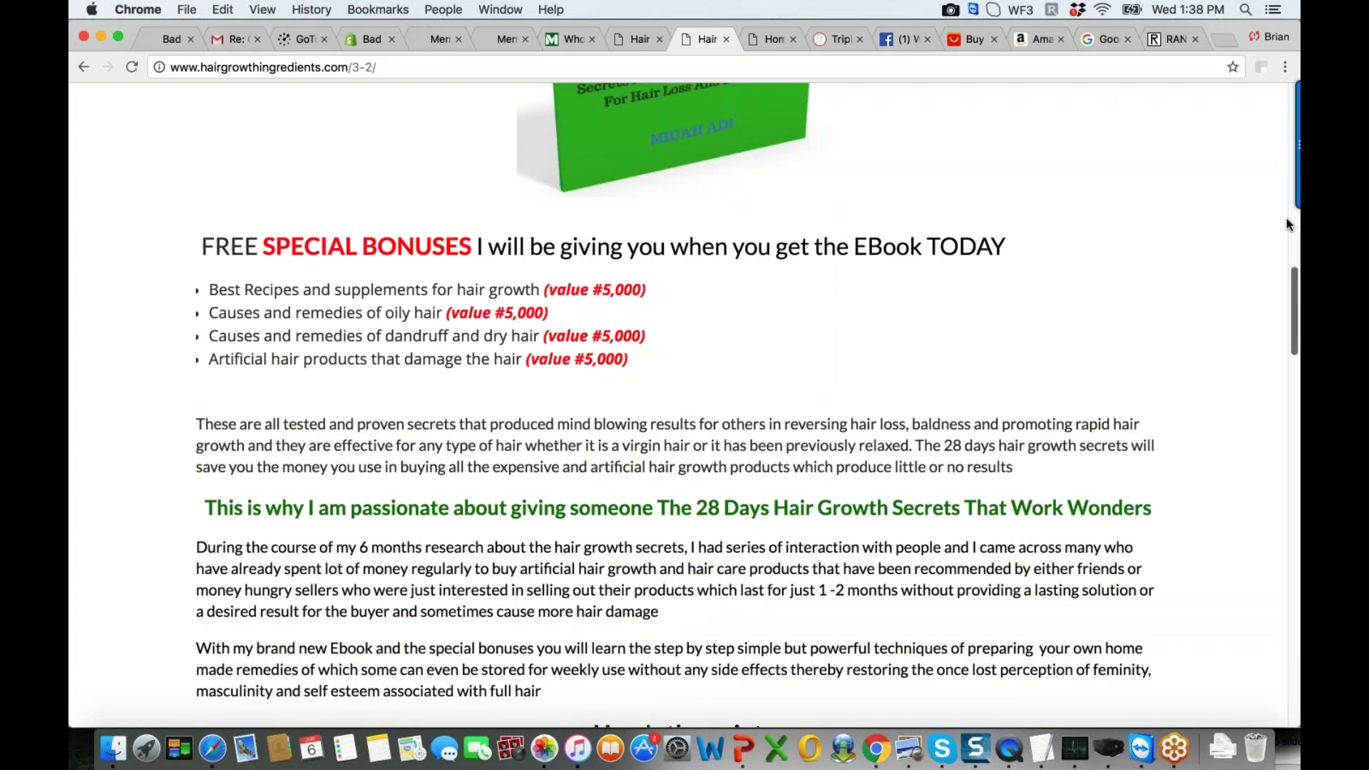
# Examine the bank payment steps and guarantee again, together with the #5,000 discount offer above them
pyautogui.scroll(-10, 1288, 225)
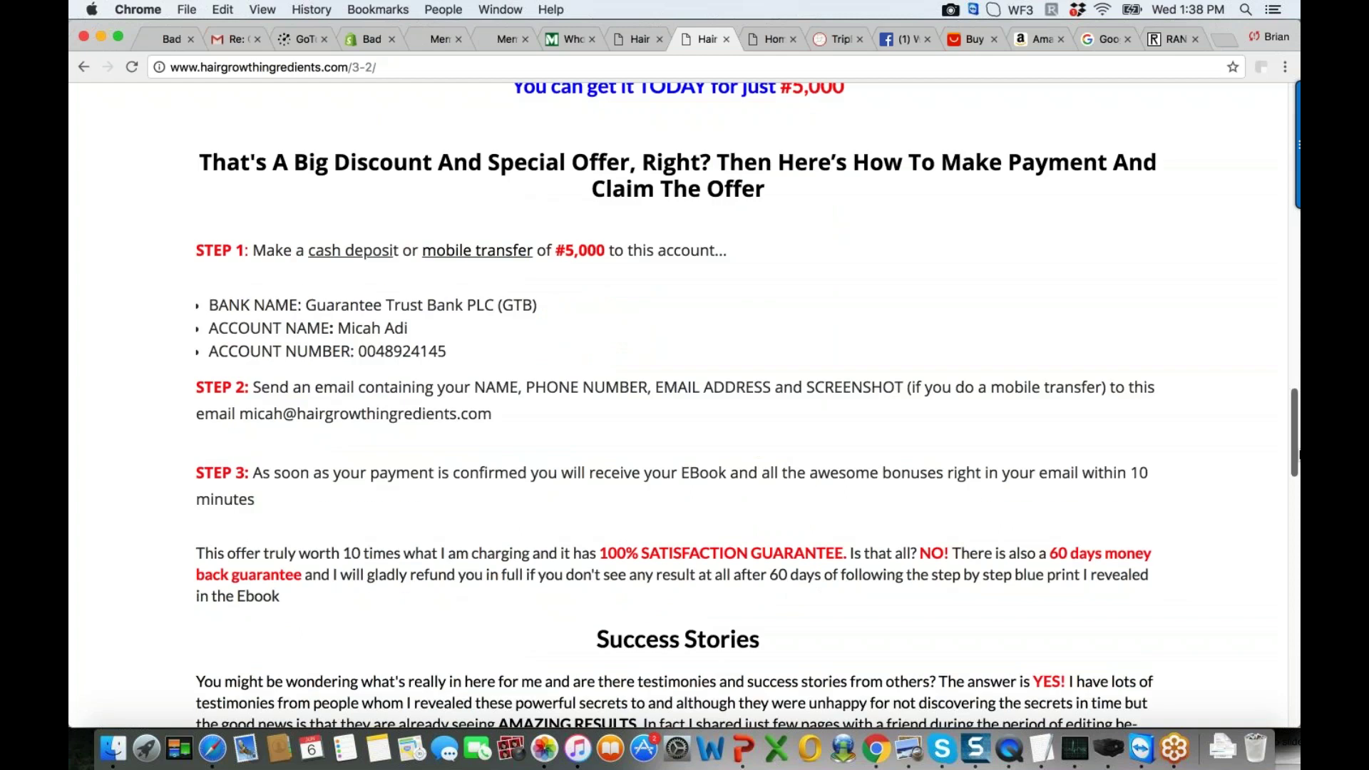
pyautogui.scroll(-3, 1294, 451)
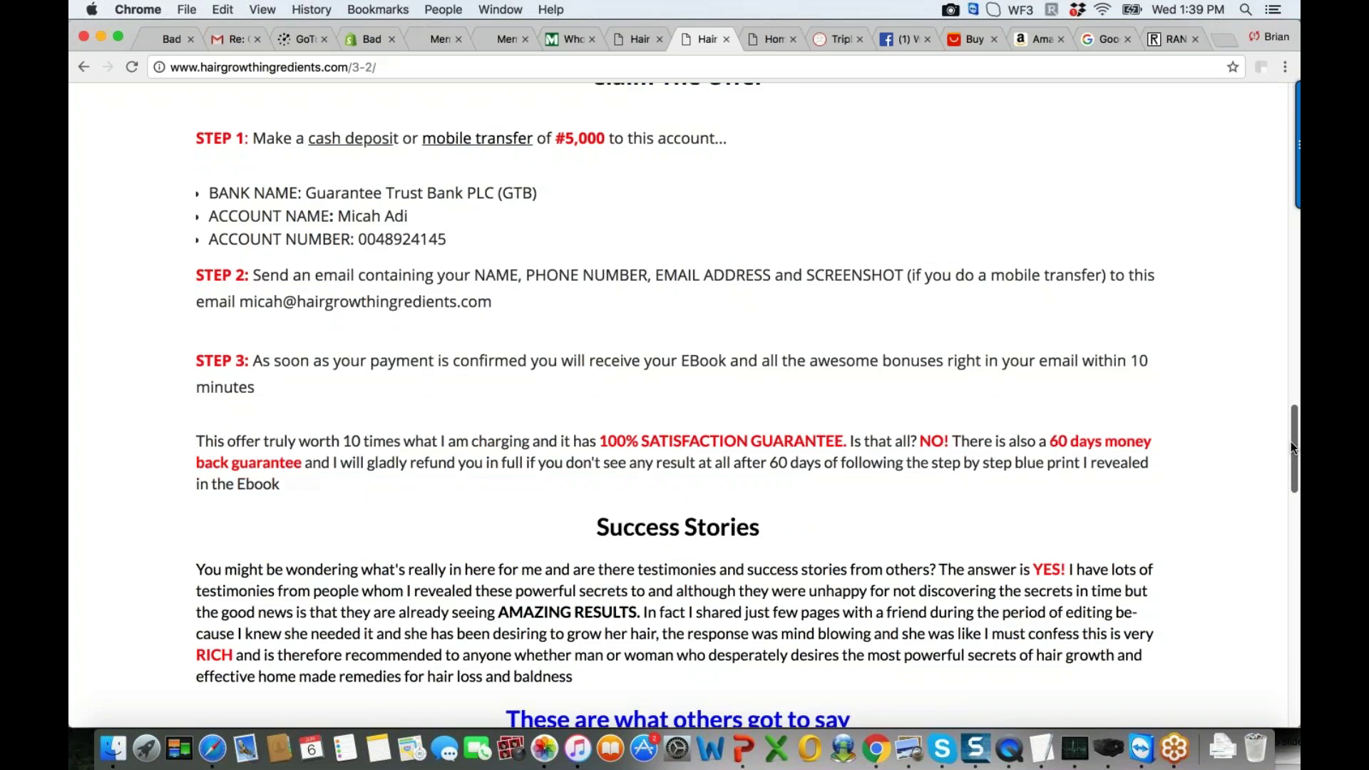
pyautogui.scroll(1, 1291, 435)
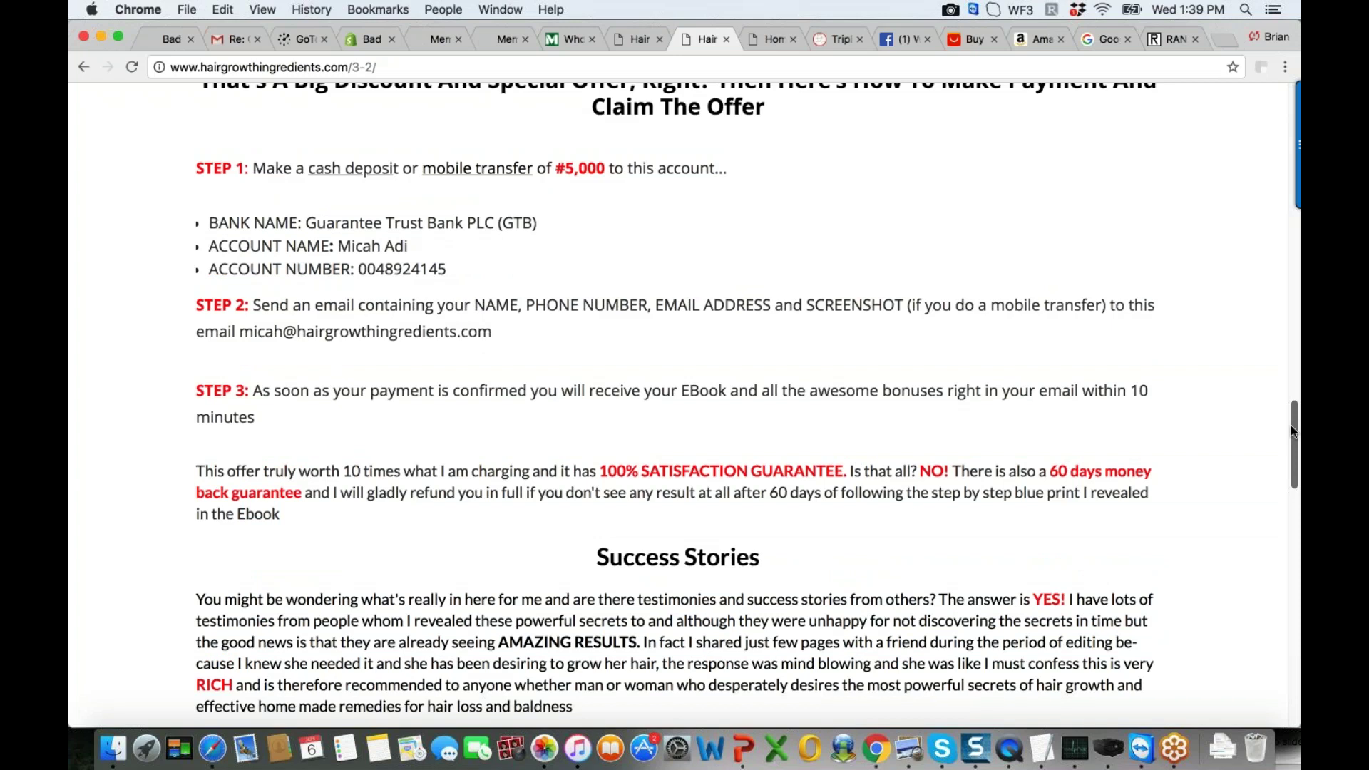
pyautogui.scroll(5, 1291, 426)
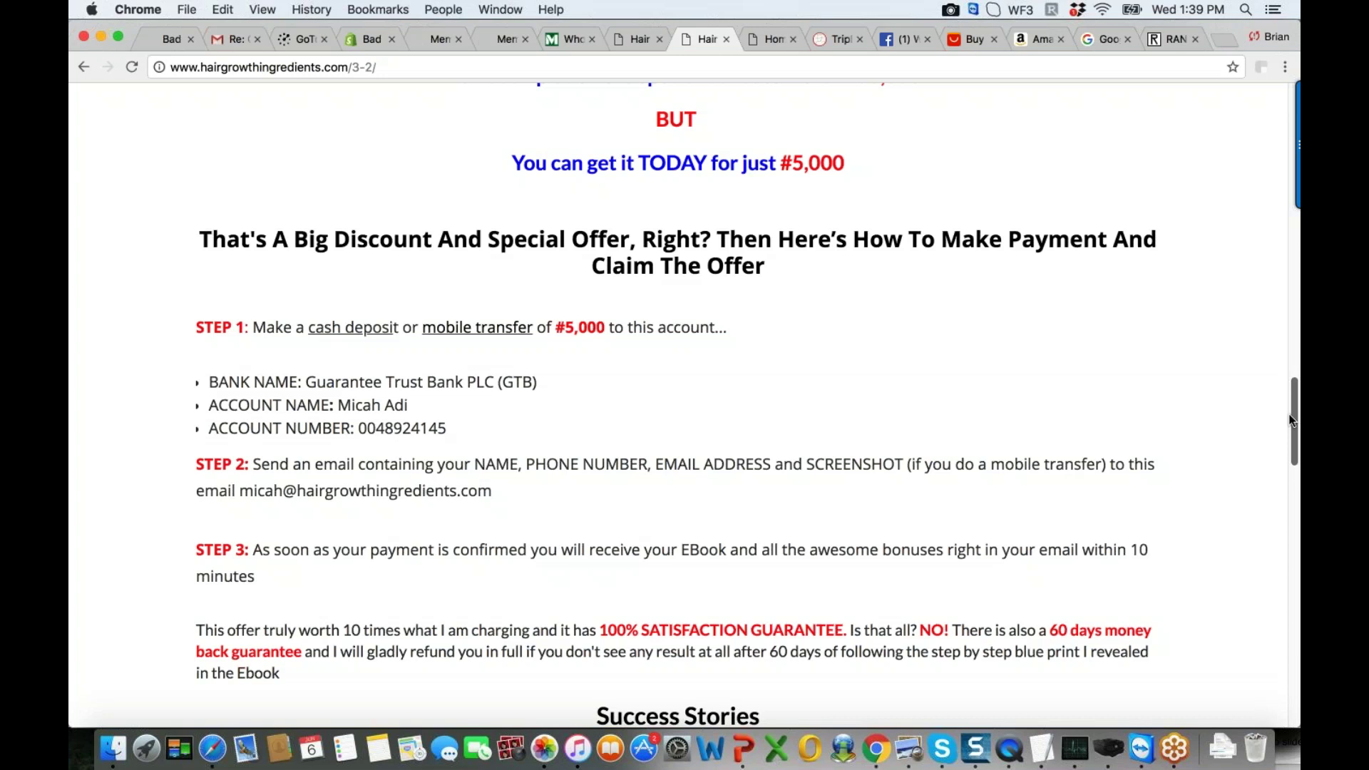
pyautogui.moveTo(1292, 420); pyautogui.dragTo(1292, 351)
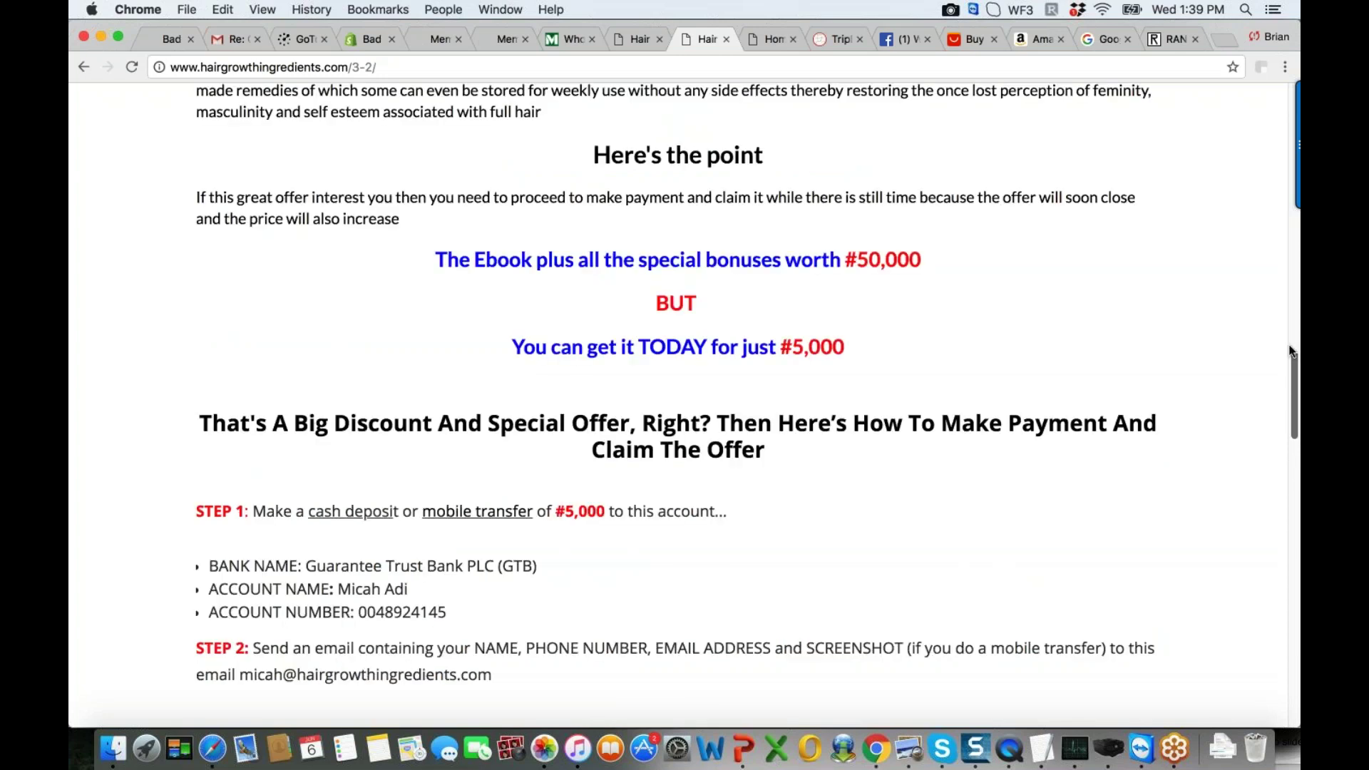
# Look over the ebook cover image and the list of free special bonuses once more
pyautogui.moveTo(1292, 350); pyautogui.dragTo(1283, 270)
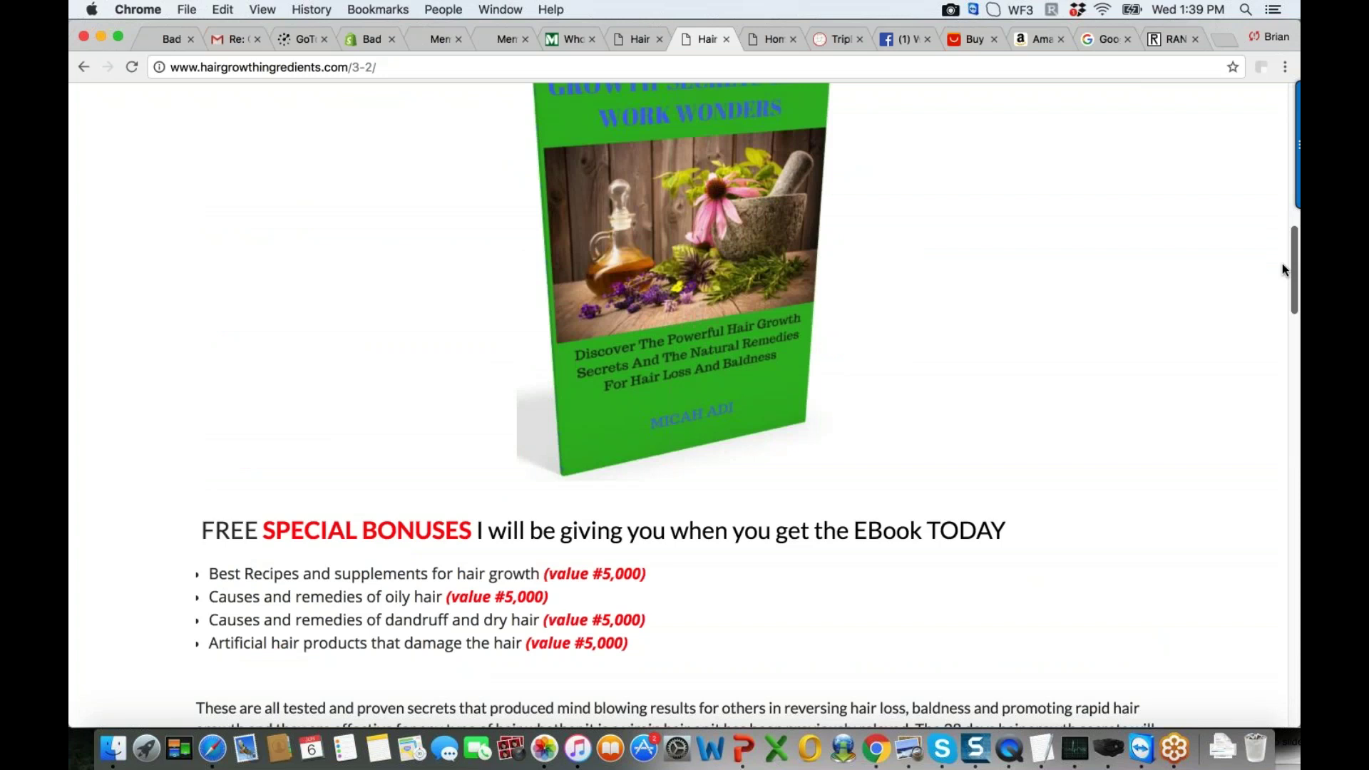
pyautogui.scroll(-1, 1282, 264)
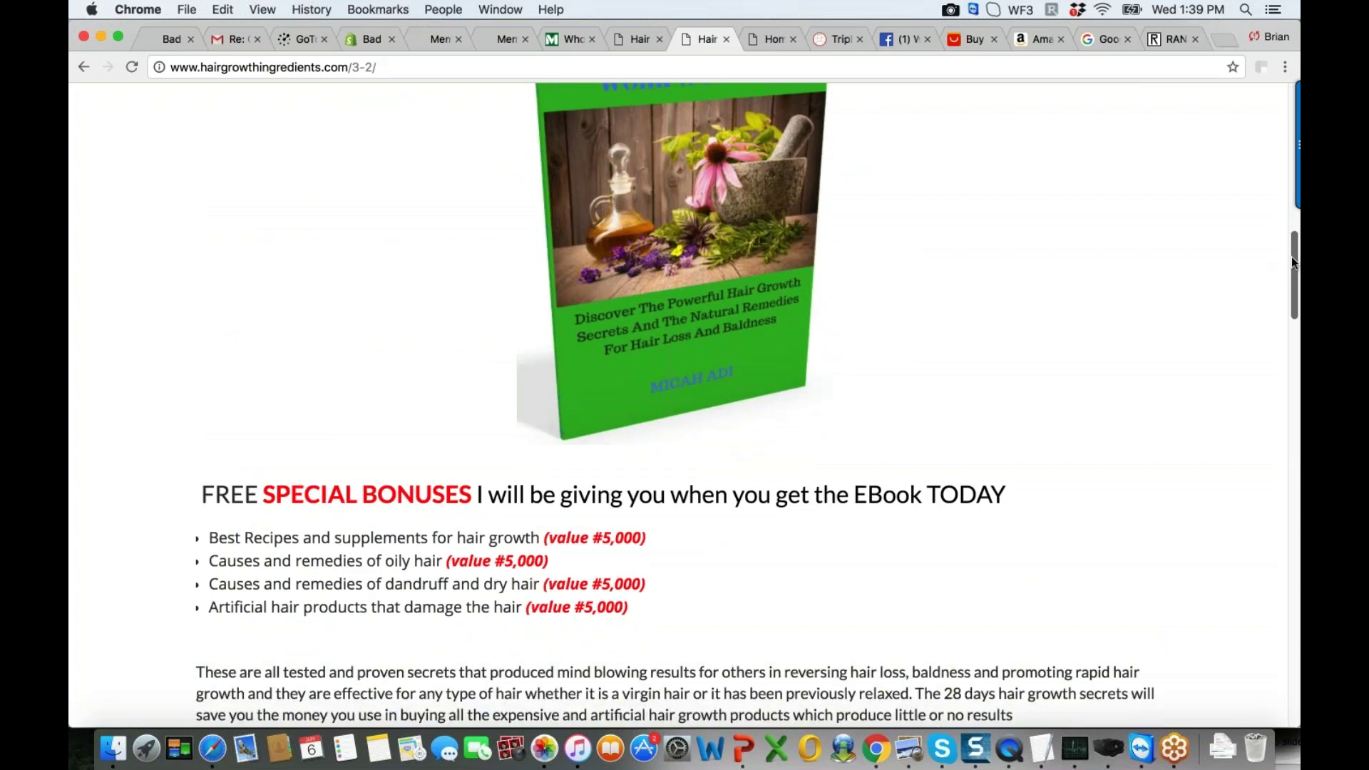
pyautogui.scroll(3, 1288, 261)
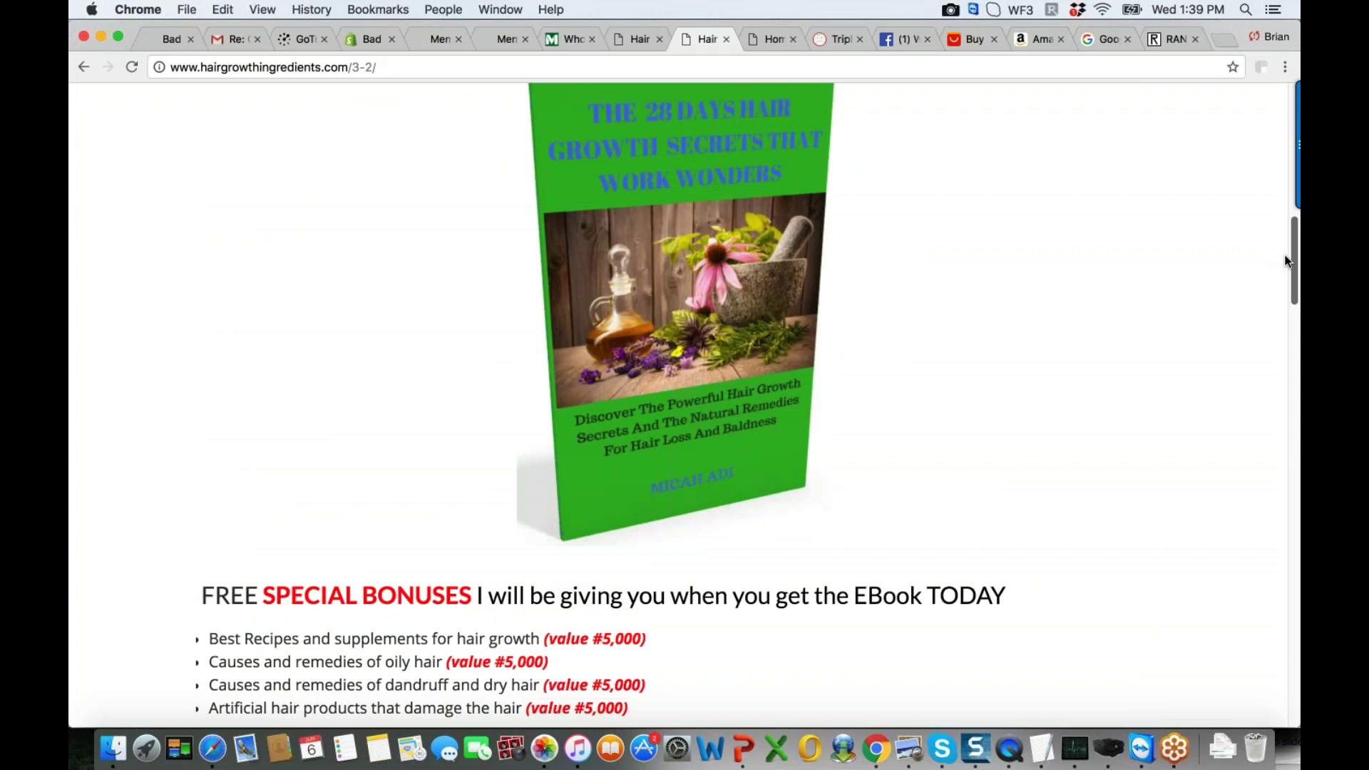
# Read on from the #5,000 price through the payment steps, guarantee and success stories to the countdown timer
pyautogui.moveTo(1288, 261); pyautogui.dragTo(1296, 379)
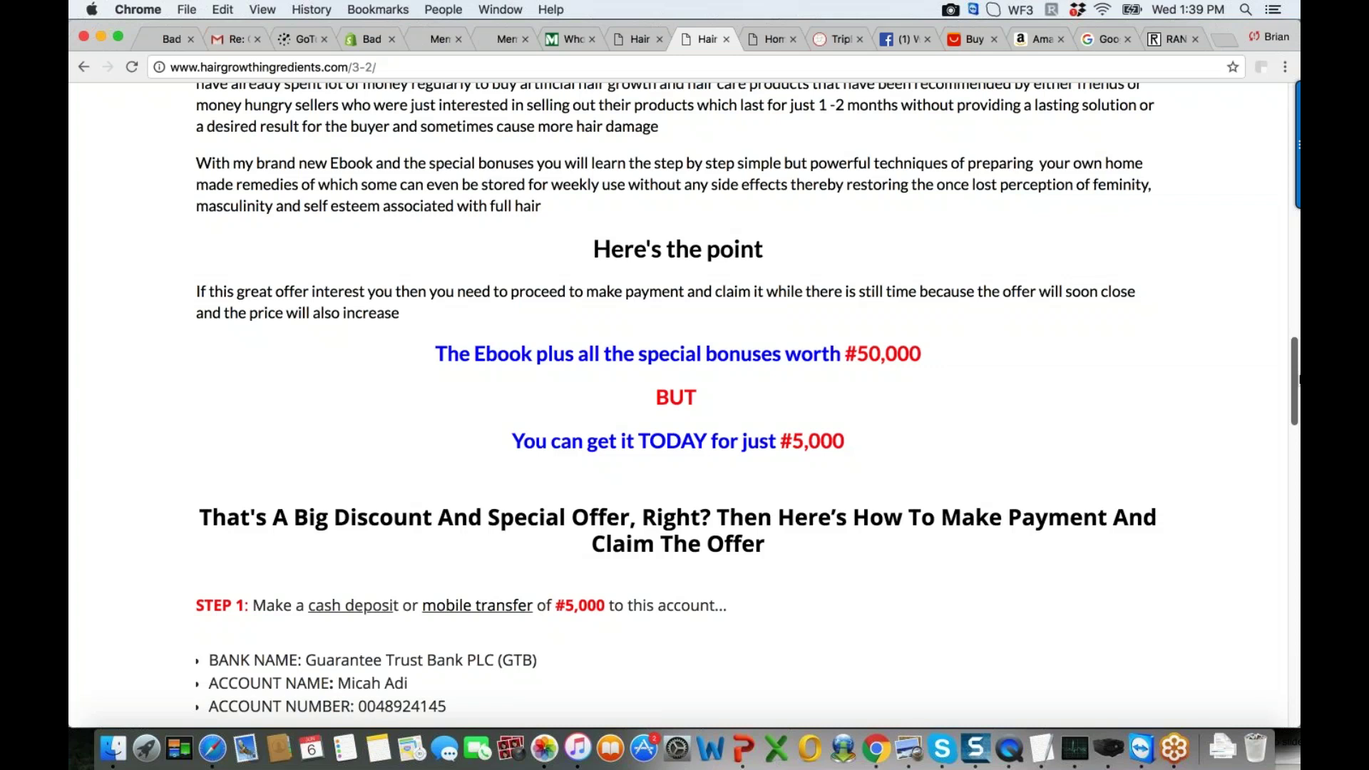
pyautogui.scroll(-3, 873, 211)
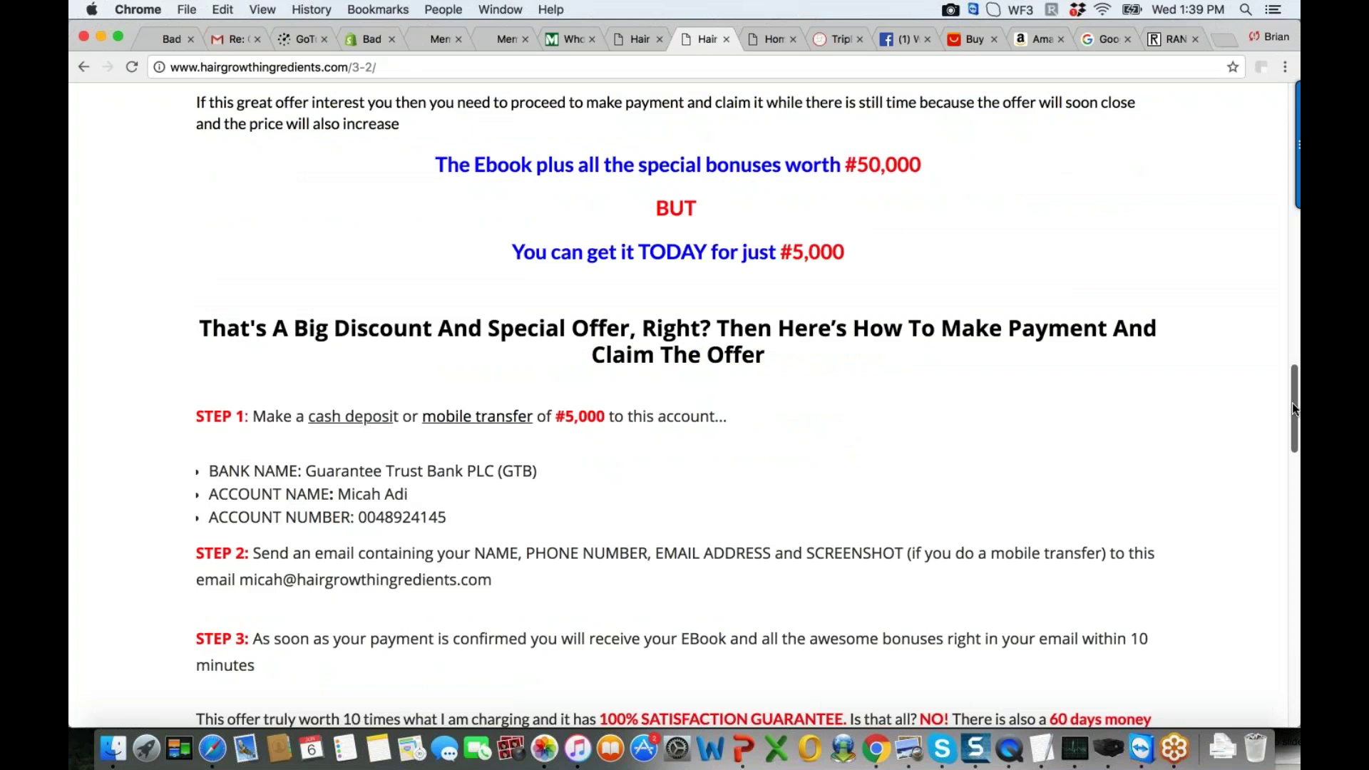
pyautogui.moveTo(1292, 404); pyautogui.dragTo(1293, 426)
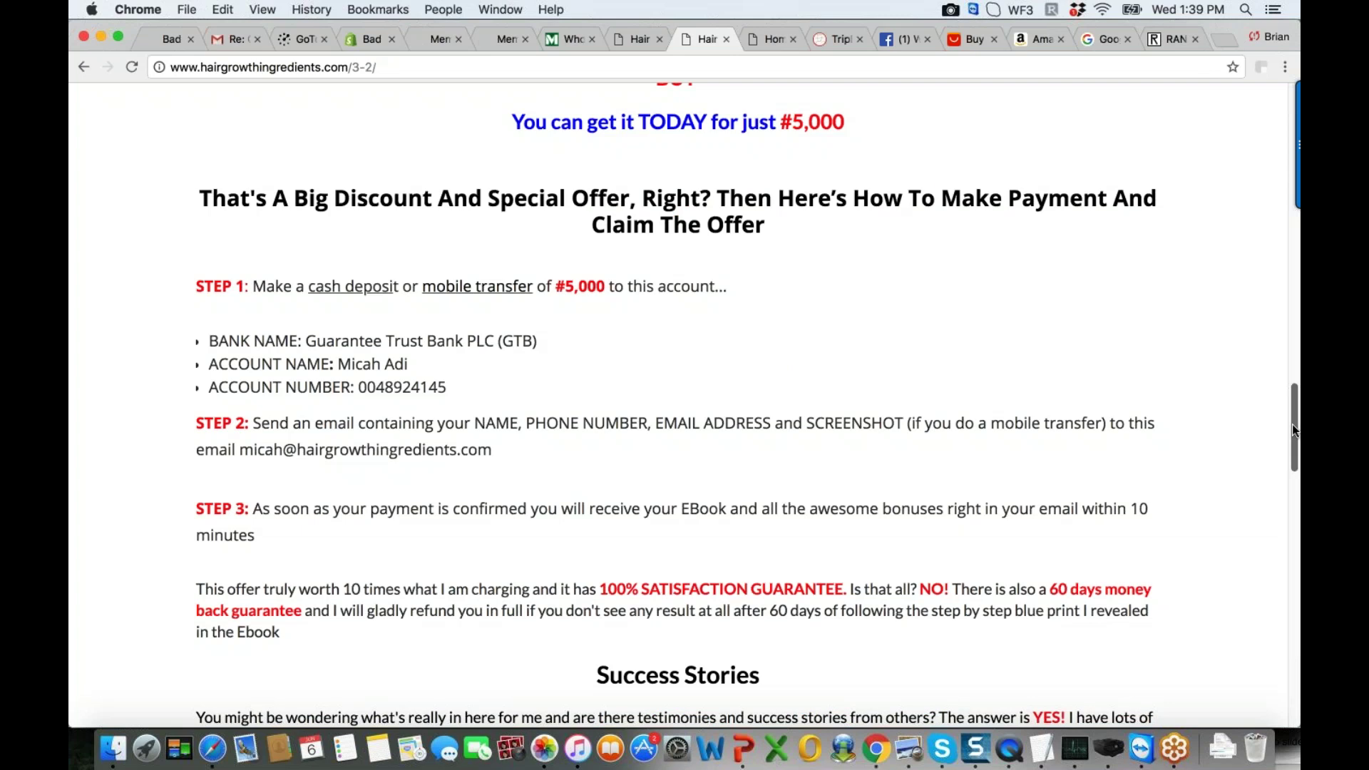
pyautogui.moveTo(1293, 425); pyautogui.dragTo(1298, 484)
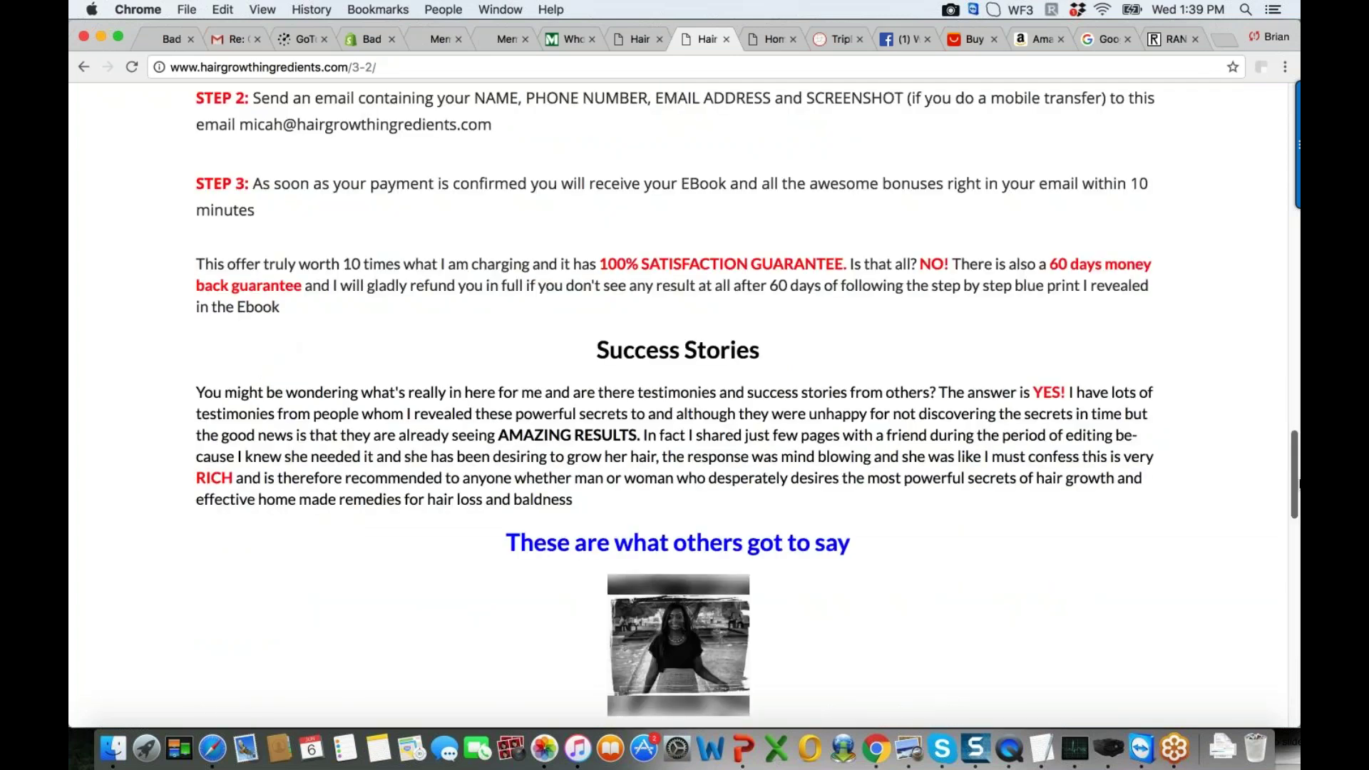
pyautogui.moveTo(1298, 484); pyautogui.dragTo(1297, 677)
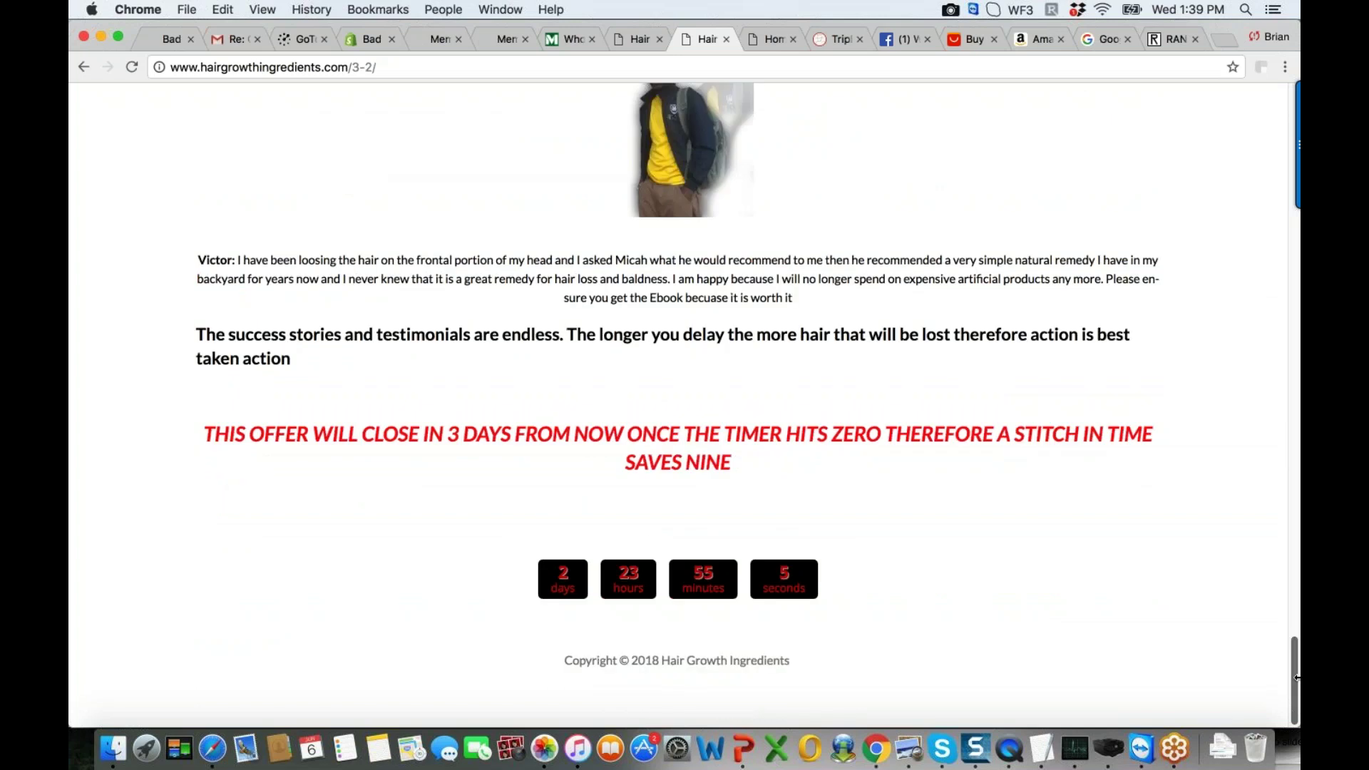
pyautogui.scroll(1, 642, 514)
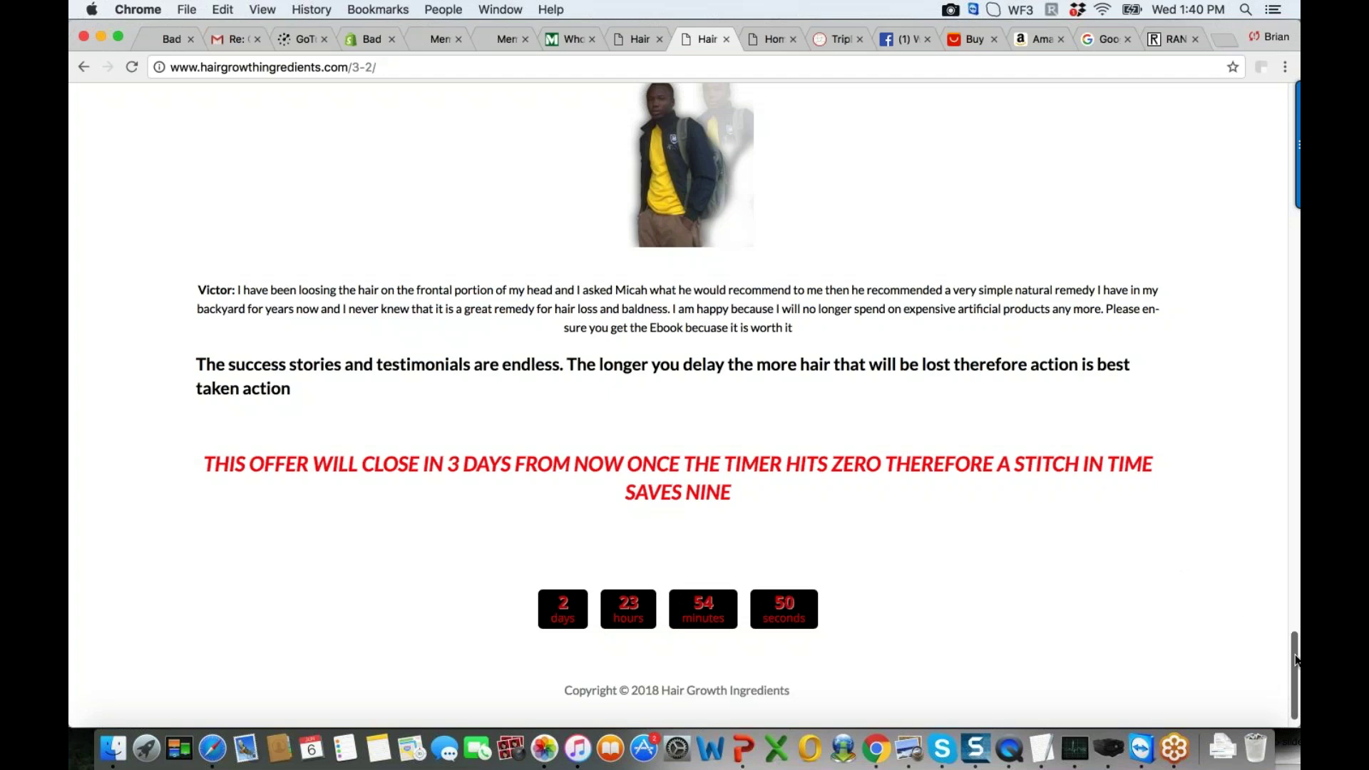
# Go back through the testimonials, price and content outline to the congratulations headline at the beginning of the page
pyautogui.moveTo(1296, 659); pyautogui.dragTo(1296, 510)
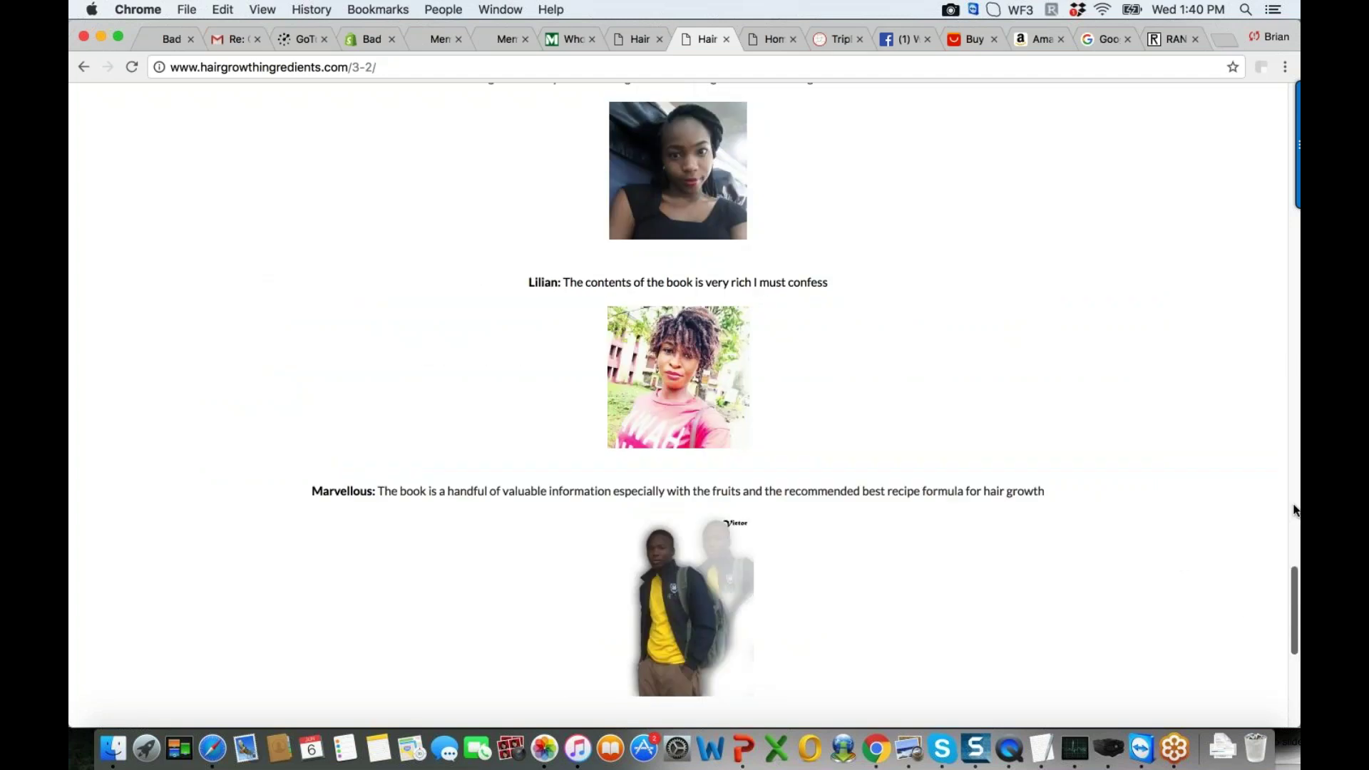
pyautogui.moveTo(1296, 510); pyautogui.dragTo(1282, 366)
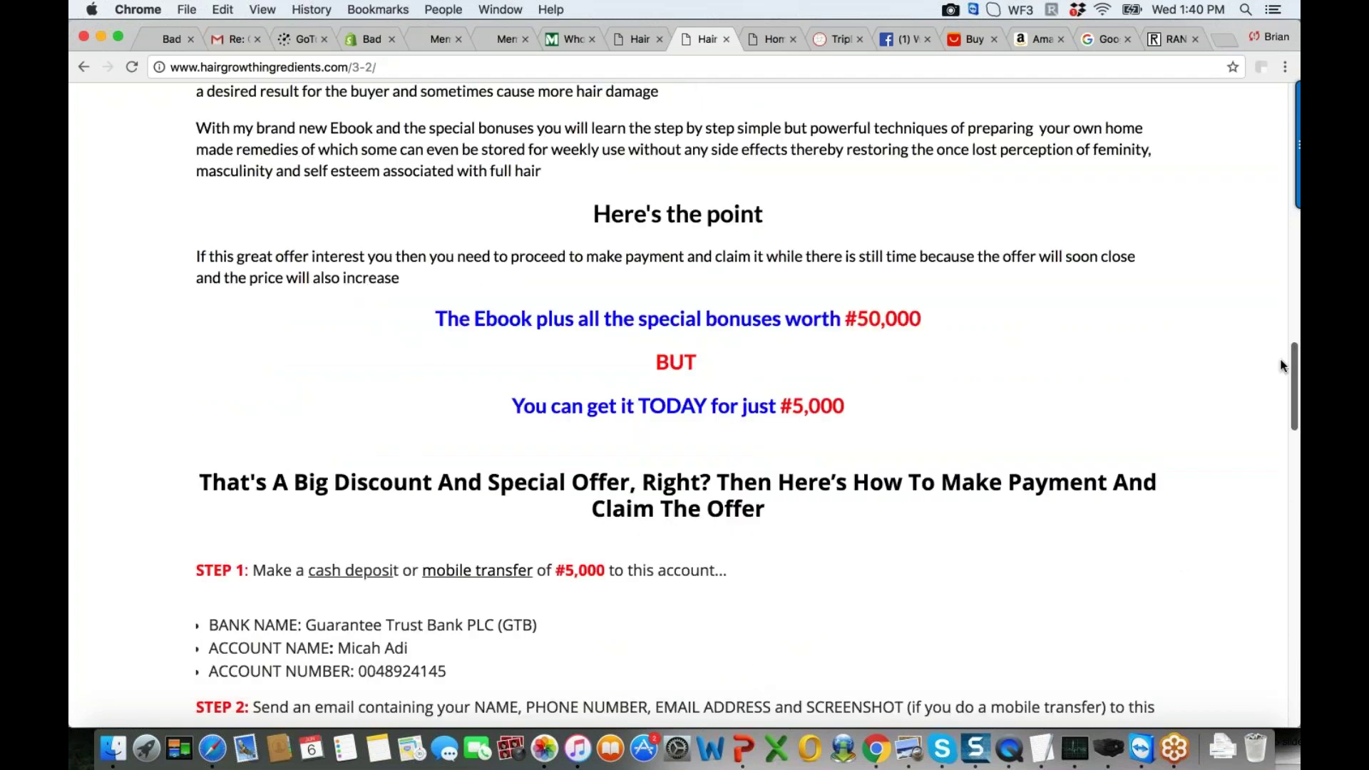
pyautogui.moveTo(1281, 365); pyautogui.dragTo(1278, 164)
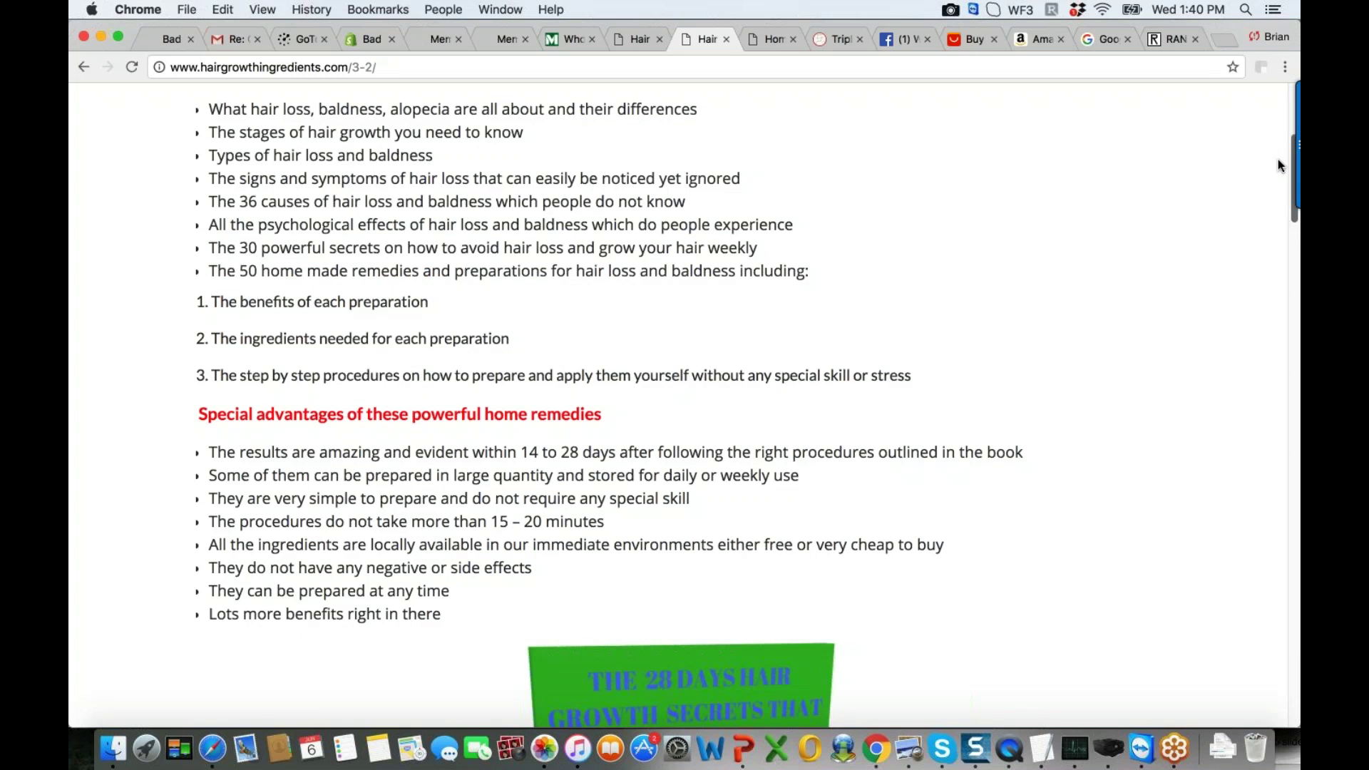
pyautogui.scroll(3, 1278, 143)
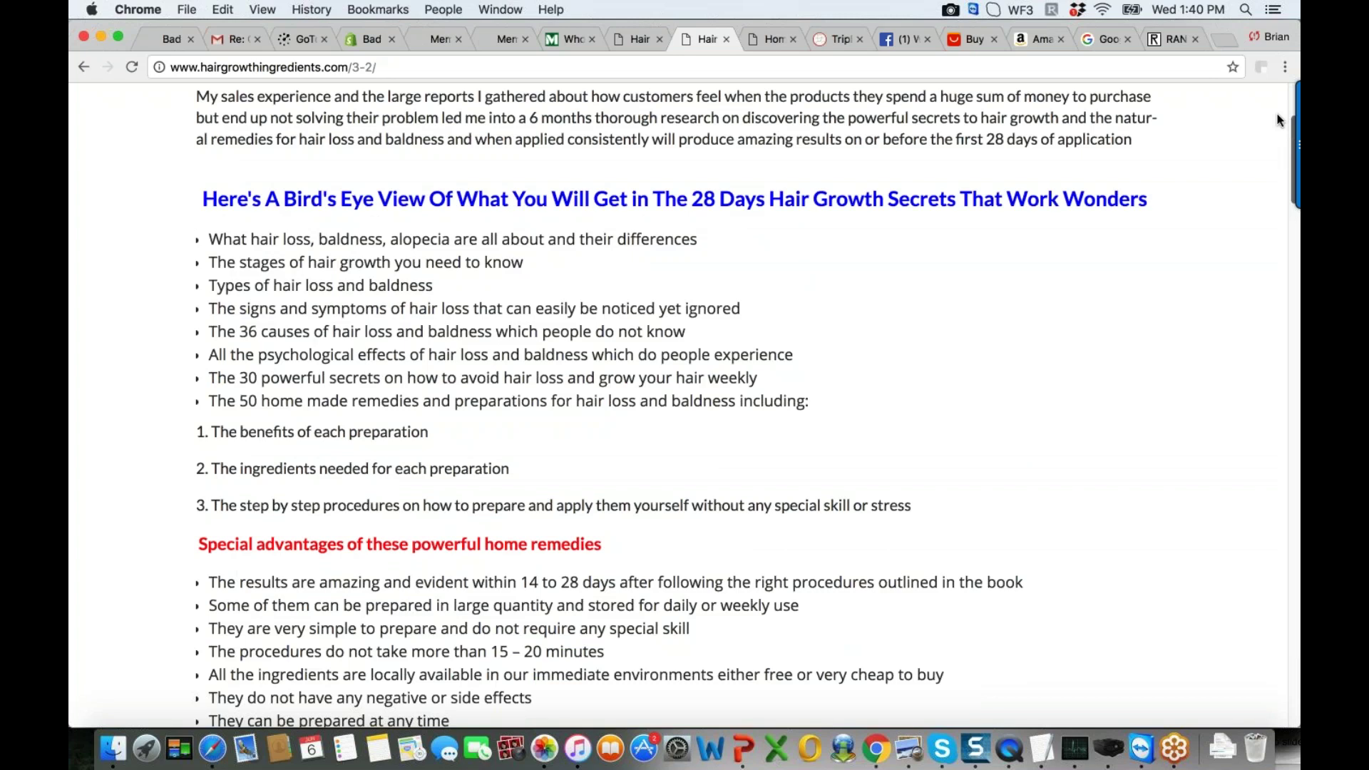
pyautogui.scroll(5, 1276, 114)
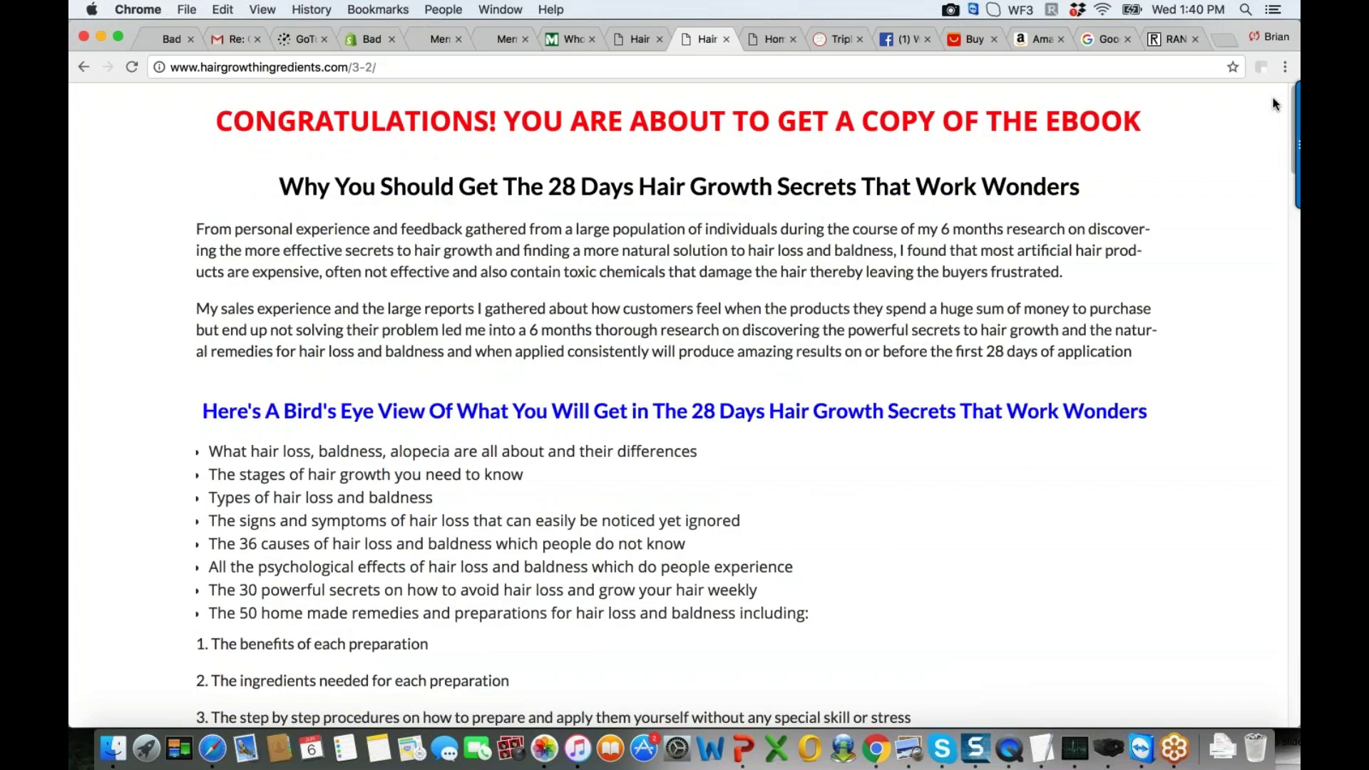
# Examine the special bonuses together with the section on why the author is passionate about giving the ebook
pyautogui.scroll(-10, 1276, 104)
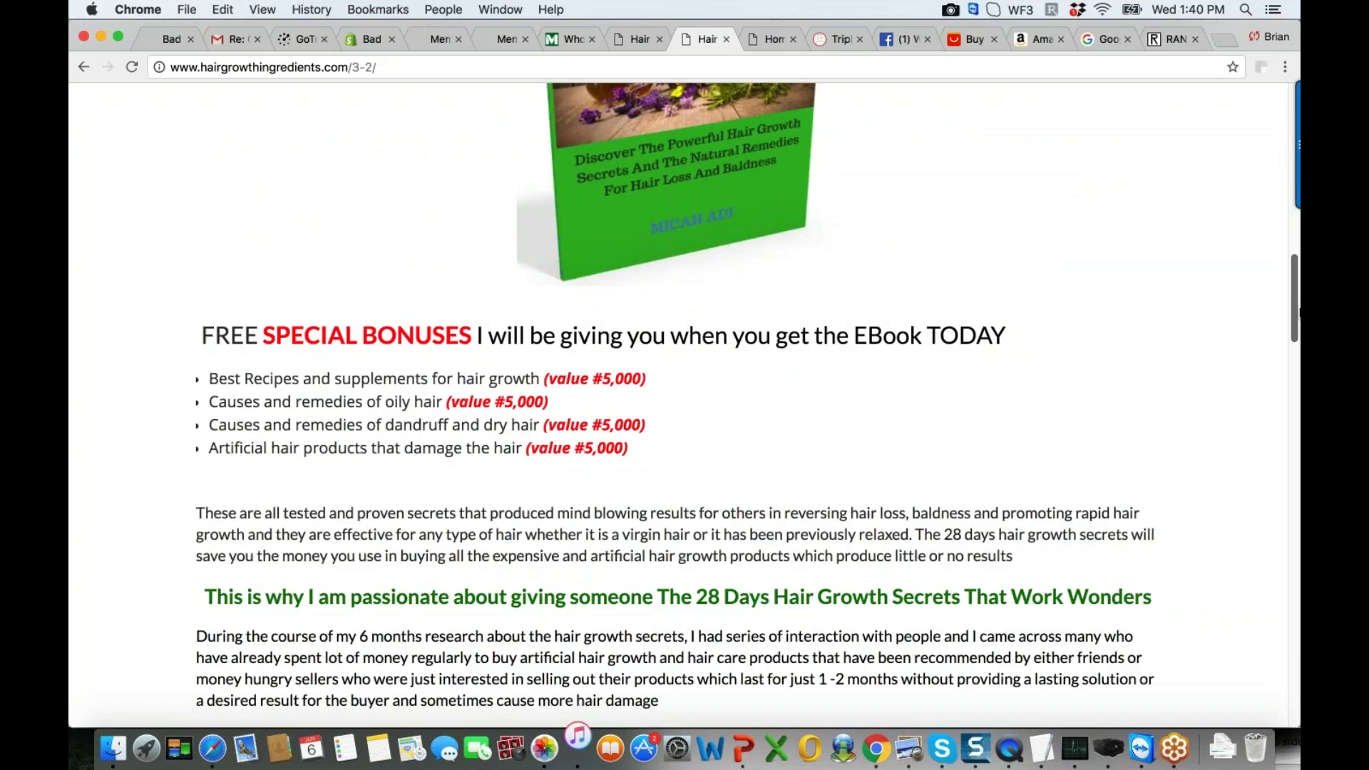
pyautogui.moveTo(1298, 312); pyautogui.dragTo(1298, 340)
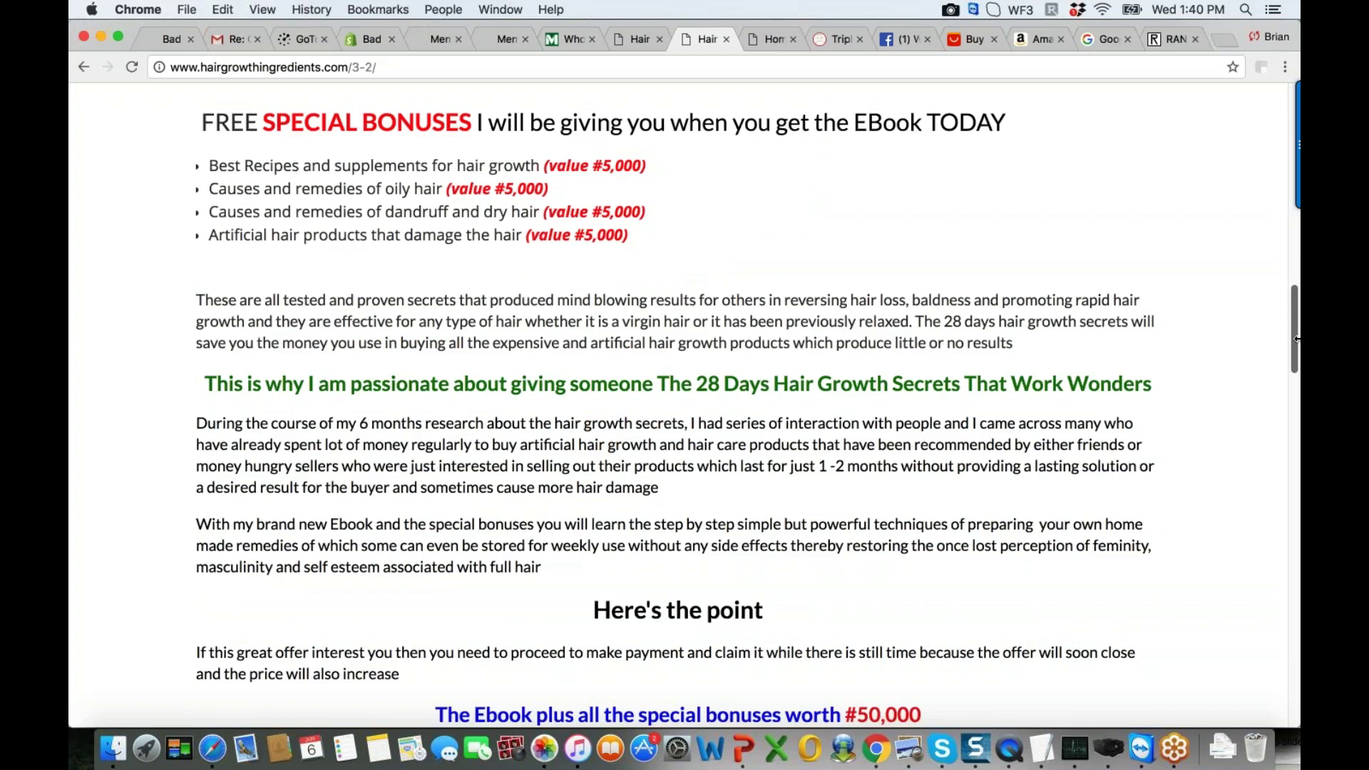
pyautogui.moveTo(1298, 340); pyautogui.dragTo(1298, 341)
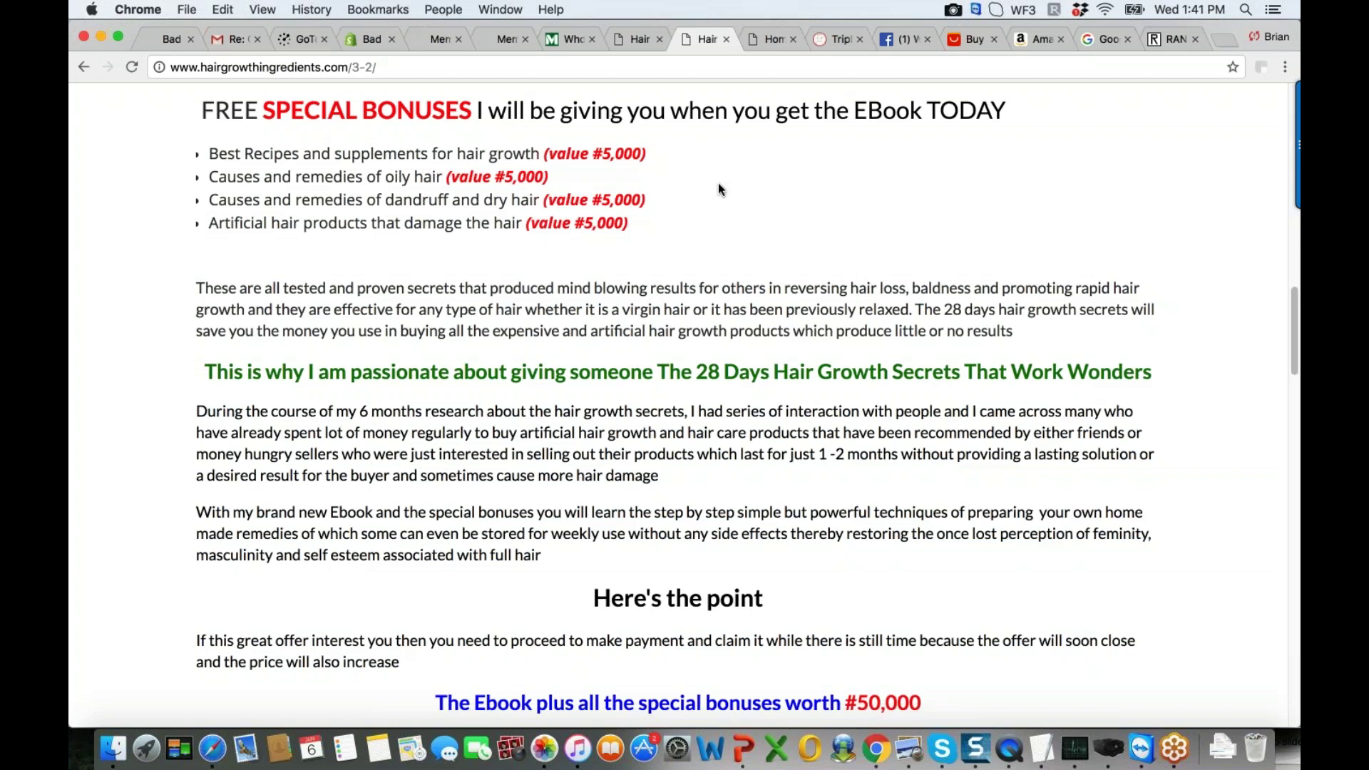
pyautogui.click(164, 42)
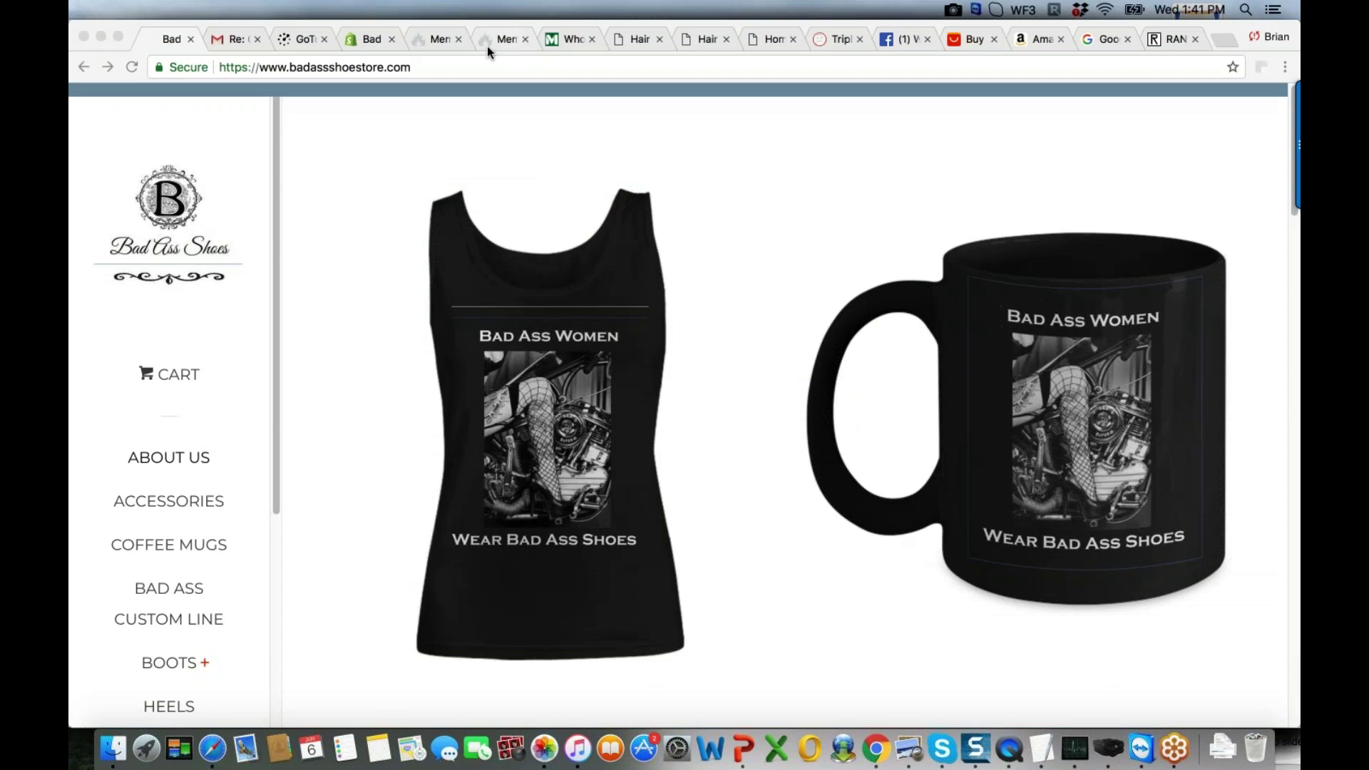
pyautogui.click(467, 65)
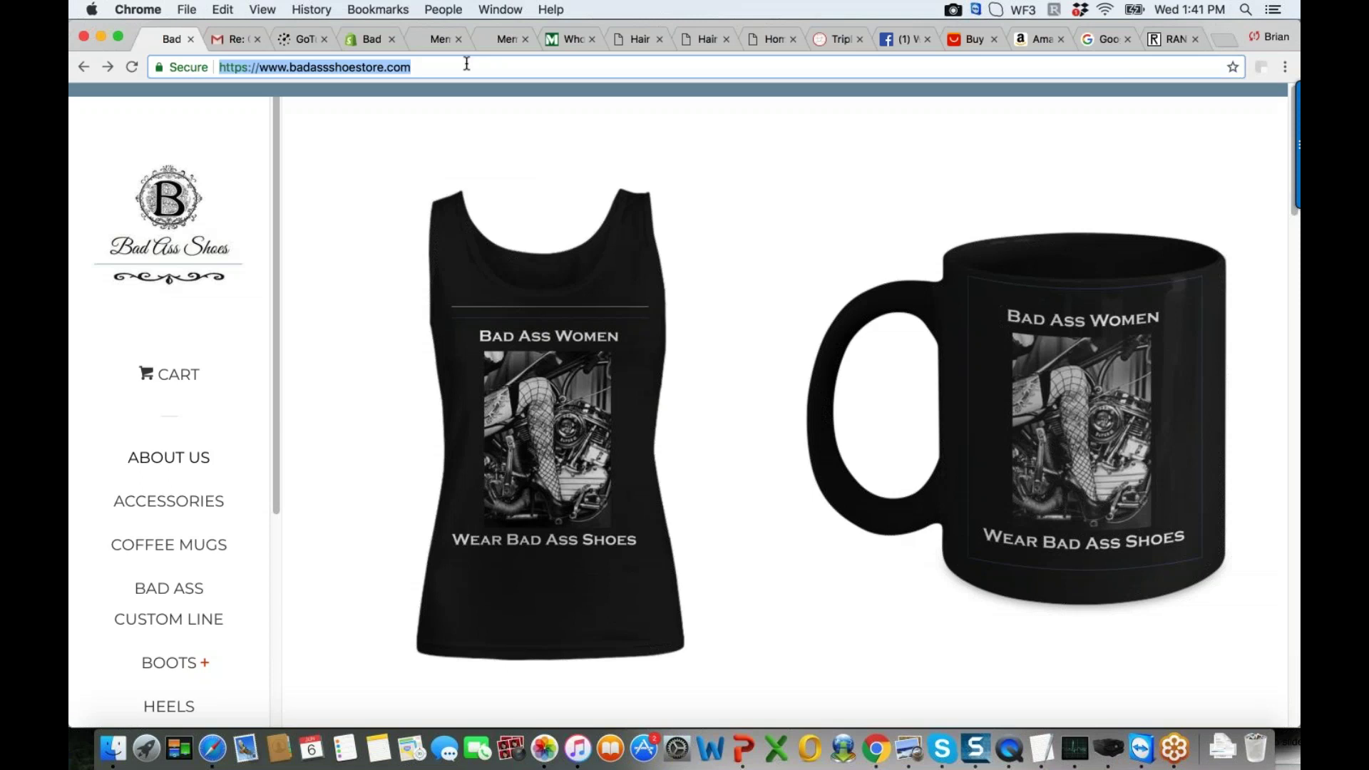
pyautogui.press('Return')
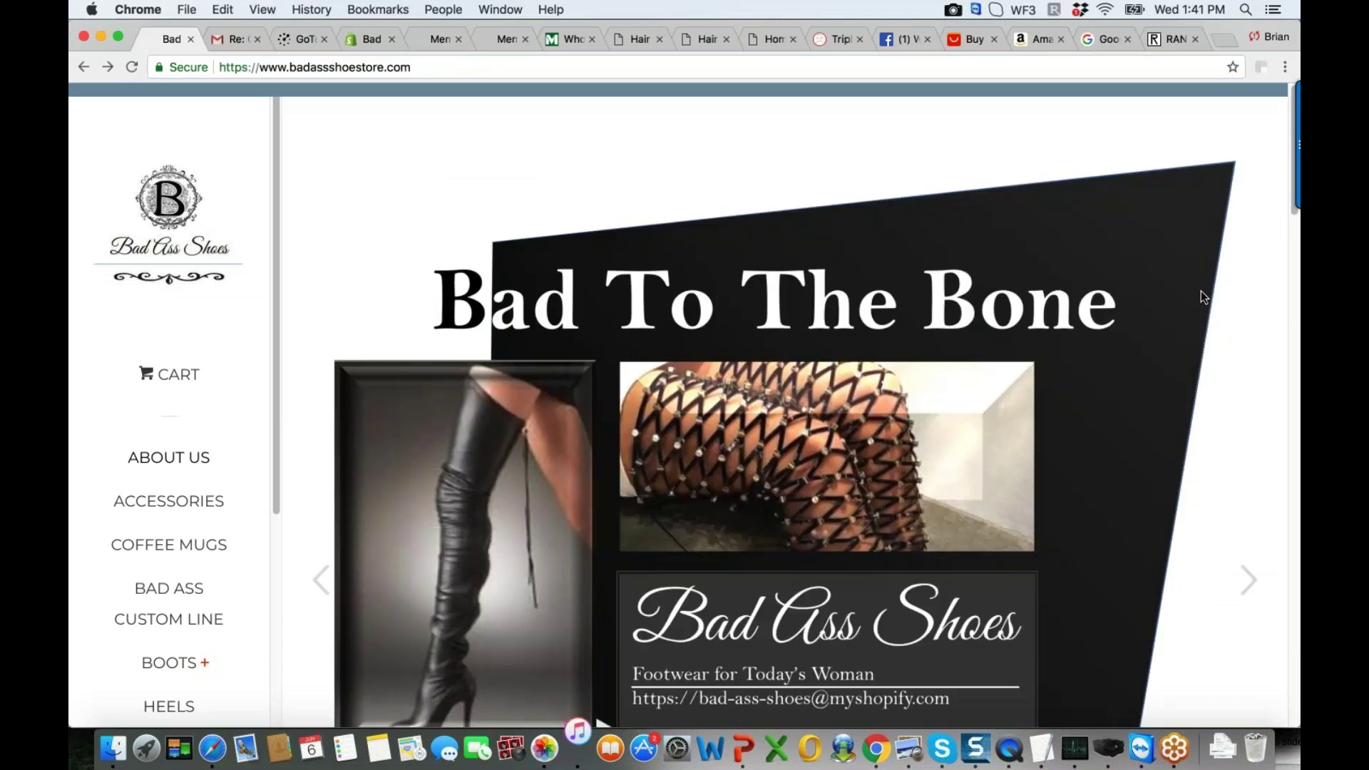
# Examine the store's home page from the slideshow banners through the featured collections to the About Us section
pyautogui.moveTo(1292, 215)
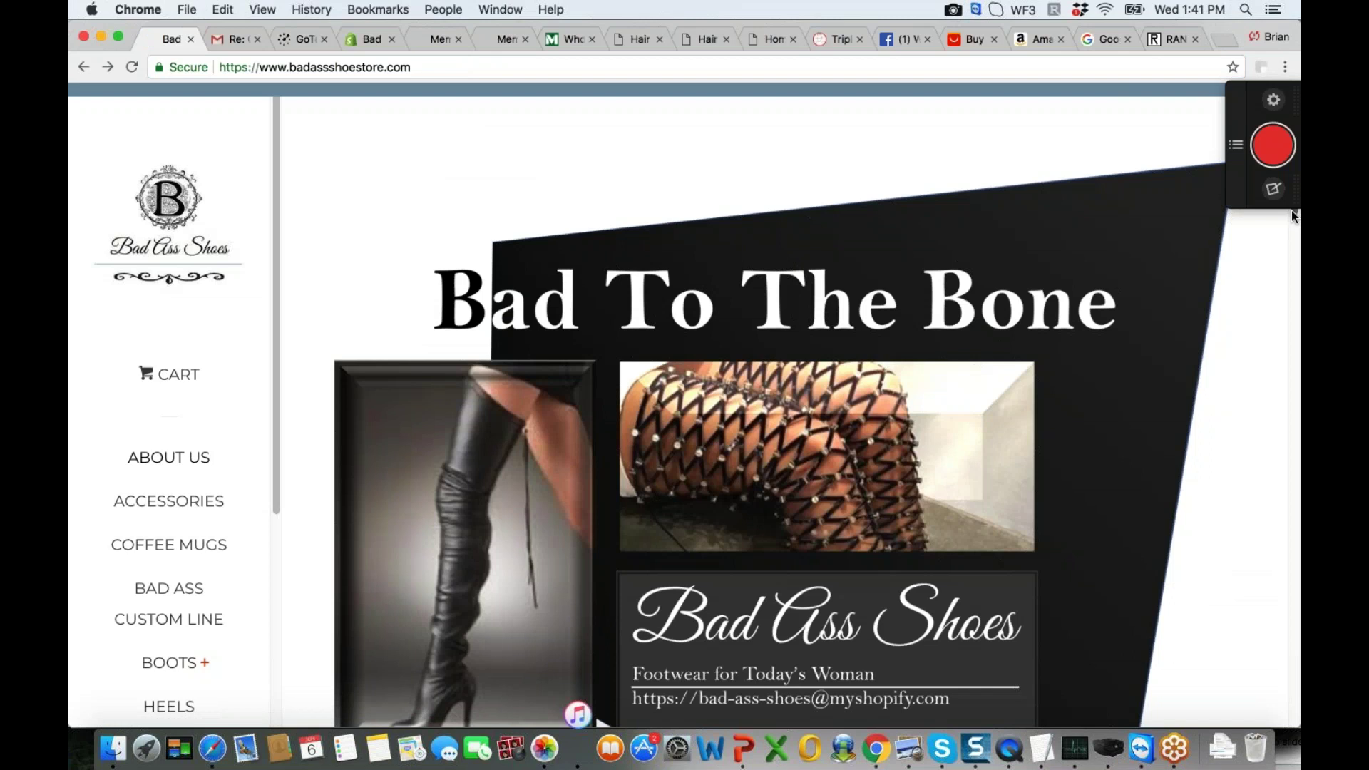
pyautogui.scroll(-1, 1291, 228)
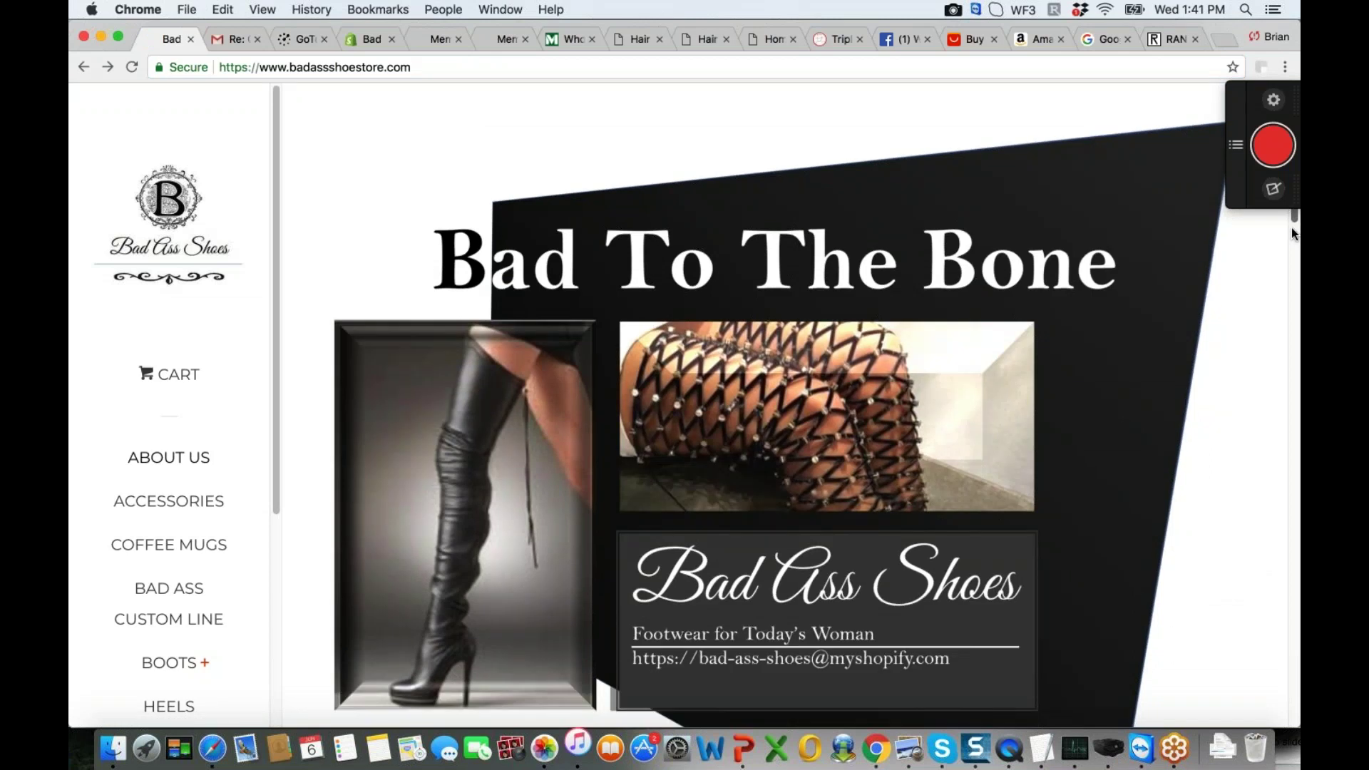
pyautogui.moveTo(1291, 229); pyautogui.dragTo(1223, 229)
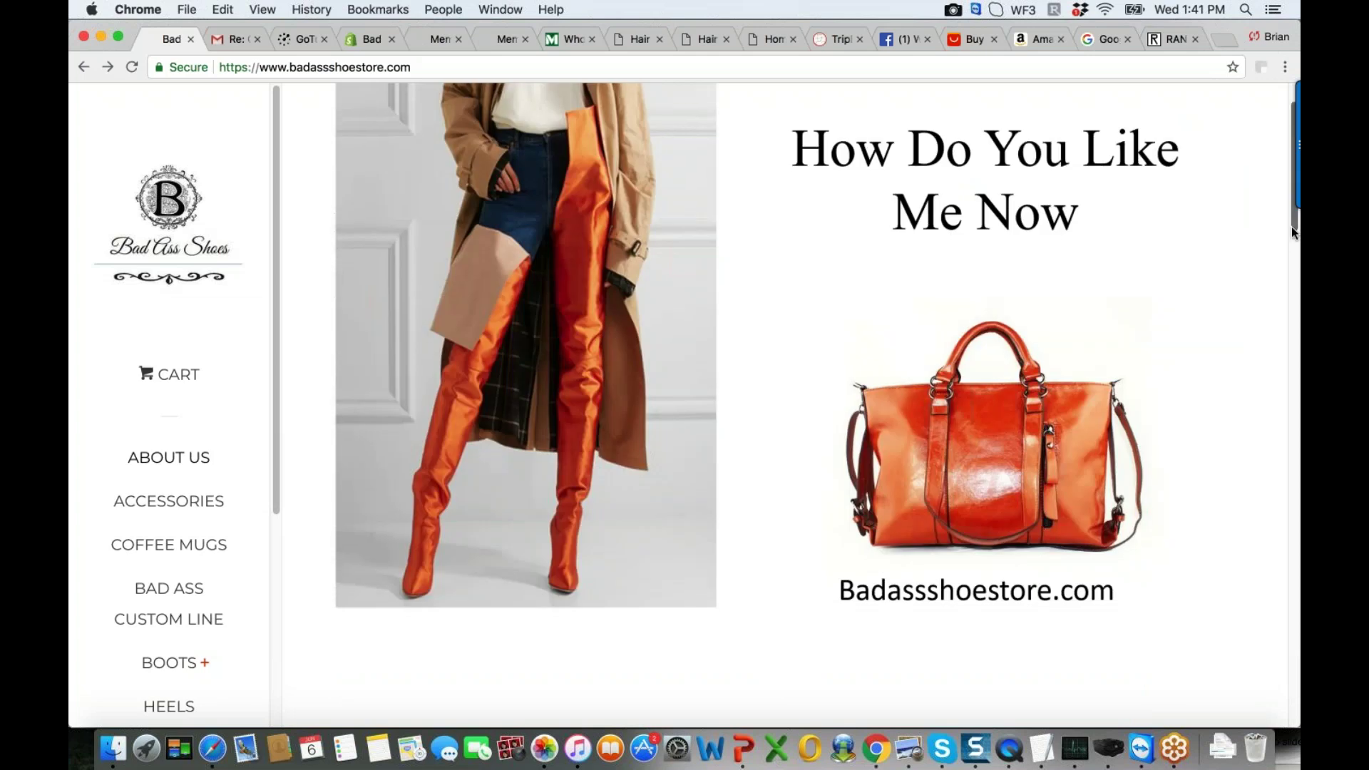
pyautogui.moveTo(1294, 227); pyautogui.dragTo(1298, 421)
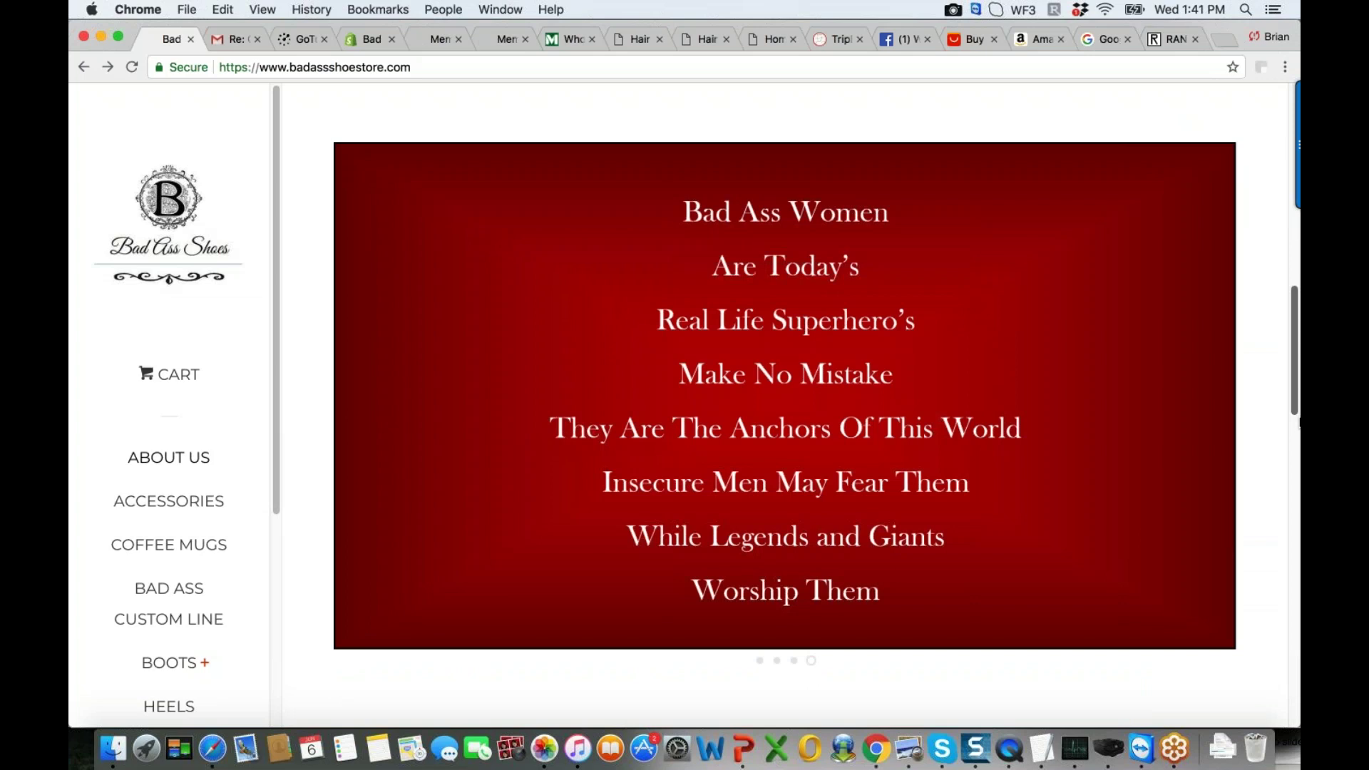
pyautogui.moveTo(1298, 422); pyautogui.dragTo(1295, 602)
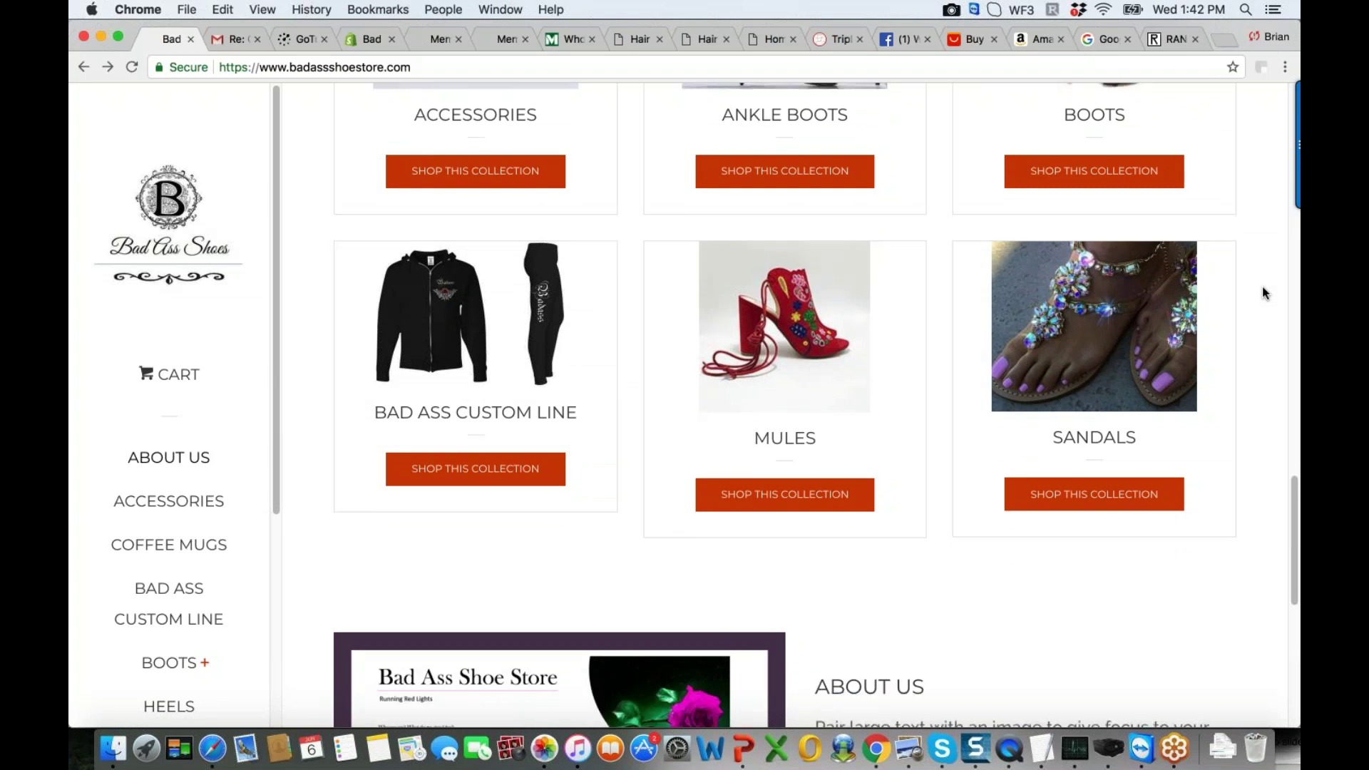
pyautogui.scroll(-2, 1264, 293)
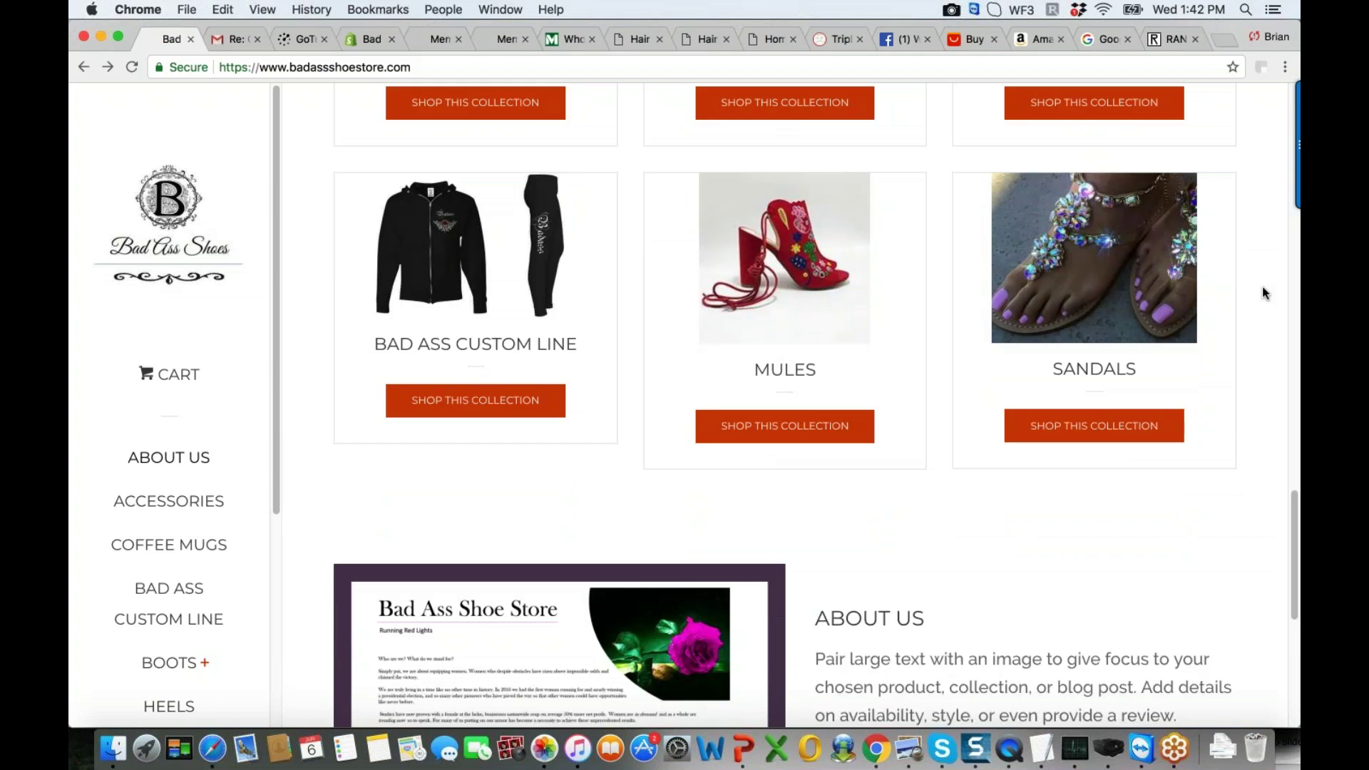
pyautogui.scroll(-1, 1264, 292)
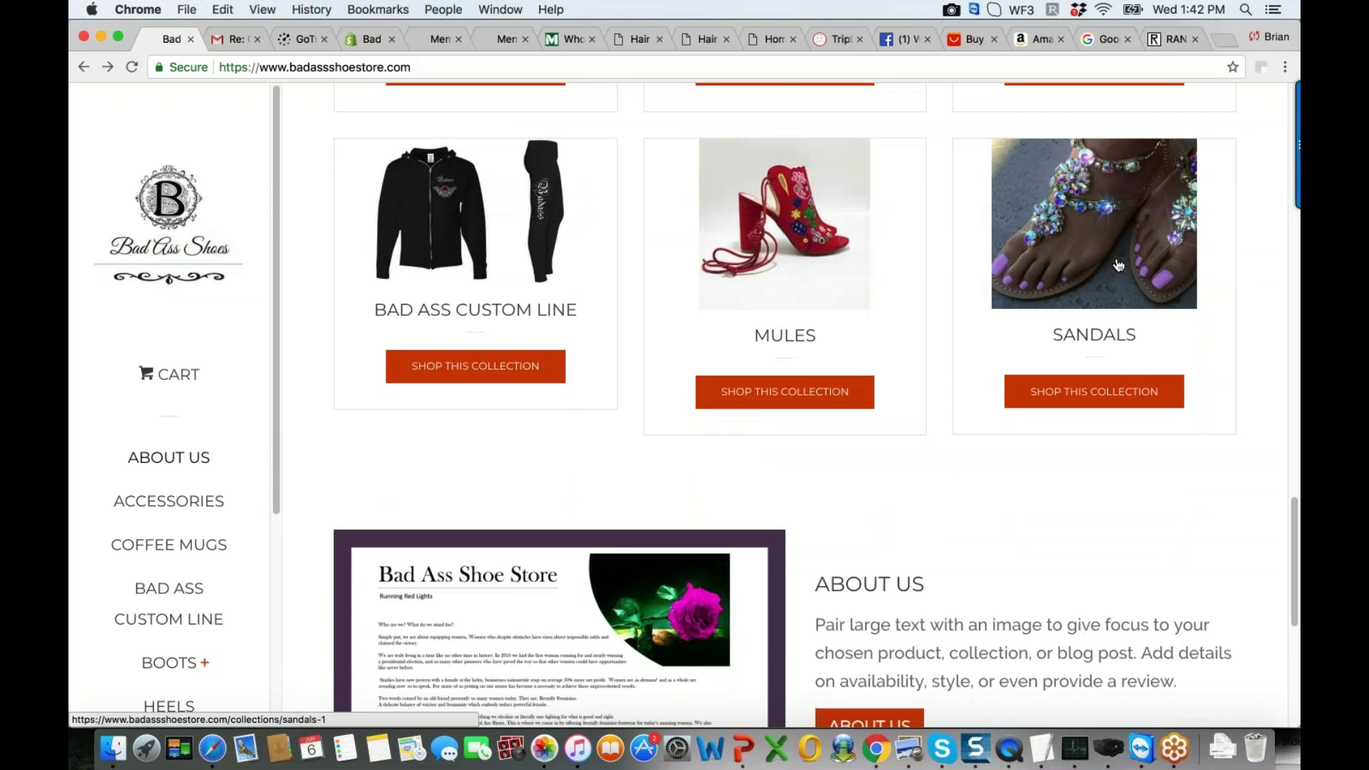
# Open the Sandals collection and review its product photos, titles and prices
pyautogui.click(1118, 266)
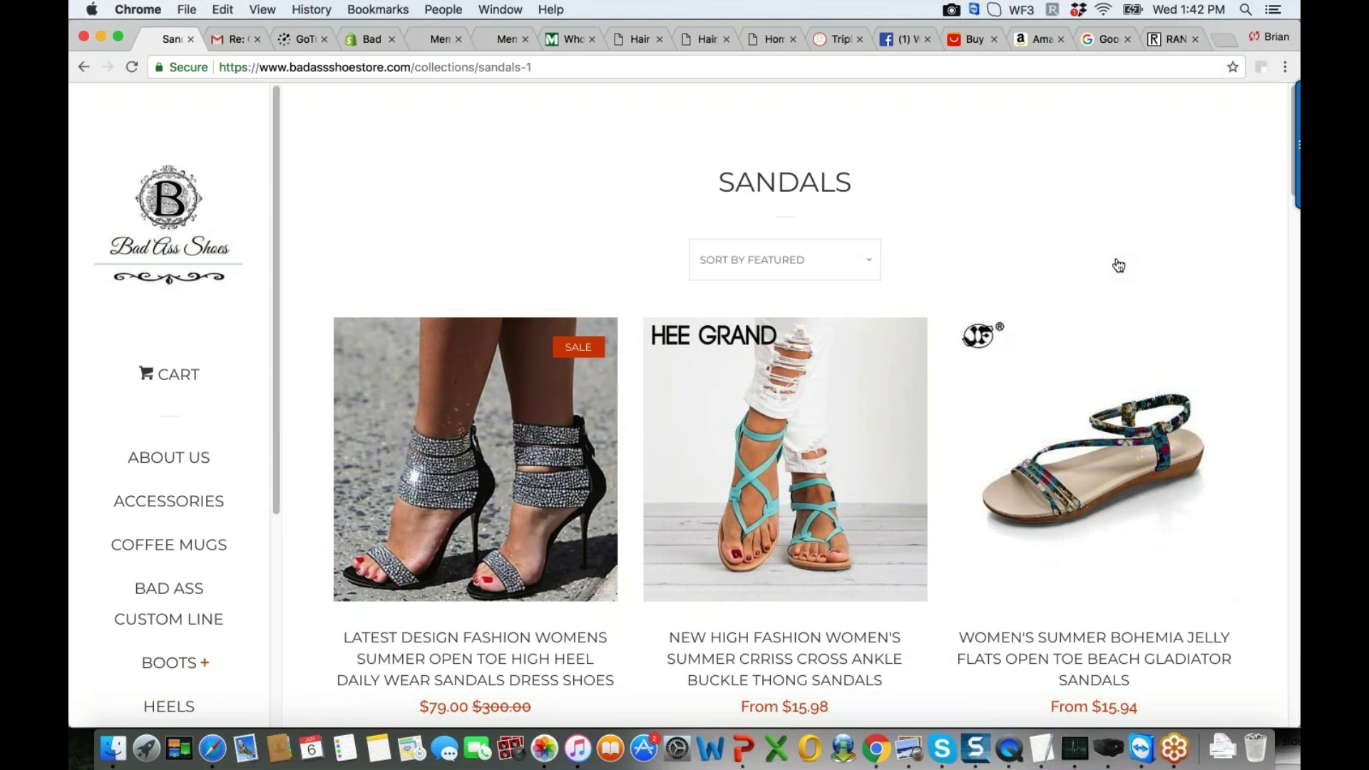
pyautogui.scroll(-1, 1118, 265)
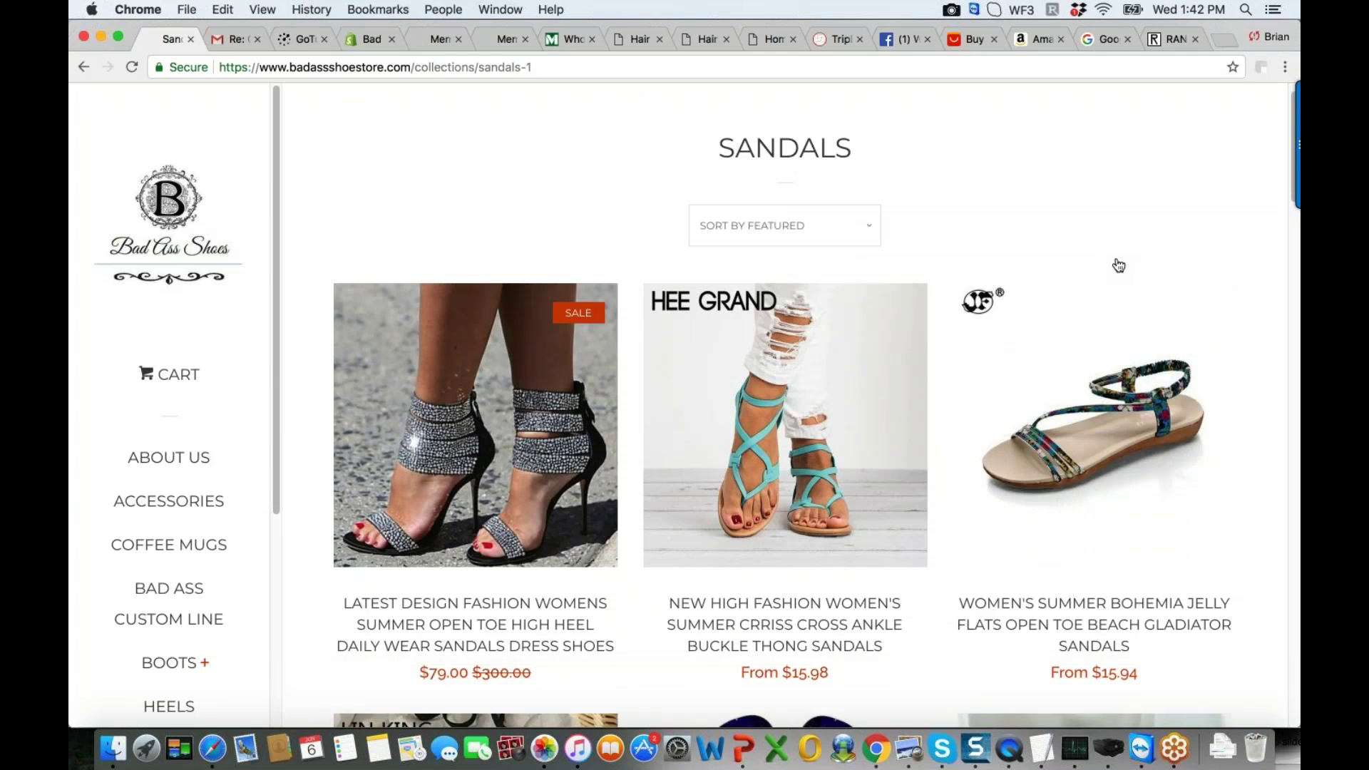
pyautogui.scroll(-3, 1118, 265)
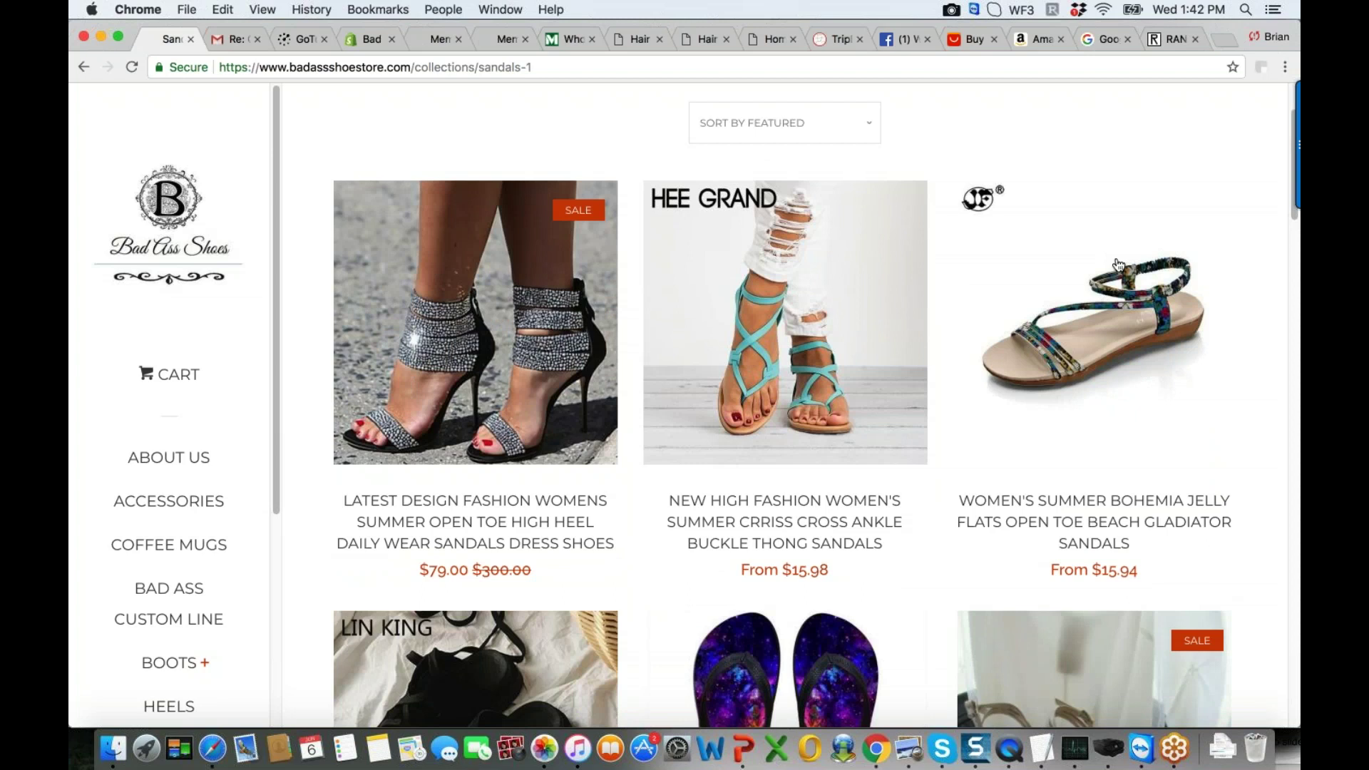
pyautogui.scroll(-4, 1118, 266)
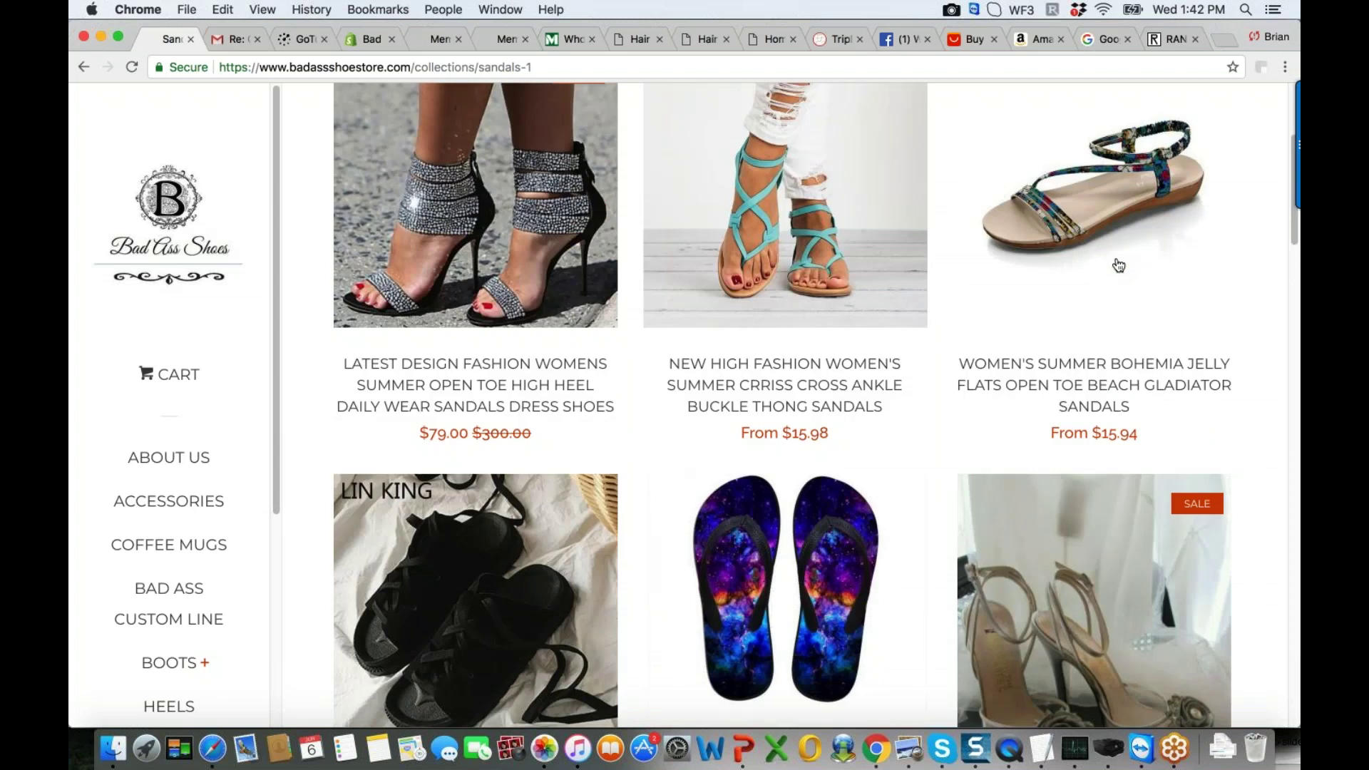
pyautogui.scroll(5, 1118, 266)
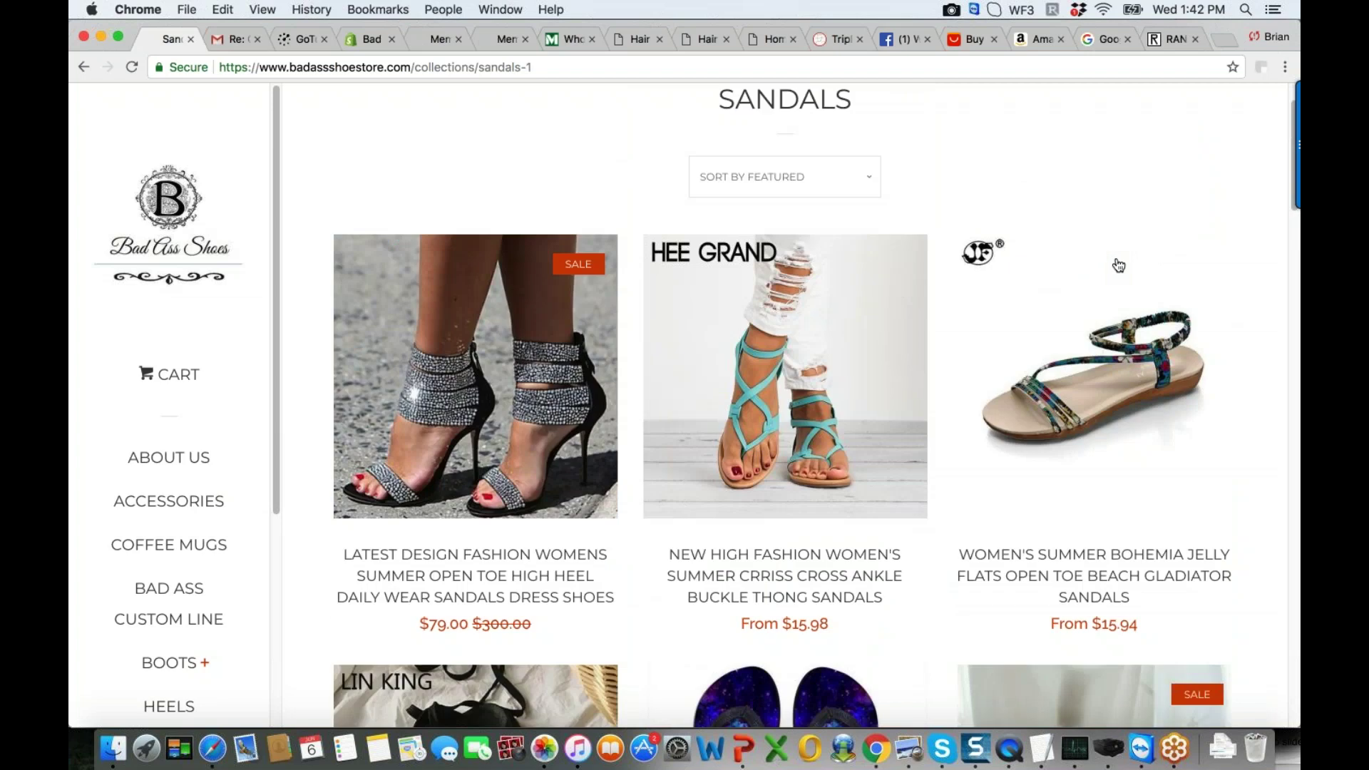
pyautogui.scroll(-1, 598, 478)
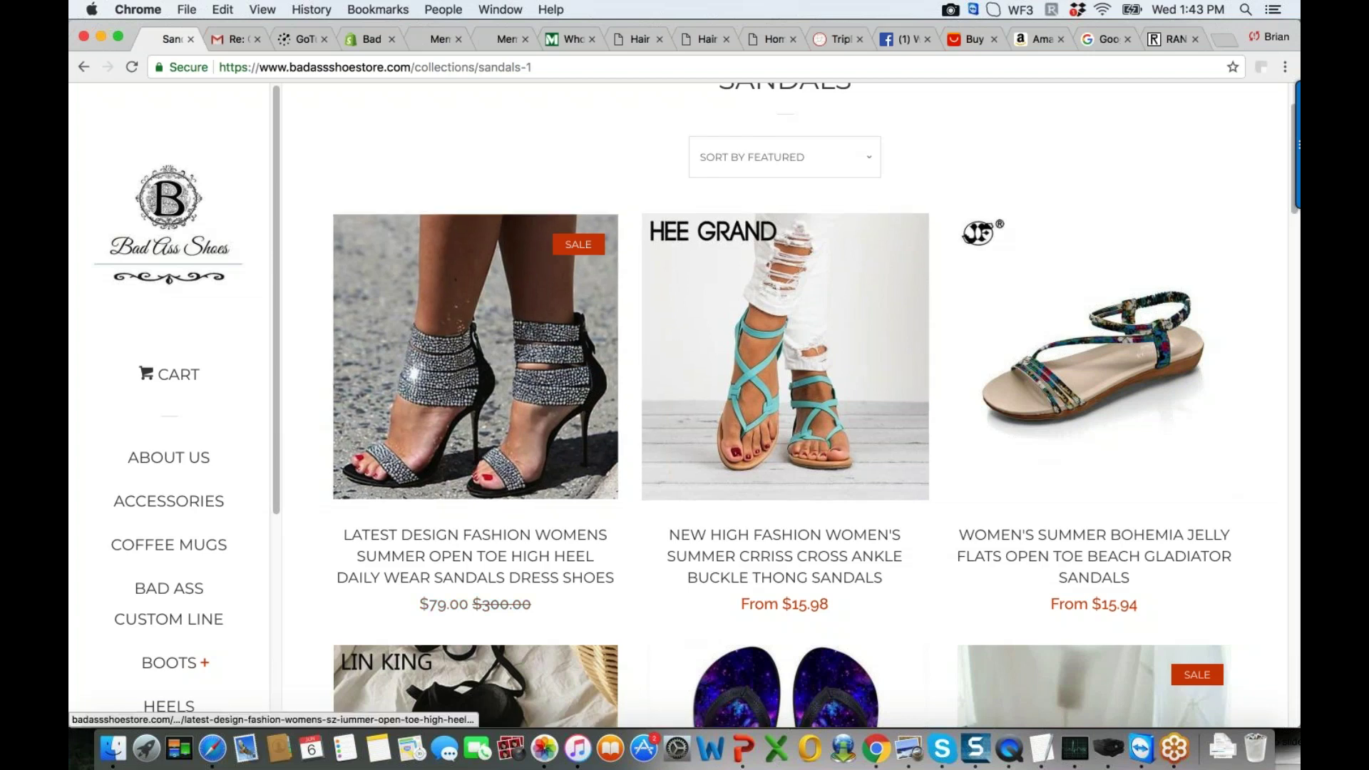
# Open the high heel sandals marked down from $300.00, highlight the title from "Open Toe High" onward, and compare the page with its collection listing
pyautogui.click(532, 386)
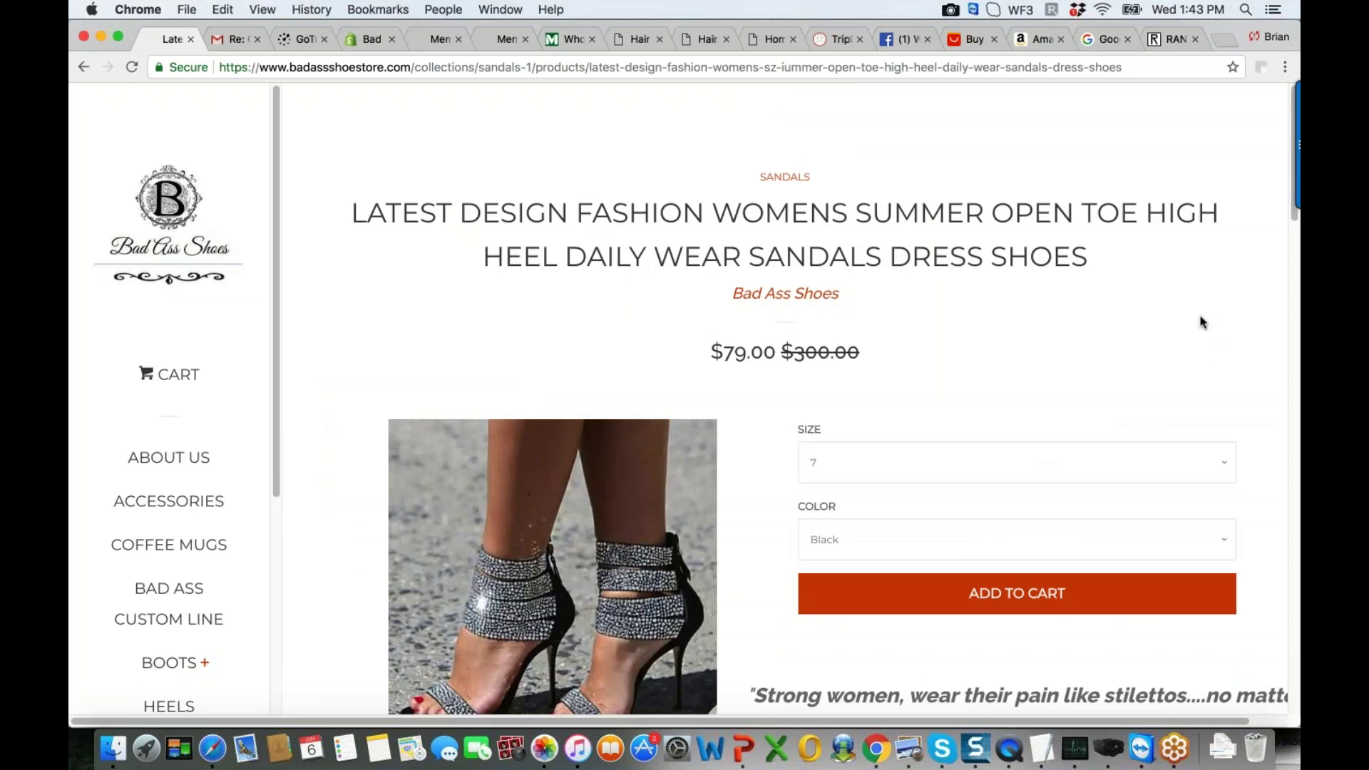
pyautogui.scroll(-1, 1202, 322)
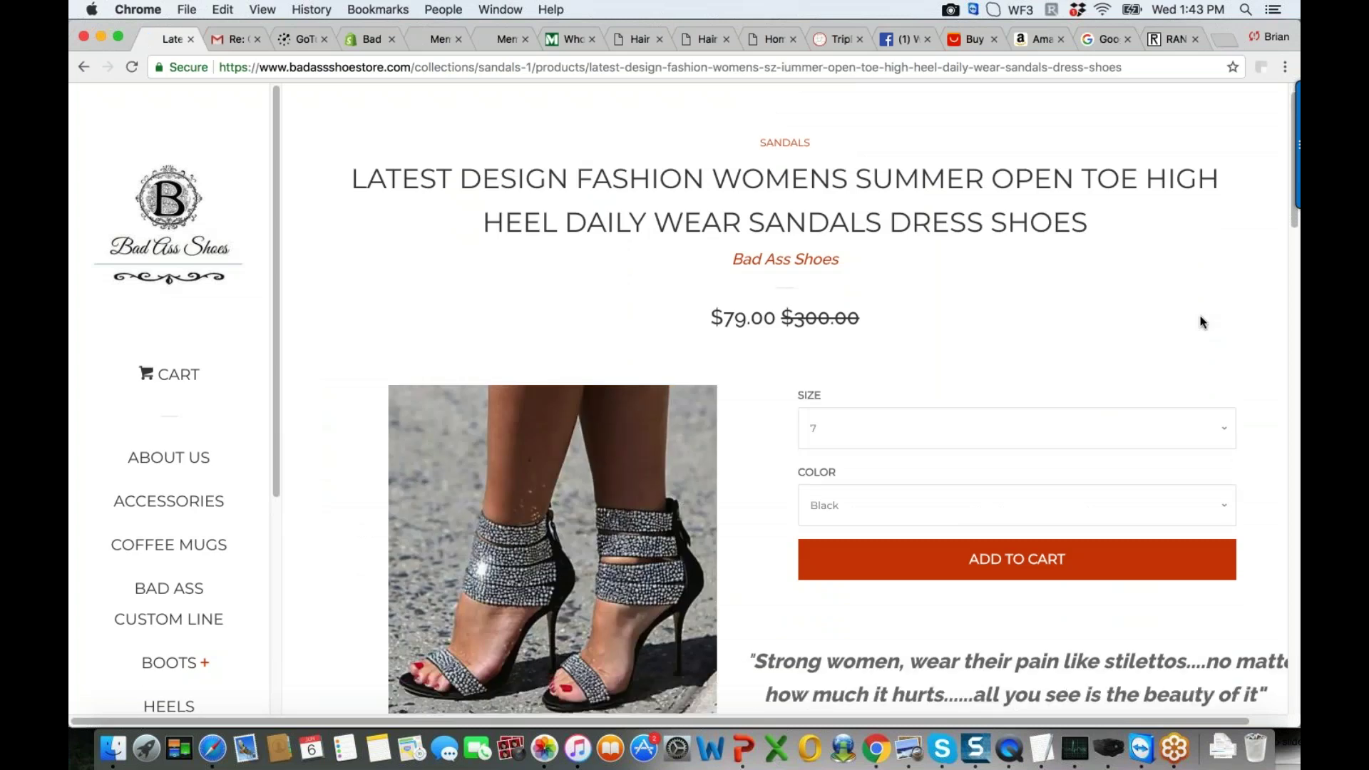
pyautogui.scroll(-1, 1203, 323)
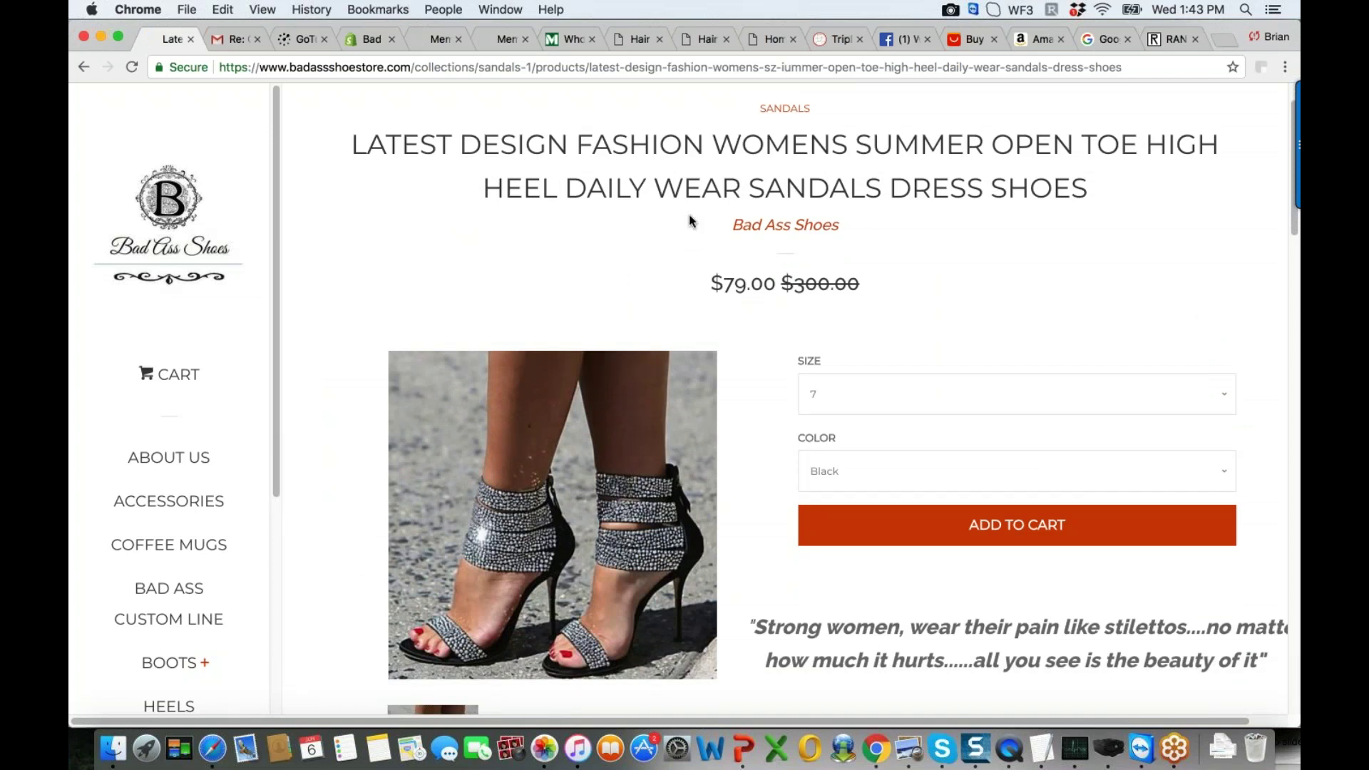
pyautogui.moveTo(993, 144); pyautogui.dragTo(1114, 197)
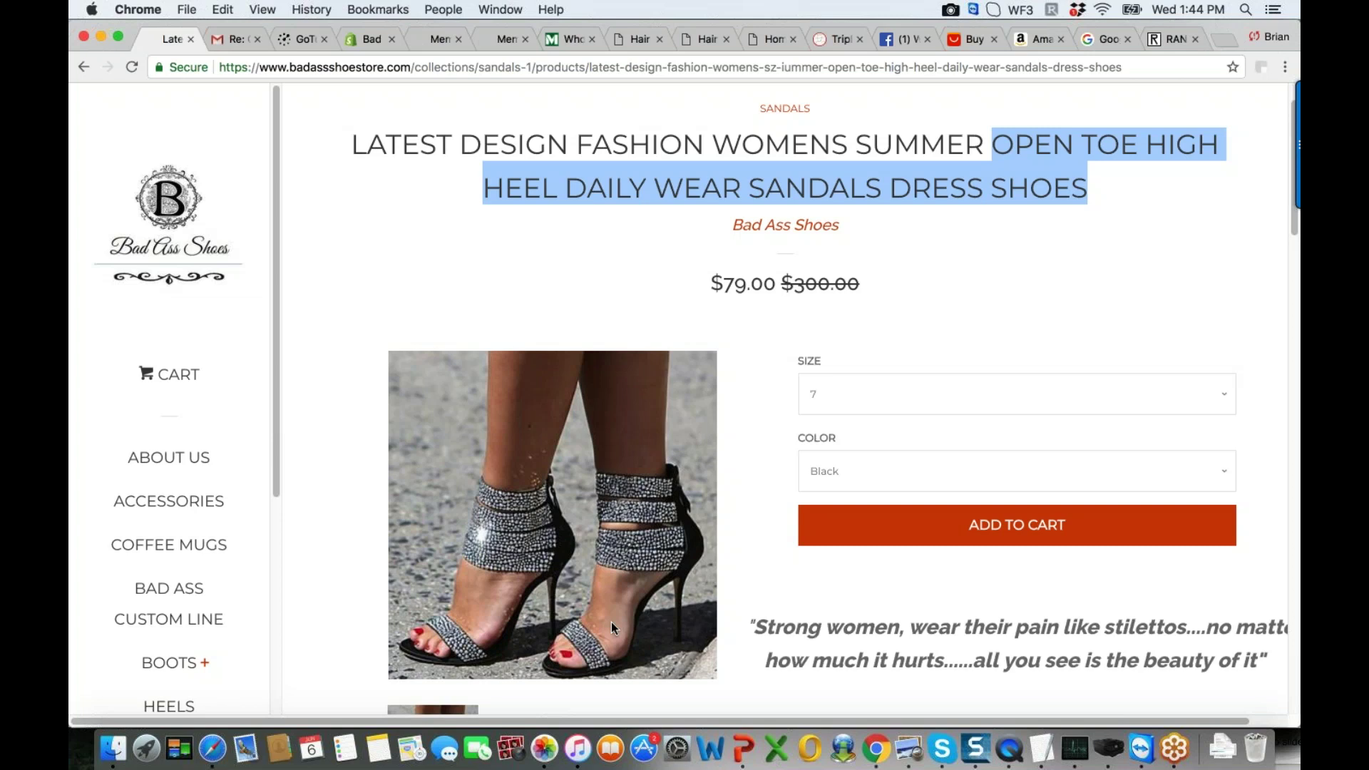
pyautogui.click(83, 69)
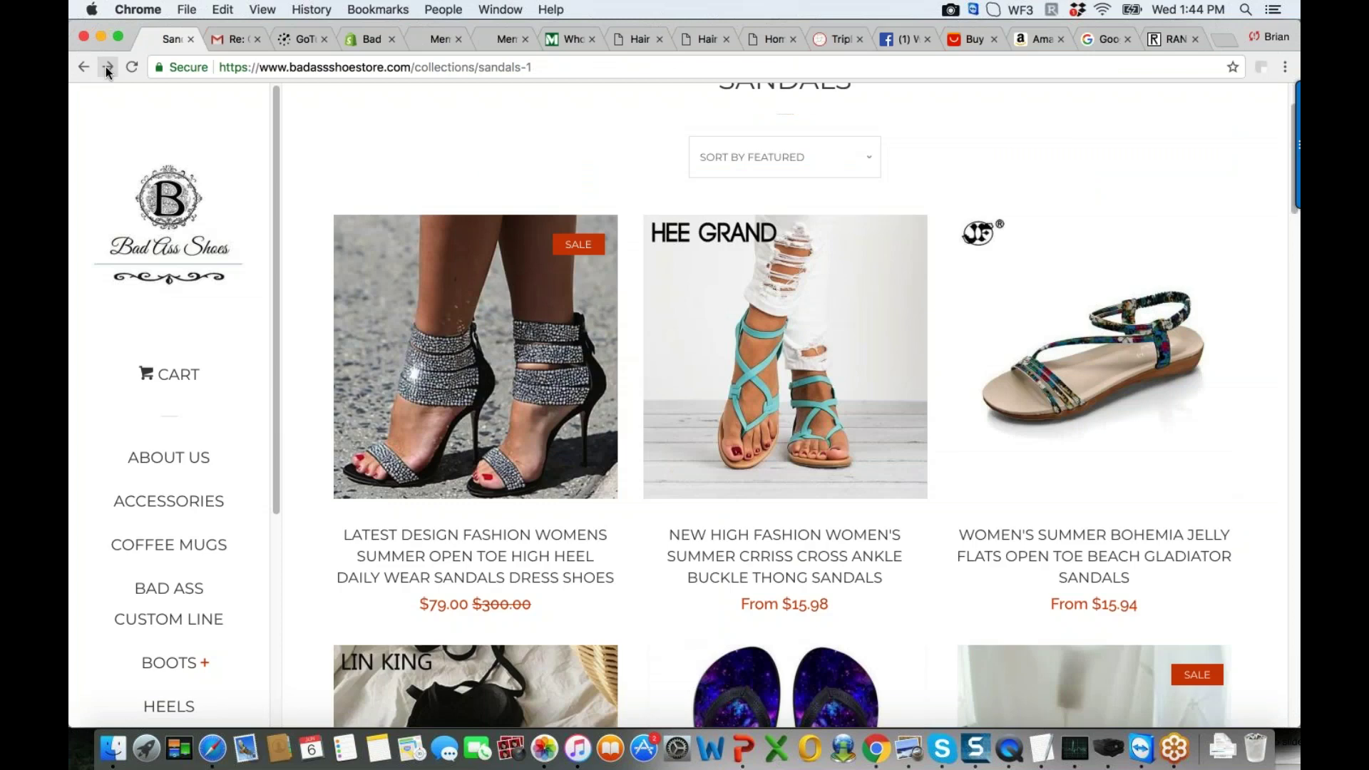
pyautogui.click(107, 68)
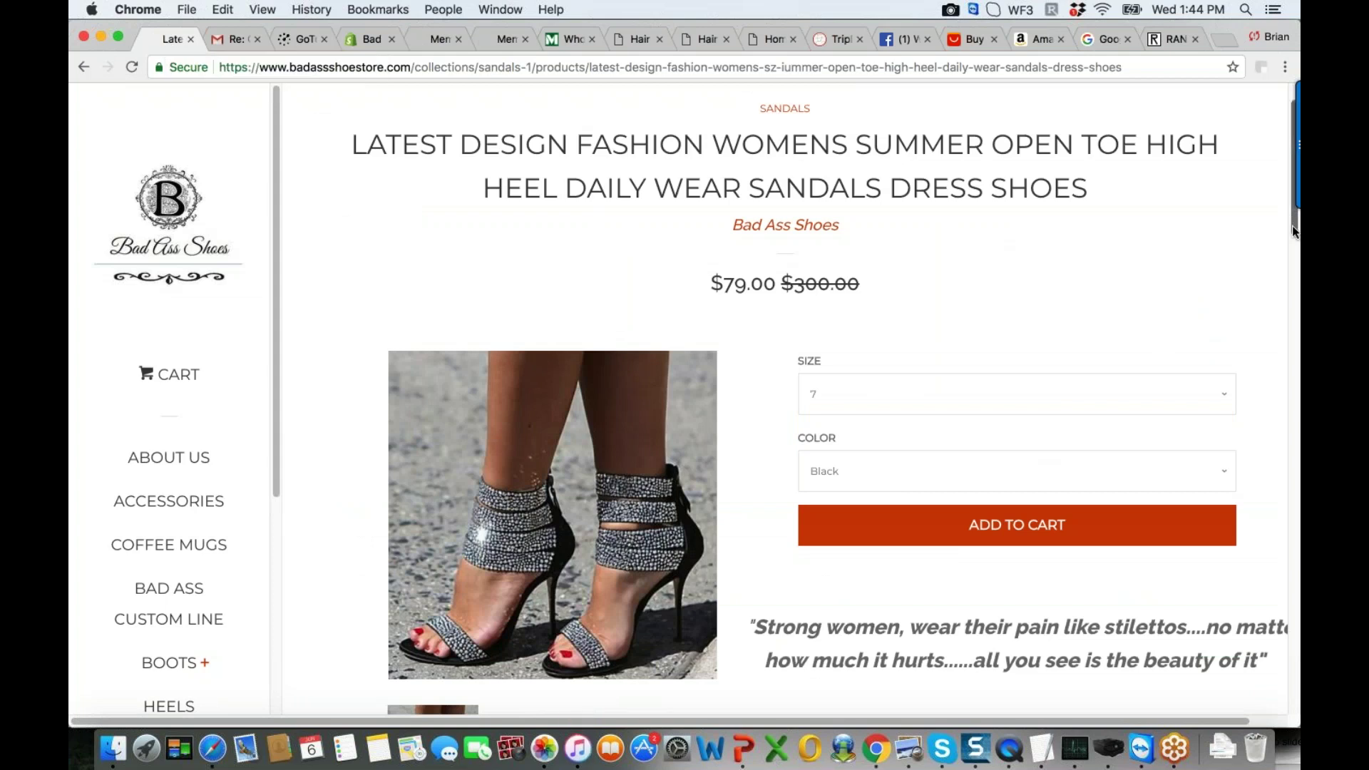
# Examine the sandals' product page, covering the title, price, photos, size and color options, stiletto quote and long description
pyautogui.scroll(-1, 1294, 243)
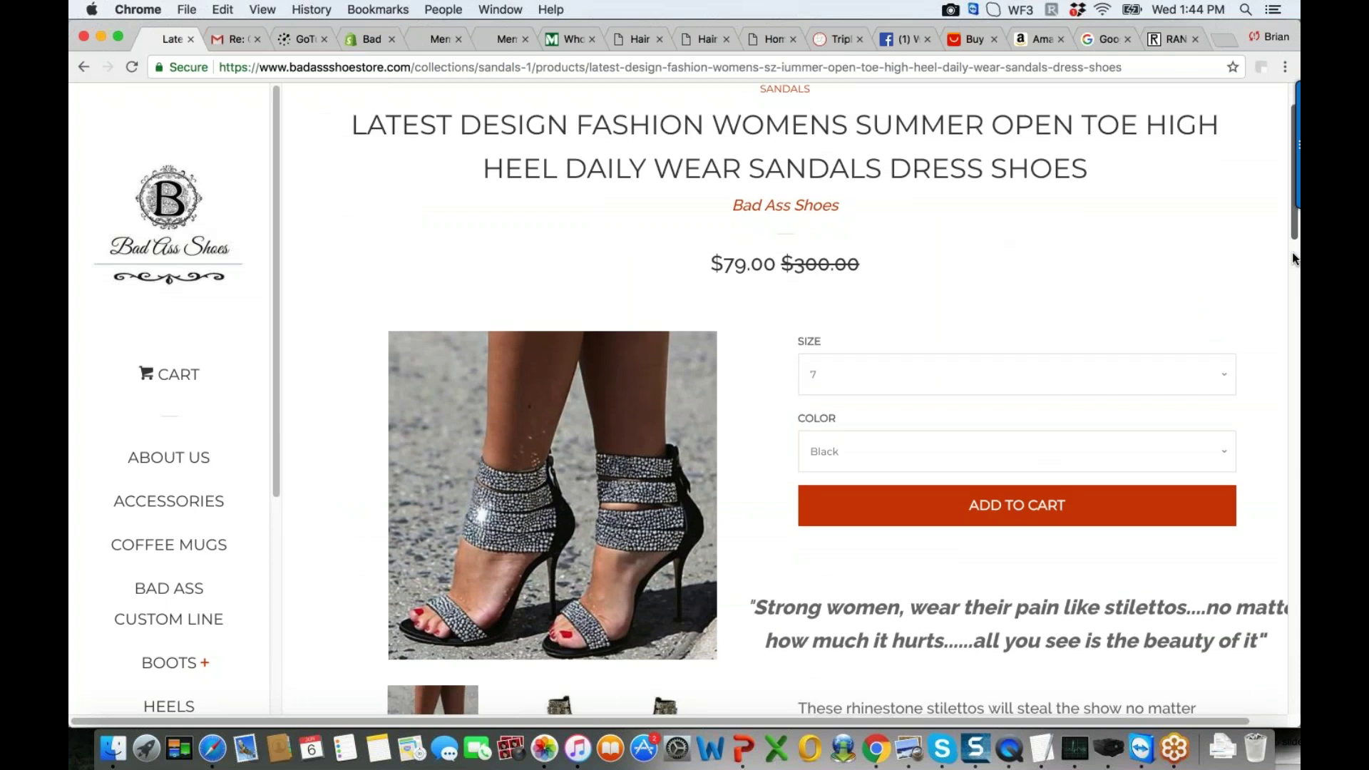
pyautogui.scroll(-7, 1027, 227)
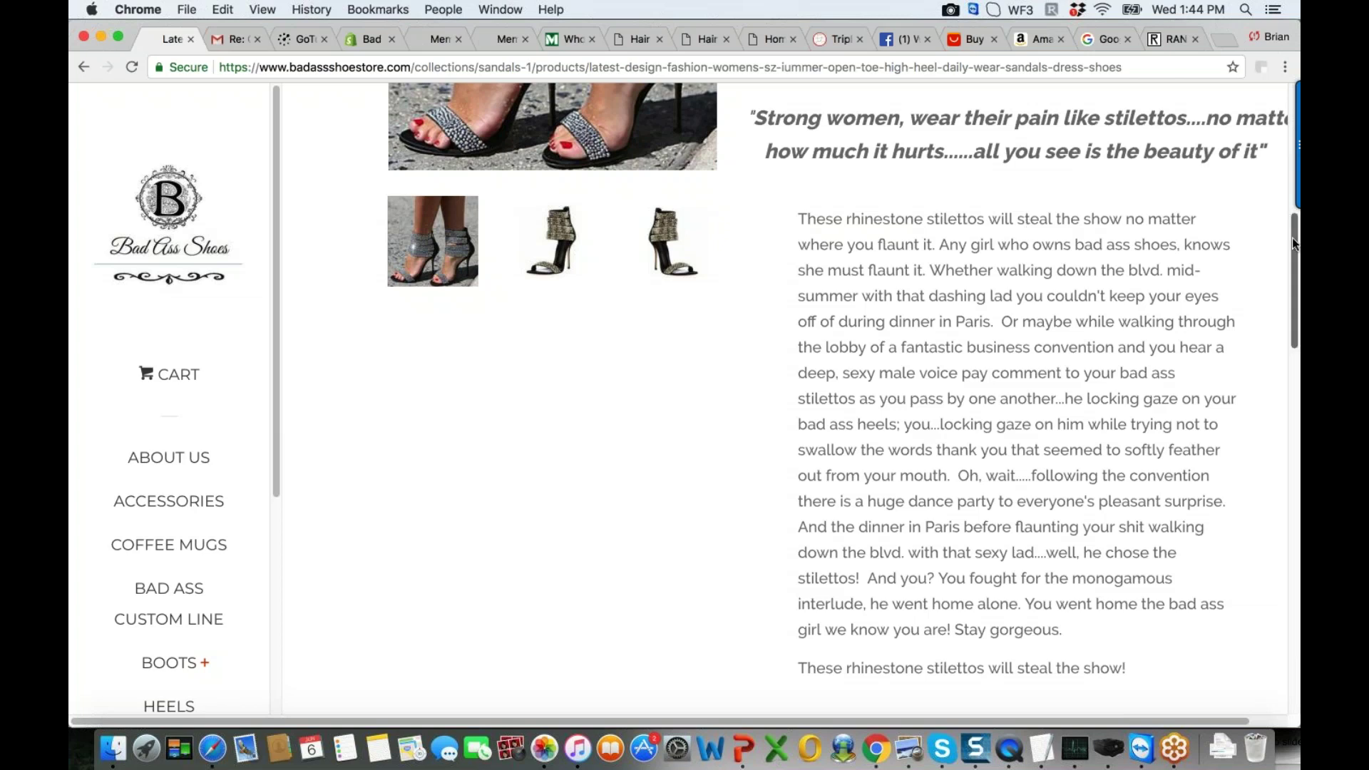
pyautogui.scroll(5, 1294, 244)
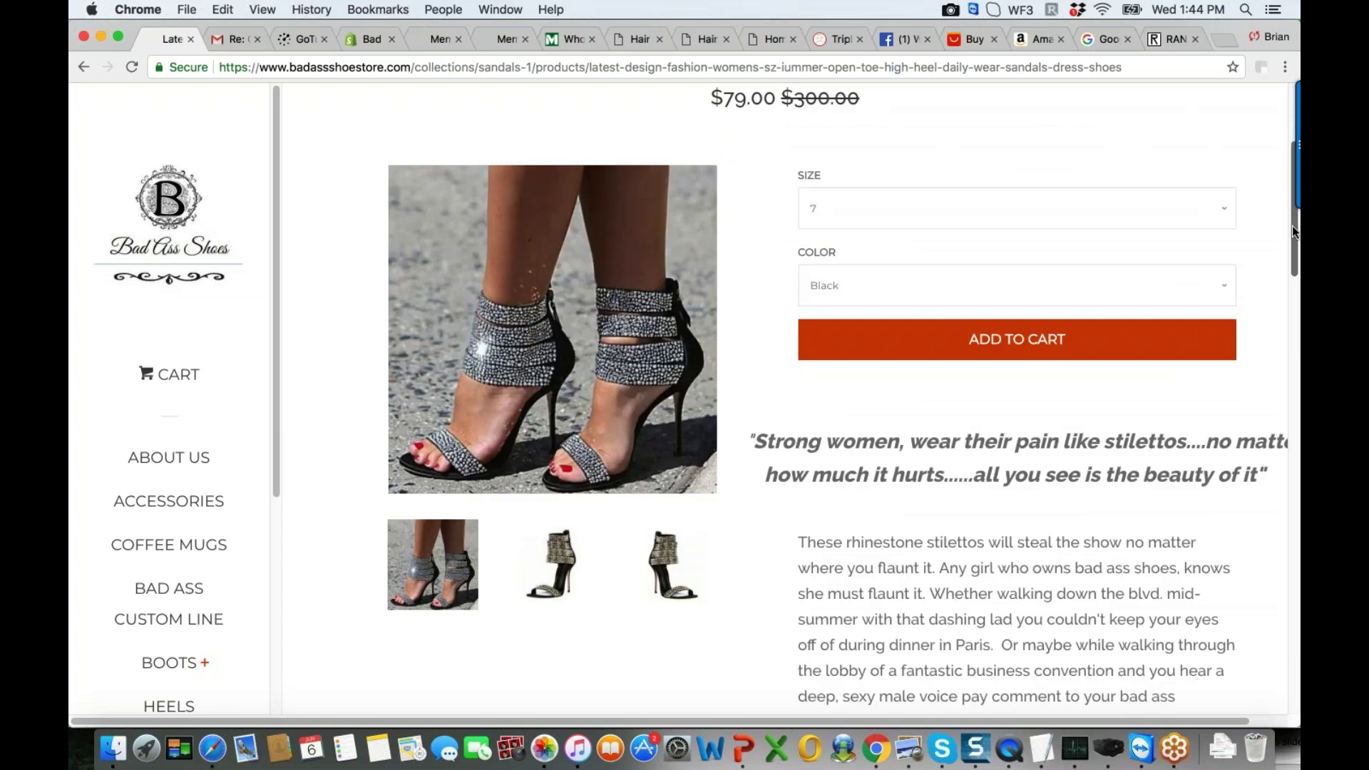
pyautogui.moveTo(1294, 232); pyautogui.dragTo(1296, 296)
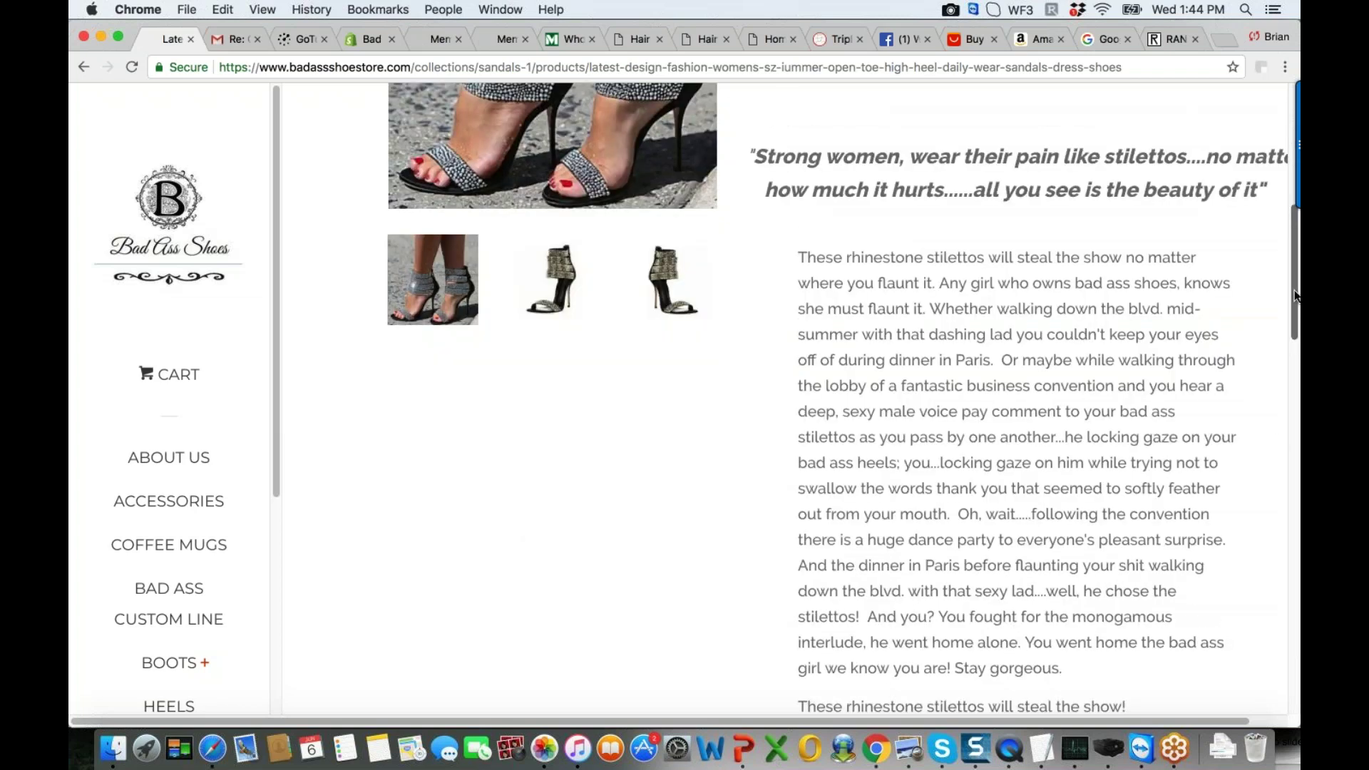
pyautogui.moveTo(1296, 296); pyautogui.dragTo(1276, 207)
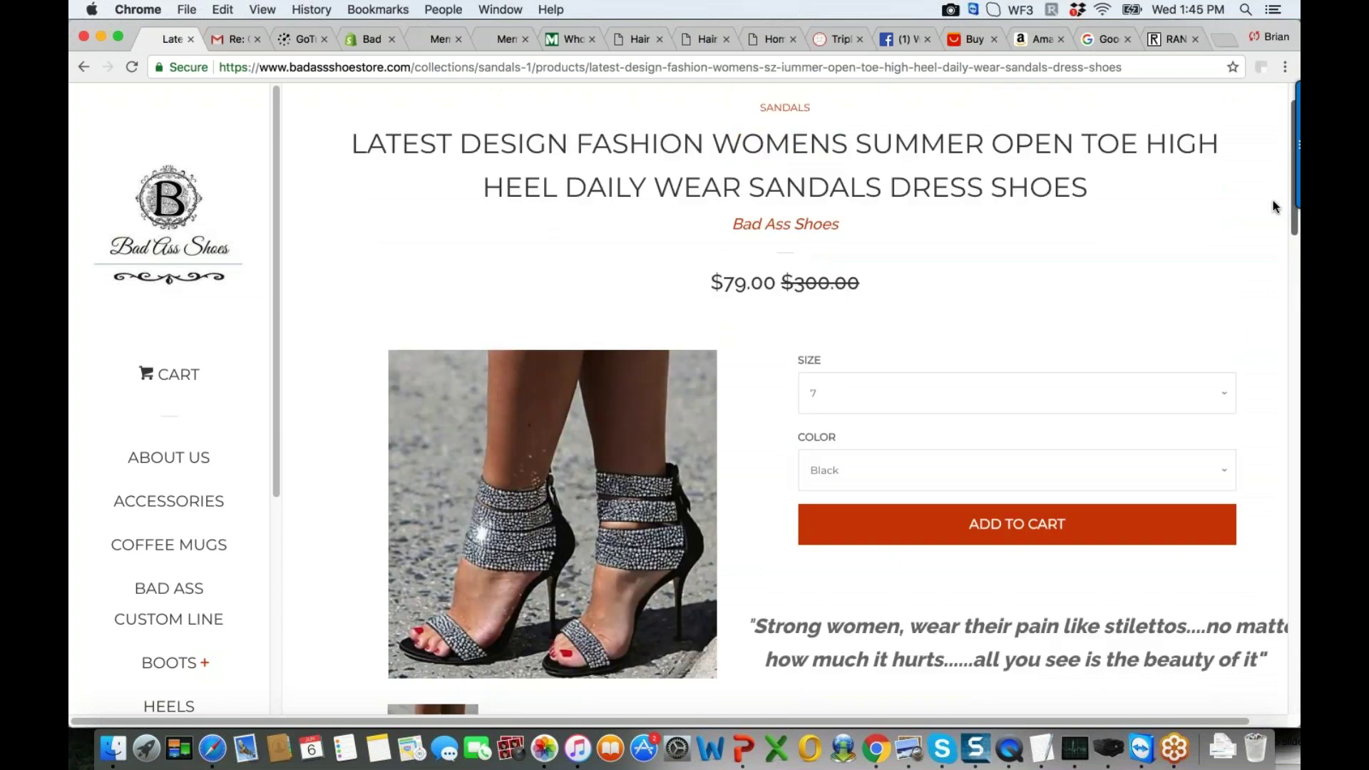
pyautogui.scroll(-4, 1276, 207)
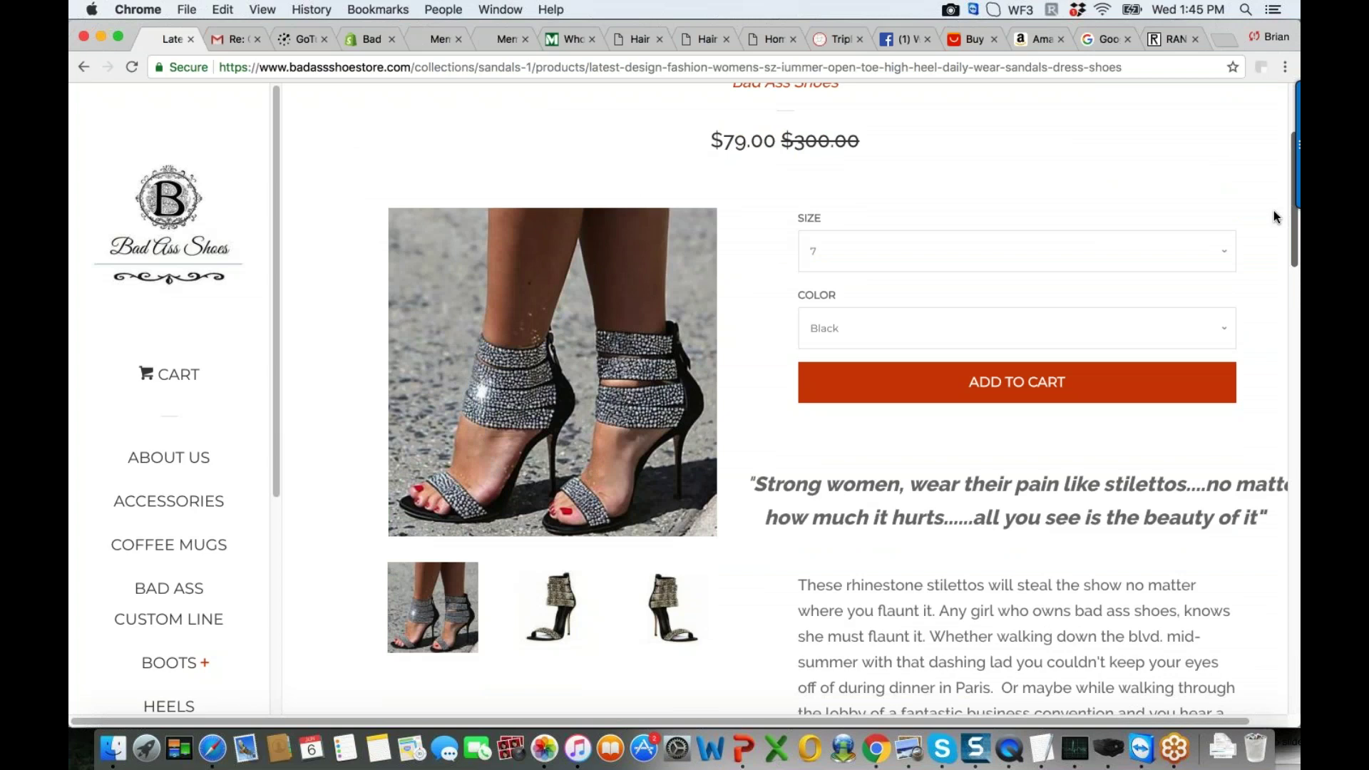
pyautogui.scroll(2, 1276, 217)
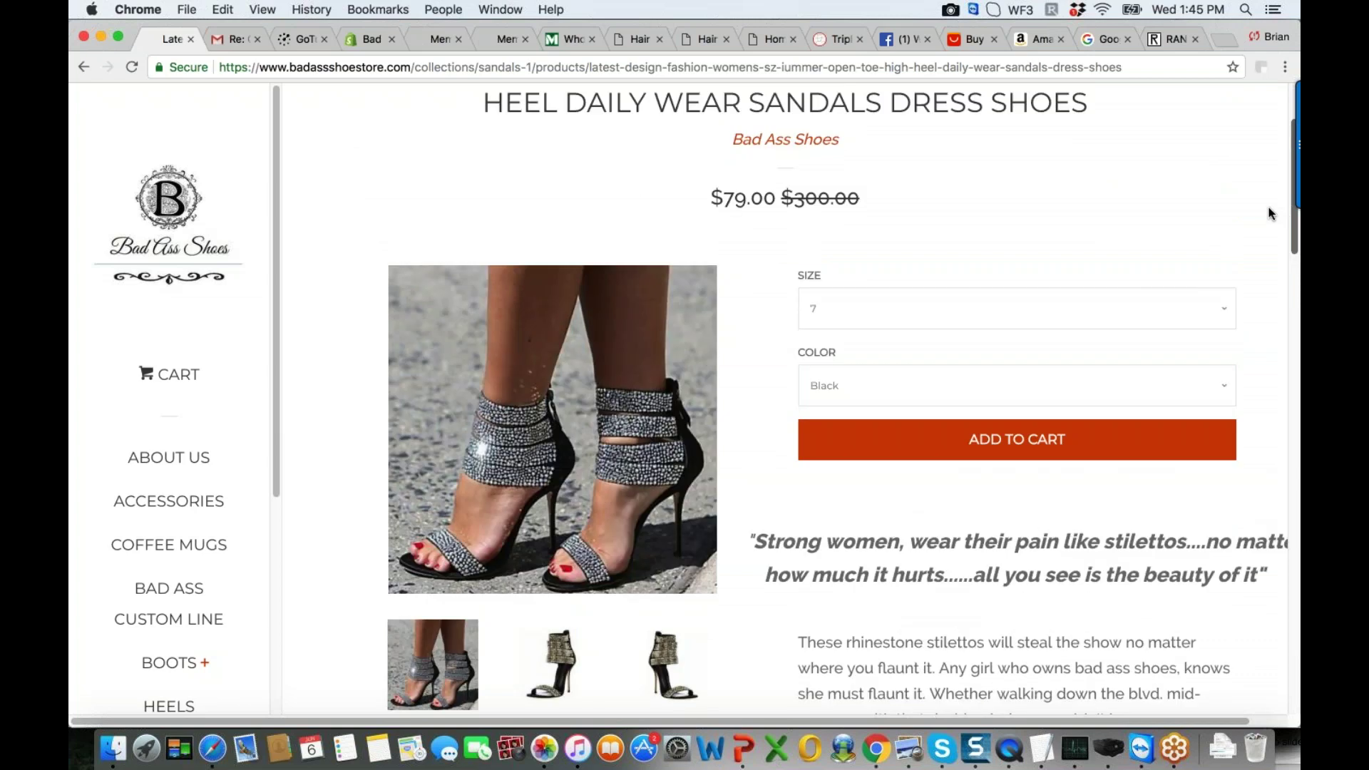
pyautogui.scroll(-1, 1269, 212)
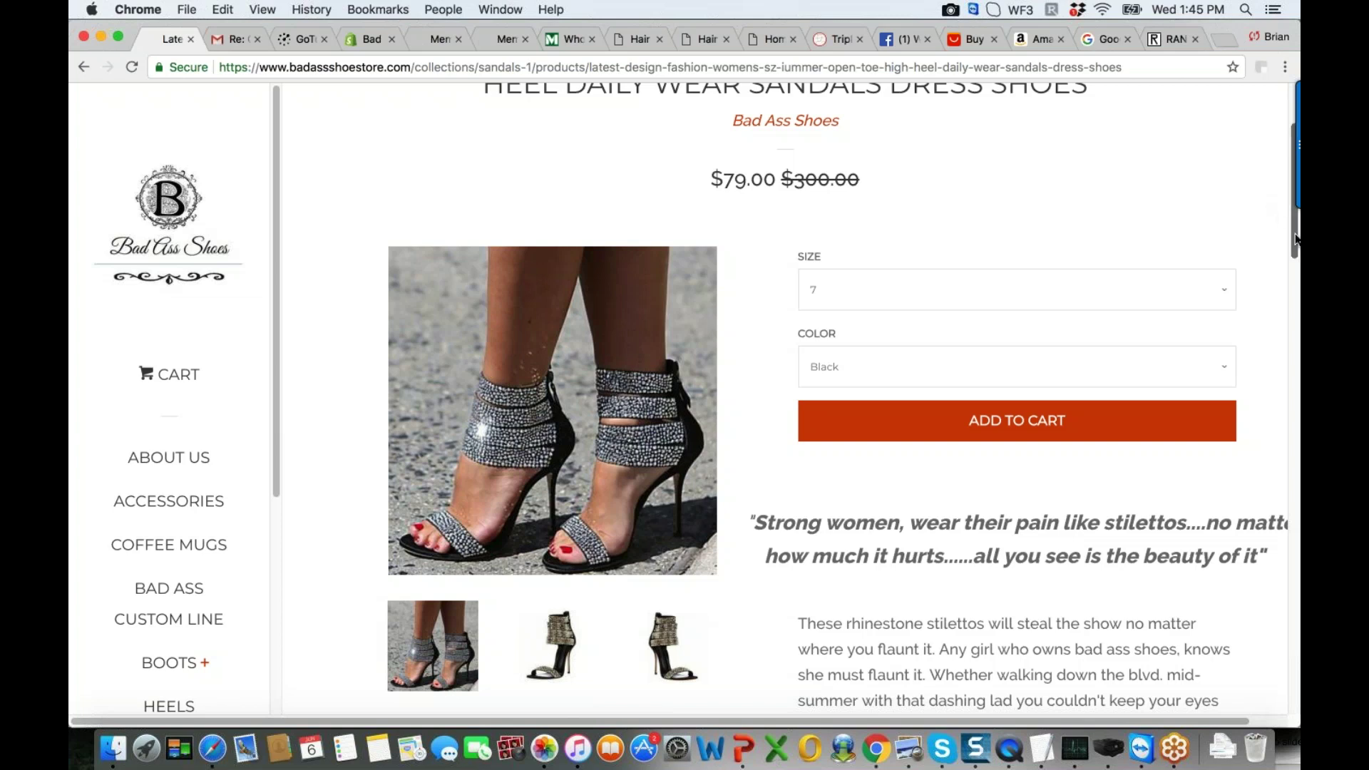
pyautogui.moveTo(1296, 239); pyautogui.dragTo(1221, 312)
pyautogui.scroll(3, 1221, 307)
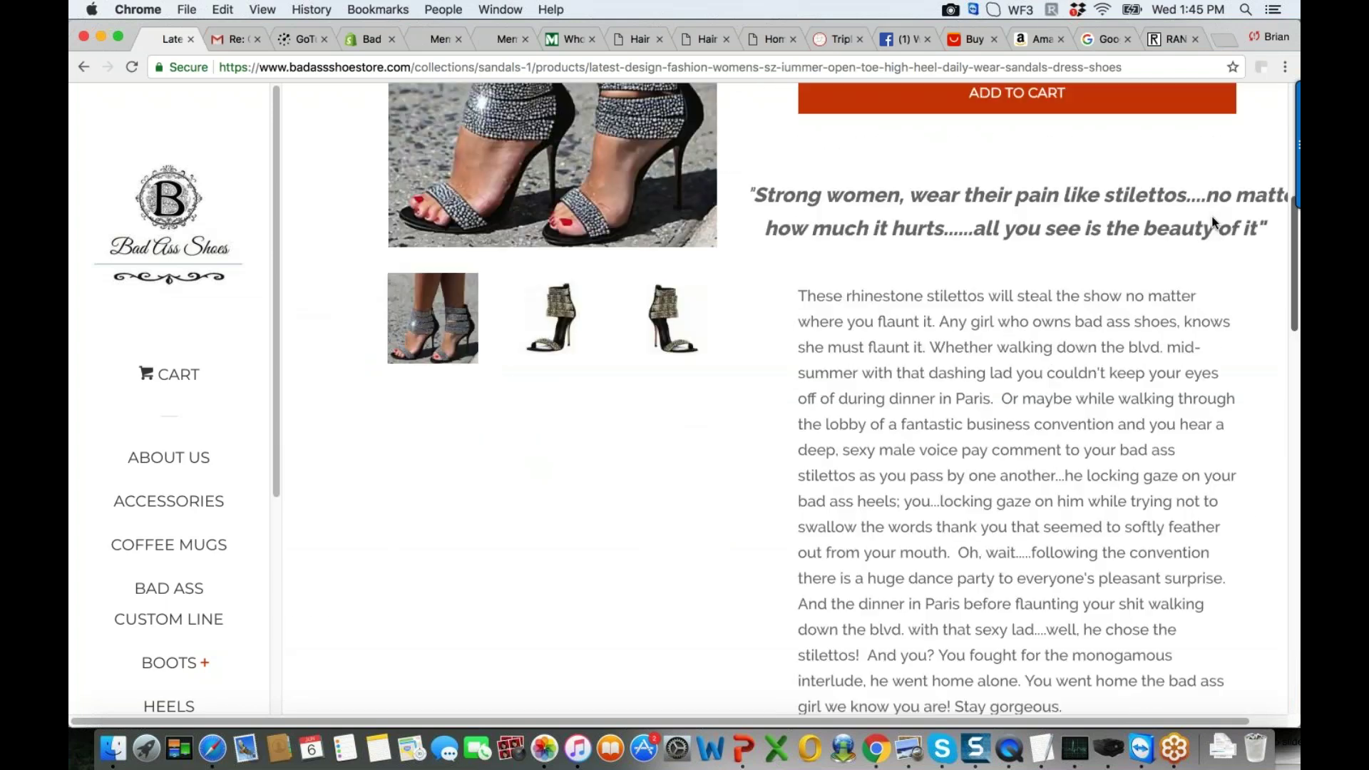
pyautogui.scroll(8, 1216, 207)
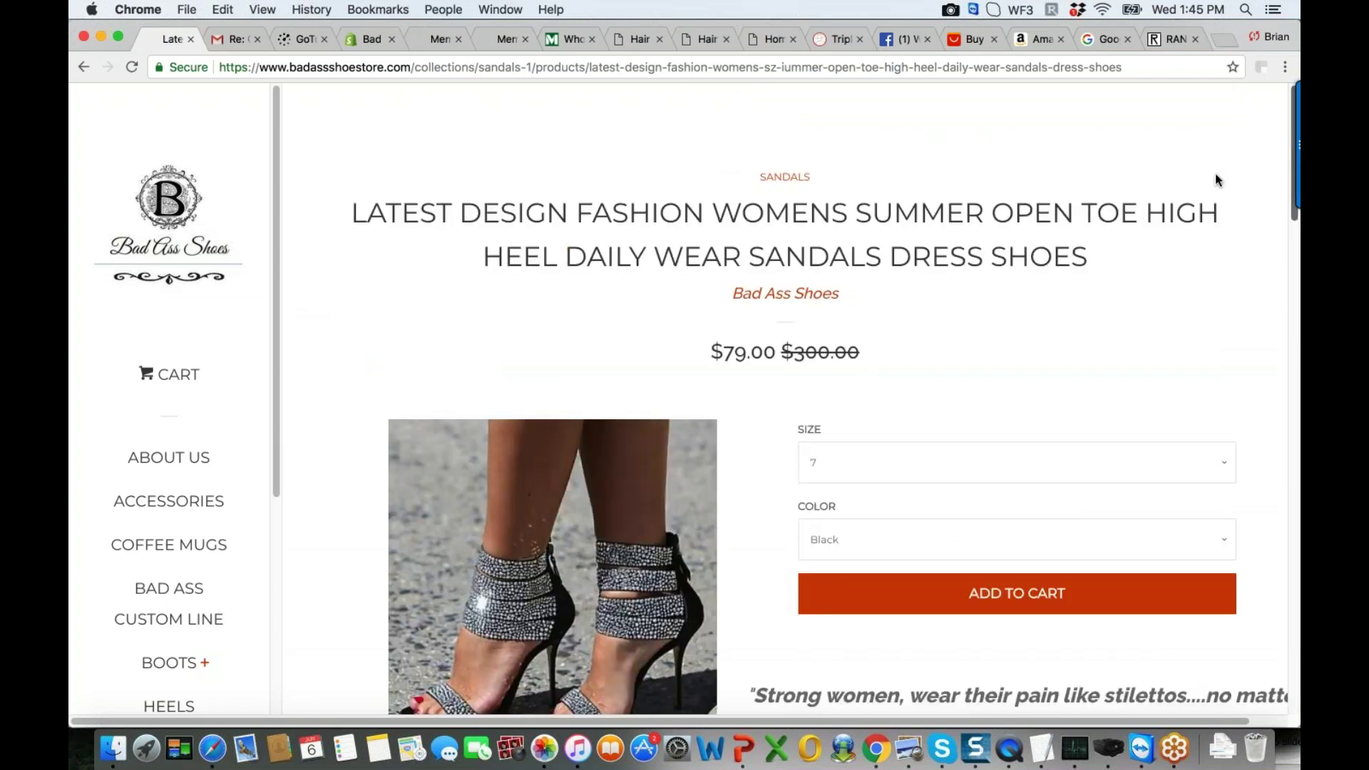
pyautogui.scroll(-1, 1219, 193)
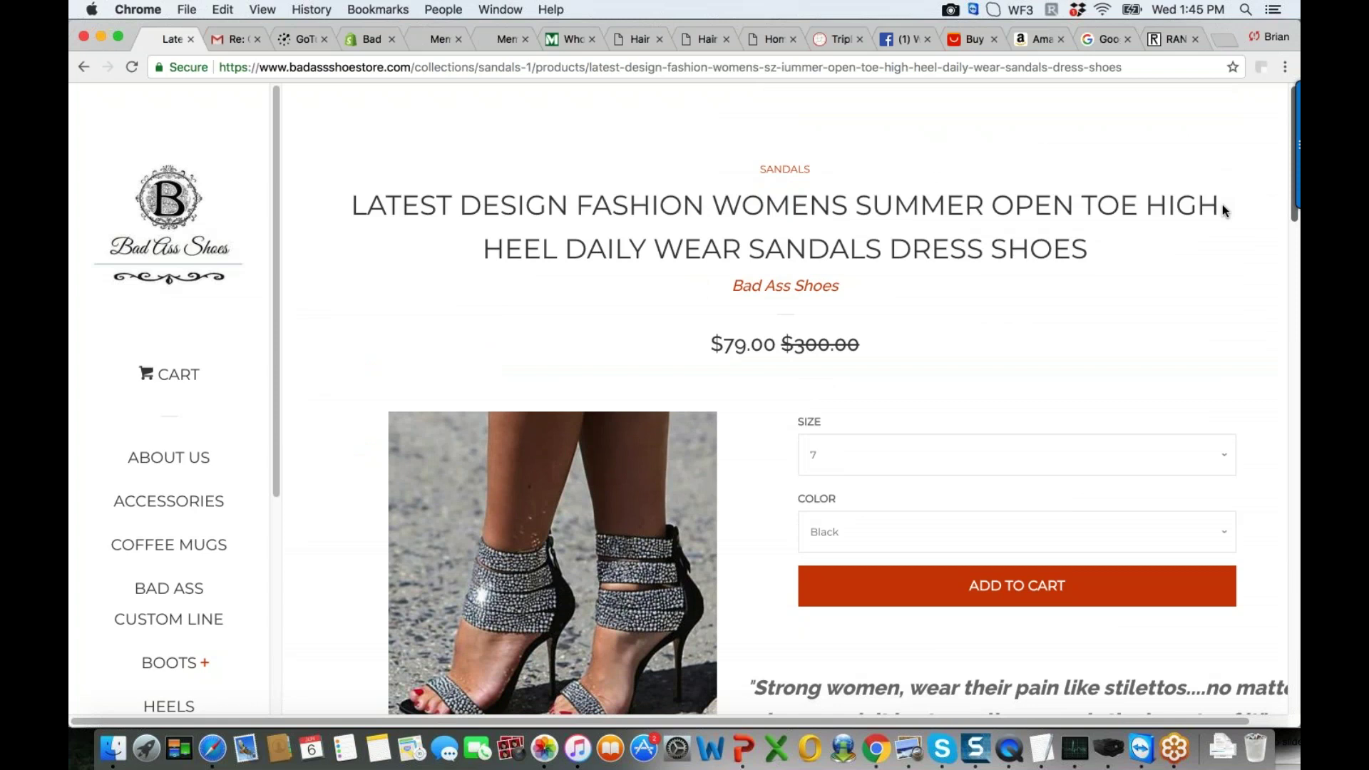
pyautogui.scroll(-2, 1224, 204)
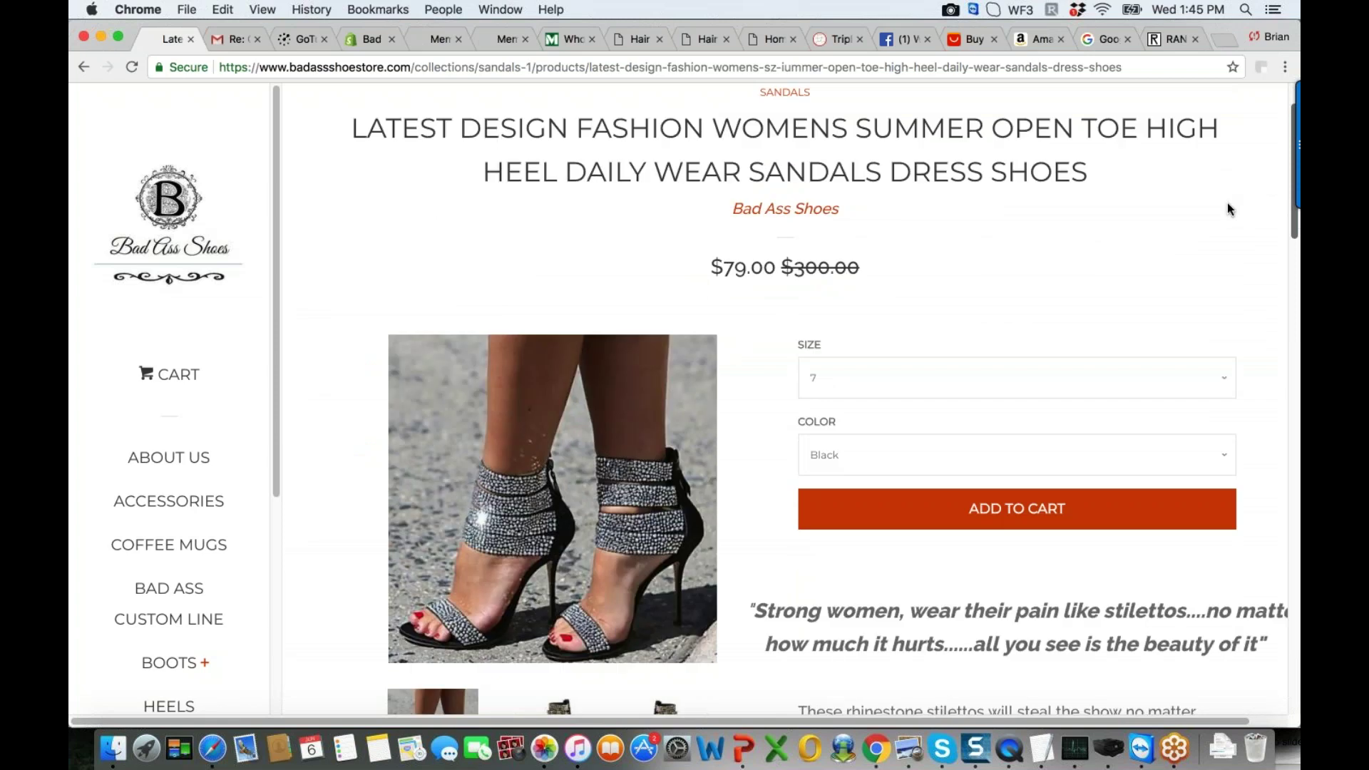
pyautogui.scroll(1, 1226, 206)
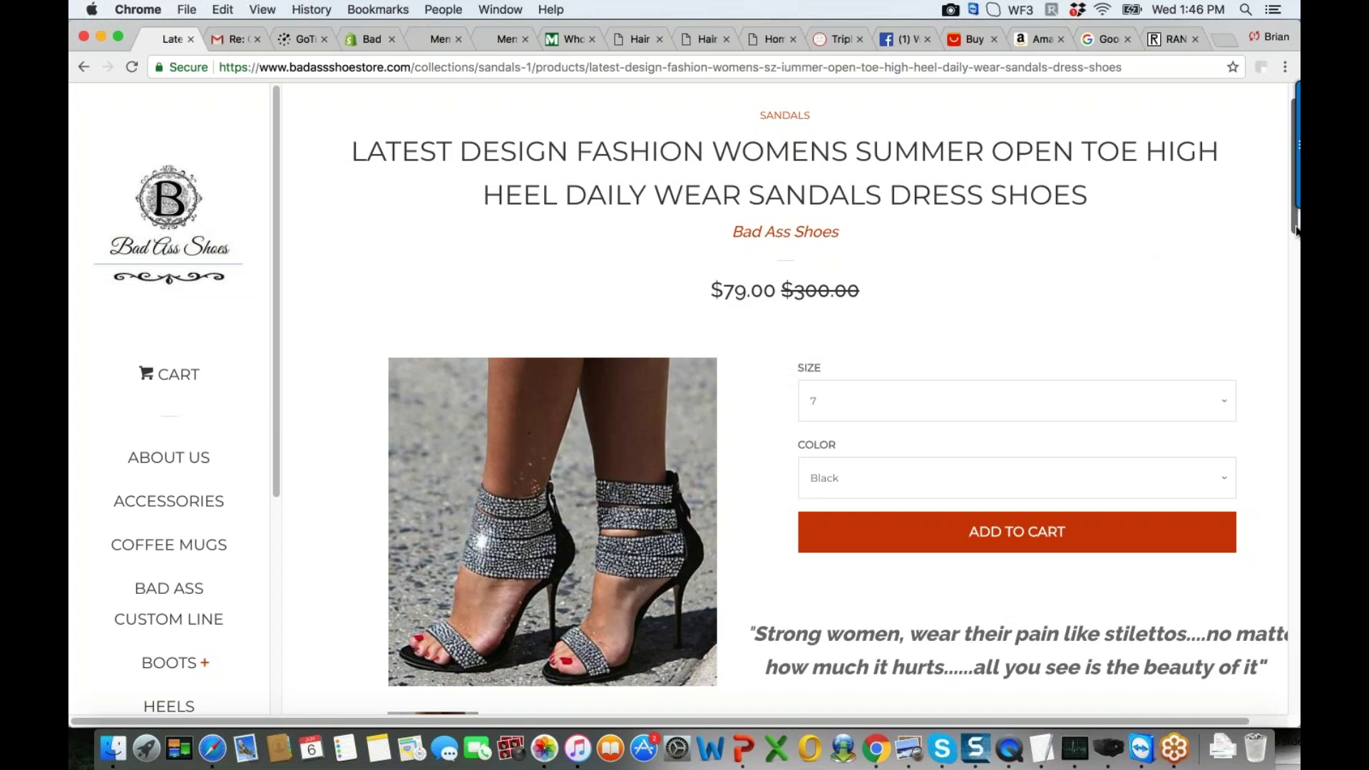
pyautogui.scroll(1, 1296, 229)
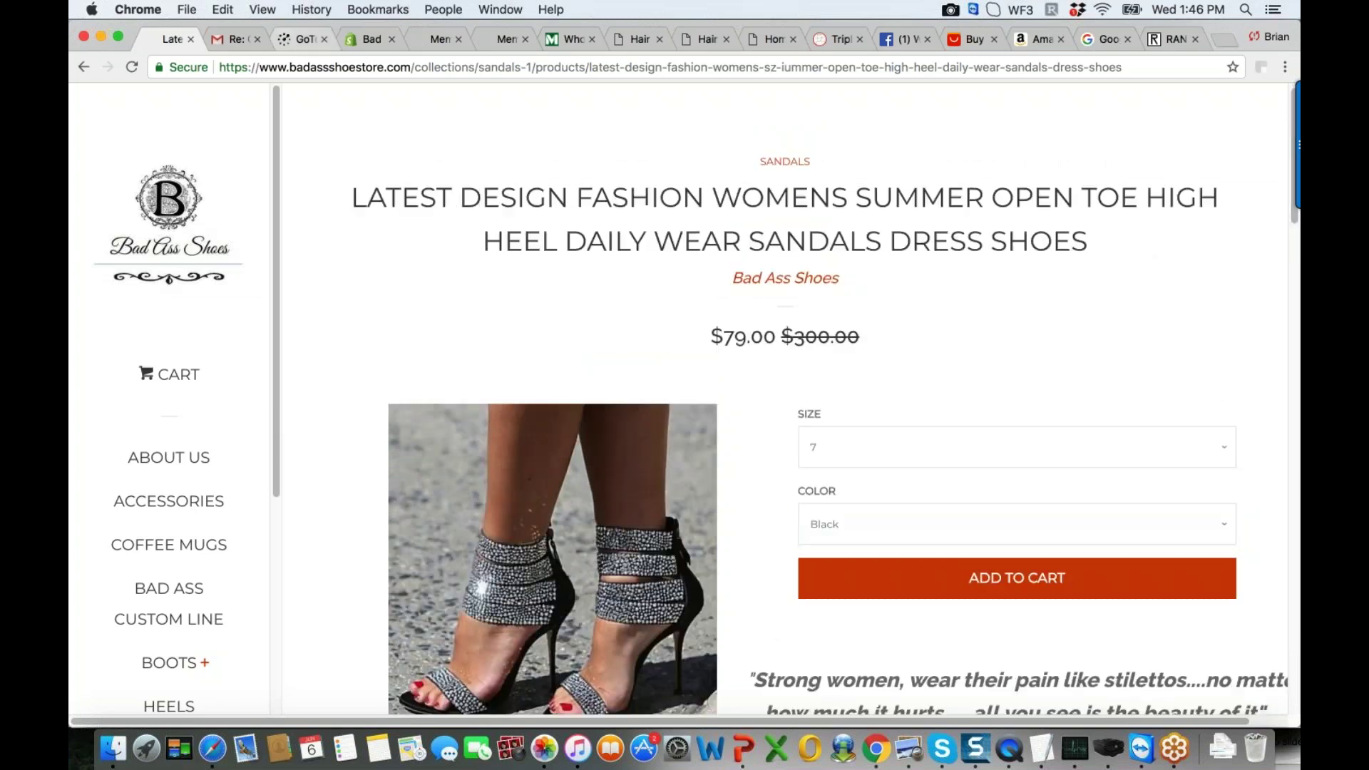
# Return to the Sandals collection and review its upper rows of product photos, titles and prices, including the vintage wedge plaid sandals
pyautogui.click(83, 67)
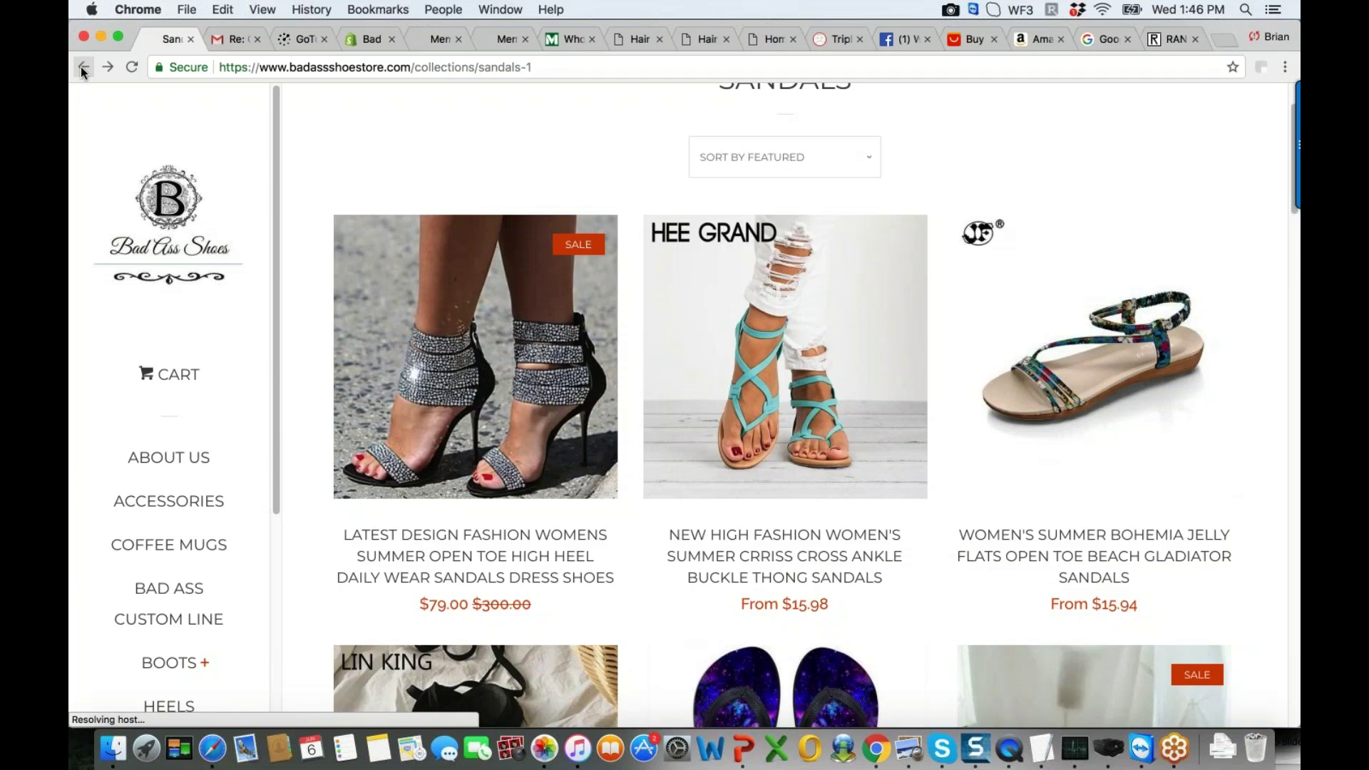
pyautogui.scroll(-6, 1300, 289)
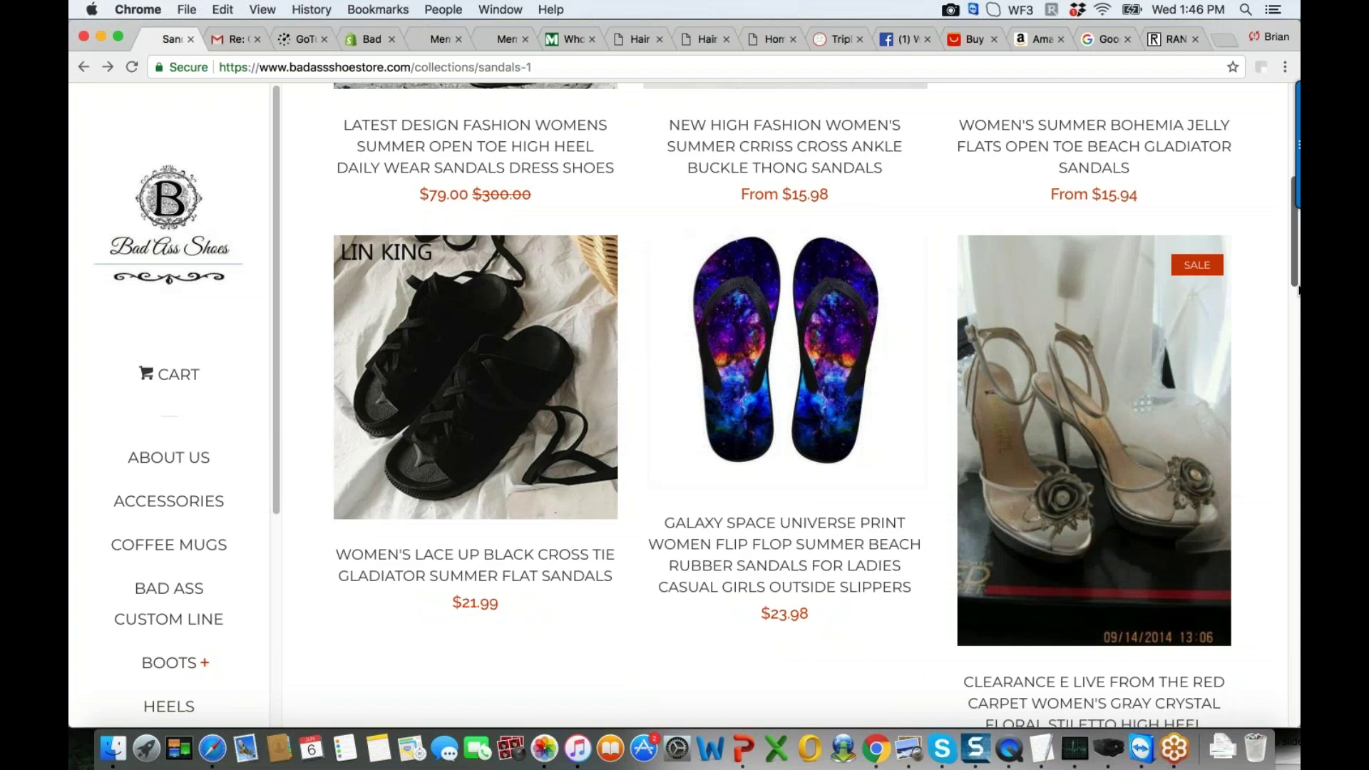
pyautogui.scroll(3, 1259, 262)
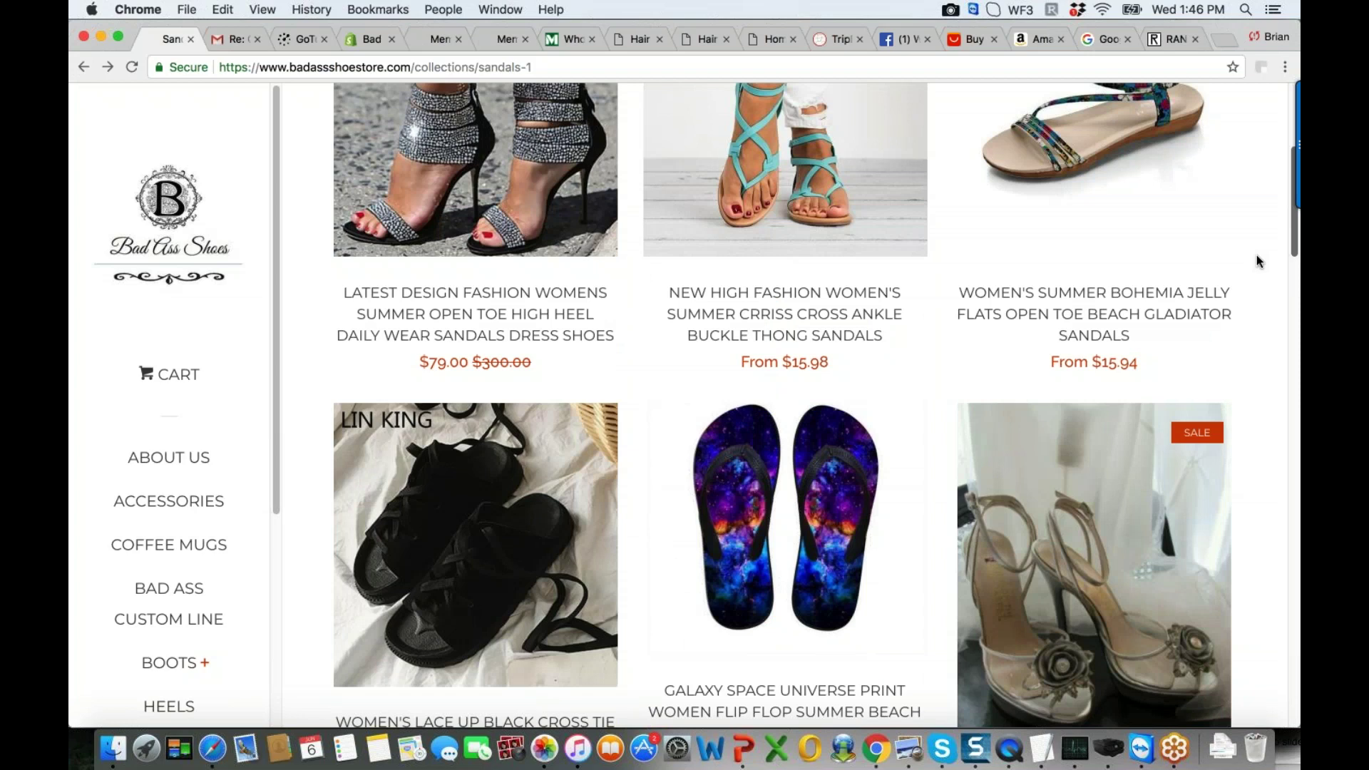
pyautogui.scroll(-2, 1134, 253)
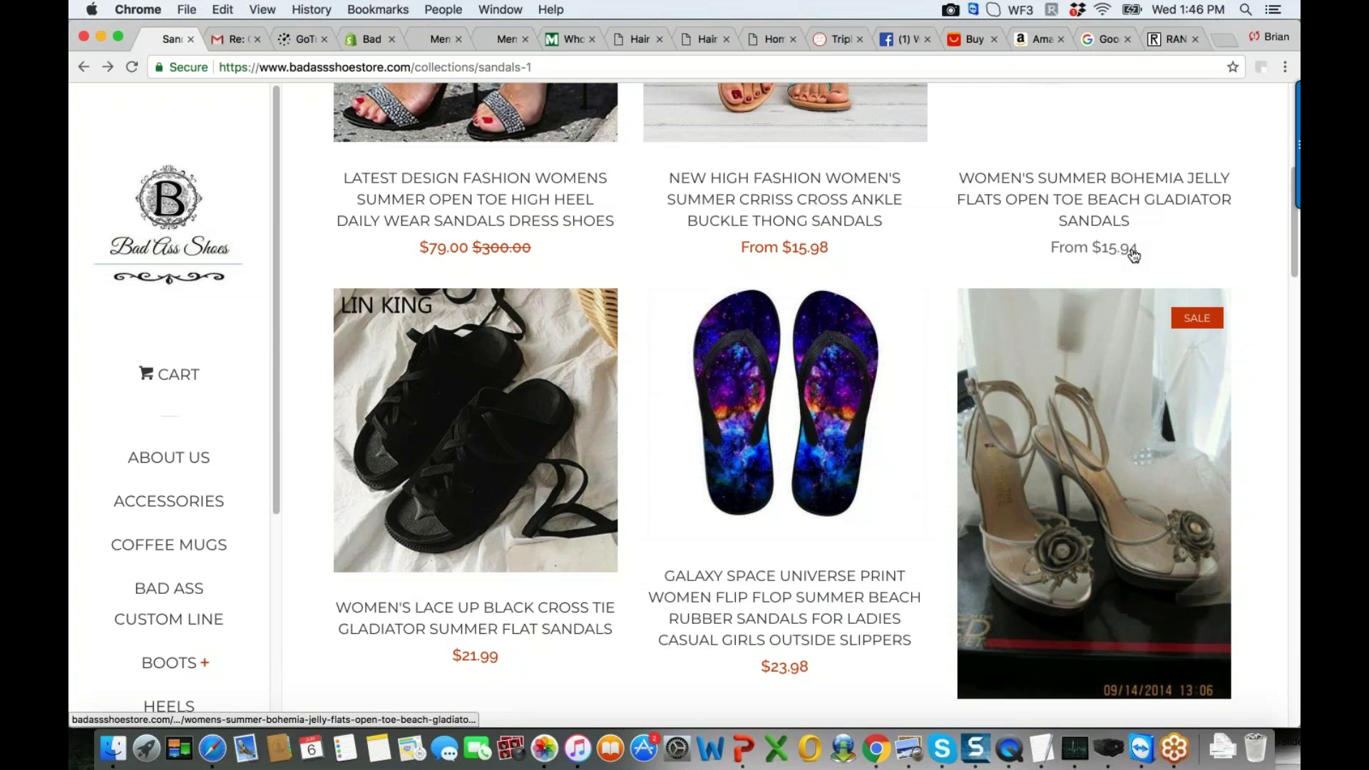
pyautogui.scroll(-8, 1134, 256)
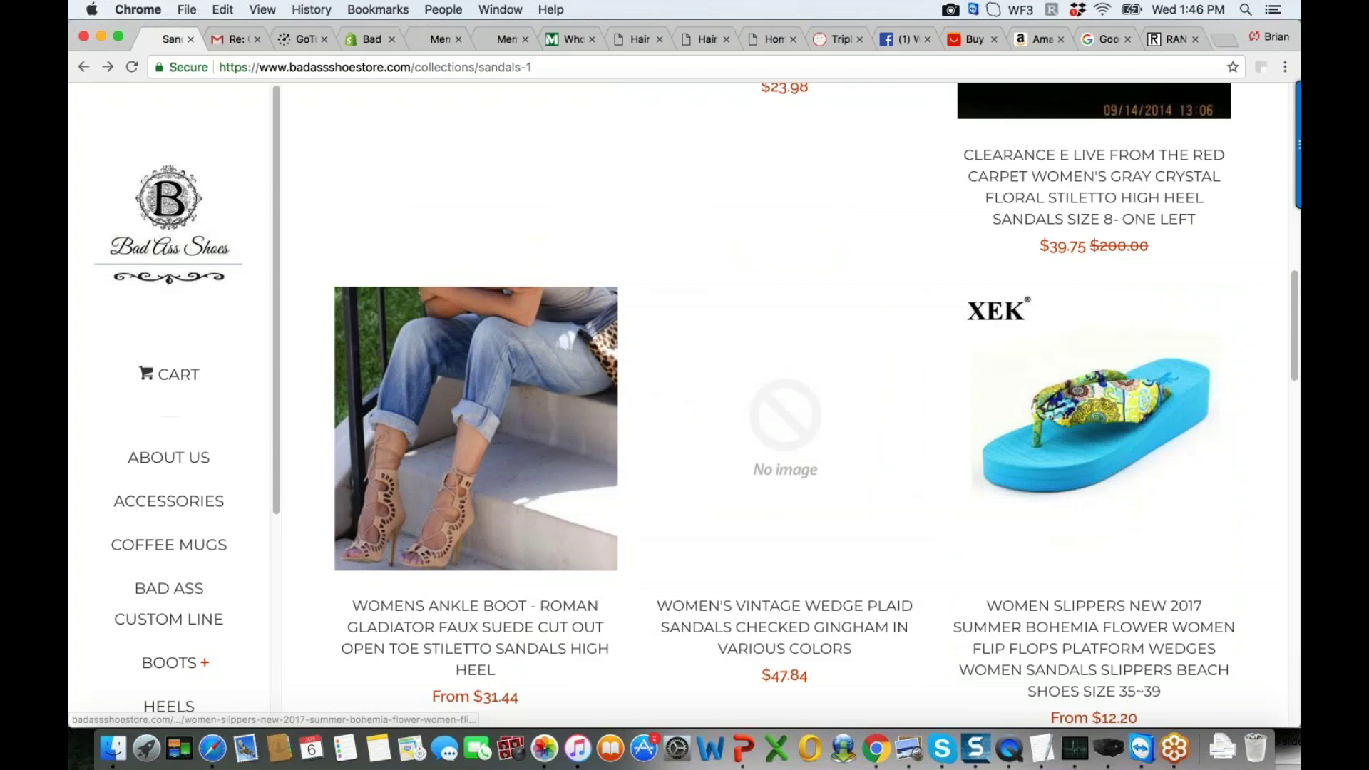
pyautogui.press('super+a')
pyautogui.scroll(-5, 785, 399)
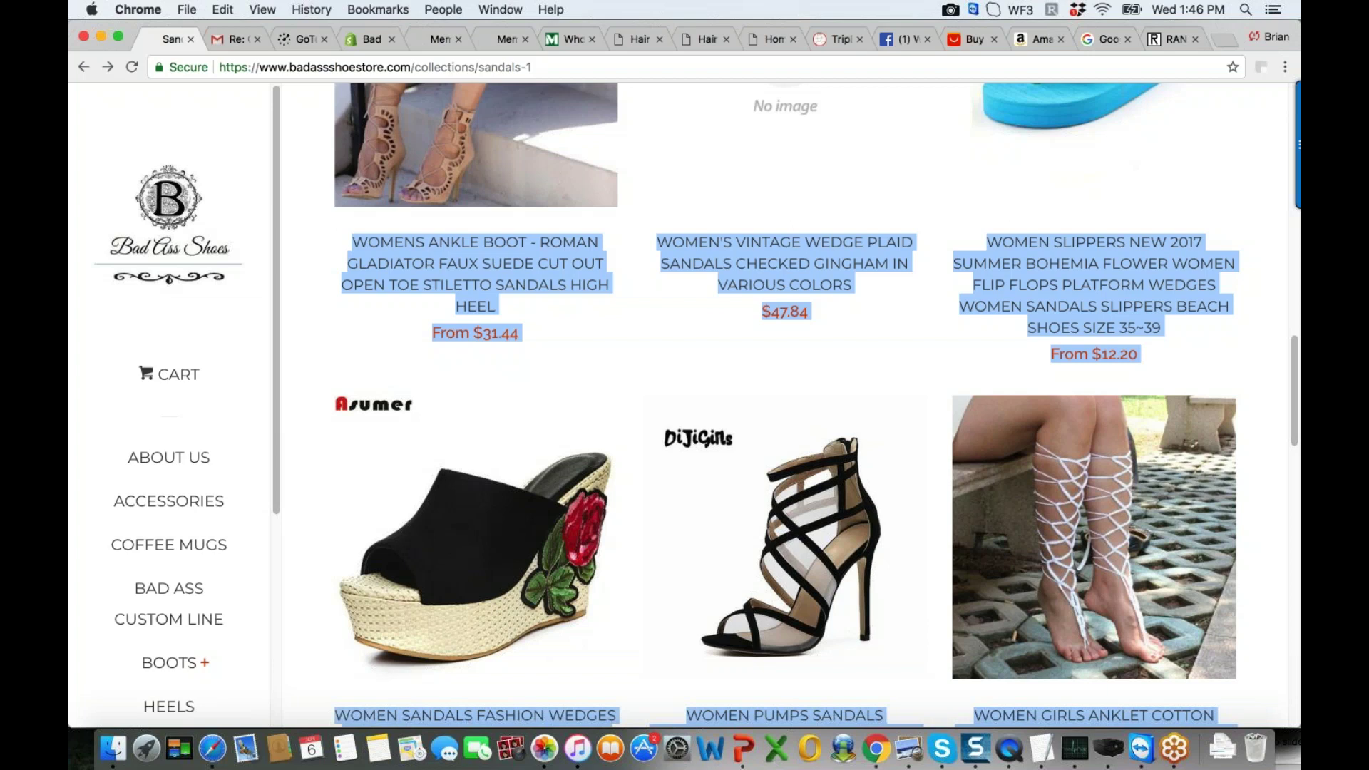
pyautogui.click(1279, 344)
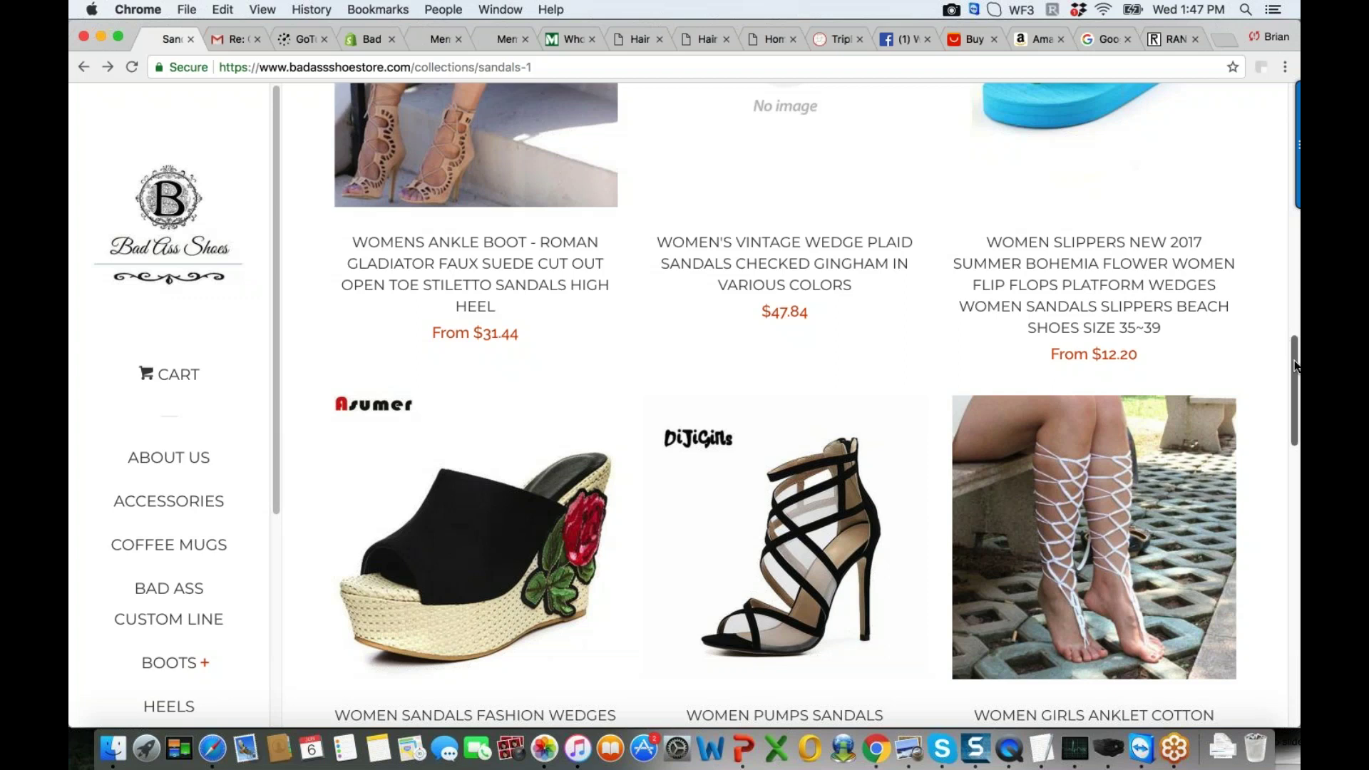
# Examine the lower rows of the Sandals collection, comparing photos, titles and prices from the flower wedges to the clear transparent strap heels
pyautogui.moveTo(1295, 366); pyautogui.dragTo(1295, 399)
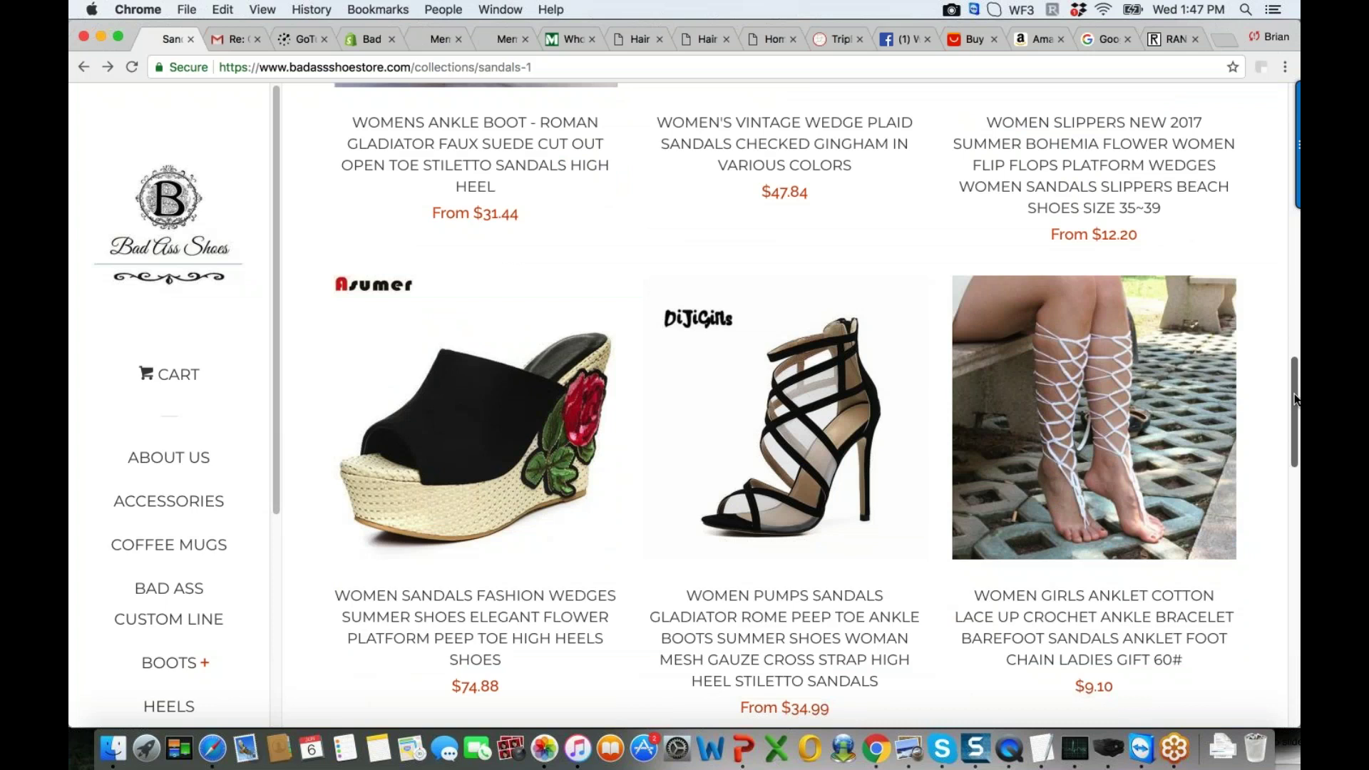
pyautogui.moveTo(1295, 400); pyautogui.dragTo(1299, 472)
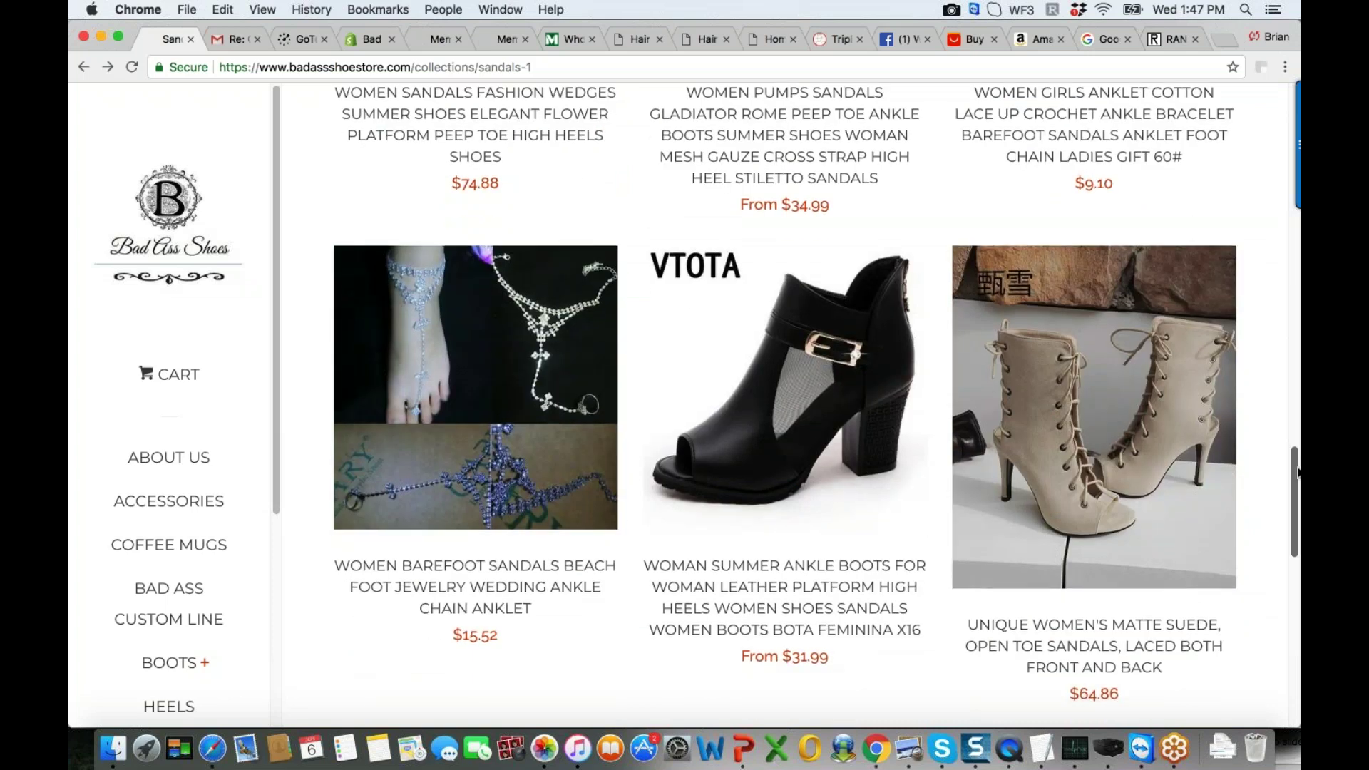
pyautogui.moveTo(1298, 472); pyautogui.dragTo(1299, 555)
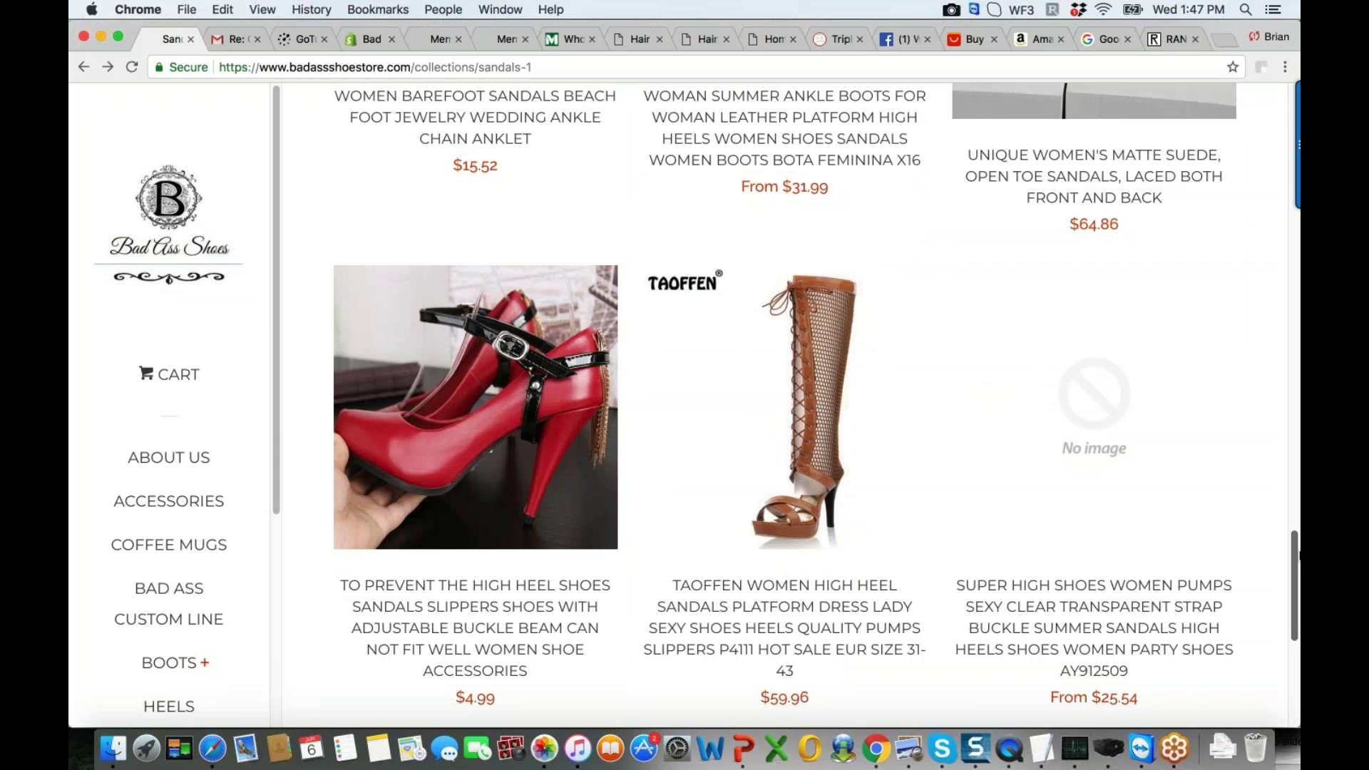
pyautogui.moveTo(1298, 556); pyautogui.dragTo(1299, 560)
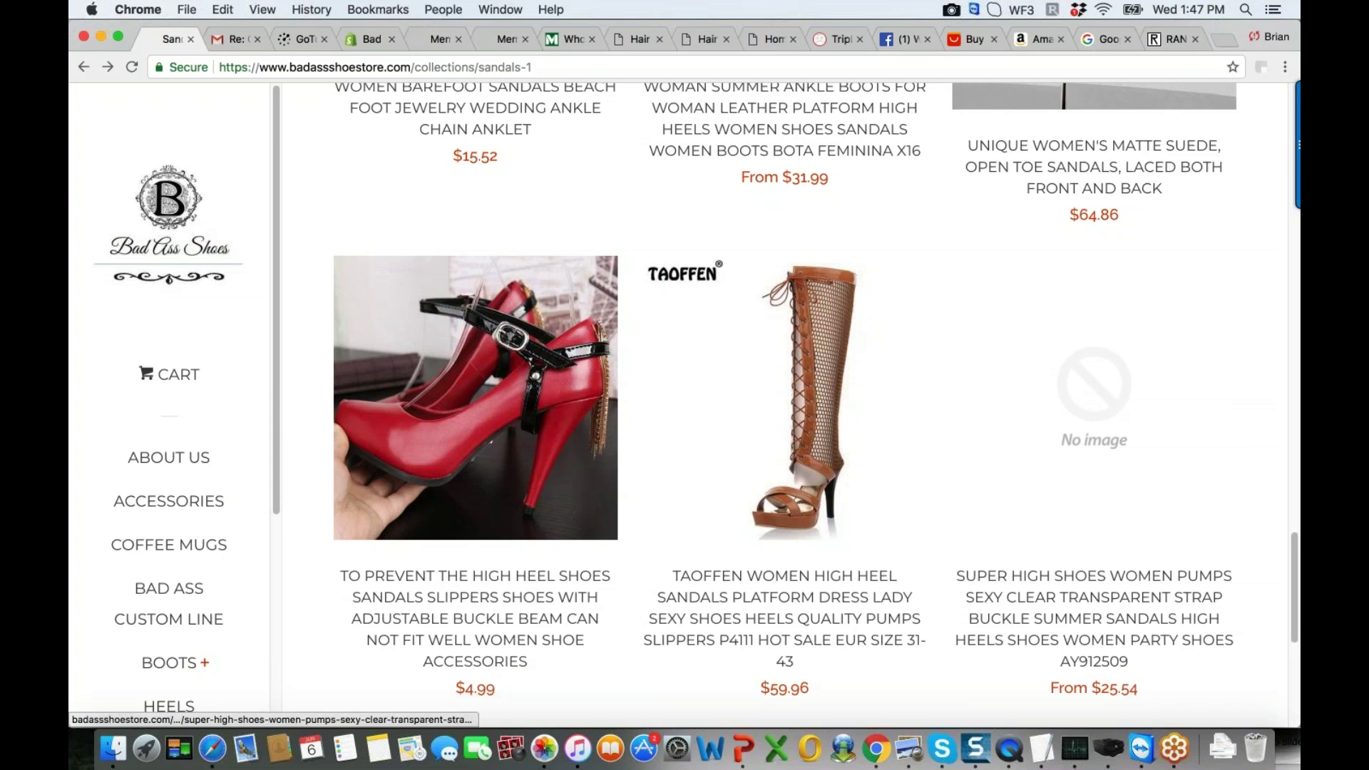
pyautogui.click(1243, 409)
pyautogui.scroll(5, 1283, 477)
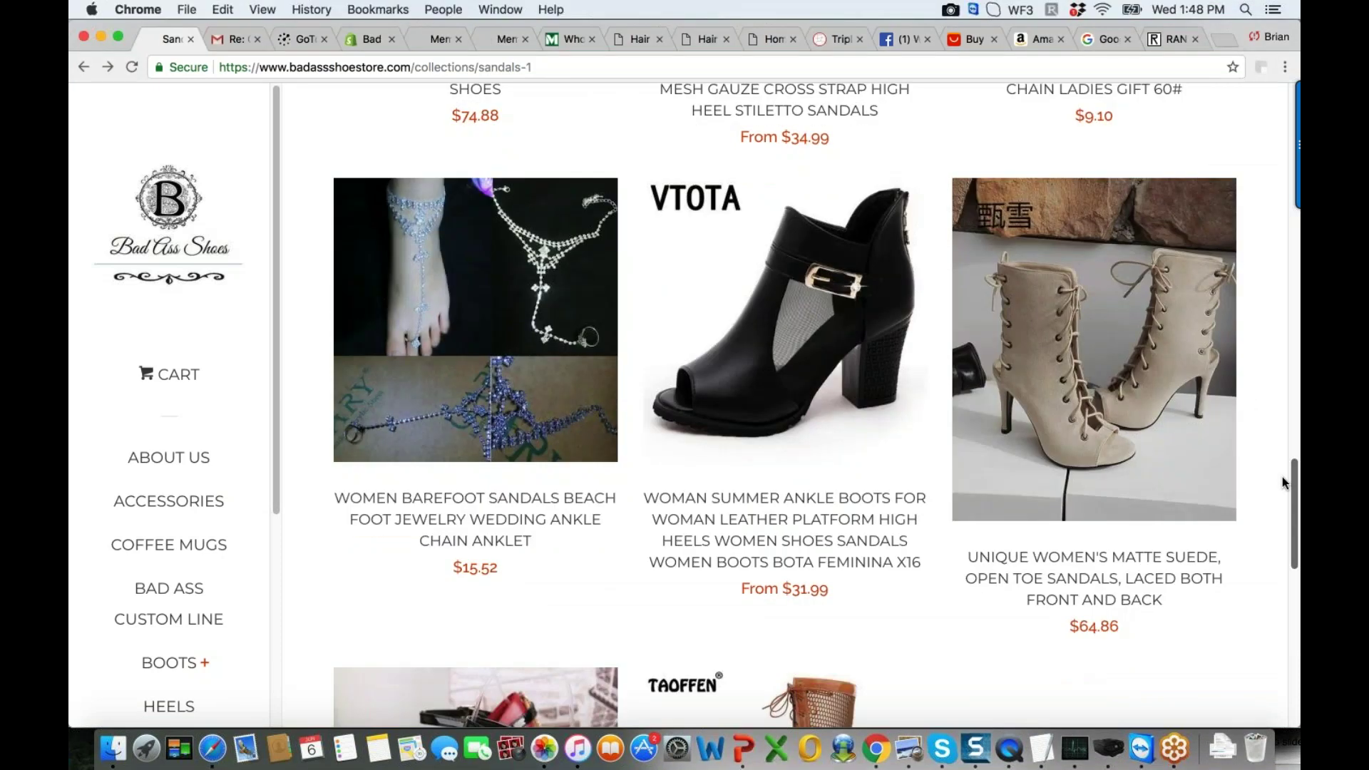
pyautogui.scroll(1, 1282, 479)
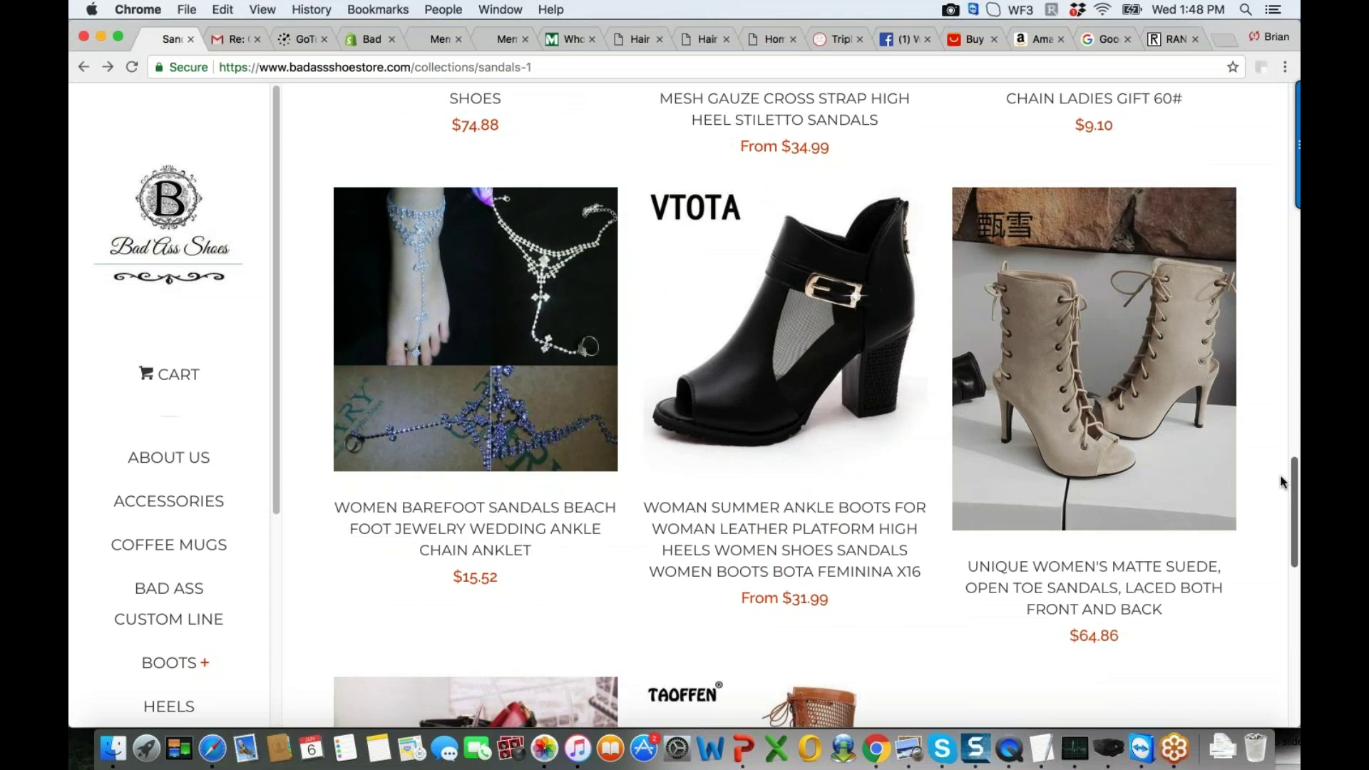
pyautogui.scroll(-5, 1282, 481)
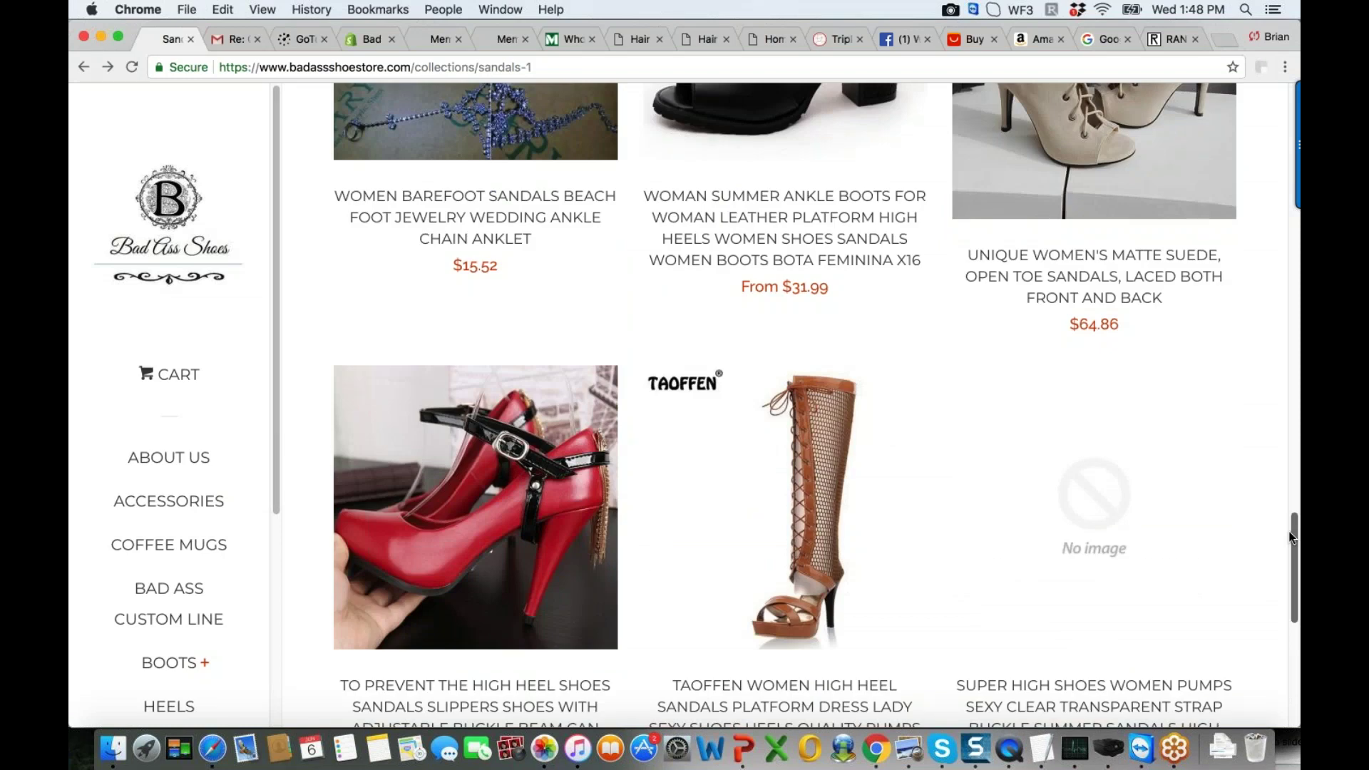
pyautogui.moveTo(1291, 538); pyautogui.dragTo(1266, 476)
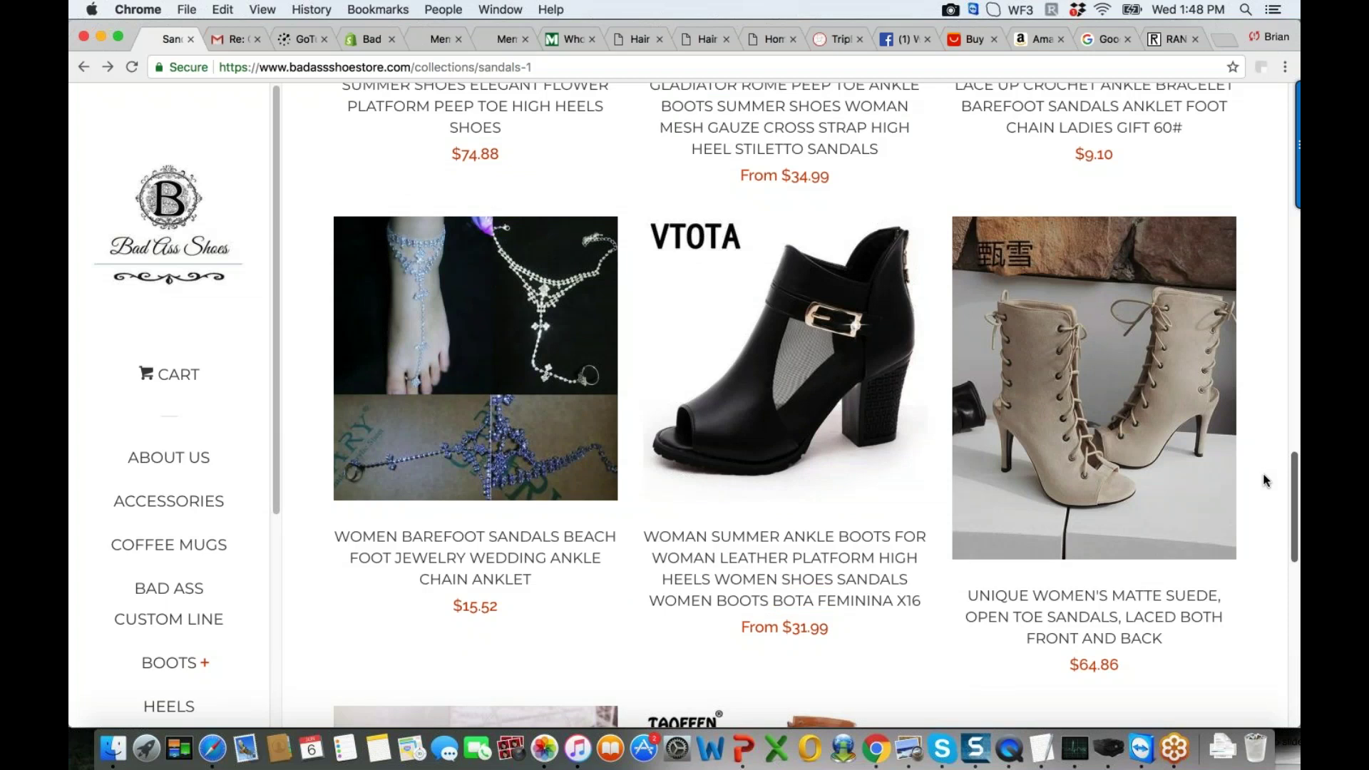
# Examine the last Sandals collection rows down to the page links, including the listing without an image, and recheck the rows above
pyautogui.scroll(-3, 1266, 481)
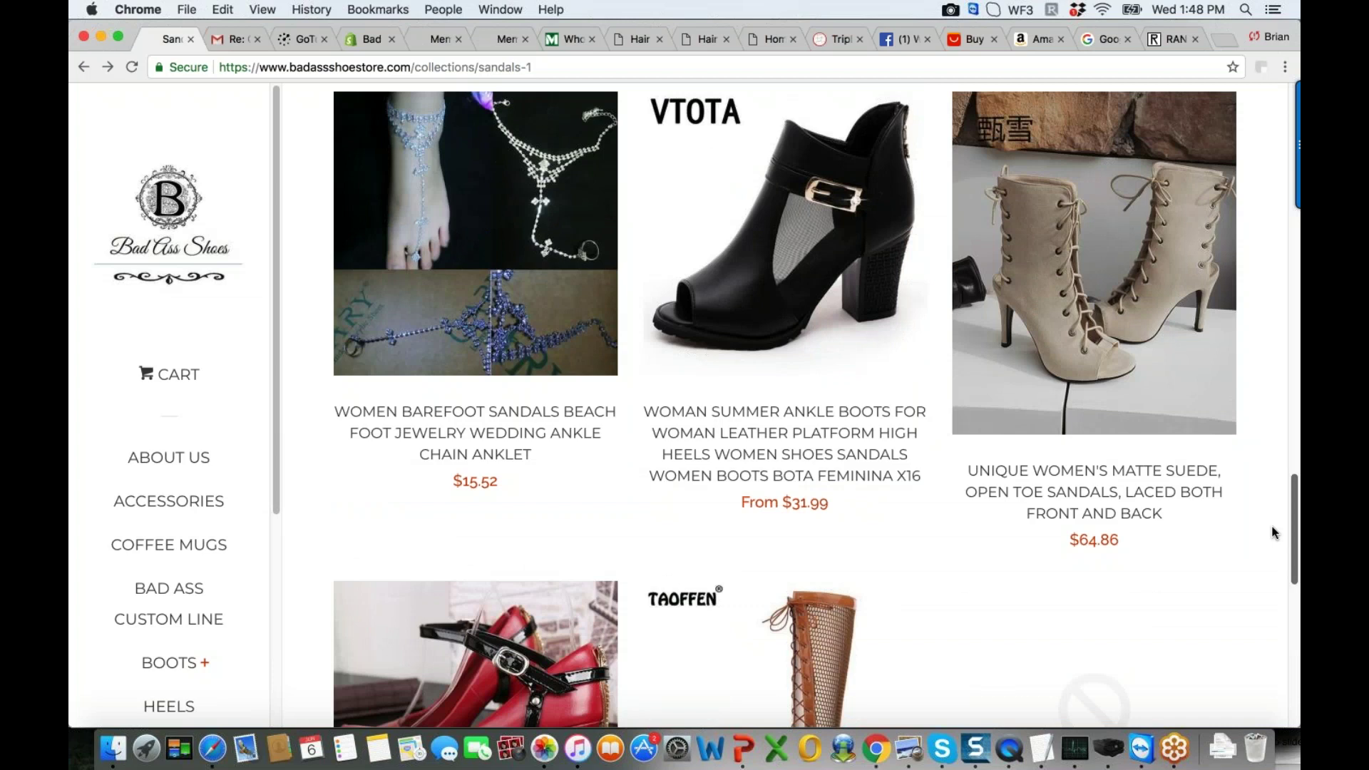
pyautogui.scroll(-15, 1274, 532)
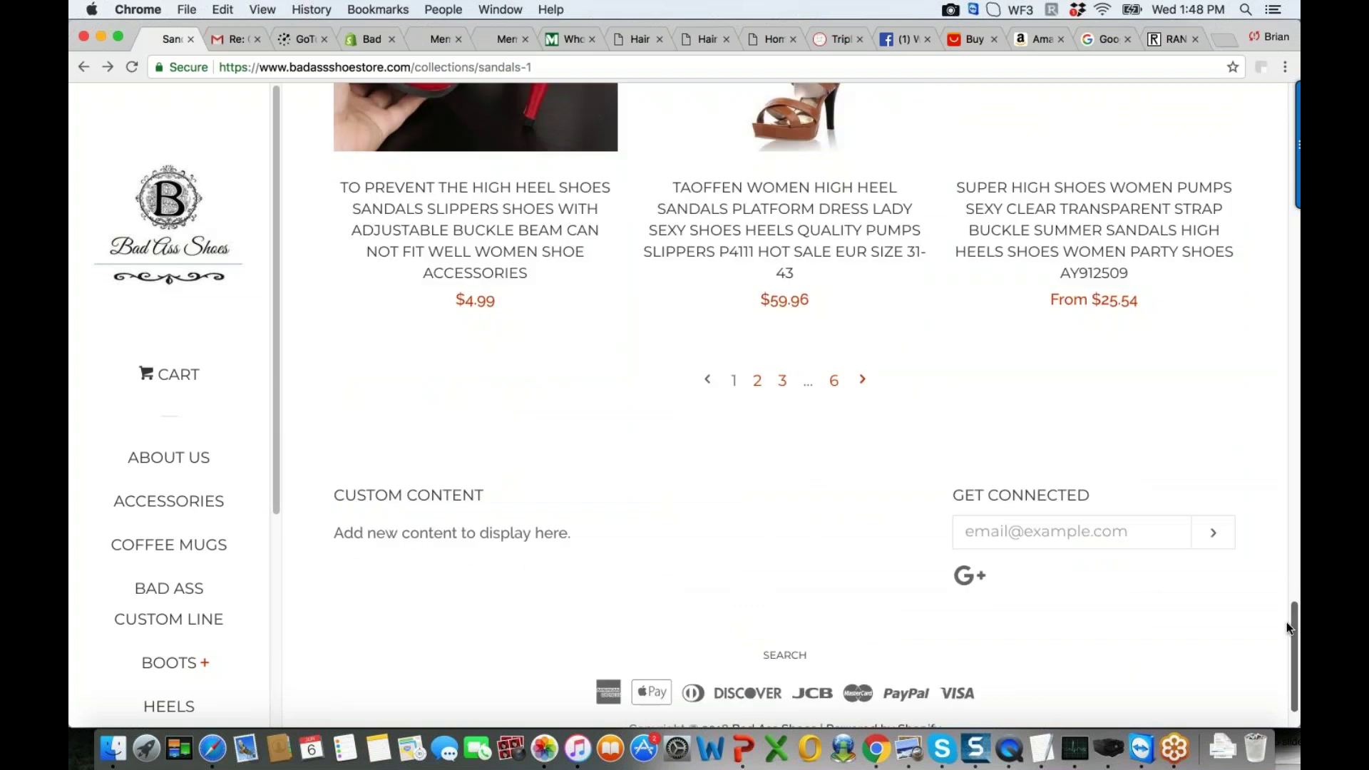
pyautogui.scroll(1, 1290, 624)
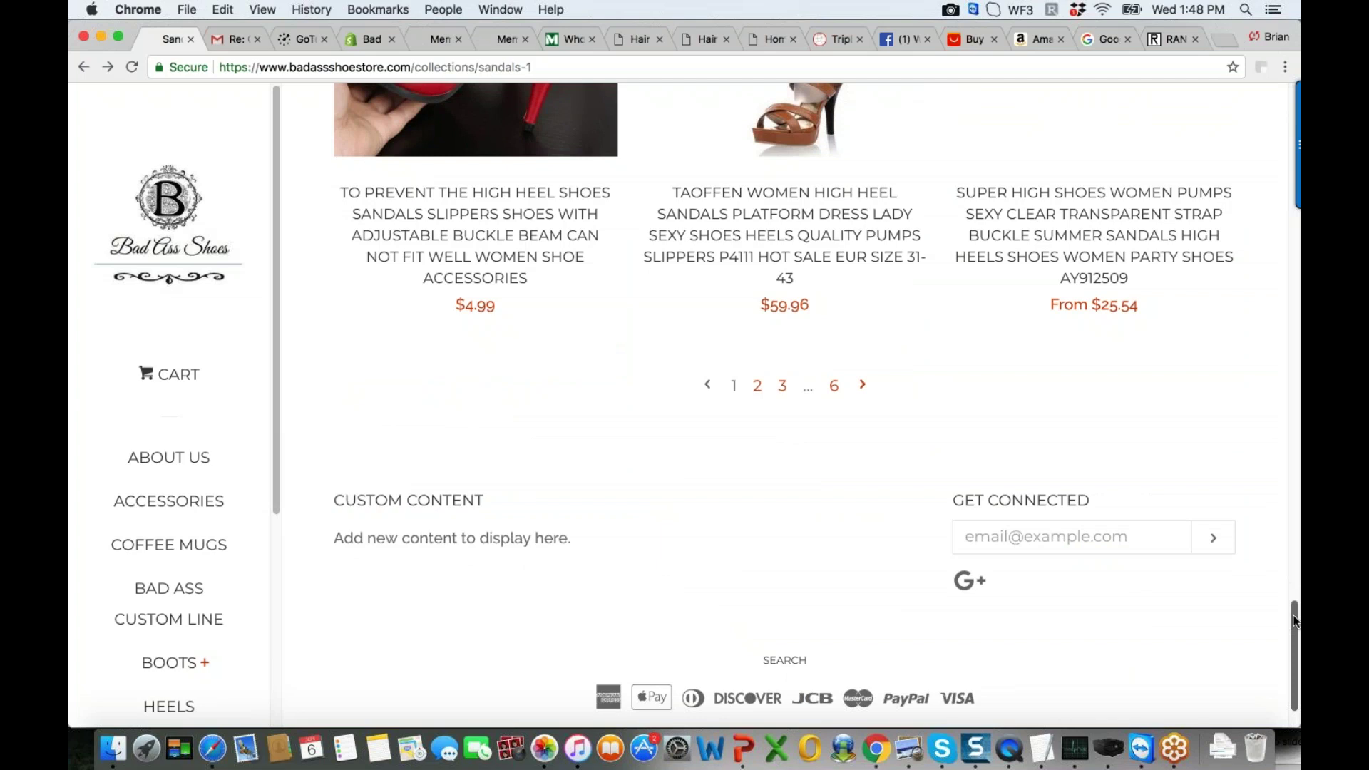
pyautogui.moveTo(1295, 621); pyautogui.dragTo(1283, 564)
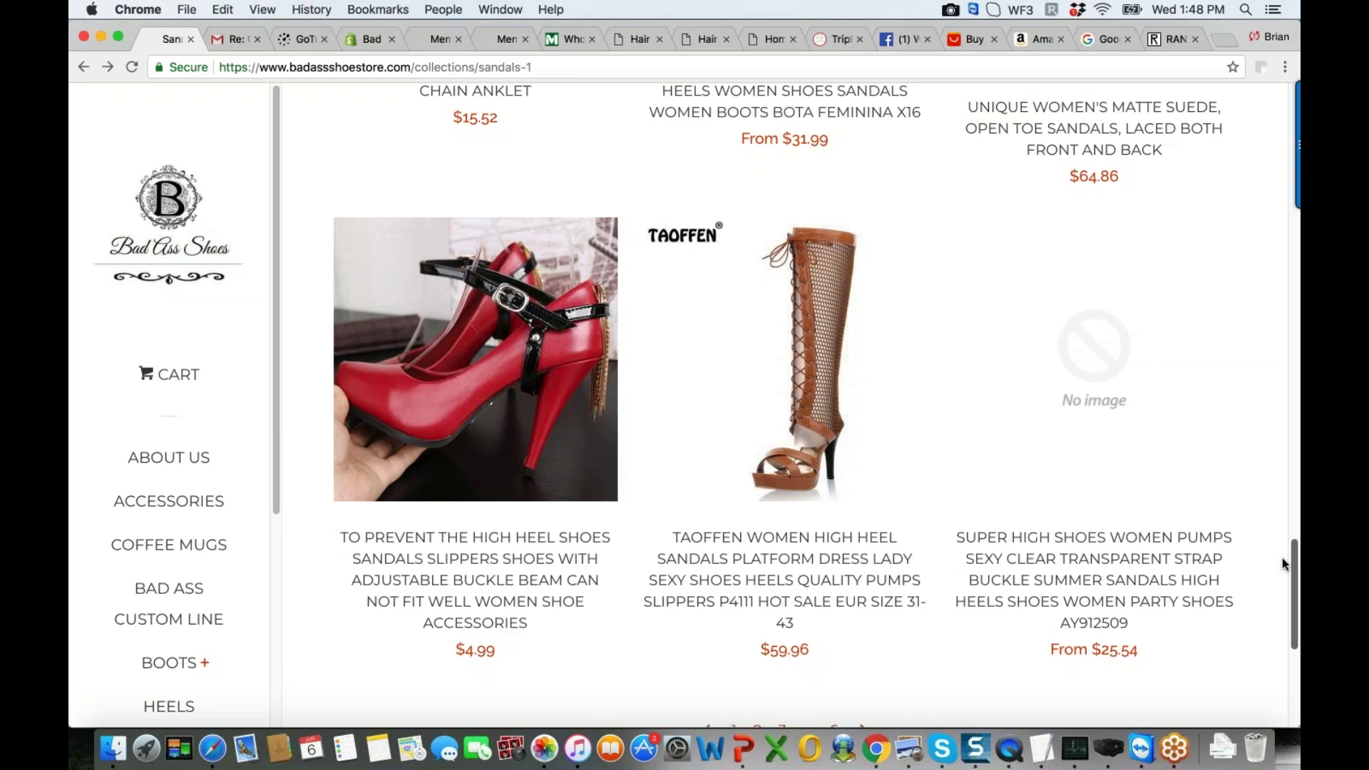
pyautogui.scroll(-1, 856, 492)
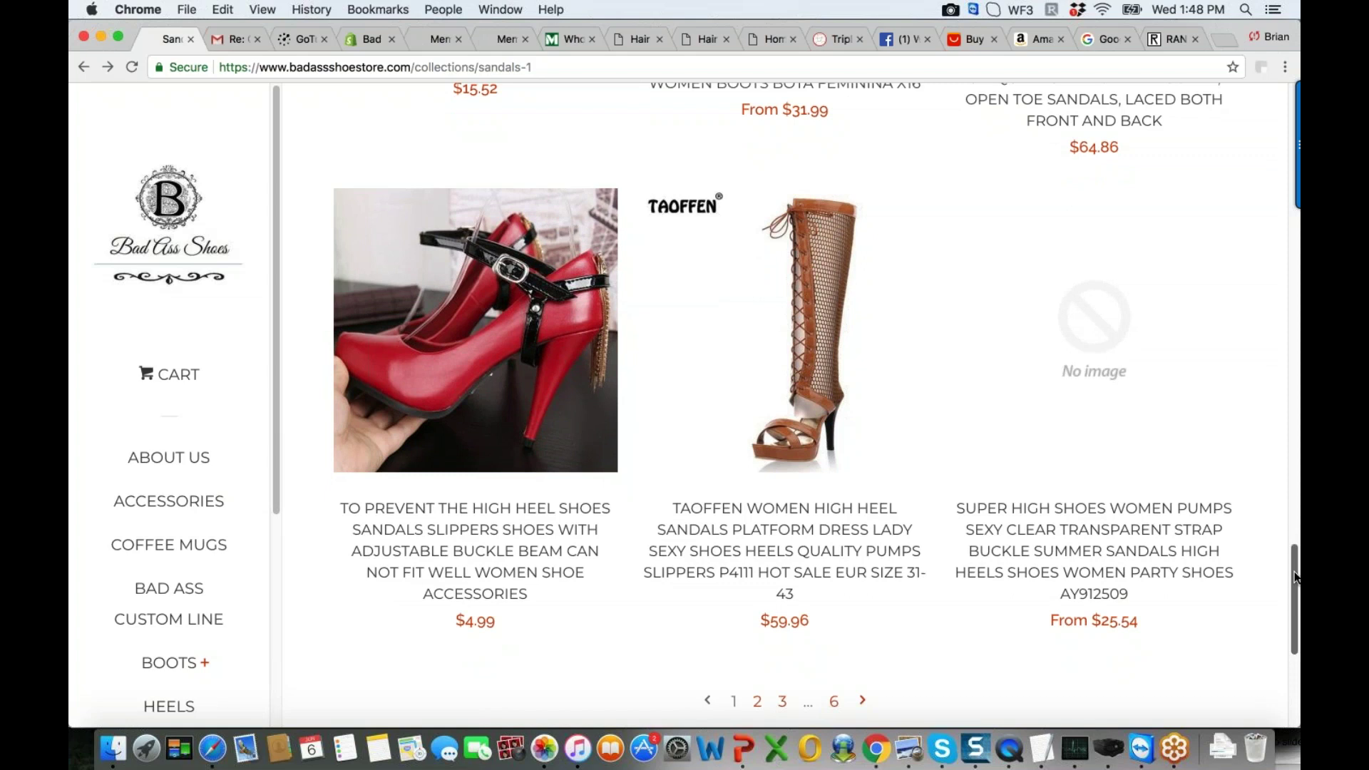
pyautogui.moveTo(1296, 577); pyautogui.dragTo(1296, 507)
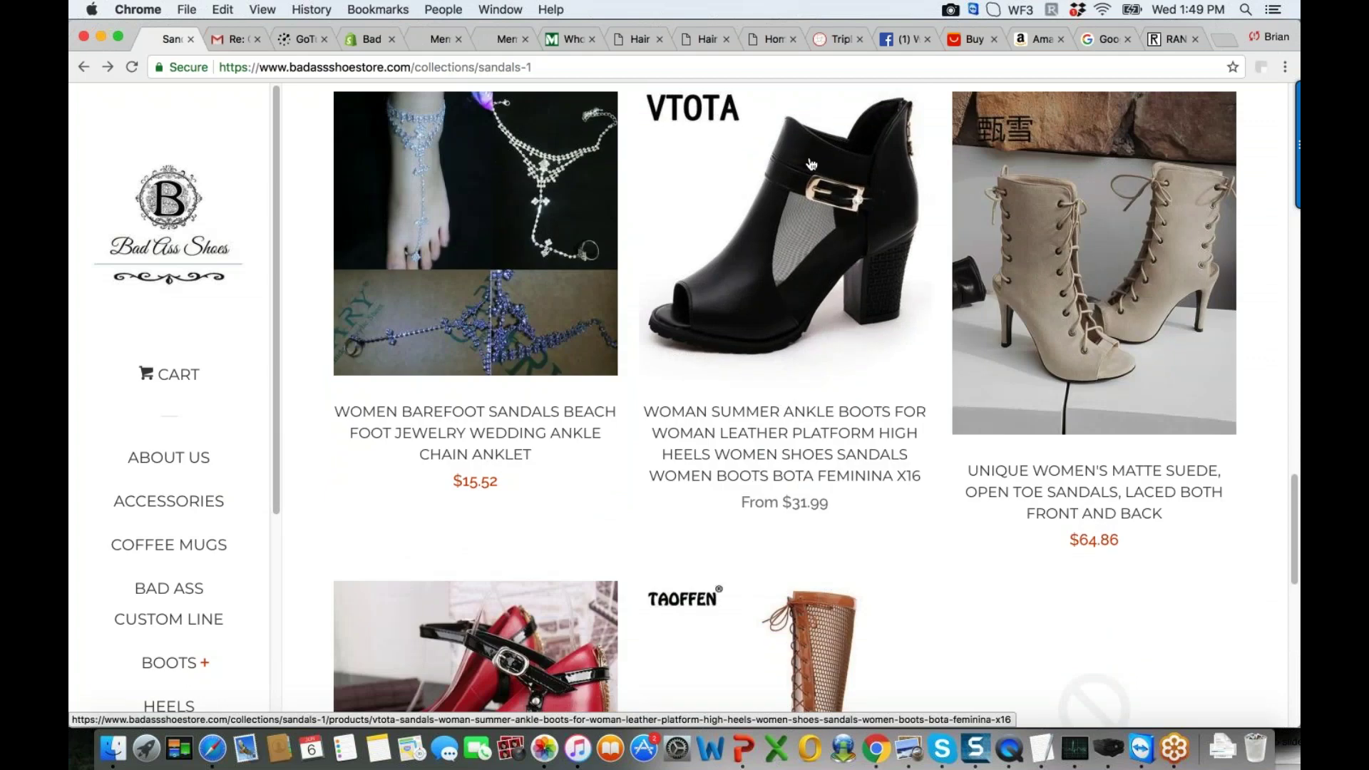
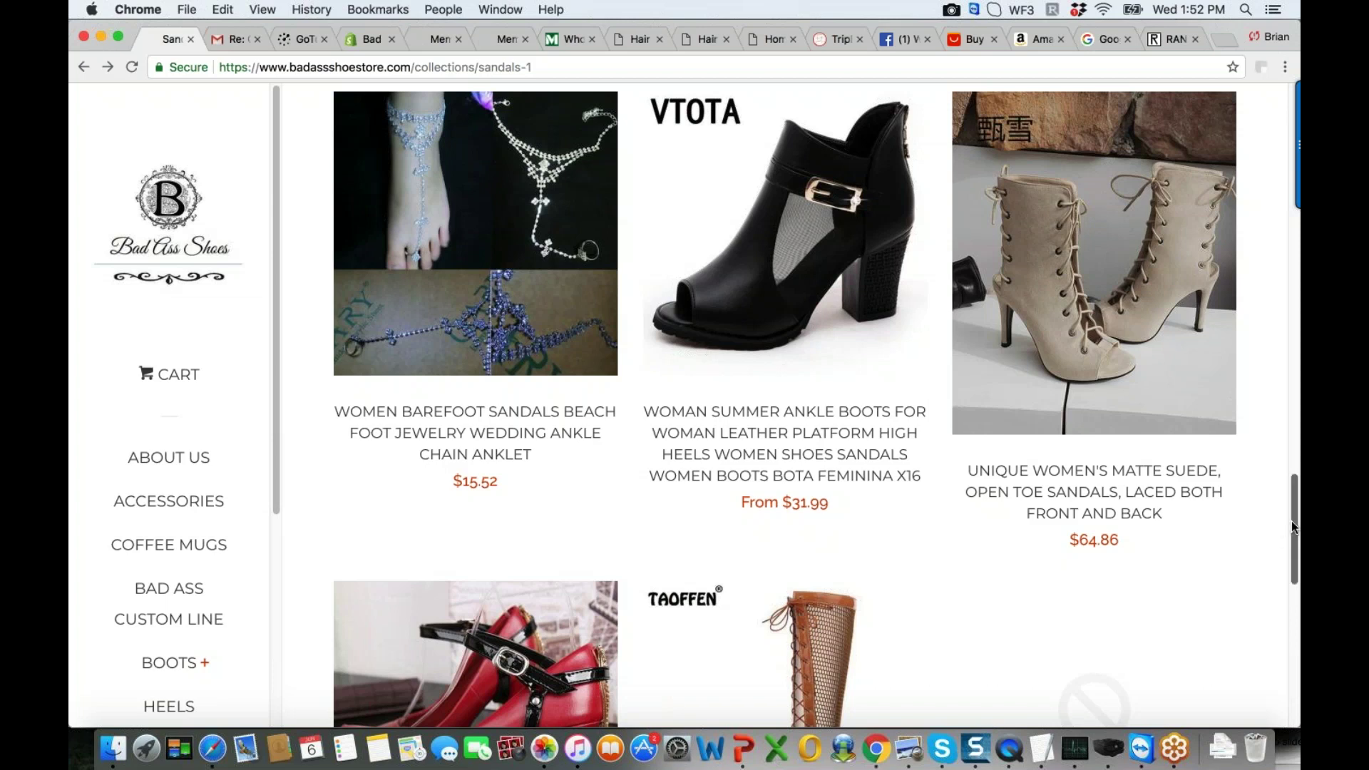
pyautogui.scroll(-1, 1291, 528)
pyautogui.moveTo(1288, 537); pyautogui.dragTo(1270, 257)
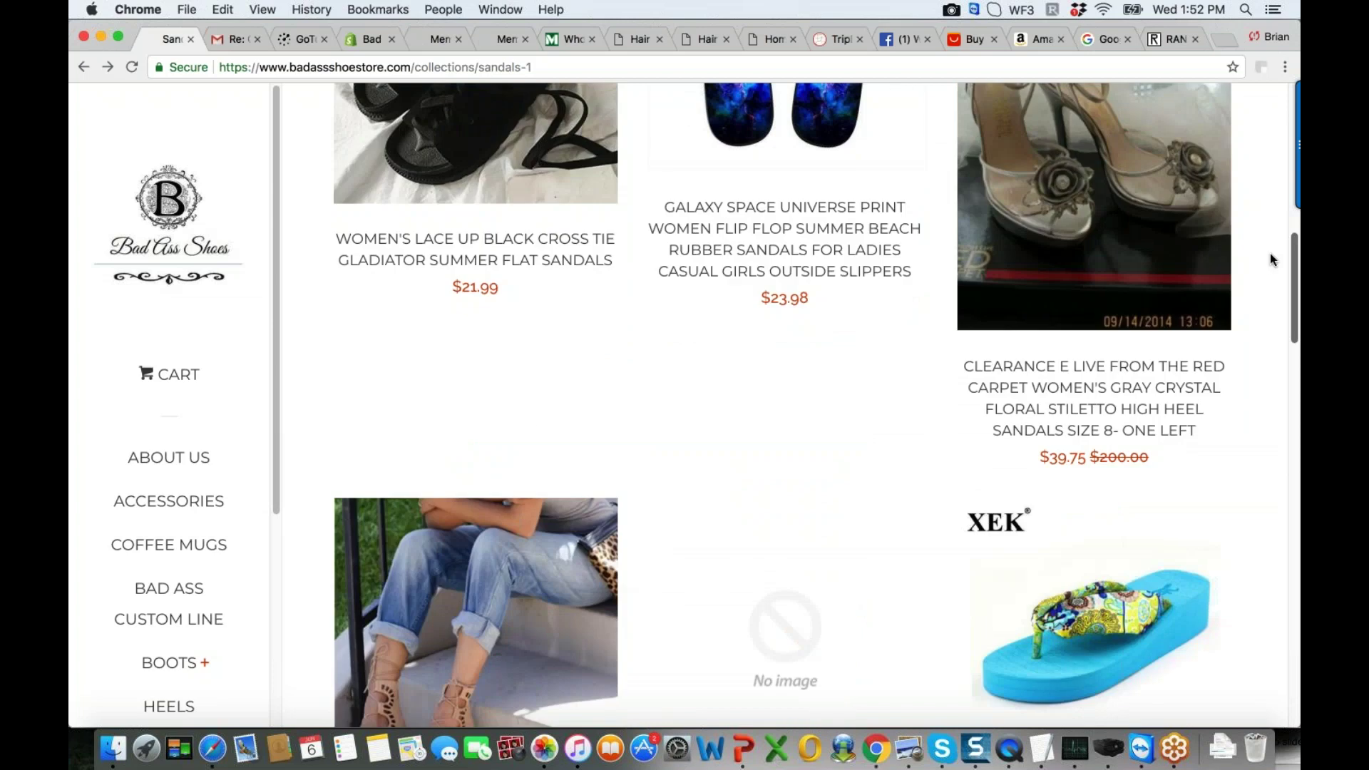
pyautogui.moveTo(1269, 254); pyautogui.dragTo(1277, 207)
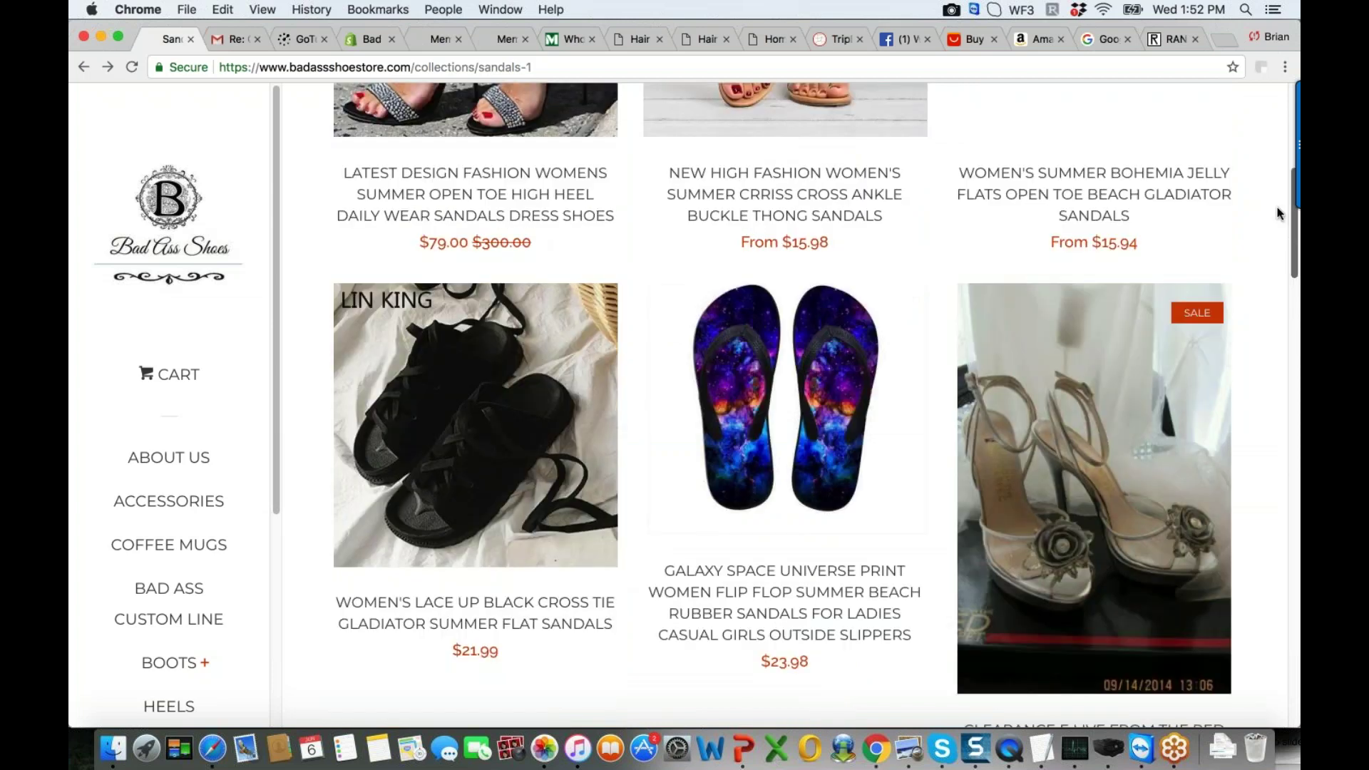
# Return to the store's home page and review the Bad To The Bone banner and the collection list
pyautogui.press('super+bracketleft')
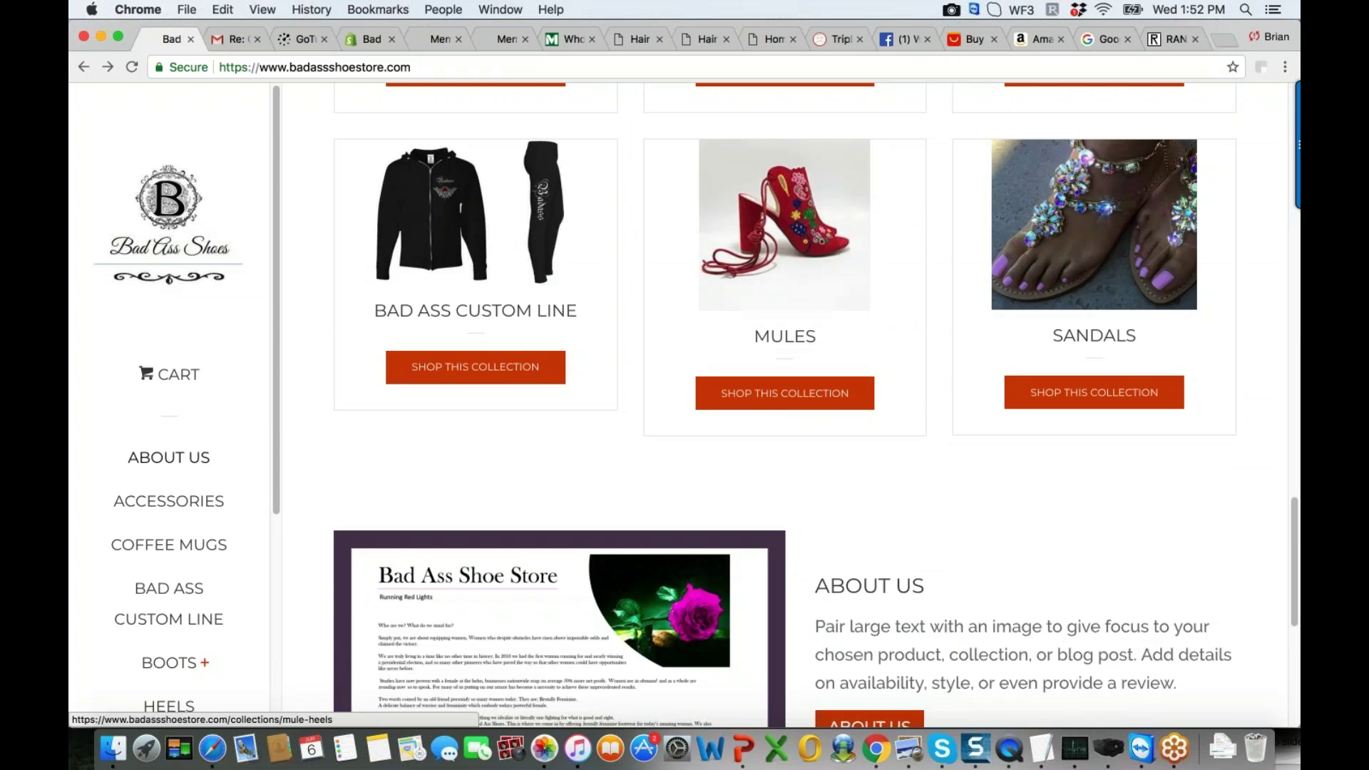
pyautogui.scroll(15, 1257, 141)
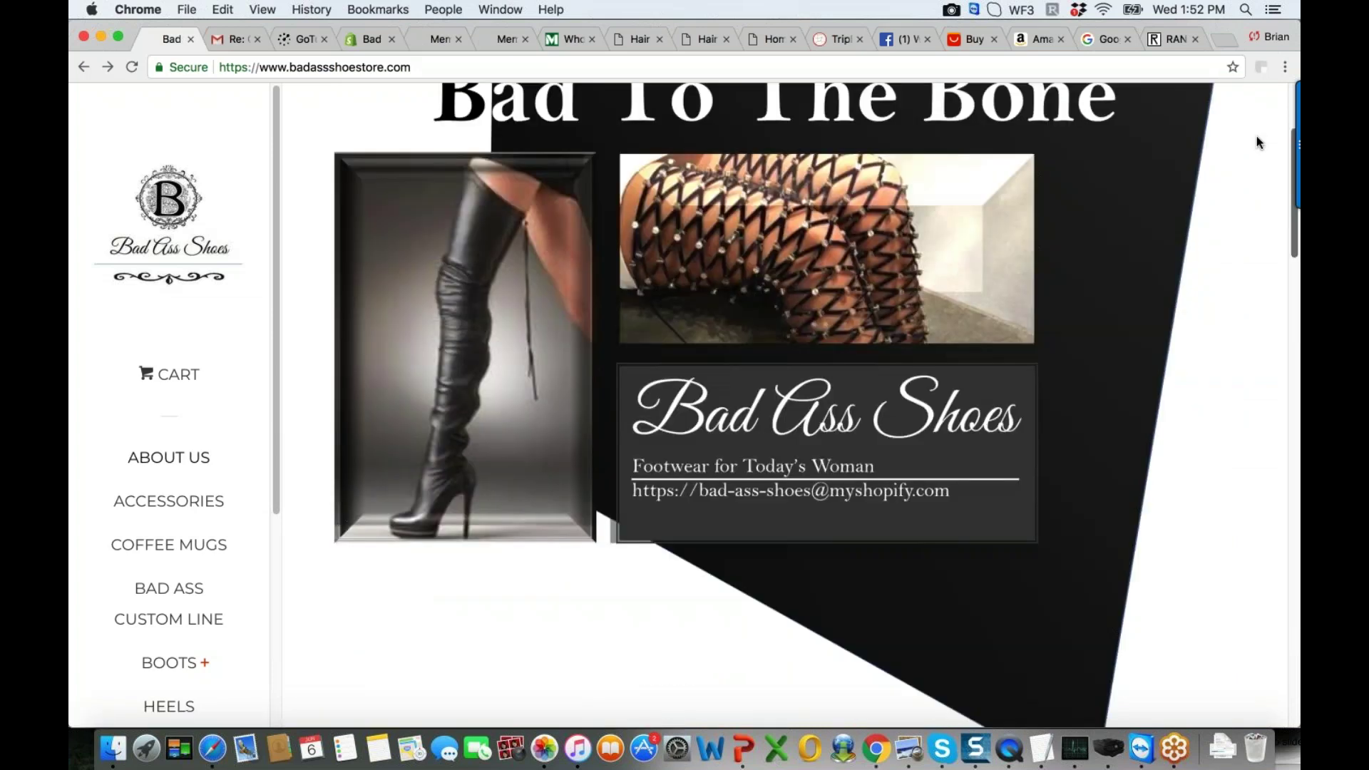
pyautogui.scroll(1, 1256, 135)
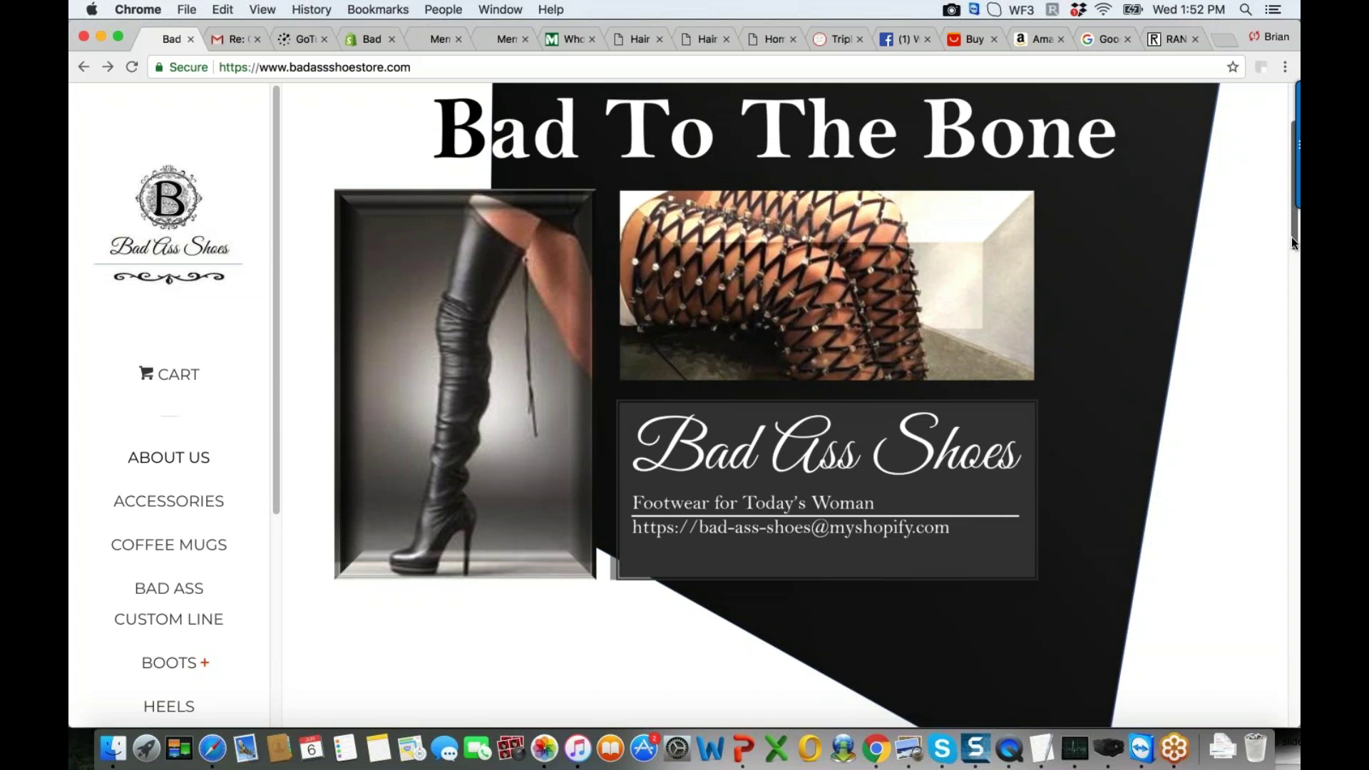
pyautogui.moveTo(1291, 237); pyautogui.dragTo(1291, 256)
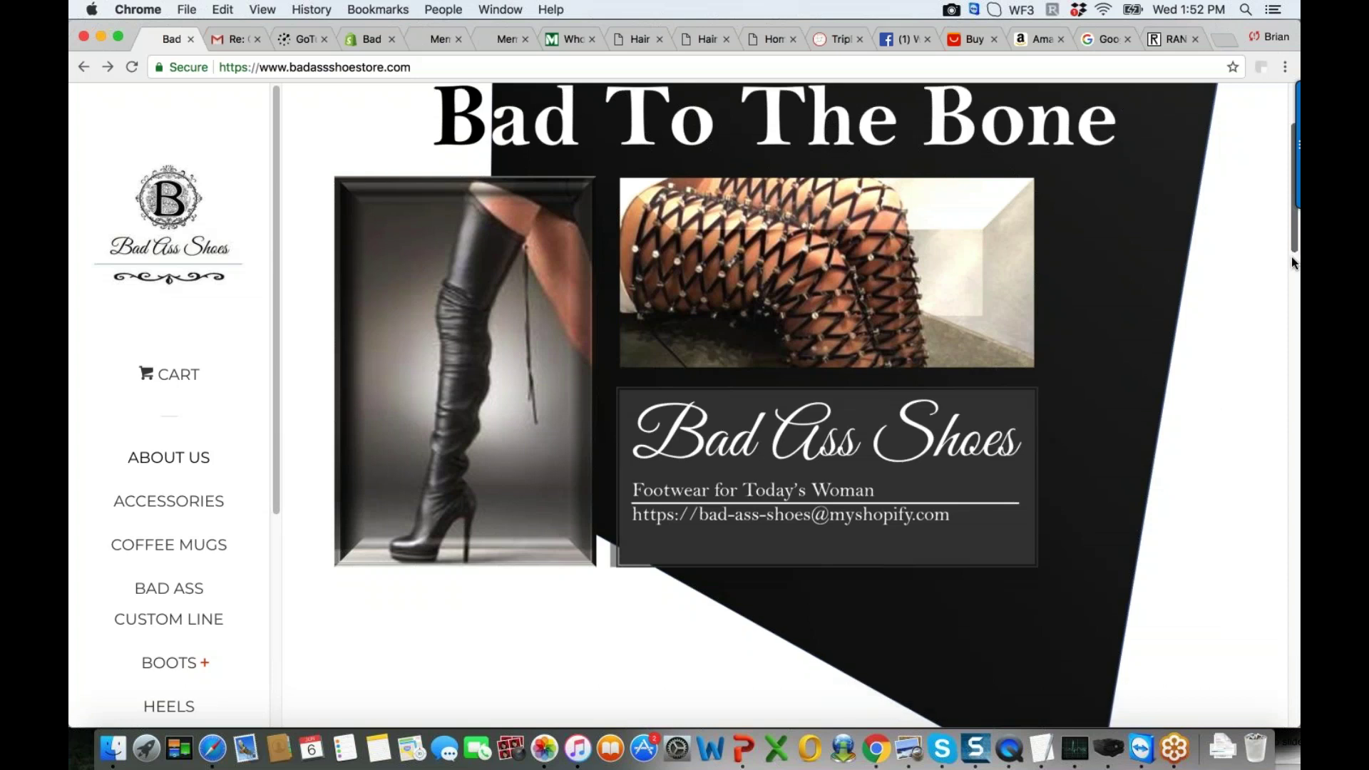
pyautogui.moveTo(1292, 263); pyautogui.dragTo(1294, 509)
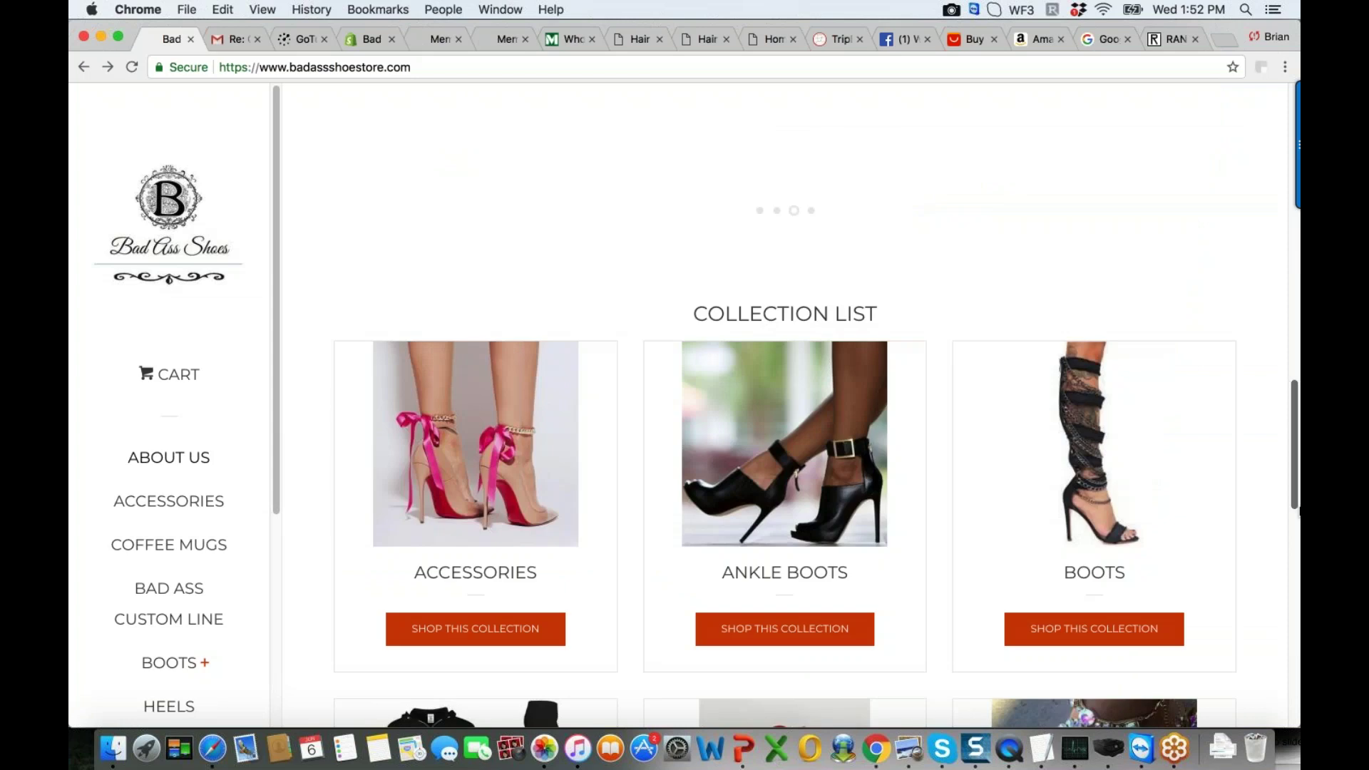
pyautogui.scroll(-5, 895, 505)
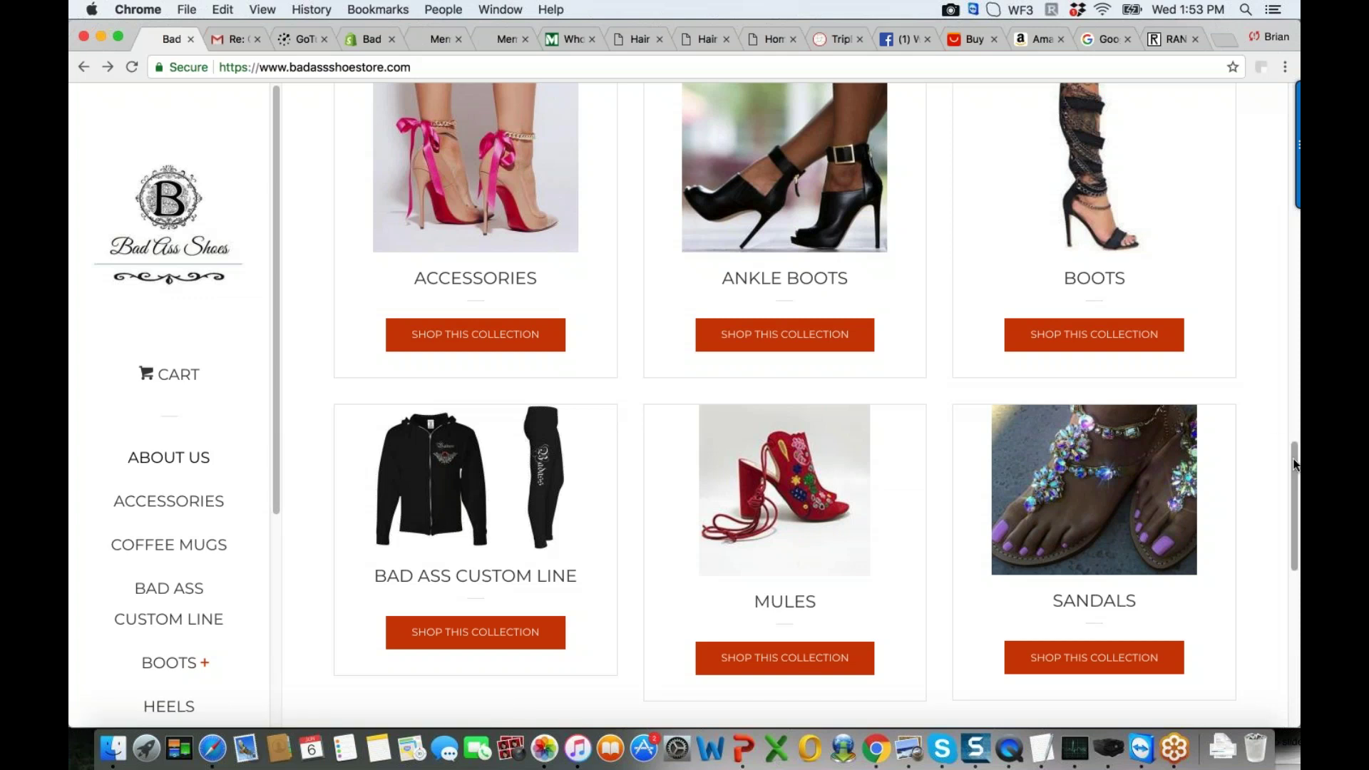
pyautogui.scroll(-2, 1295, 465)
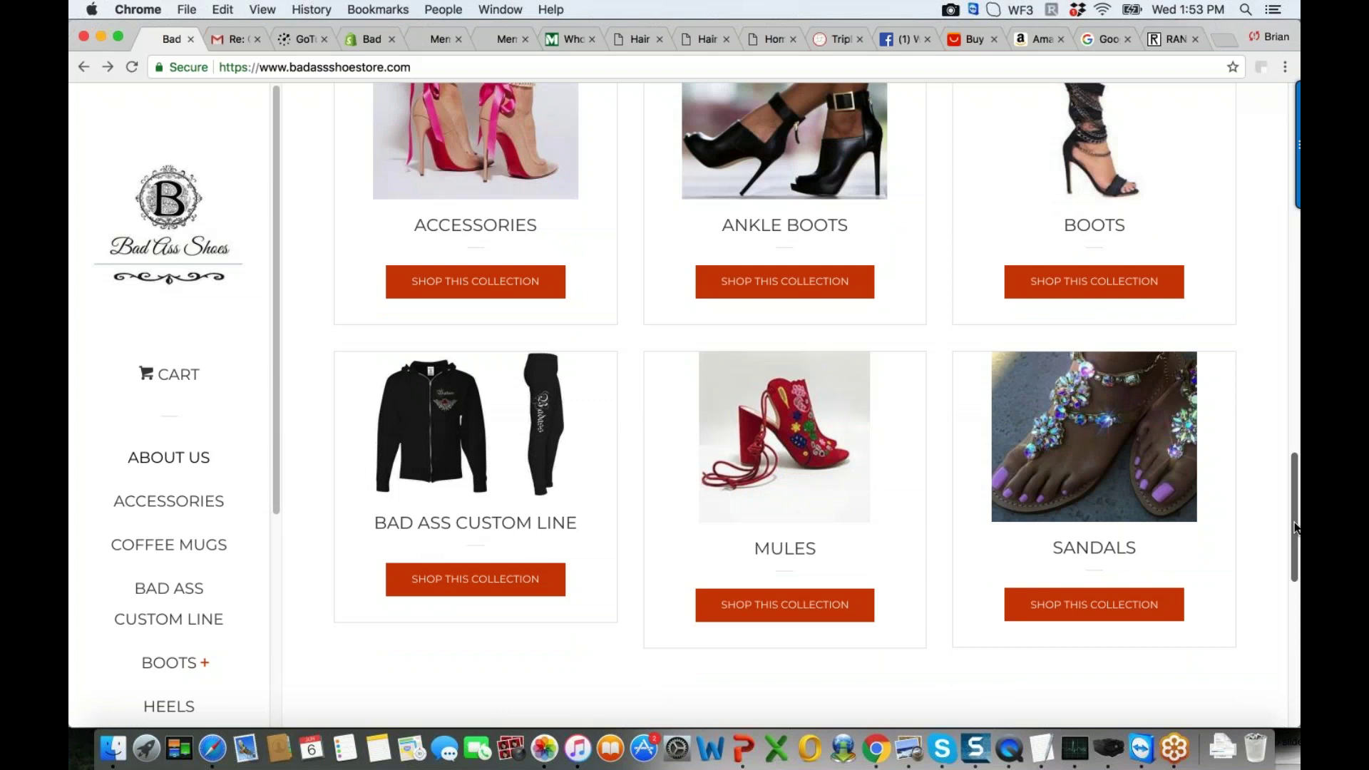
# Reopen the Sandals collection and look through its products to the last row and back to the heading
pyautogui.scroll(-15, 1286, 258)
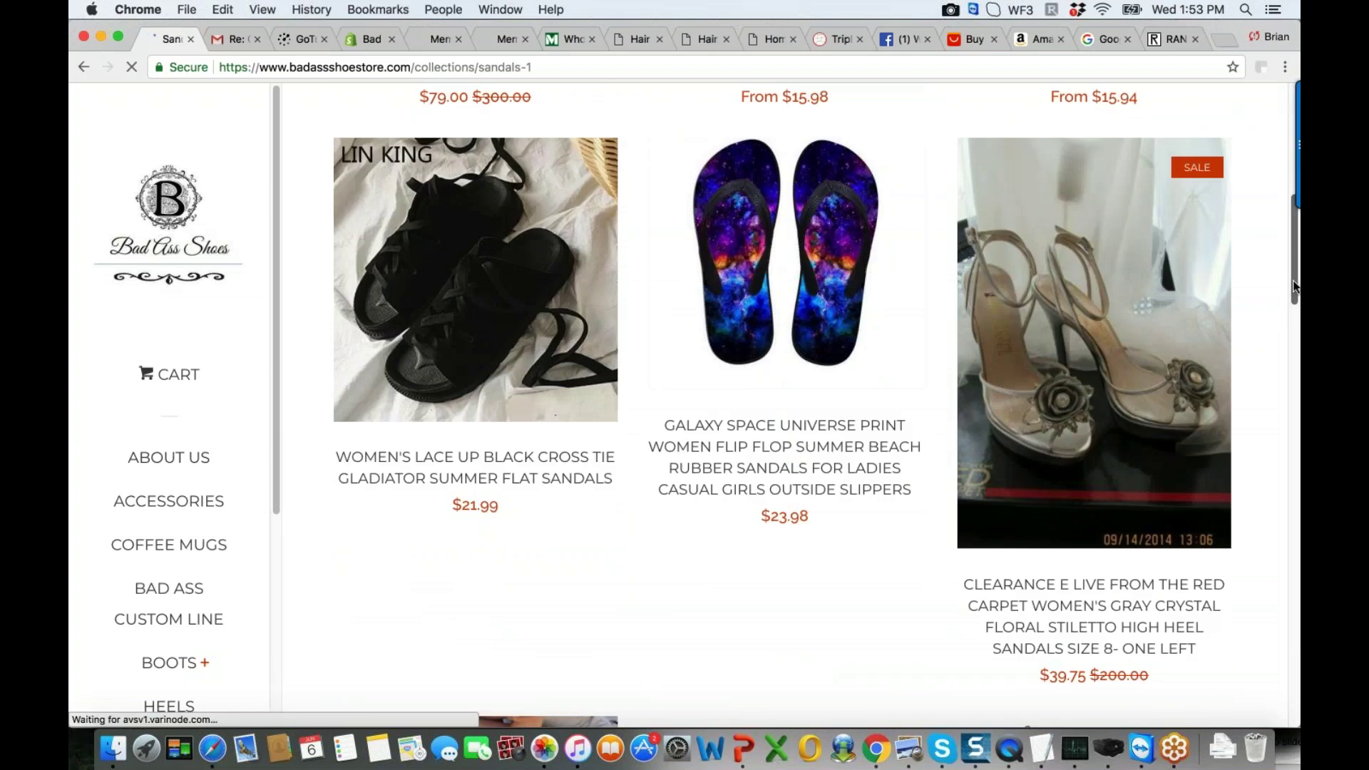
pyautogui.scroll(-2, 784, 407)
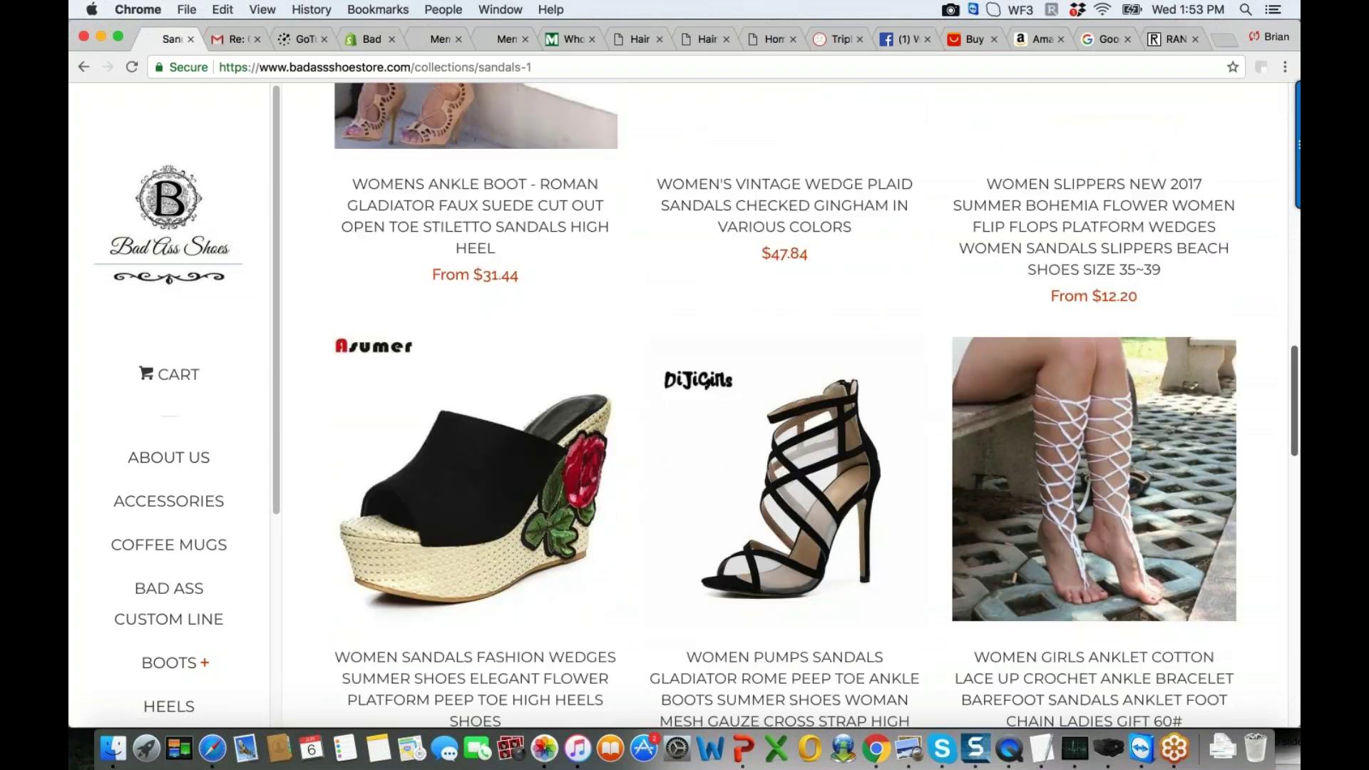
pyautogui.scroll(-7, 1297, 556)
pyautogui.scroll(-9, 1297, 555)
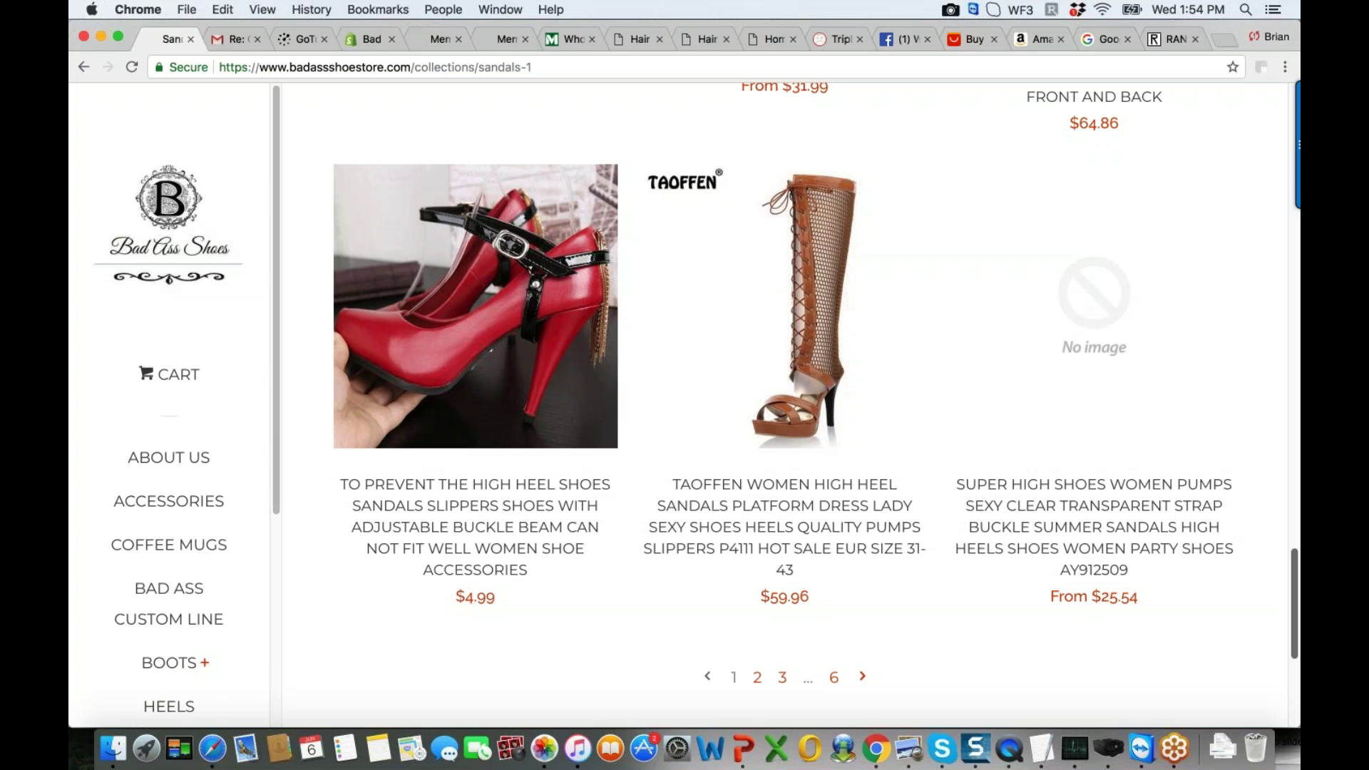
pyautogui.scroll(15, 1279, 193)
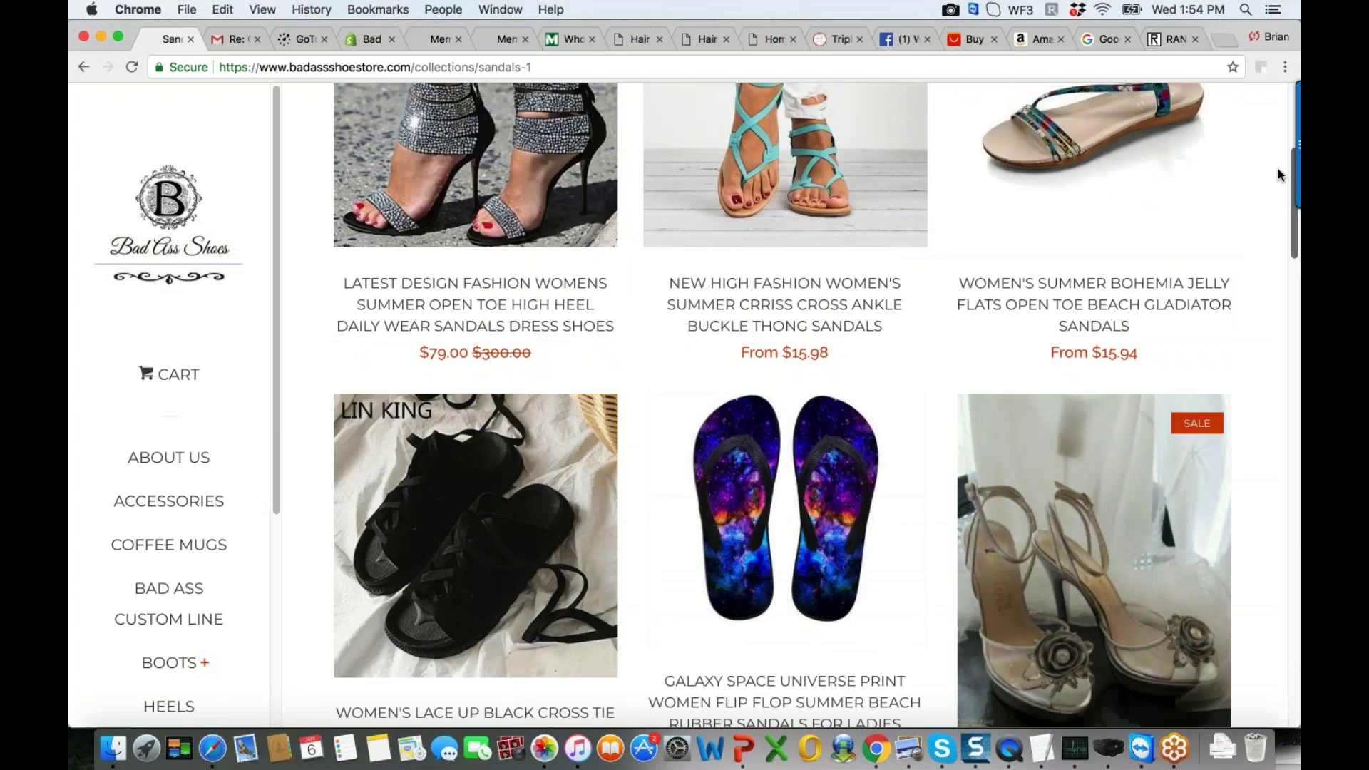
pyautogui.scroll(5, 1278, 171)
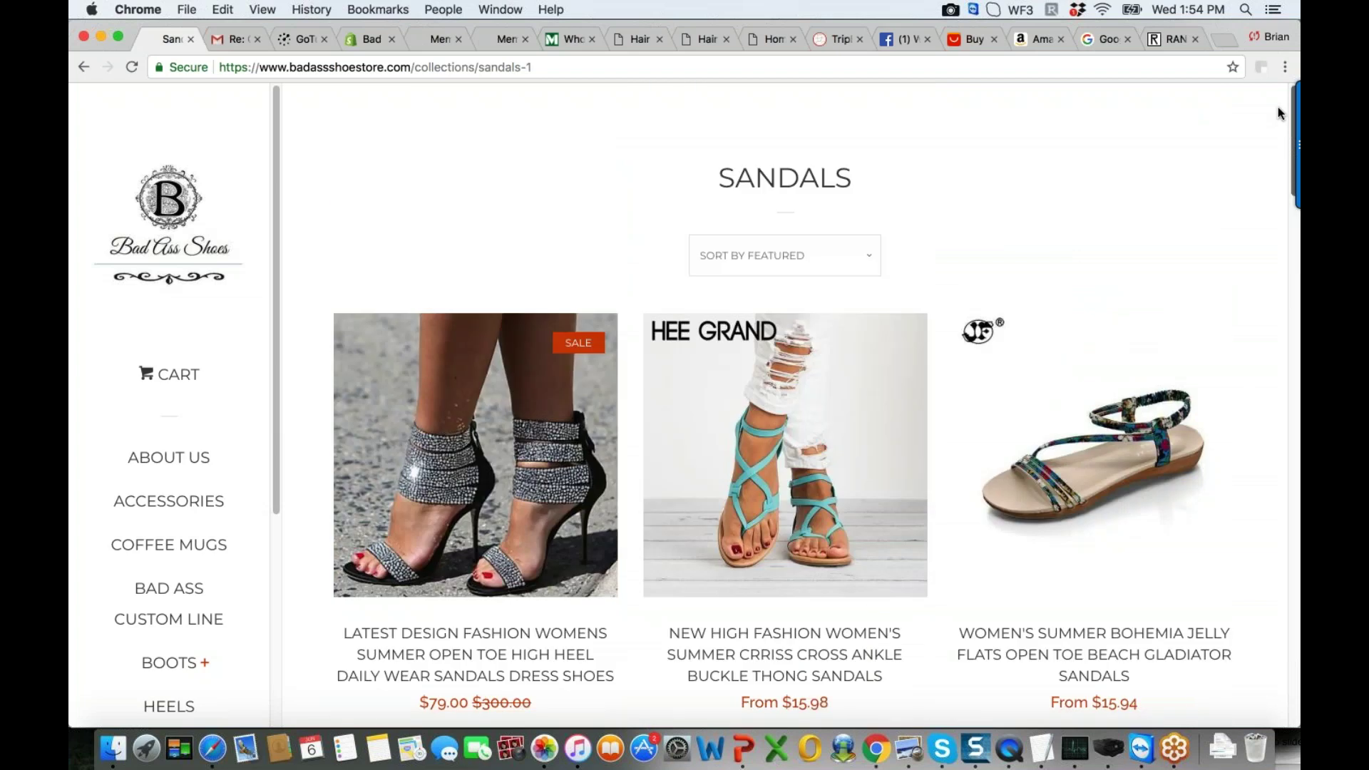
pyautogui.scroll(1, 1278, 113)
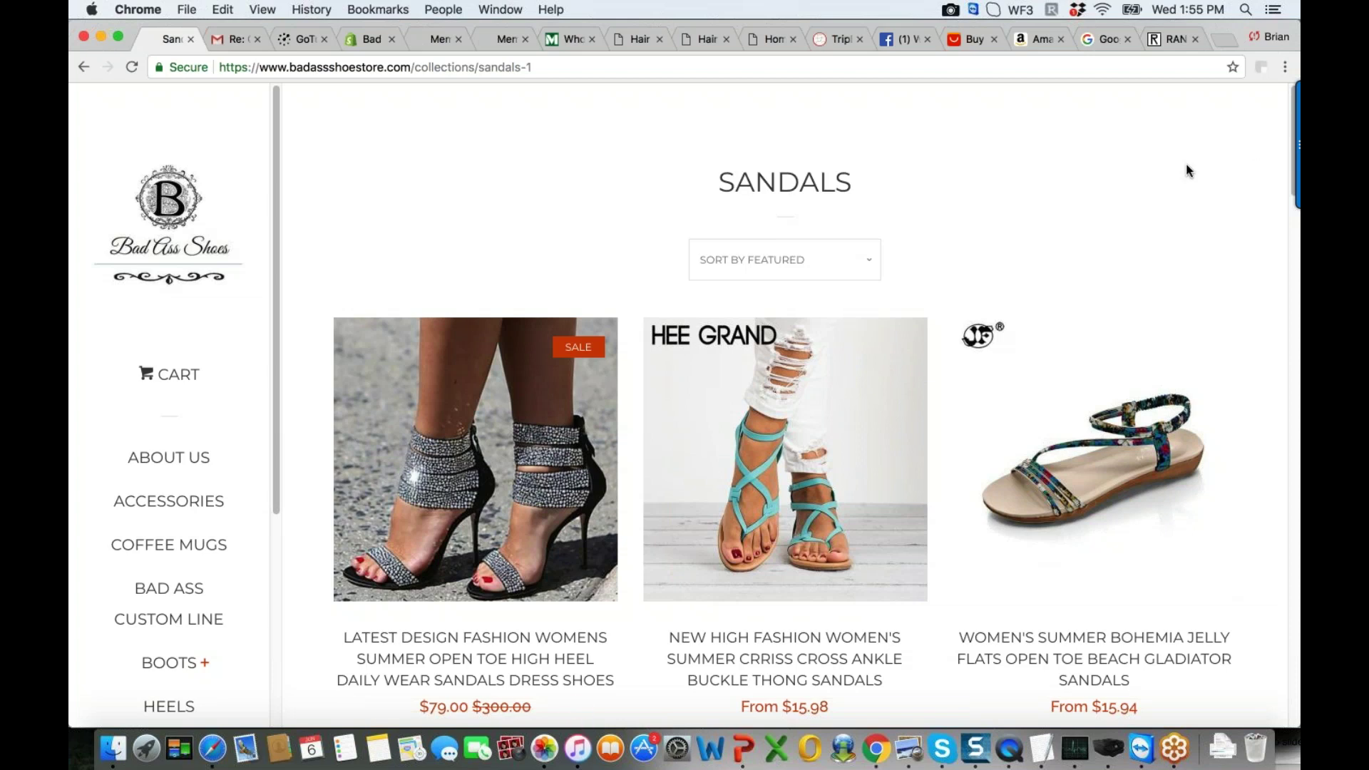
# Compare the "roll up shoes" search results on AliExpress and Amazon, checking photos, titles and prices
pyautogui.click(974, 40)
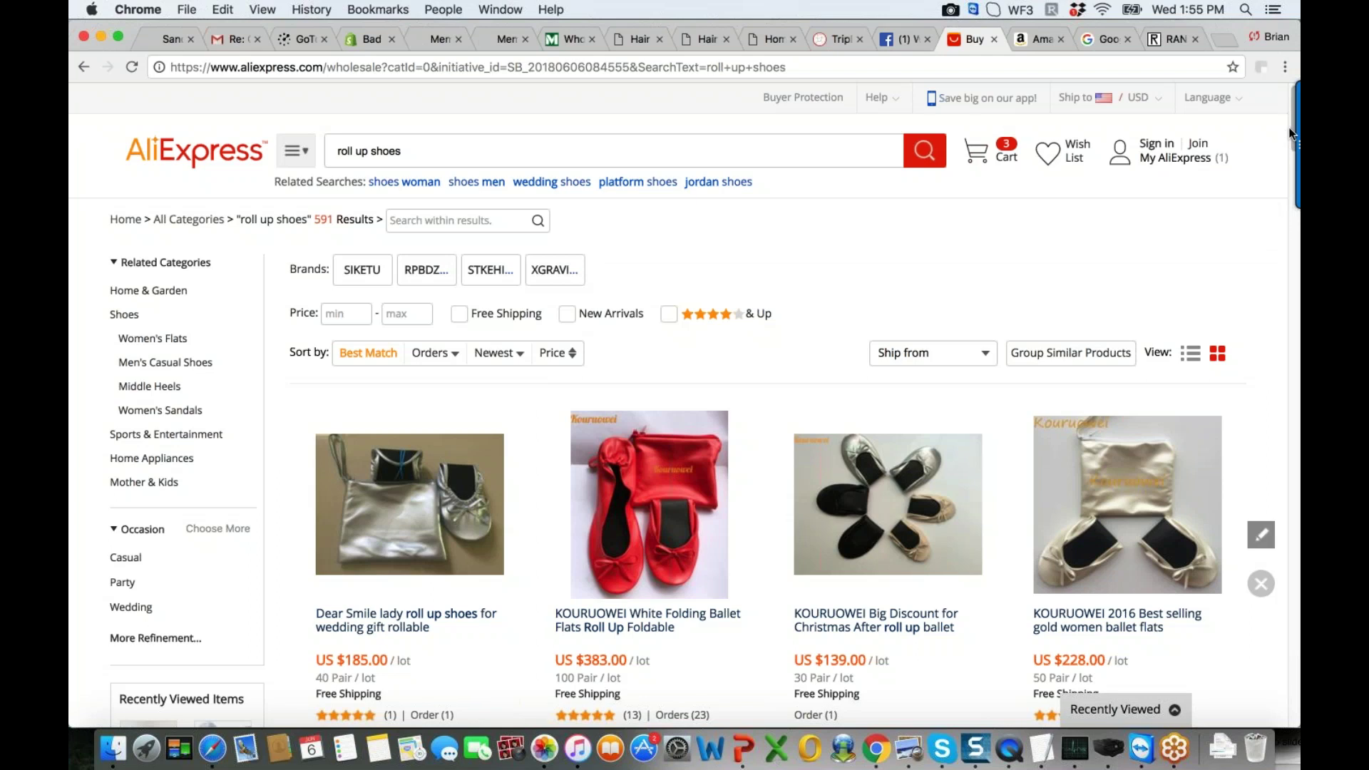
pyautogui.moveTo(1291, 134); pyautogui.dragTo(1293, 158)
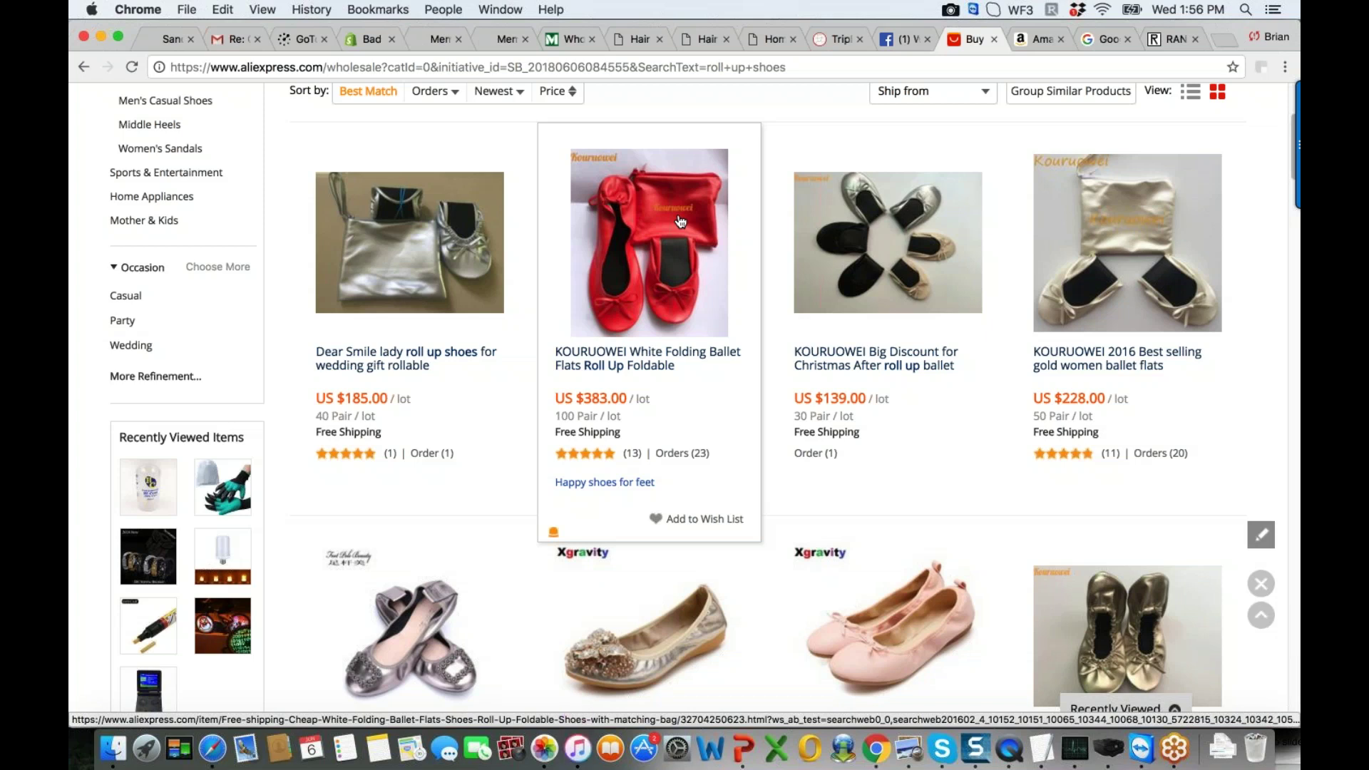
pyautogui.click(1042, 40)
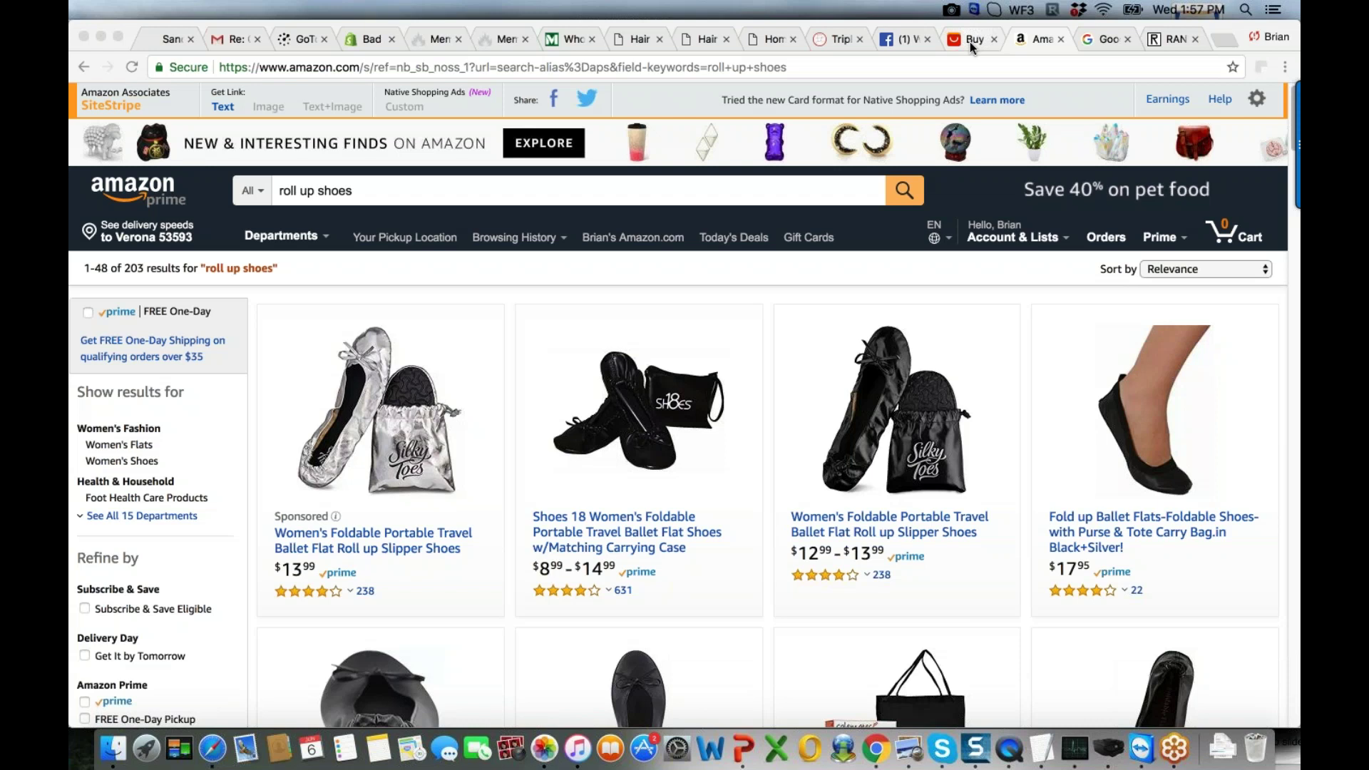
pyautogui.click(970, 42)
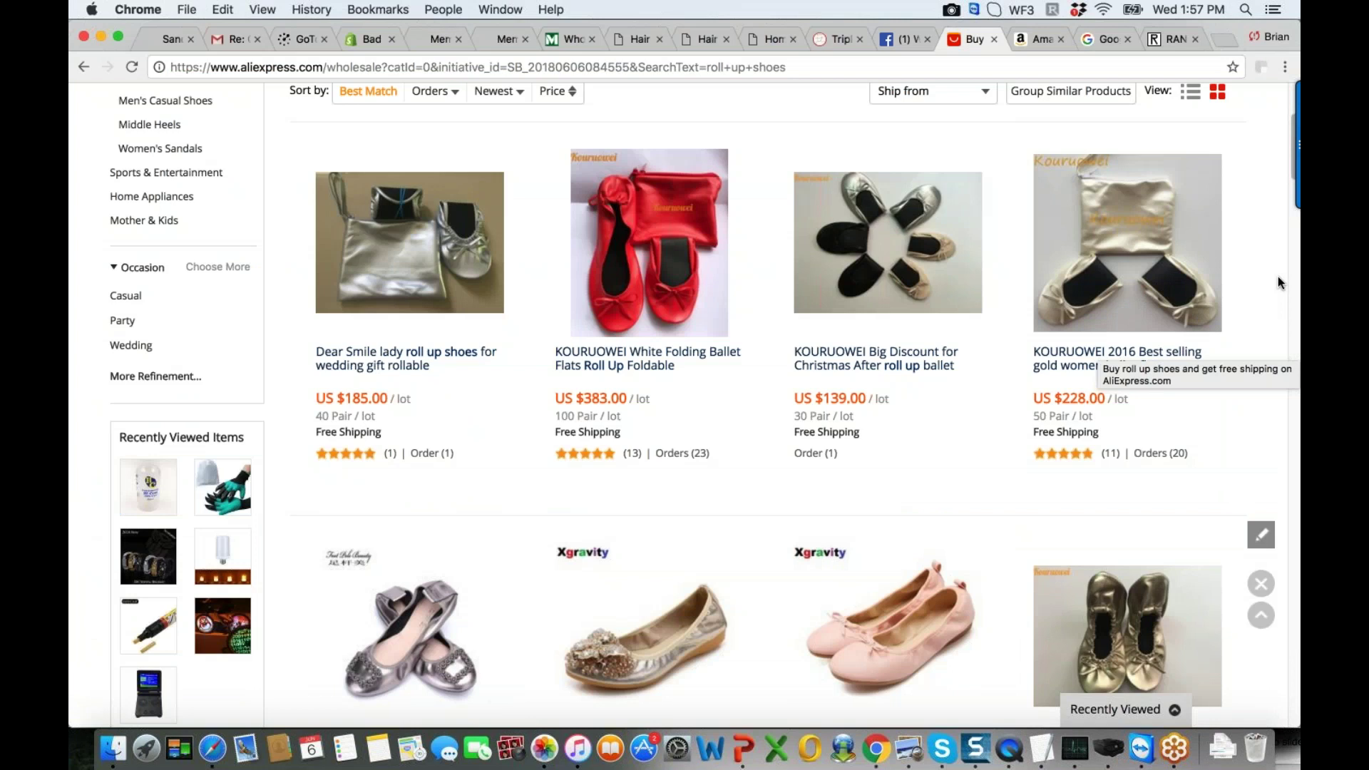
# Switch back to the Bad Ass Shoes store and view the banner at the start of its home page
pyautogui.click(154, 42)
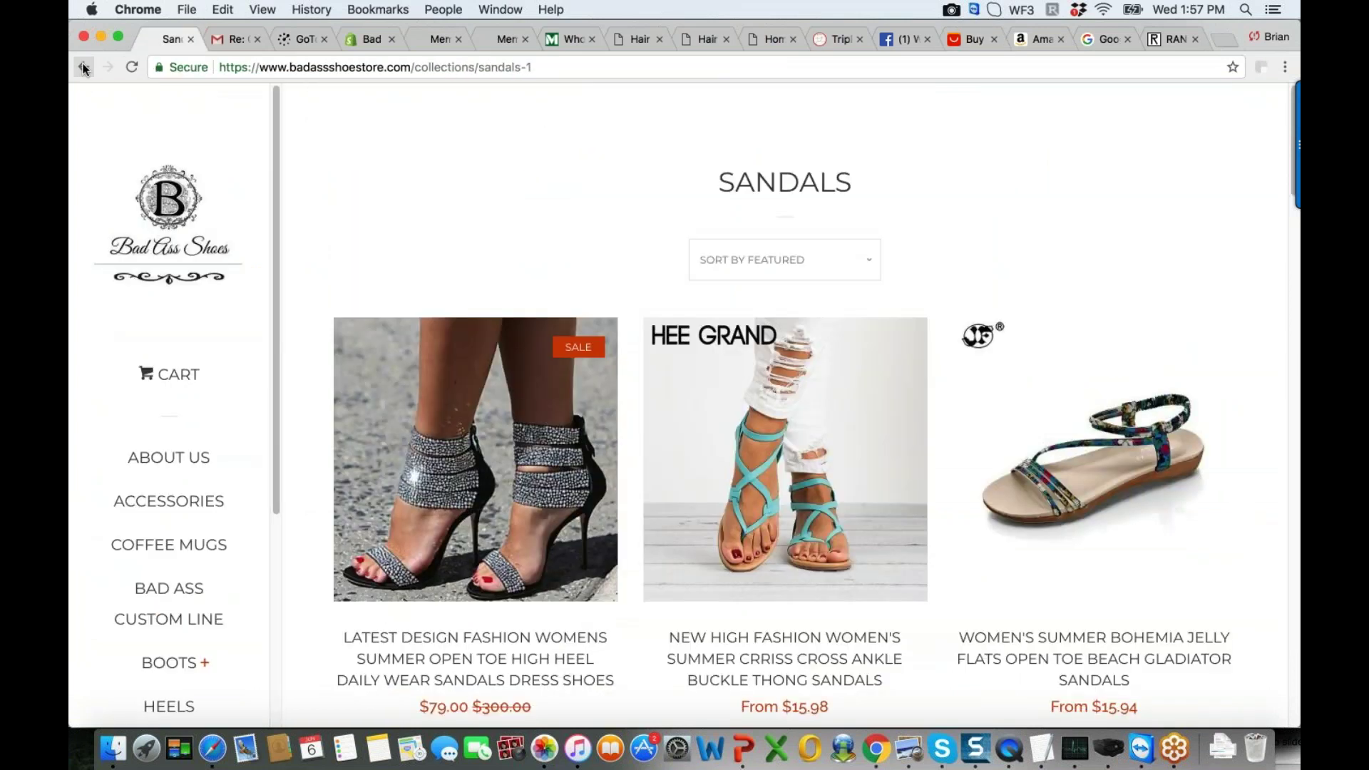
pyautogui.click(84, 68)
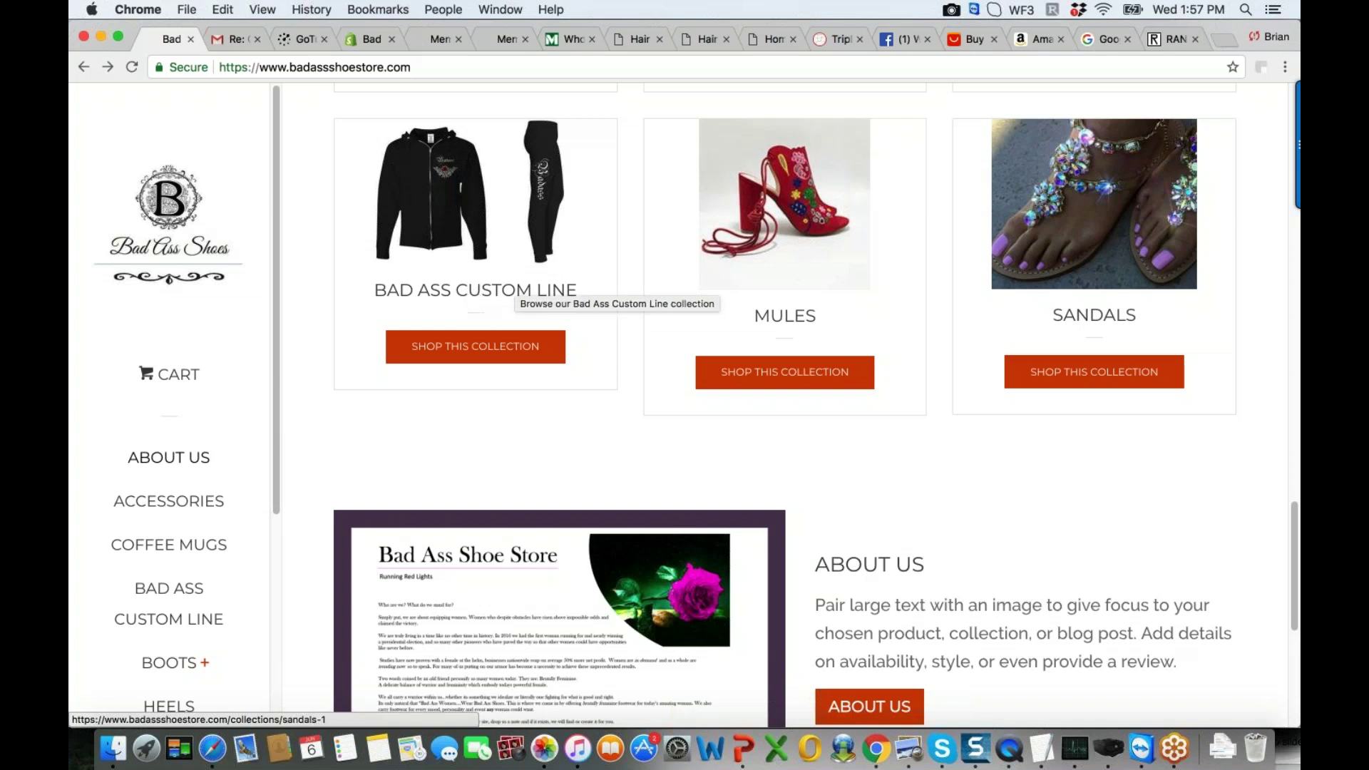
pyautogui.moveTo(1290, 528); pyautogui.dragTo(1282, 105)
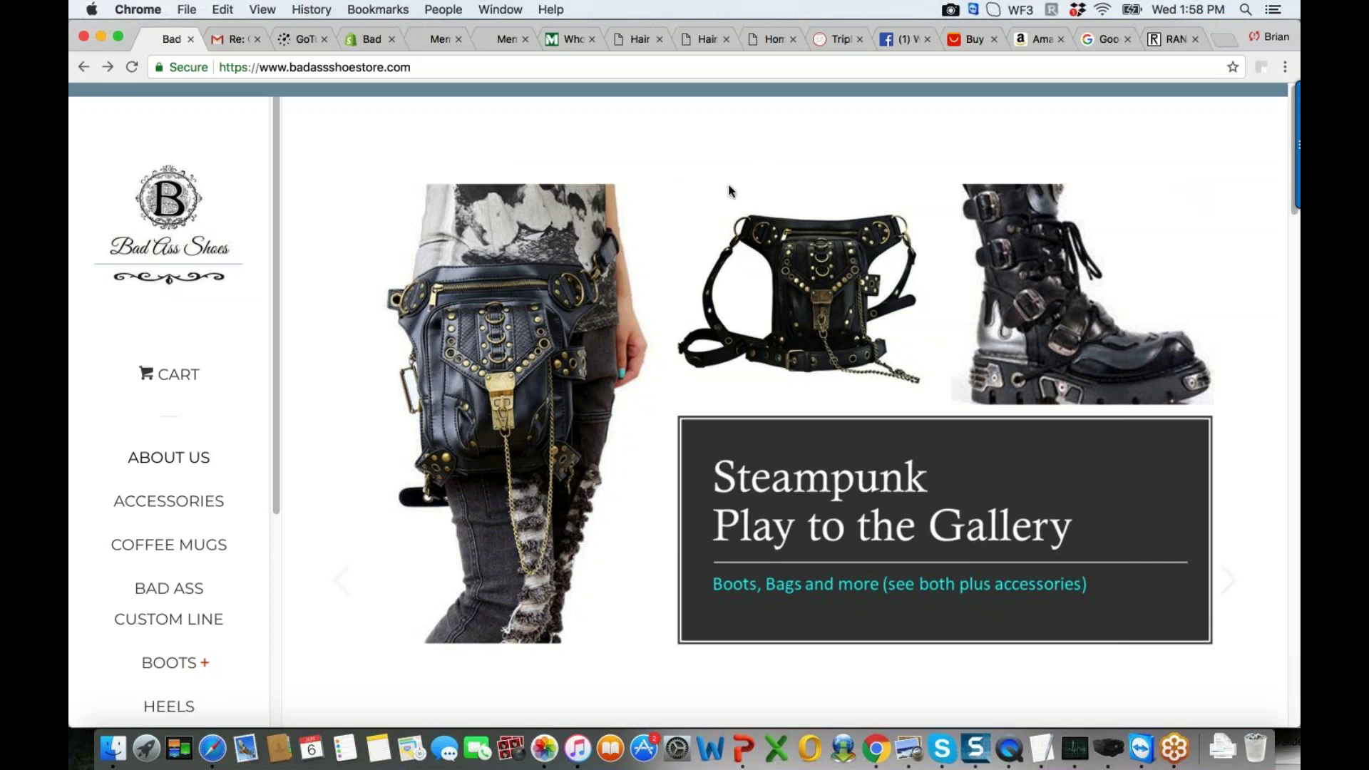
# Open the product list in the Bad Ass Shoes Shopify admin and look through its titles, inventory and product types
pyautogui.click(371, 43)
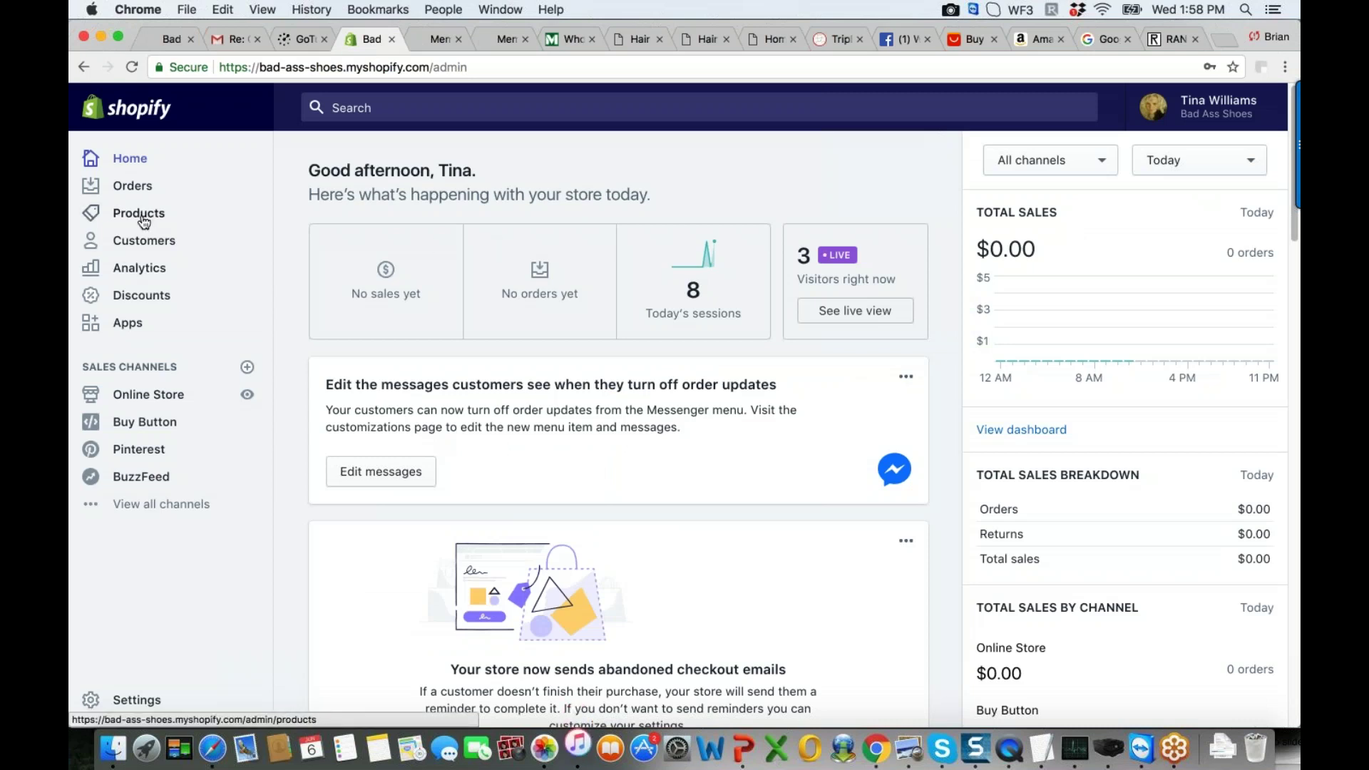
pyautogui.click(142, 218)
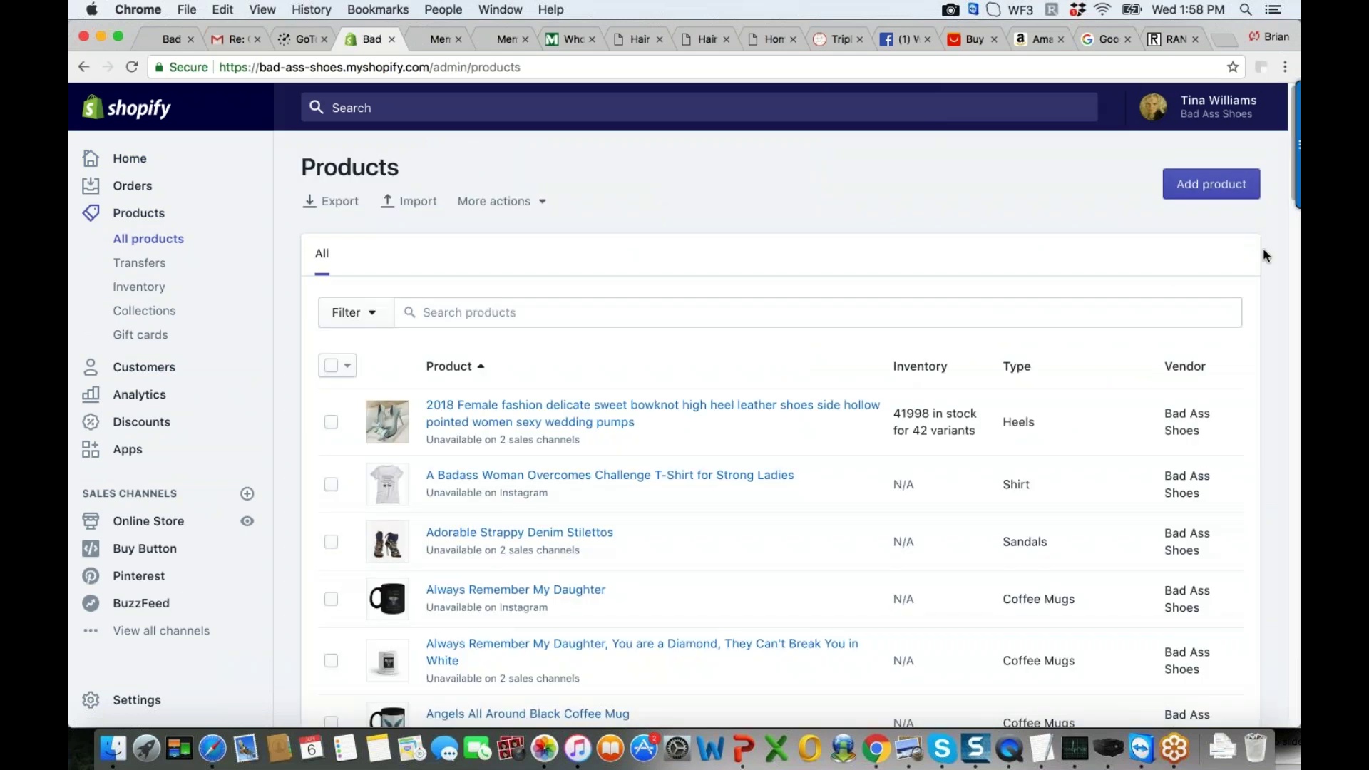
pyautogui.moveTo(1288, 191); pyautogui.dragTo(1288, 230)
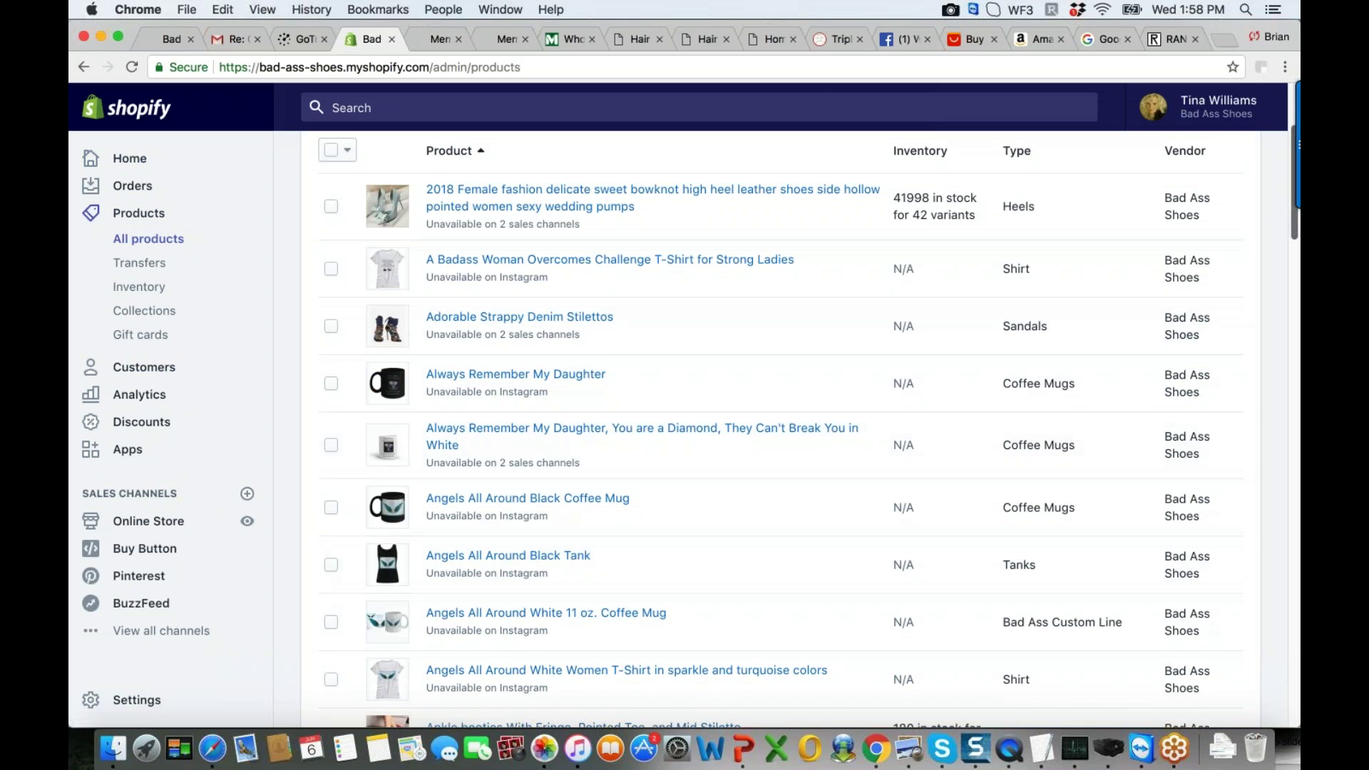
pyautogui.moveTo(1290, 241); pyautogui.dragTo(1249, 221)
pyautogui.scroll(2, 1249, 214)
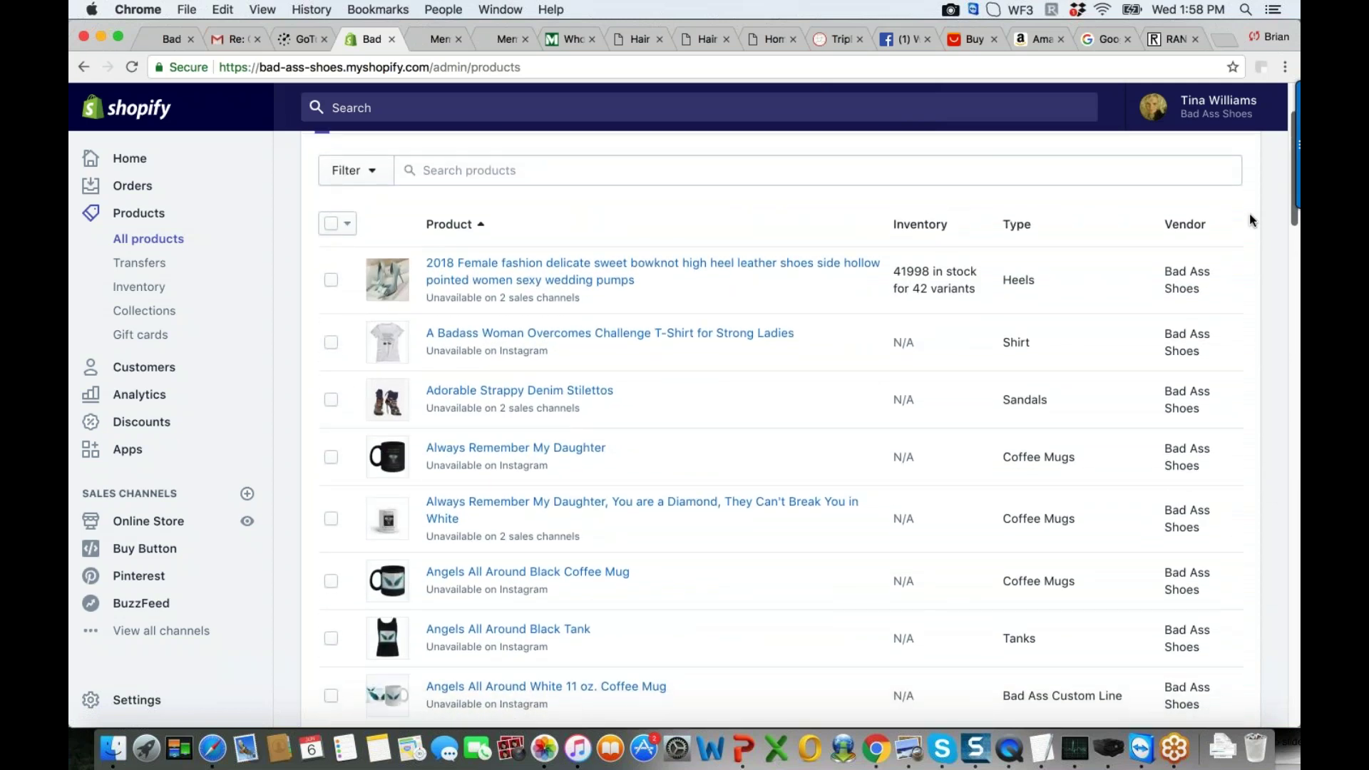
pyautogui.scroll(-3, 1249, 217)
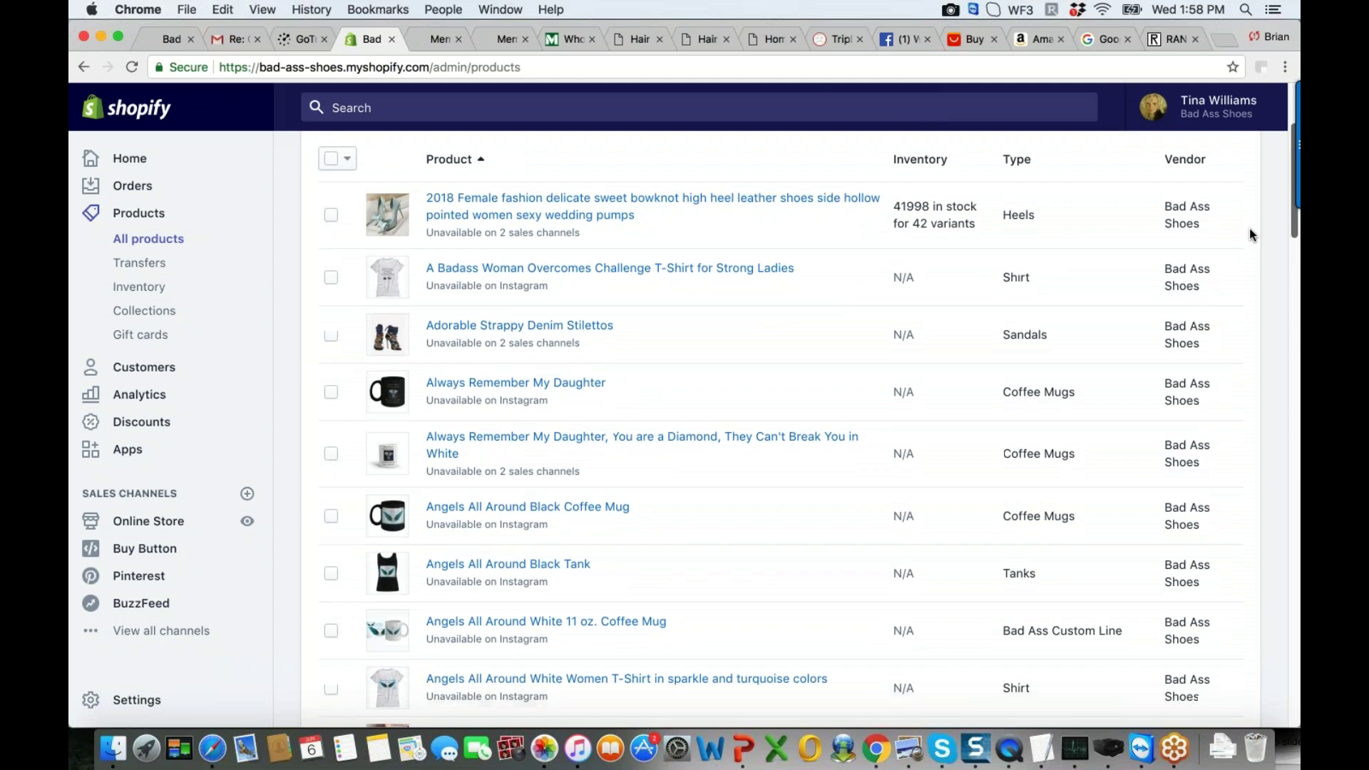
pyautogui.scroll(-5, 1250, 228)
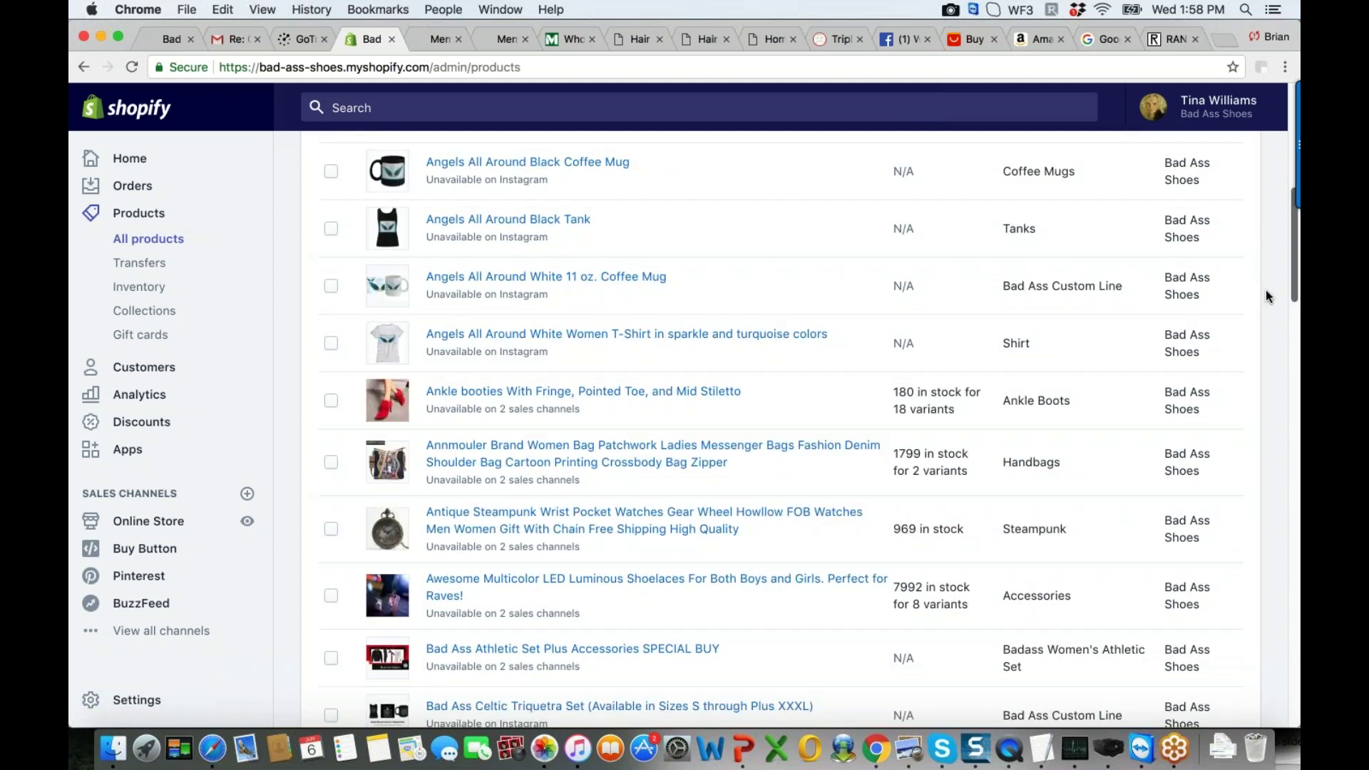
pyautogui.scroll(-3, 1267, 296)
pyautogui.scroll(-2, 1269, 341)
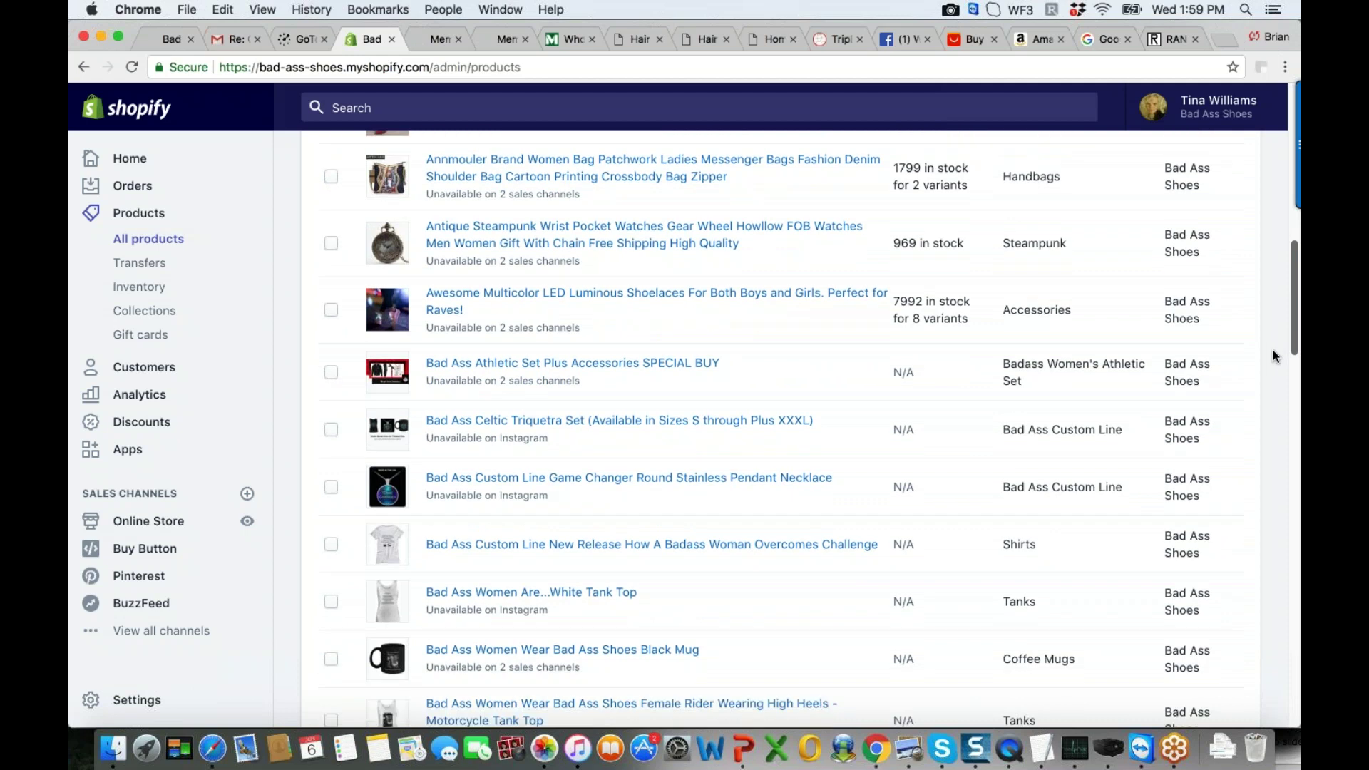
pyautogui.scroll(-6, 1289, 425)
pyautogui.scroll(20, 1273, 370)
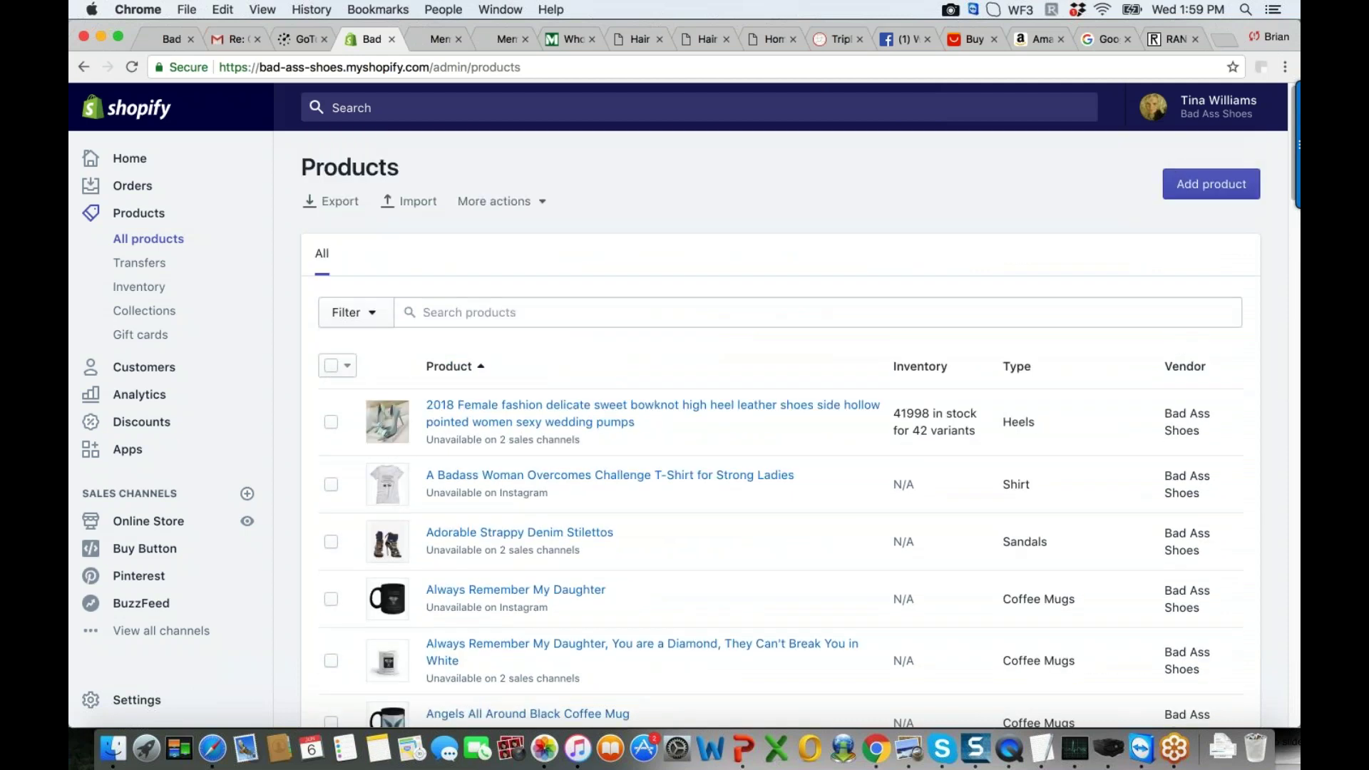
# Open the 2018 bowknot high heel wedding pumps product and review its description, color and size variants, and search engine listing preview
pyautogui.click(674, 413)
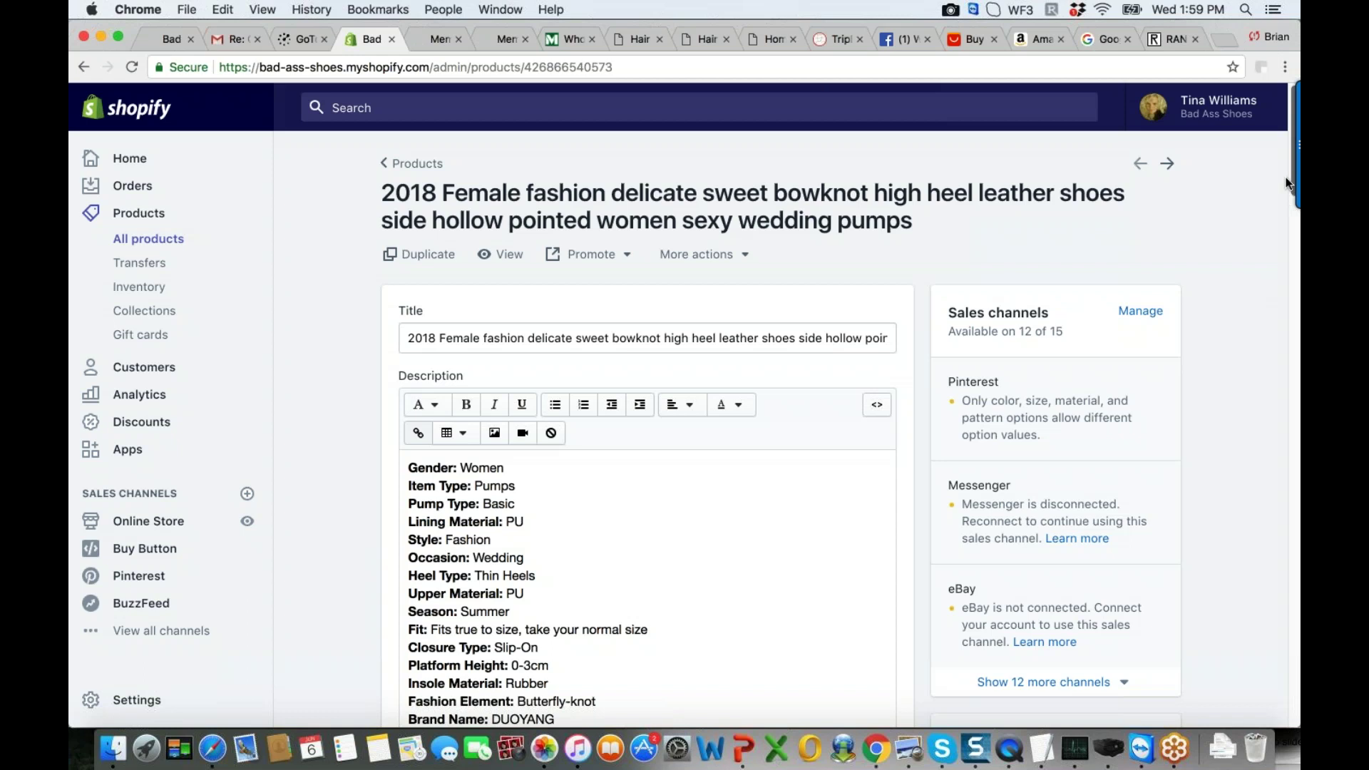
pyautogui.scroll(-3, 1288, 186)
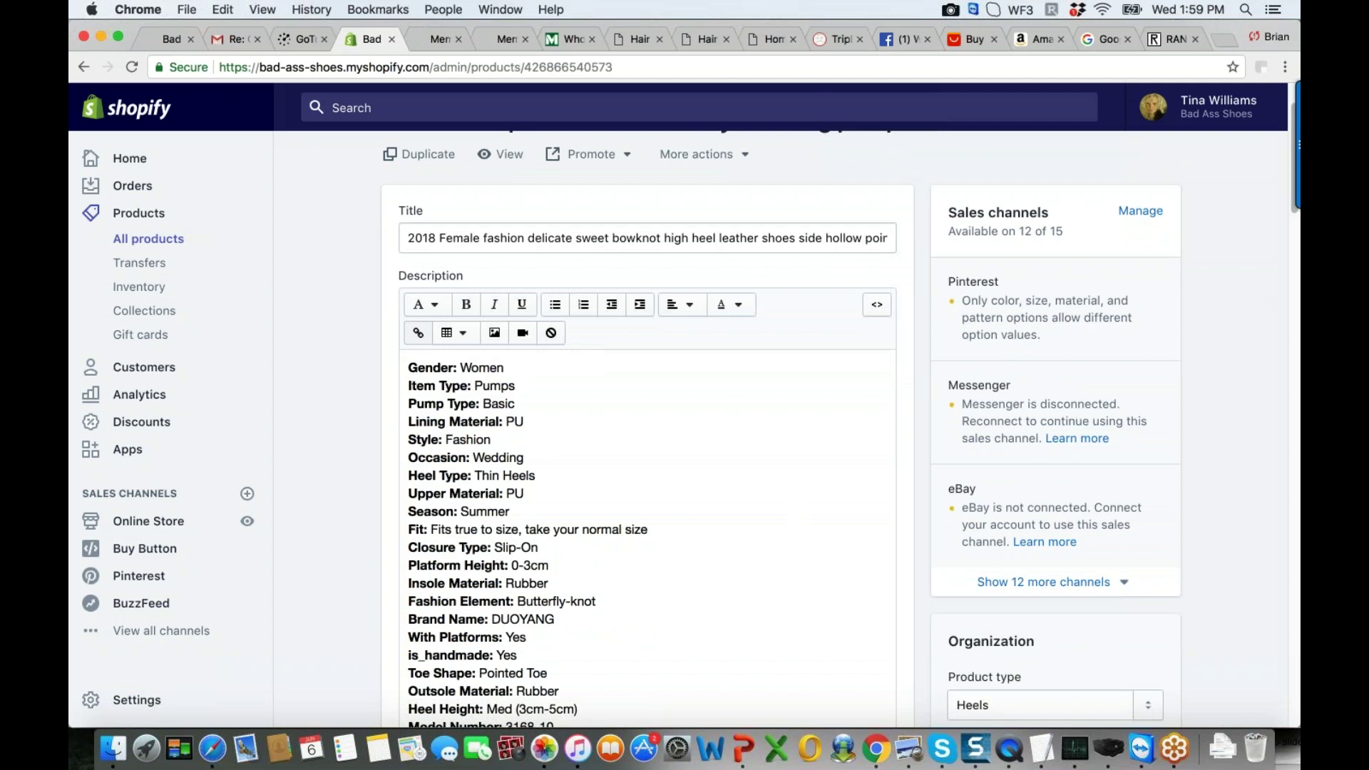
pyautogui.moveTo(1292, 214); pyautogui.dragTo(1296, 627)
pyautogui.scroll(10, 1296, 627)
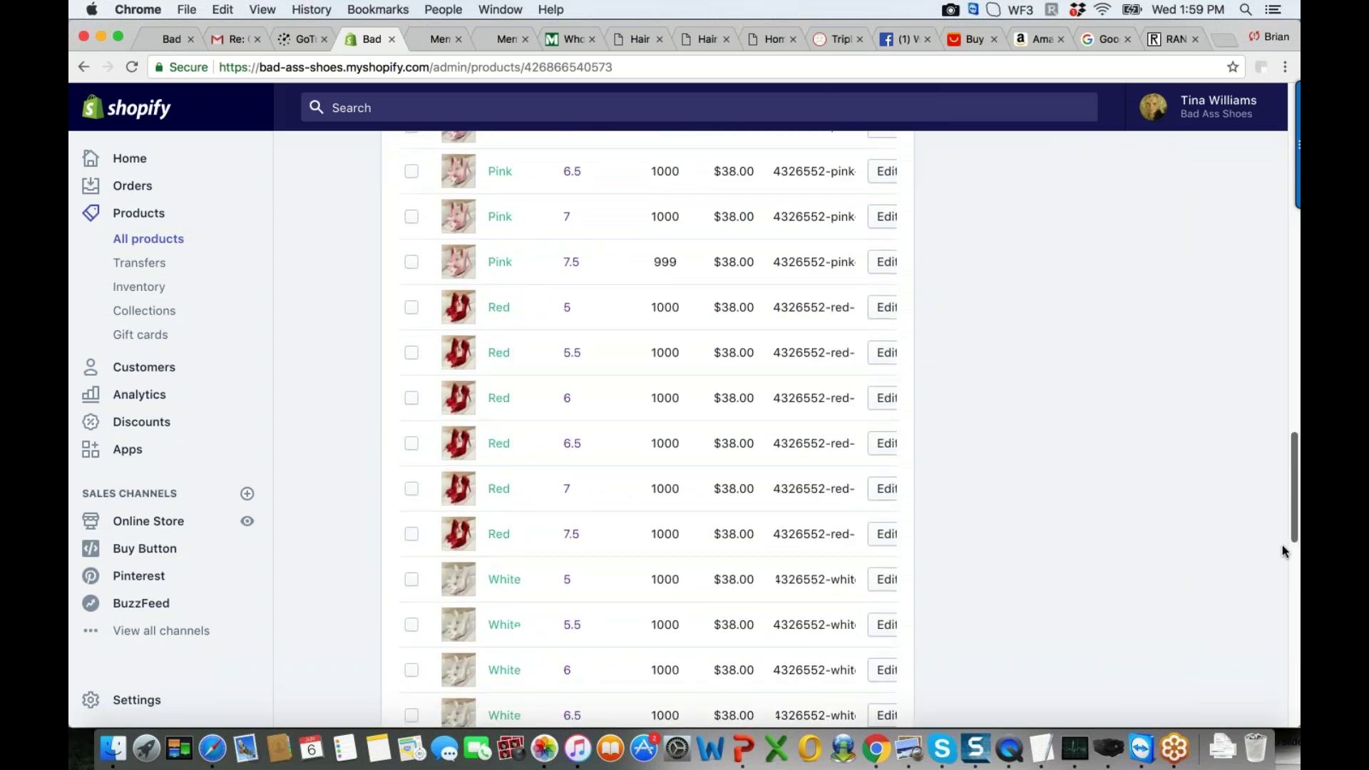
pyautogui.scroll(-10, 1296, 637)
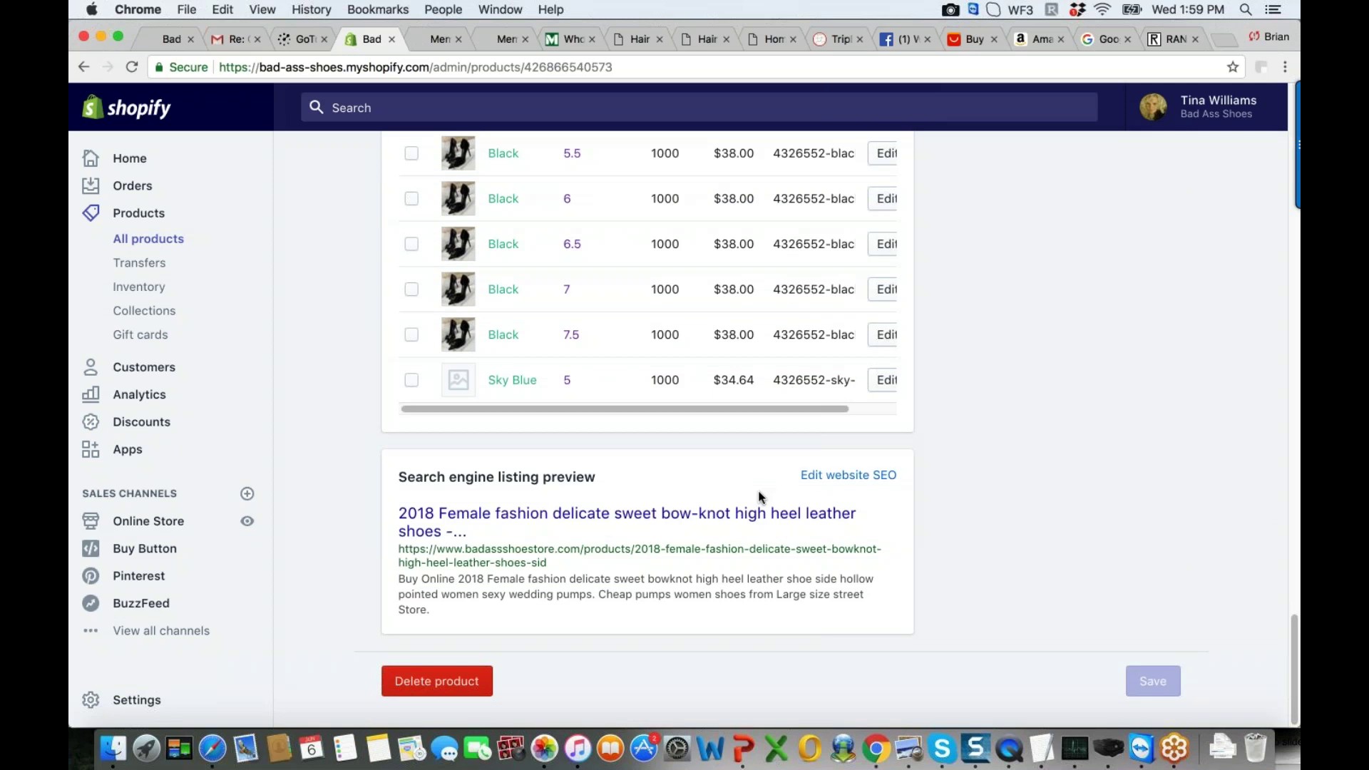
# Open the product's website SEO fields for editing and examine the page title, meta description and URL handle
pyautogui.click(834, 477)
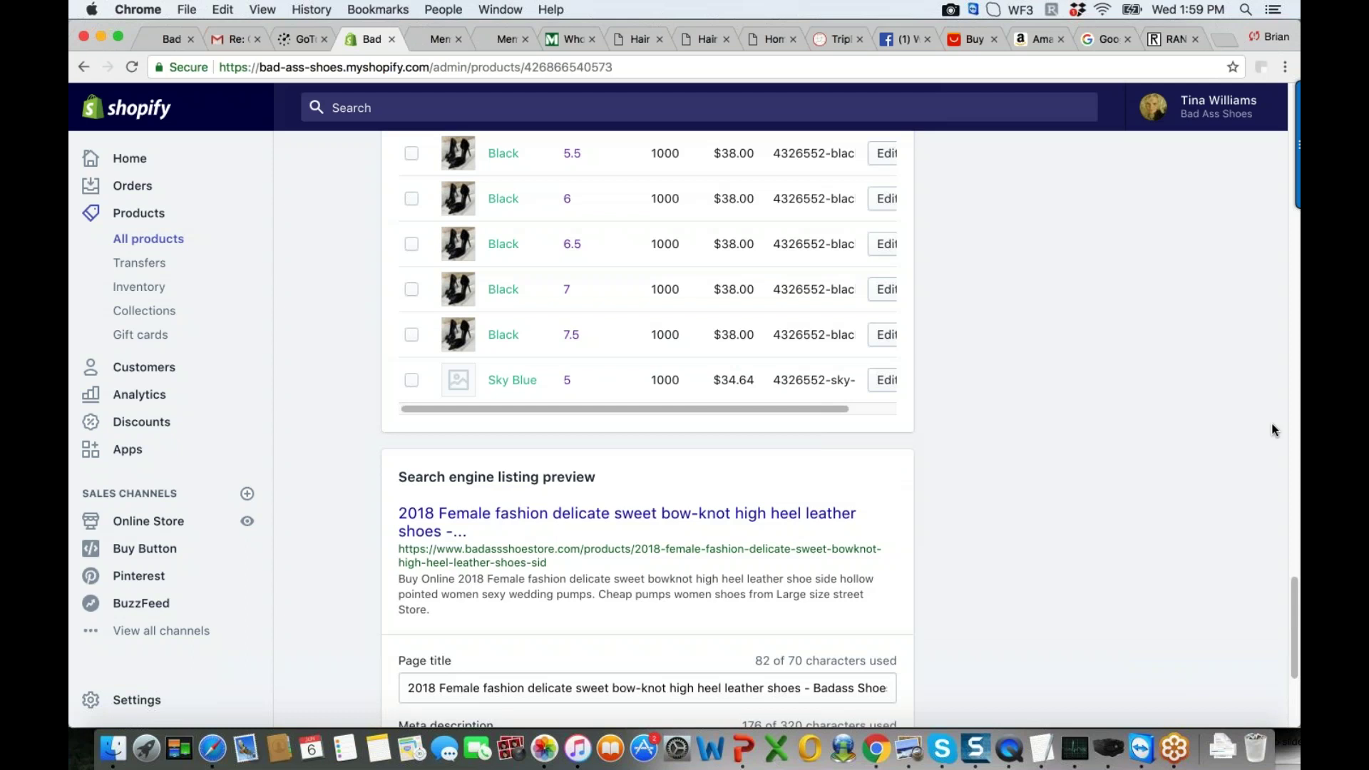
pyautogui.moveTo(1294, 591); pyautogui.dragTo(1294, 638)
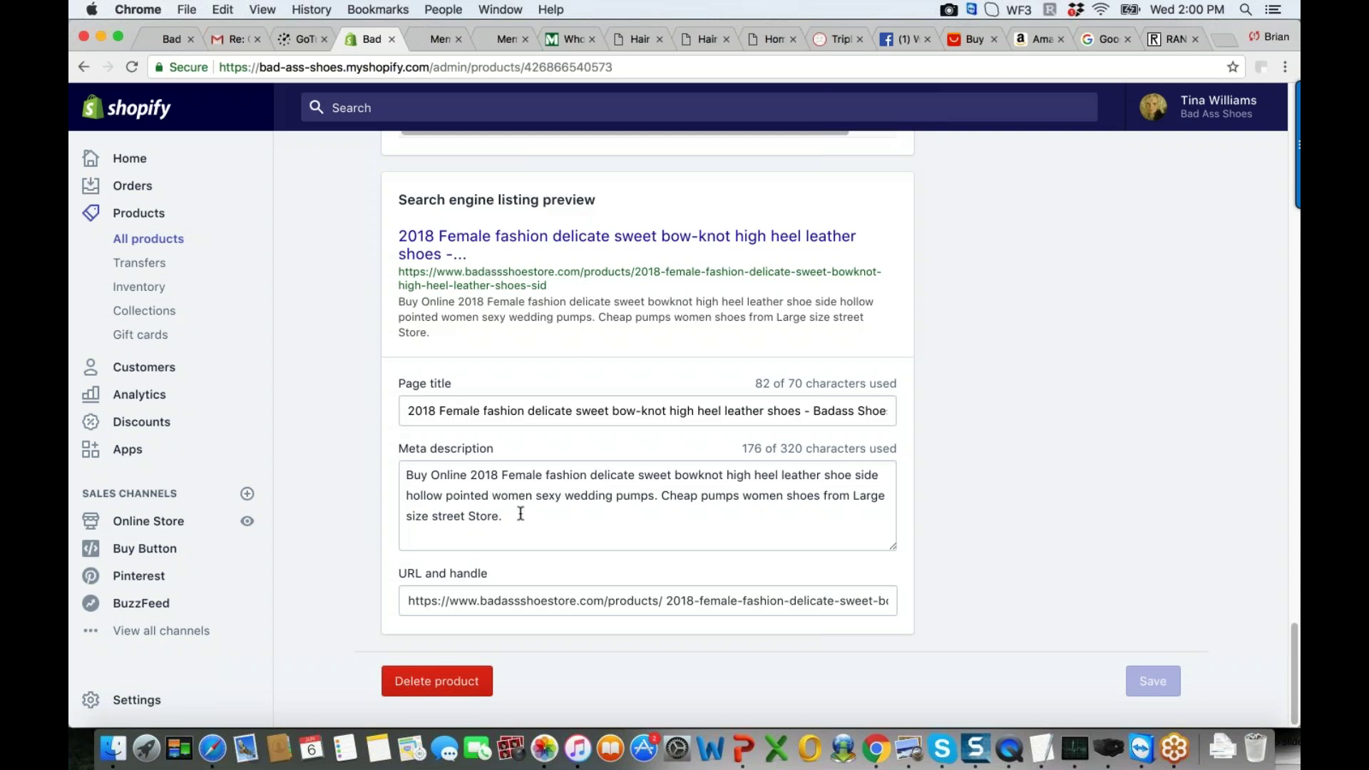
pyautogui.moveTo(507, 515)
pyautogui.mouseDown()
pyautogui.moveTo(453, 503)
pyautogui.moveTo(507, 516)
pyautogui.mouseUp()
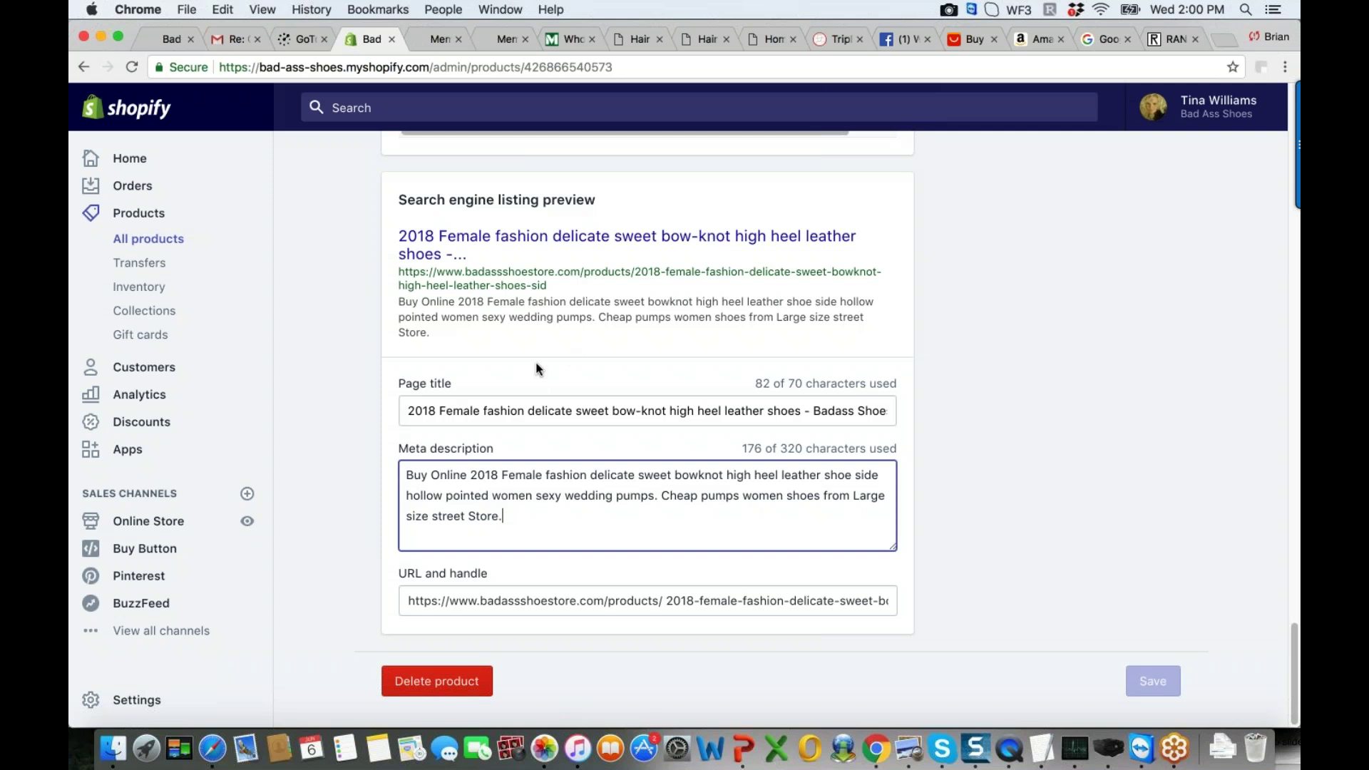
# Switch to the WebFire Keyword Tool and re-enter the apostrophe in the keyword "women's mules"
pyautogui.click(426, 39)
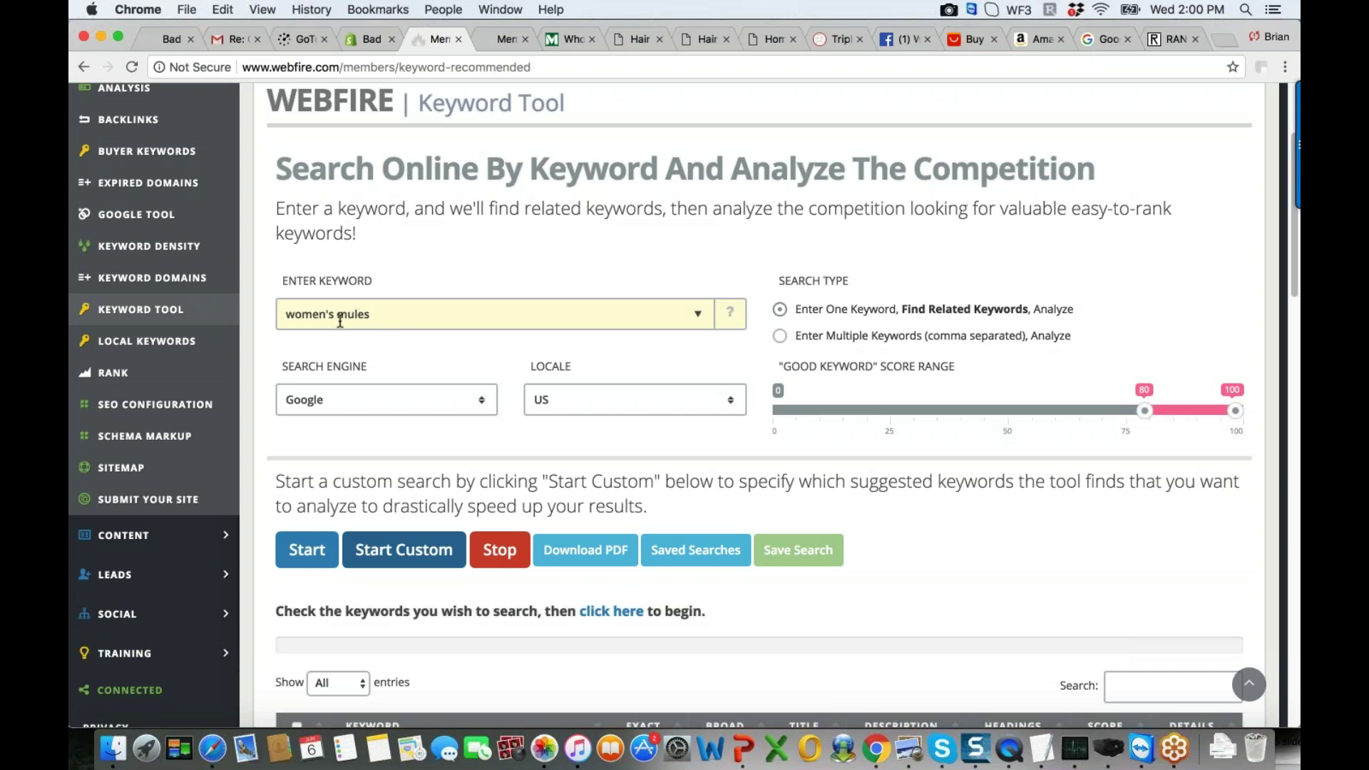
pyautogui.click(328, 313)
pyautogui.press('BackSpace')
pyautogui.write("'")
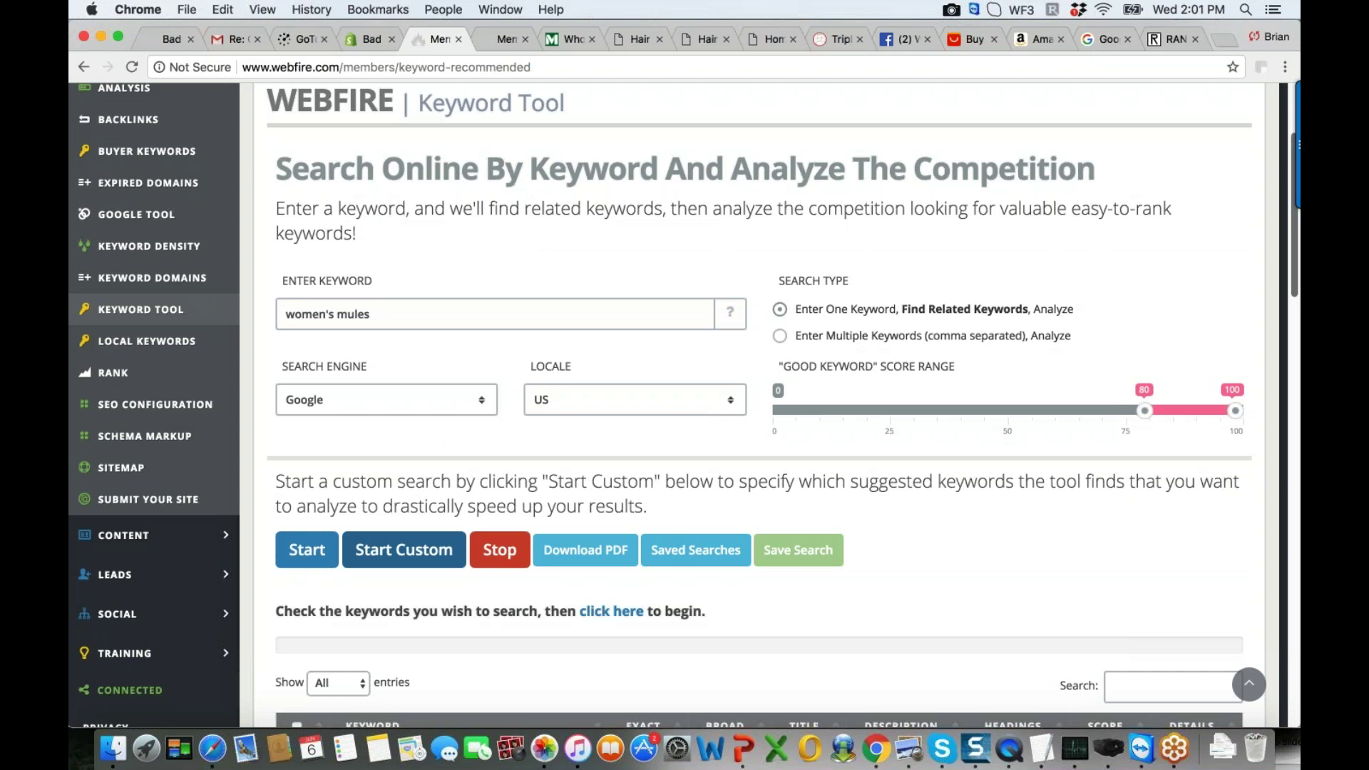
# Look through the suggested keywords for women's mules and compare their exact and broad search volumes
pyautogui.moveTo(1295, 273); pyautogui.dragTo(1297, 424)
pyautogui.scroll(3, 713, 428)
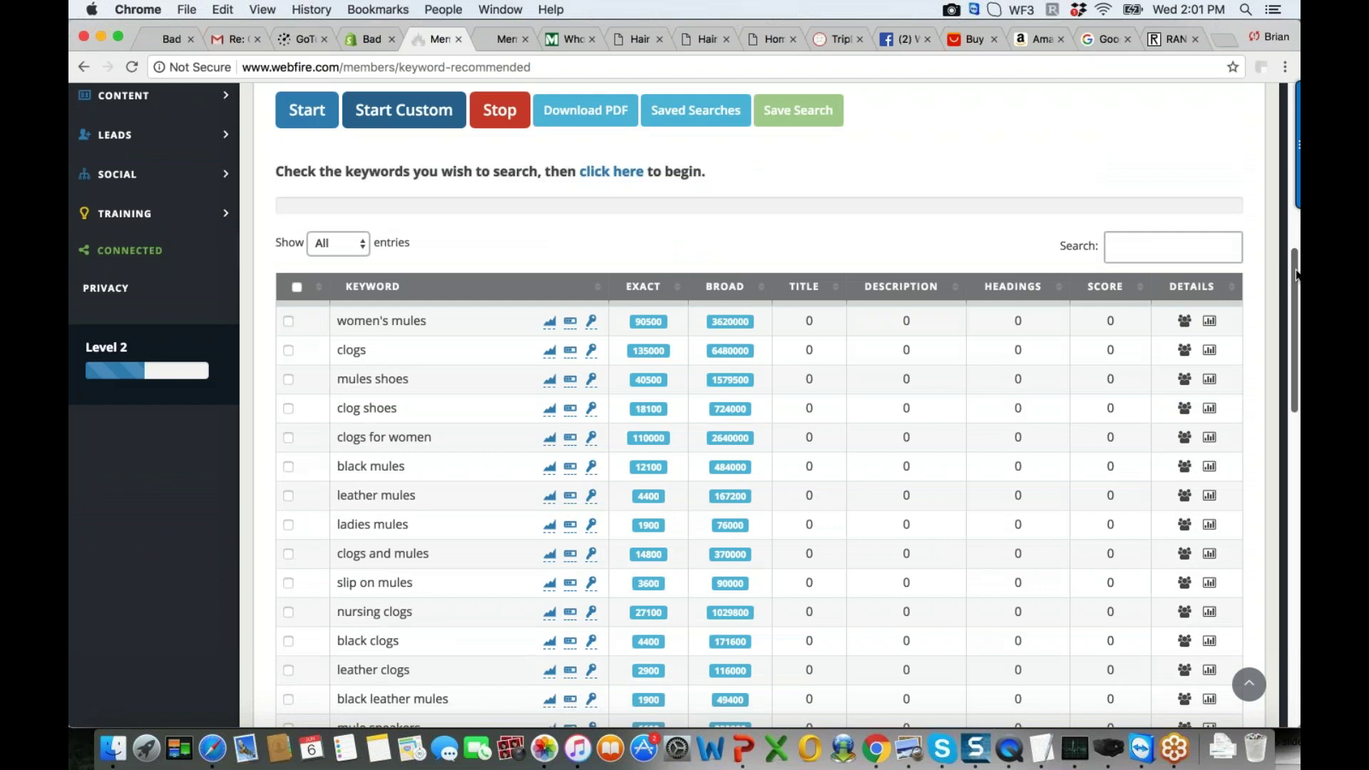
pyautogui.moveTo(1293, 282); pyautogui.dragTo(1292, 264)
pyautogui.scroll(-12, 1293, 267)
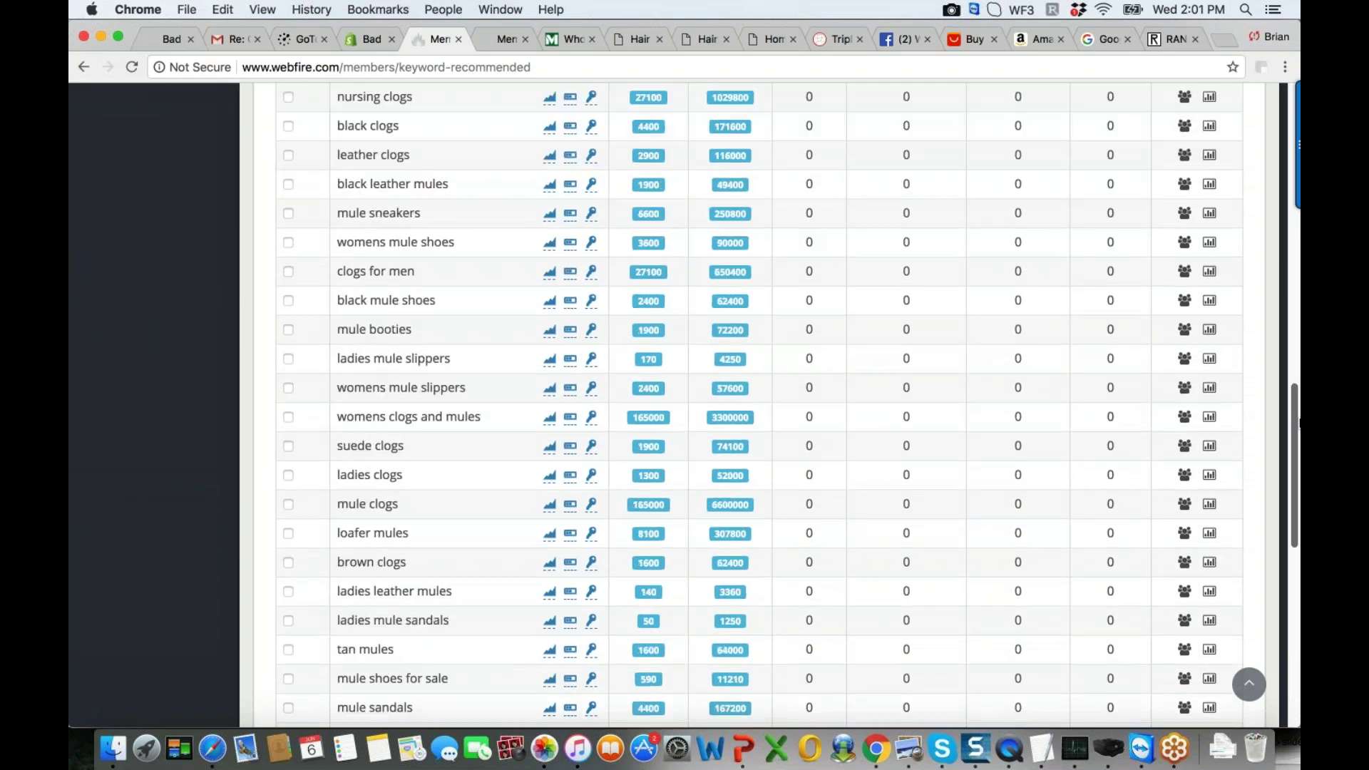
pyautogui.scroll(12, 1279, 415)
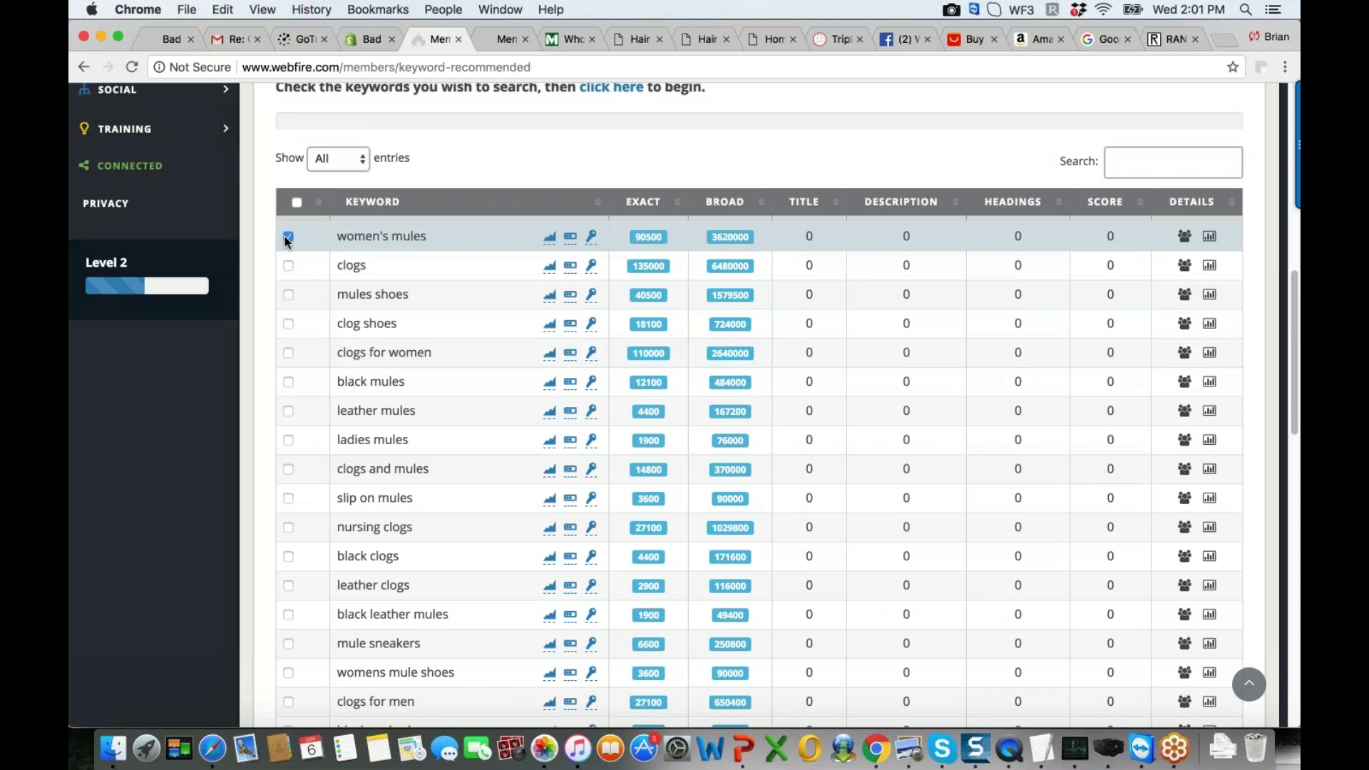
# Select the keywords women's mules, clogs for women, black mules, leather mules and ladies mules for analysis
pyautogui.click(289, 354)
pyautogui.click(287, 382)
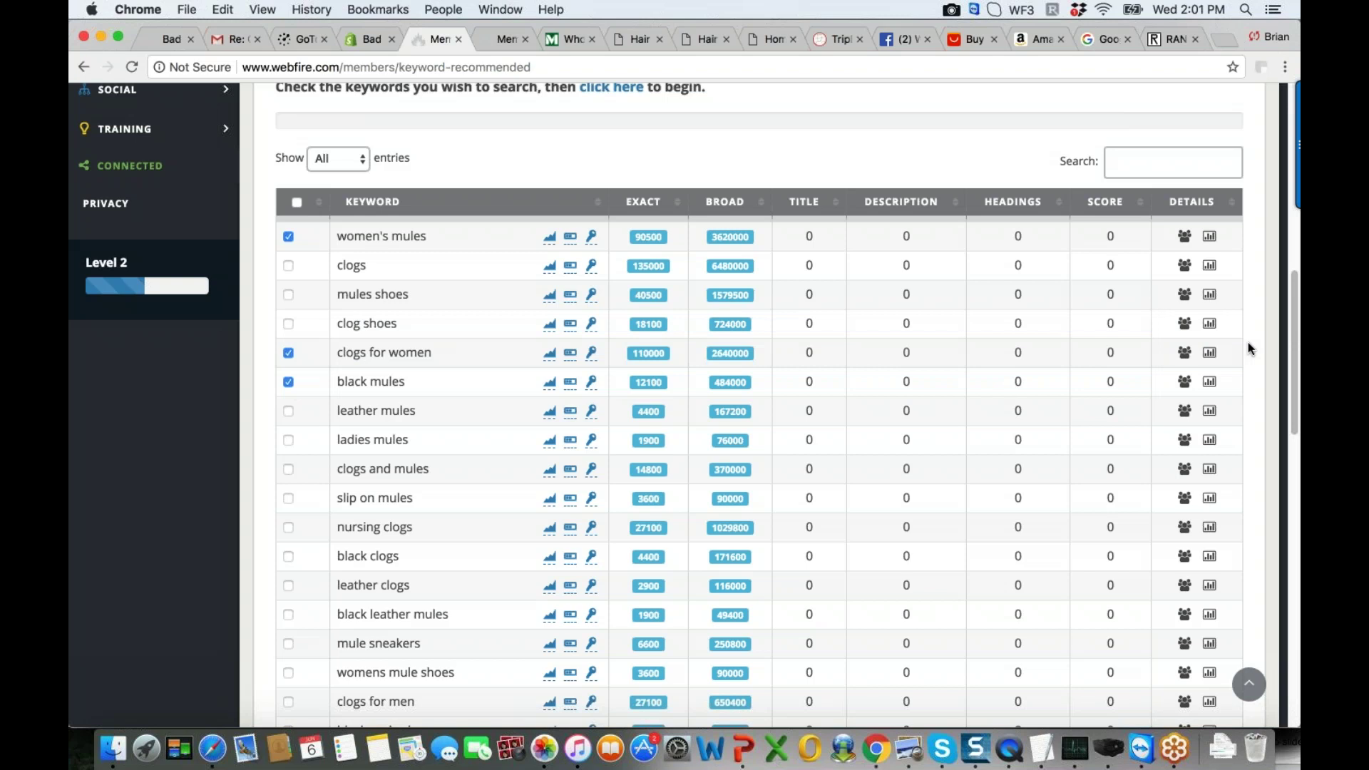
pyautogui.moveTo(1292, 344); pyautogui.dragTo(1292, 401)
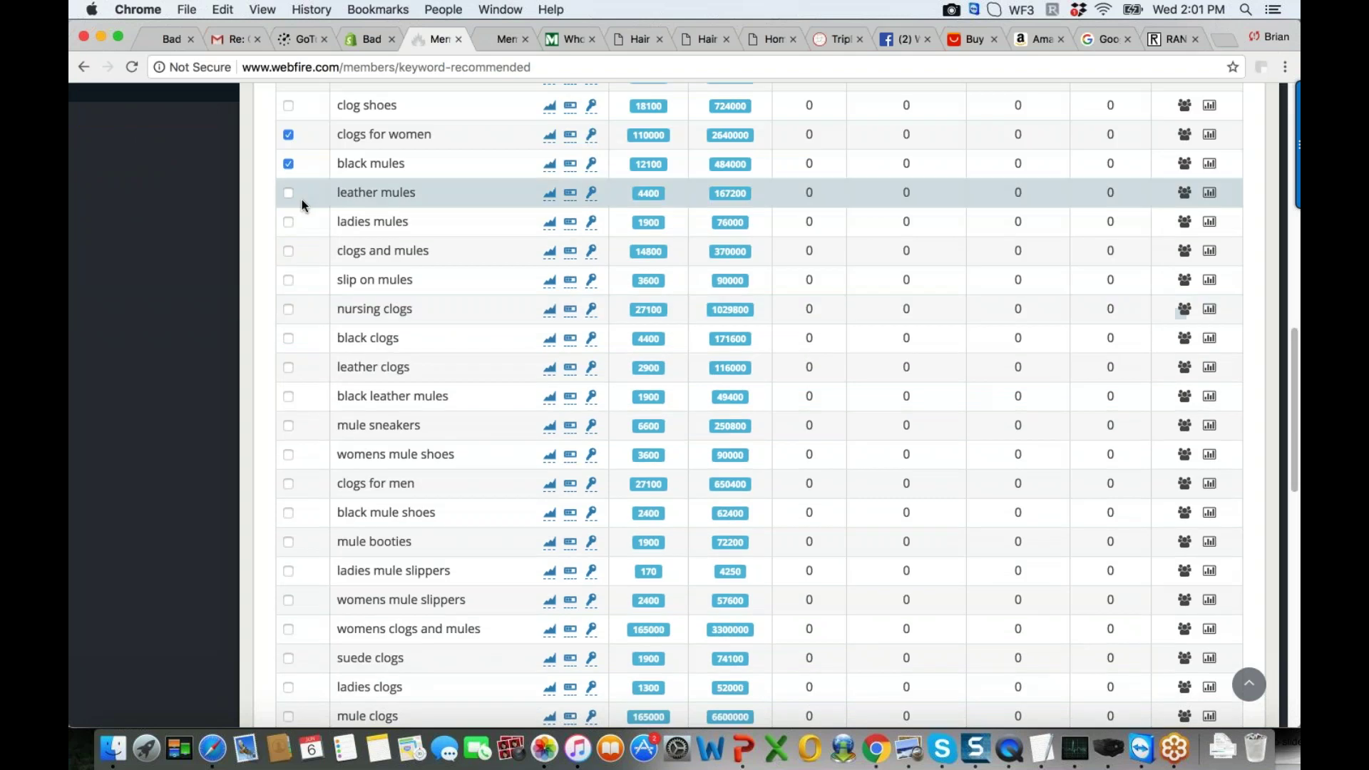
pyautogui.click(289, 223)
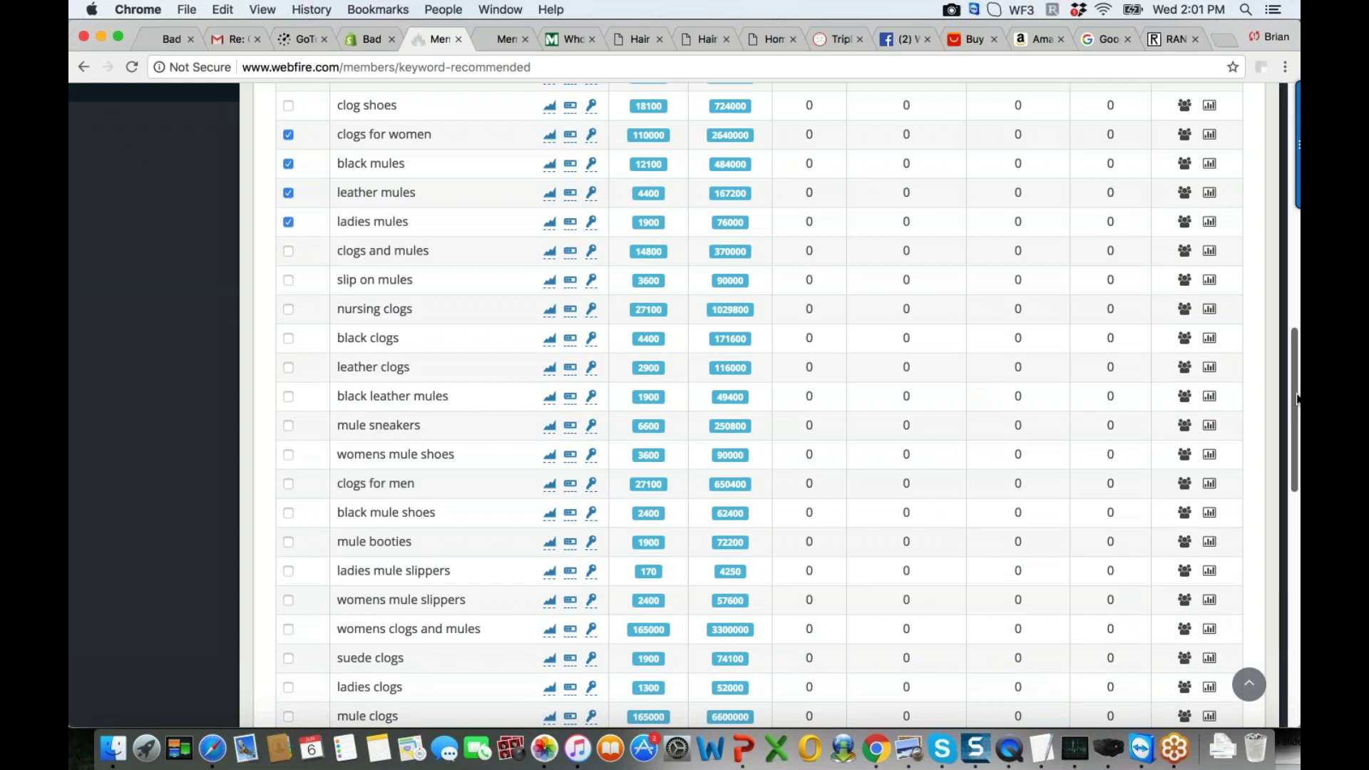
pyautogui.scroll(1, 1297, 392)
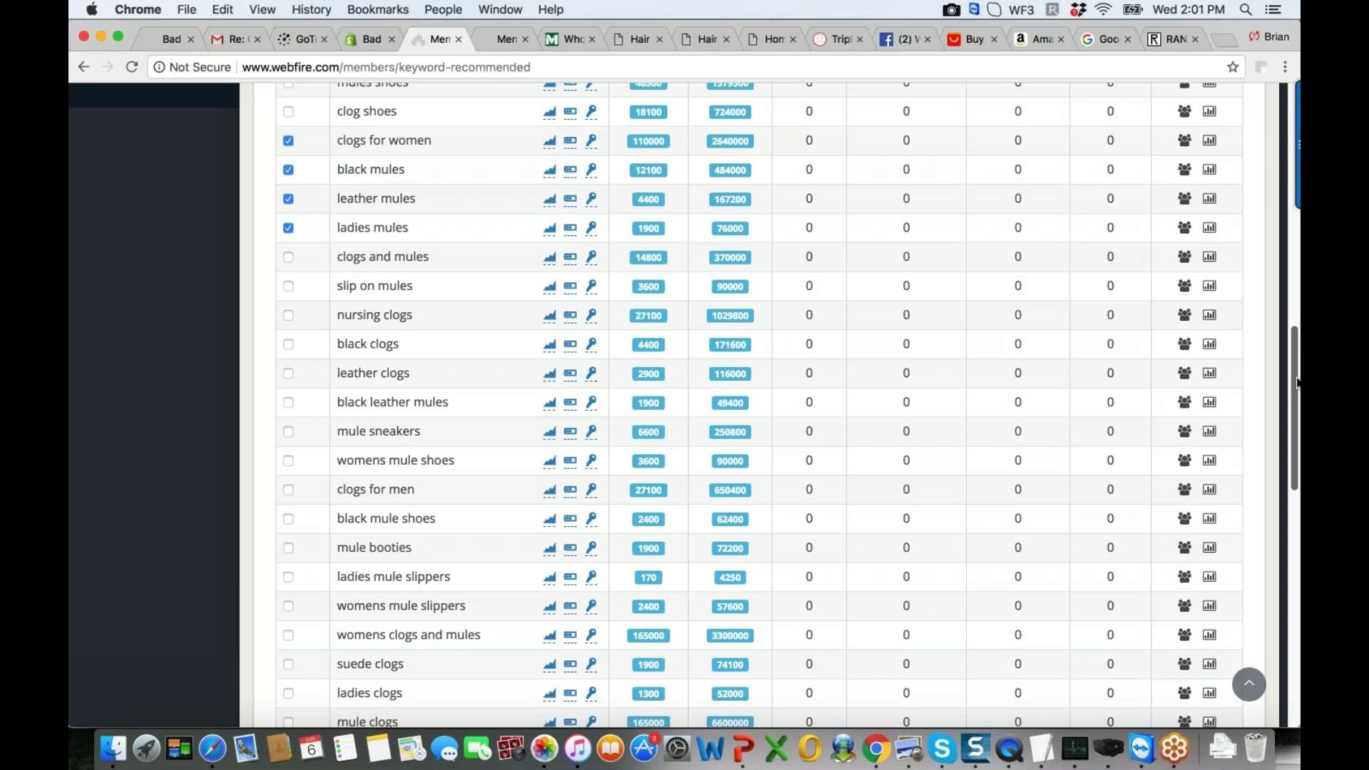
# Try a custom keyword search for "women's shoes" in the second Keyword Tool page
pyautogui.hotkey('ctrl', 'Tab')
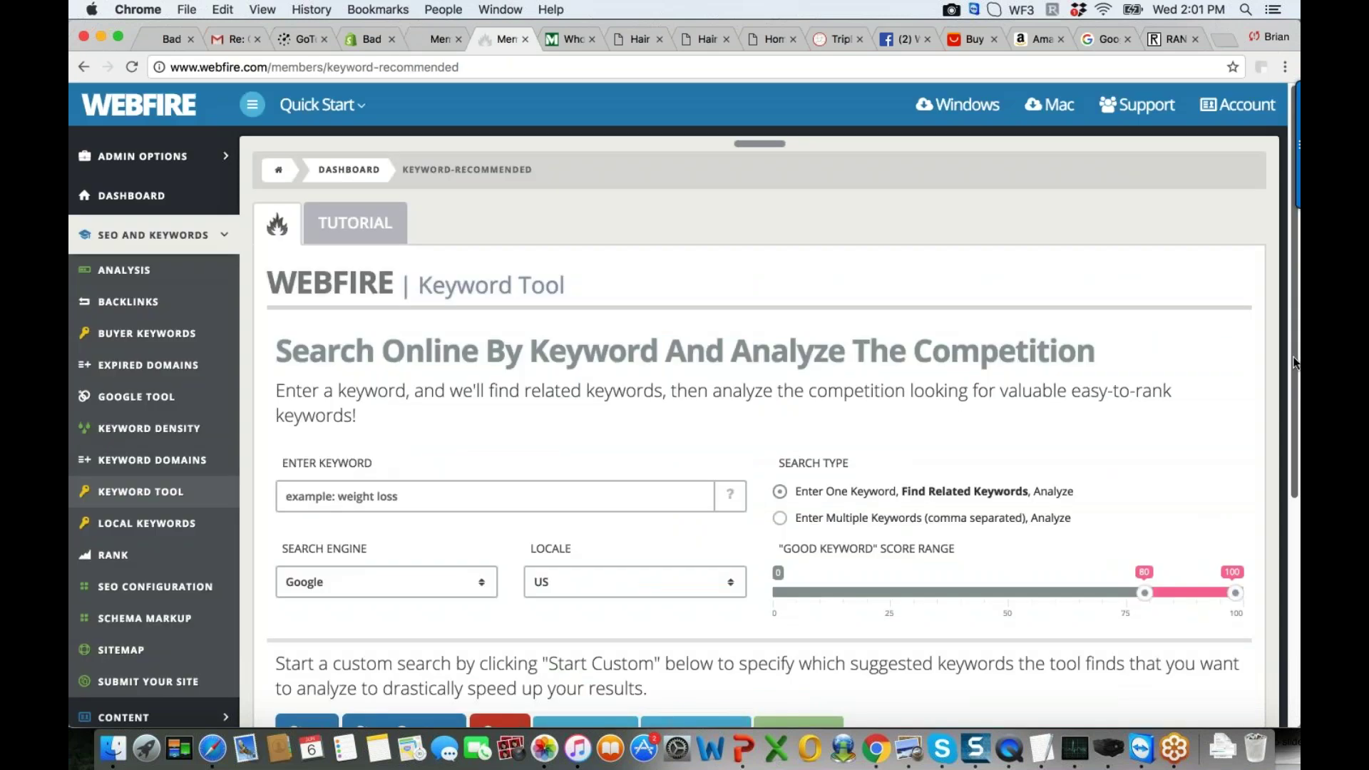
pyautogui.hotkey('ctrl', 'shift', 'Tab')
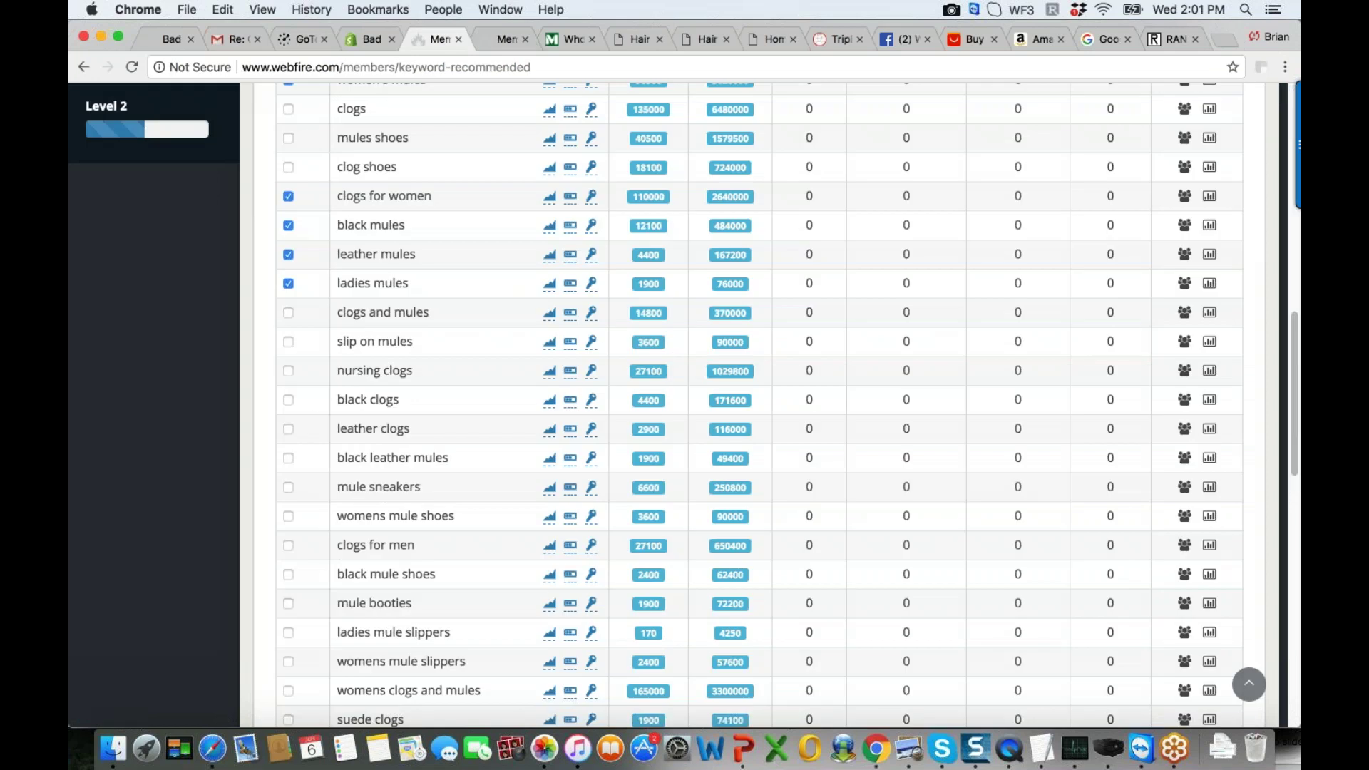
pyautogui.hotkey('ctrl', 'Tab')
pyautogui.write('s shoes')
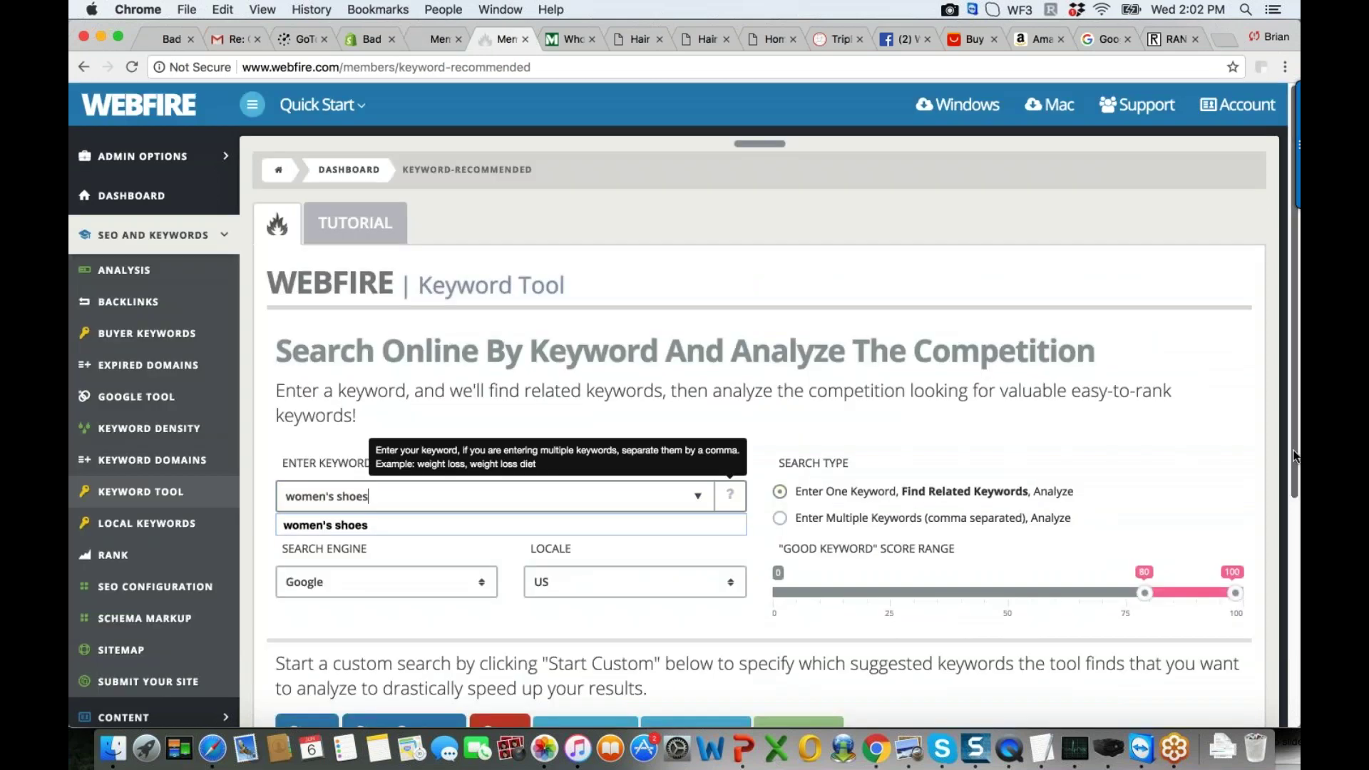
pyautogui.scroll(-3, 1295, 457)
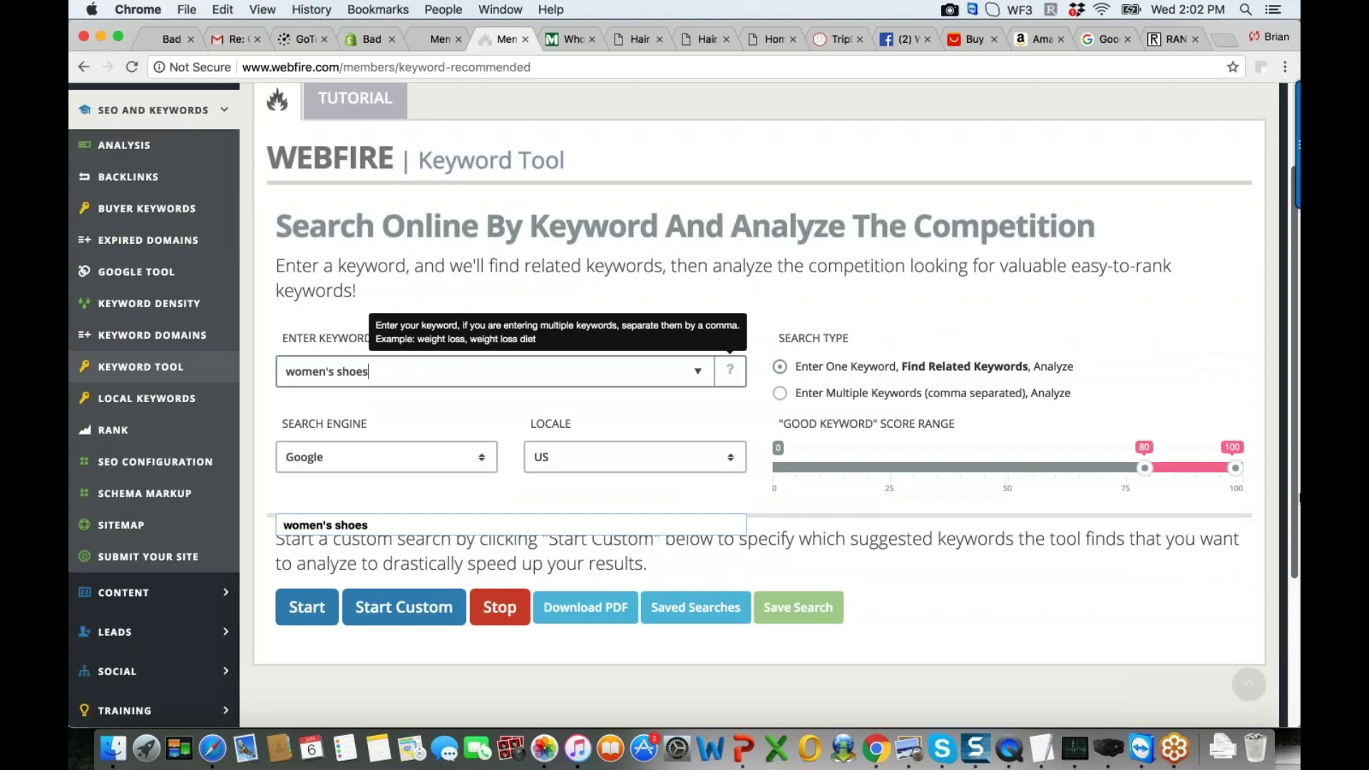
pyautogui.press('Return')
pyautogui.scroll(-1, 1292, 303)
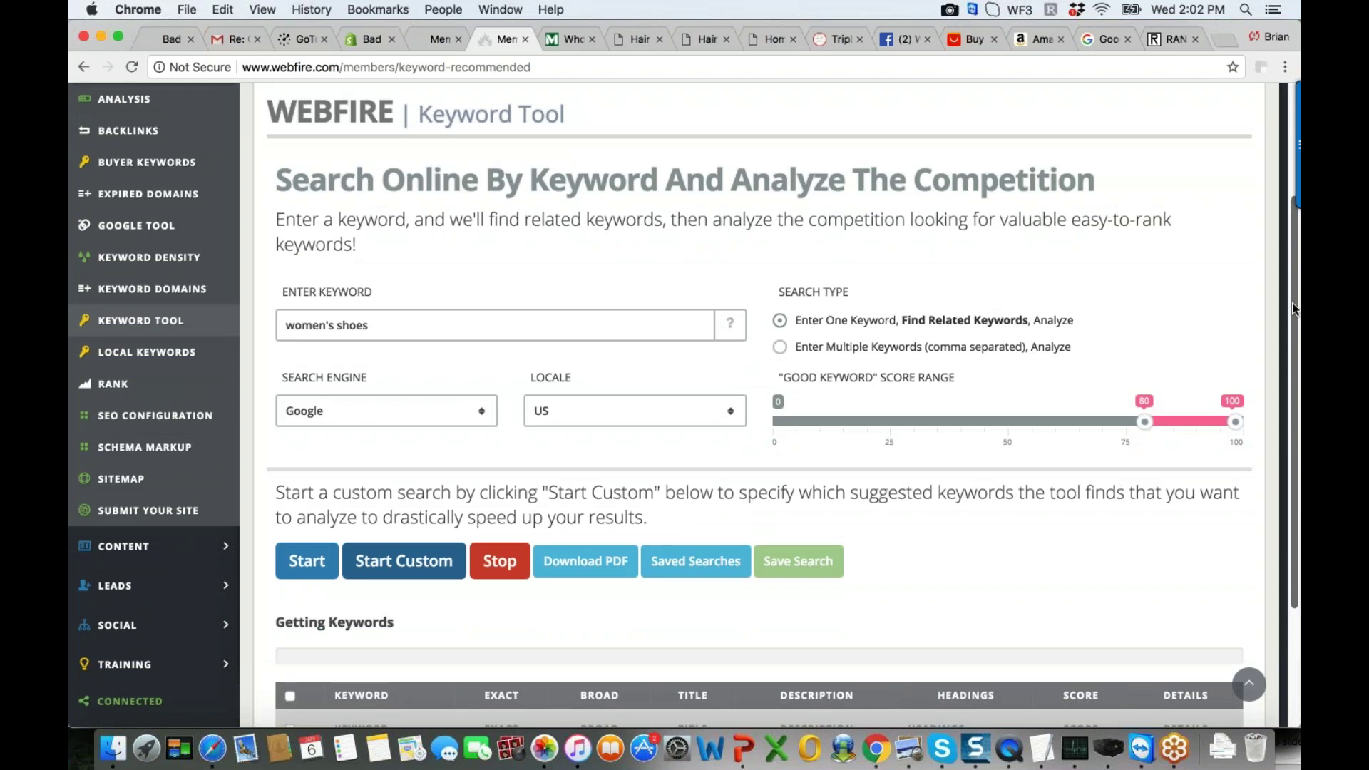
pyautogui.scroll(-1, 1293, 302)
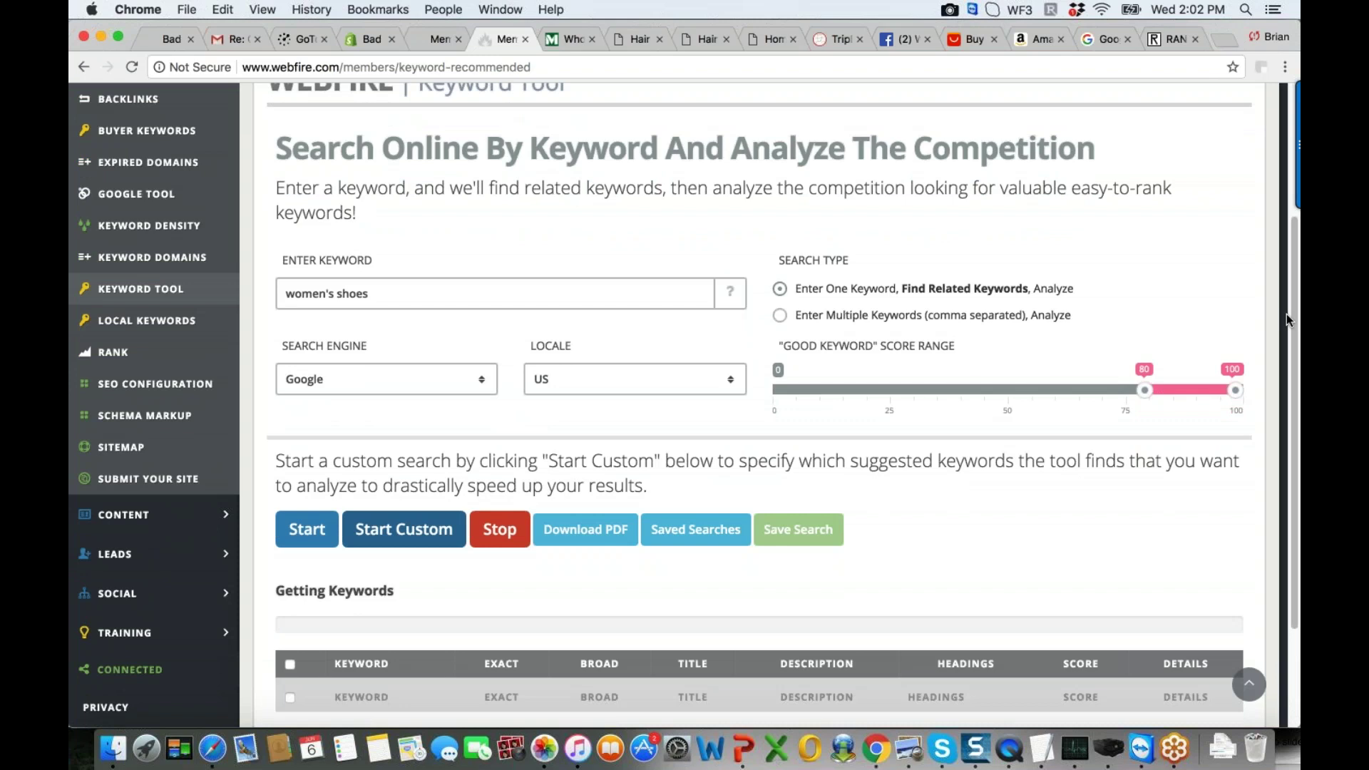
pyautogui.scroll(-1, 1290, 288)
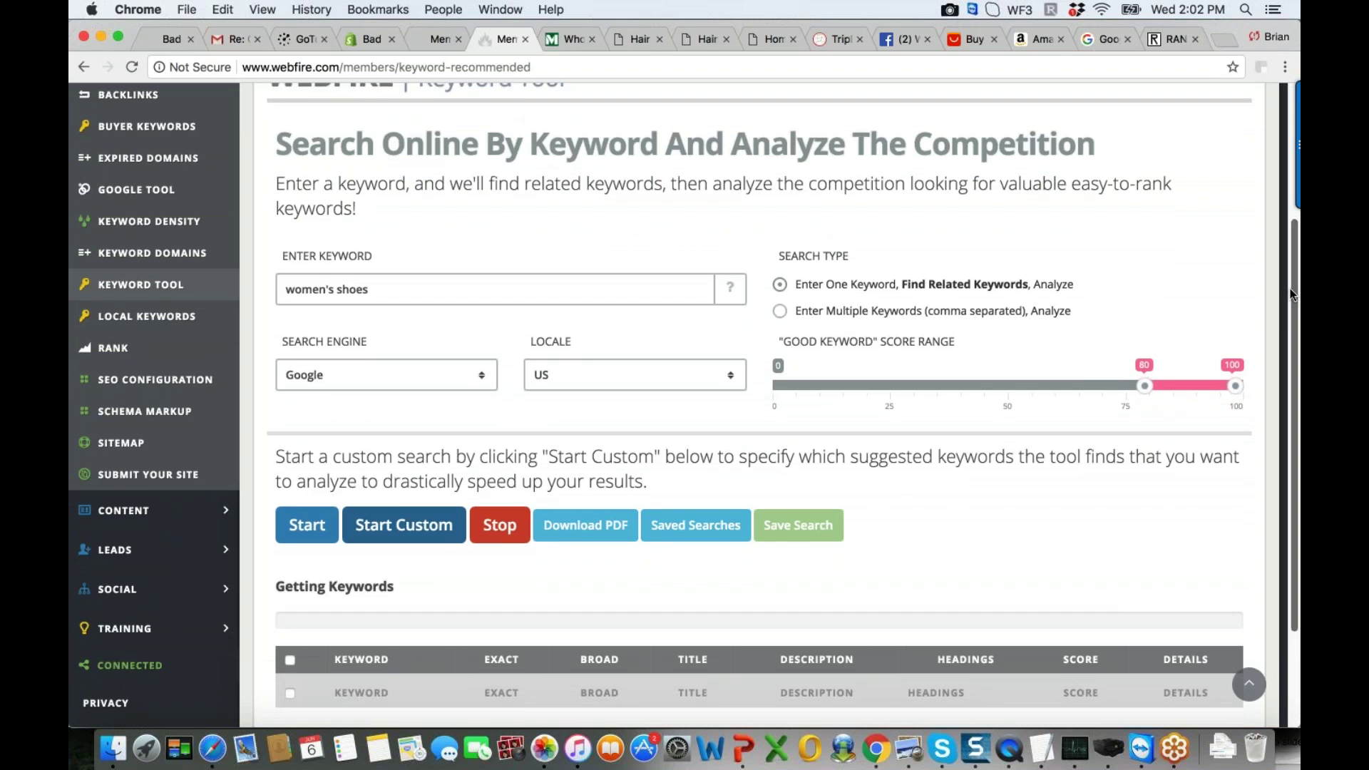
pyautogui.scroll(1, 1292, 295)
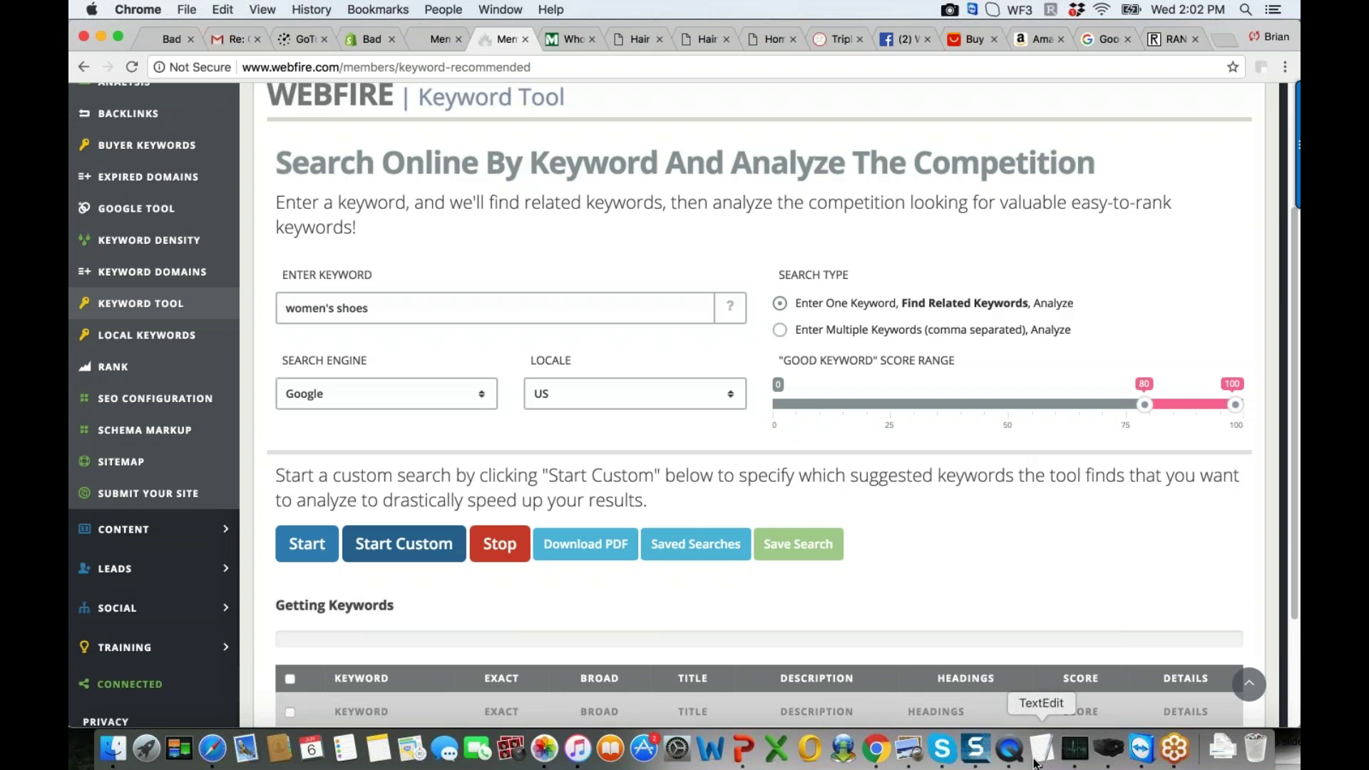
# Enter "women's shoes" in the Keyword Tool again and run a custom search for related keywords
pyautogui.write("women's")
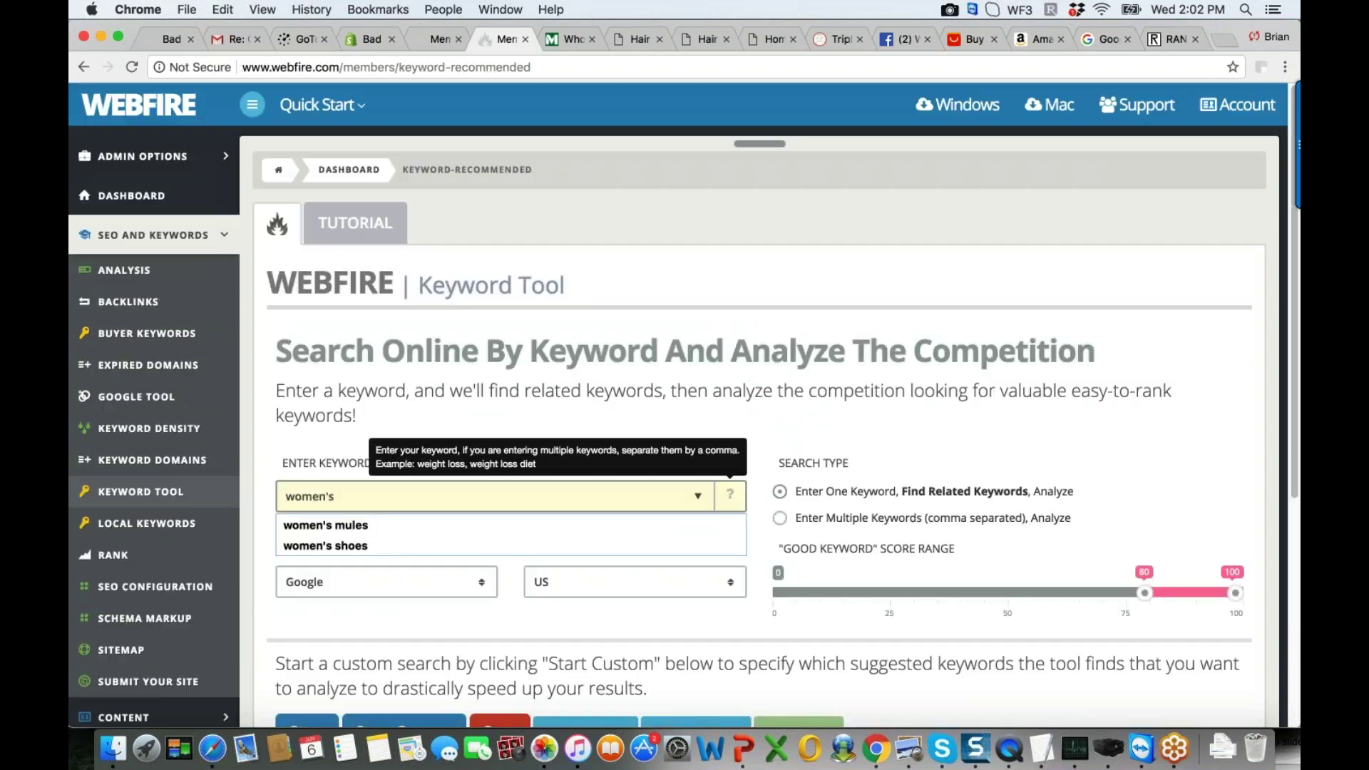
pyautogui.write(' shoes')
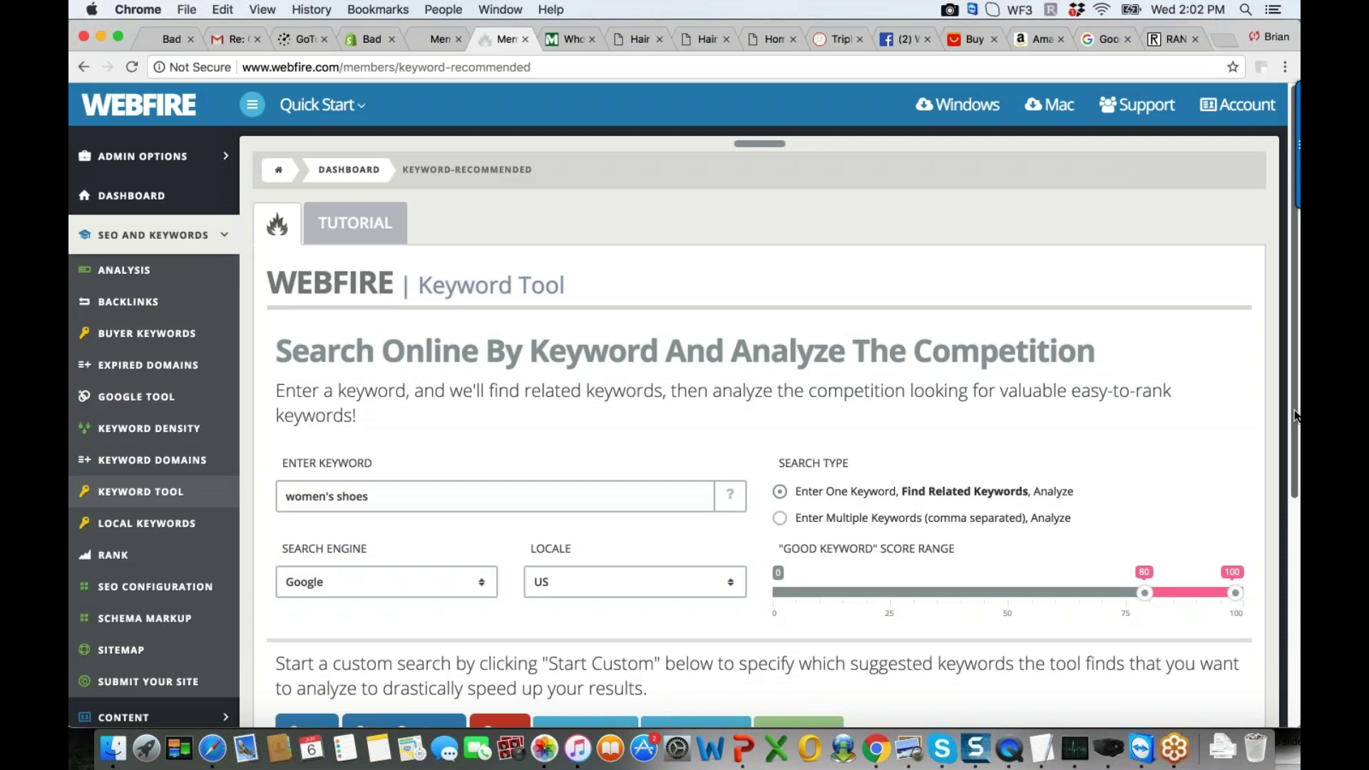
pyautogui.scroll(-3, 1295, 417)
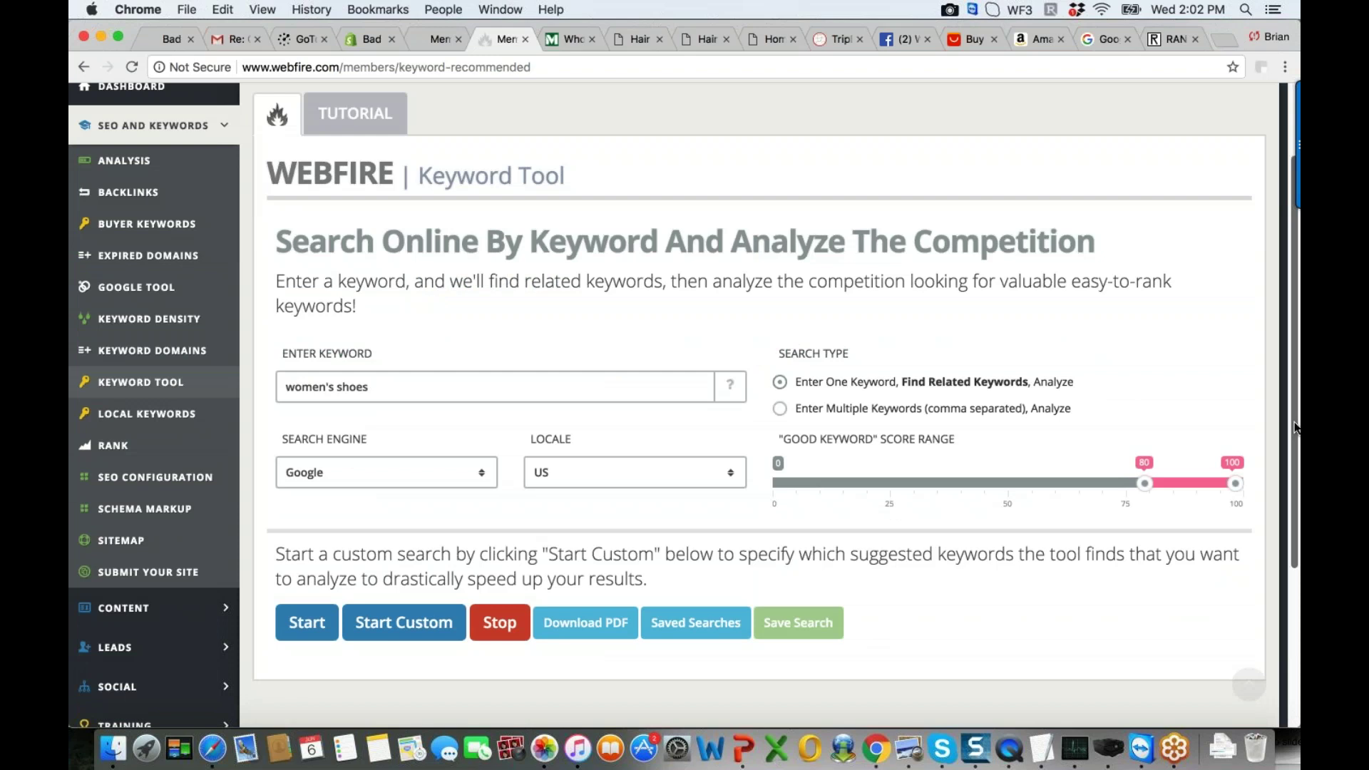
pyautogui.scroll(-3, 1296, 428)
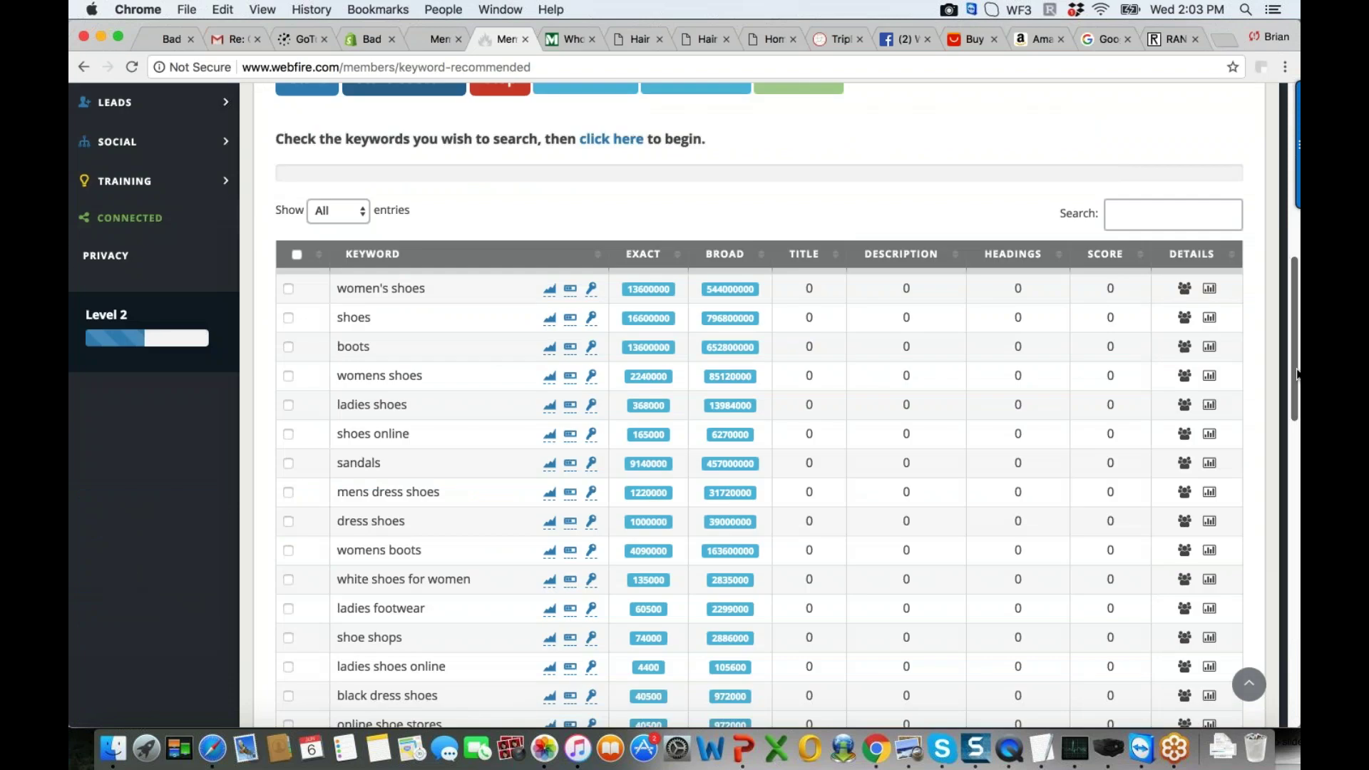
# Look through the suggested keywords for women's shoes and compare their exact and broad search volumes
pyautogui.scroll(-2, 1297, 374)
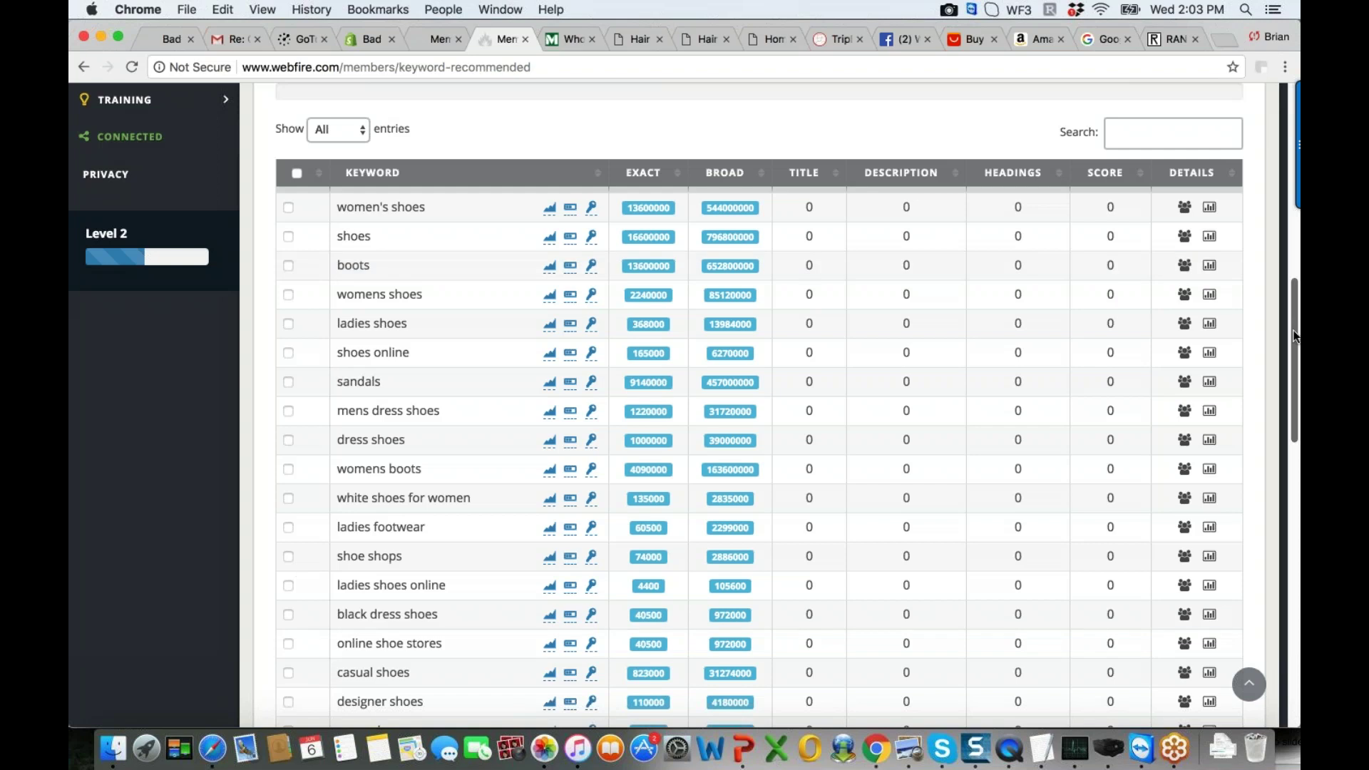
pyautogui.moveTo(1296, 335); pyautogui.dragTo(1296, 275)
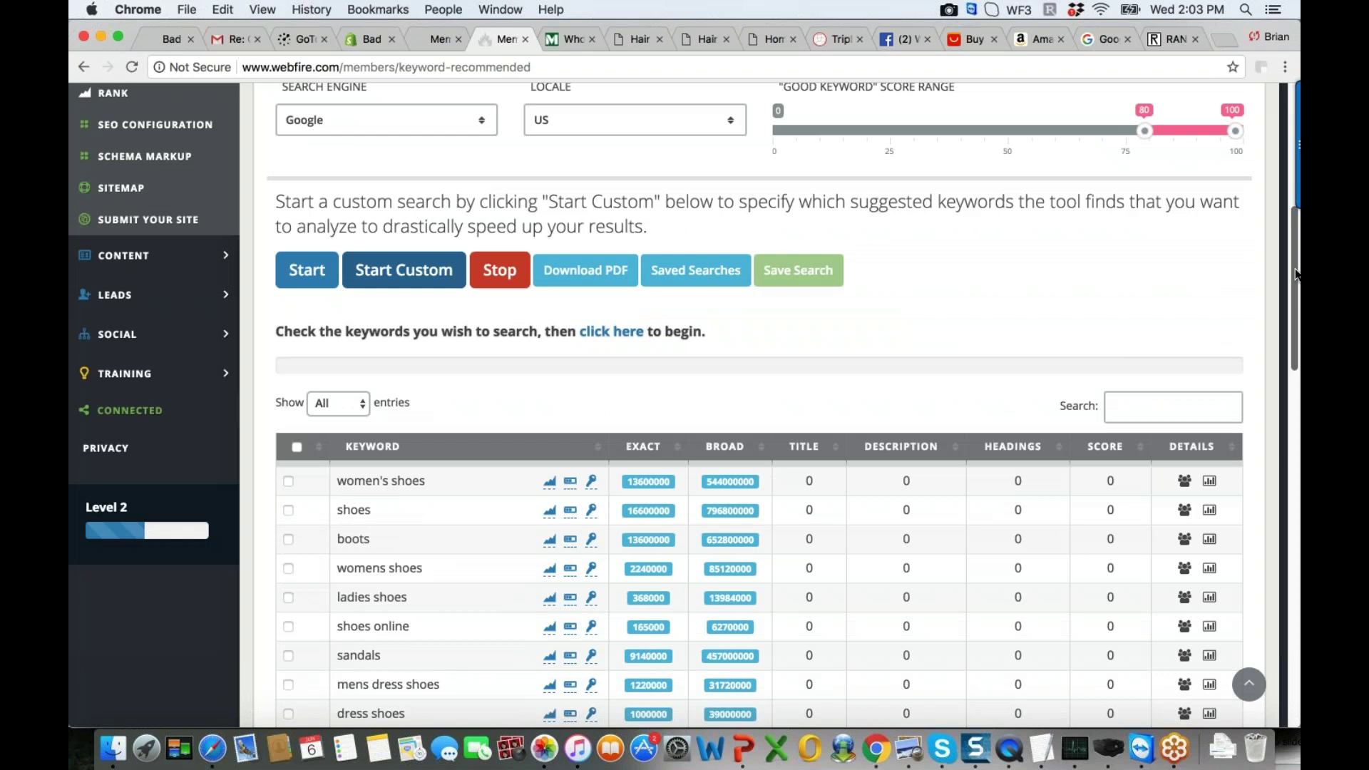
pyautogui.scroll(-1, 831, 433)
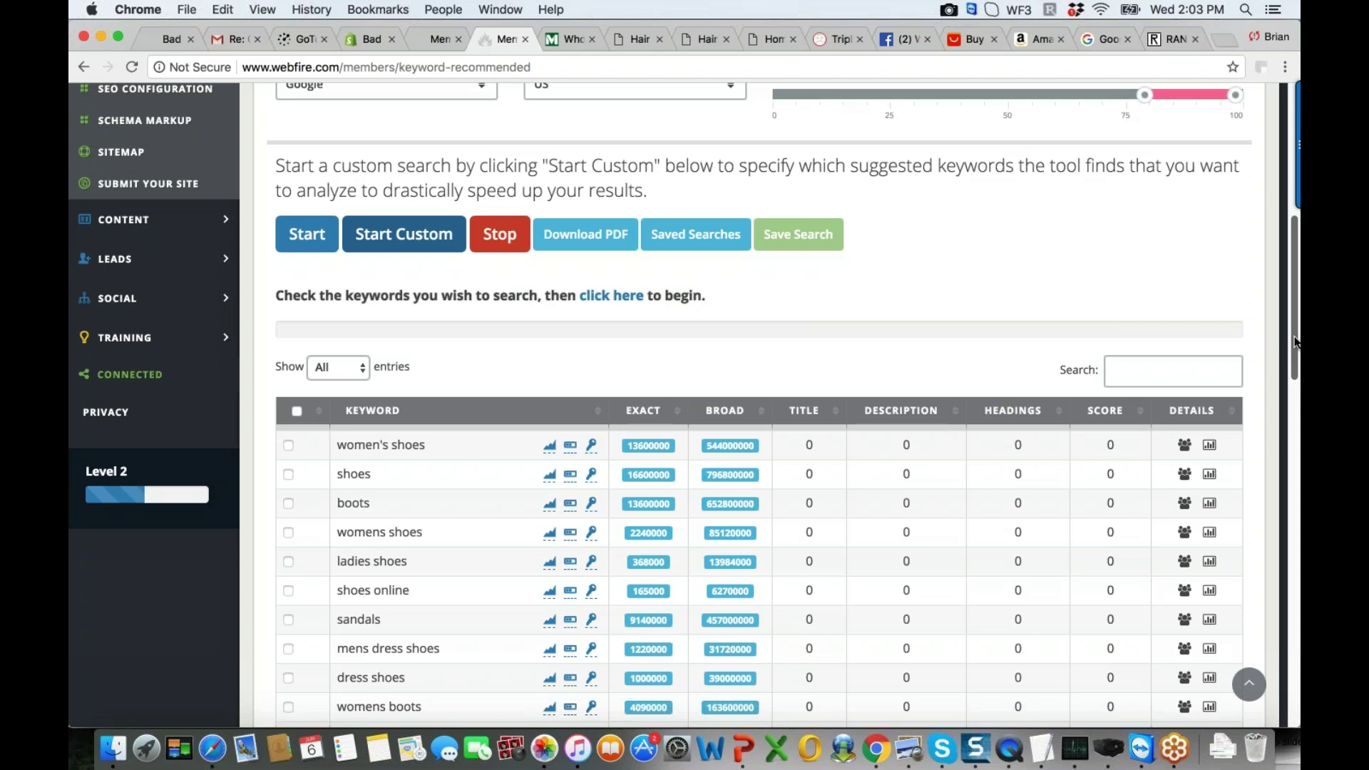
pyautogui.scroll(-2, 1296, 342)
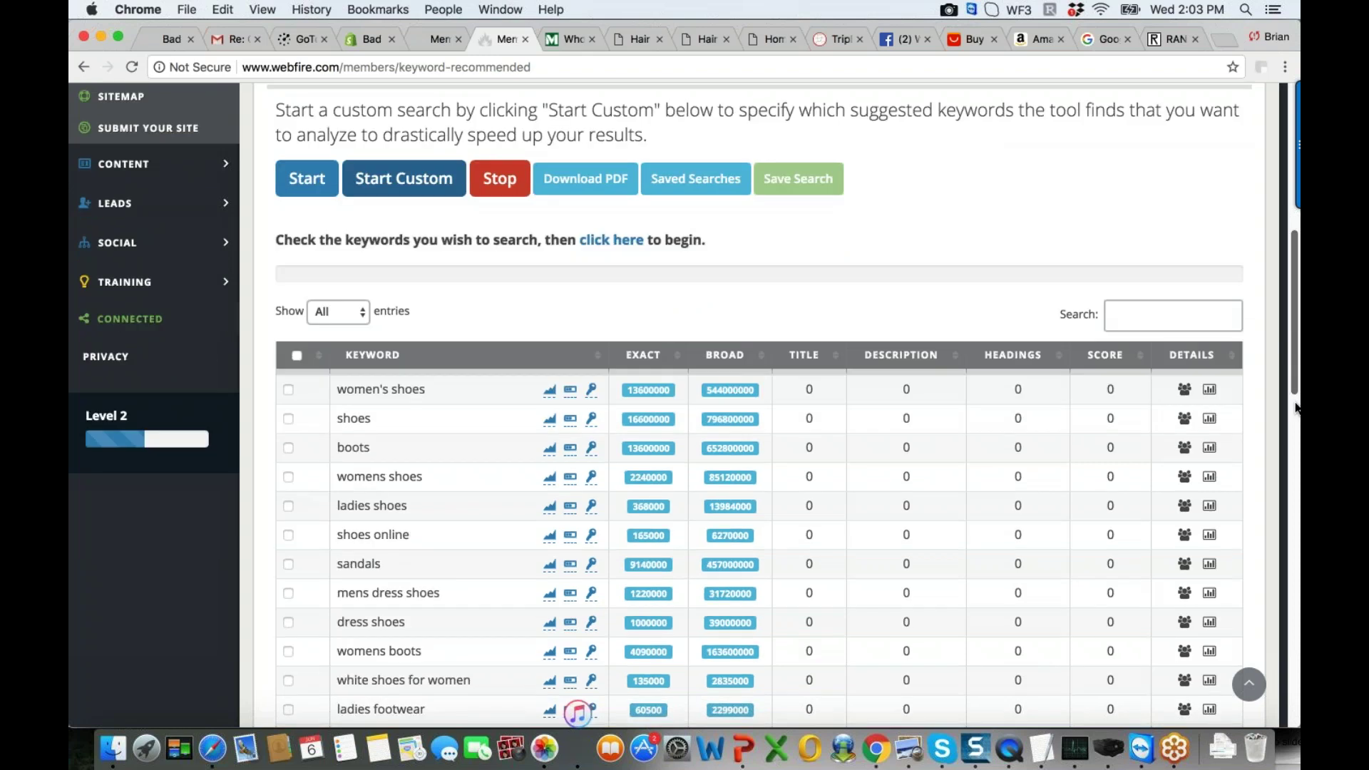
# Review the selected women's mules keywords and return to the Shopify product's search engine listing
pyautogui.hotkey('ctrl', 'shift', 'Tab')
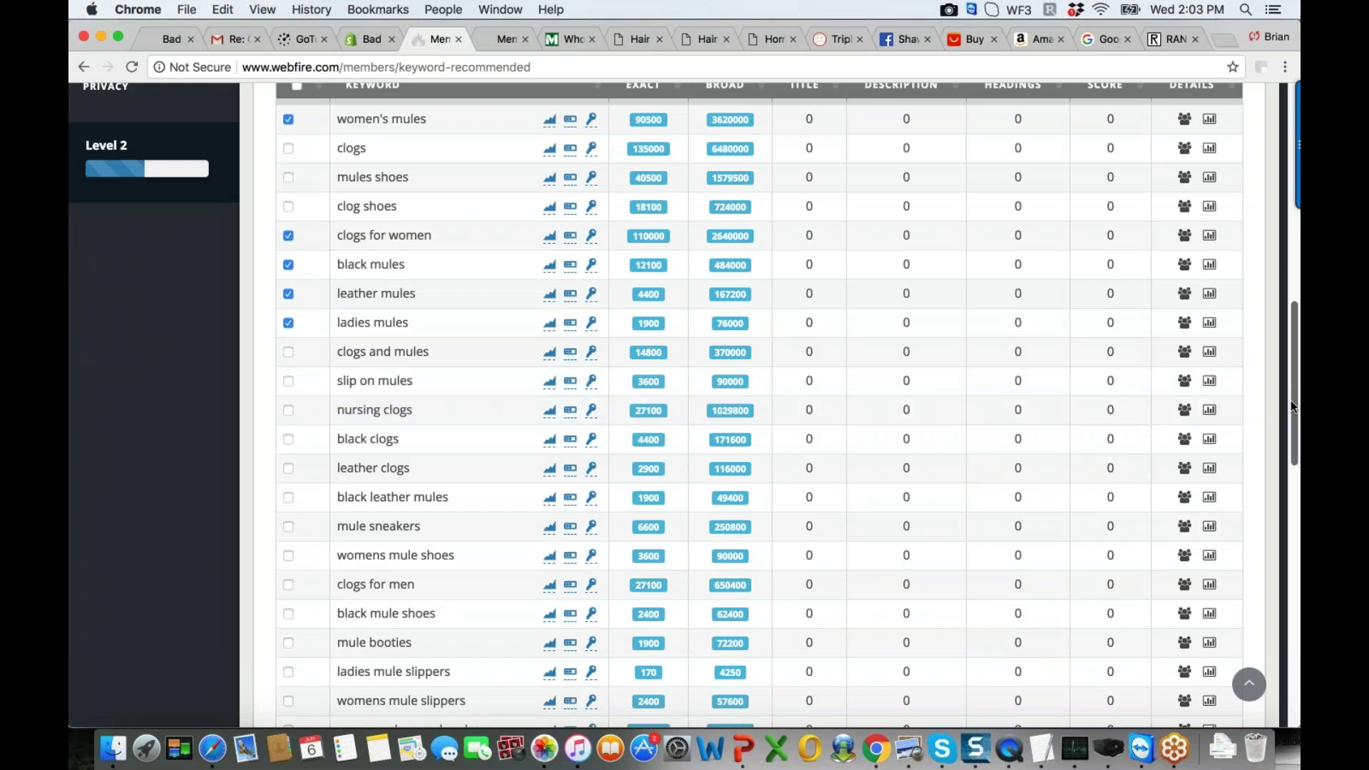
pyautogui.moveTo(1291, 400); pyautogui.dragTo(1291, 365)
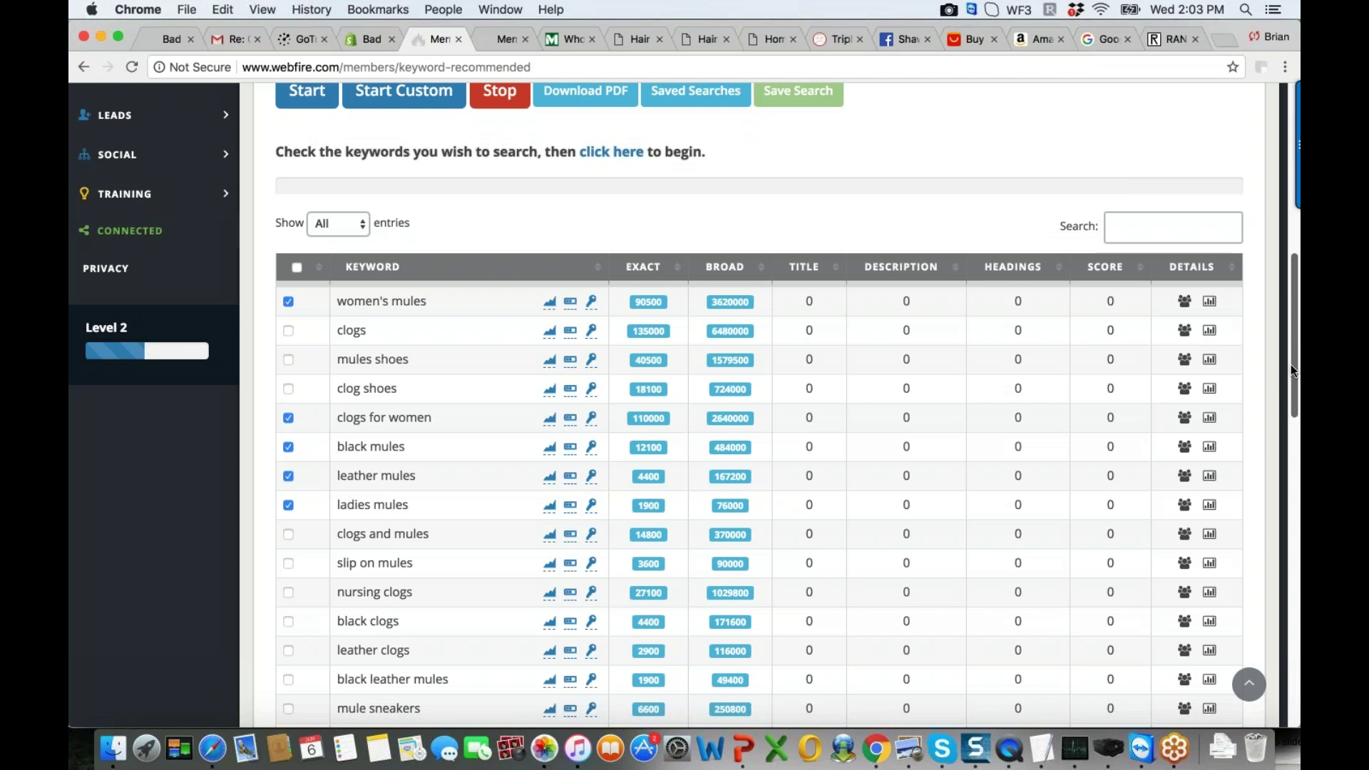
pyautogui.moveTo(1291, 365); pyautogui.dragTo(1291, 258)
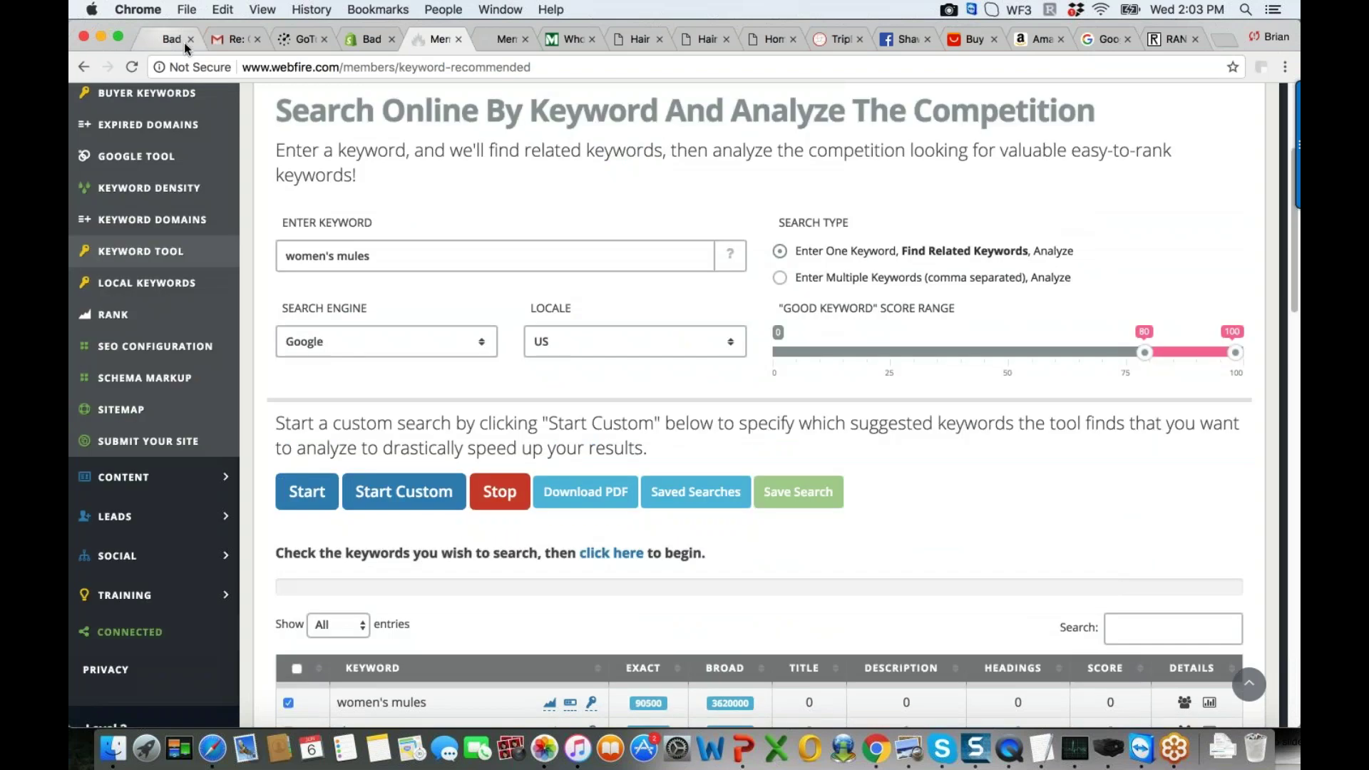
pyautogui.click(365, 44)
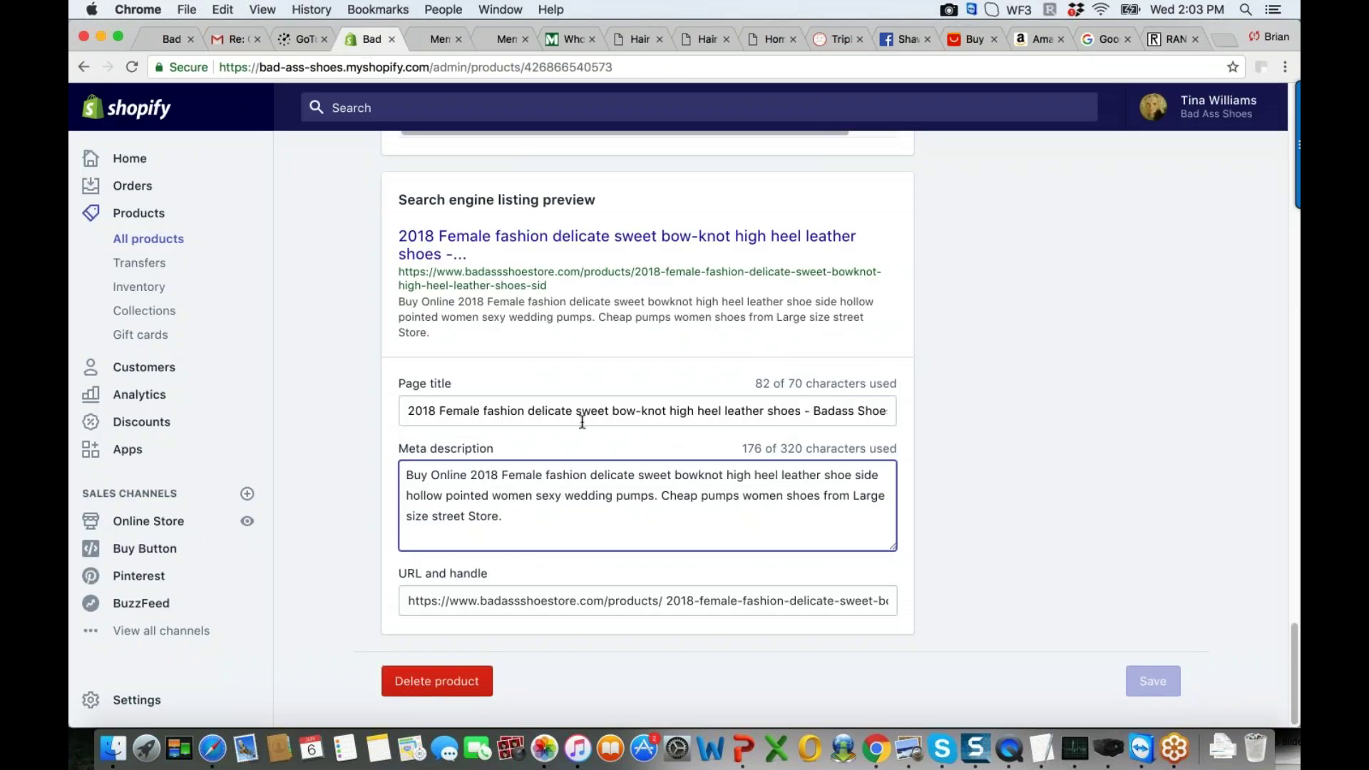
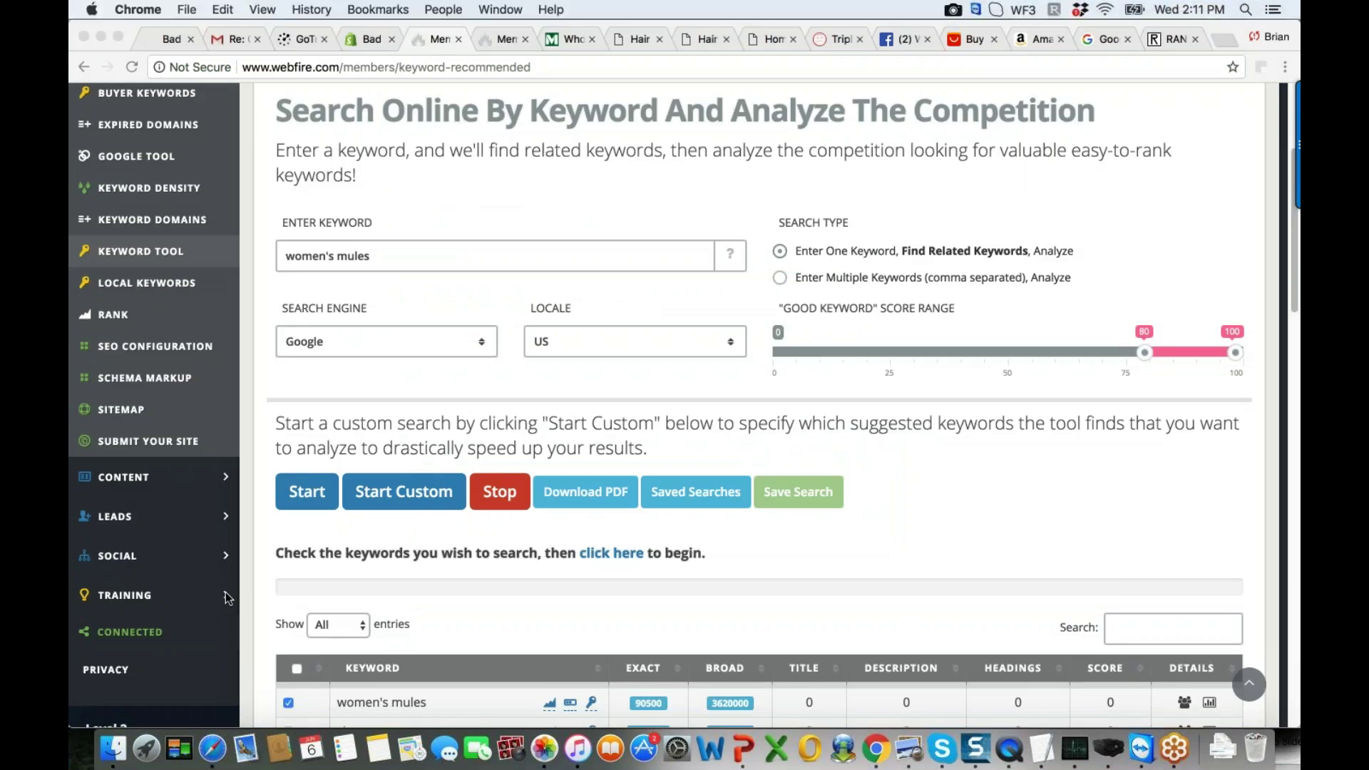
# Expand WebFire's Wednesday Training list and search the training videos for "seo"
pyautogui.click(124, 595)
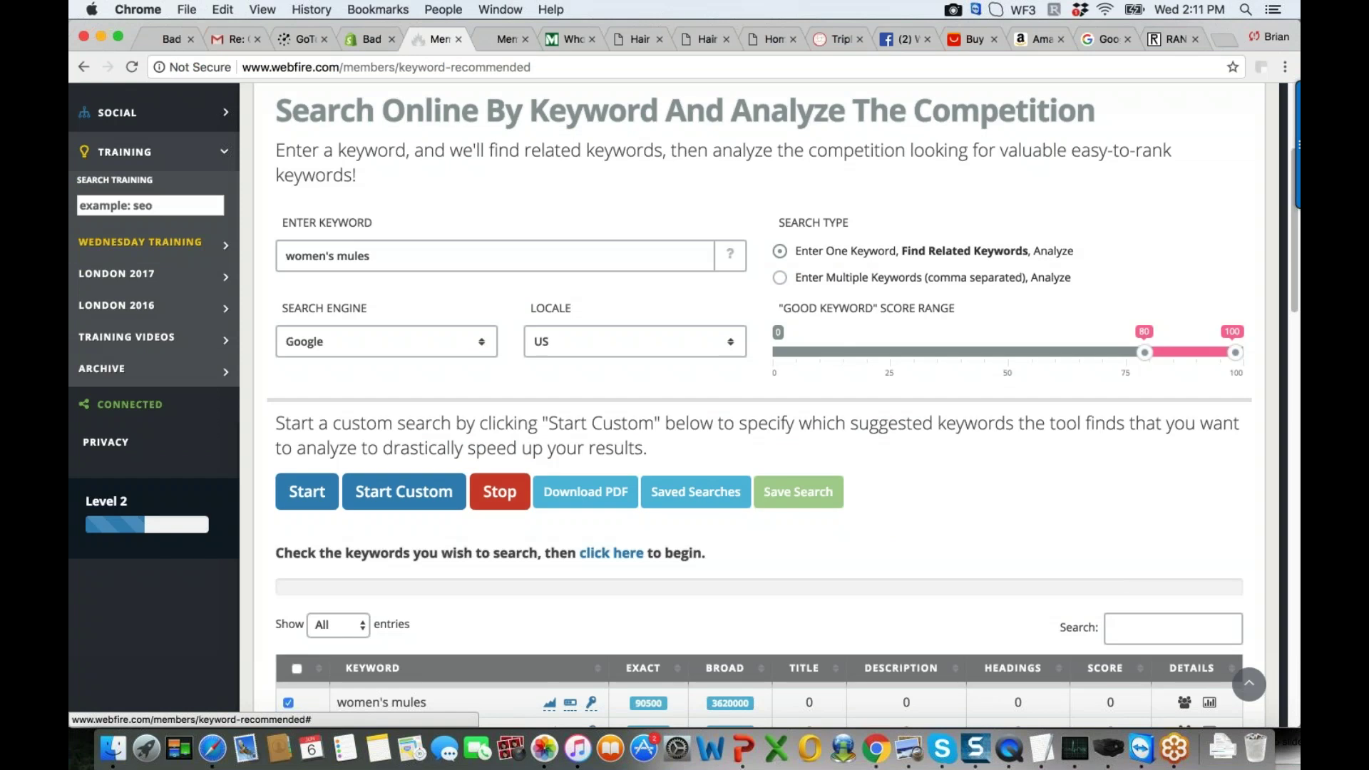
pyautogui.click(227, 249)
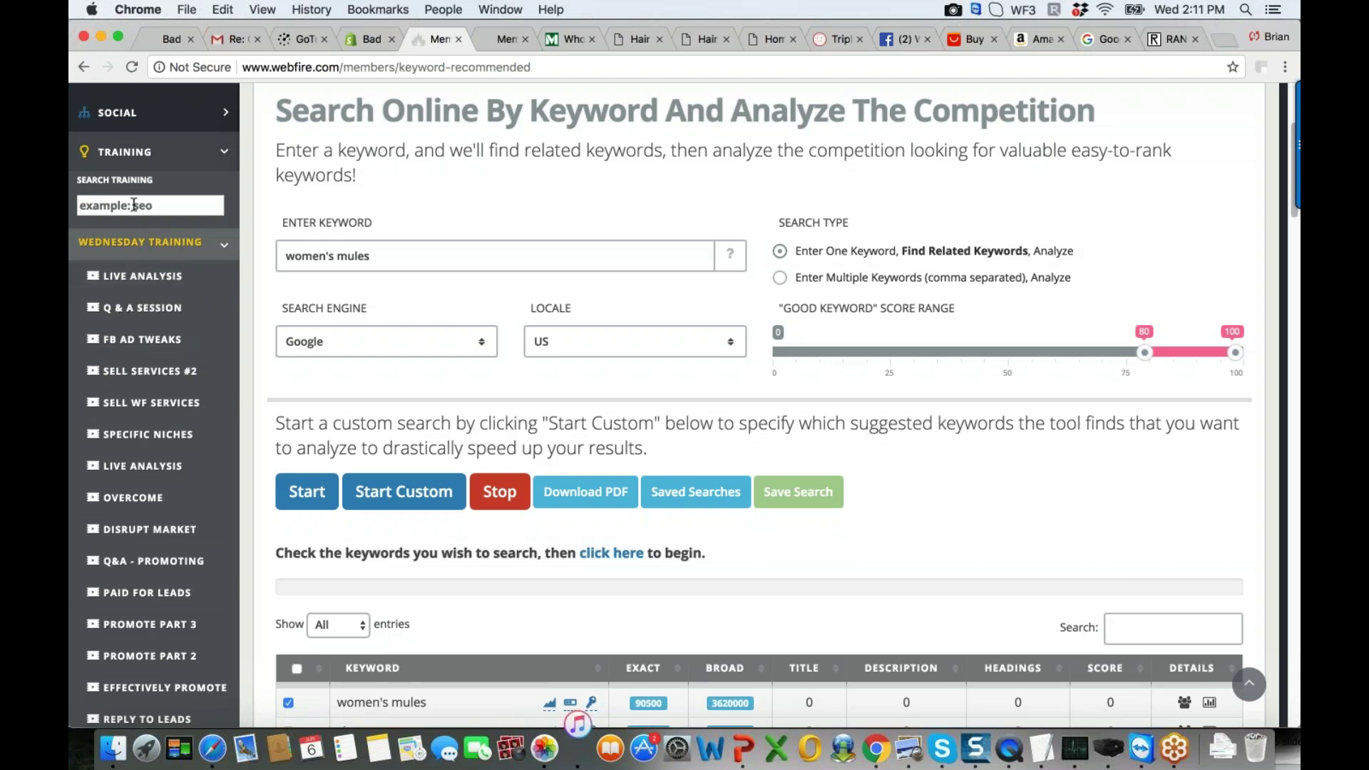
pyautogui.click(160, 206)
pyautogui.write('s')
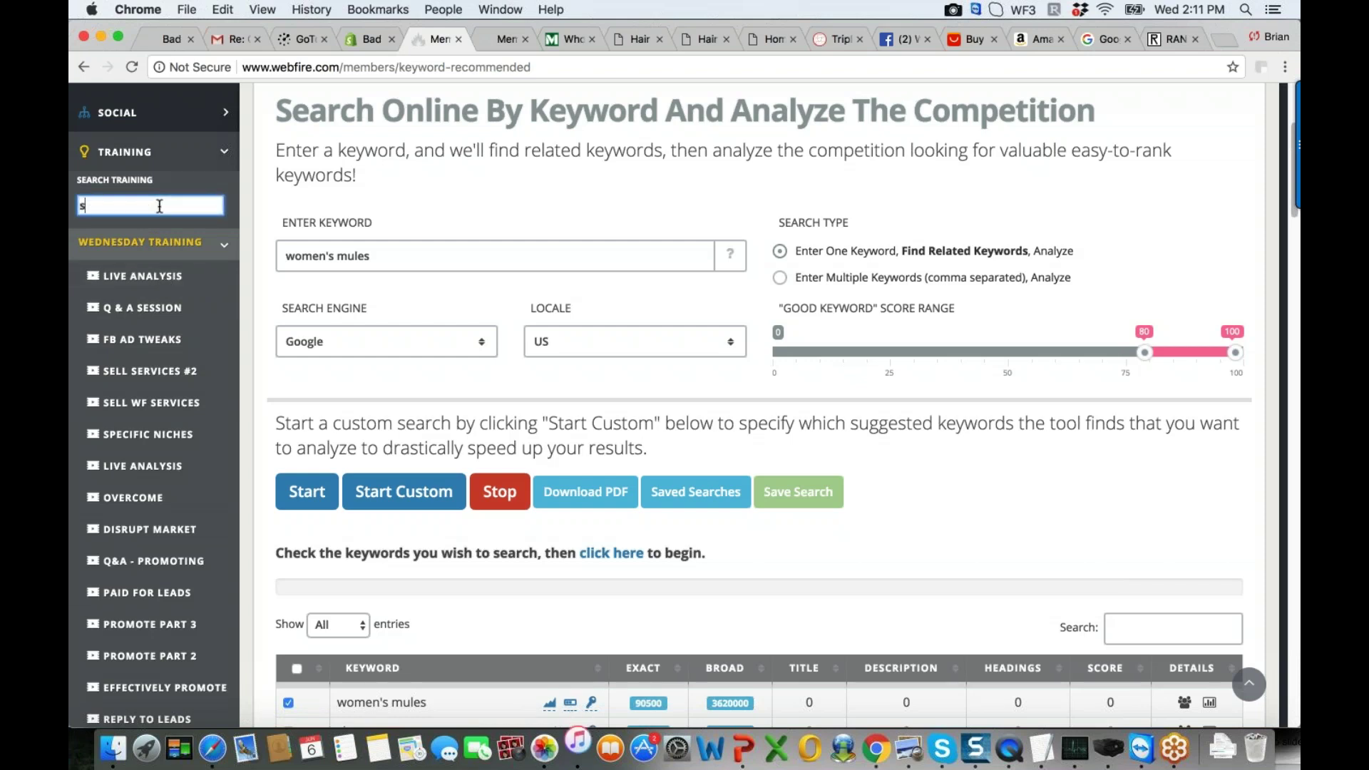
pyautogui.write('eo')
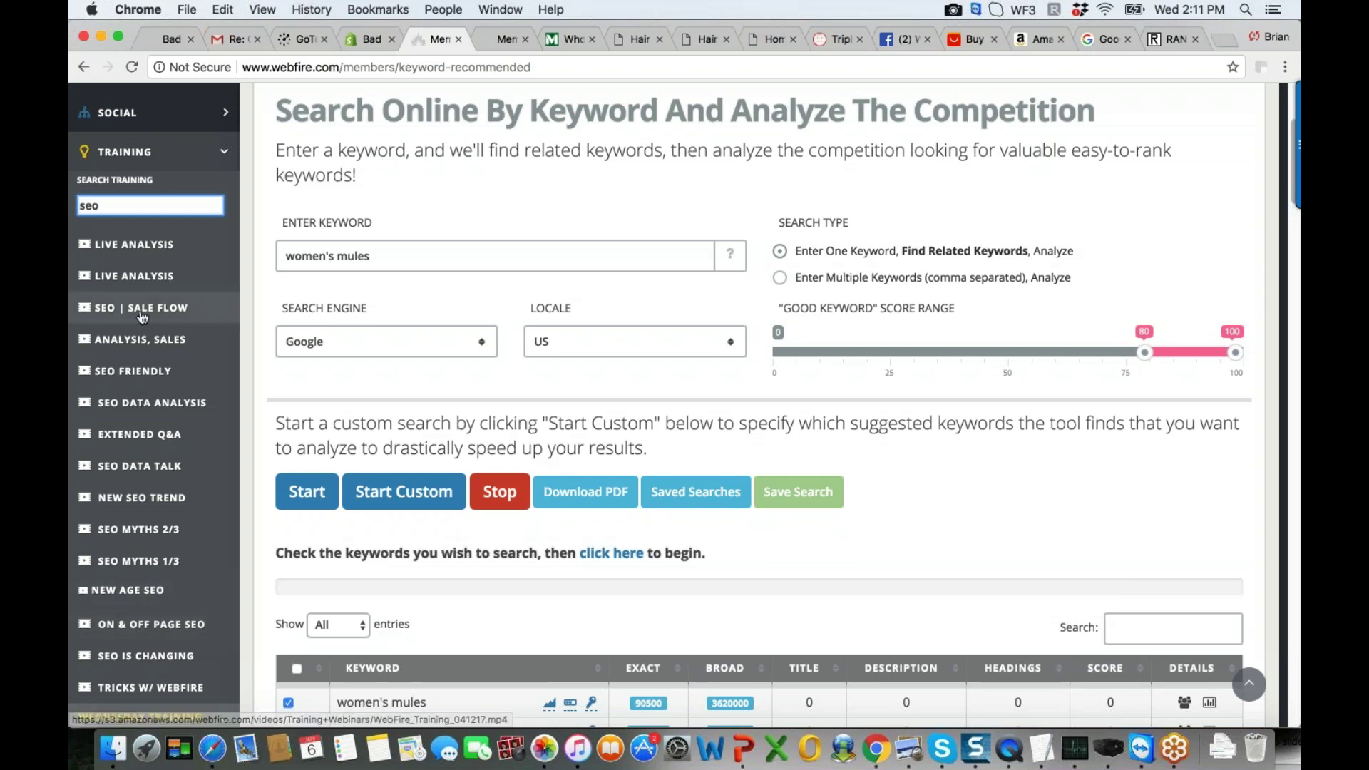
# Search the training videos for "affiliate" instead and clear the search term
pyautogui.press('BackSpace')
pyautogui.press('BackSpace')
pyautogui.press('BackSpace')
pyautogui.write('affiliate')
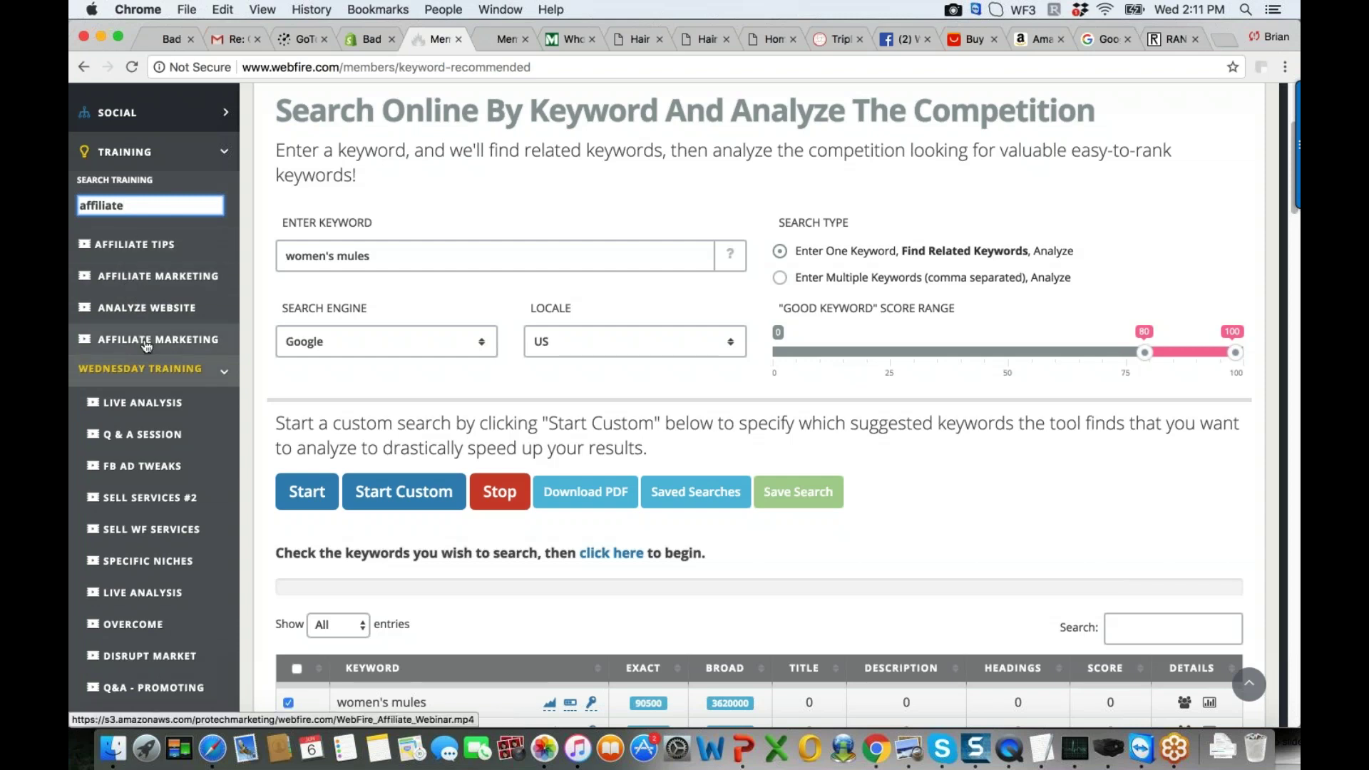
pyautogui.press('BackSpace')
pyautogui.press('BackSpace')
pyautogui.press('BackSpace')
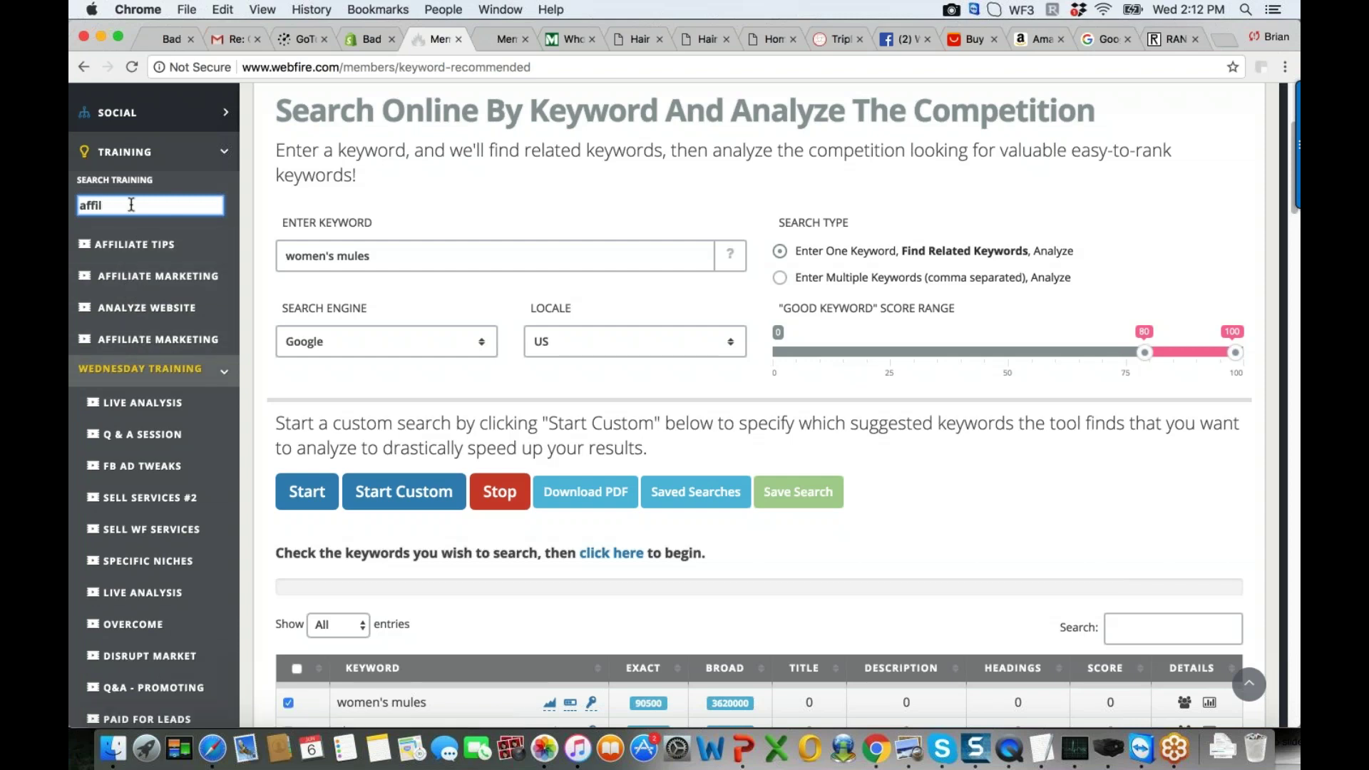
pyautogui.press('BackSpace')
pyautogui.press('BackSpace')
pyautogui.press('BackSpace')
pyautogui.press('BackSpace')
pyautogui.press('BackSpace')
pyautogui.write('example seo')
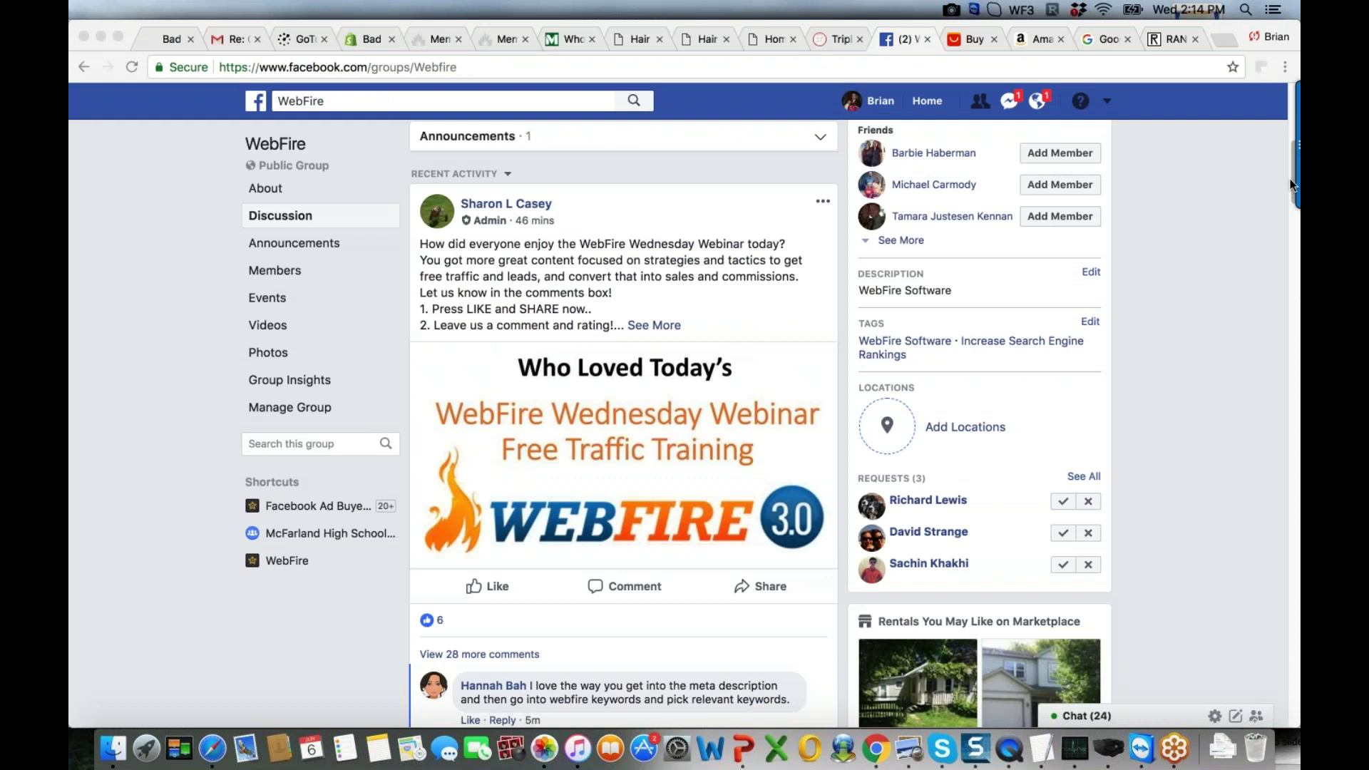
# Look through the webinar feedback posts and their comments in the WebFire Facebook group
pyautogui.moveTo(1291, 186)
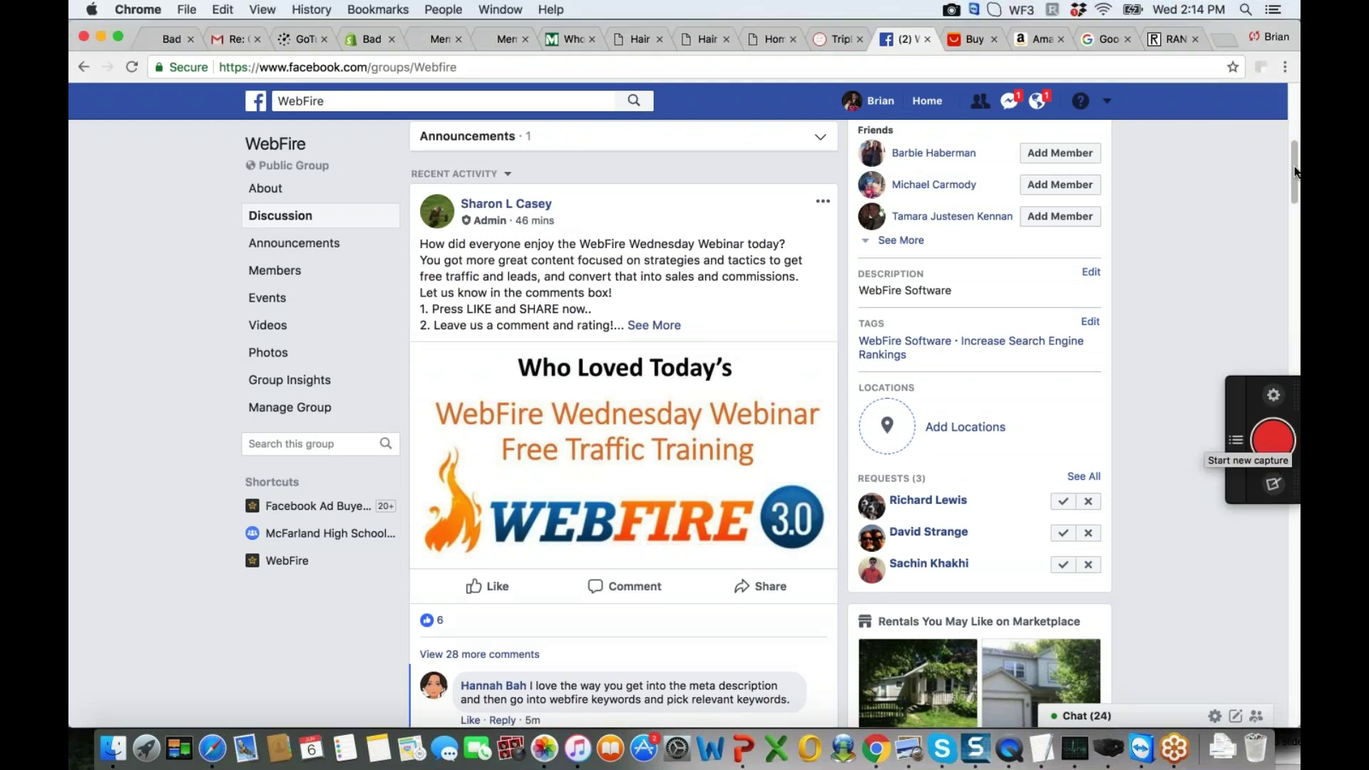
pyautogui.moveTo(1295, 172); pyautogui.dragTo(1295, 184)
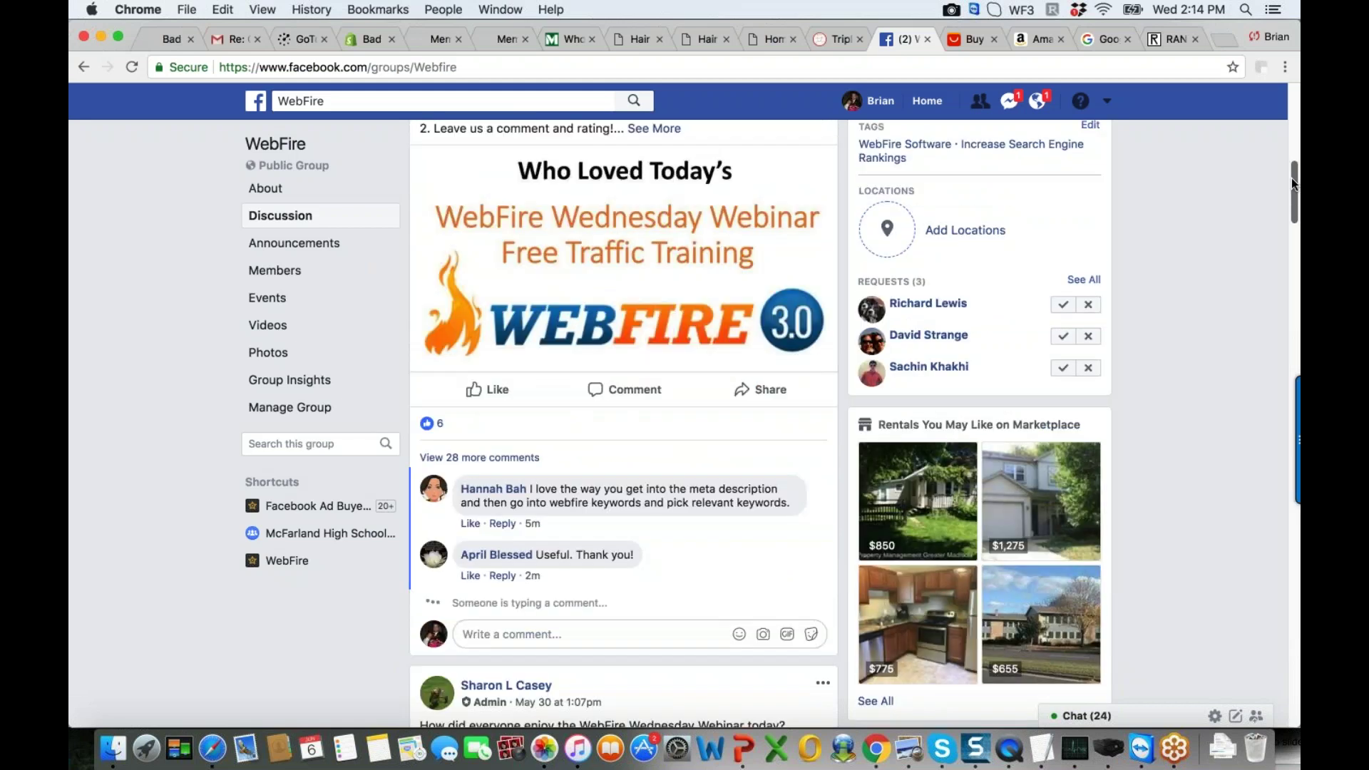
pyautogui.moveTo(1290, 177); pyautogui.dragTo(1291, 177)
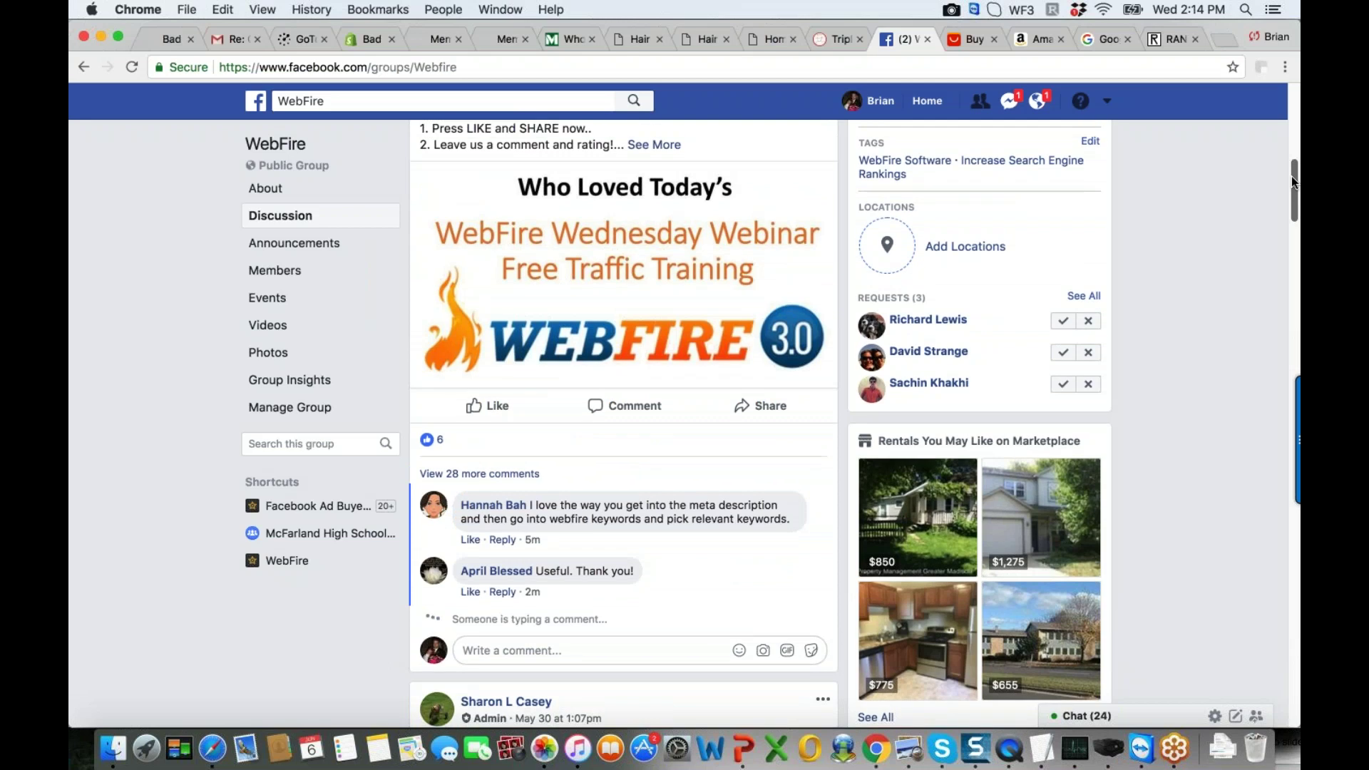
pyautogui.moveTo(1291, 177); pyautogui.dragTo(1293, 208)
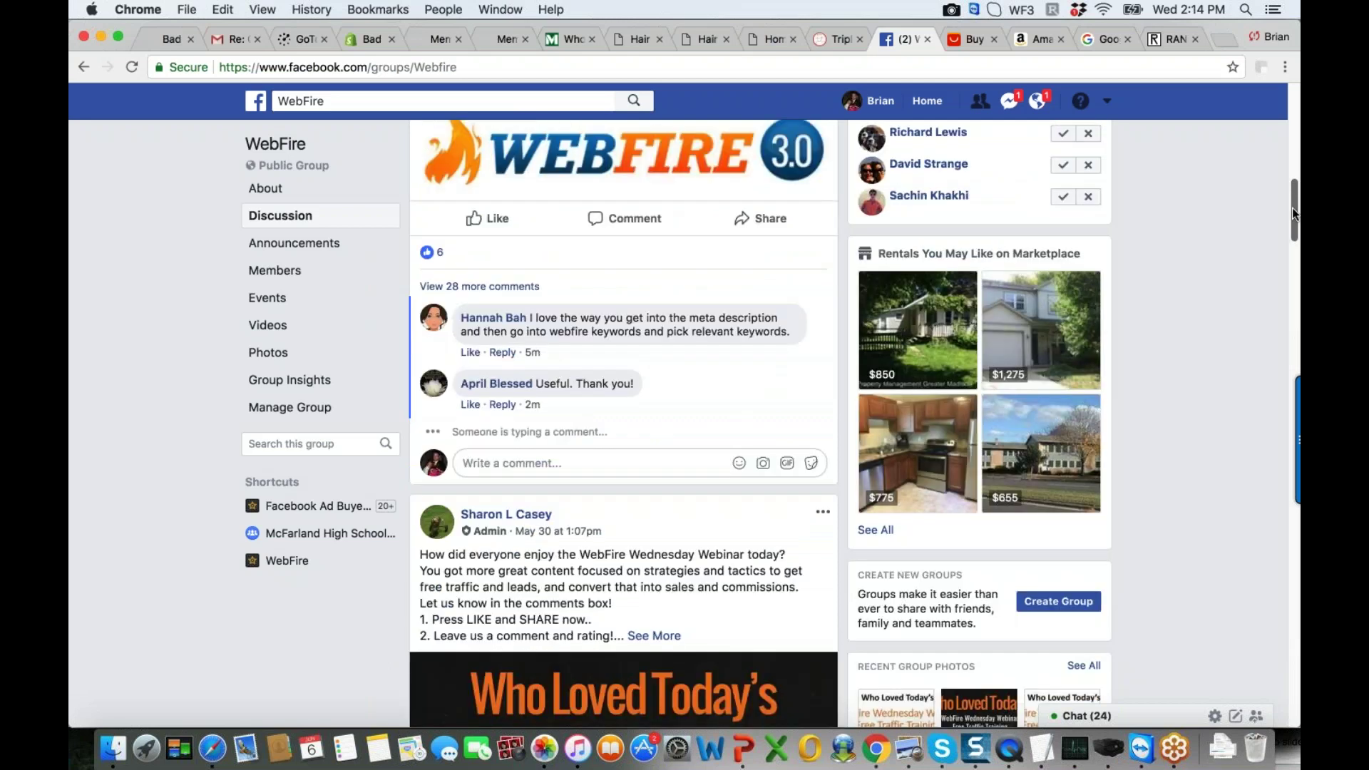
pyautogui.moveTo(1293, 213); pyautogui.dragTo(1297, 261)
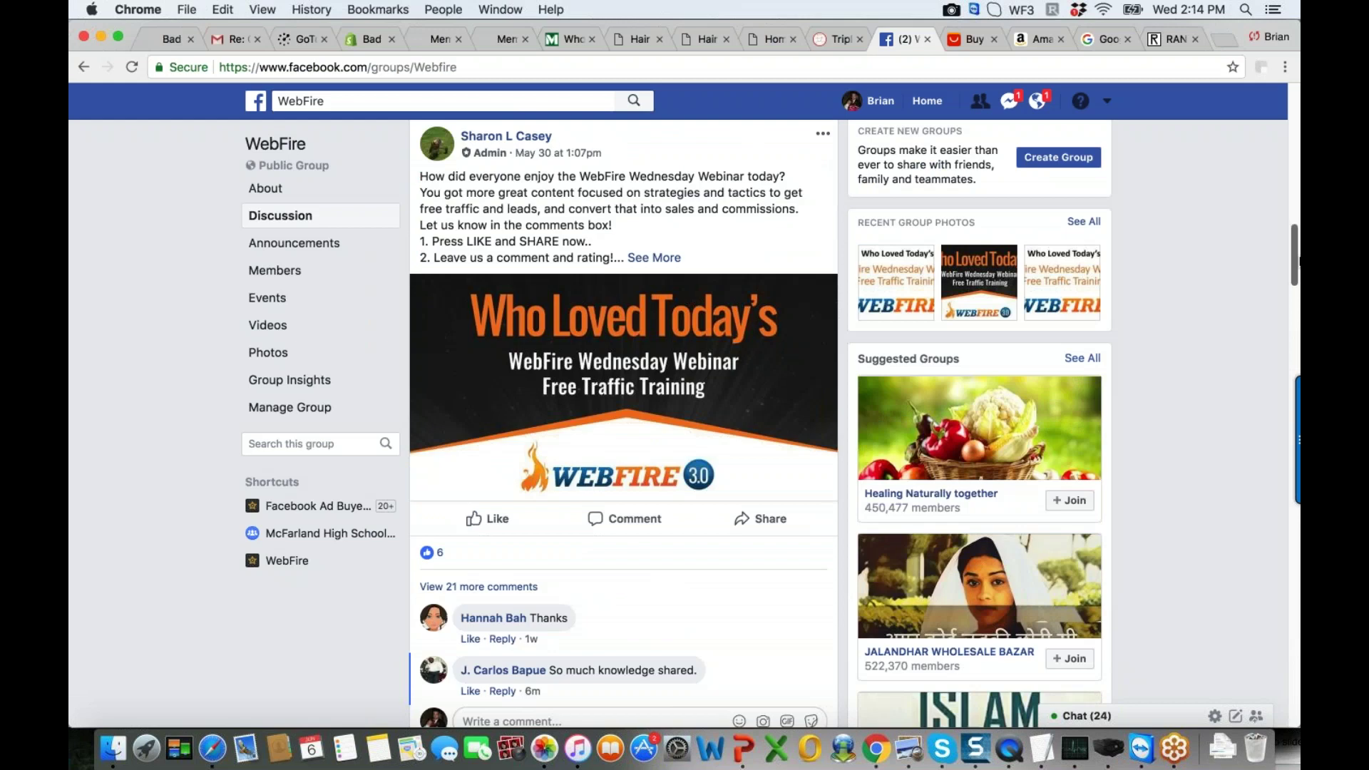
pyautogui.moveTo(1297, 261); pyautogui.dragTo(1297, 305)
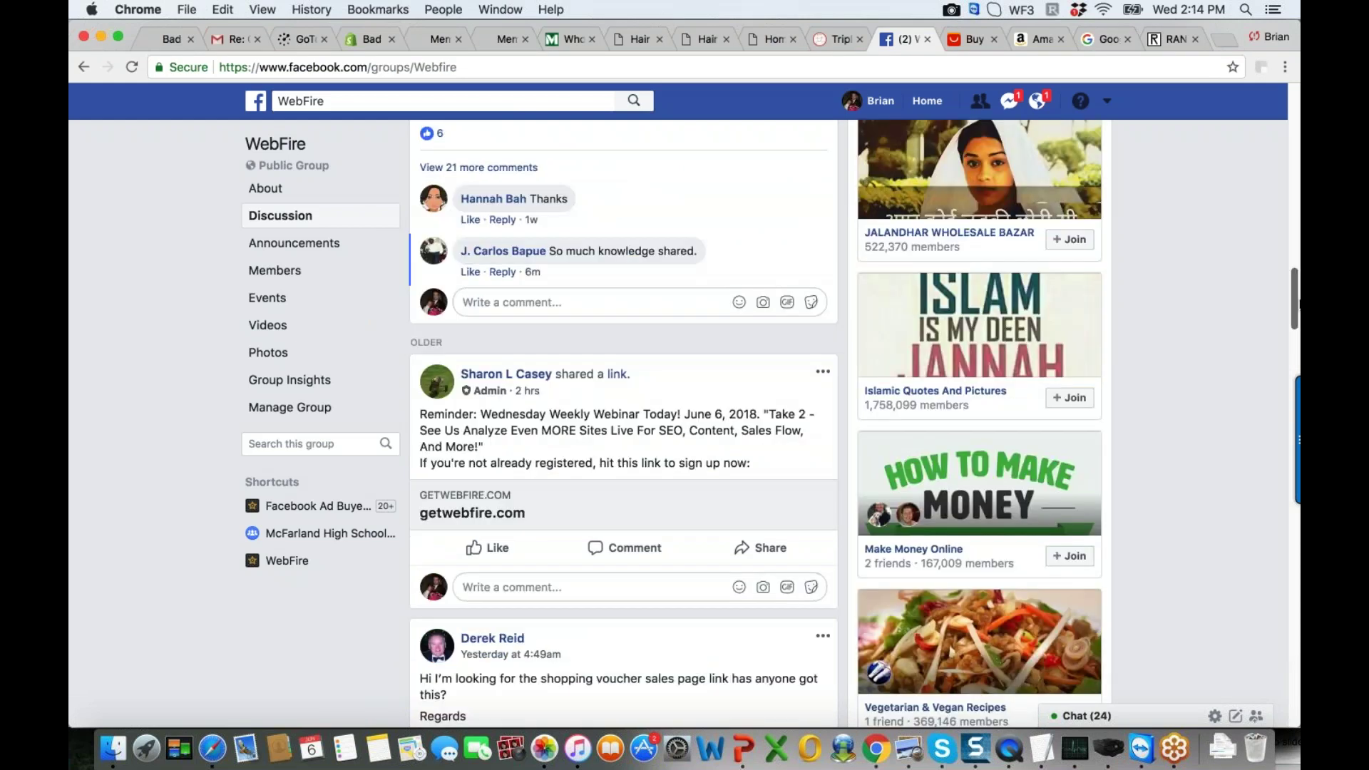
pyautogui.moveTo(1297, 305); pyautogui.dragTo(1295, 278)
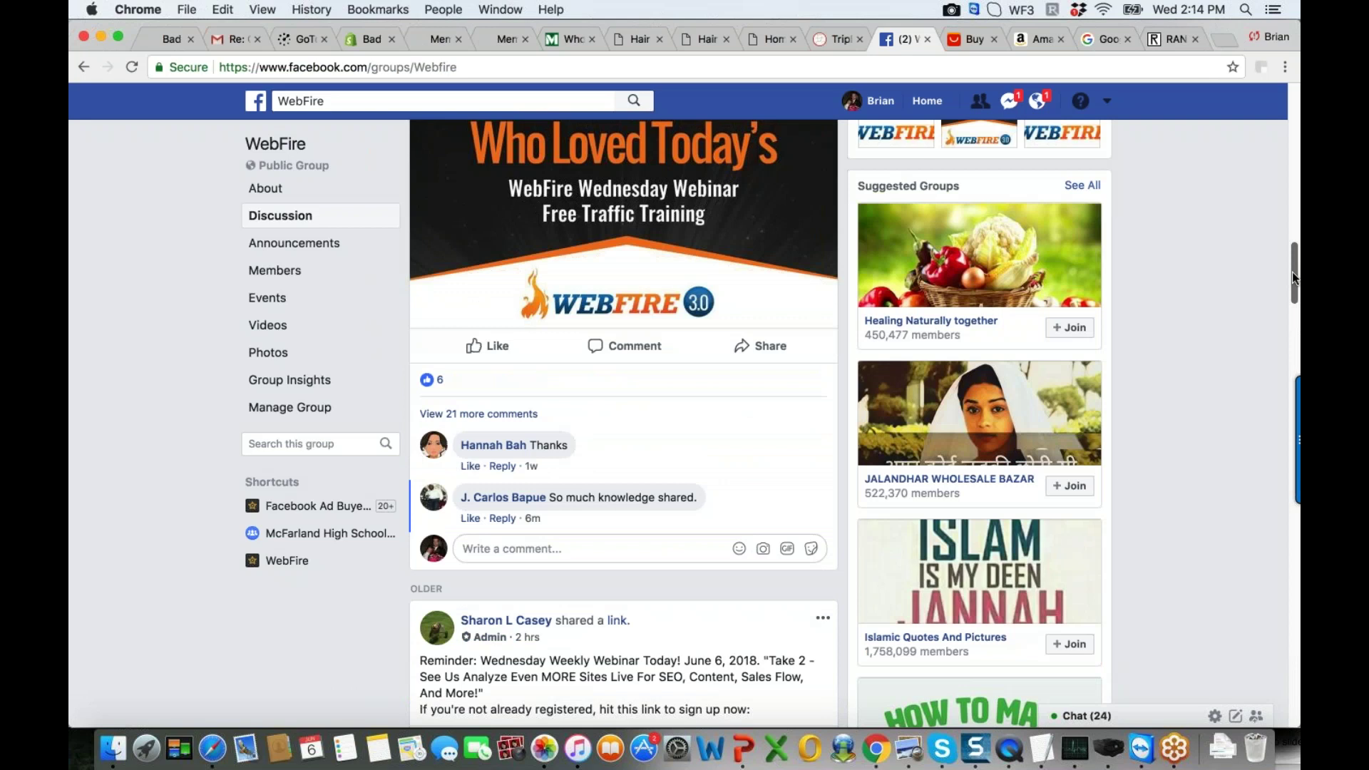
pyautogui.moveTo(1295, 278); pyautogui.dragTo(1288, 207)
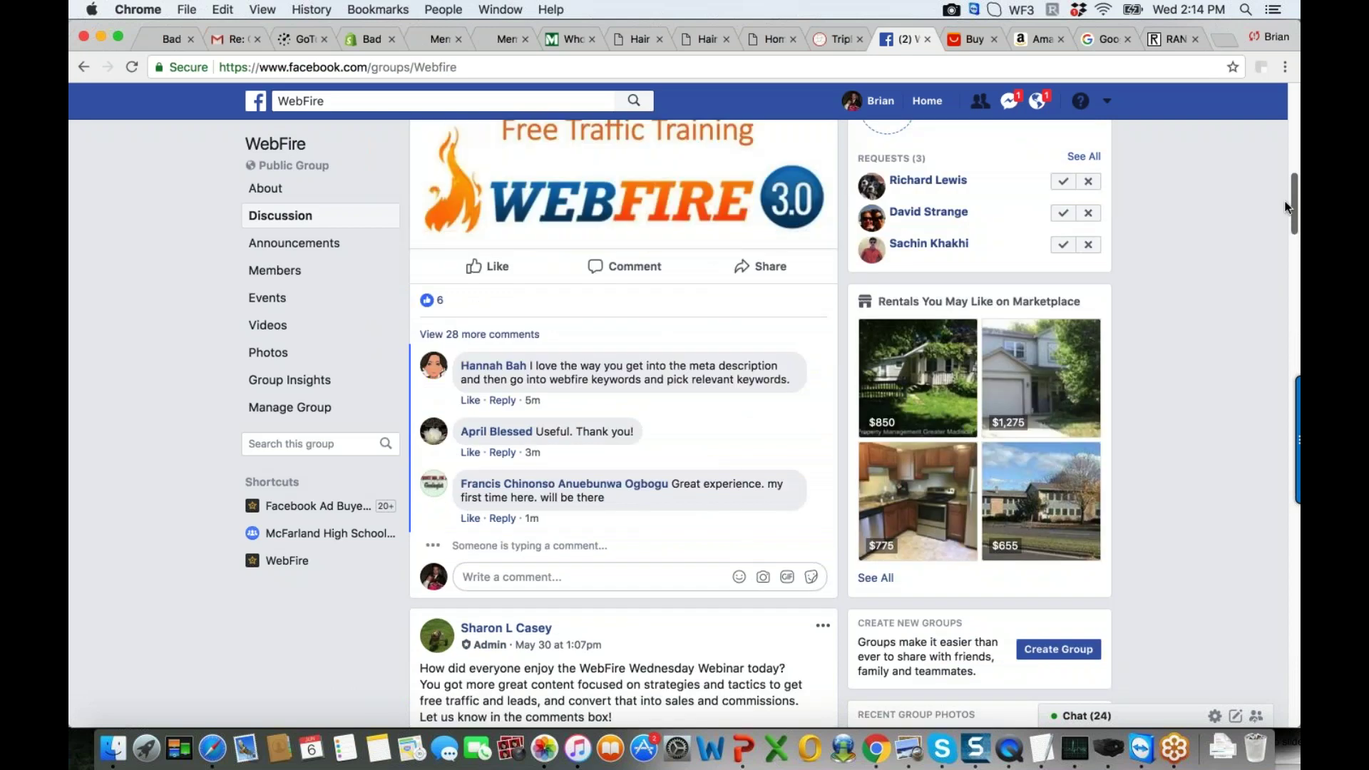
pyautogui.scroll(2, 620, 635)
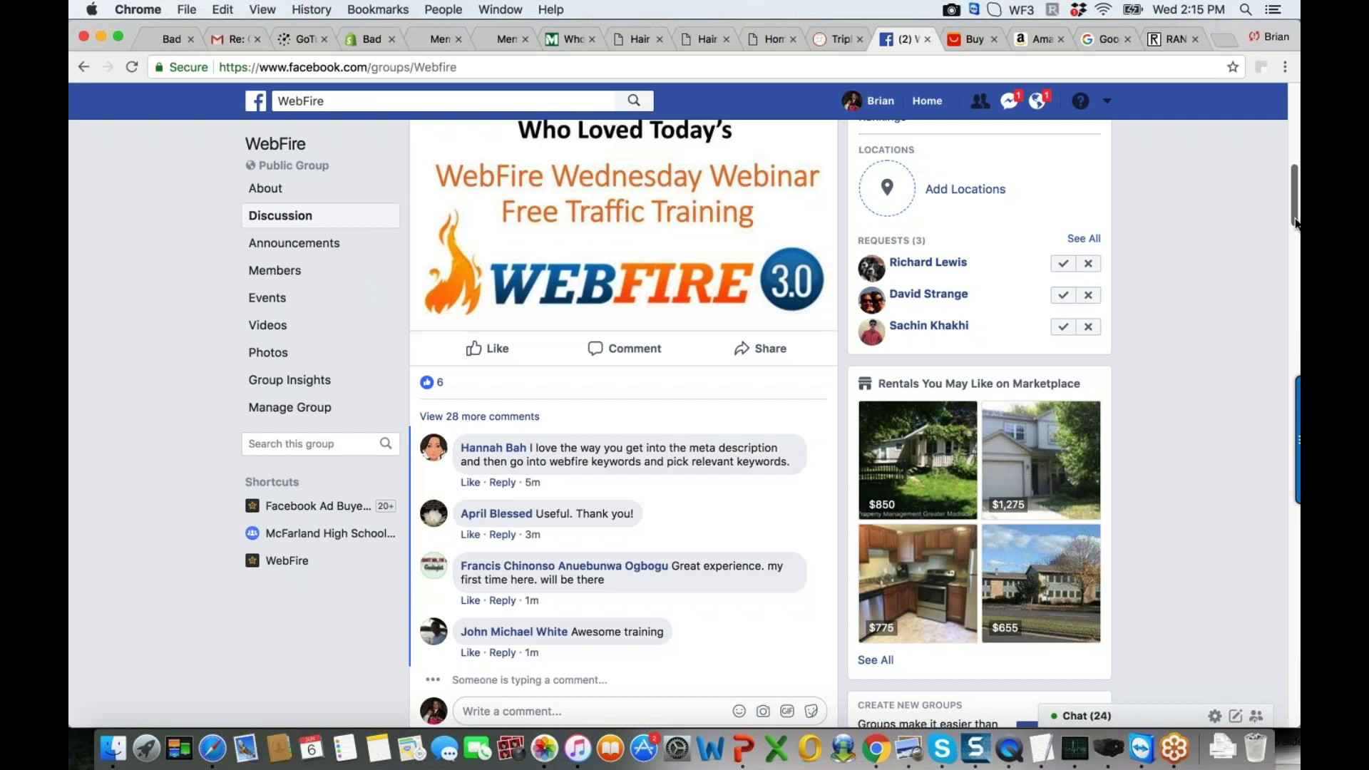
pyautogui.moveTo(1296, 223); pyautogui.dragTo(1296, 268)
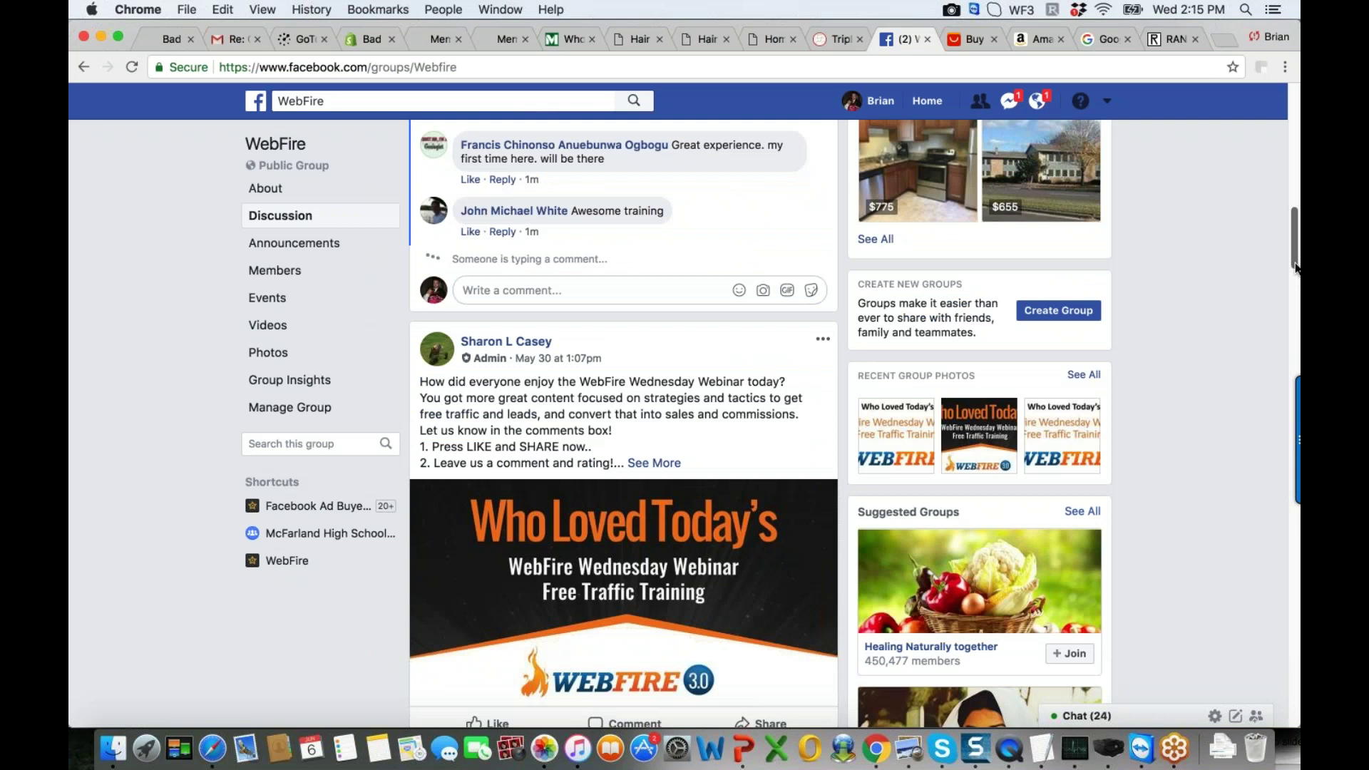
pyautogui.moveTo(1296, 268); pyautogui.dragTo(1298, 205)
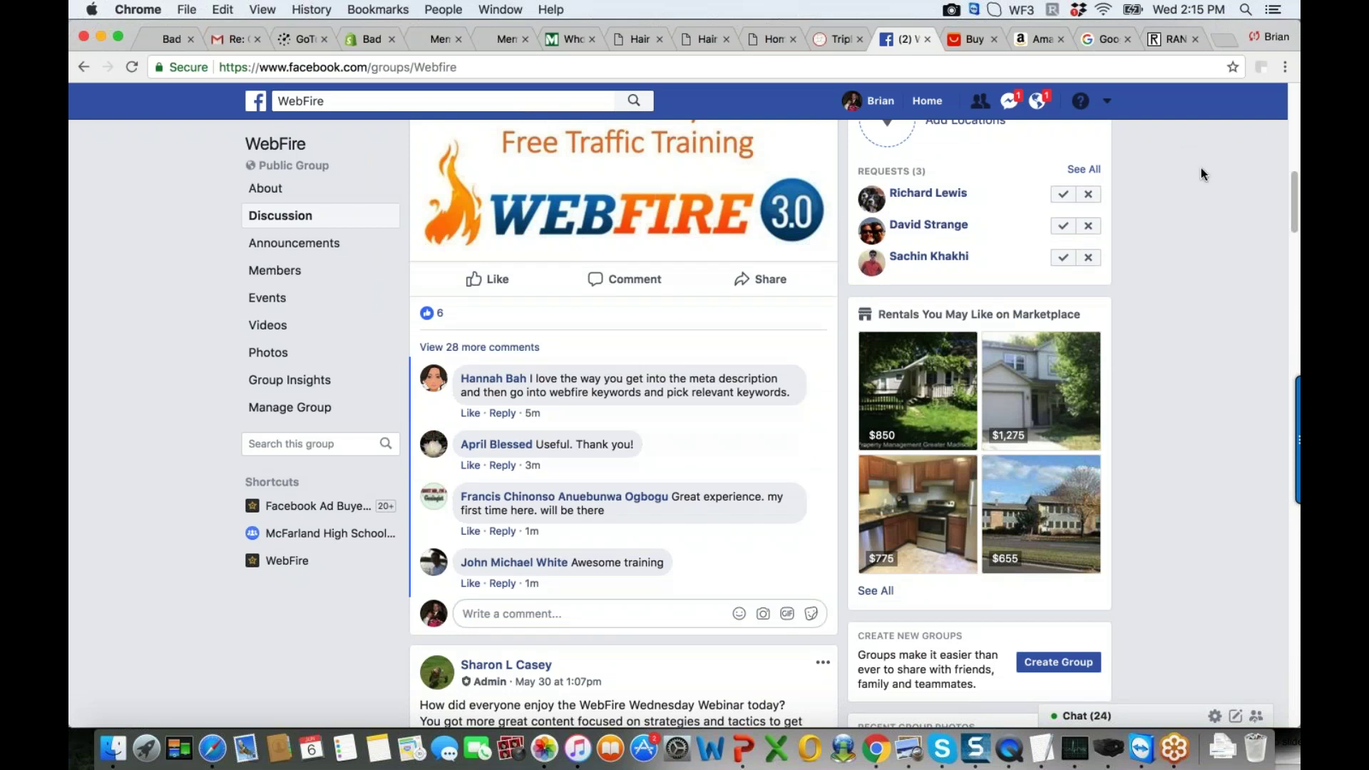
# Switch to RANDOM.ORG and generate a random number between 1 and 33
pyautogui.click(1175, 38)
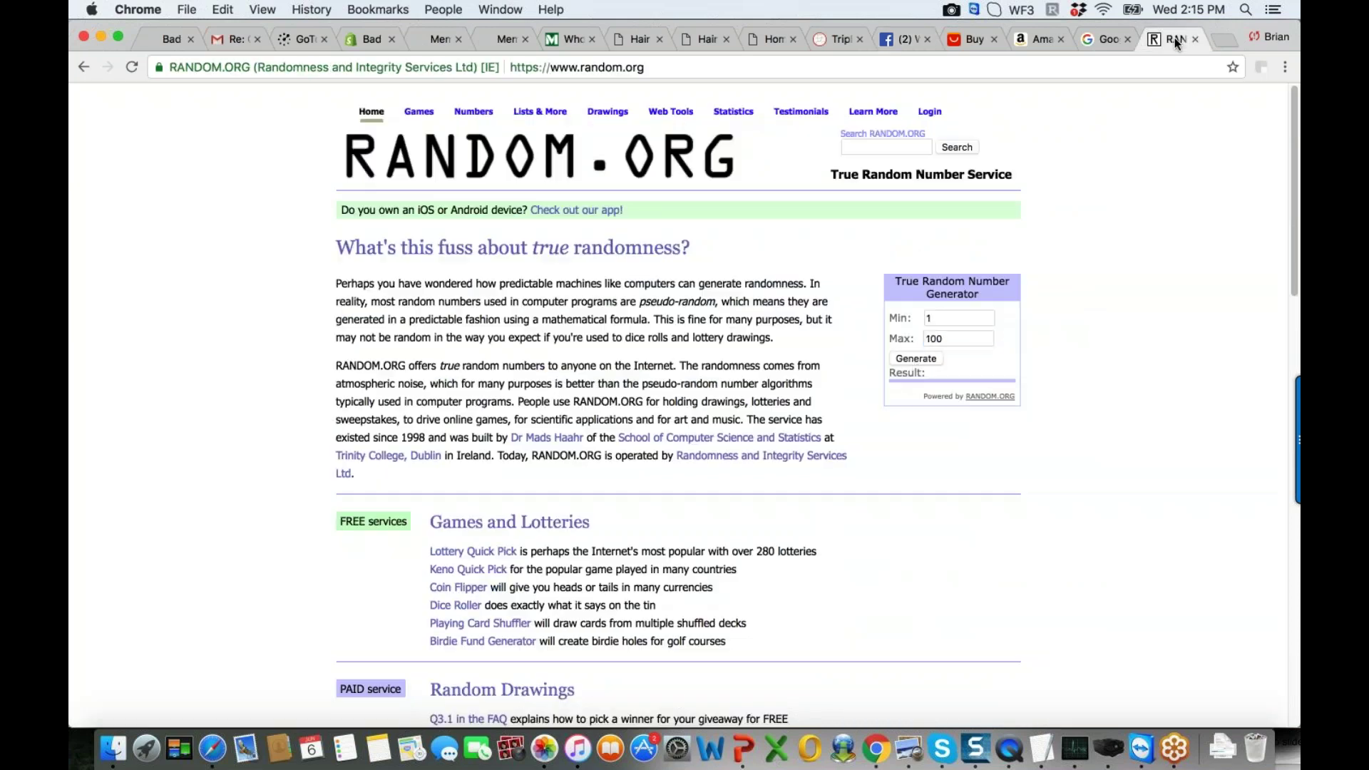
pyautogui.click(915, 360)
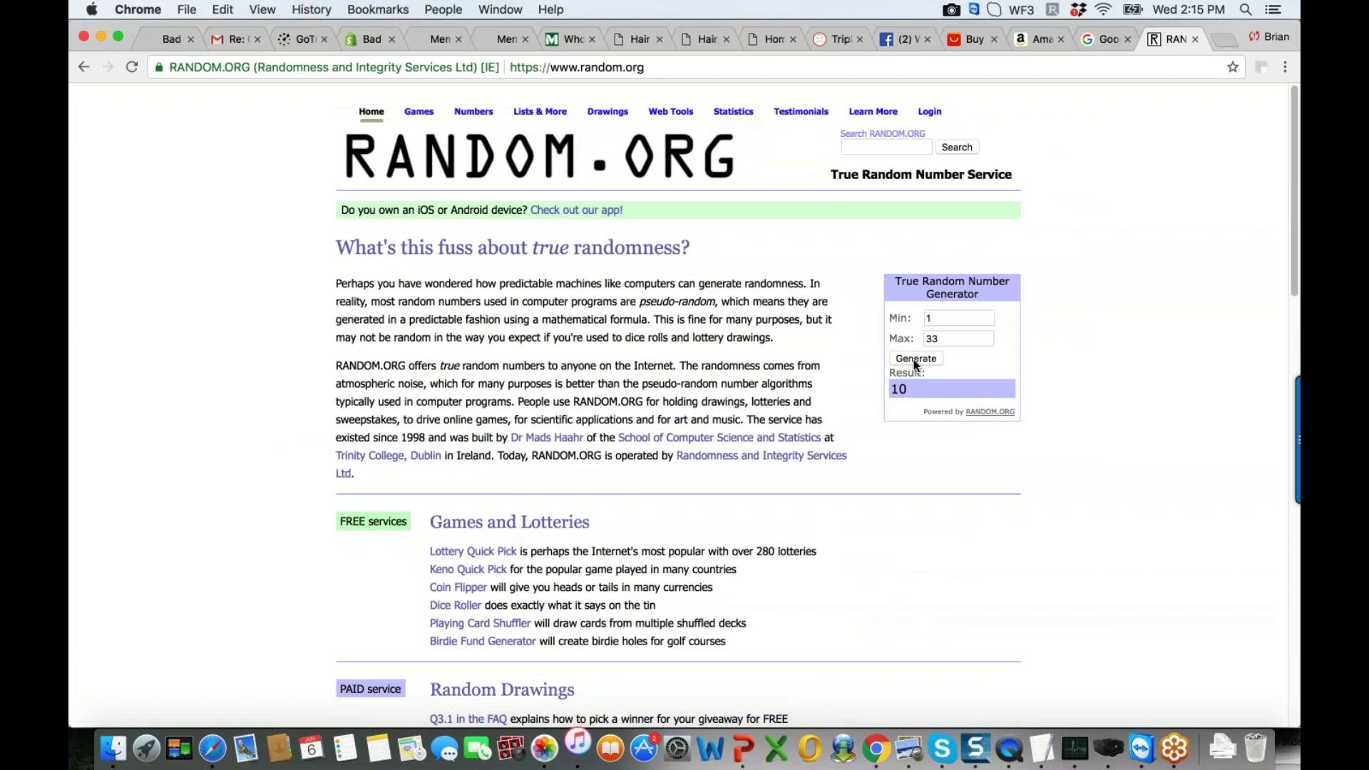
# Return to the WebFire Facebook group, expand the comments on today's webinar post and preview the tenth commenter's profile
pyautogui.click(898, 39)
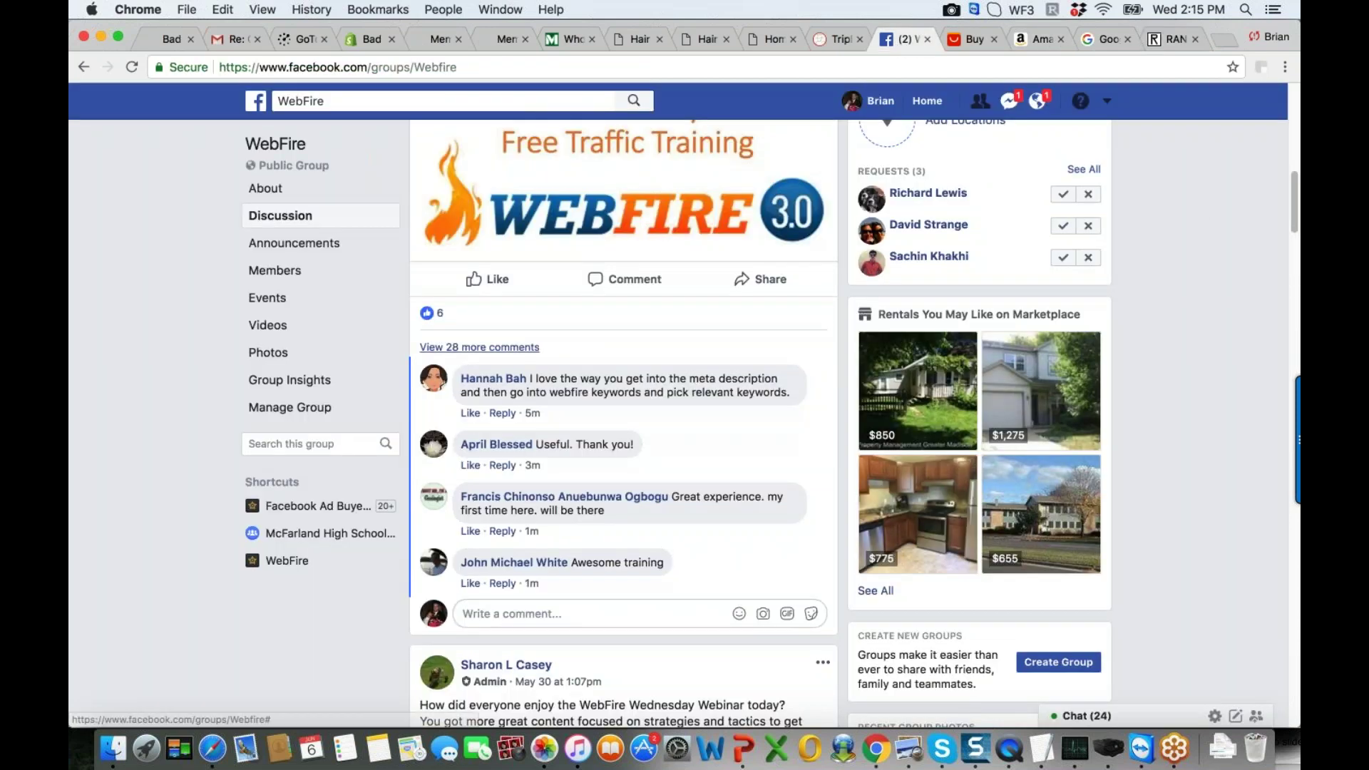
pyautogui.click(499, 354)
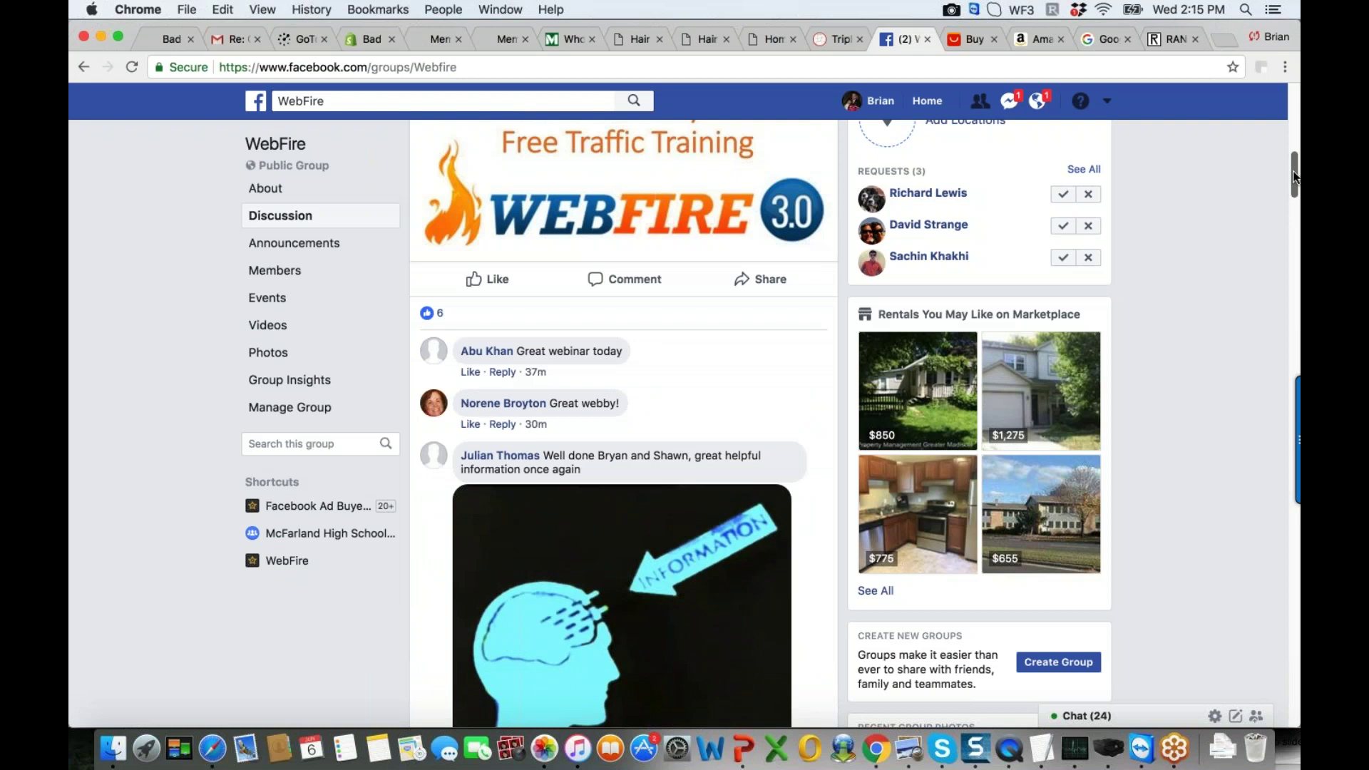
pyautogui.moveTo(1294, 177); pyautogui.dragTo(1294, 184)
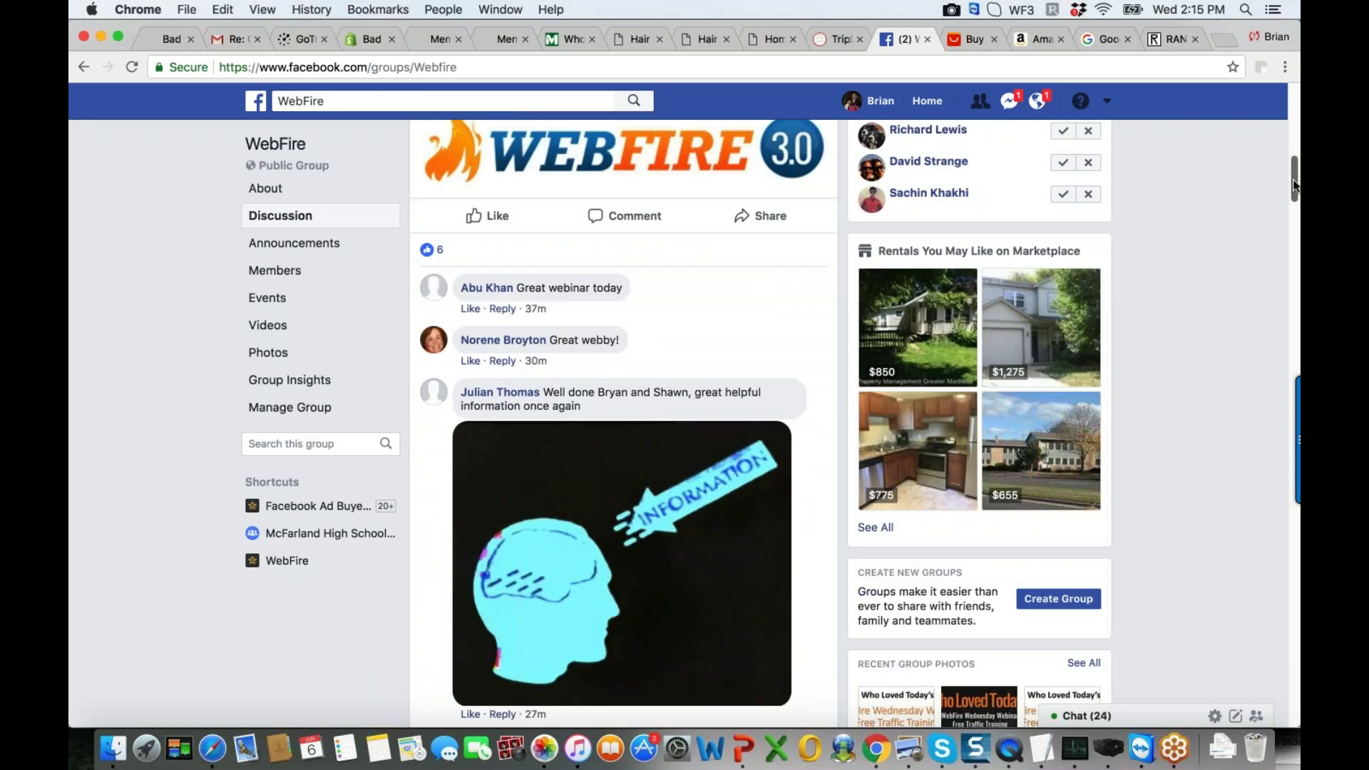
pyautogui.scroll(-8, 1294, 184)
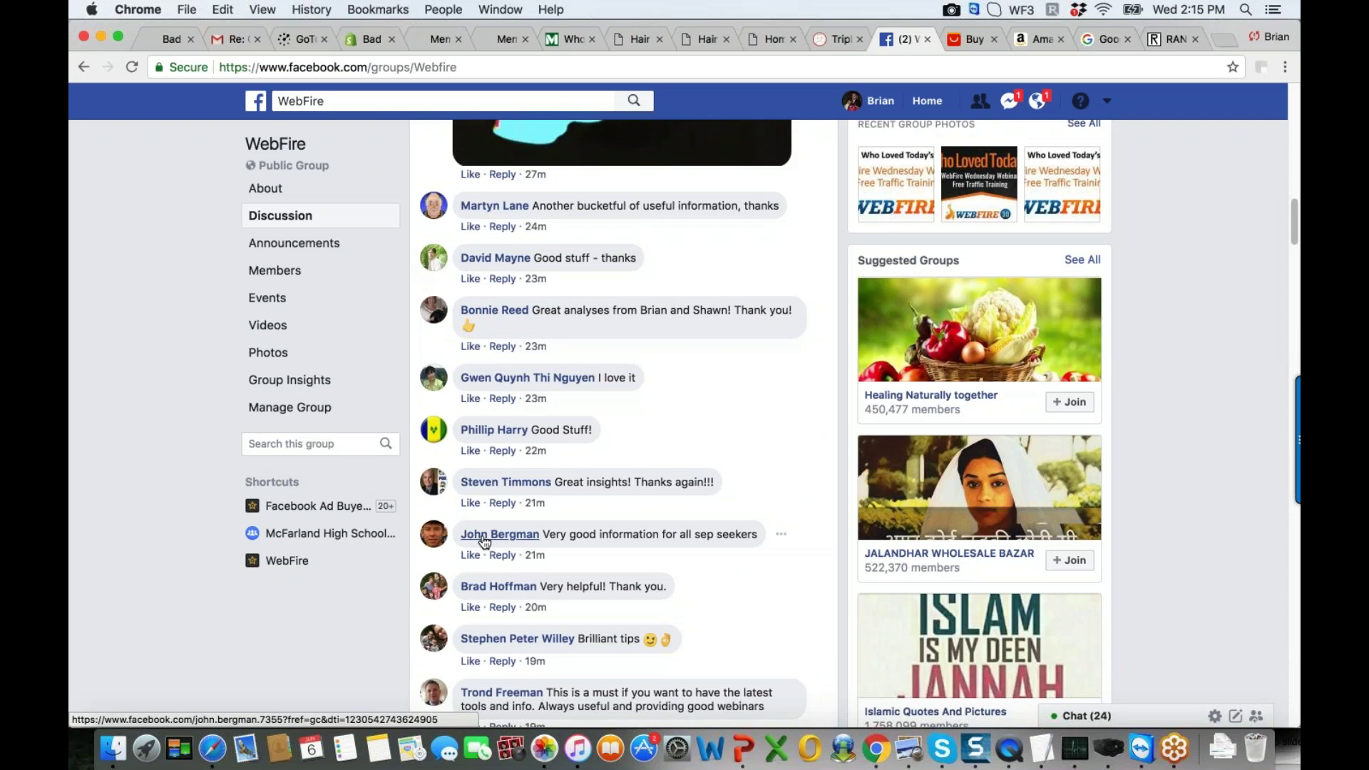
pyautogui.moveTo(484, 542)
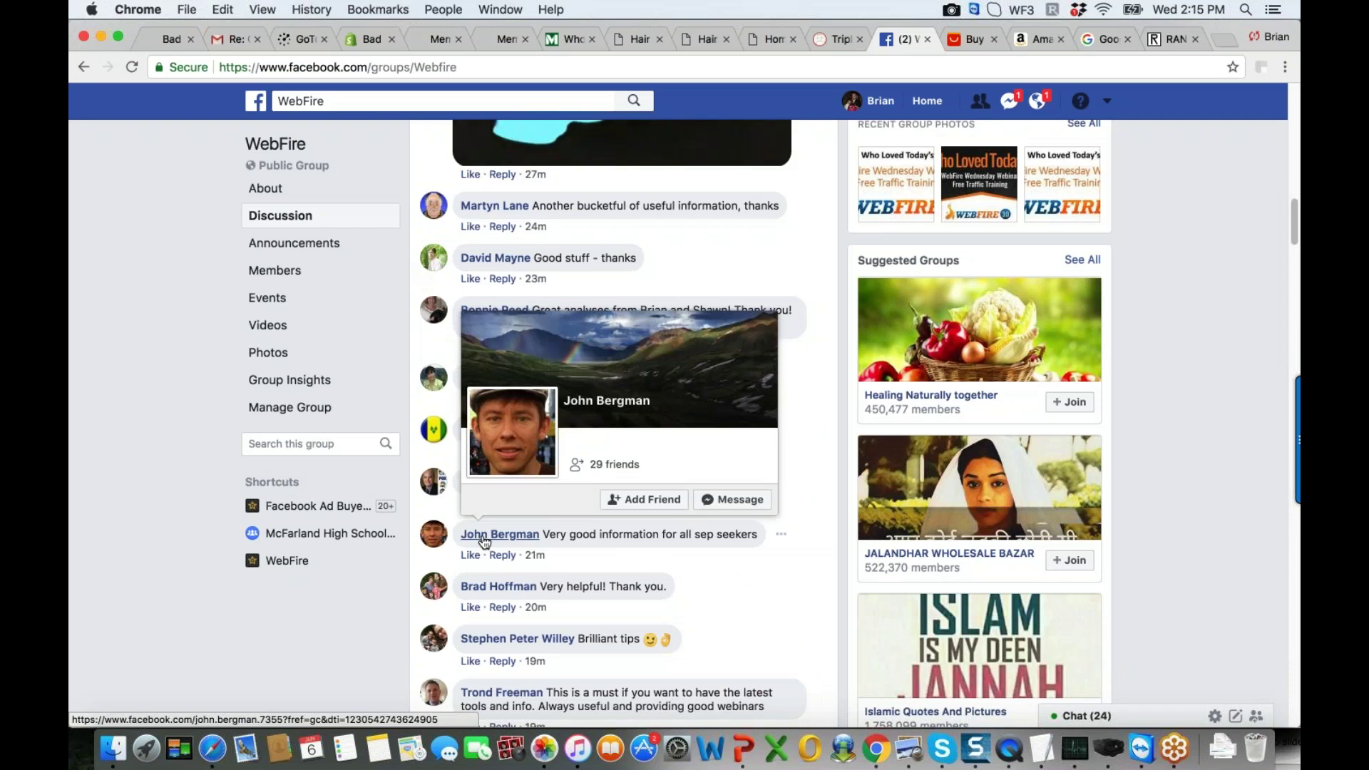